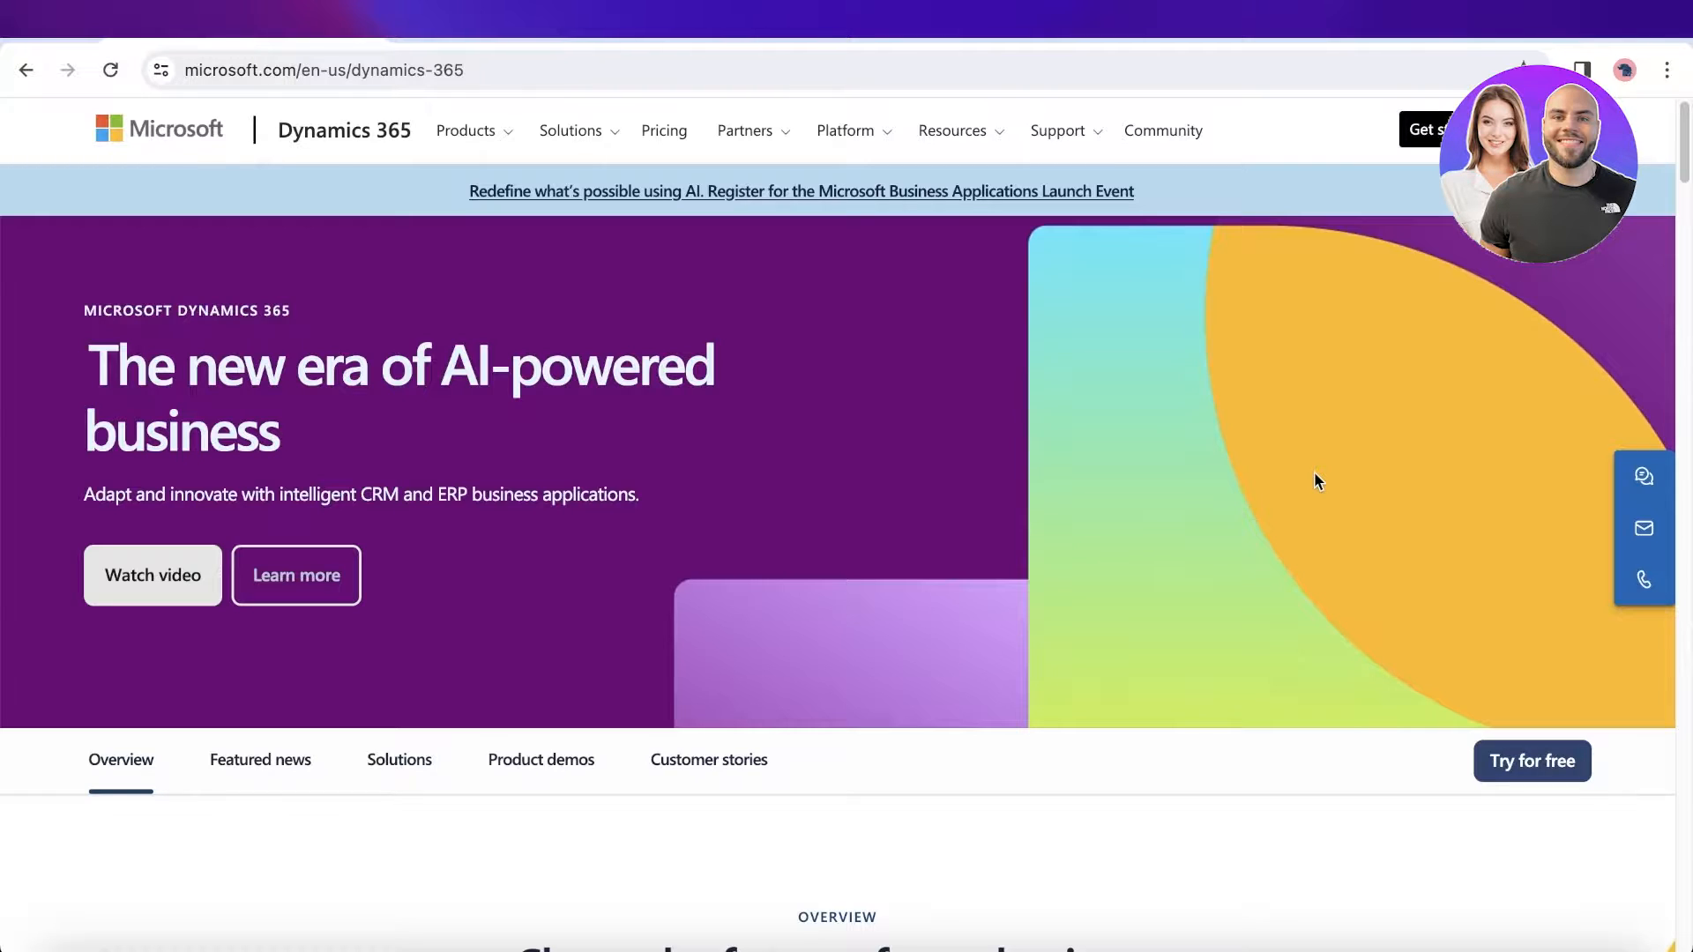
- Look through the Dynamics 365 product page from its overview to the Product demos section
scroll(1314, 474, down, 1)
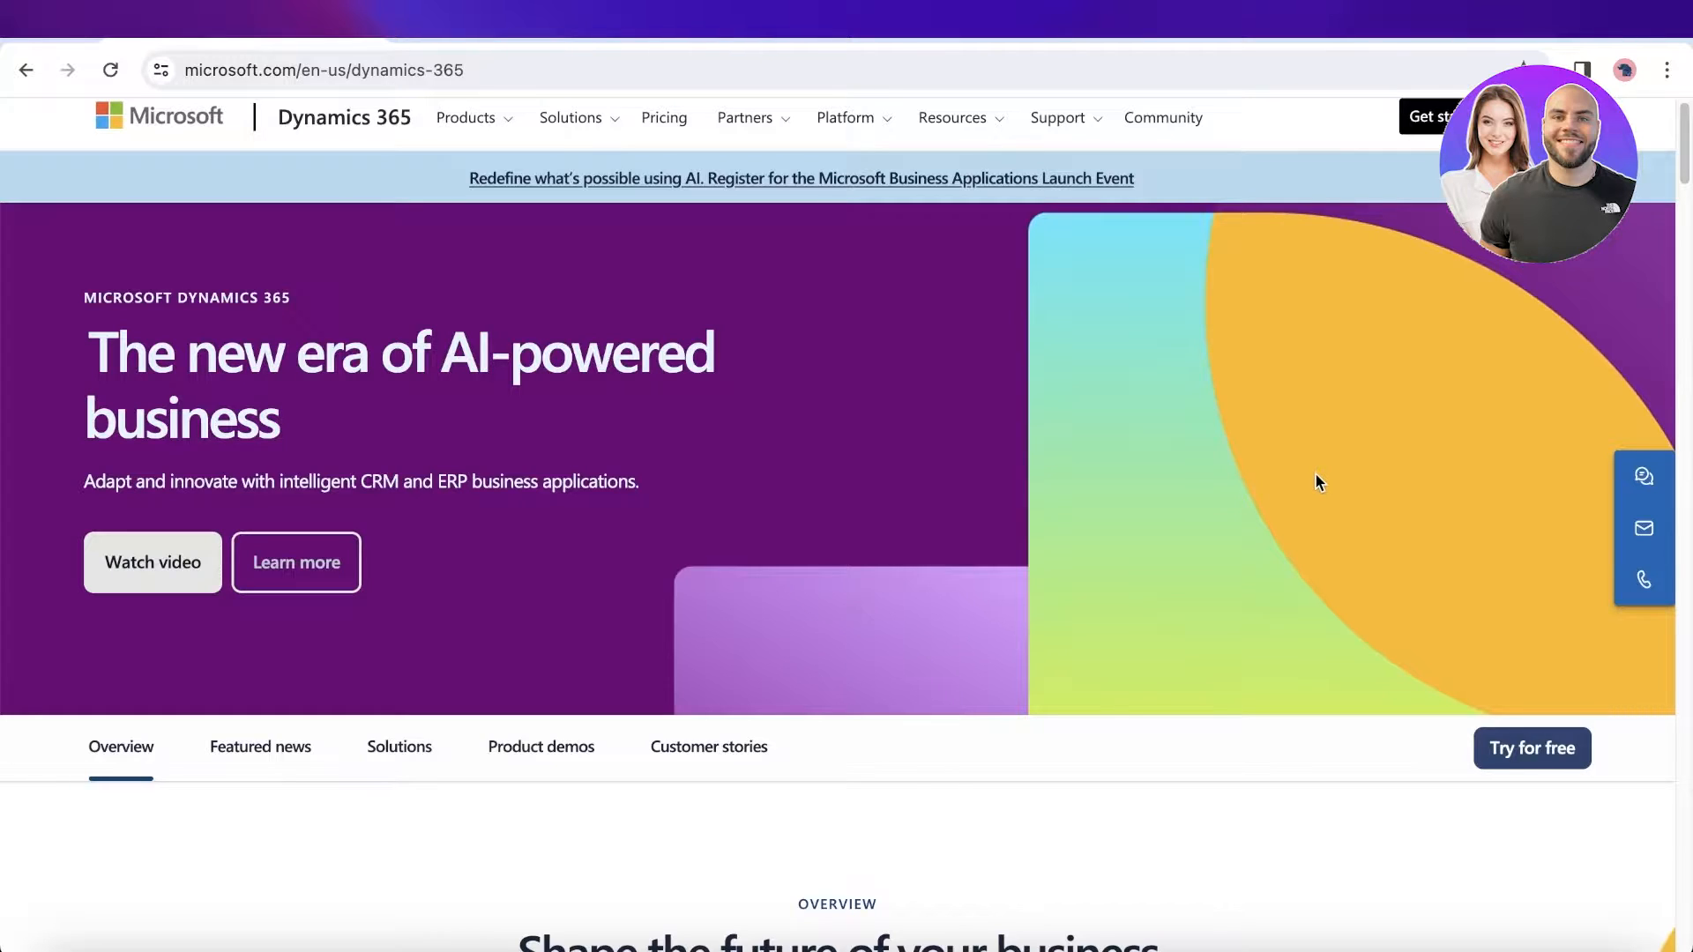
scroll(1314, 477, down, 15)
scroll(1320, 480, down, 20)
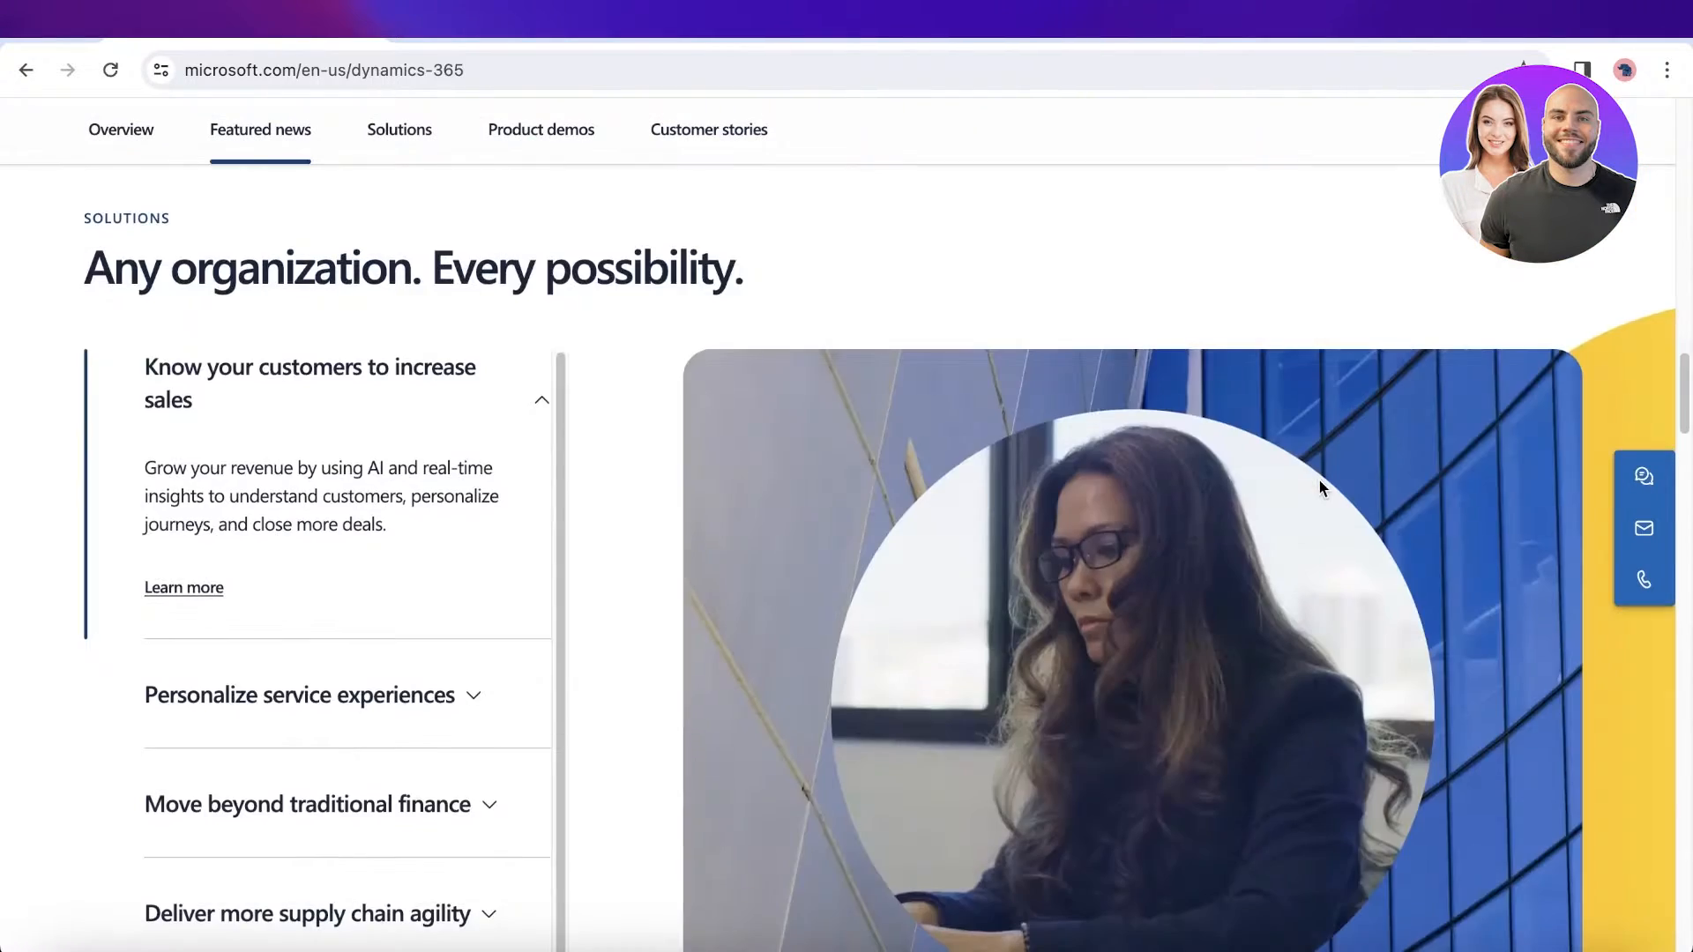
scroll(1319, 490, down, 2)
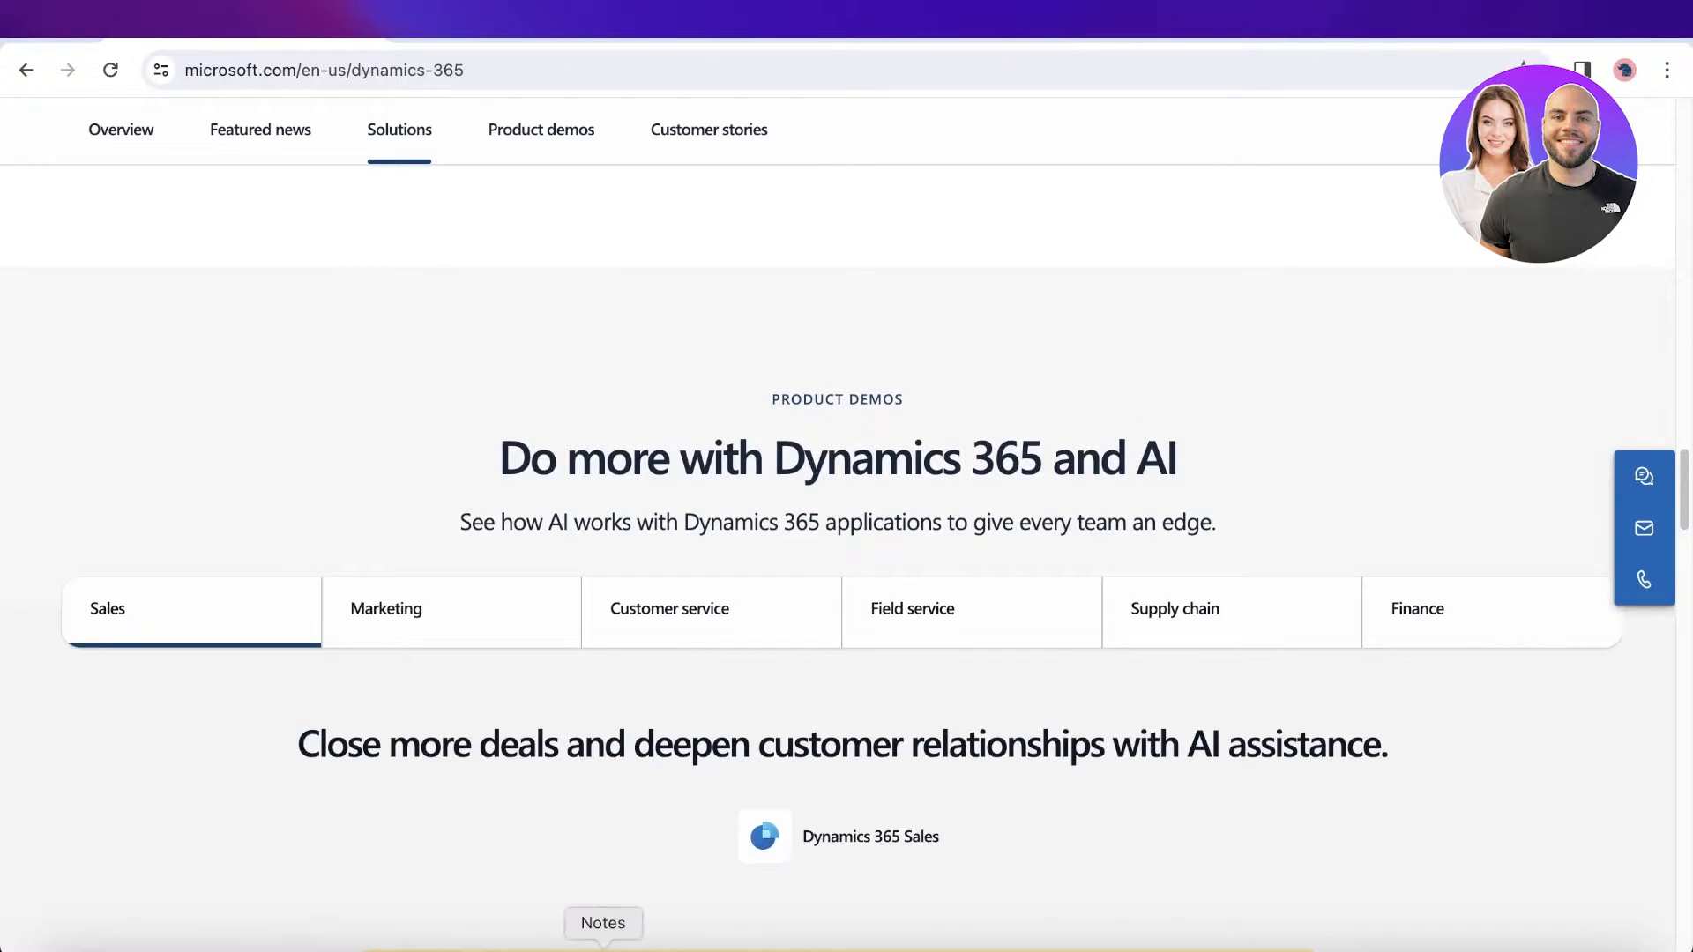
- Switch to Notes to review the Dynamics 365 Sales topic outline, and return to the start of the product page
click(605, 941)
click(1374, 713)
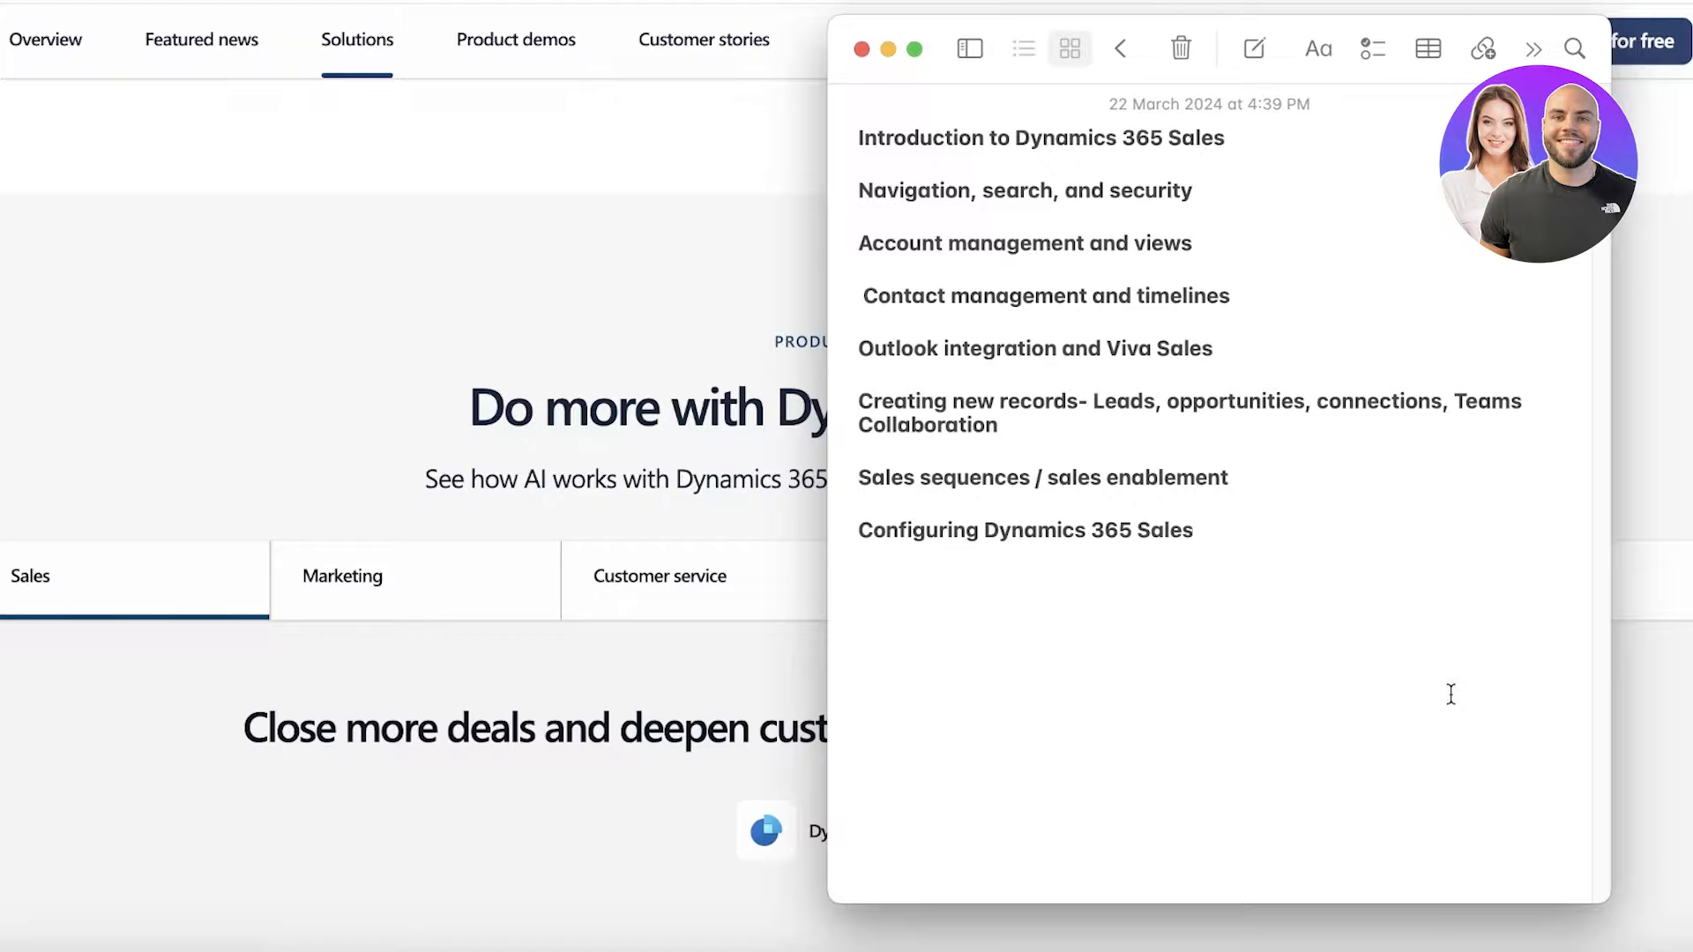
click(491, 250)
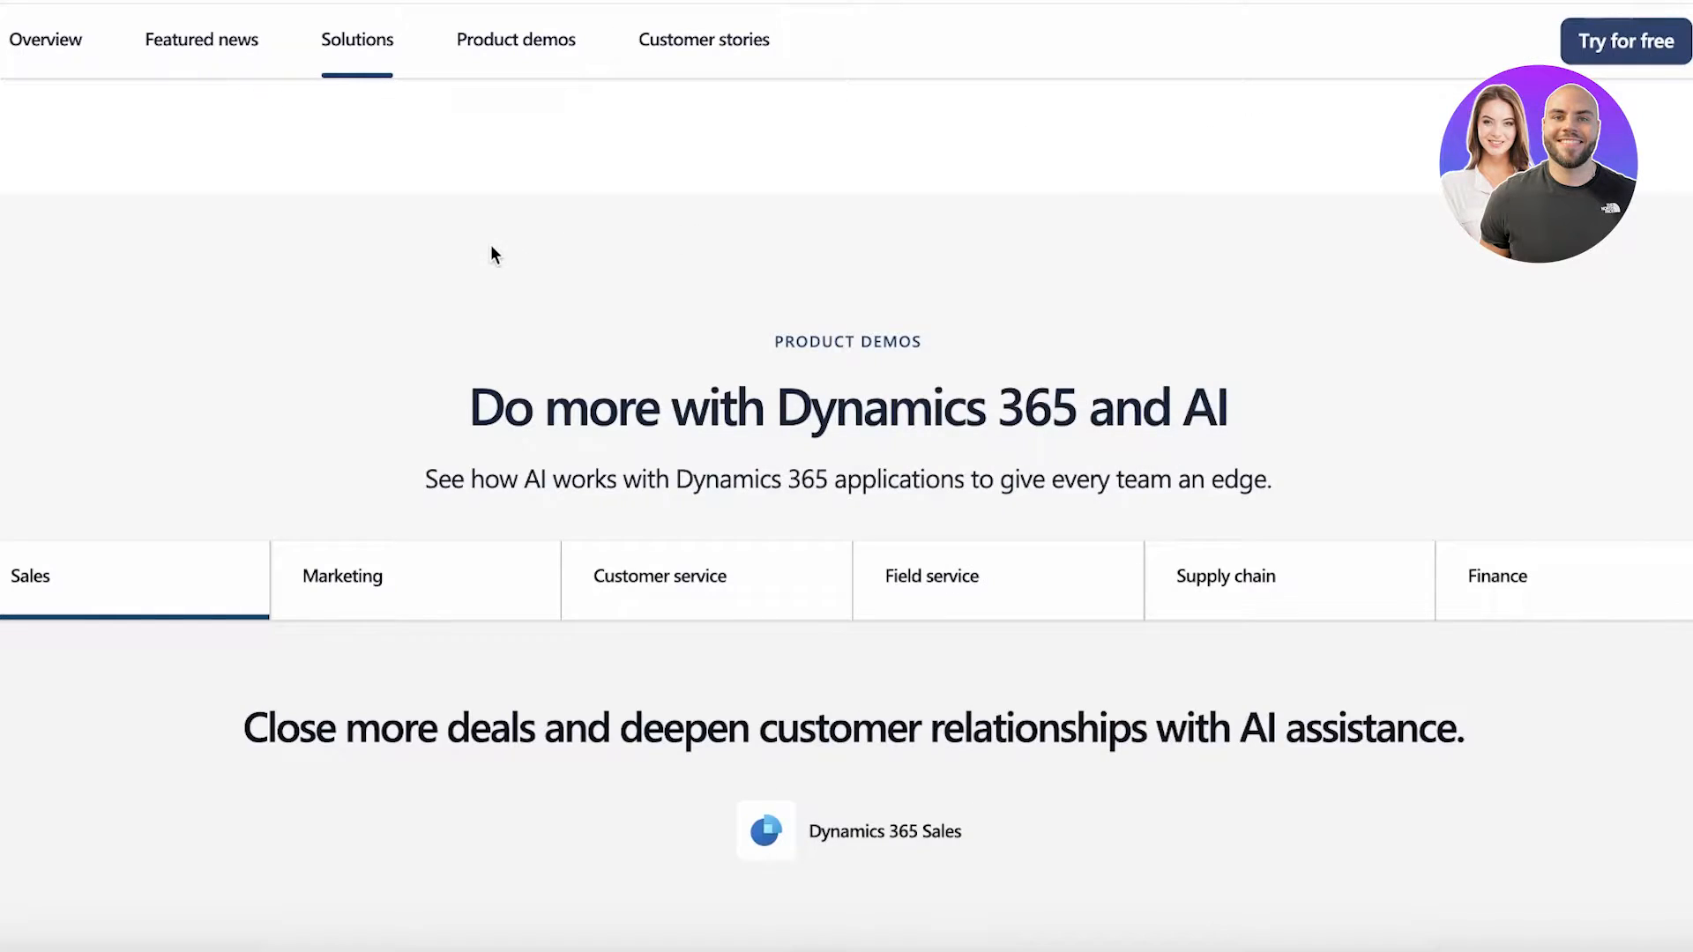
scroll(495, 251, up, 20)
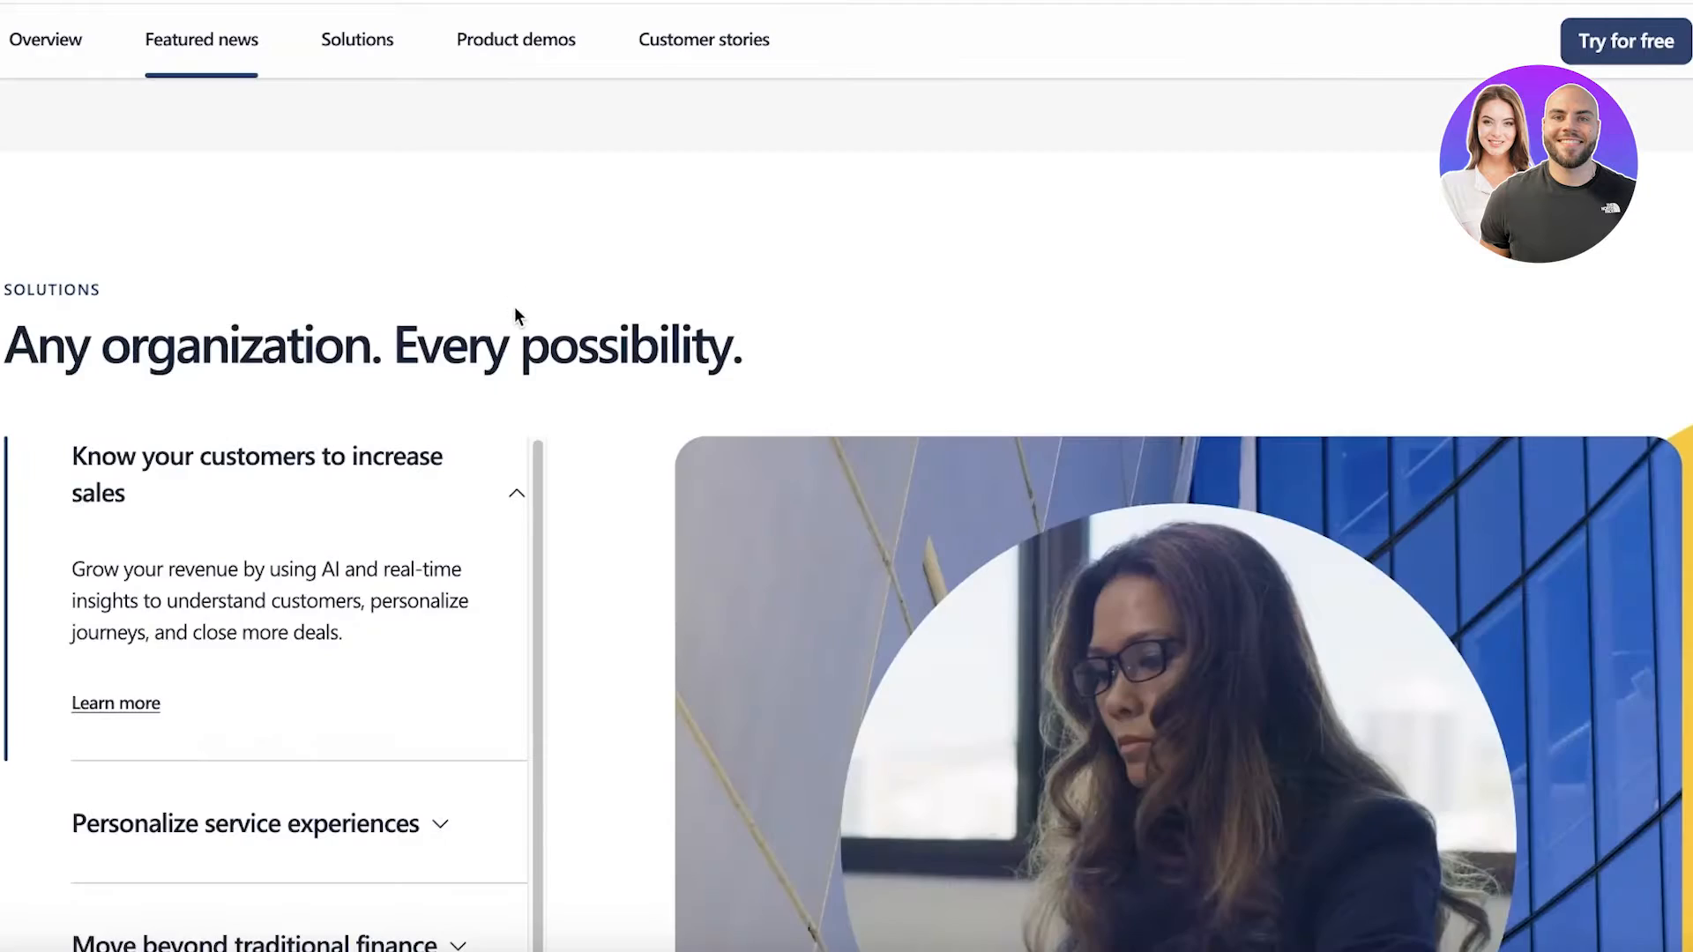
scroll(532, 374, up, 3)
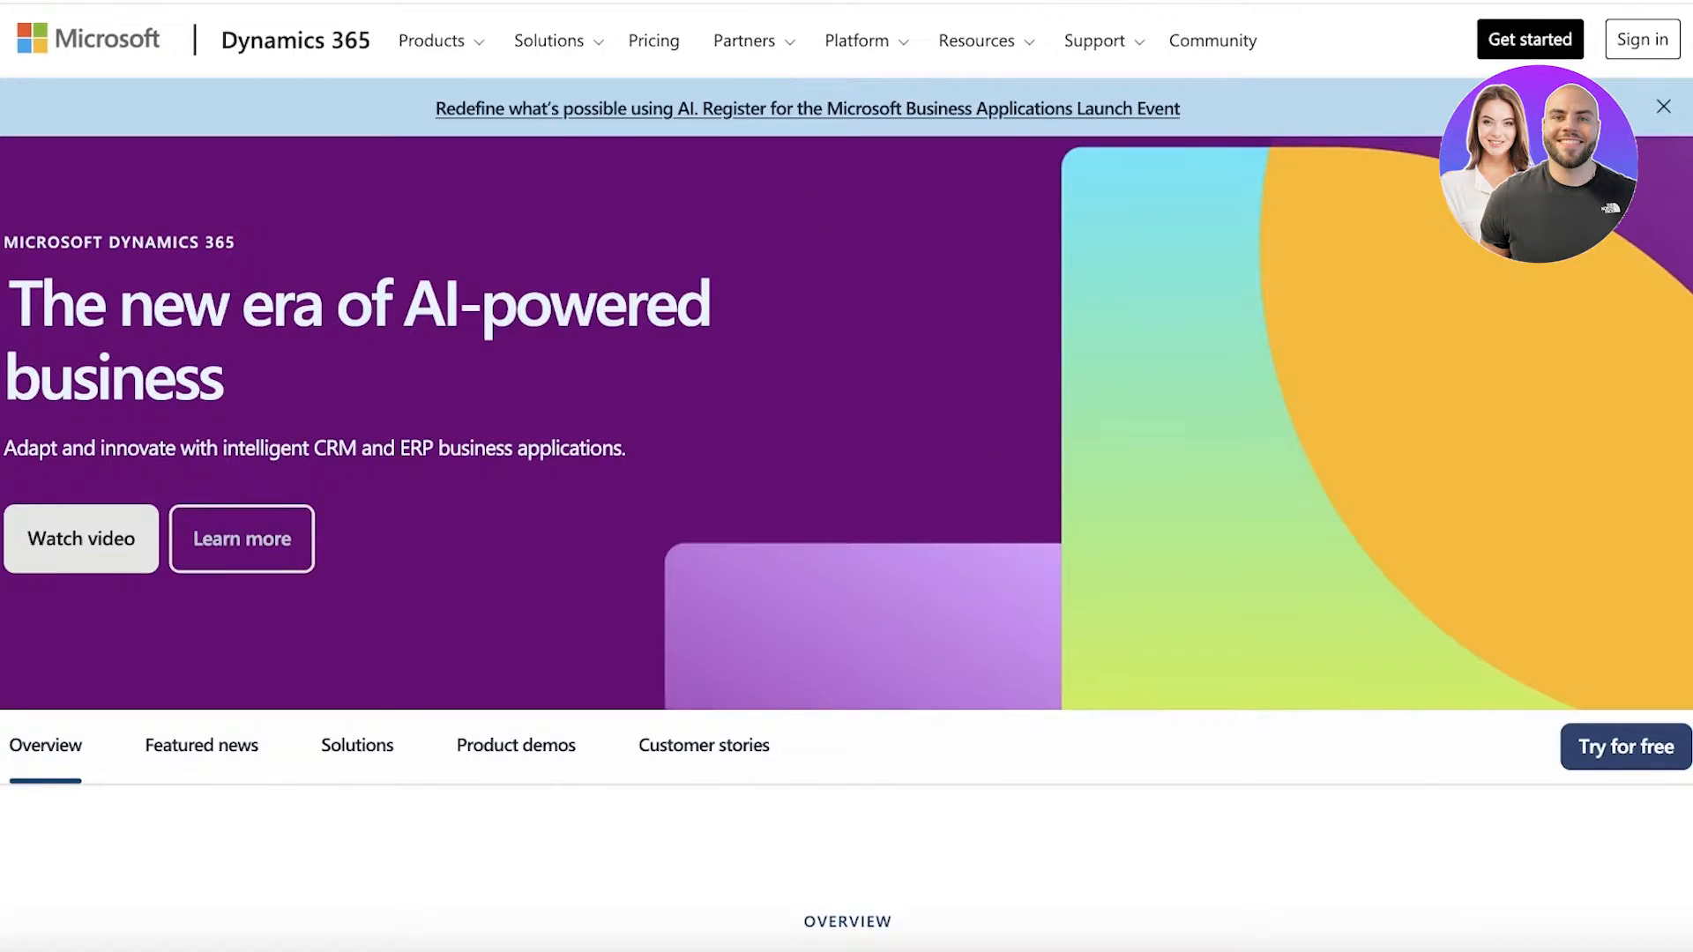
- Switch from the product page to the Dynamics 365 Sales trial's Sales dashboard
click(1686, 2)
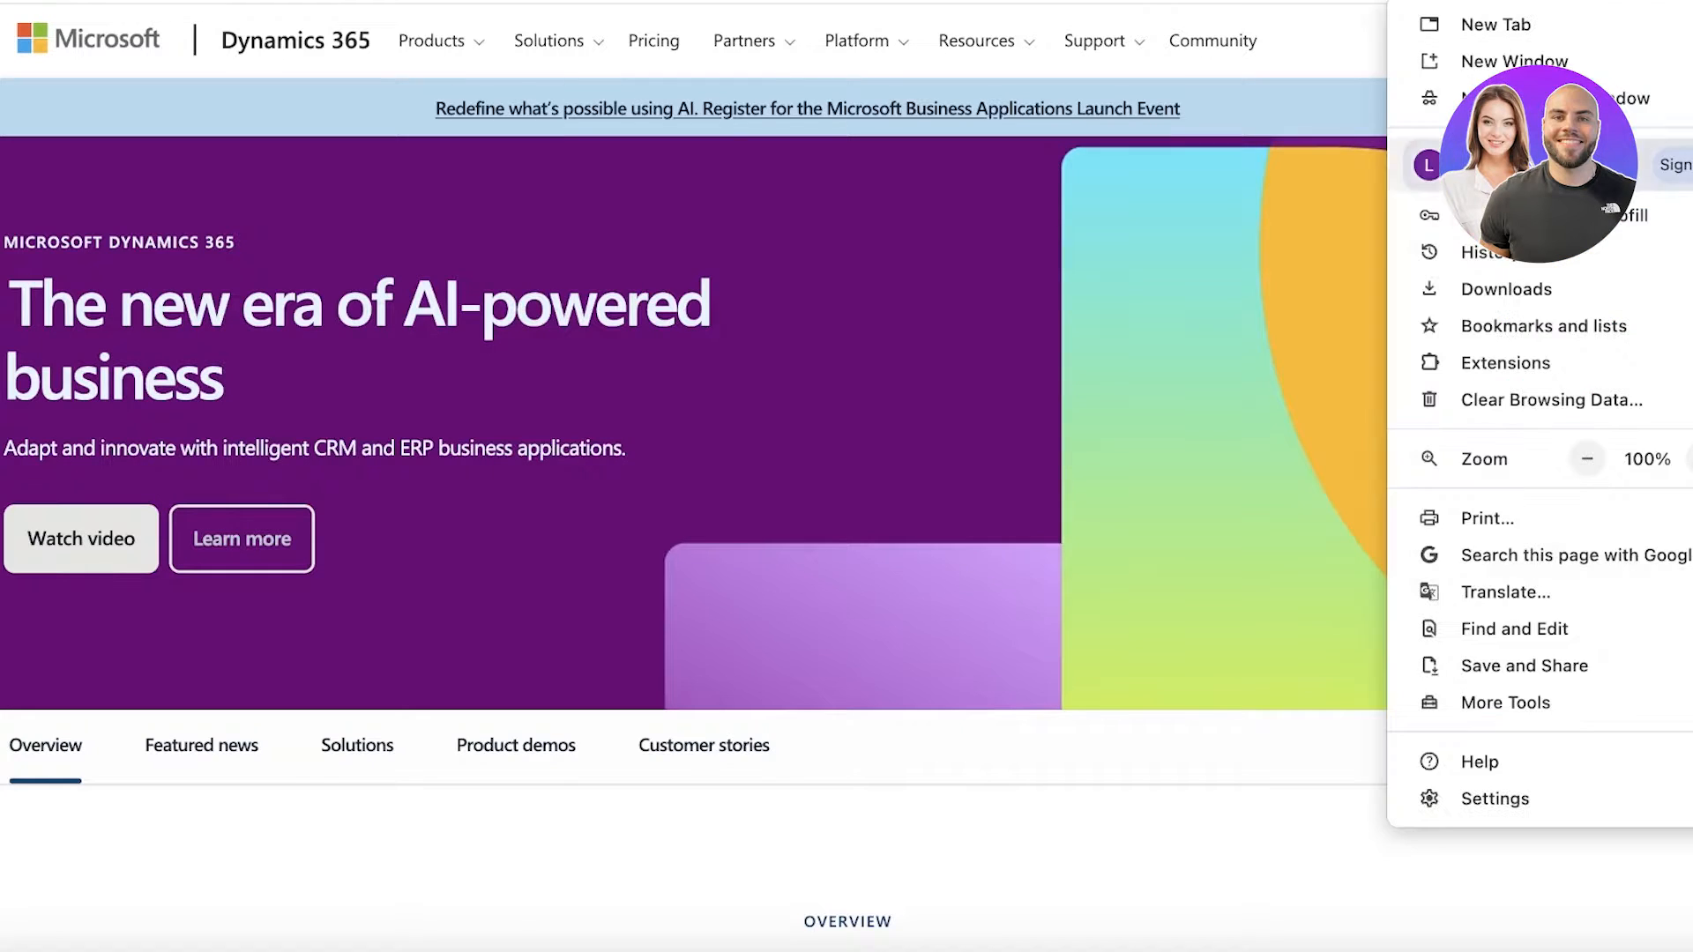
mouse_move(1565, 265)
click(994, 353)
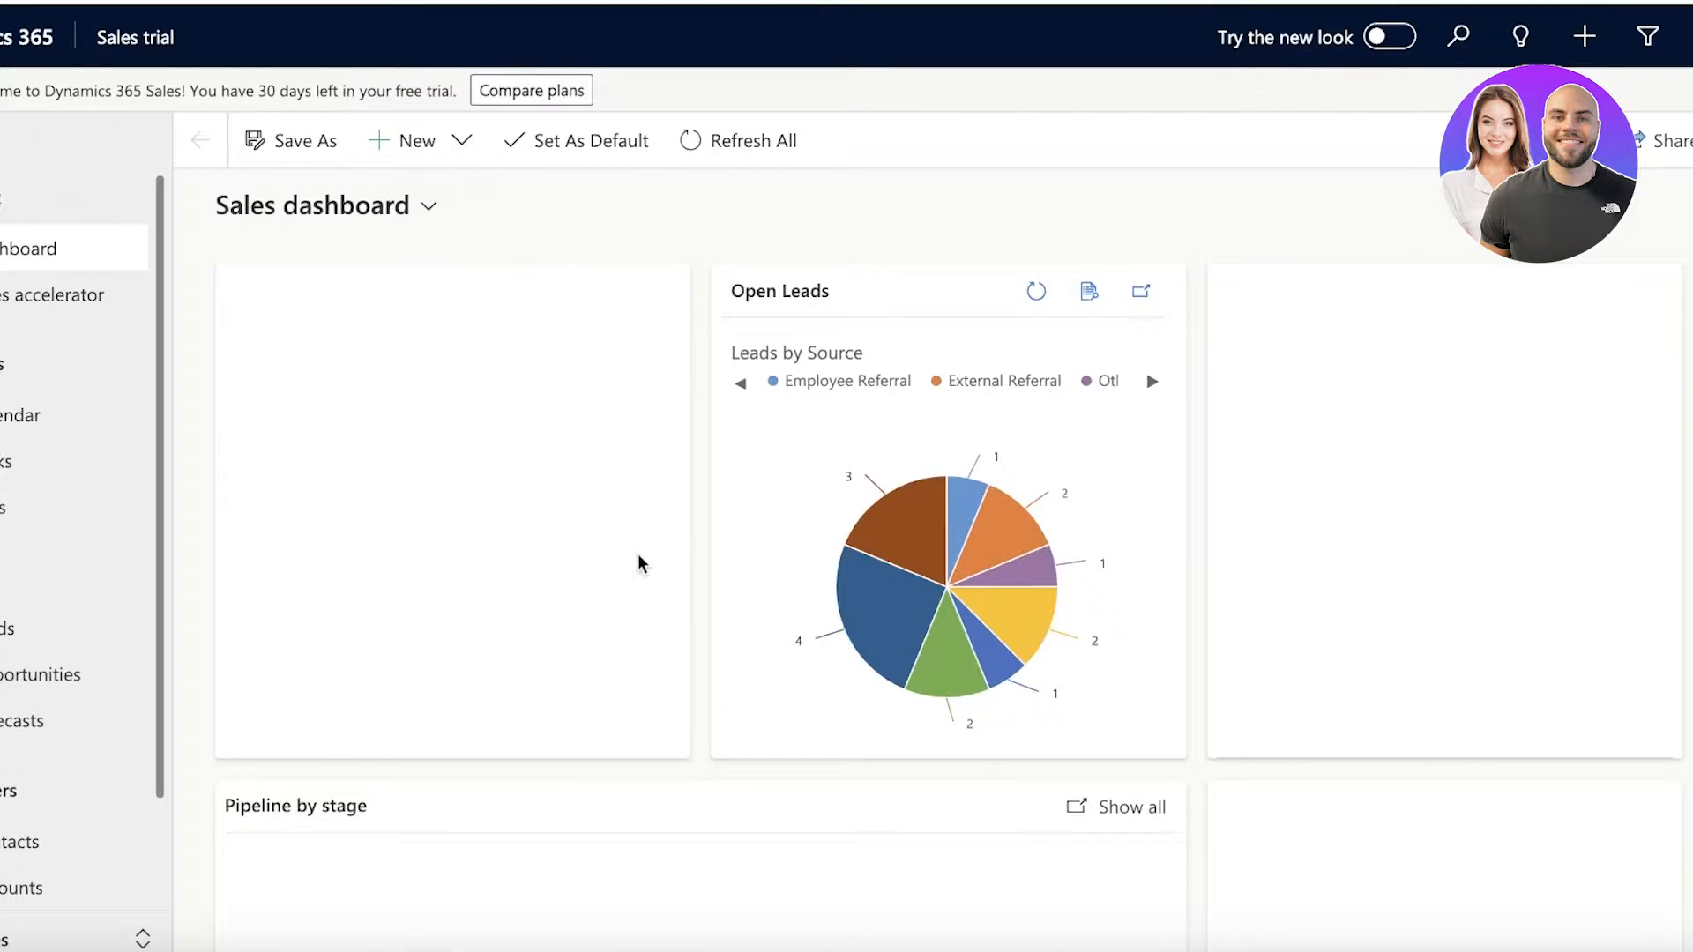
click(1685, 384)
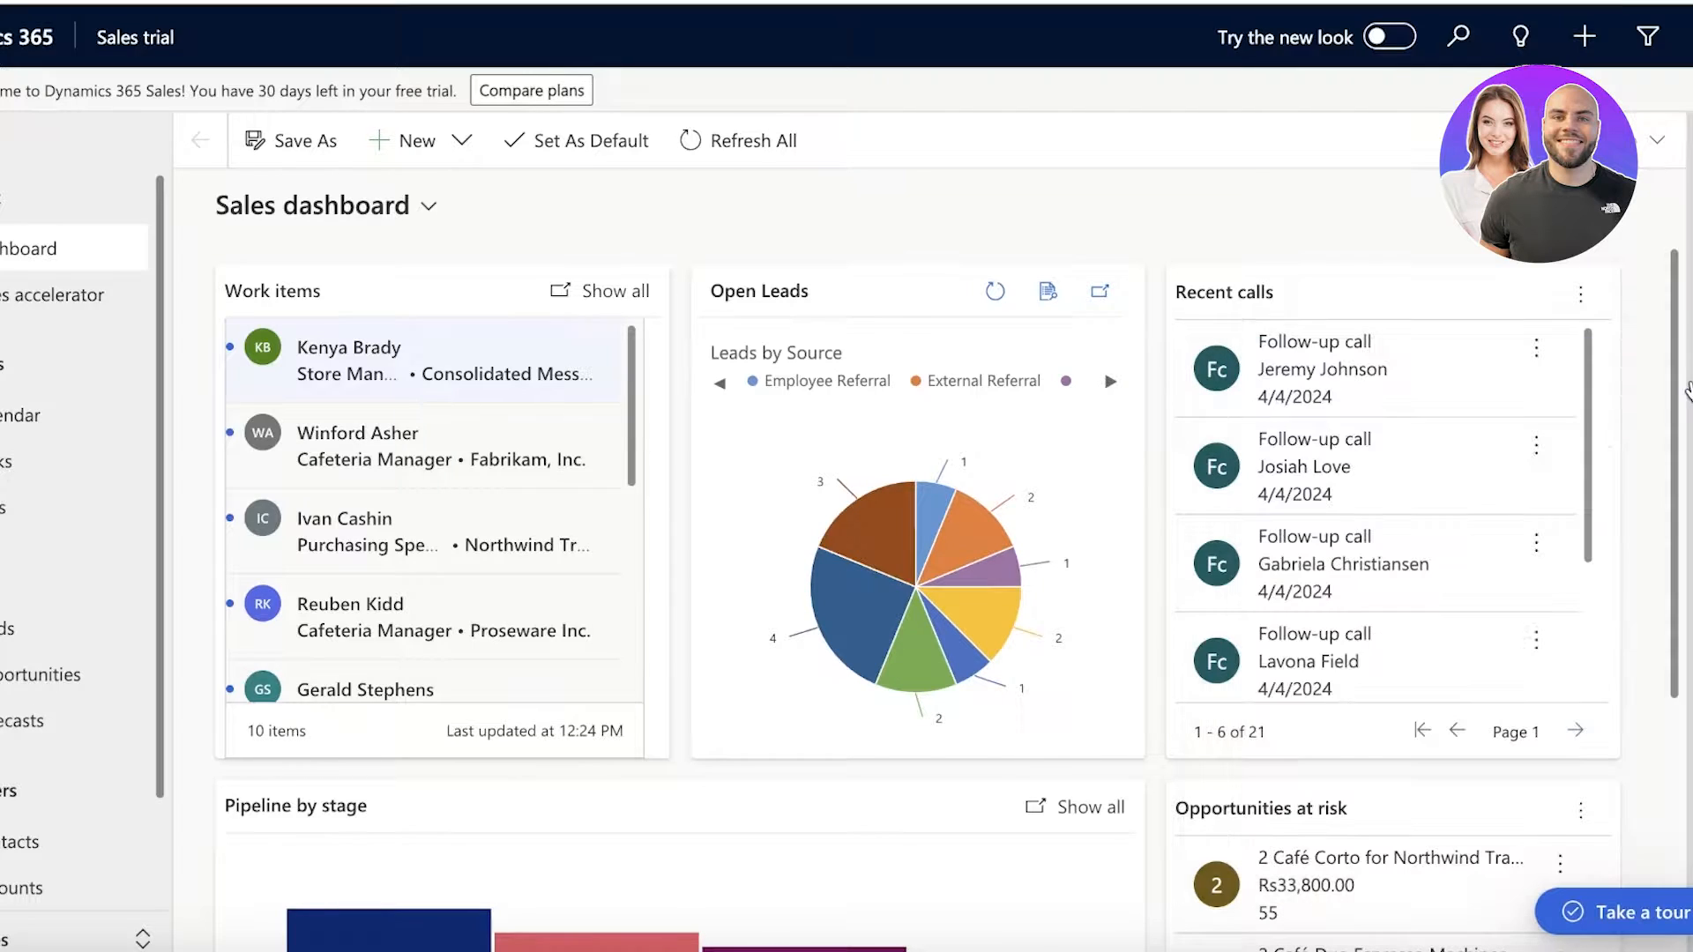
- Consult the topic outline in Notes, minimize the note and dismiss the tour pop-up on the Sales dashboard
click(586, 949)
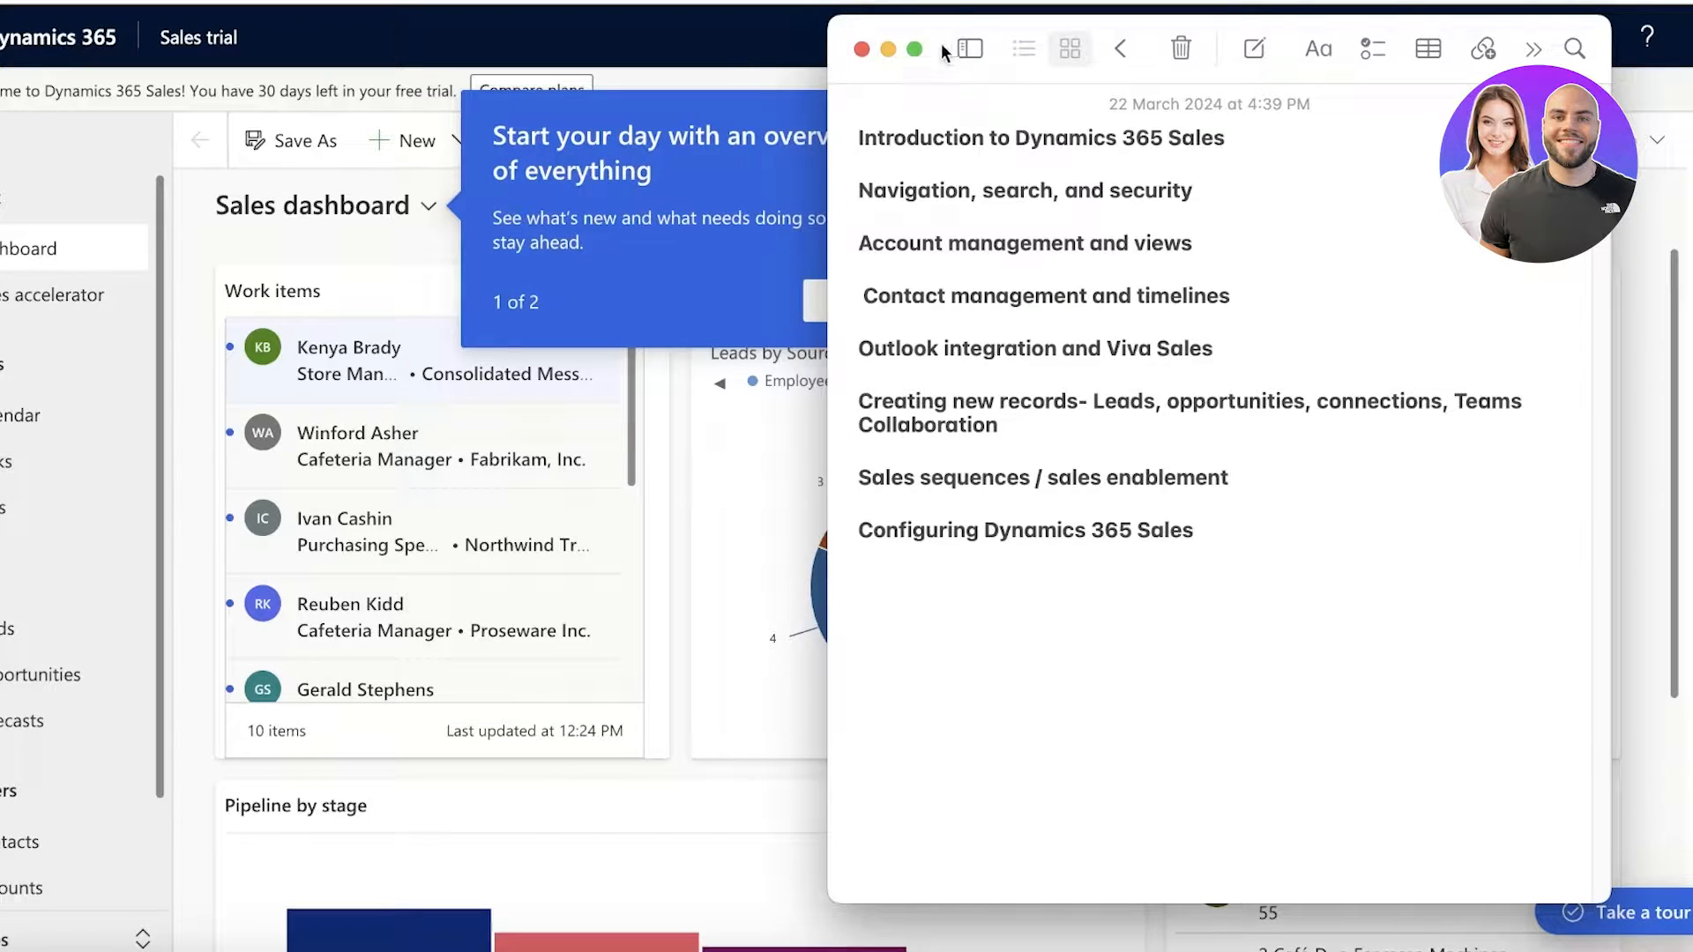
drag(1160, 62, 1355, 71)
click(1080, 57)
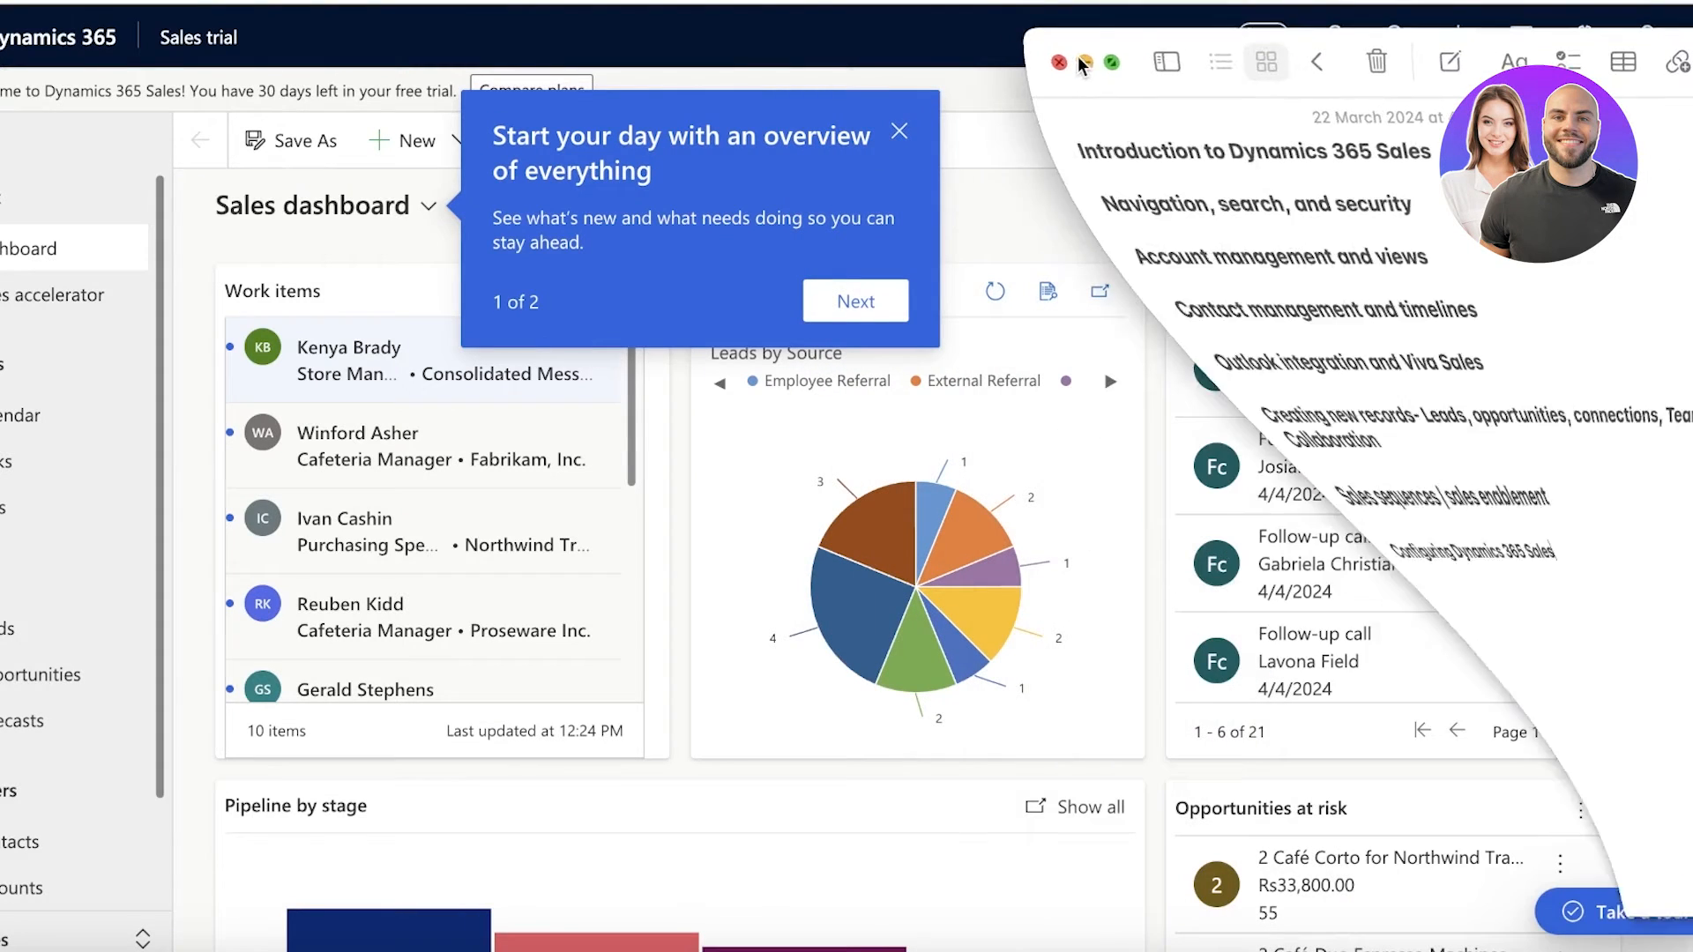
click(898, 138)
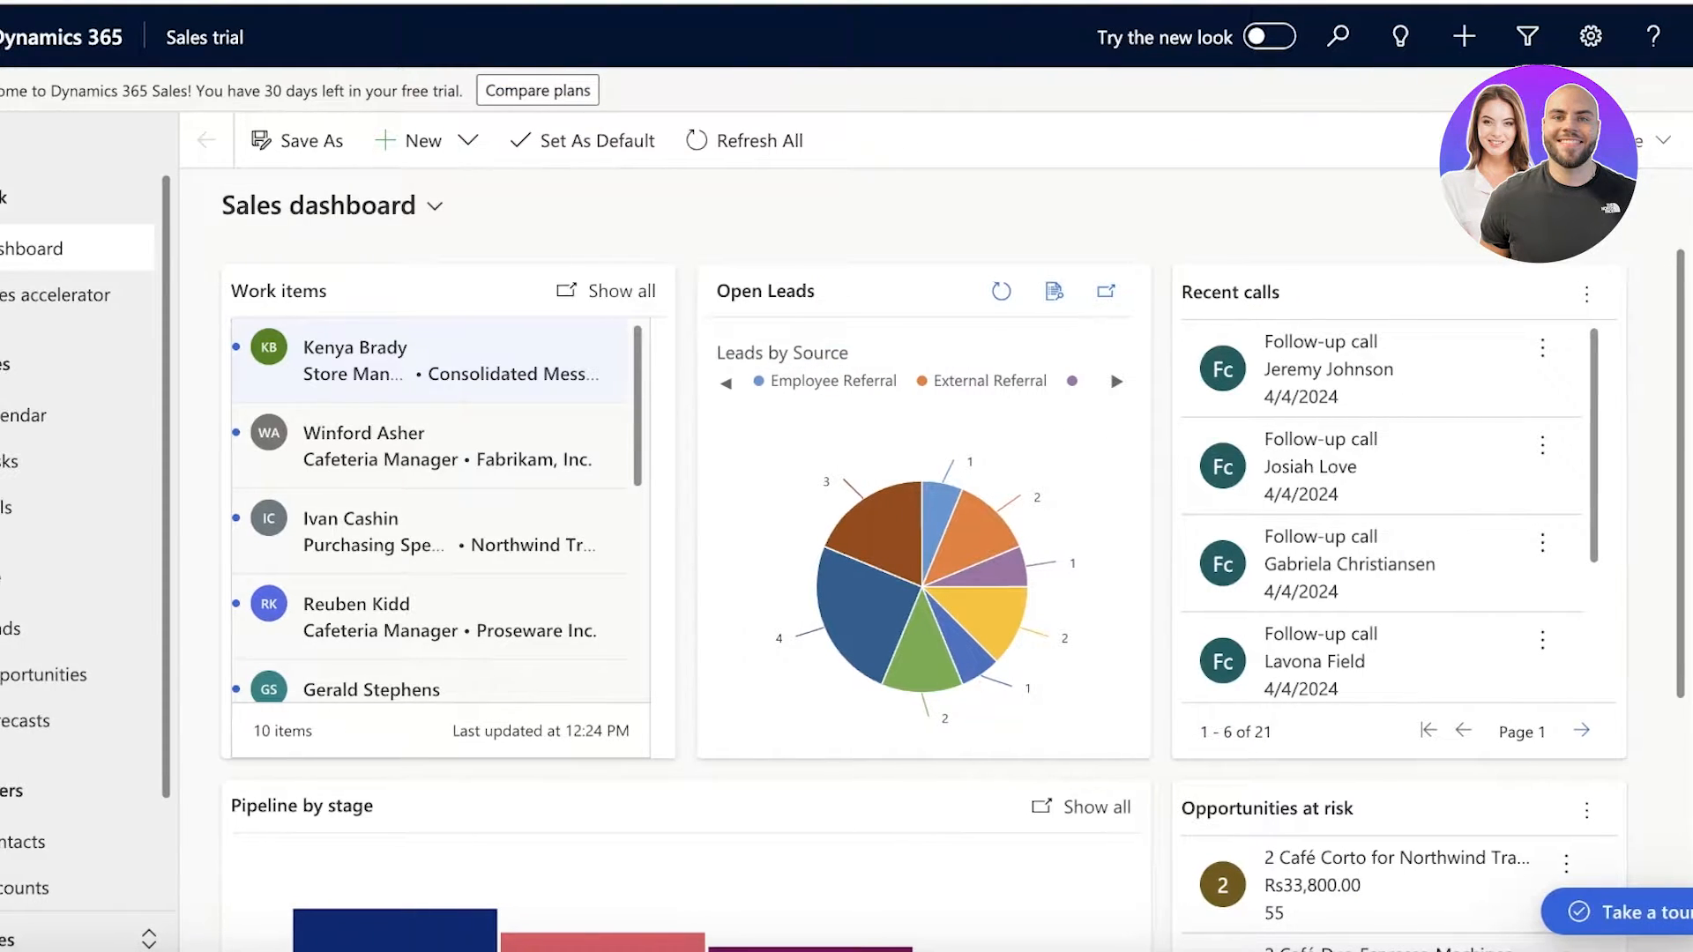
- Open and close the app launcher, and collapse and re-expand the site map navigation
click(29, 42)
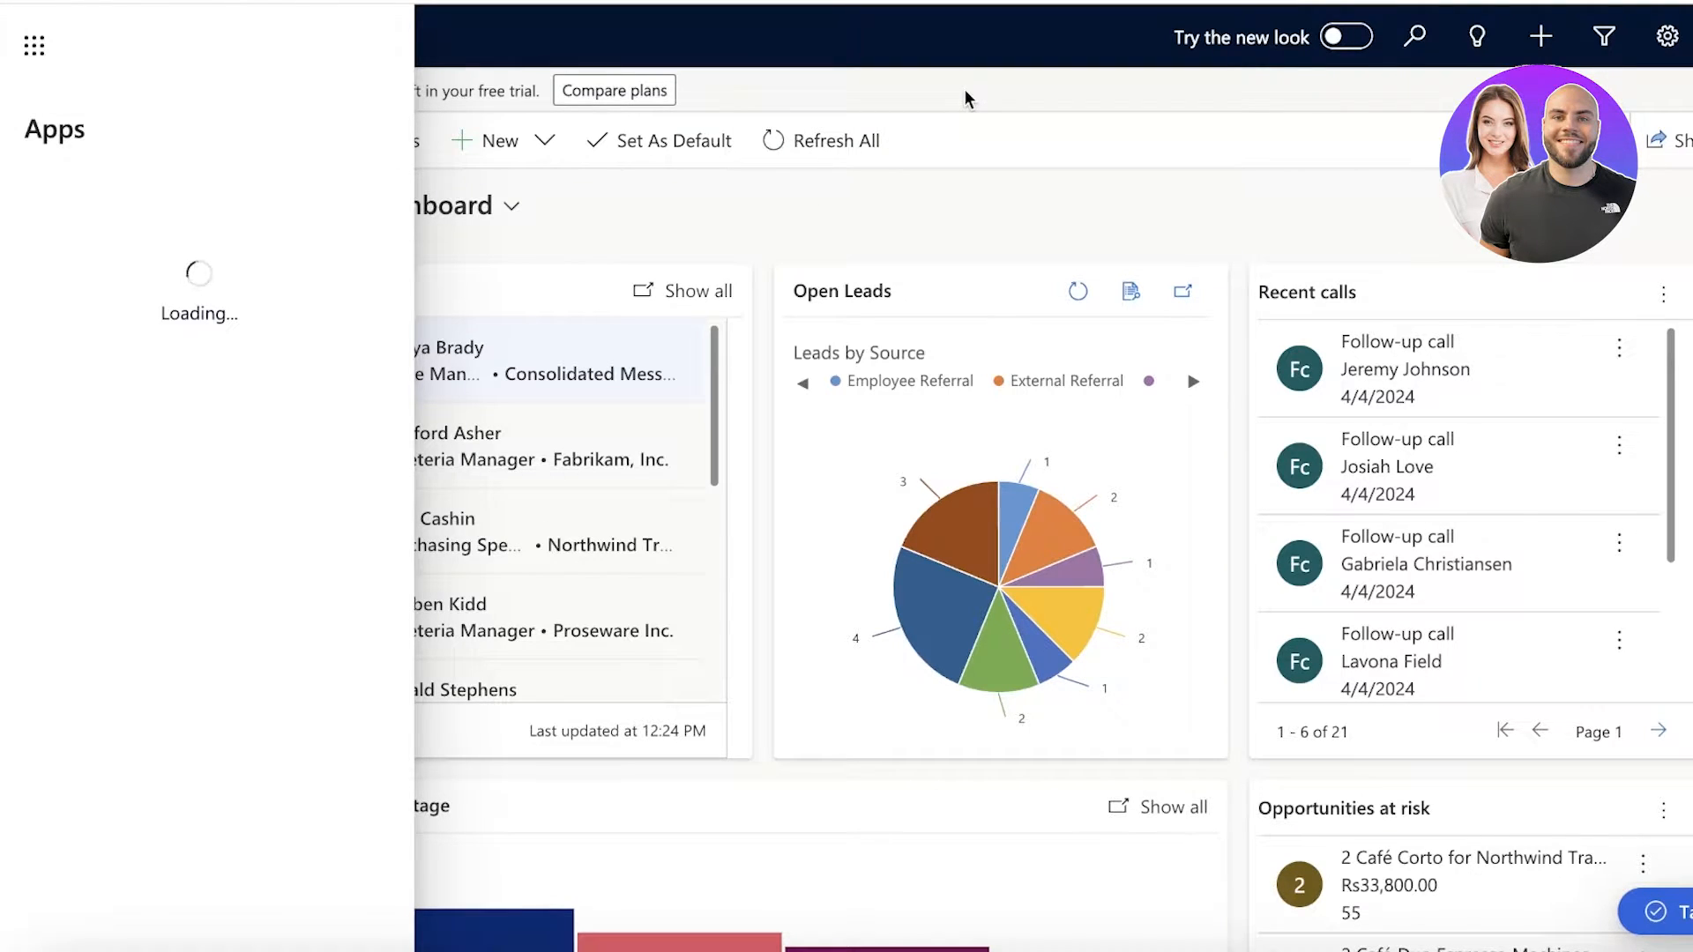
click(32, 48)
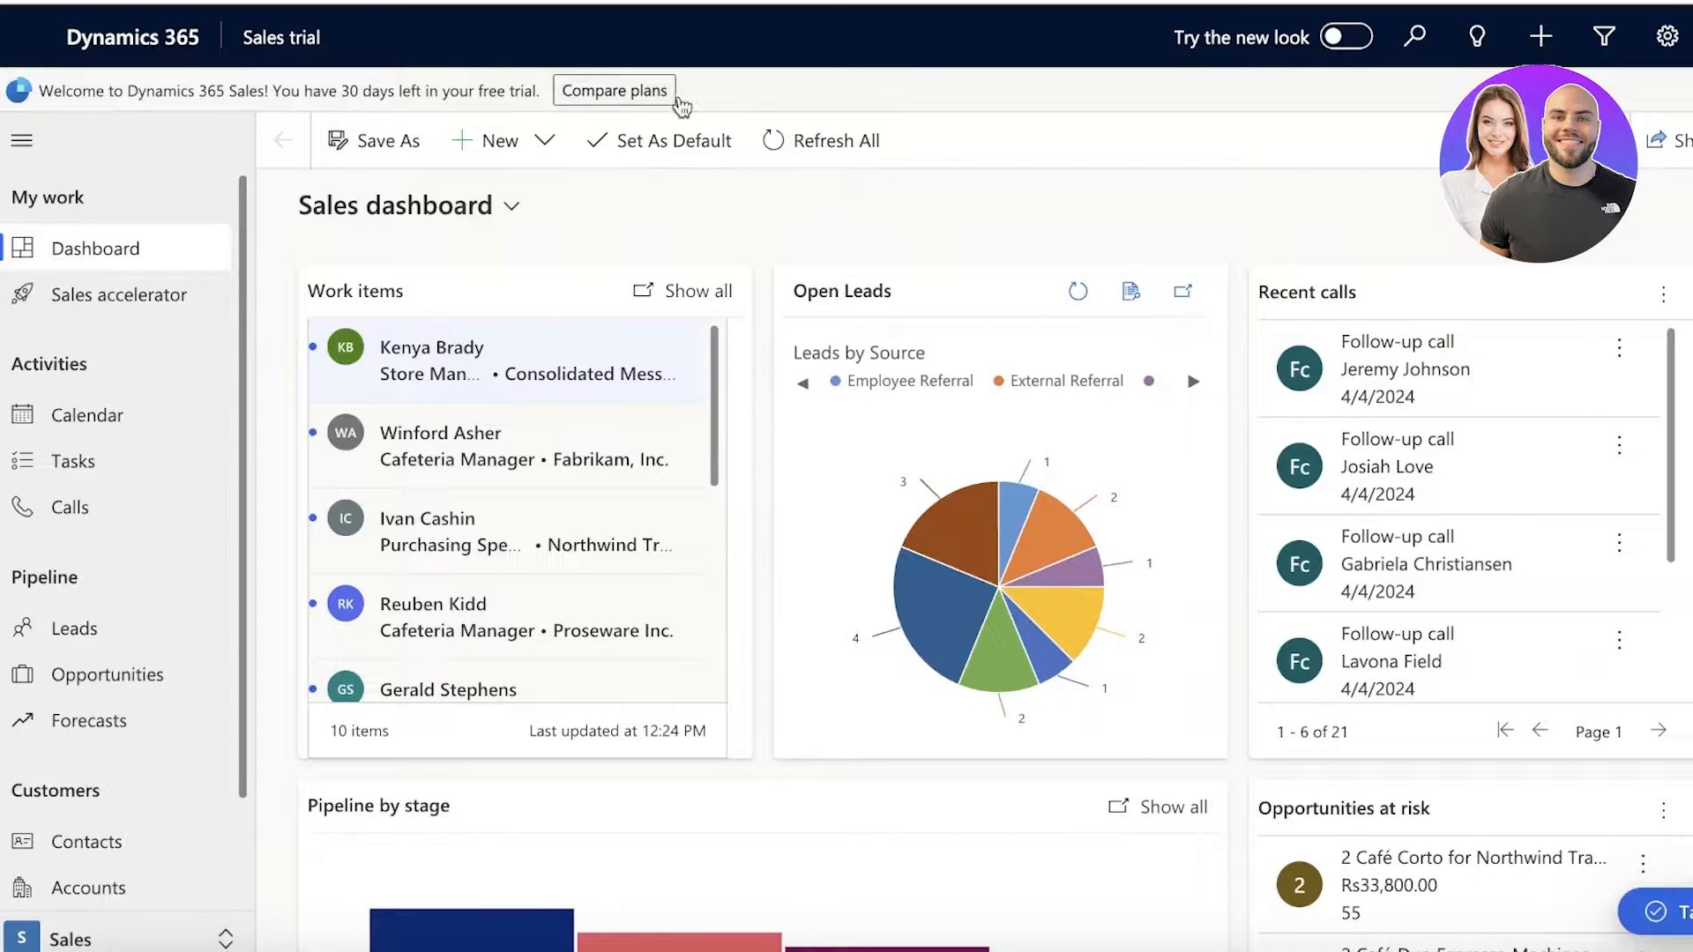
click(22, 140)
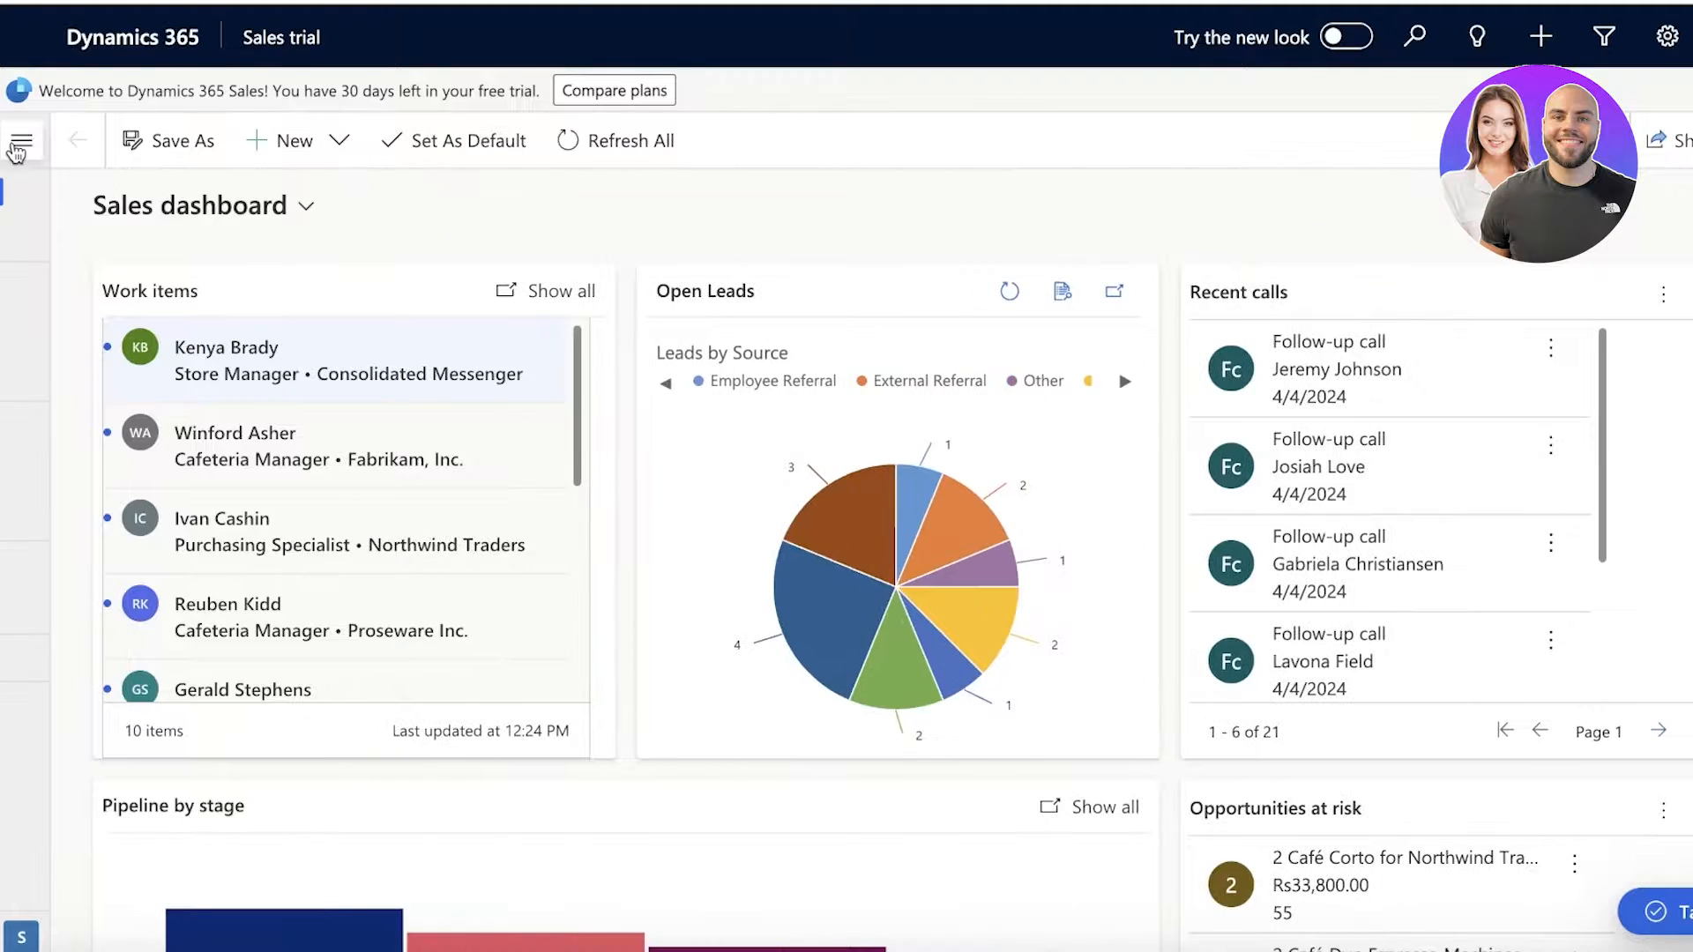
click(22, 140)
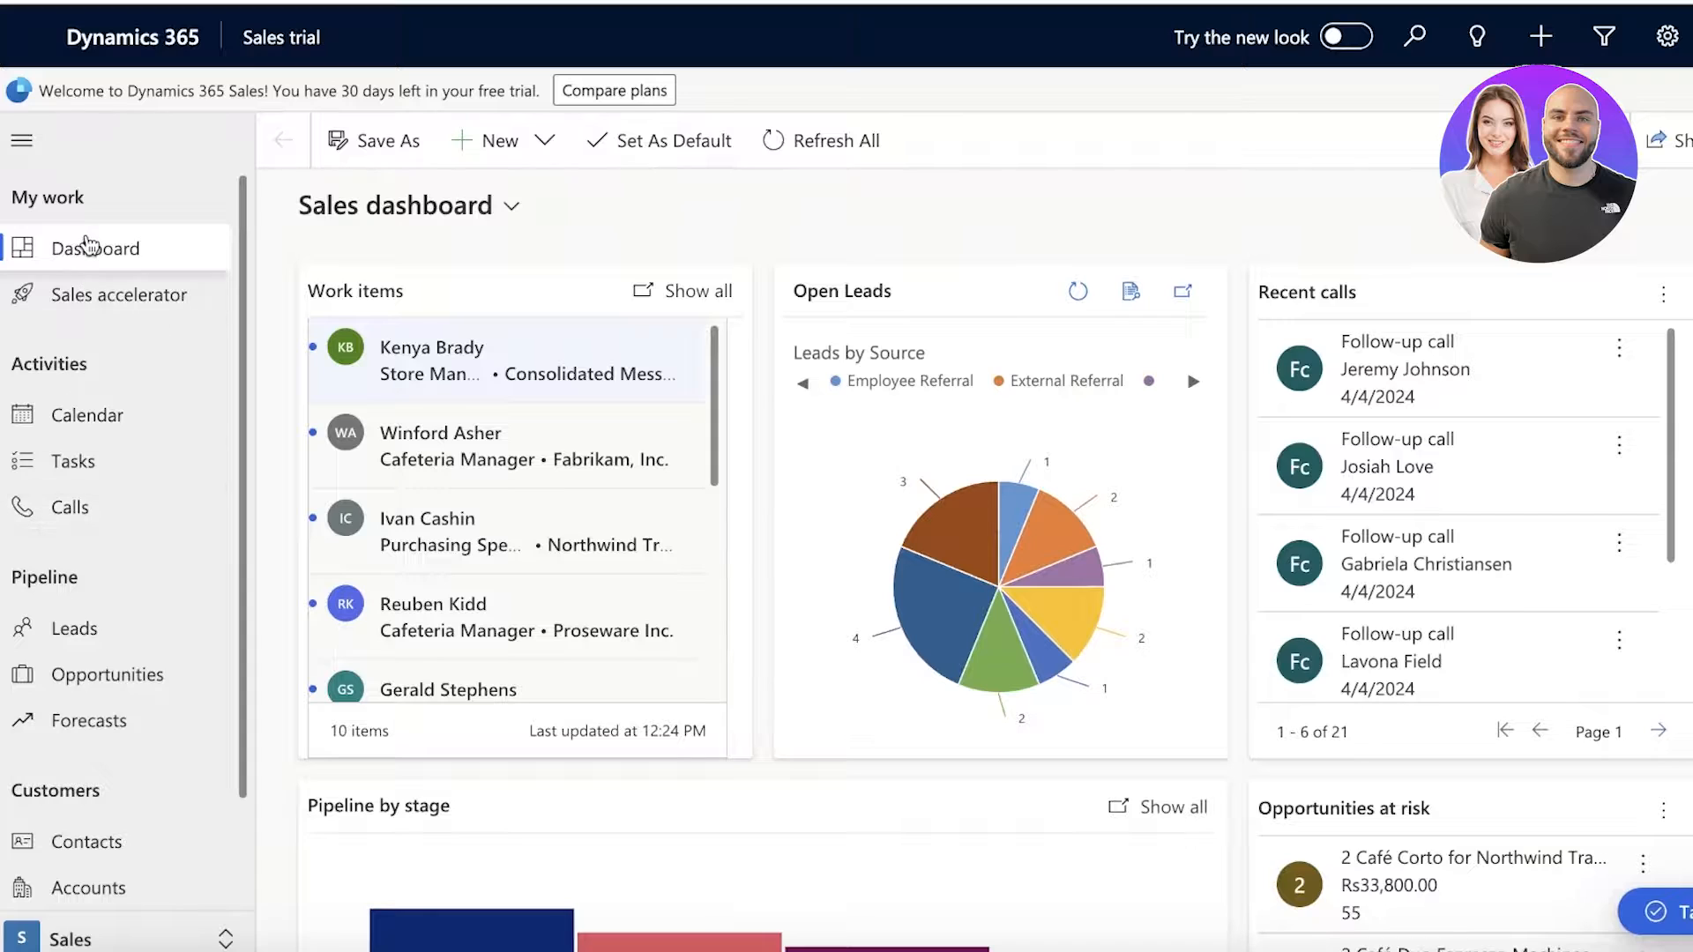
- Look through the site map sections and the areas that can be switched to from Sales
scroll(98, 306, down, 1)
scroll(98, 306, down, 1)
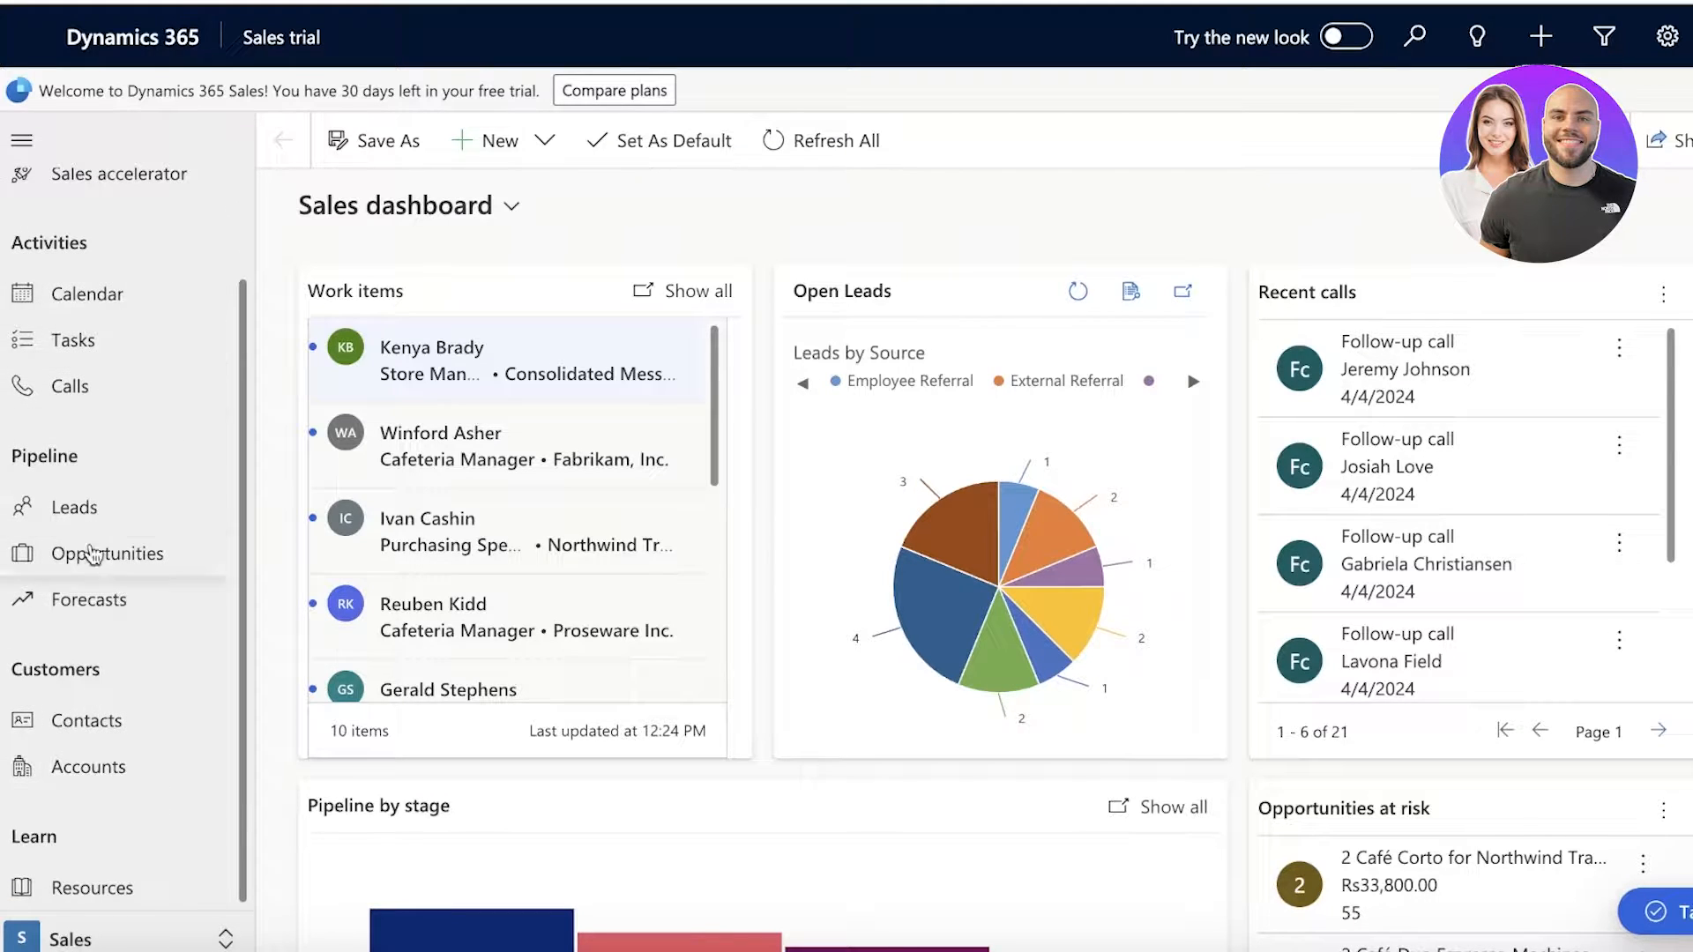
scroll(151, 643, up, 1)
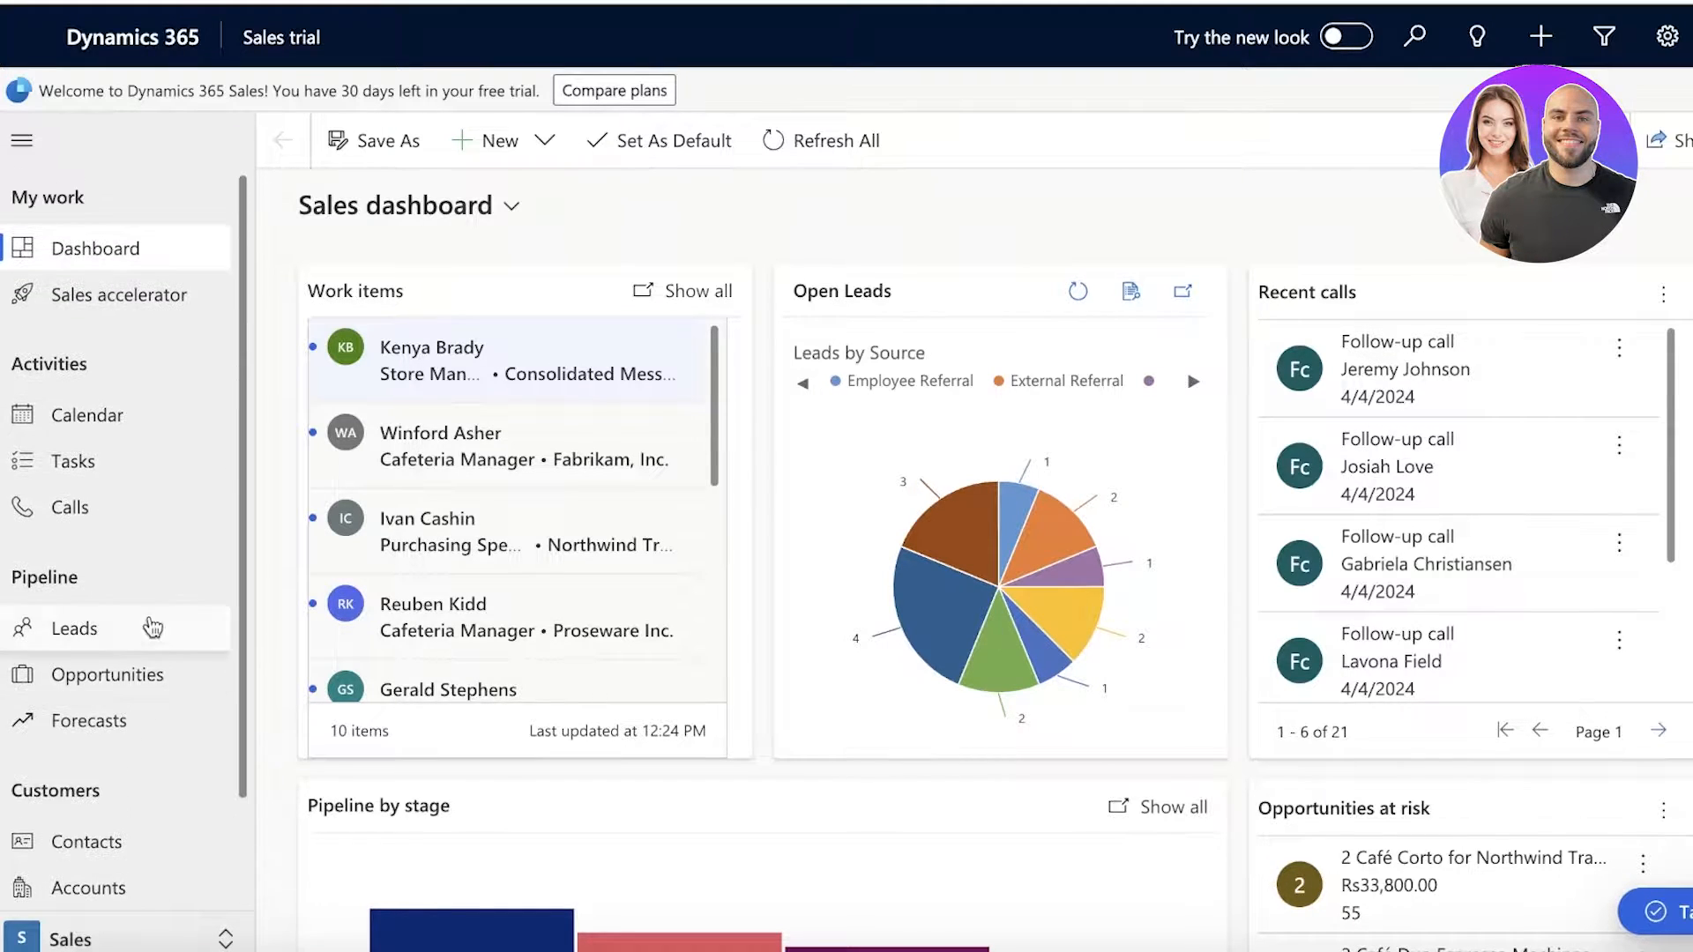
click(137, 942)
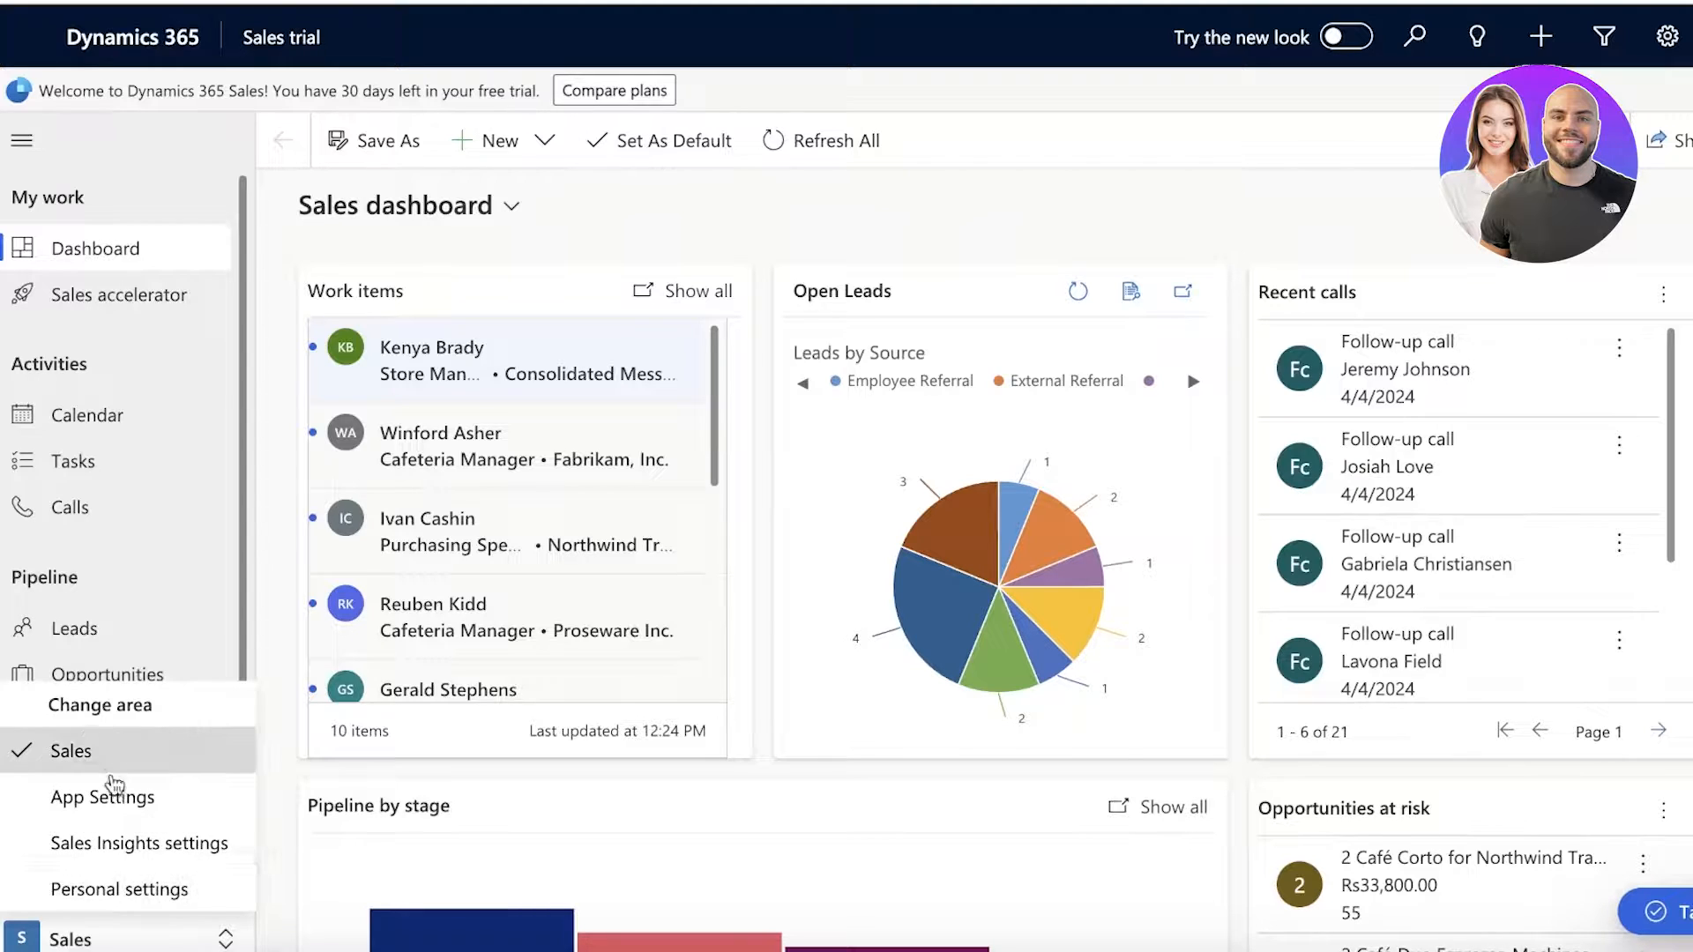
click(134, 940)
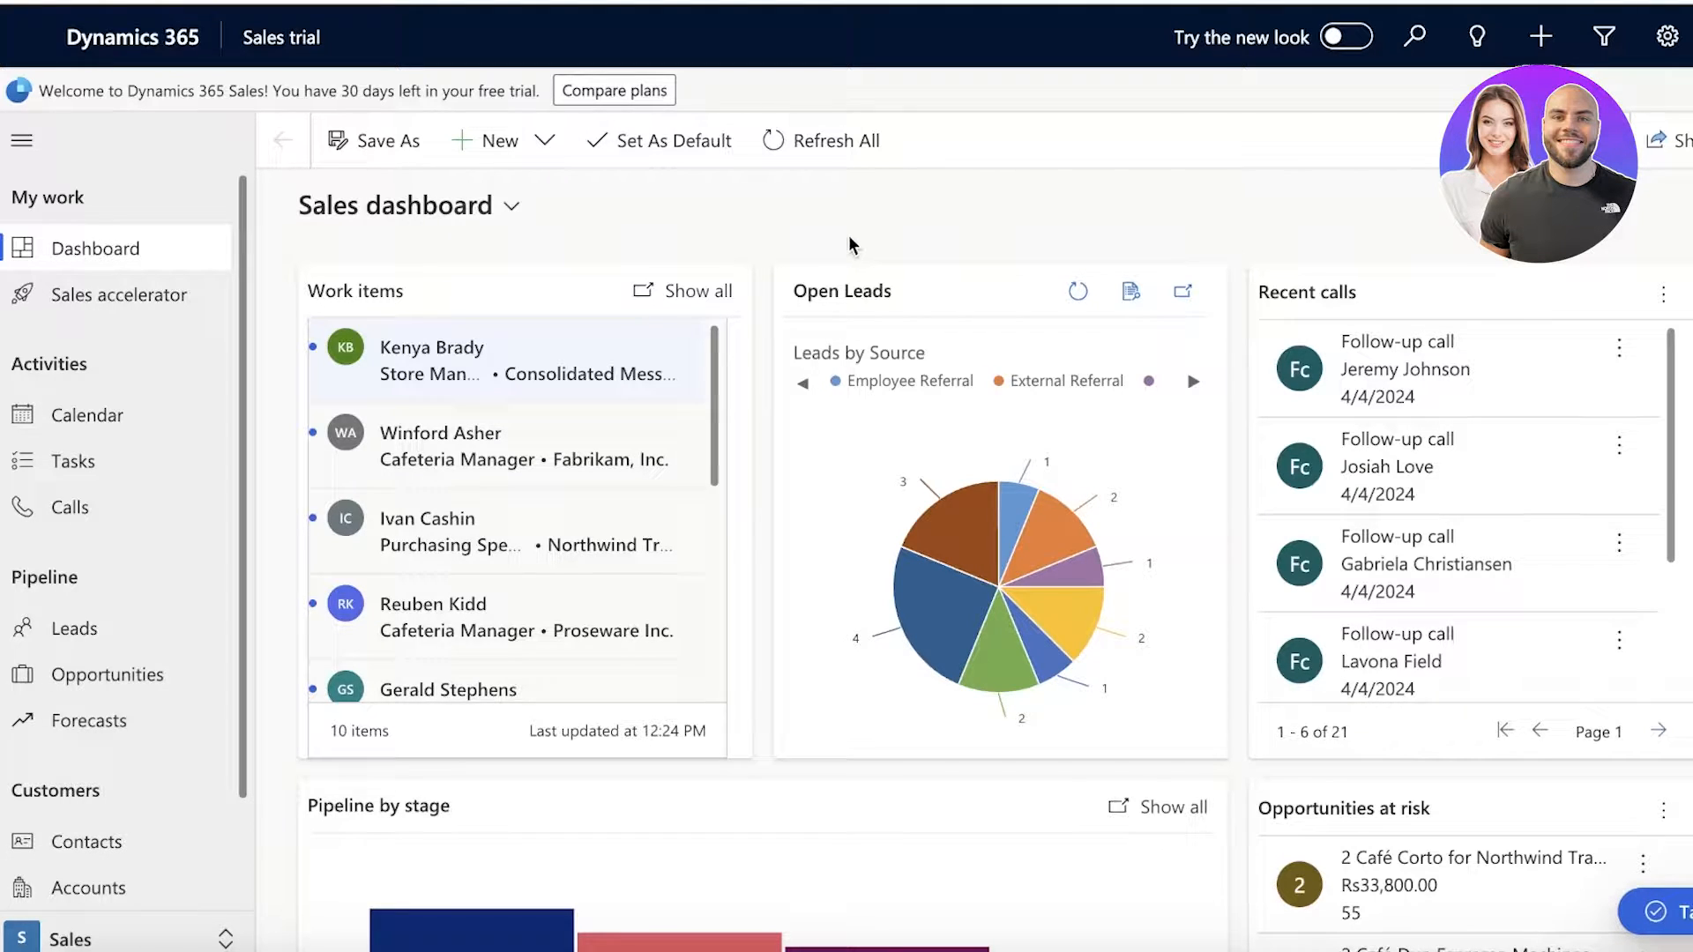
- Search the Sales app's records for a person's first name and clear the search text
click(1420, 42)
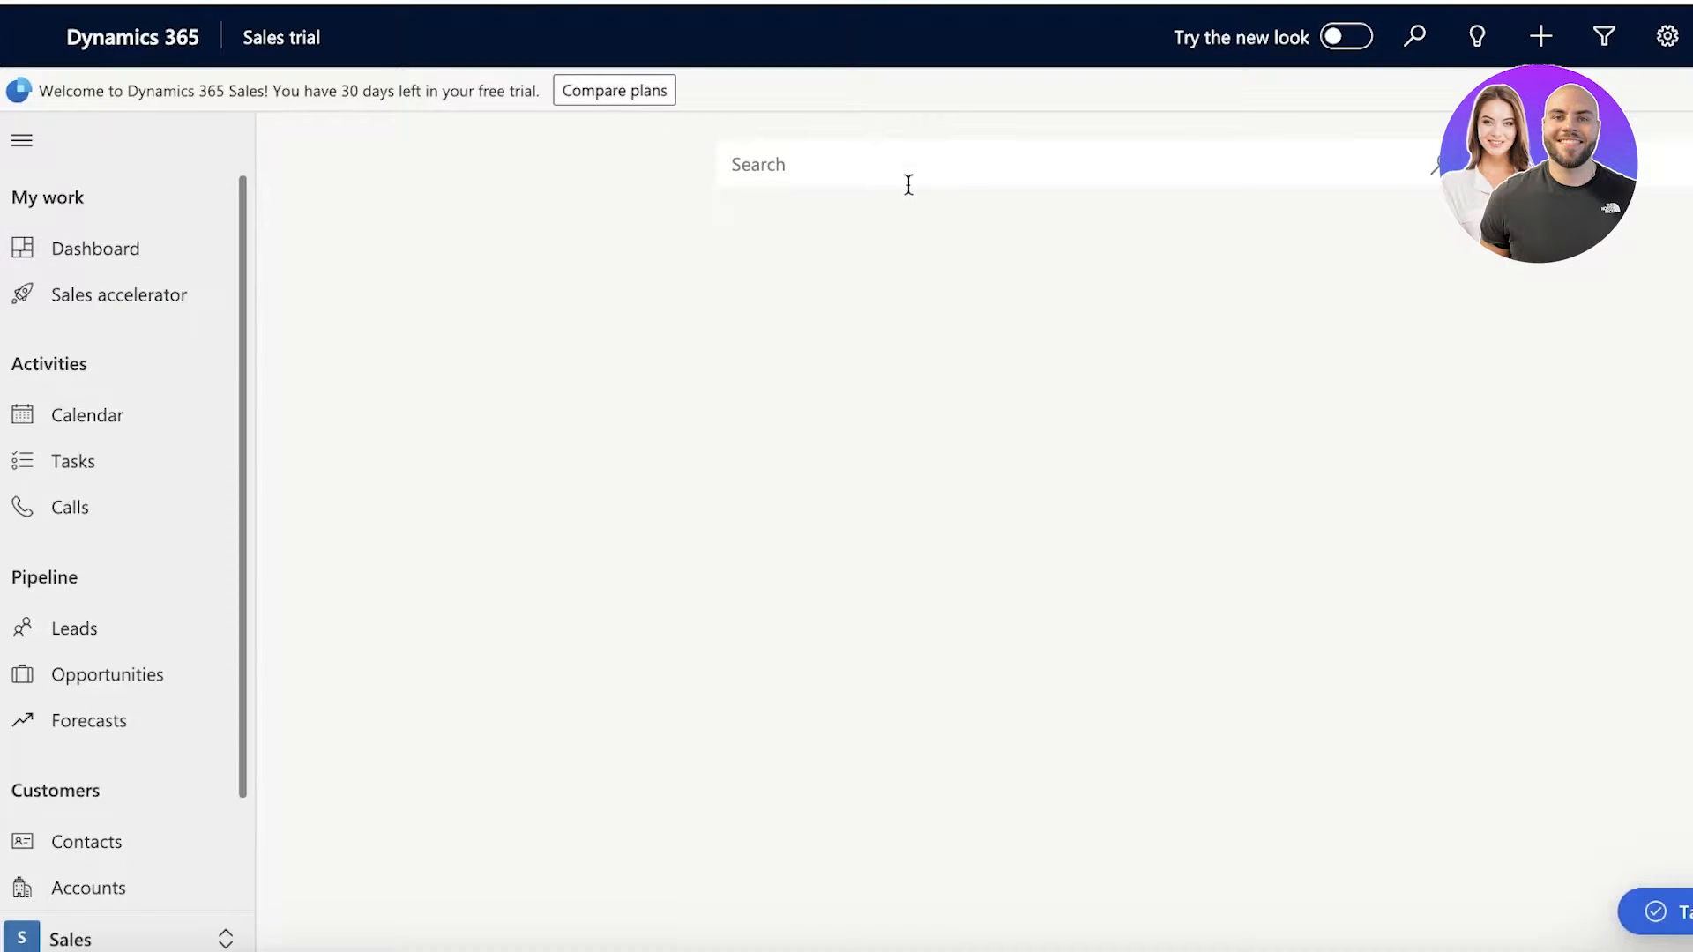
text(kate)
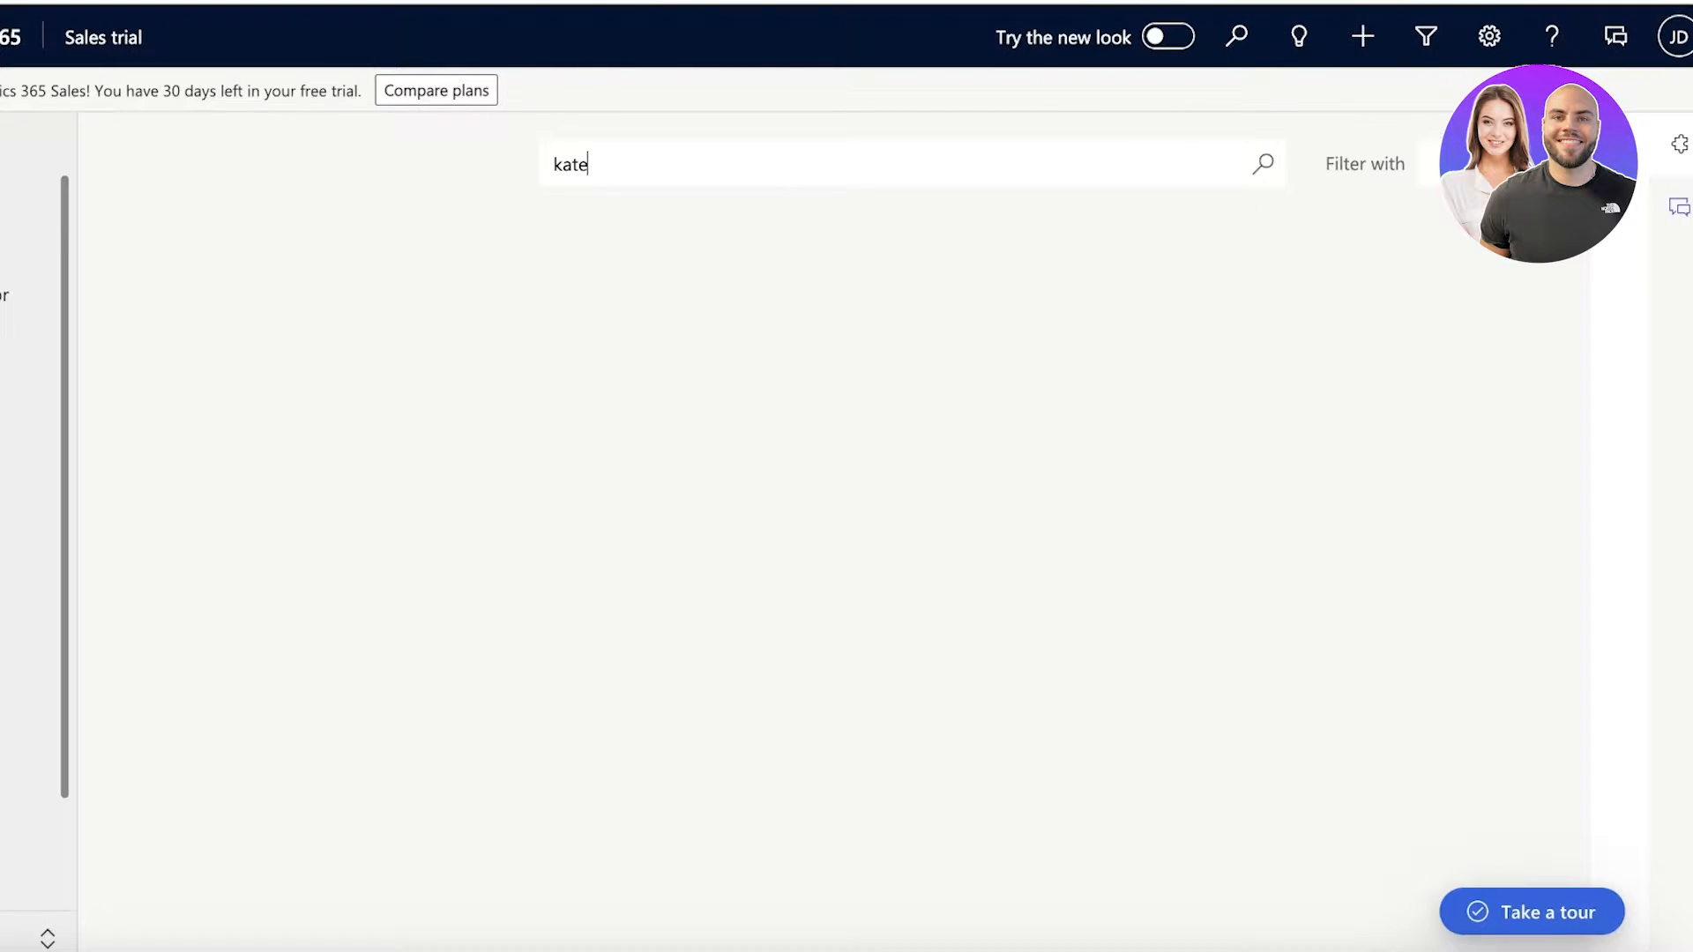
key(Return)
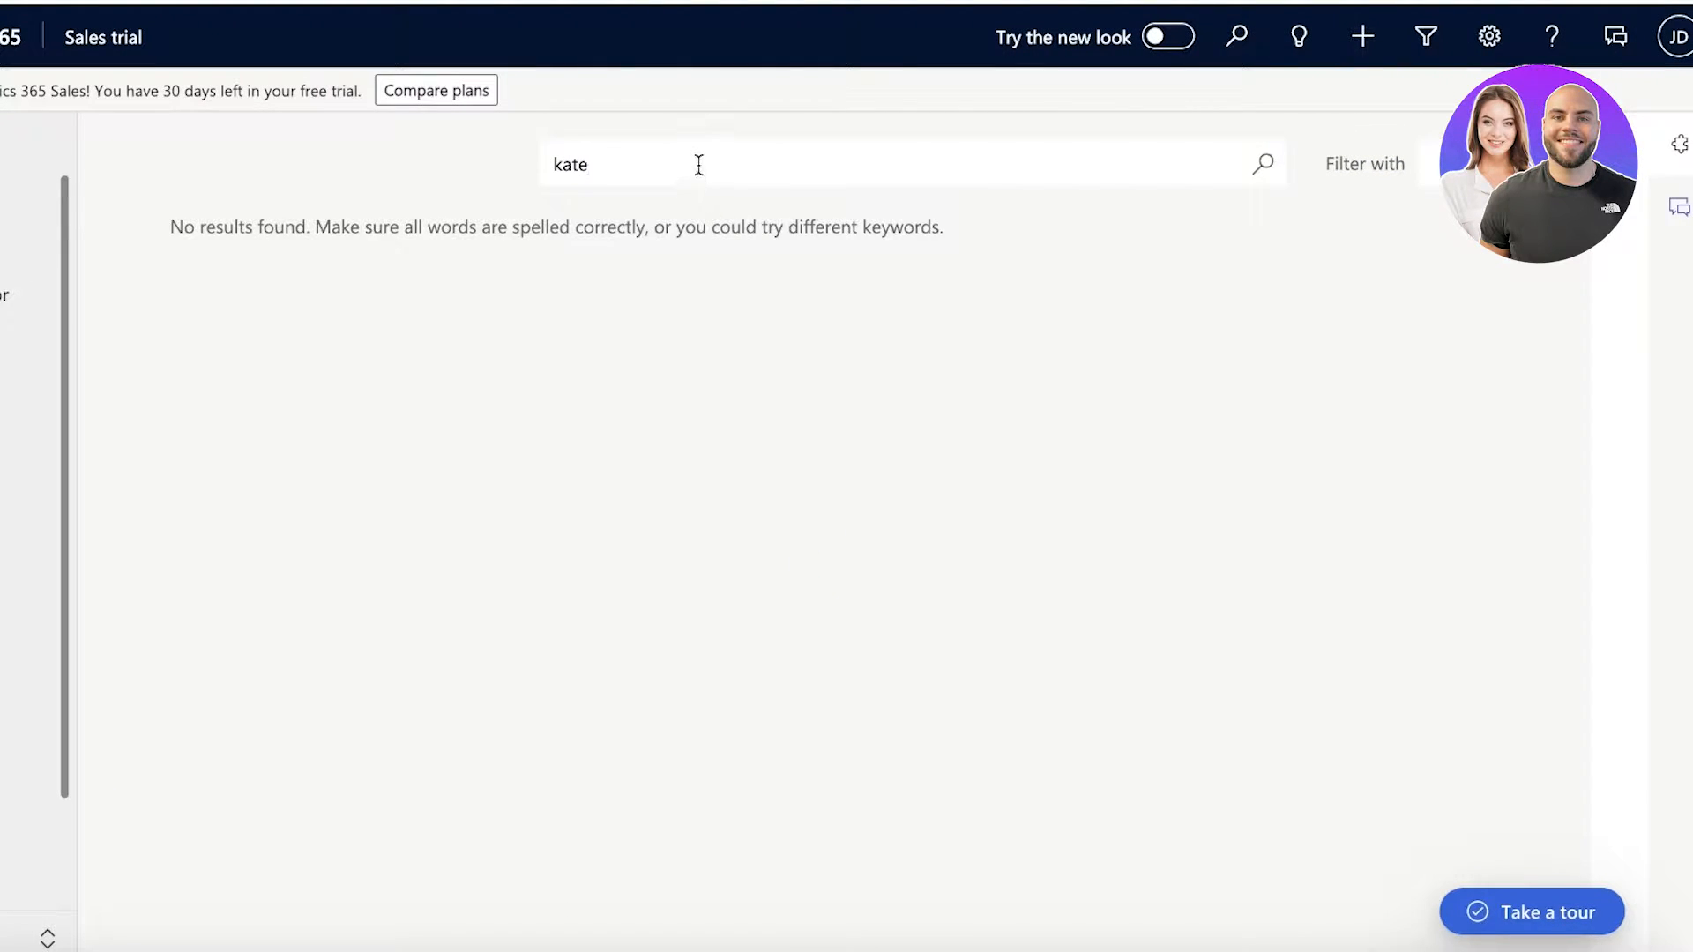
key(ctrl+a)
key(BackSpace)
- View and dismiss the prompt for switching to the new look, and check the Assistant's notifications and insights
click(1161, 37)
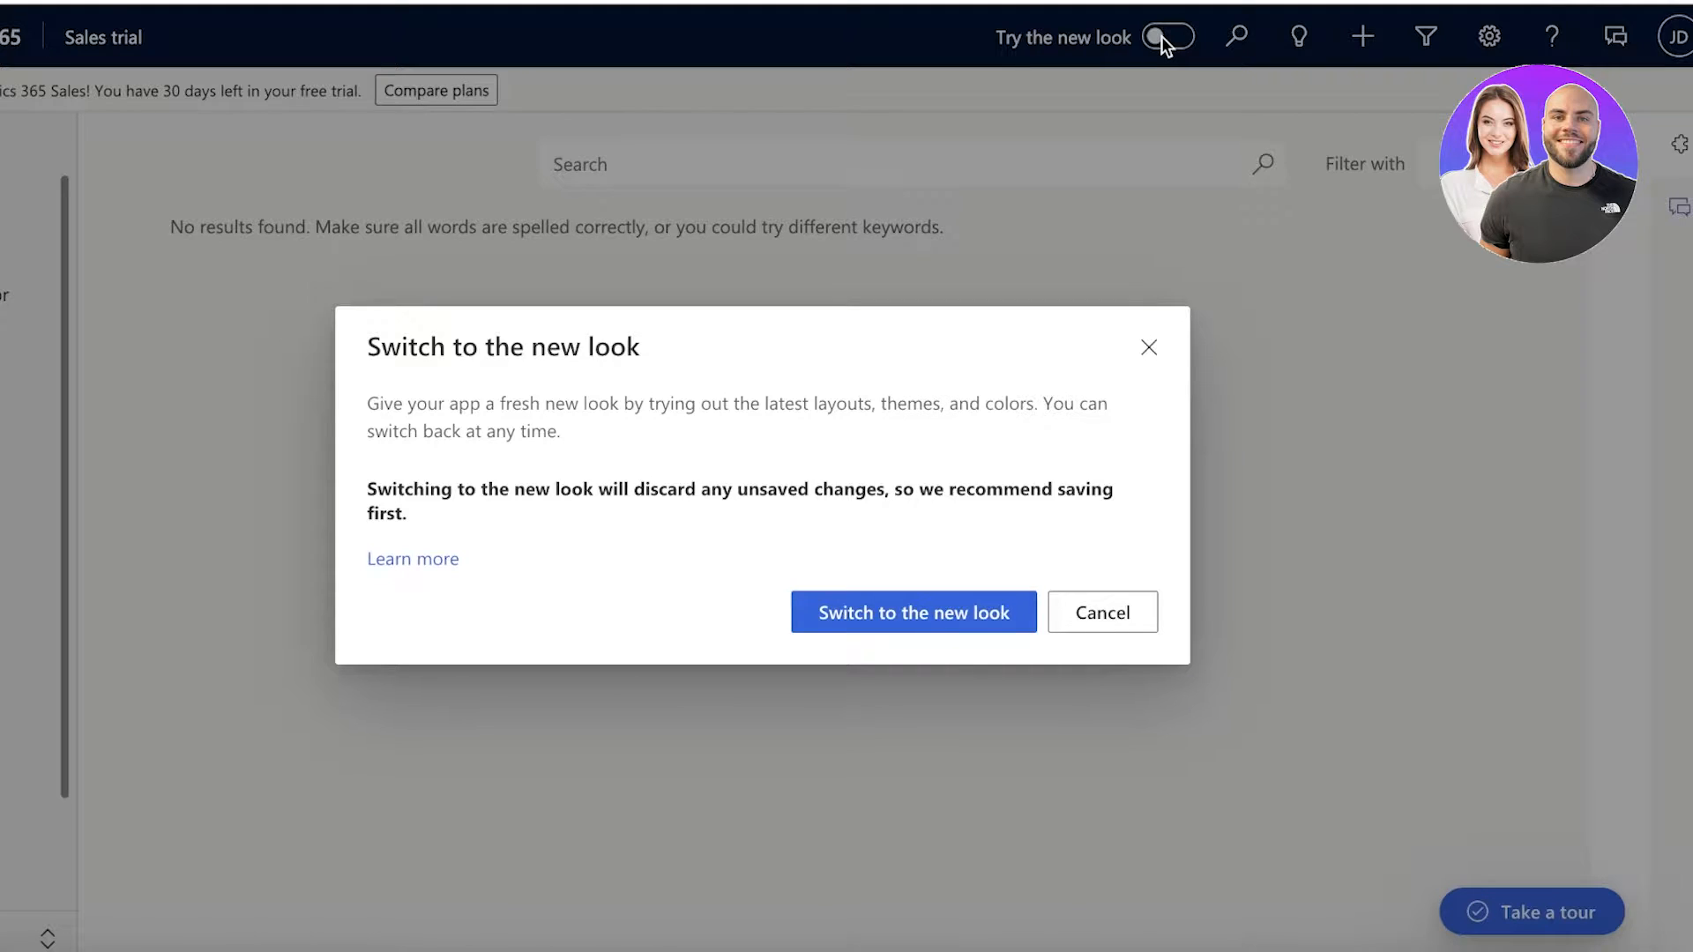
click(1149, 348)
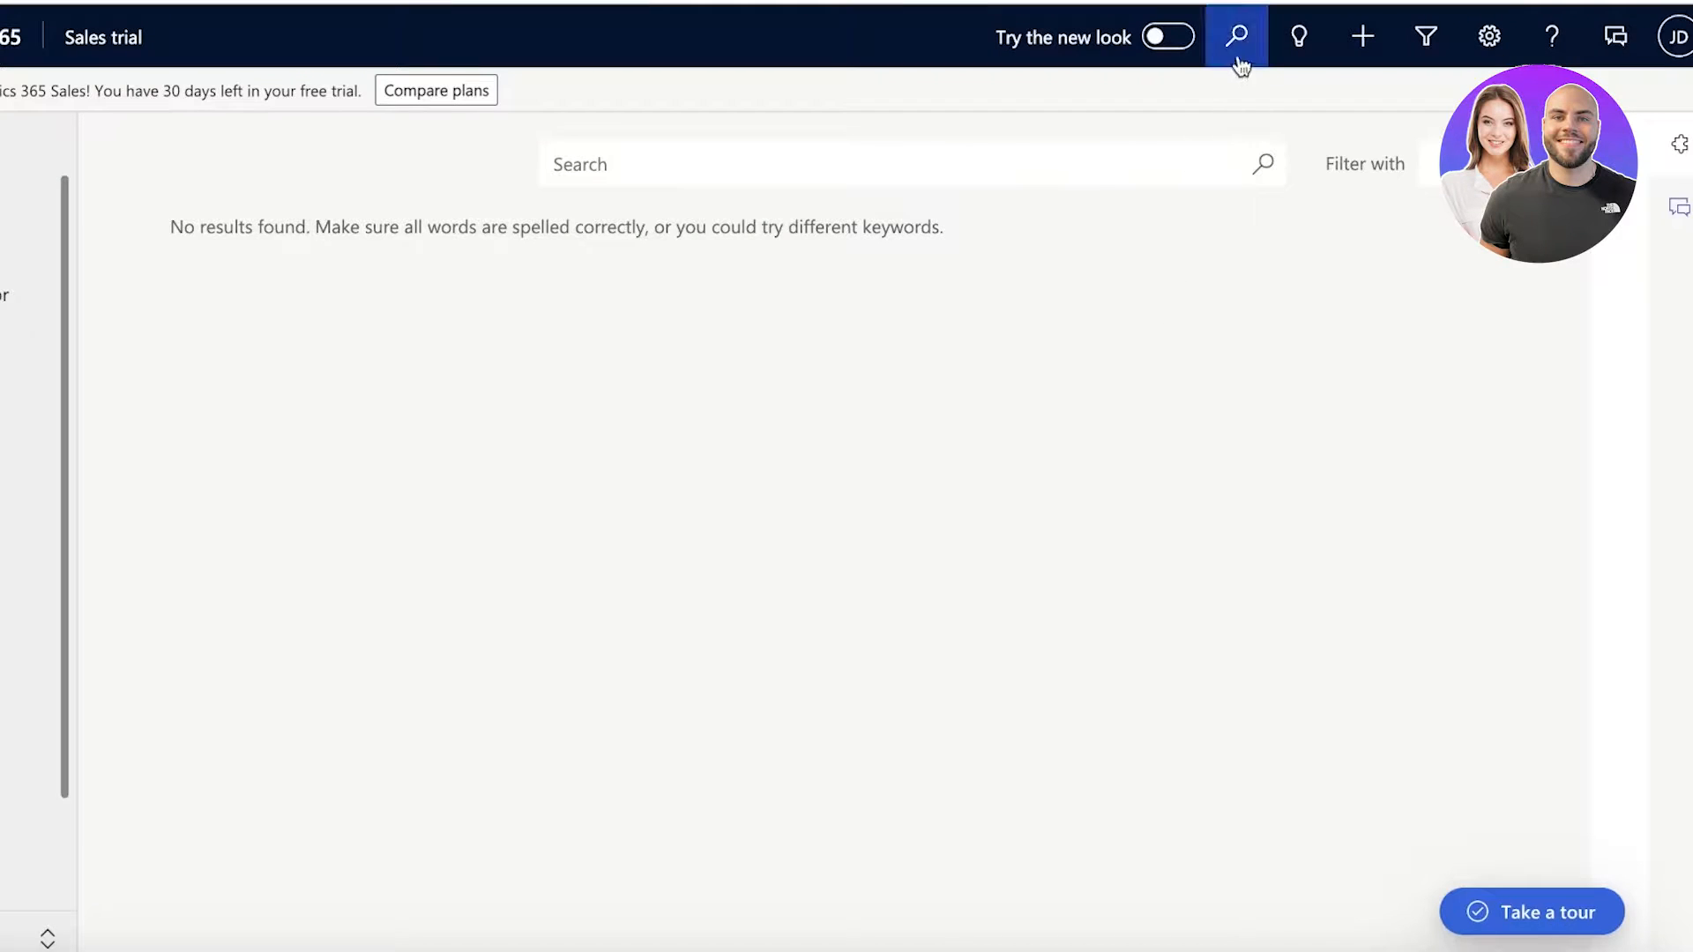
click(1295, 40)
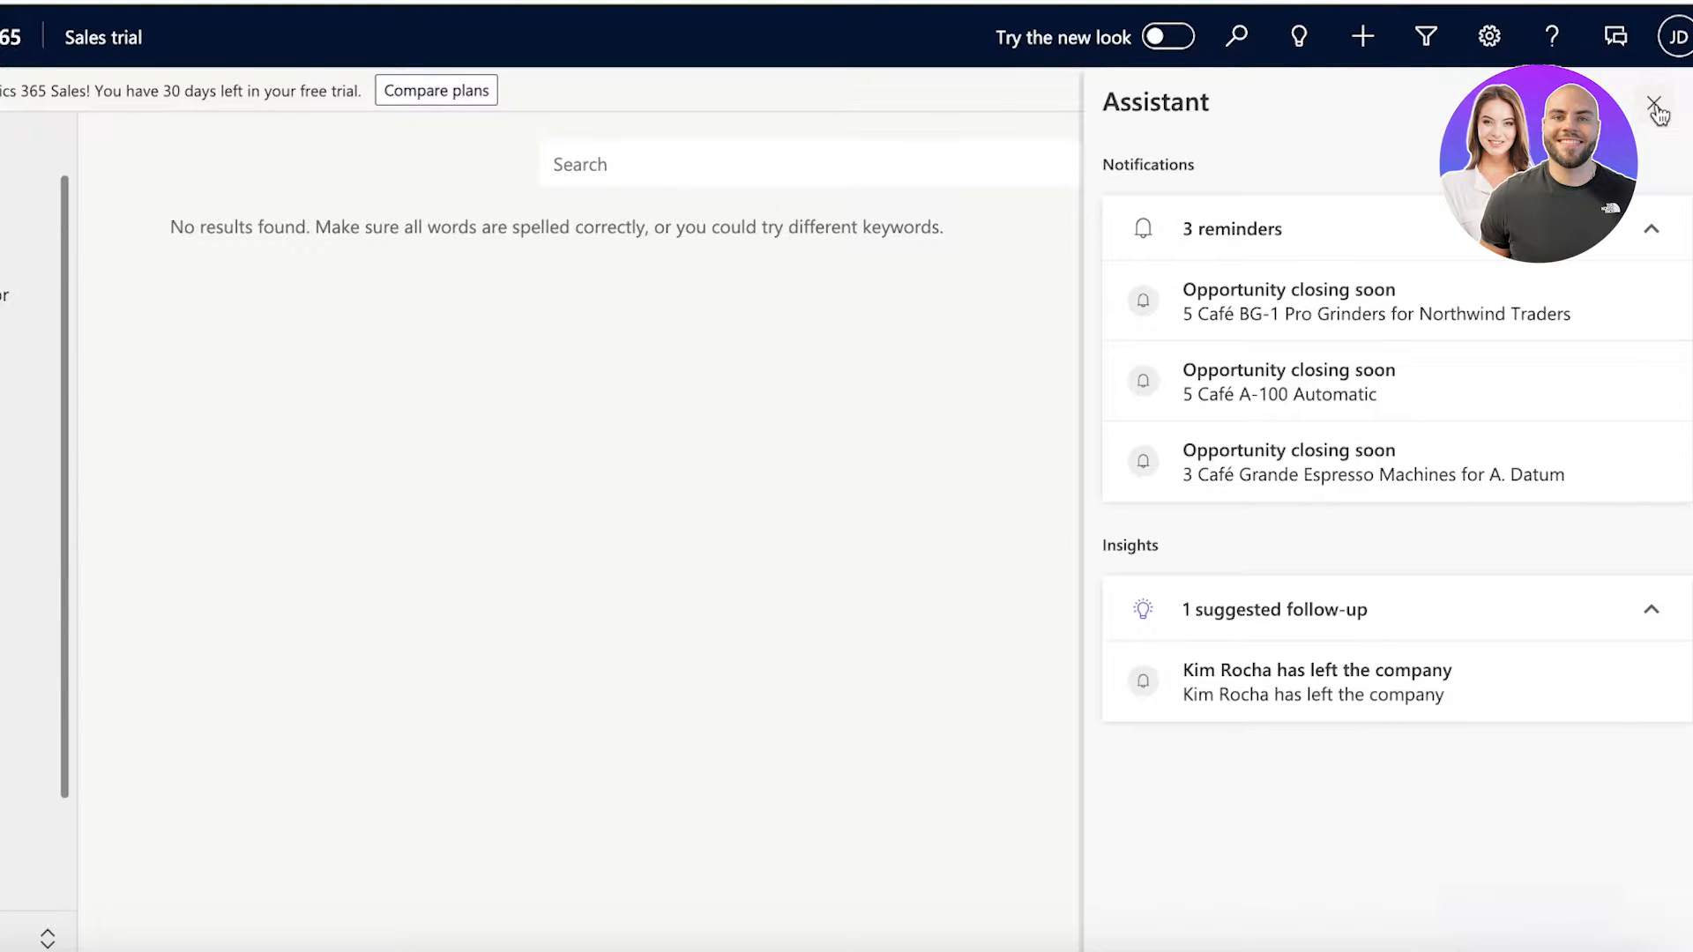
click(1655, 106)
- View the record types available for quick creation, and open and close the advanced find pane
click(1361, 45)
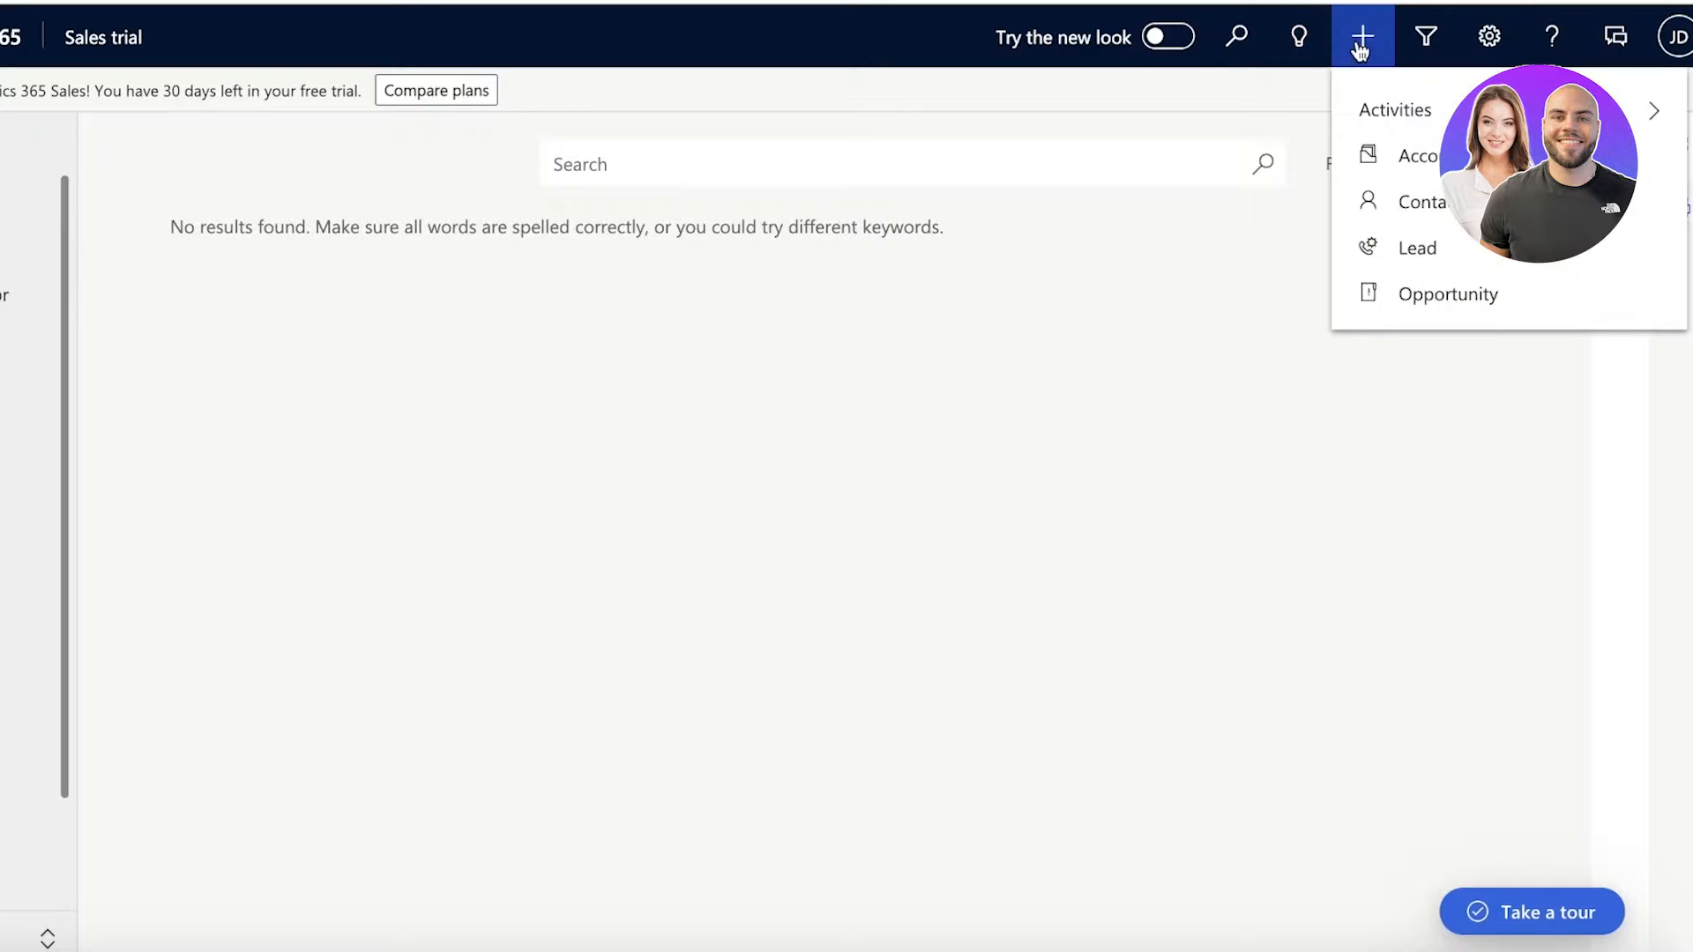
click(1226, 210)
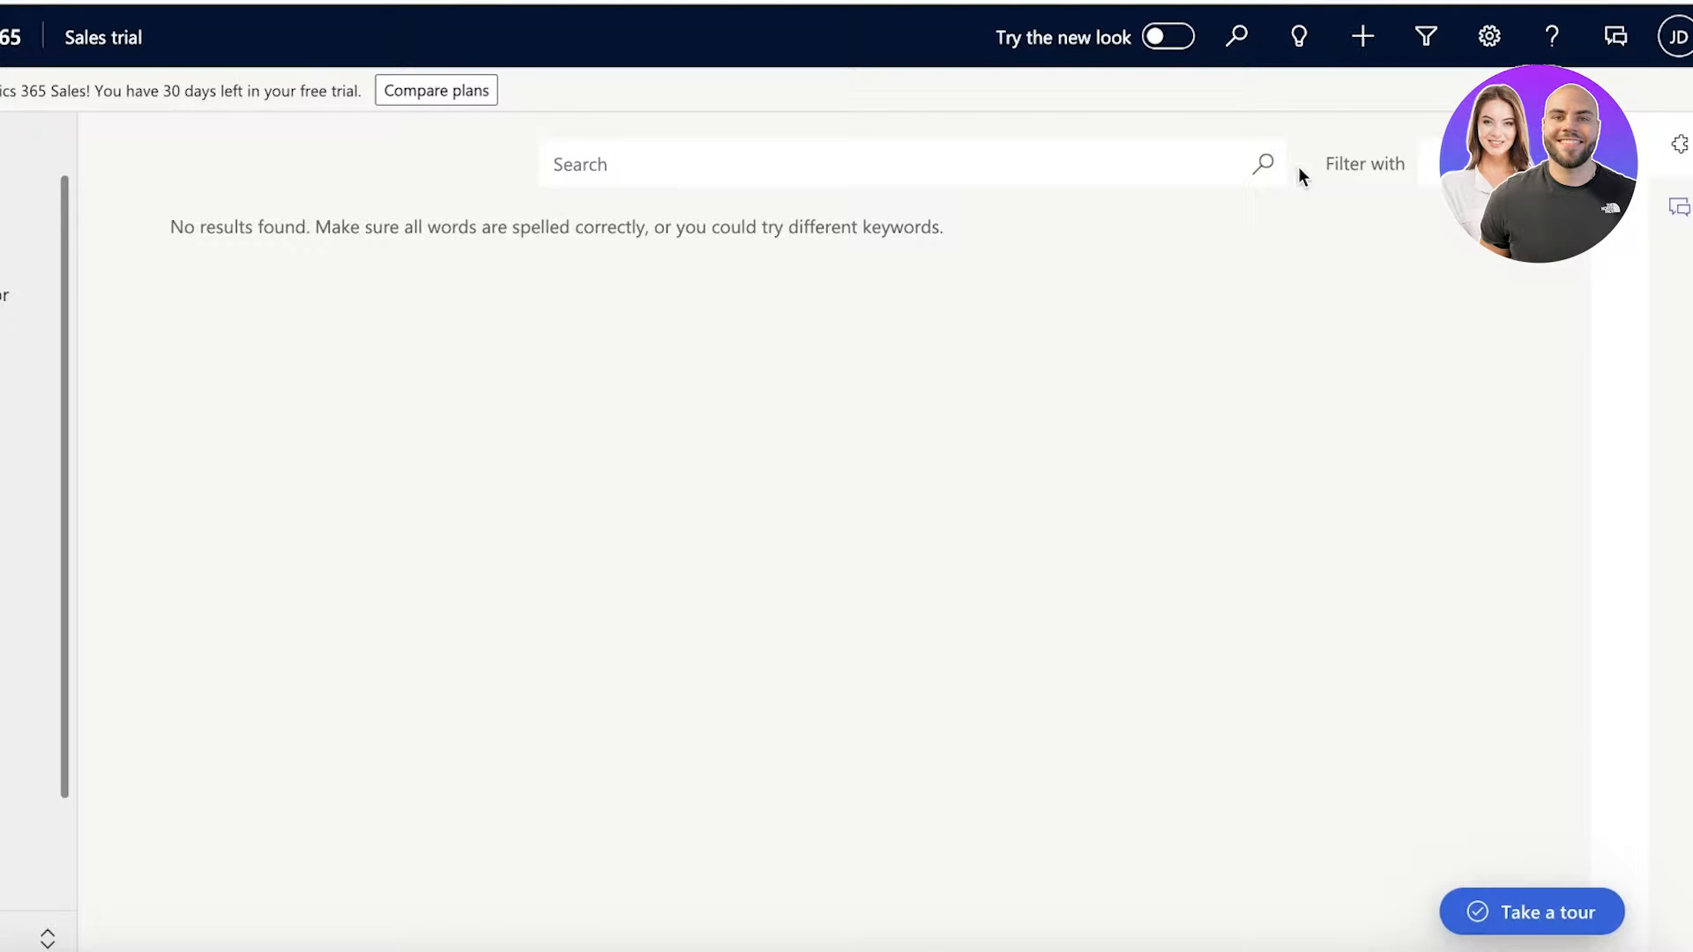
click(1426, 35)
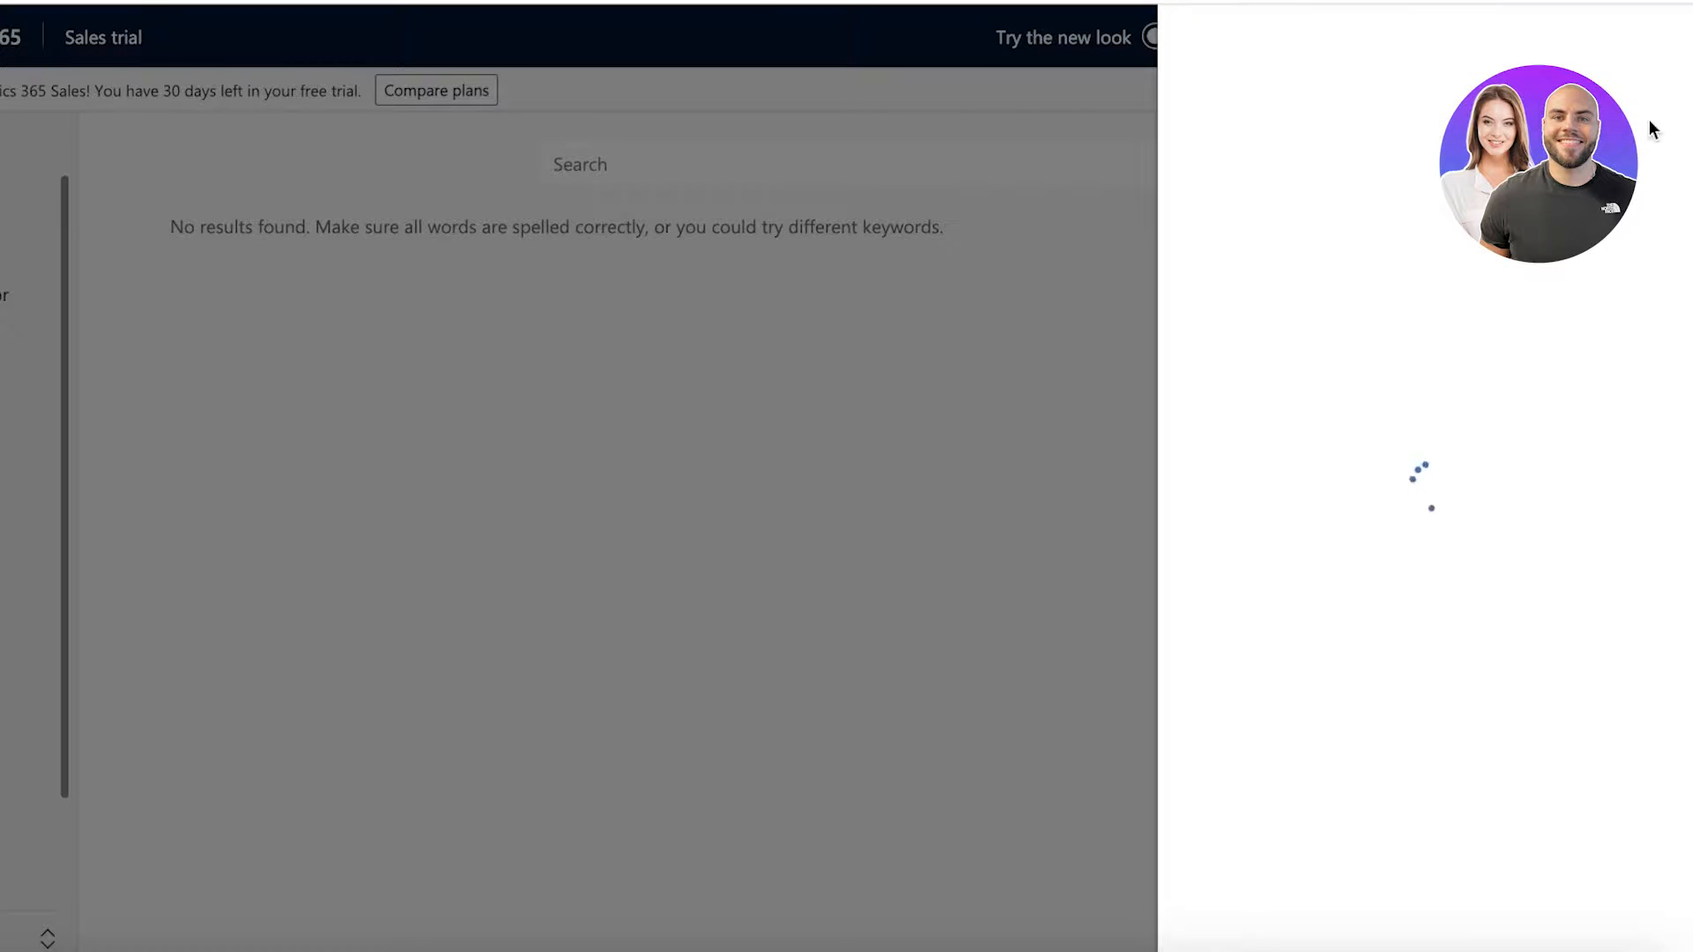
click(1662, 45)
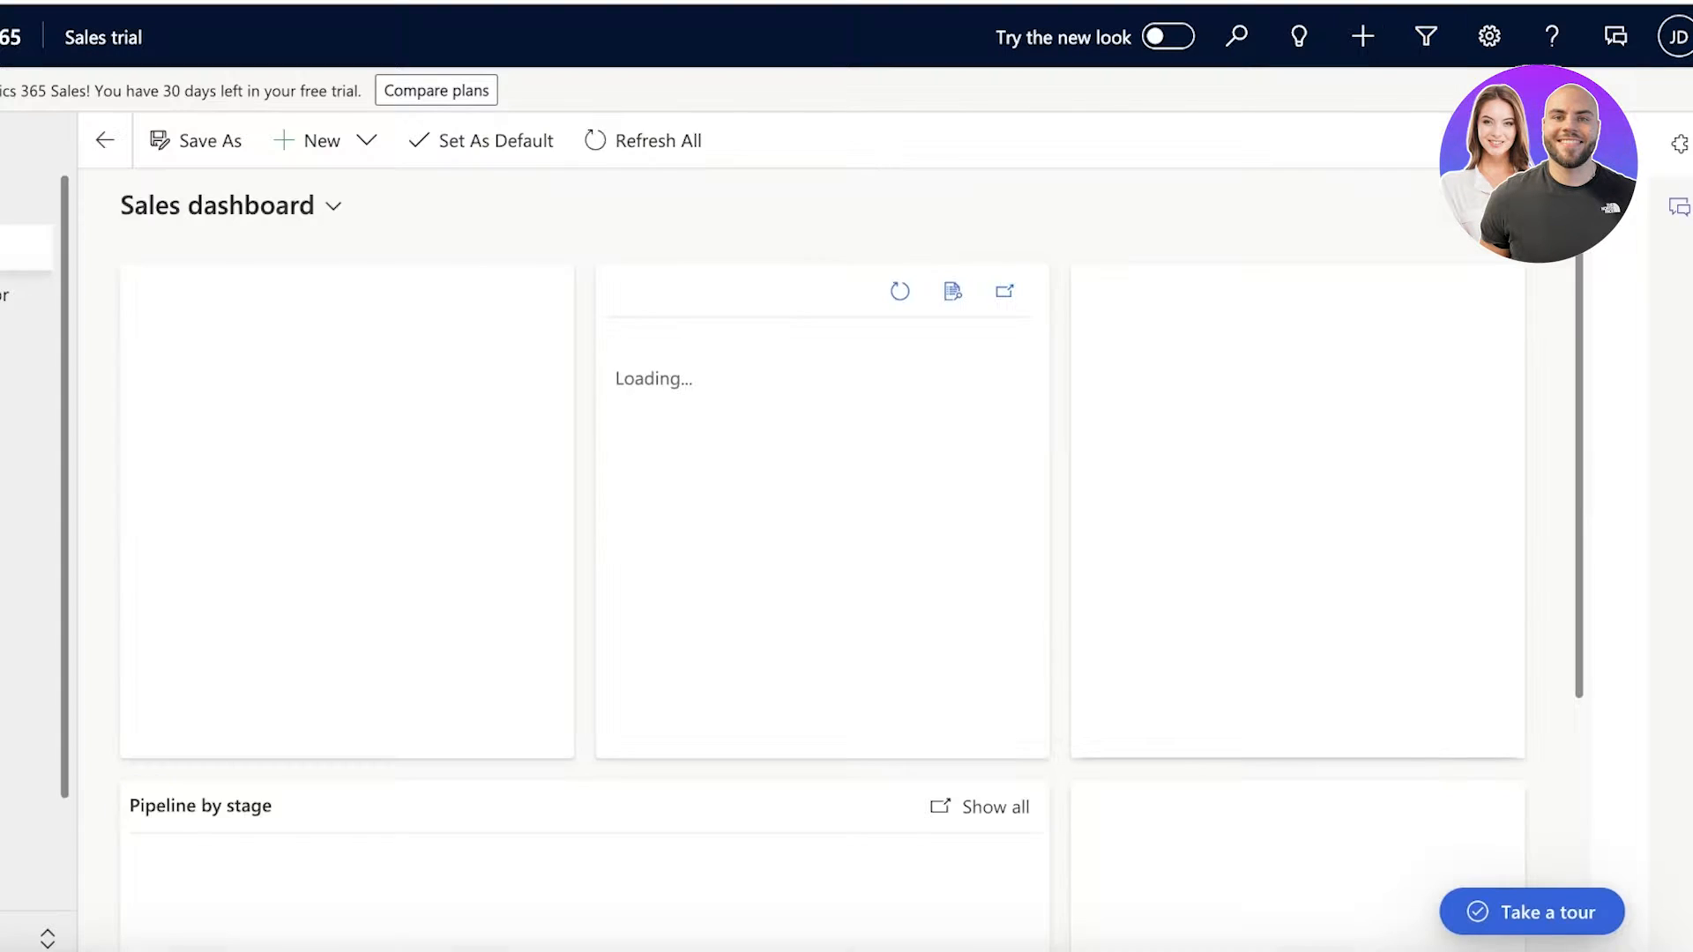
- Examine the 2-Develop stage details in the Sales dashboard's Pipeline by stage chart
scroll(559, 522, down, 5)
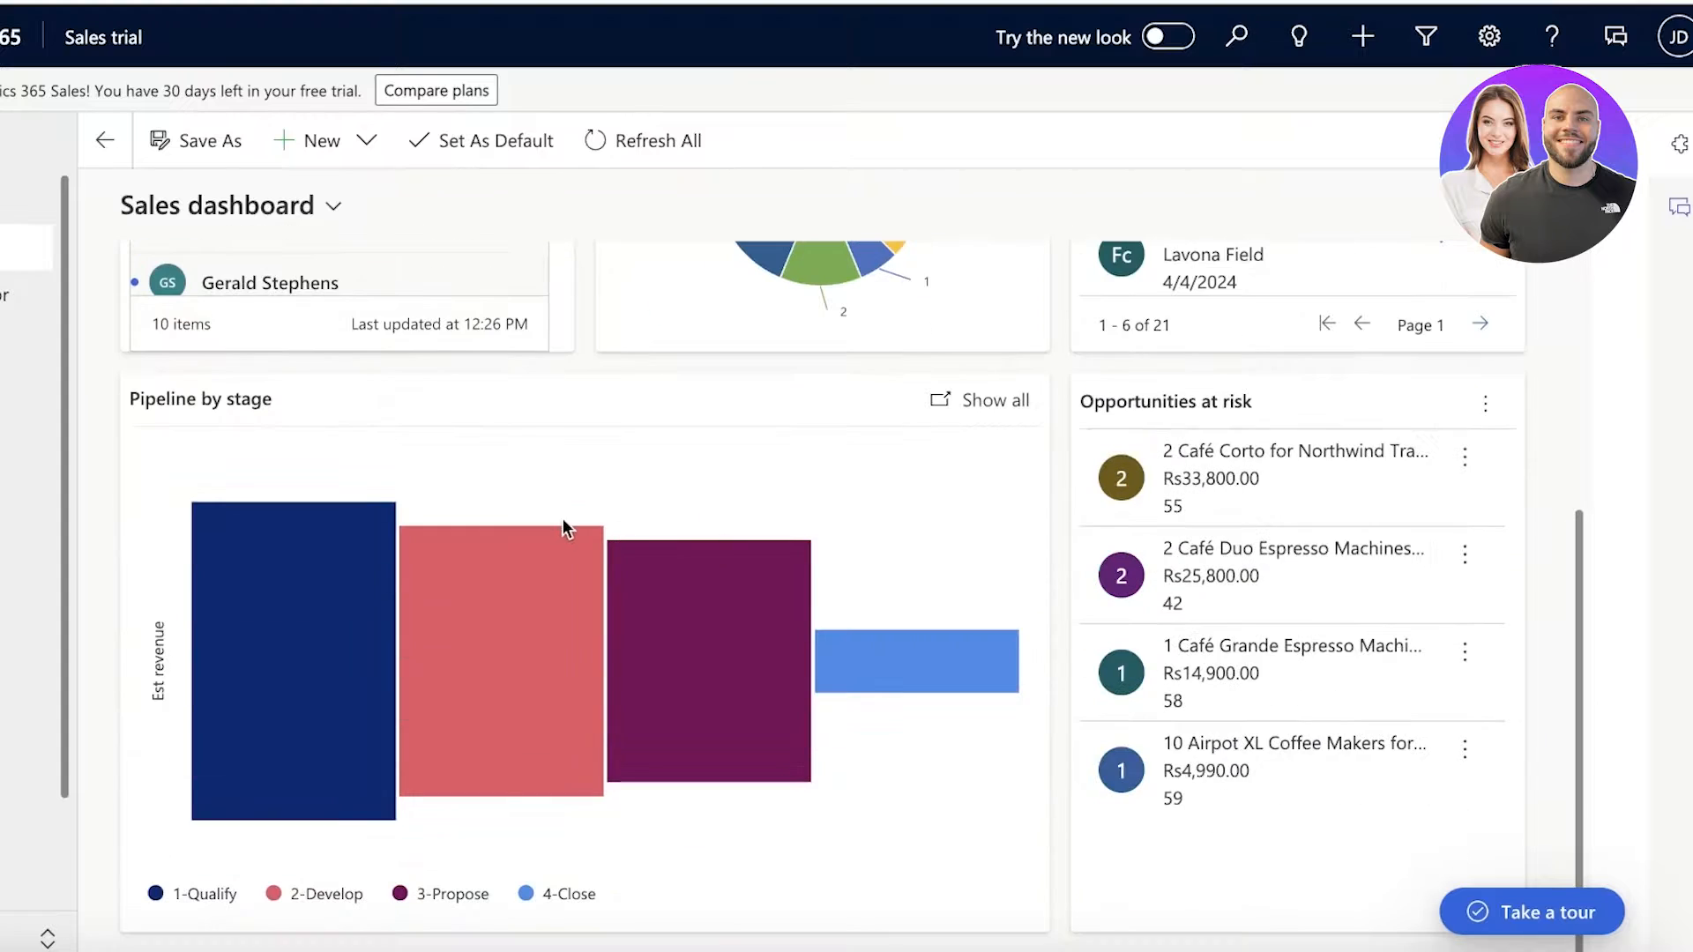
mouse_move(627, 505)
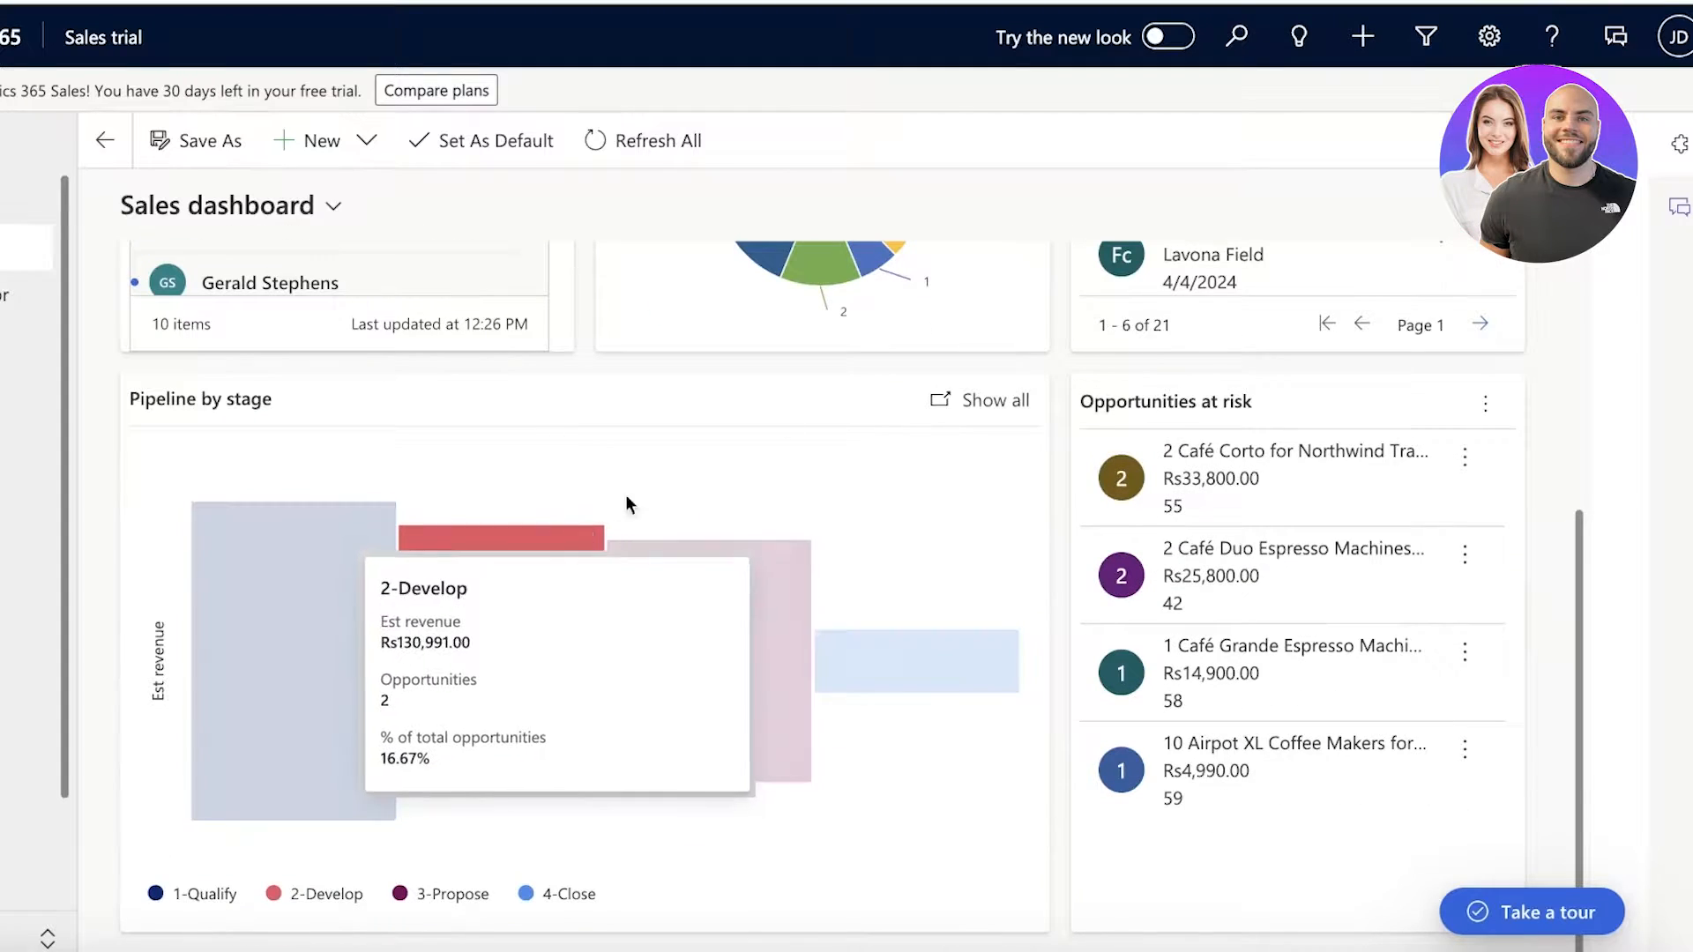
- View the app's general, personalization and advanced settings options, and open the signed-in account's details
click(1489, 39)
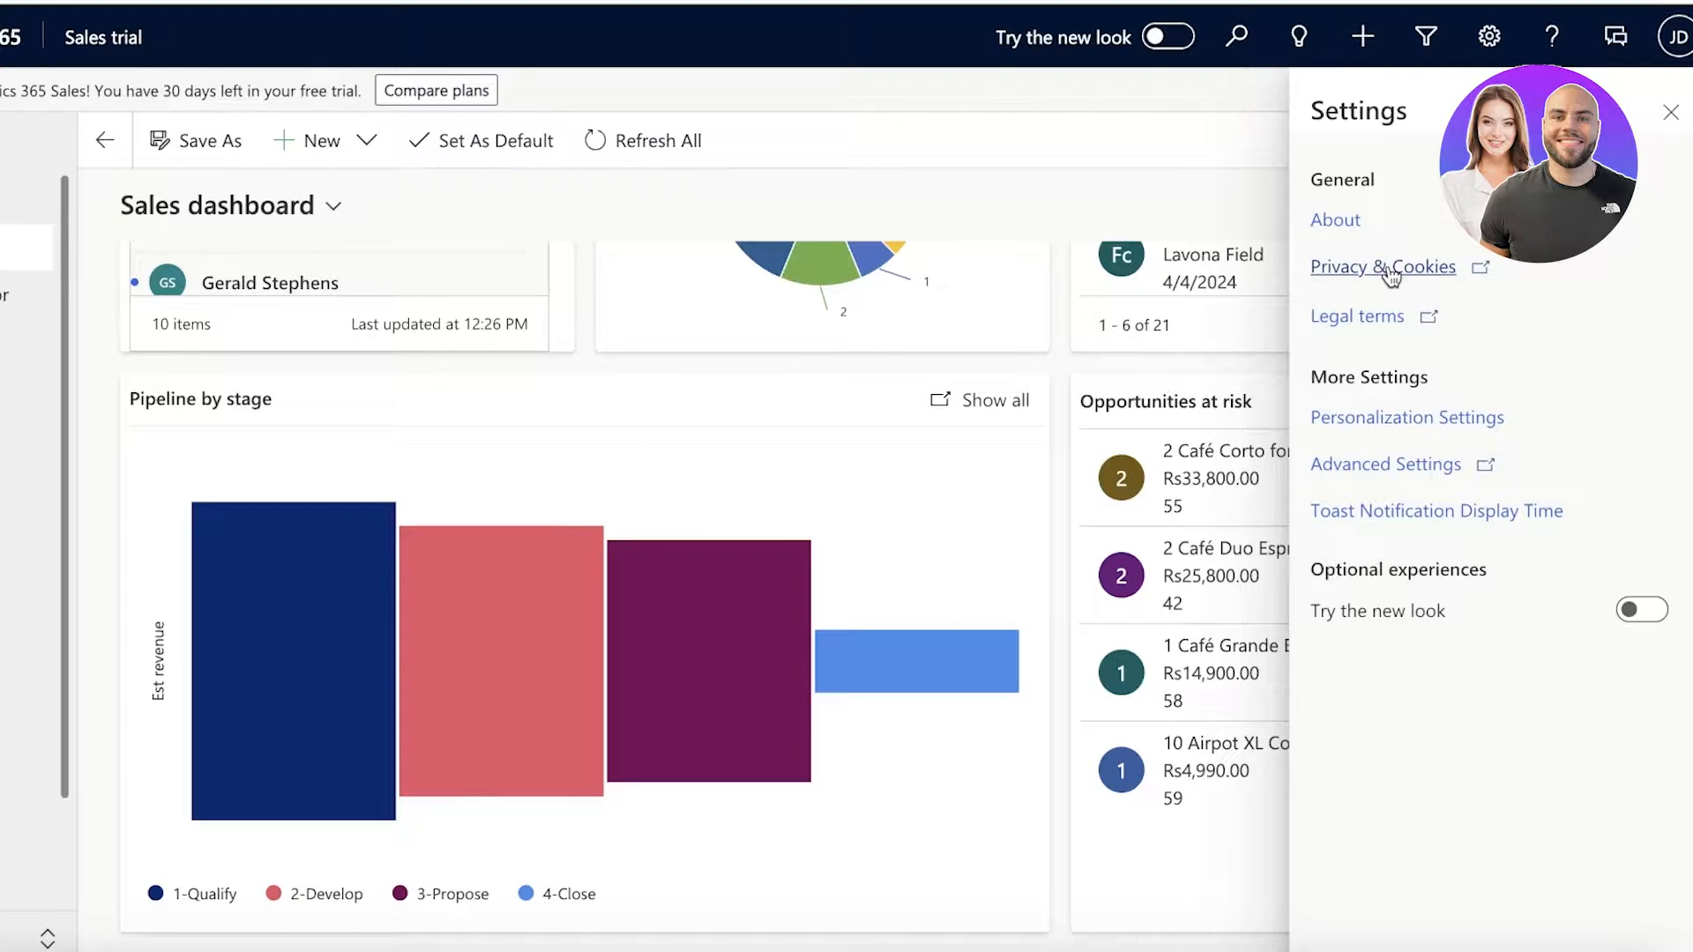
click(1670, 112)
click(1678, 38)
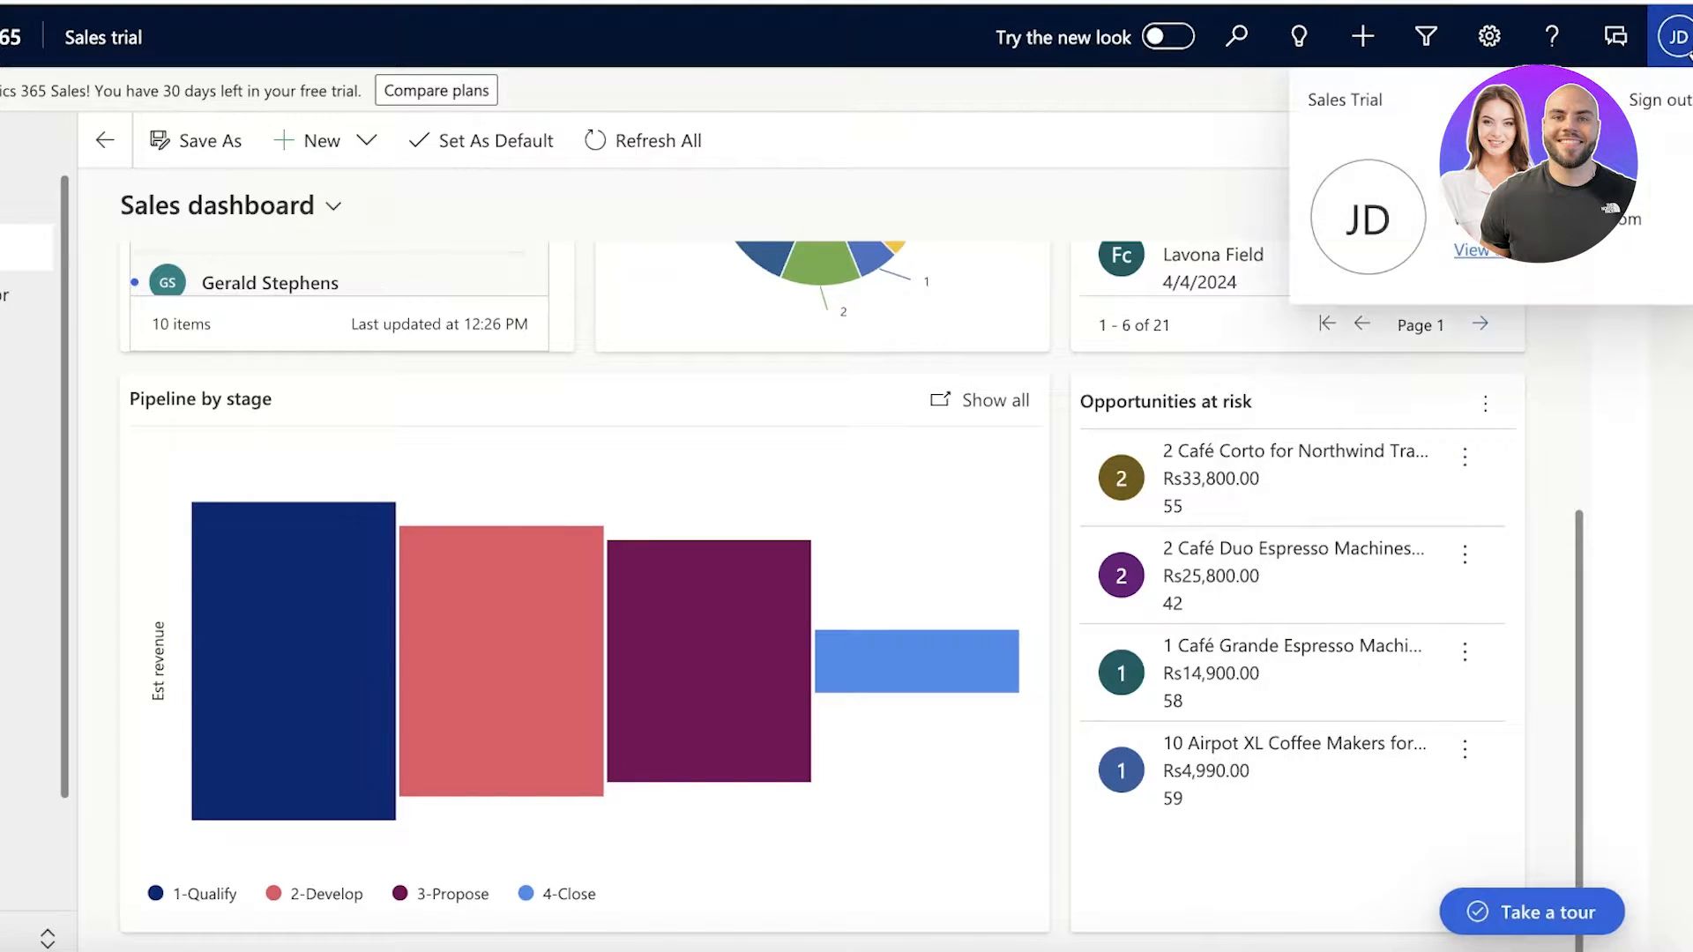
- Close the account details, check the topic outline in the Notes app, and return to the Sales dashboard
click(820, 197)
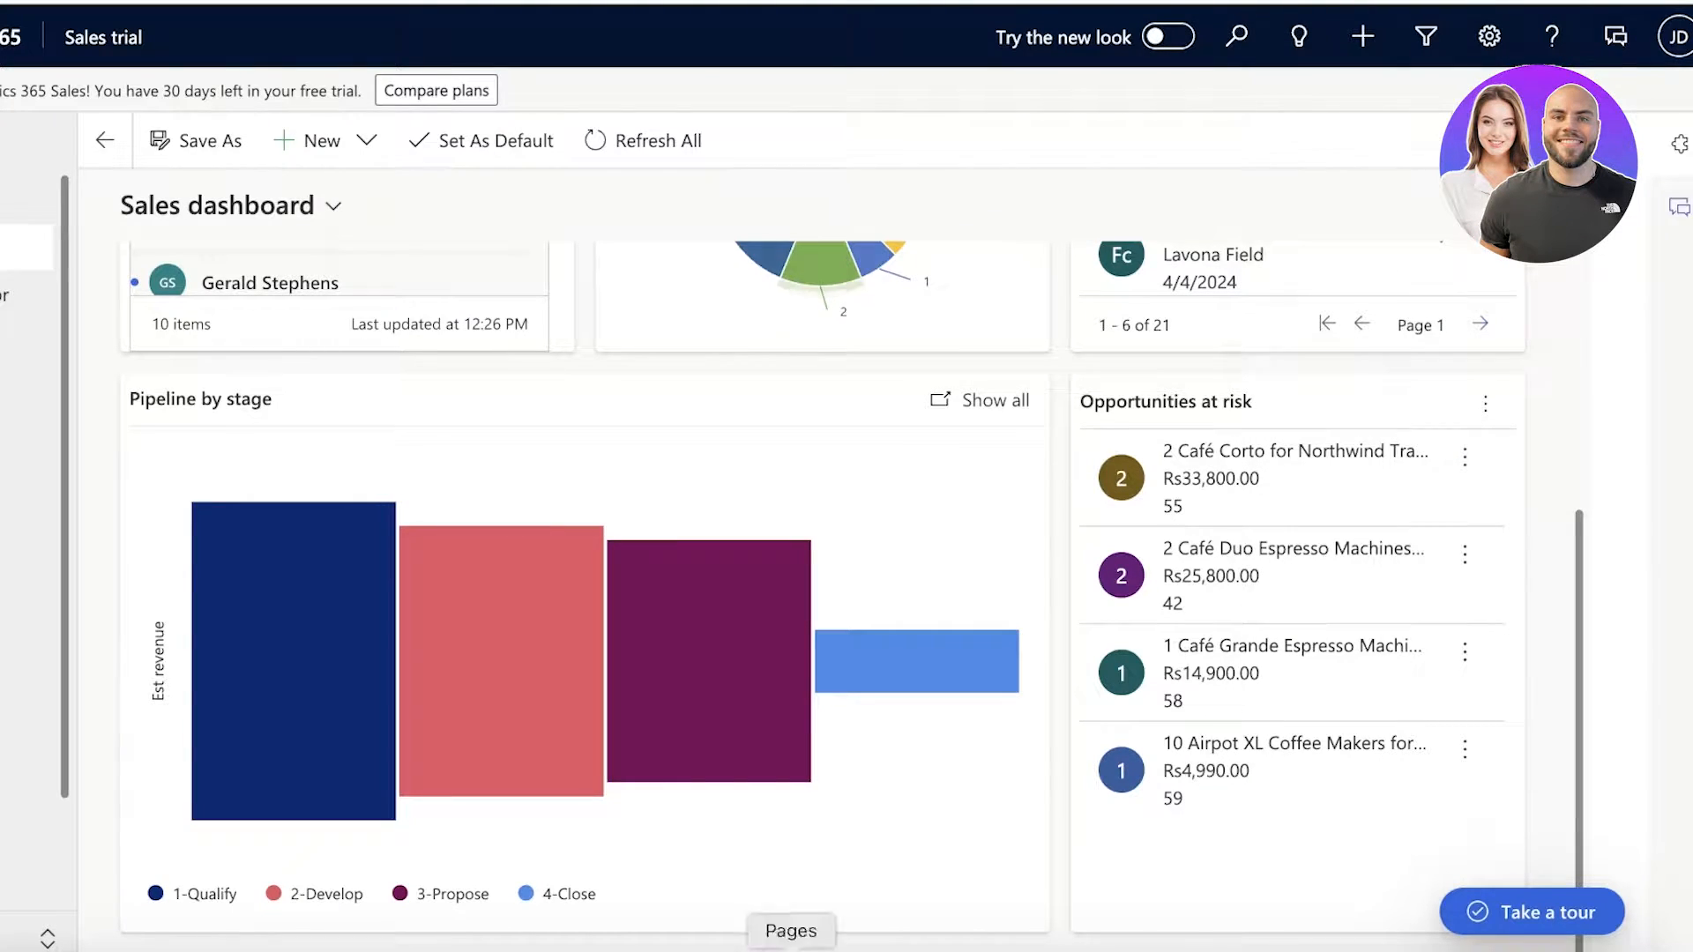
click(470, 949)
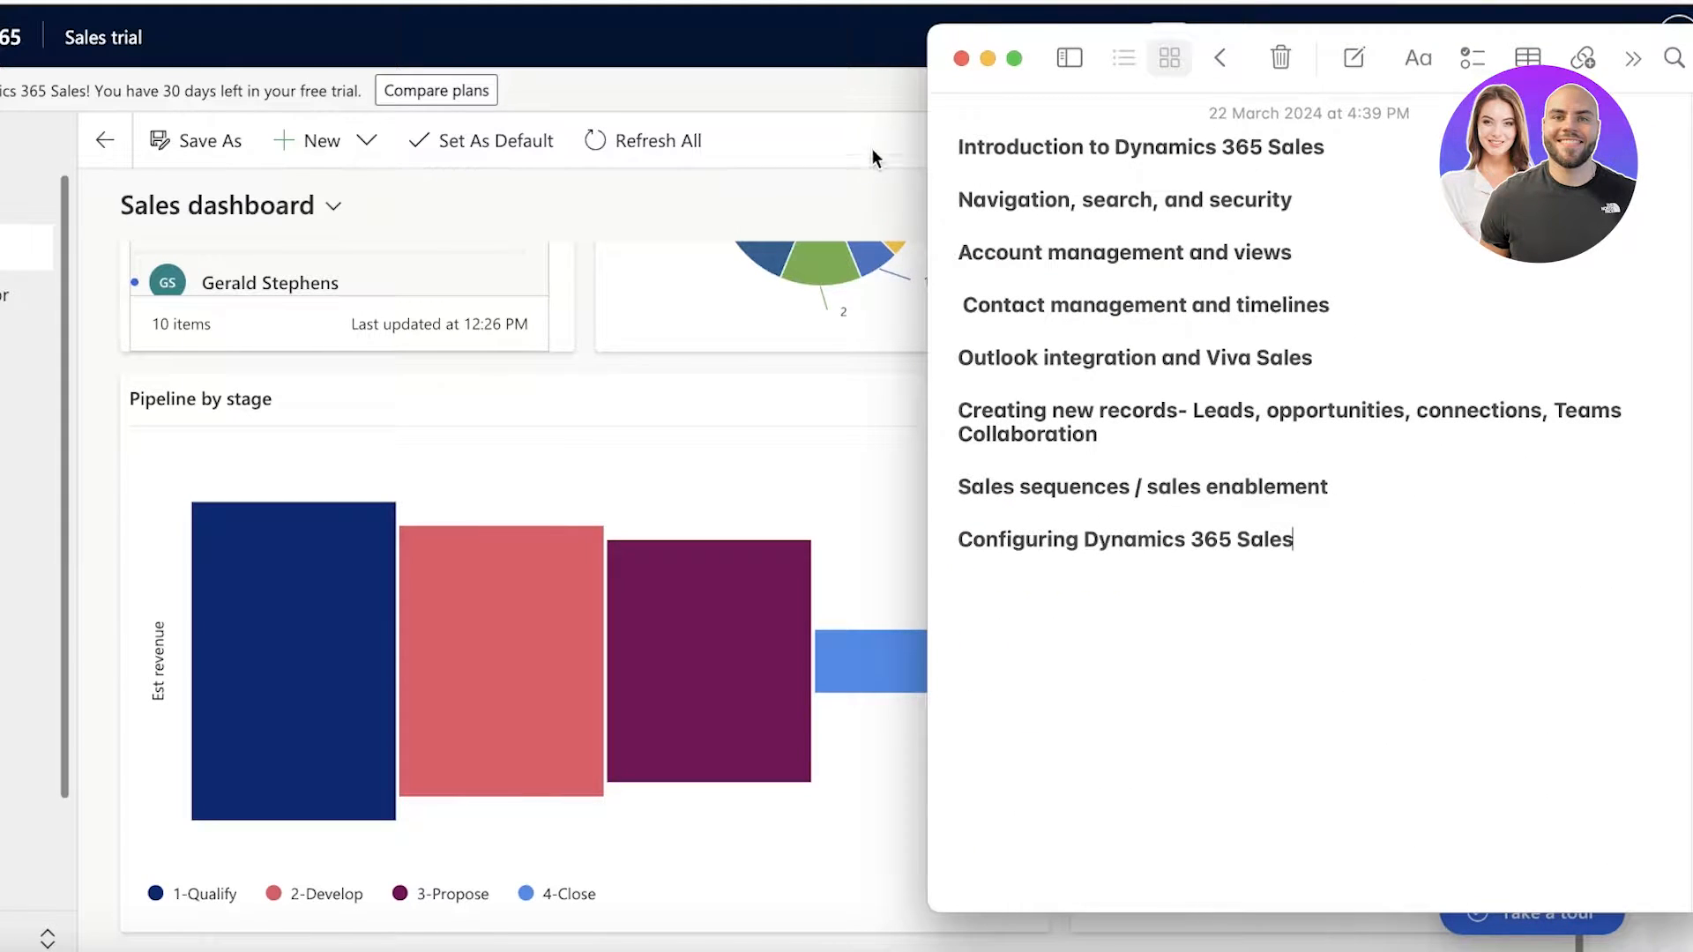
click(871, 40)
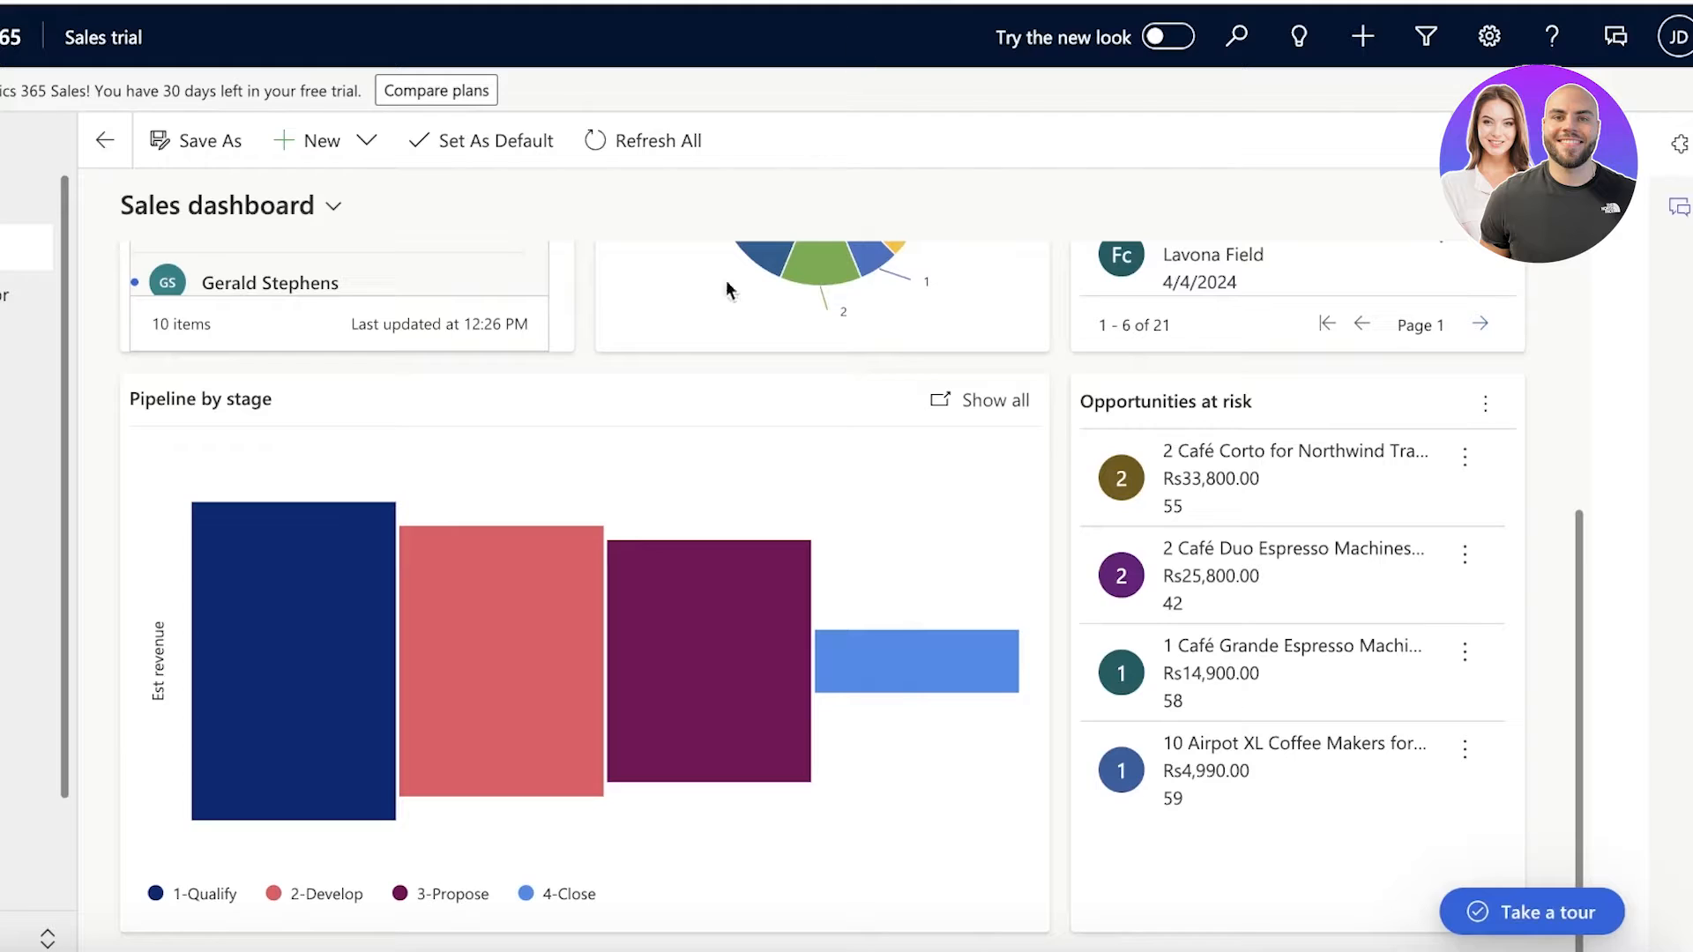
- Switch from the Sales area to the Sales Insights settings area
scroll(728, 289, up, 5)
scroll(727, 289, left, 2)
click(0, 139)
click(0, 139)
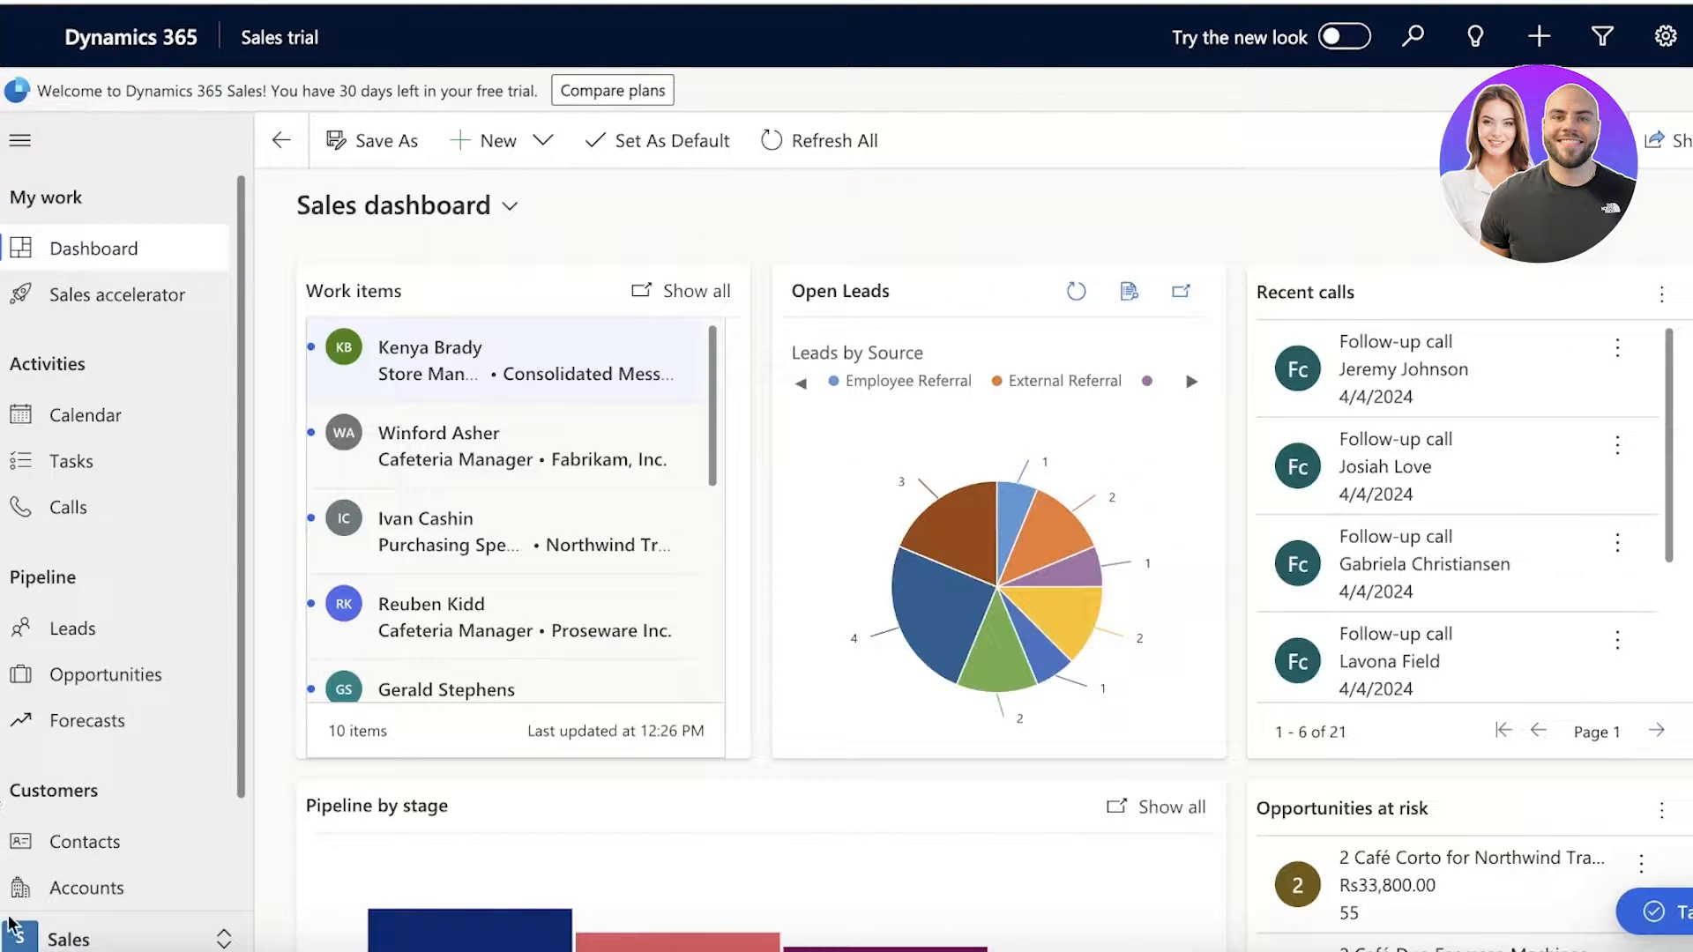
click(31, 936)
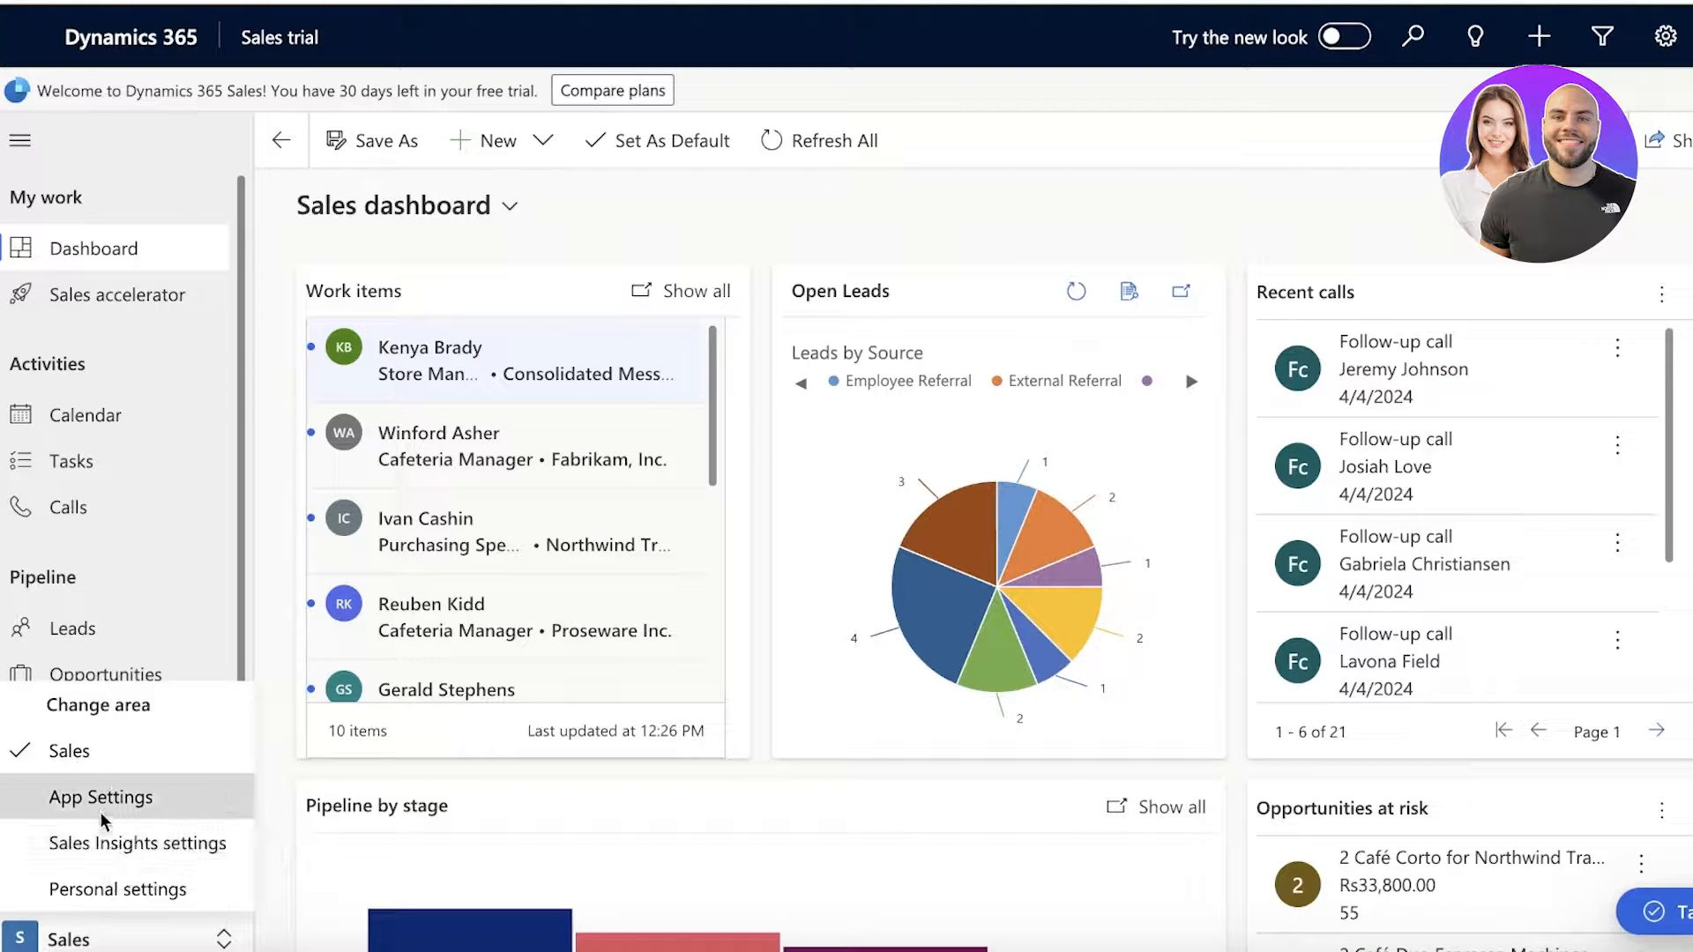
click(113, 843)
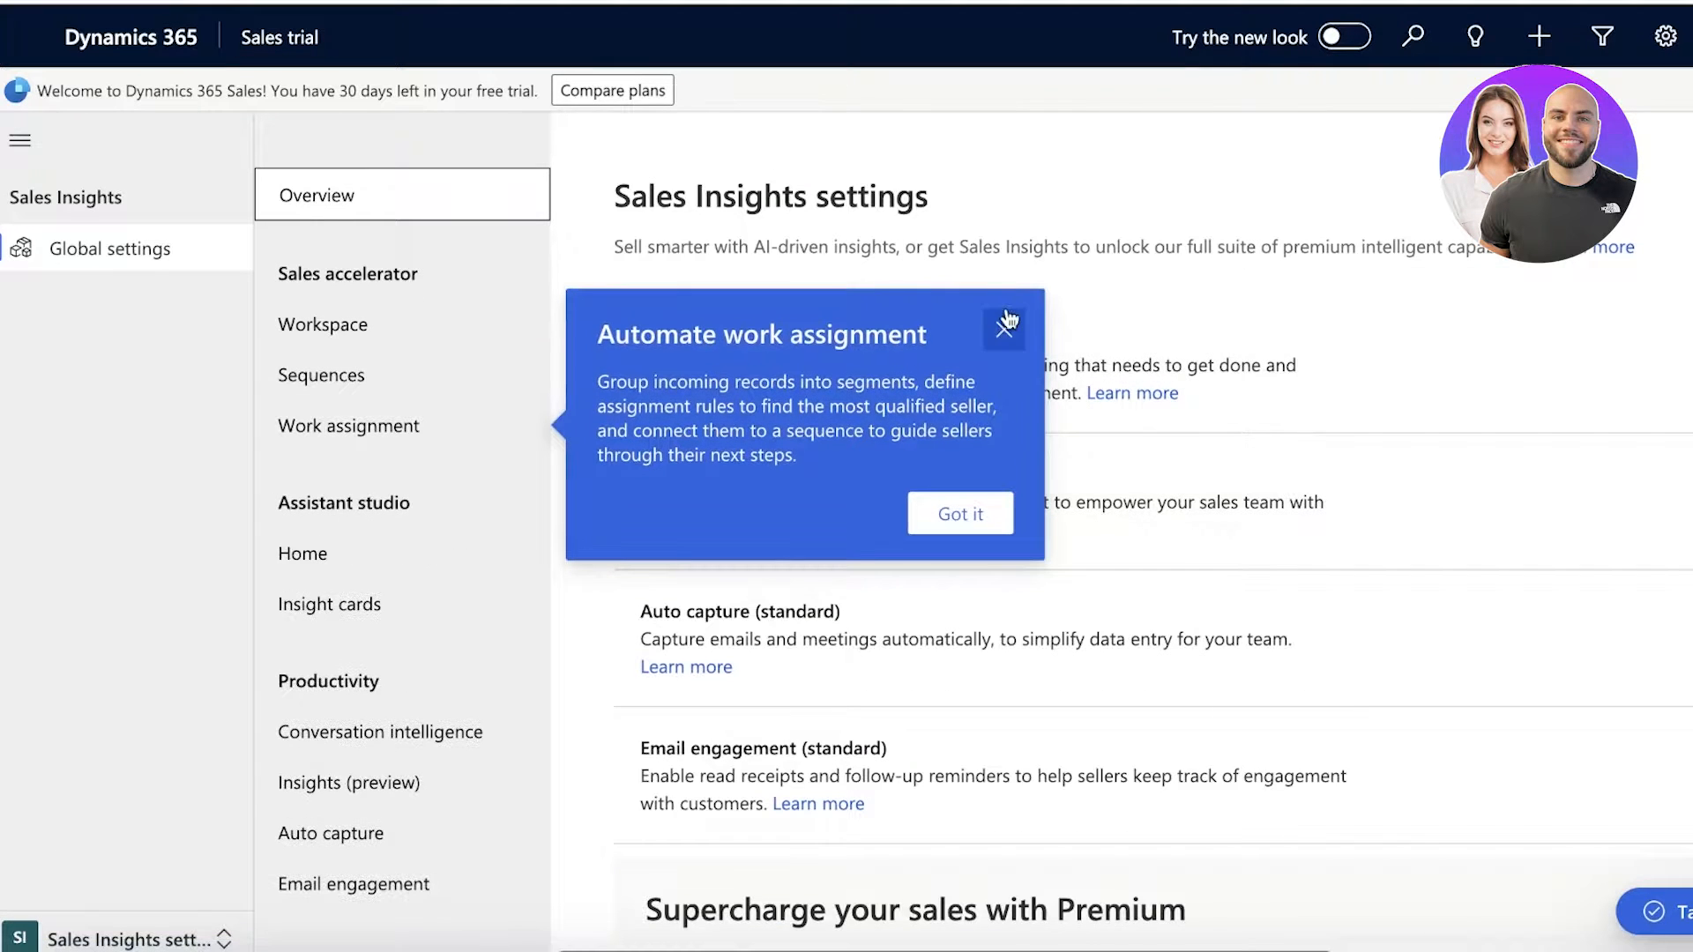
- Dismiss the work assignment tip and look through the standard and premium features on the Sales Insights settings overview
click(1003, 322)
scroll(1063, 335, down, 10)
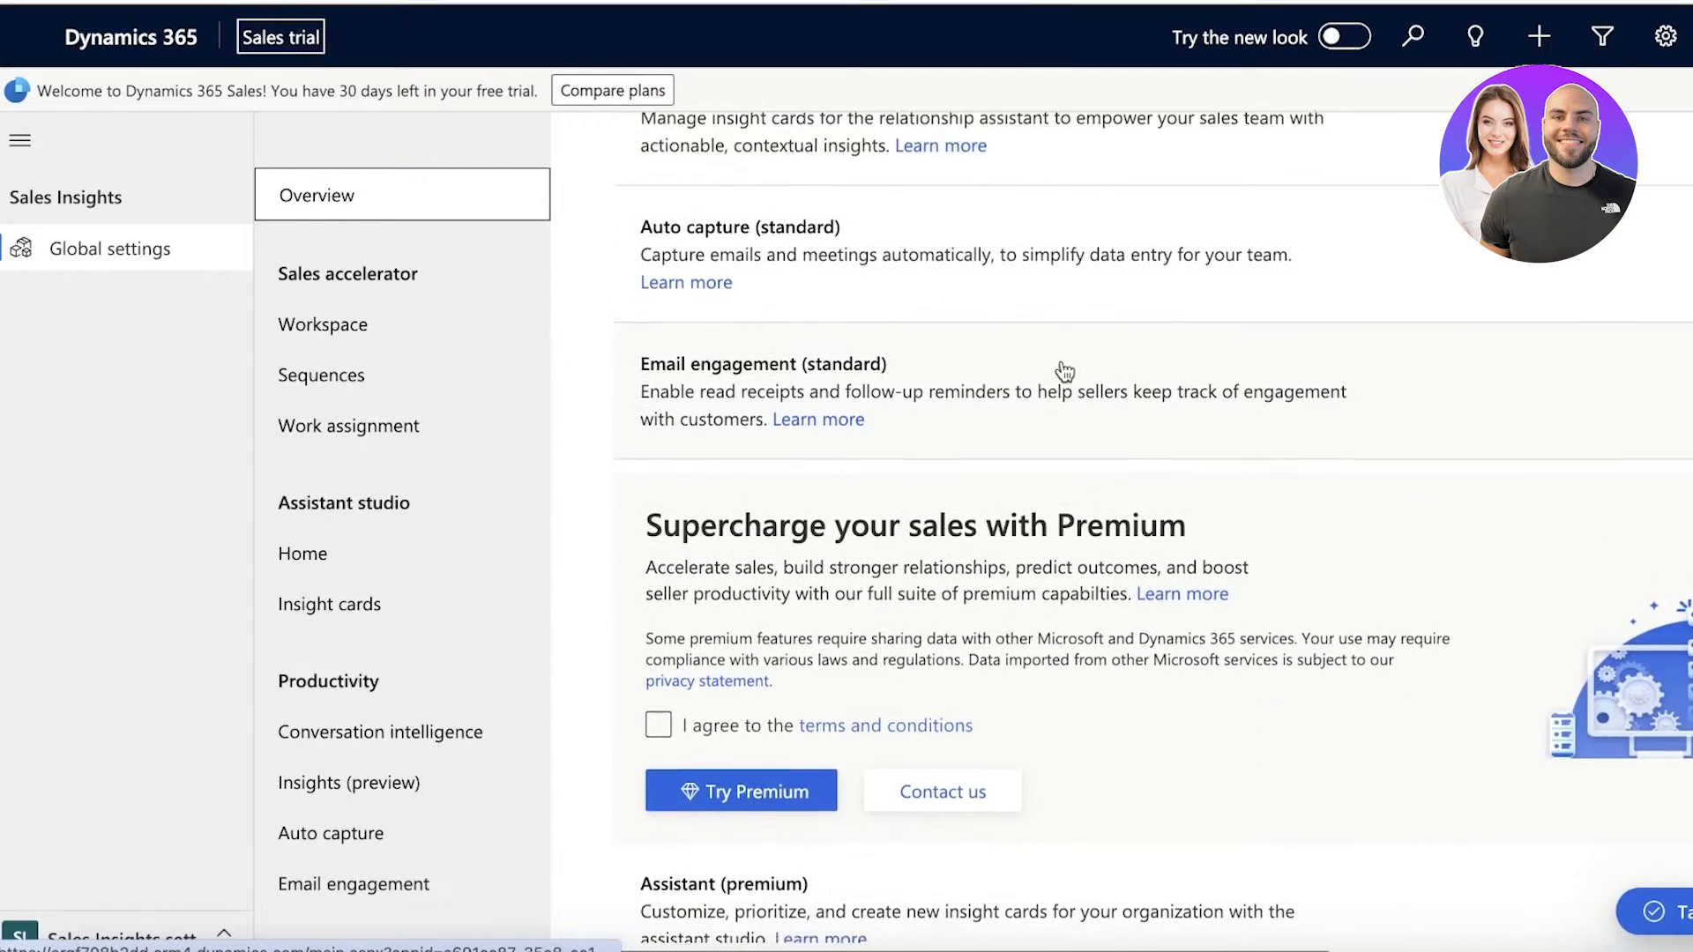
scroll(1070, 399, down, 3)
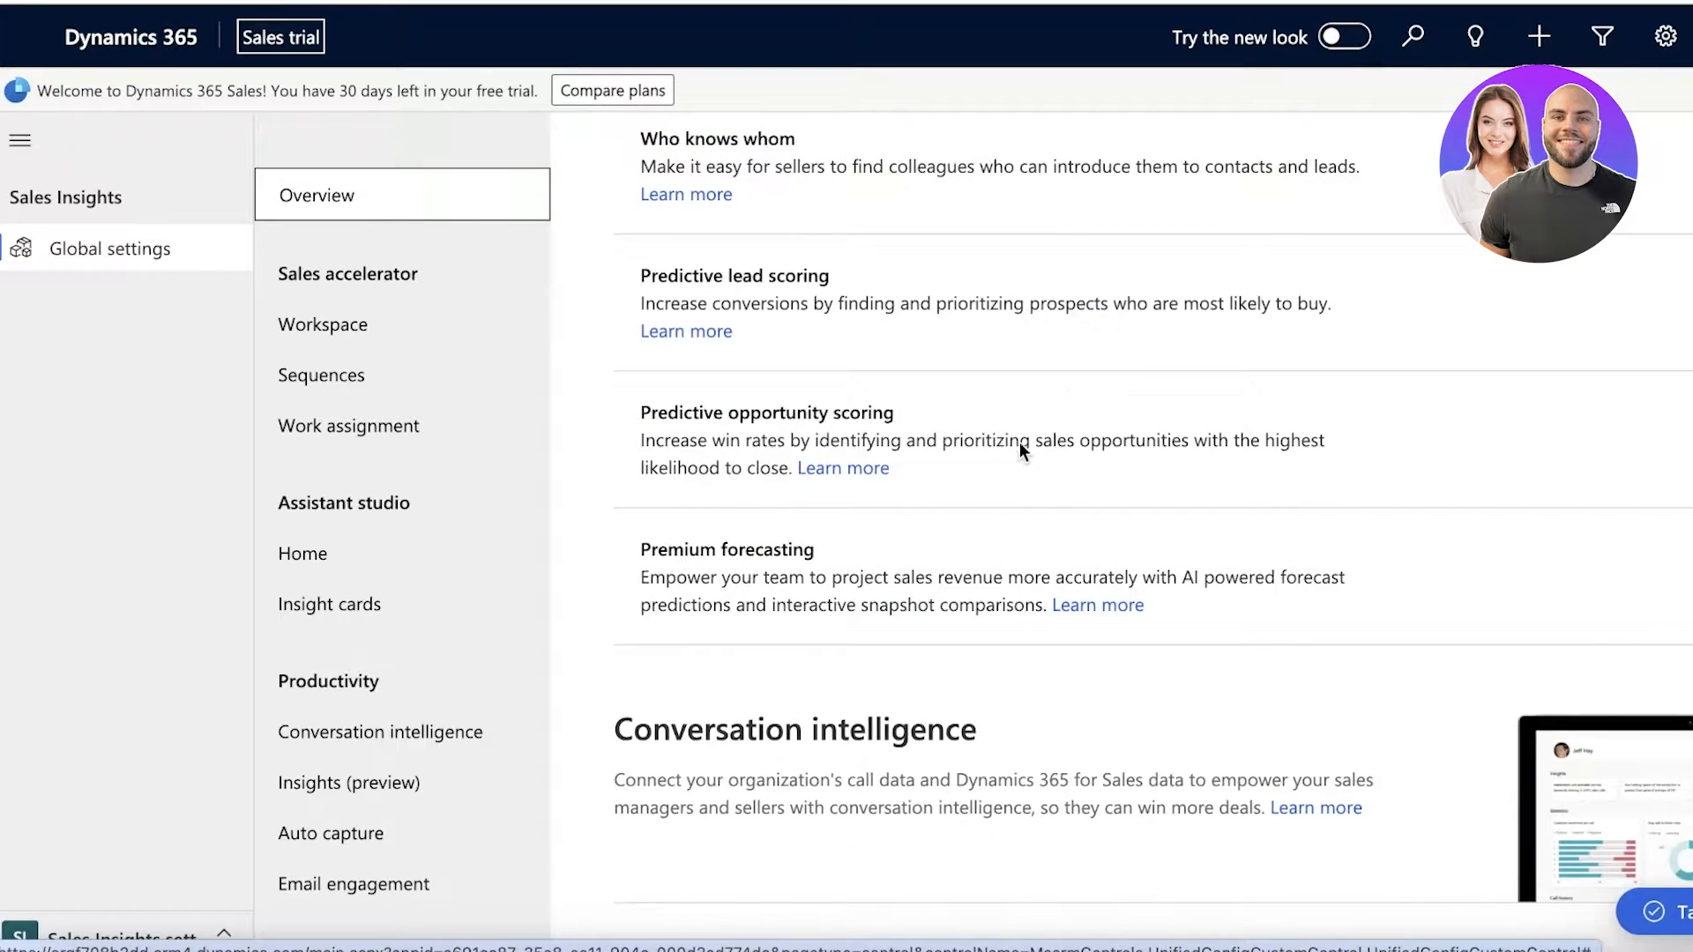
scroll(1020, 442, down, 8)
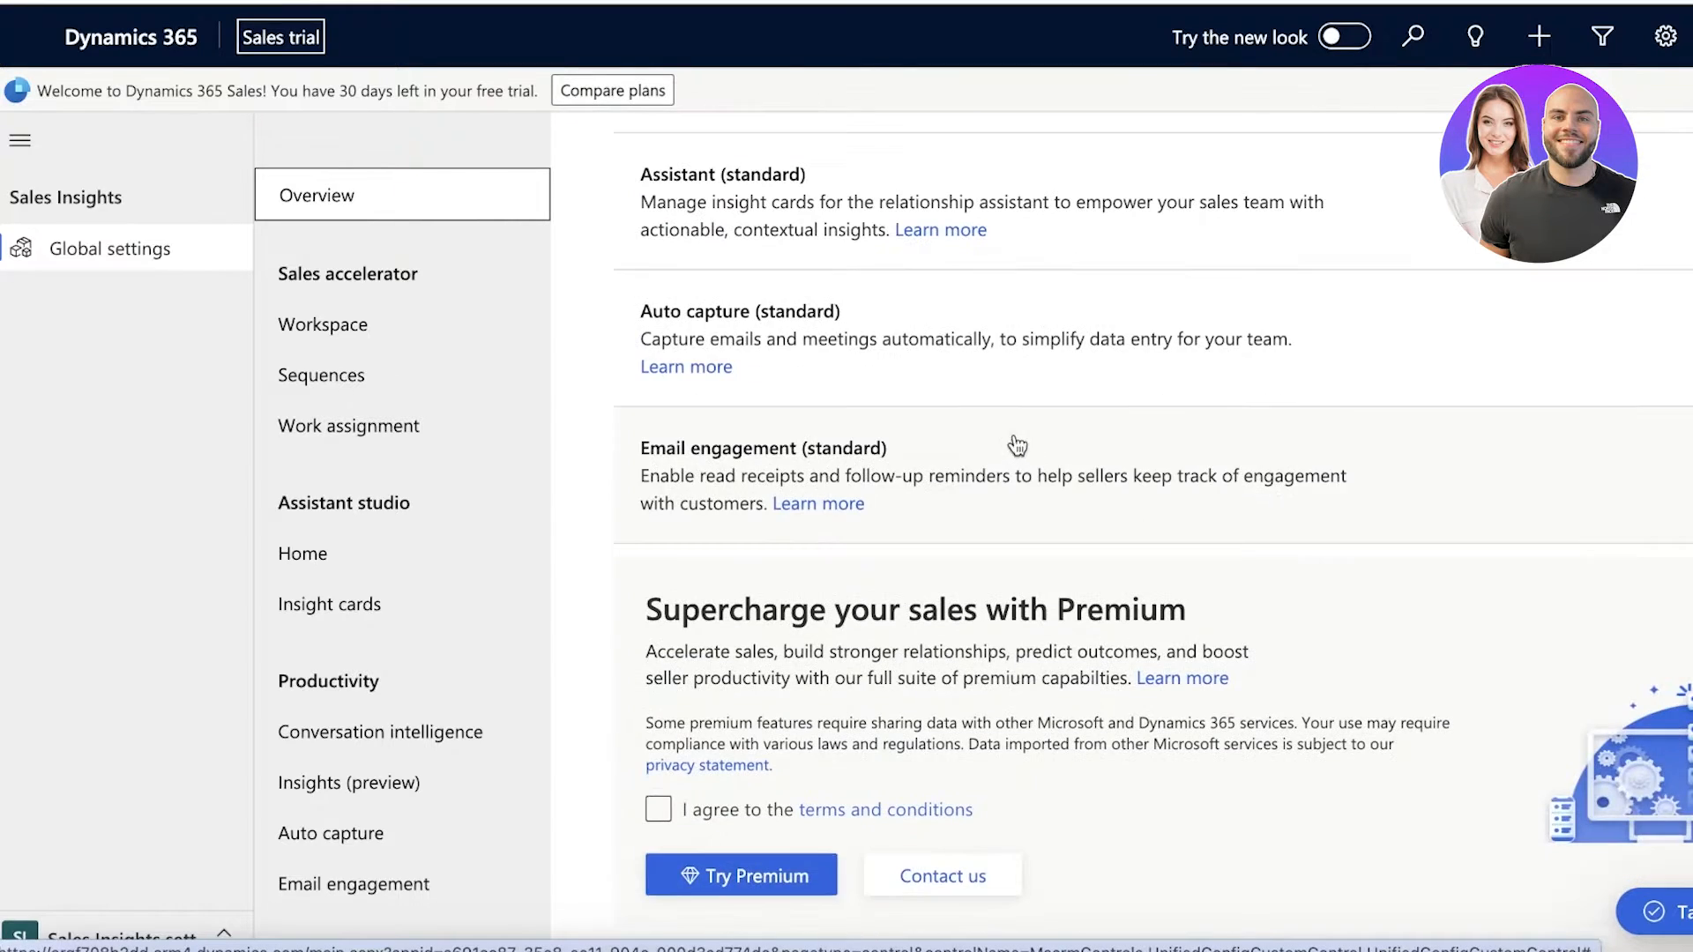
- Switch to the App Settings area and view the Lead Qualification settings under lead and opportunity management
click(35, 942)
click(89, 796)
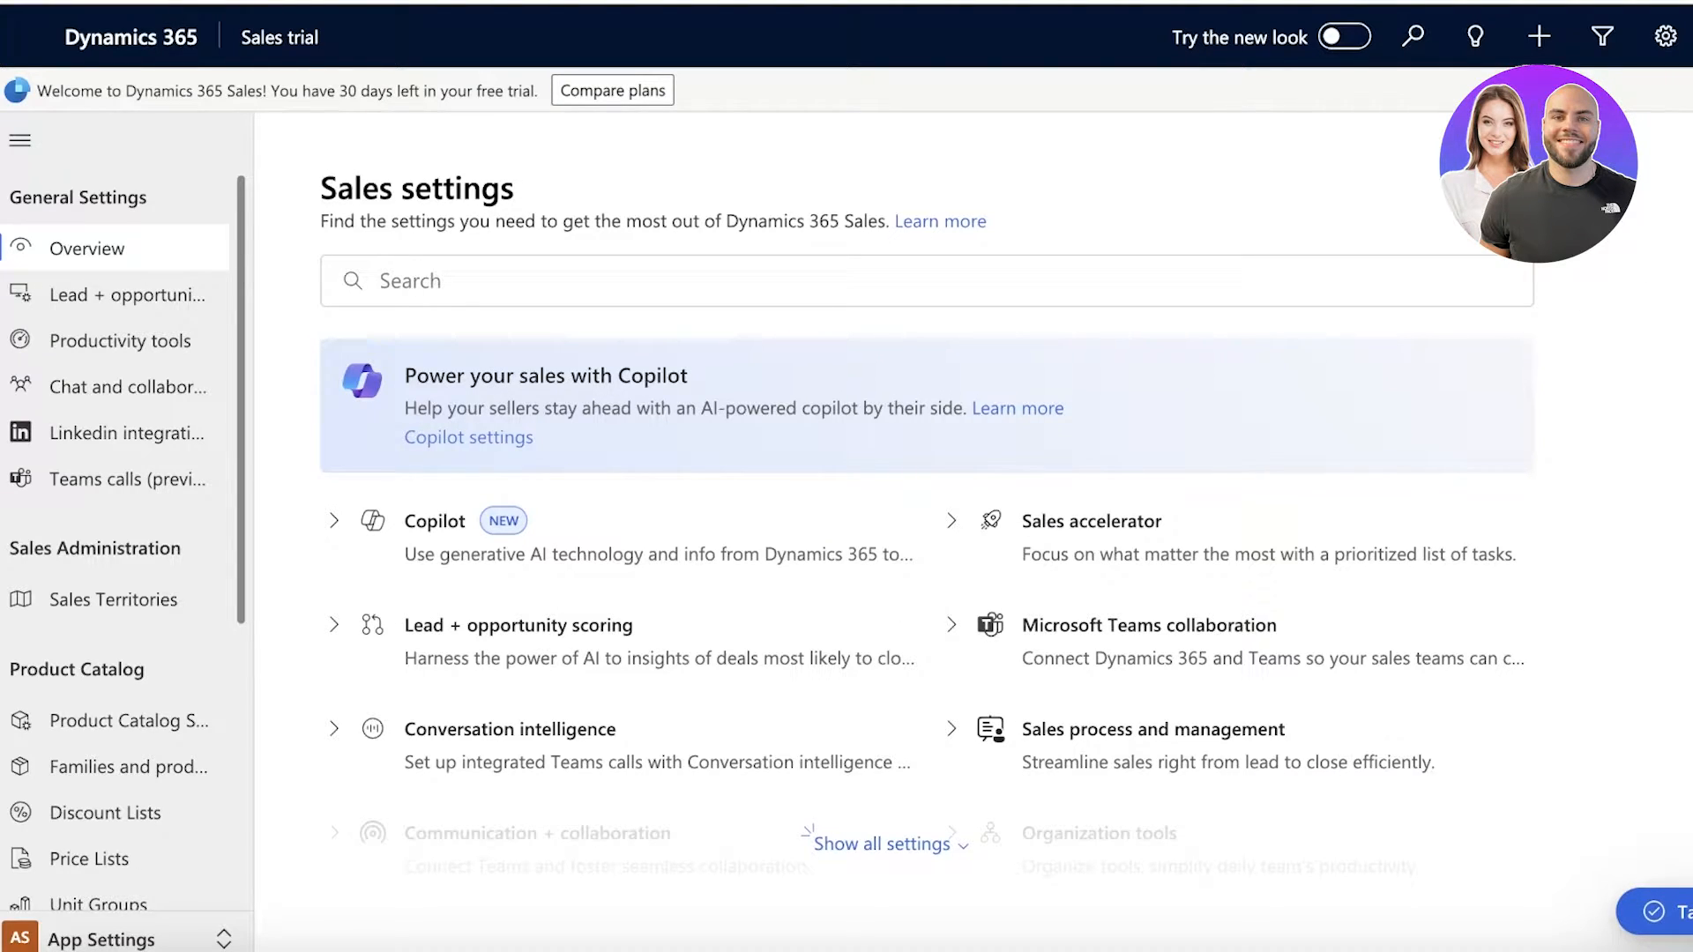
click(75, 292)
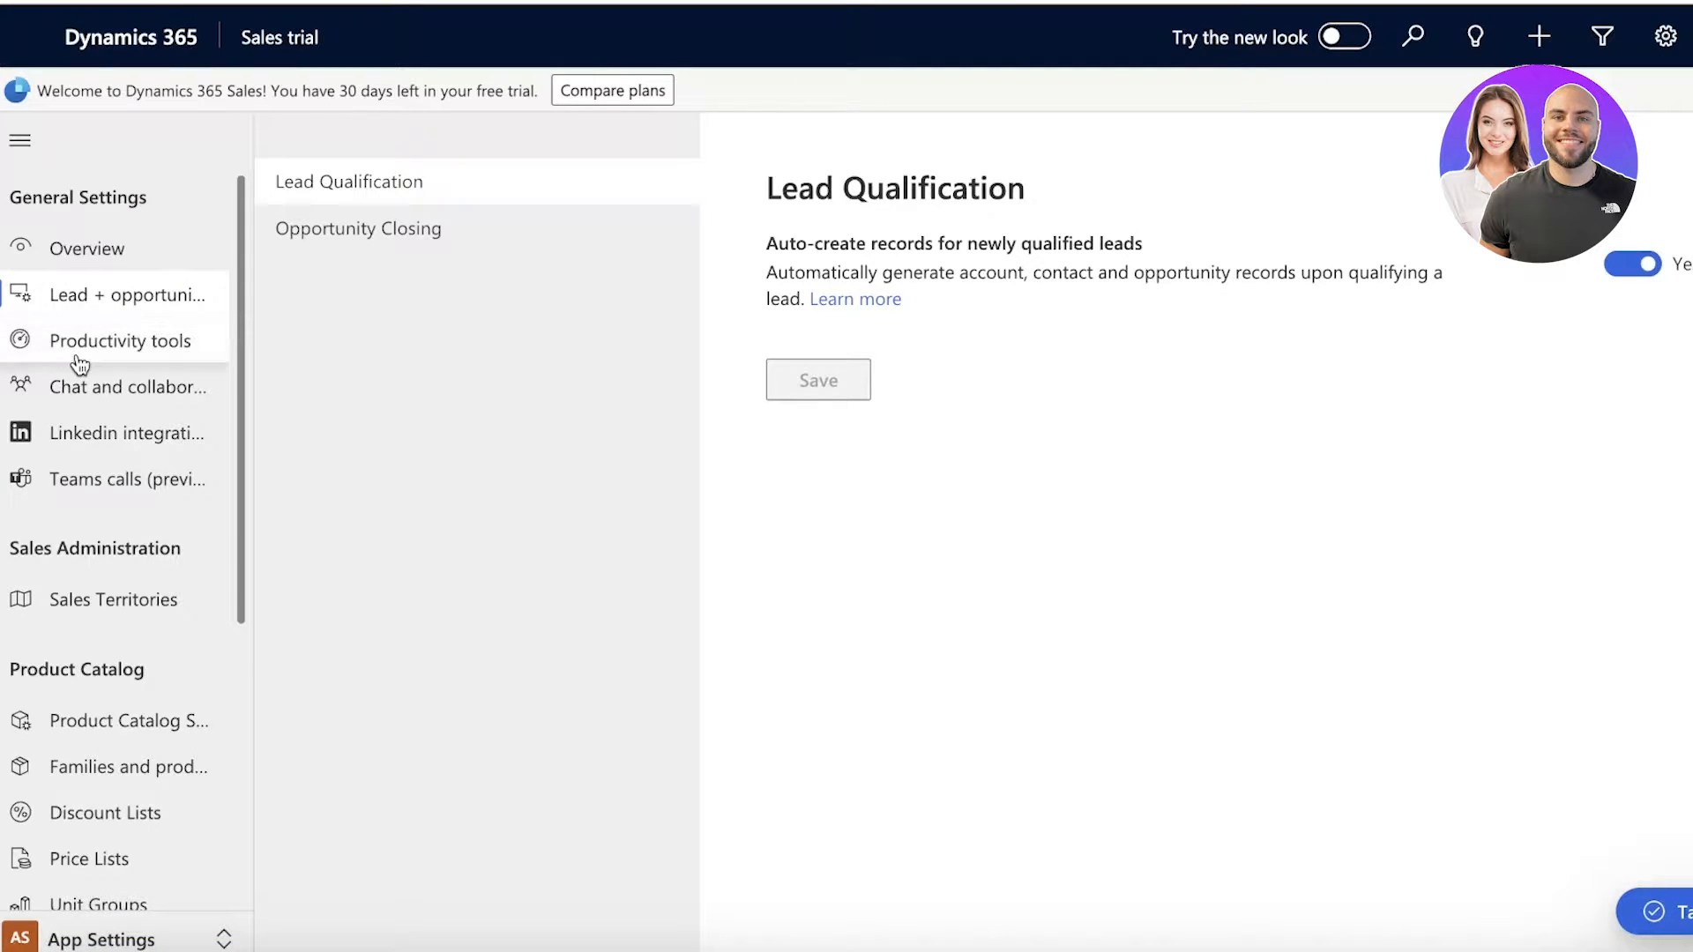
- Review the Teams chat and channels settings, including linking records to Microsoft Teams channels and enabling Teams chats
click(76, 381)
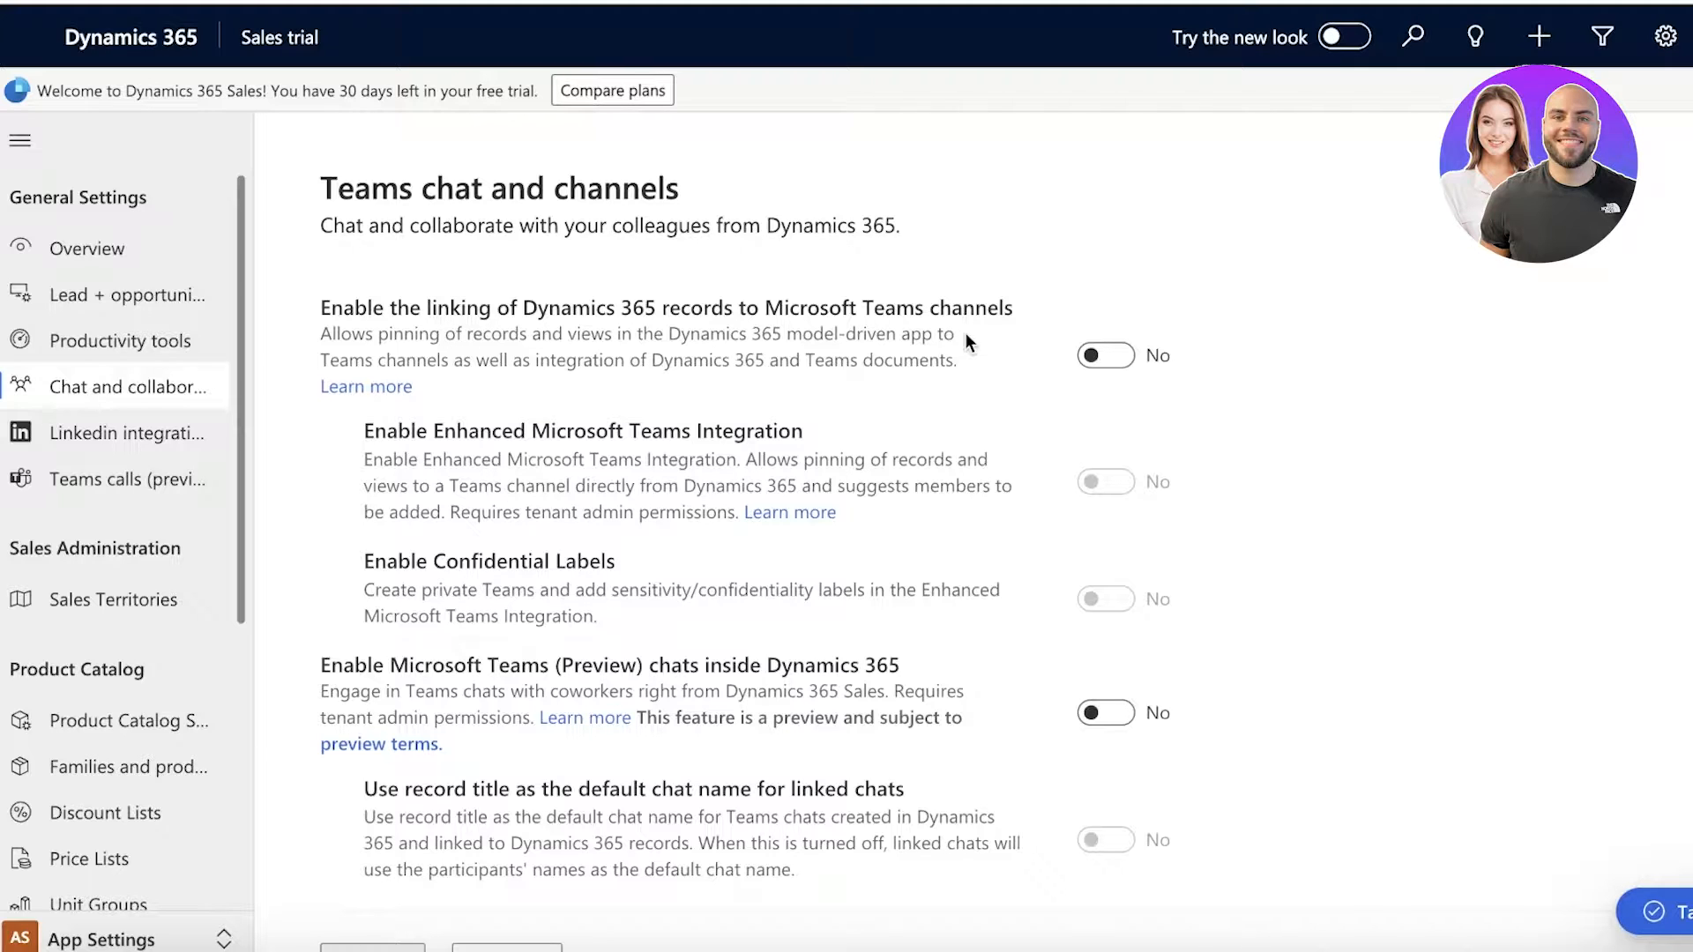
click(1110, 355)
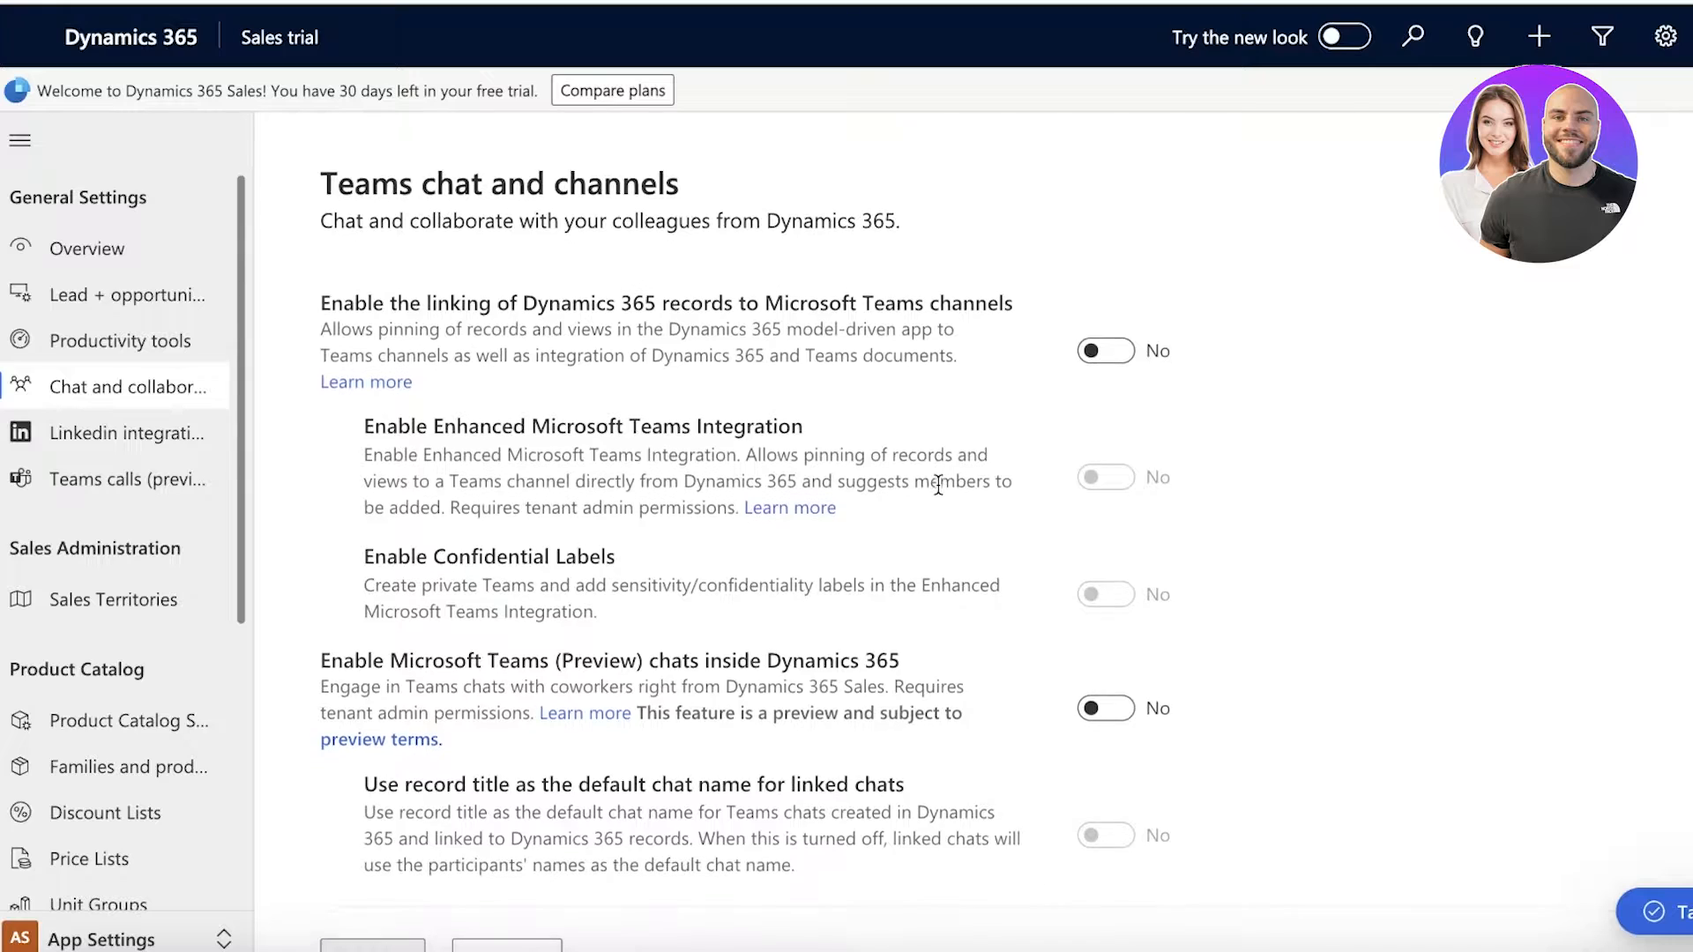
scroll(938, 487, down, 2)
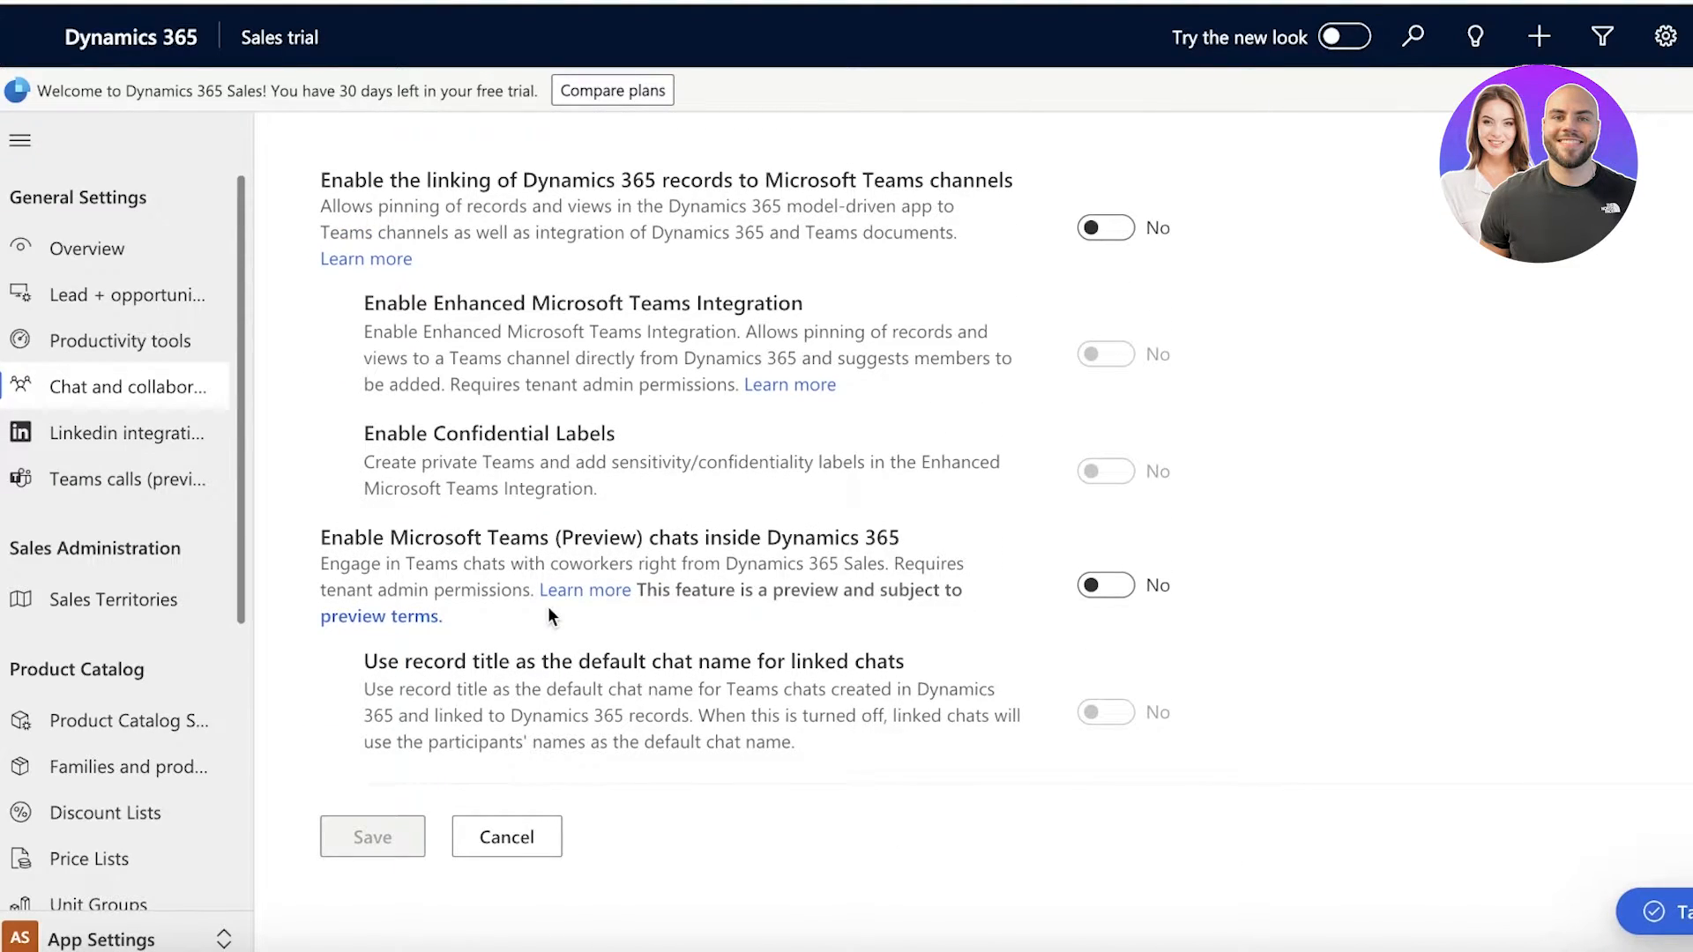
- View the LinkedIn integration and Teams calls settings, and look over the product catalog and performance management entries
click(139, 439)
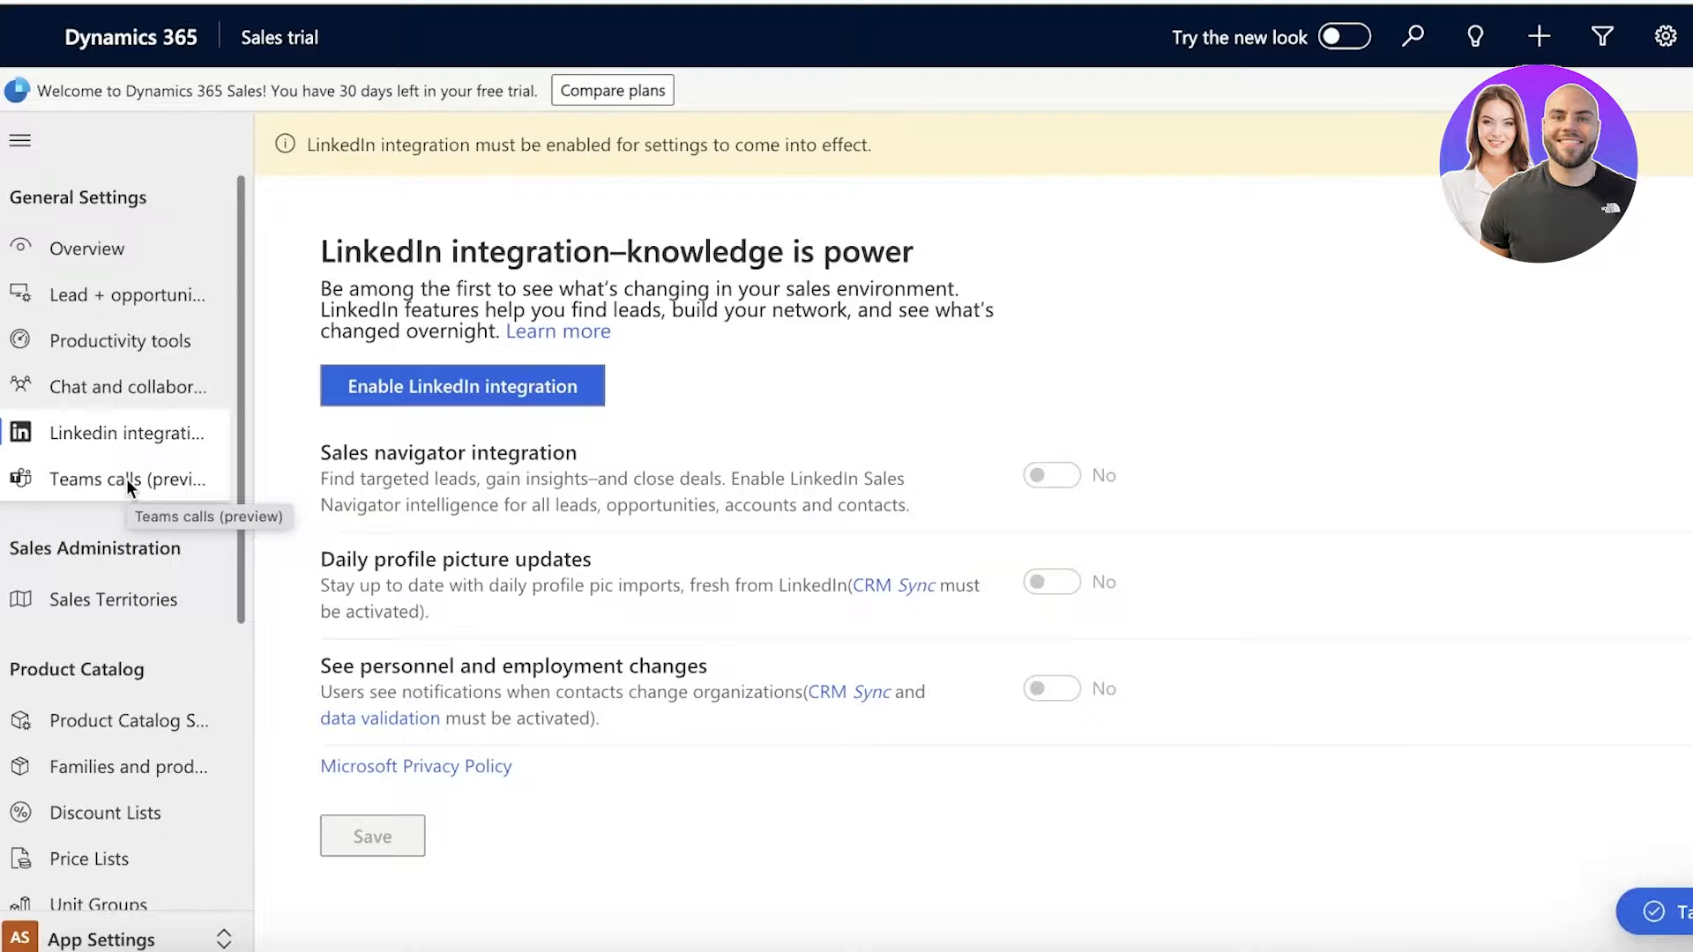
drag(125, 479, 139, 494)
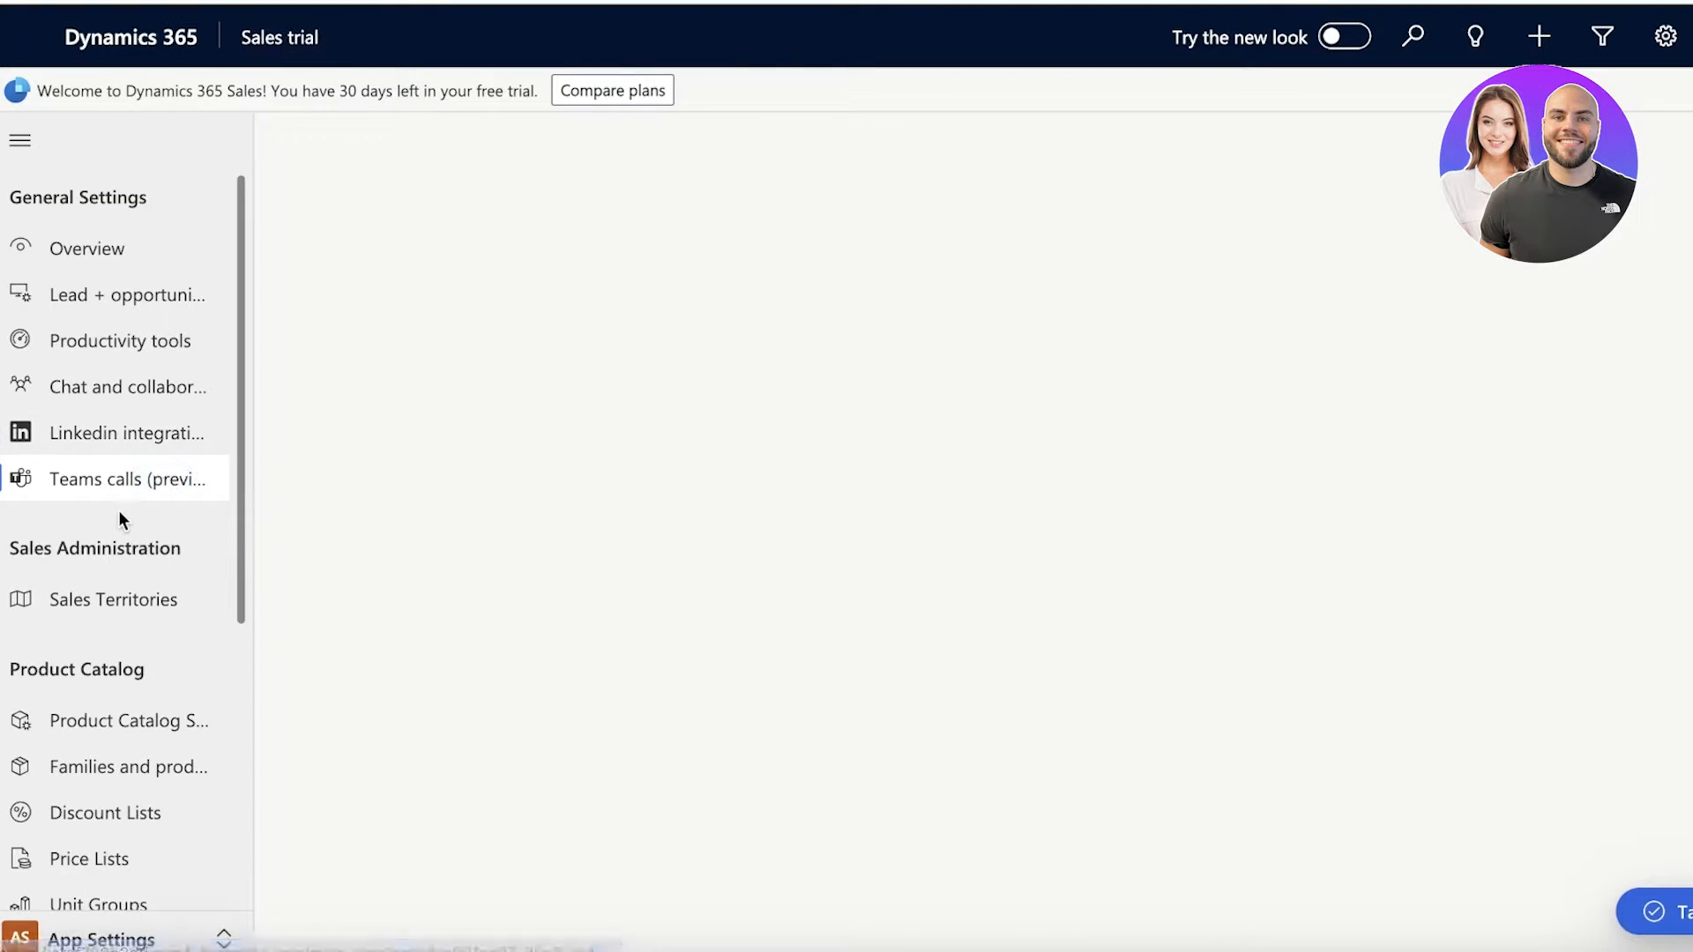
scroll(70, 494, down, 2)
scroll(71, 507, down, 3)
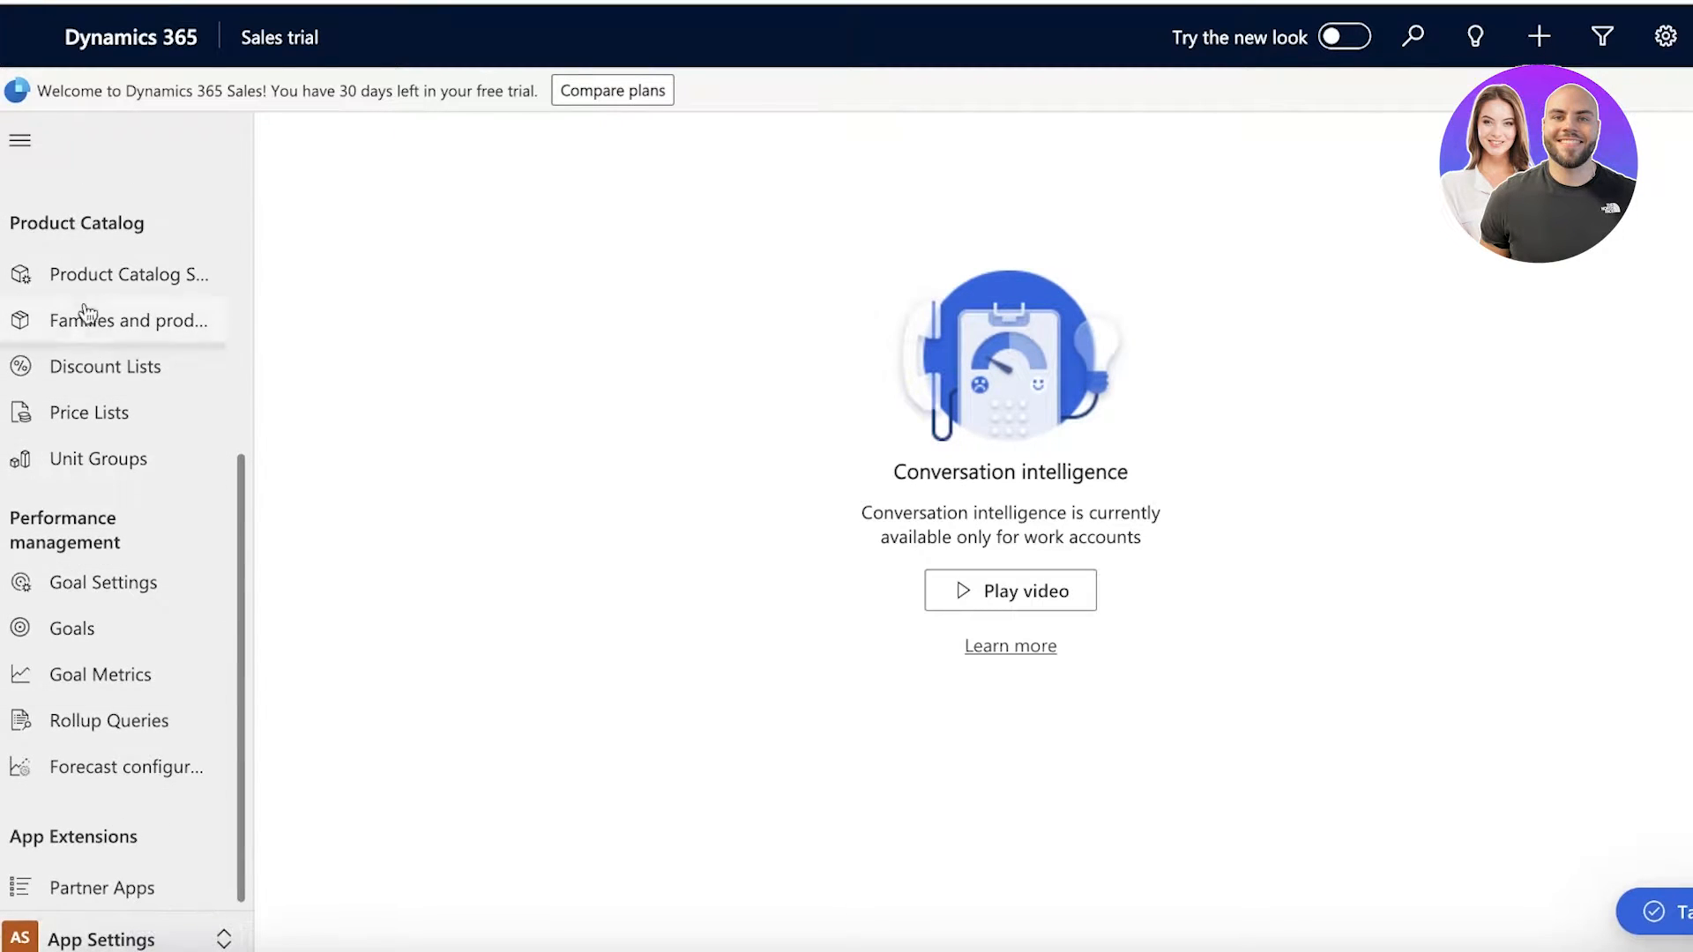
- Return to the Sales area and check the account and contact management topics in the Notes outline
click(123, 942)
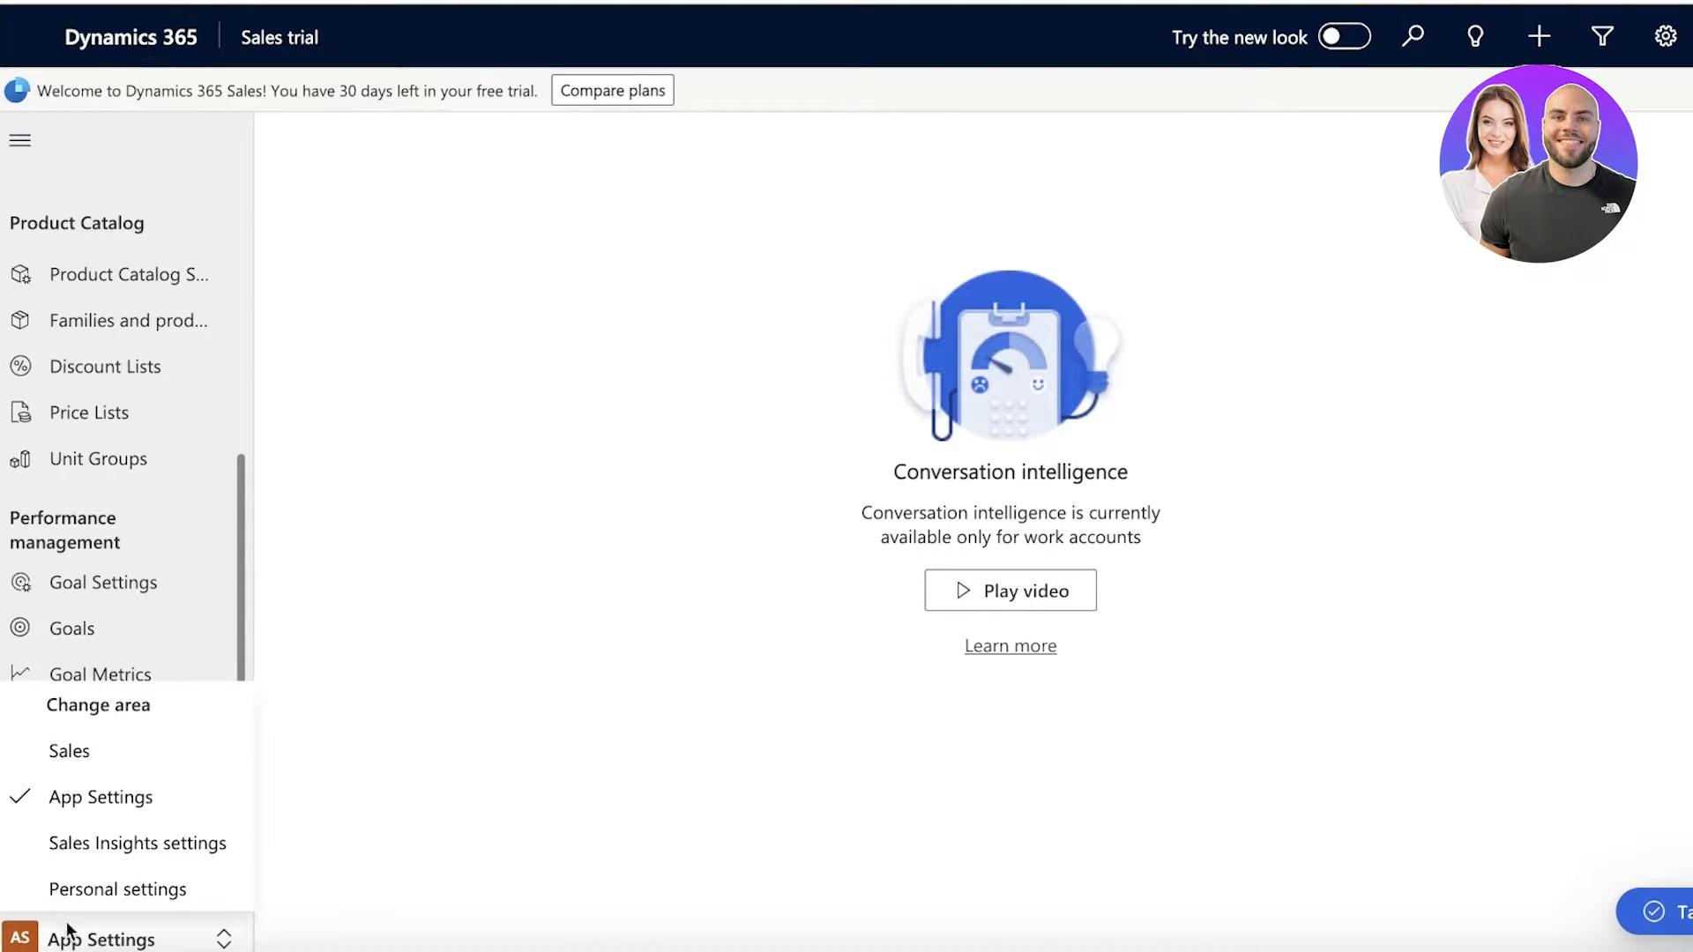
click(119, 758)
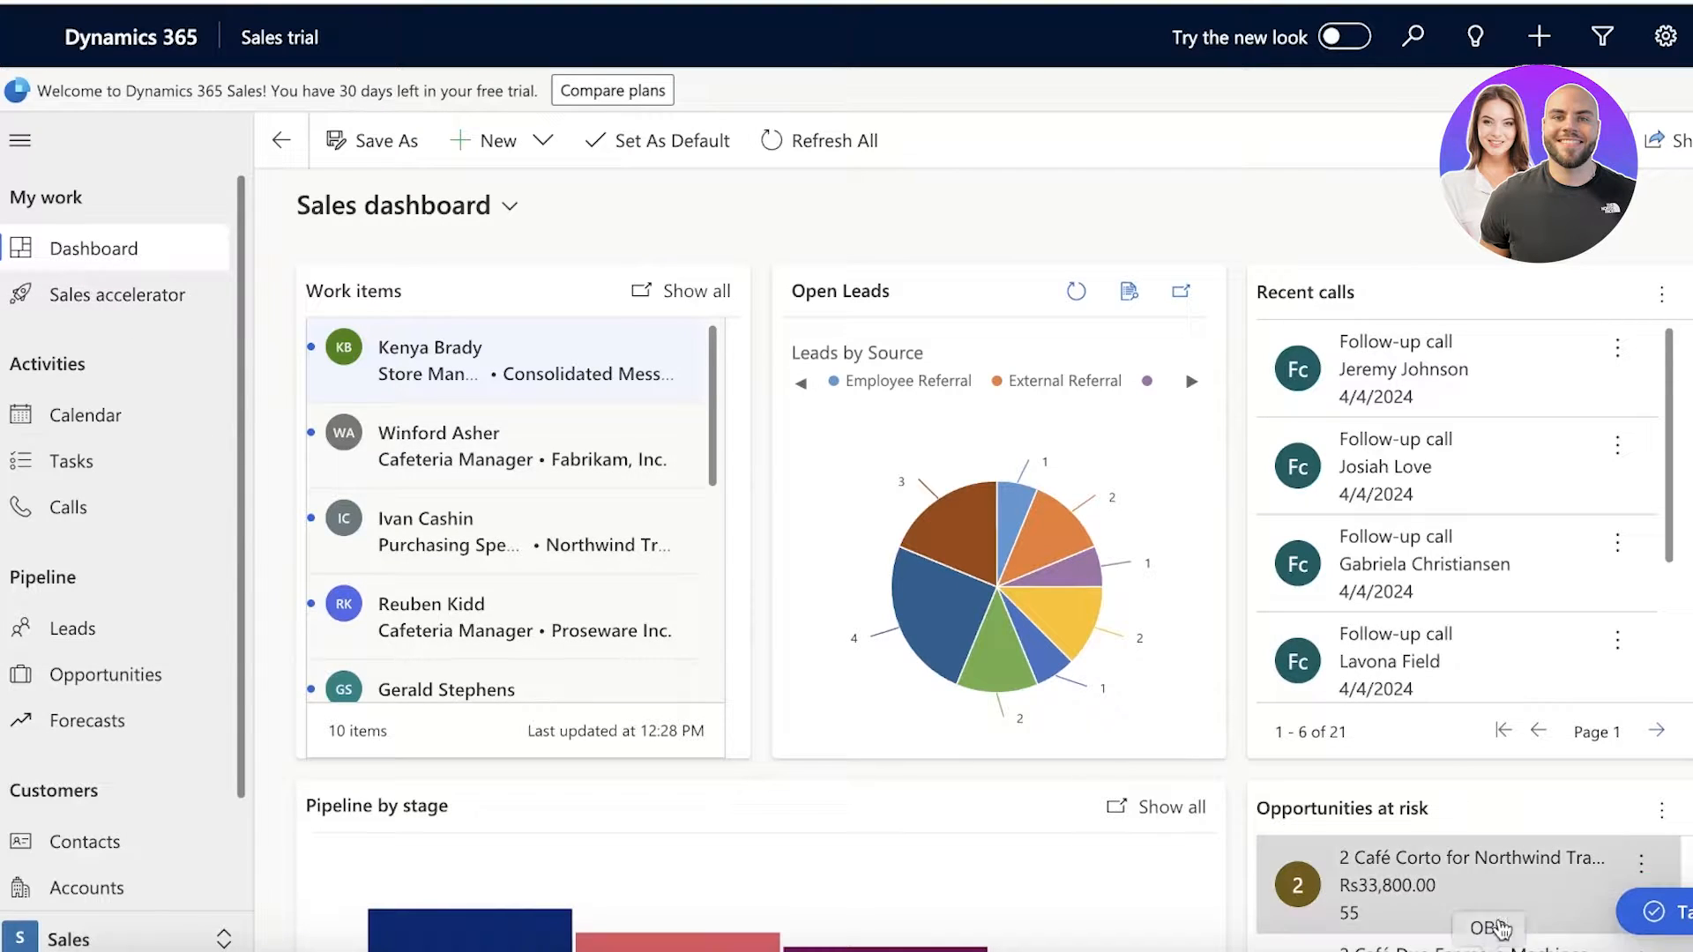
click(662, 947)
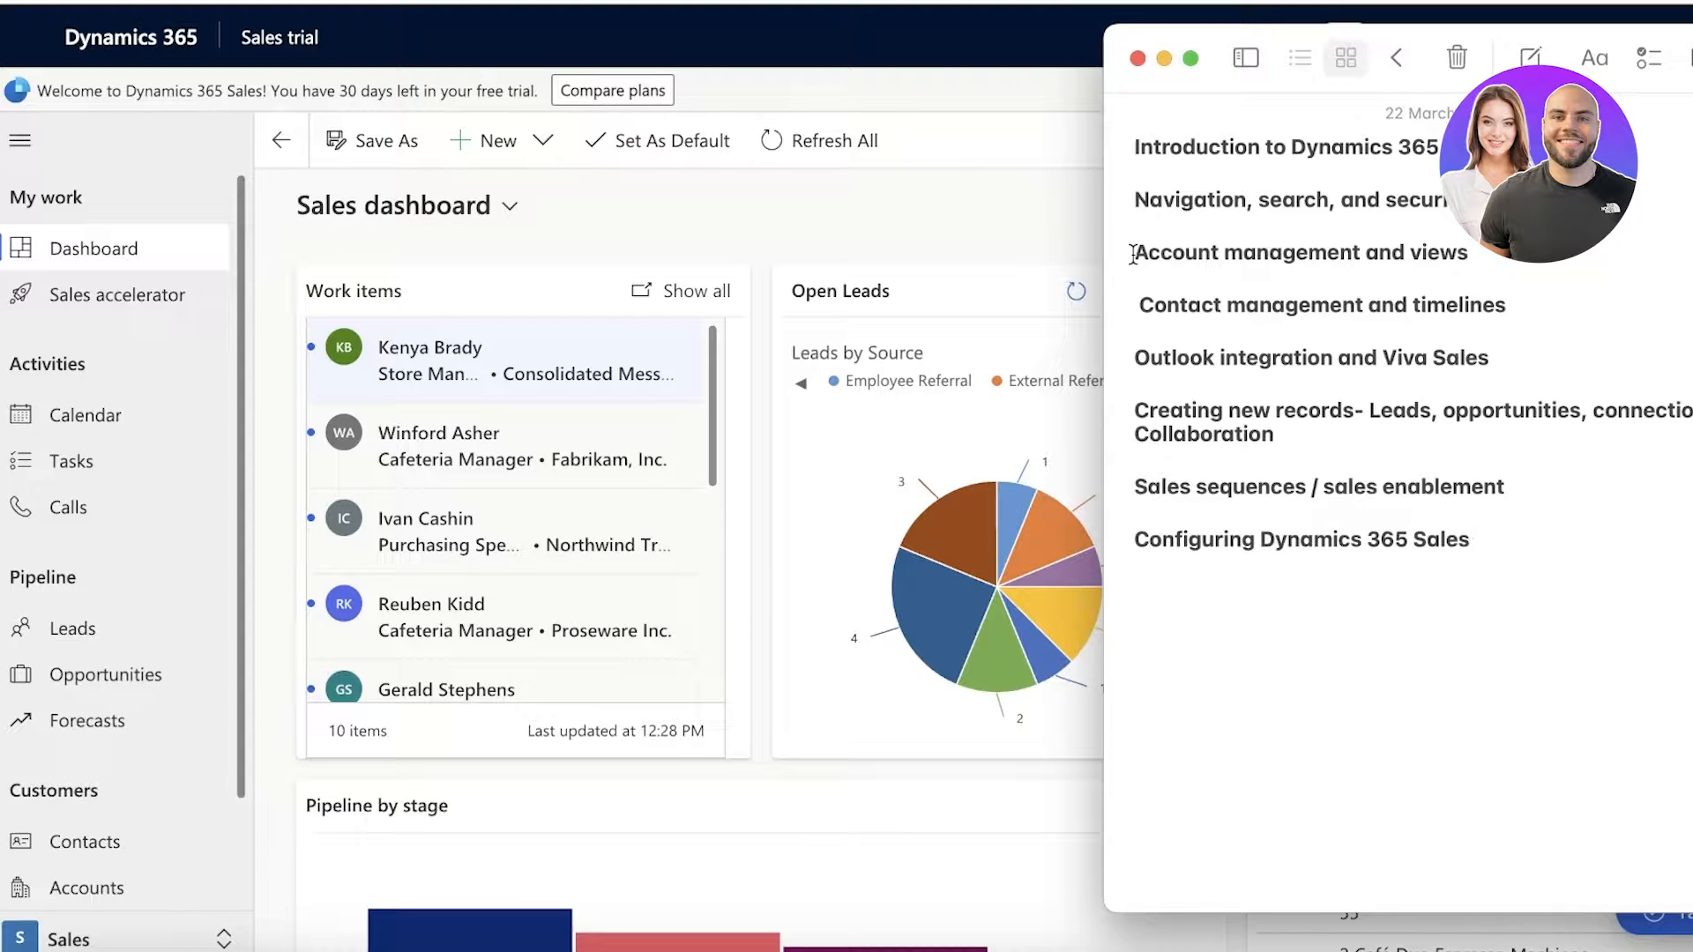
drag(1134, 255, 1213, 256)
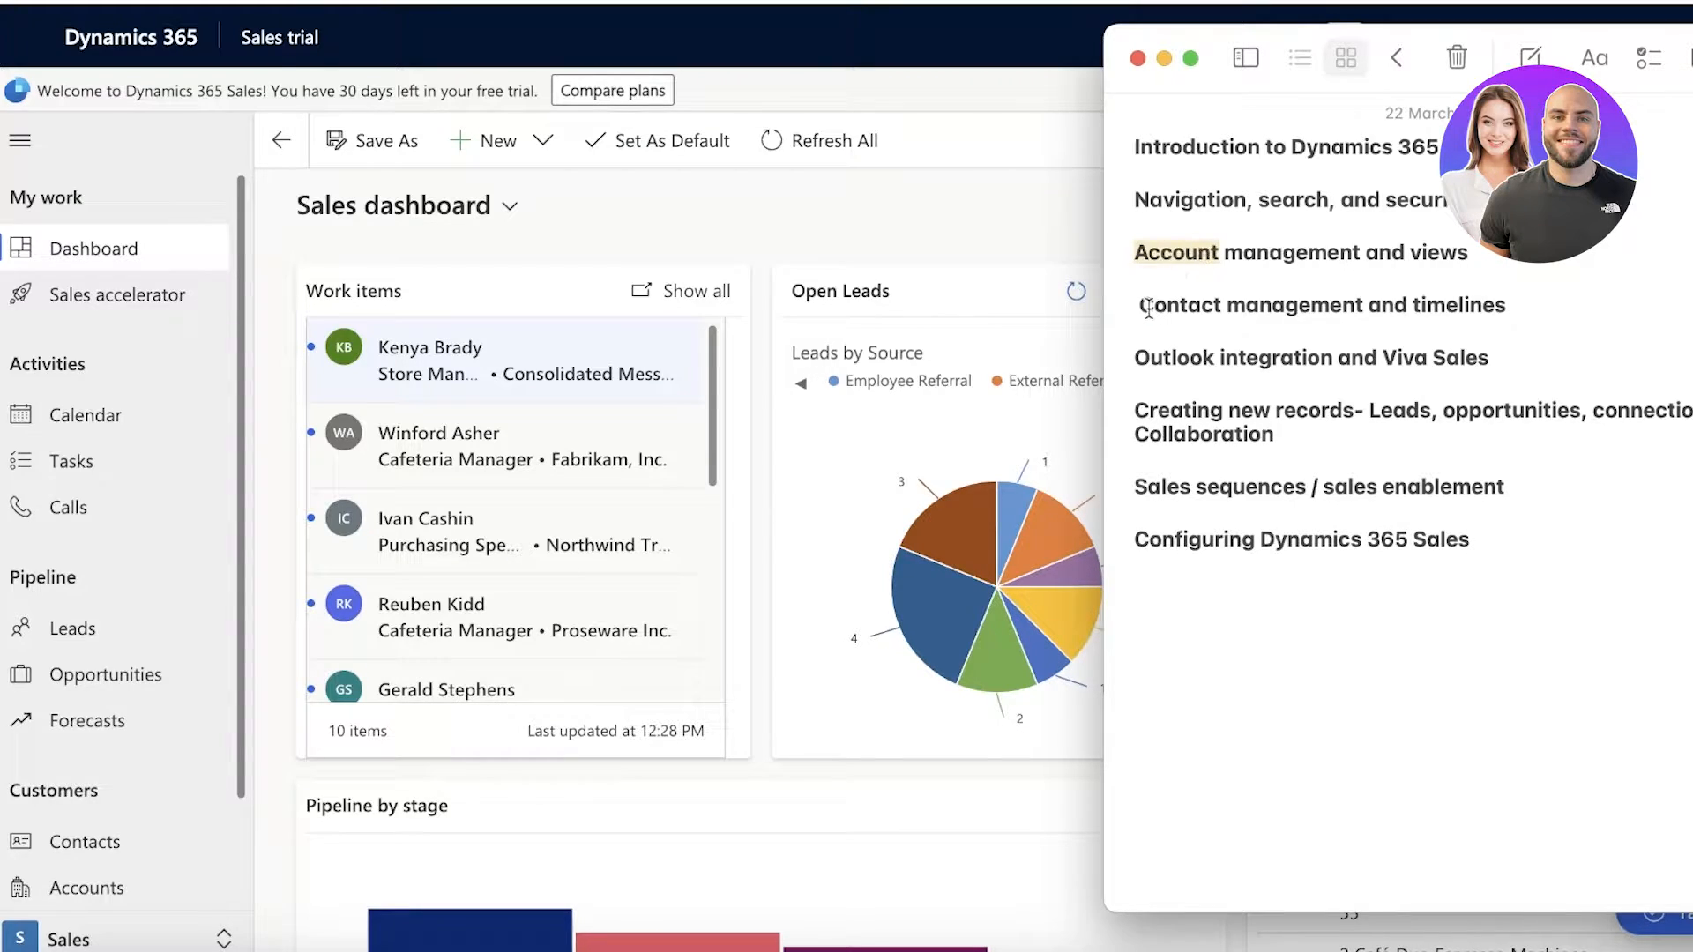
drag(1148, 308, 1205, 308)
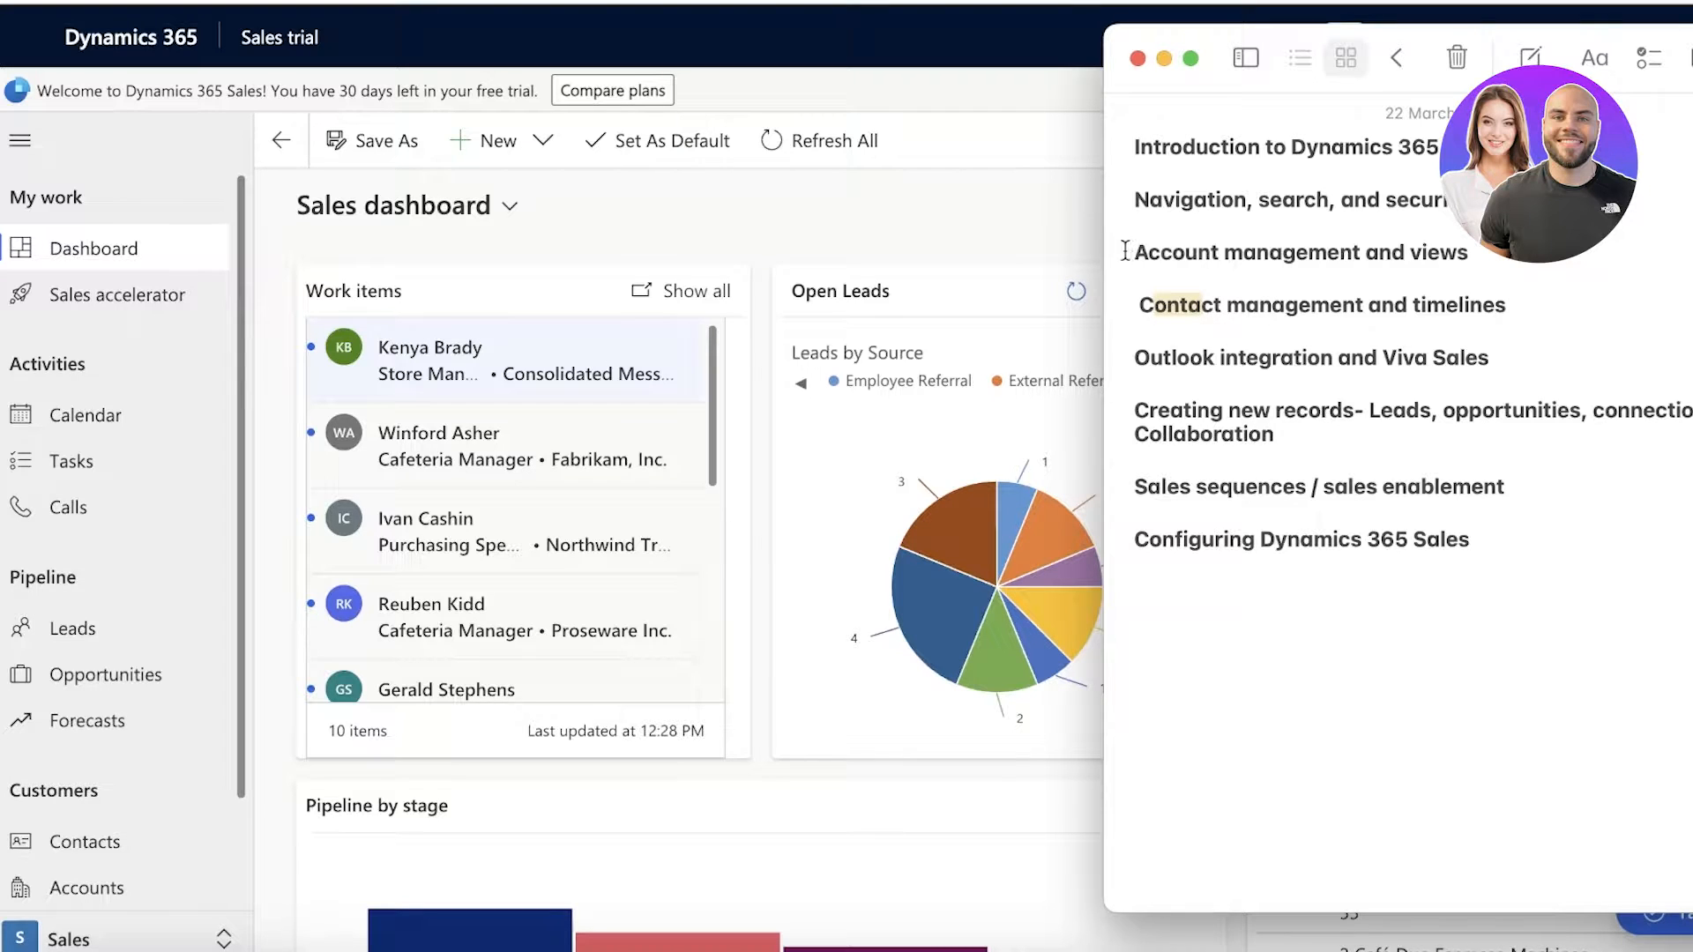
click(1066, 261)
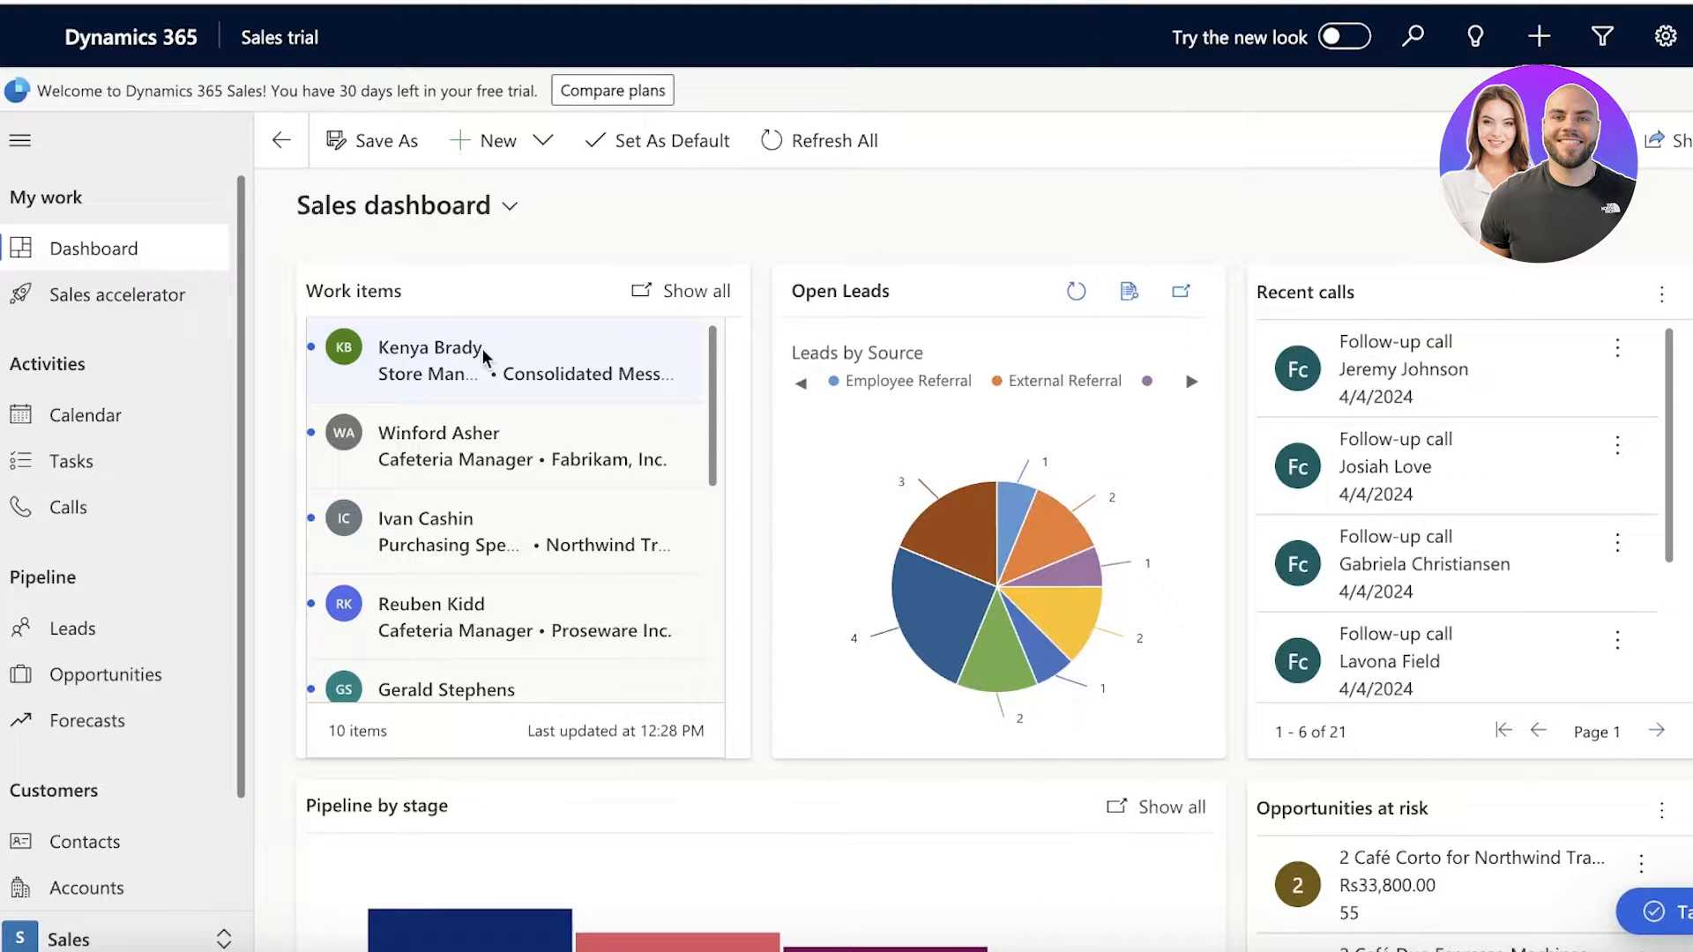
- Look through the Sales area's navigation entries and open the Accounts list under Customers
scroll(66, 622, down, 2)
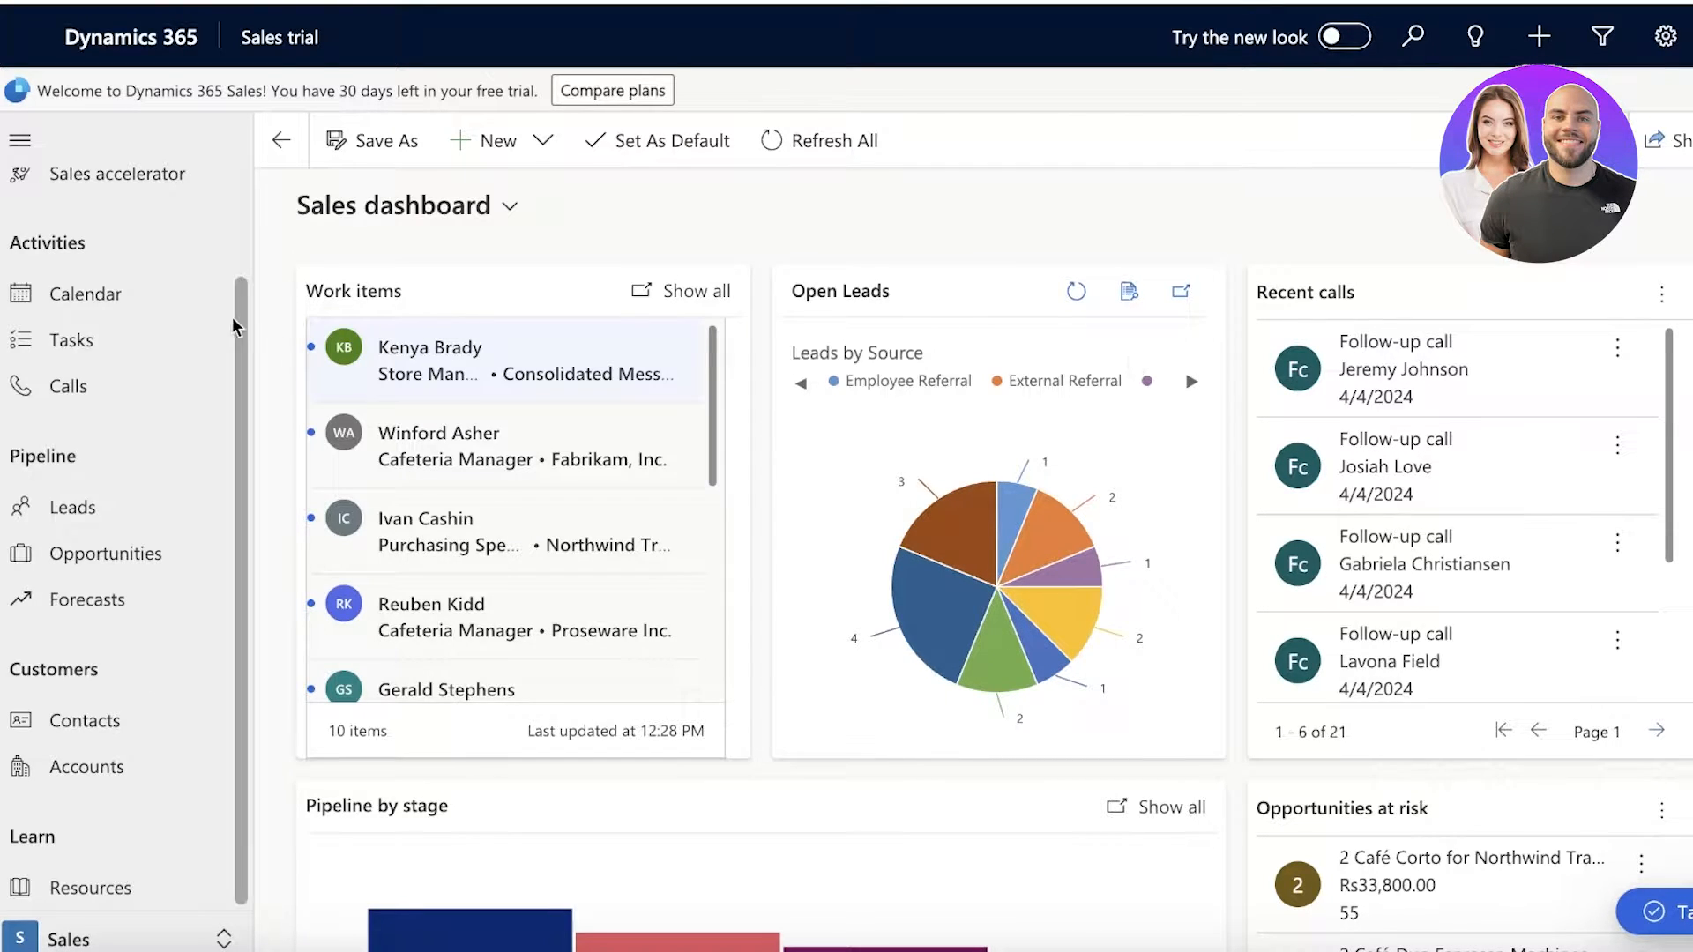
scroll(106, 688, up, 2)
scroll(88, 750, down, 2)
click(84, 769)
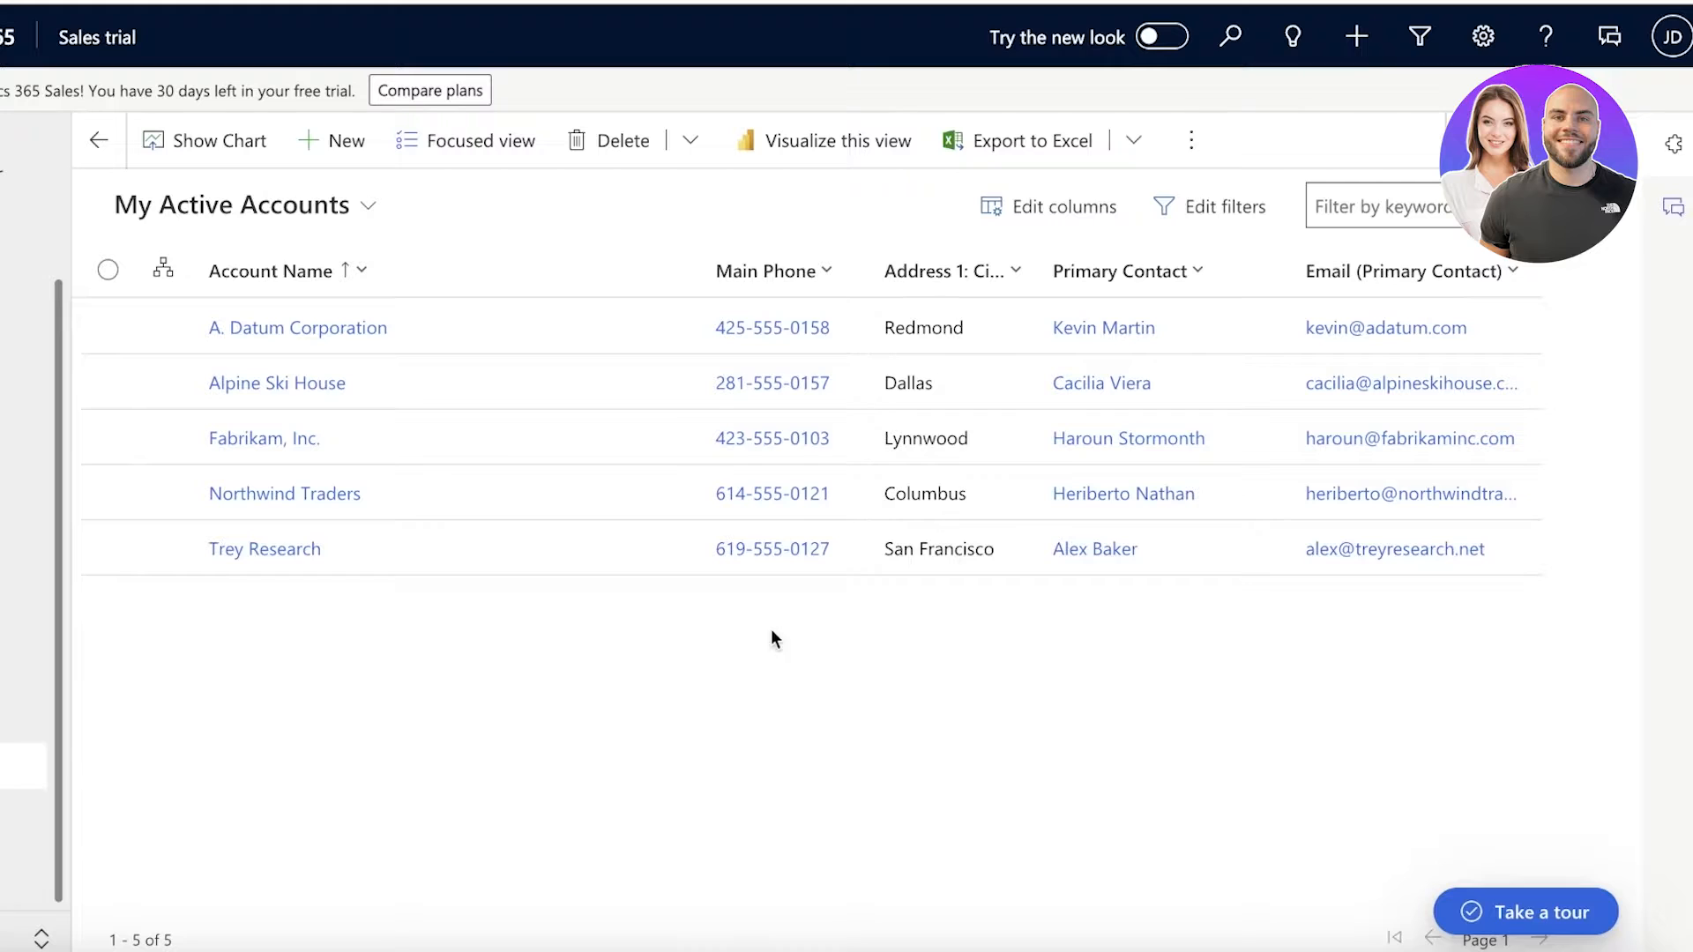
- Open the Quick Create form for a new account, view its detail and address fields, and close it without saving
click(334, 155)
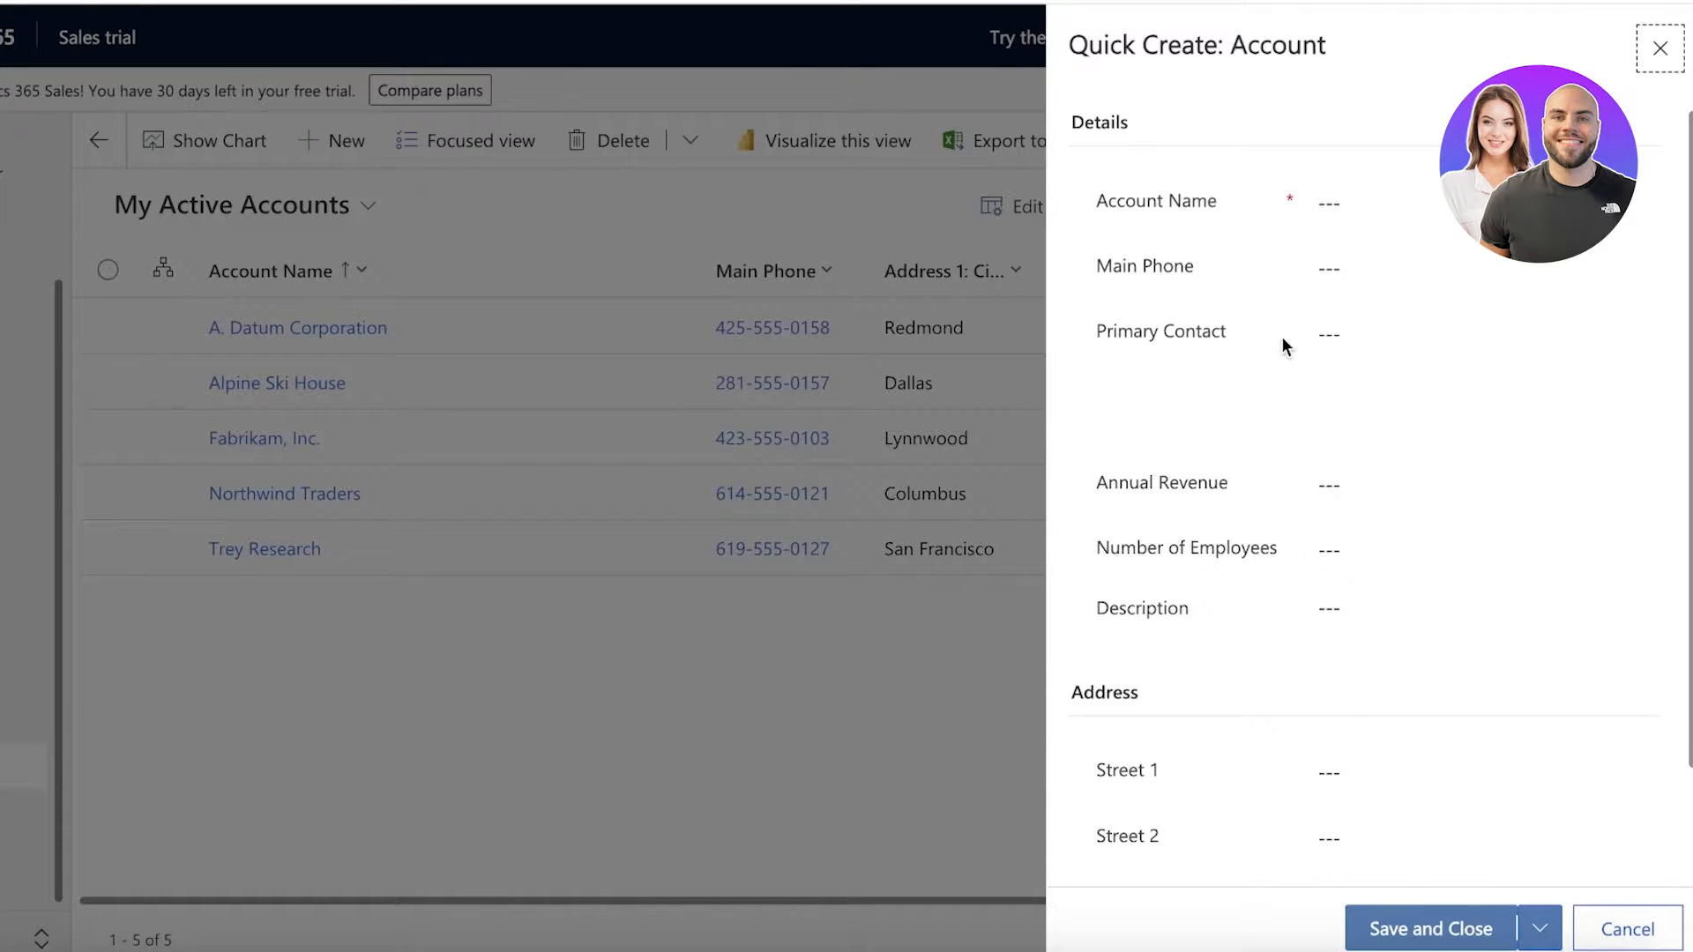
scroll(1151, 680, down, 2)
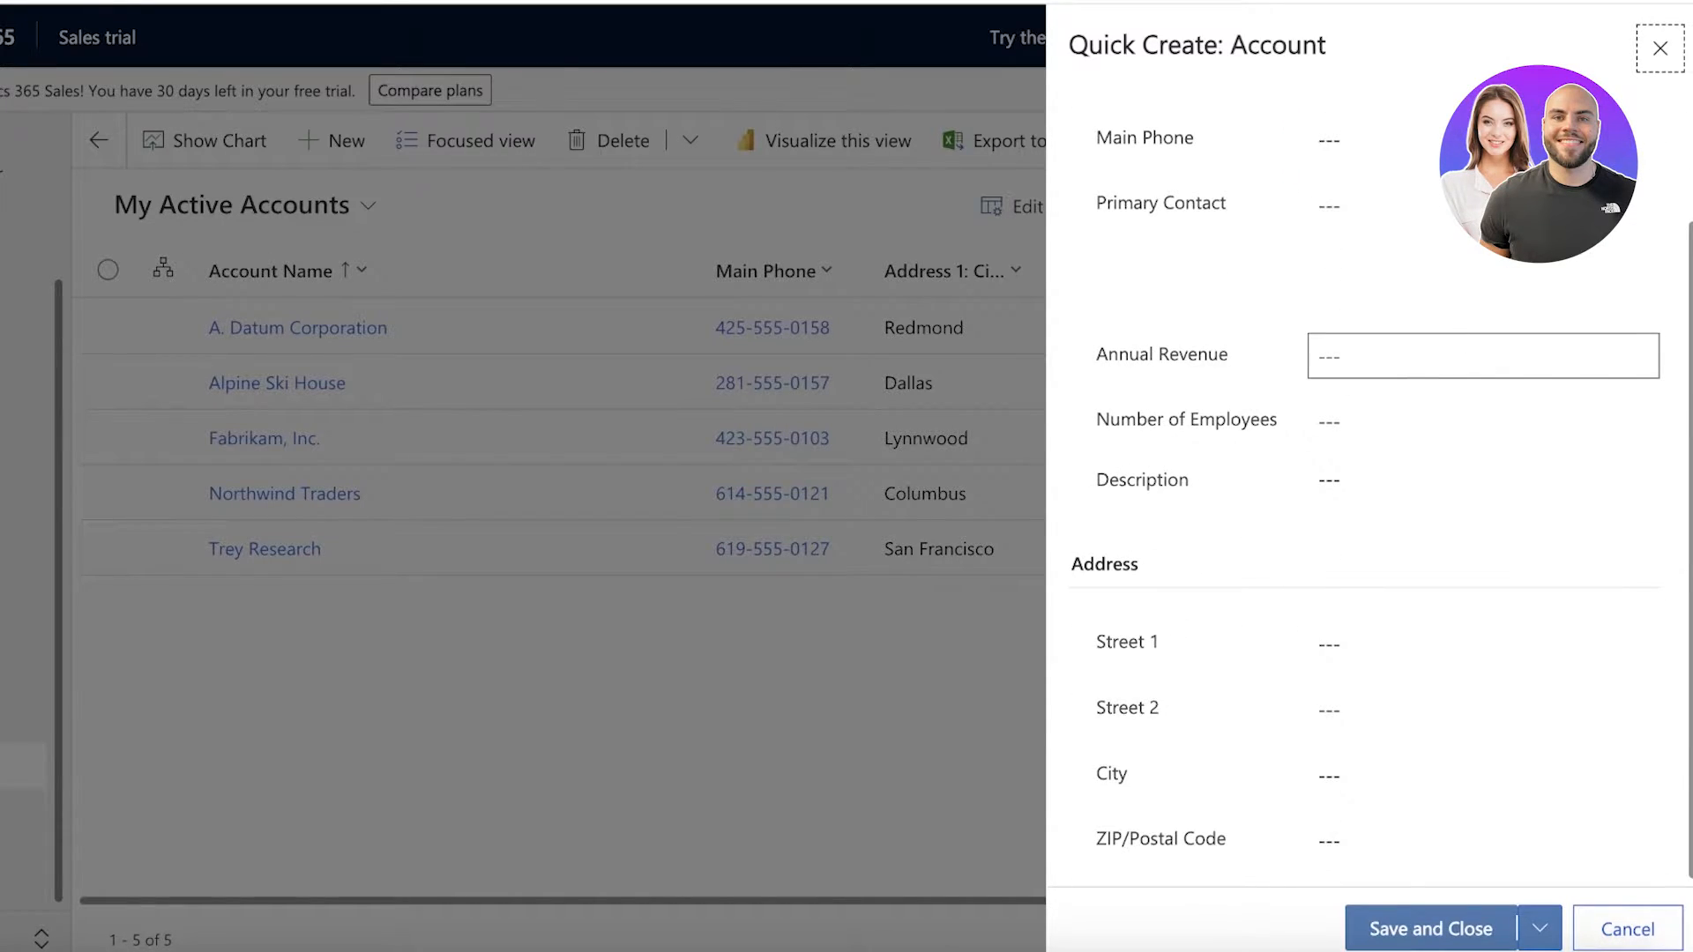
click(1680, 46)
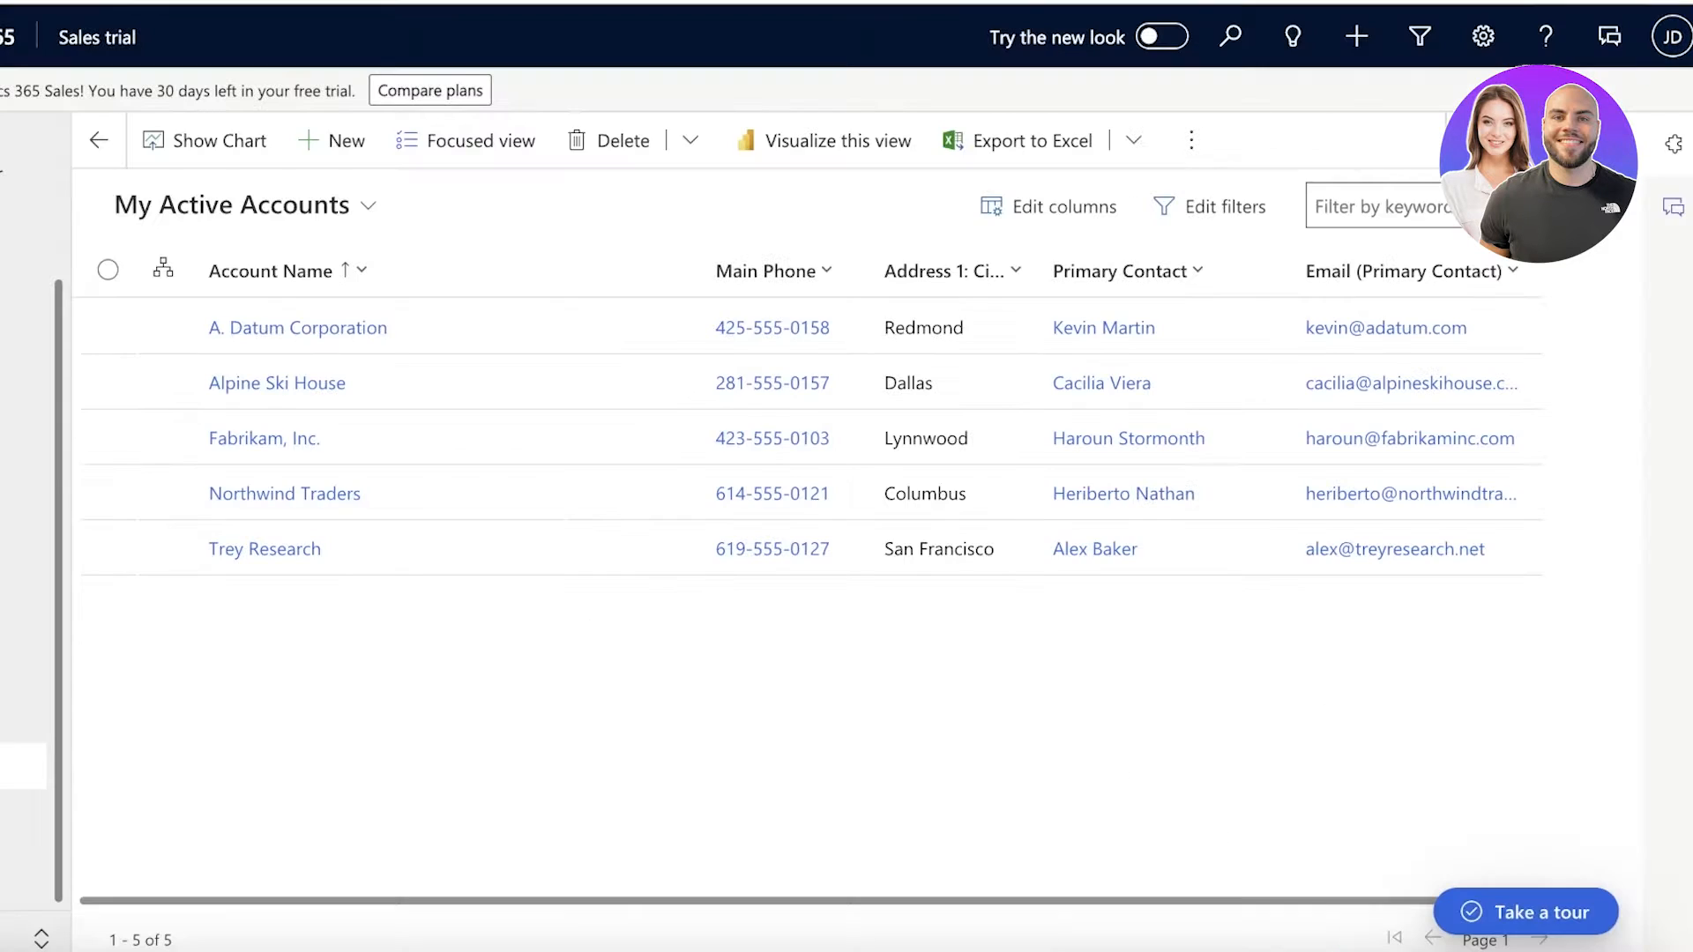
- Open the A. Datum Corporation account record and check its annual revenue and number of employees
click(431, 320)
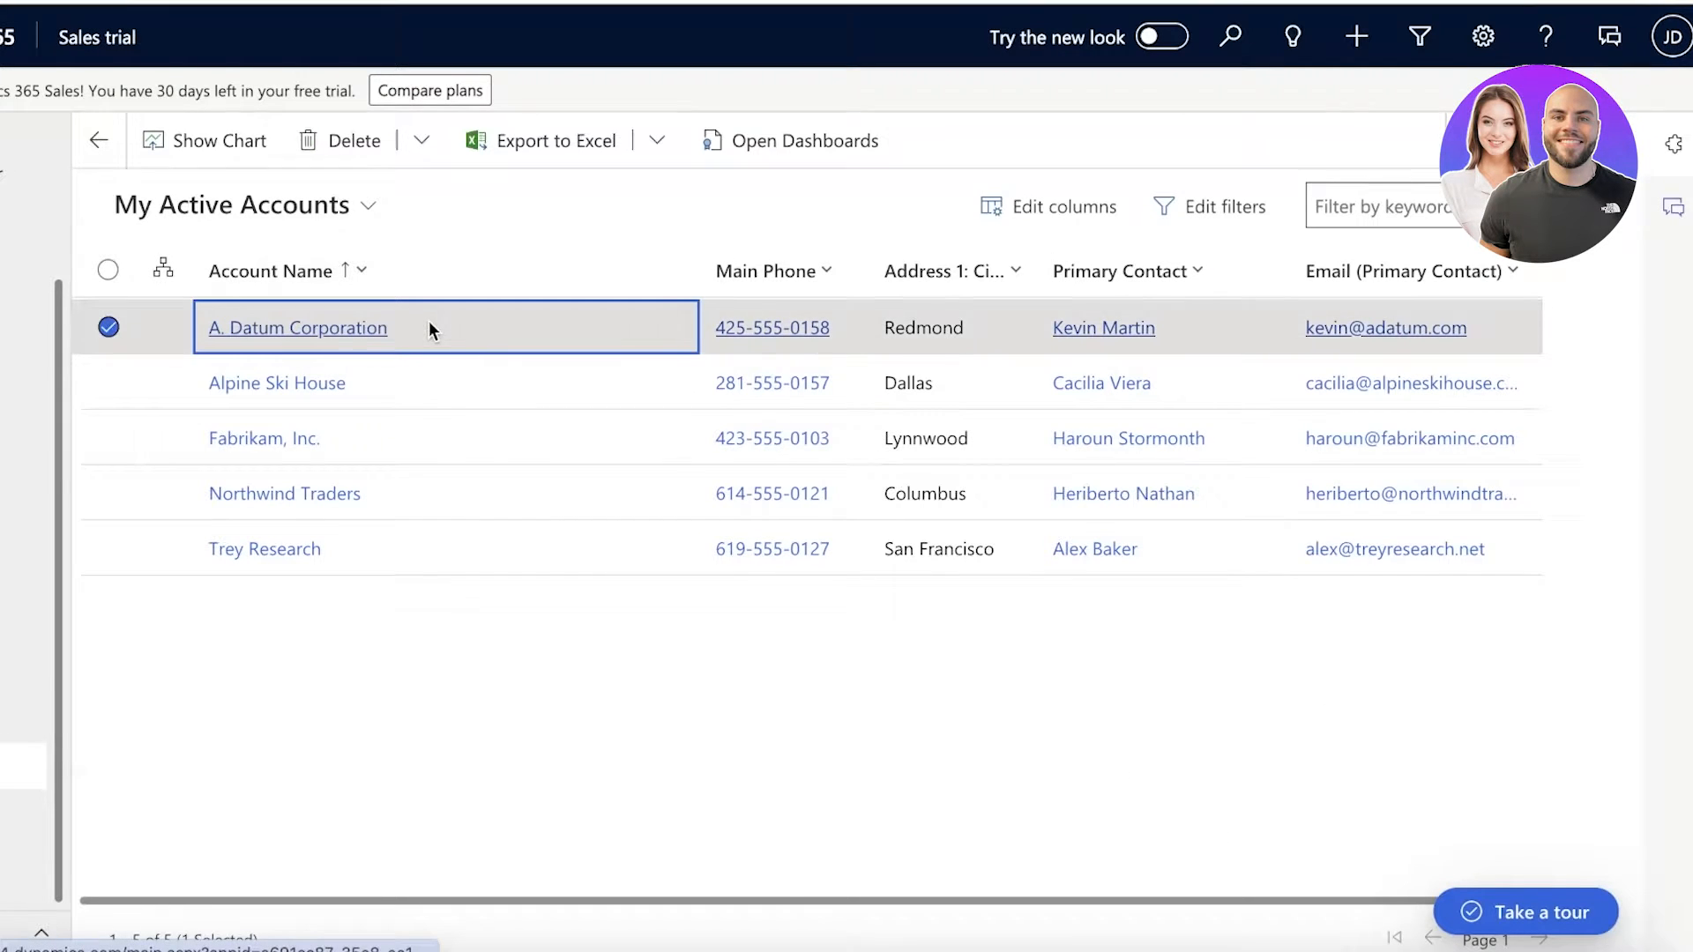
click(340, 328)
scroll(217, 556, down, 3)
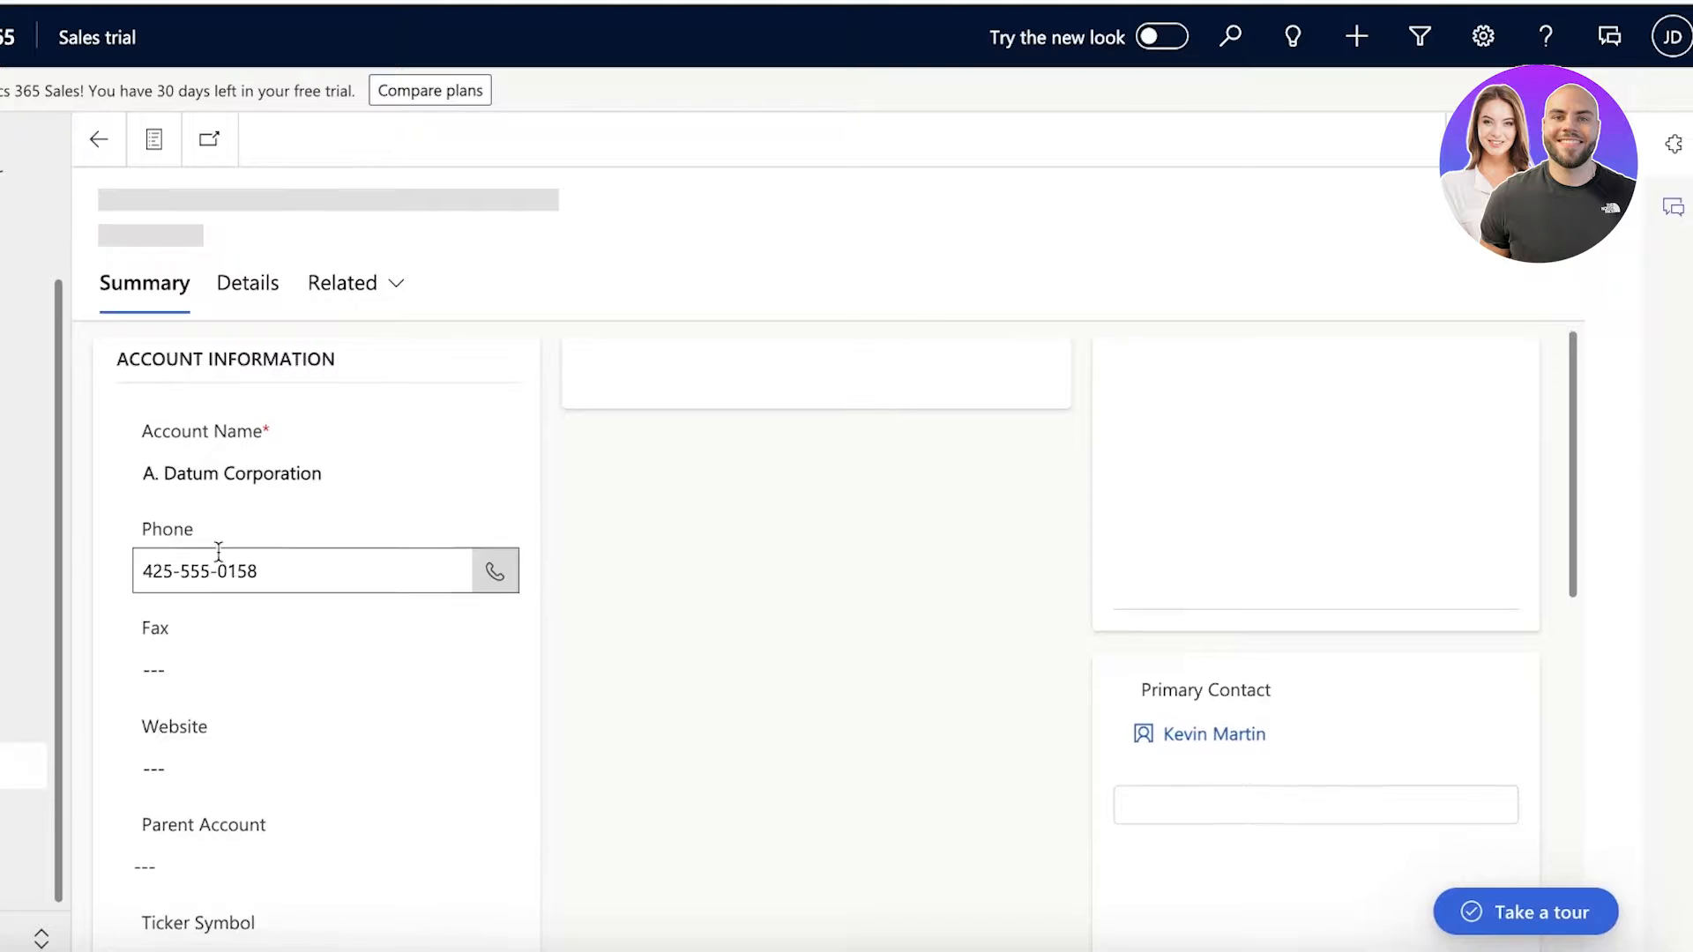
scroll(402, 561, up, 3)
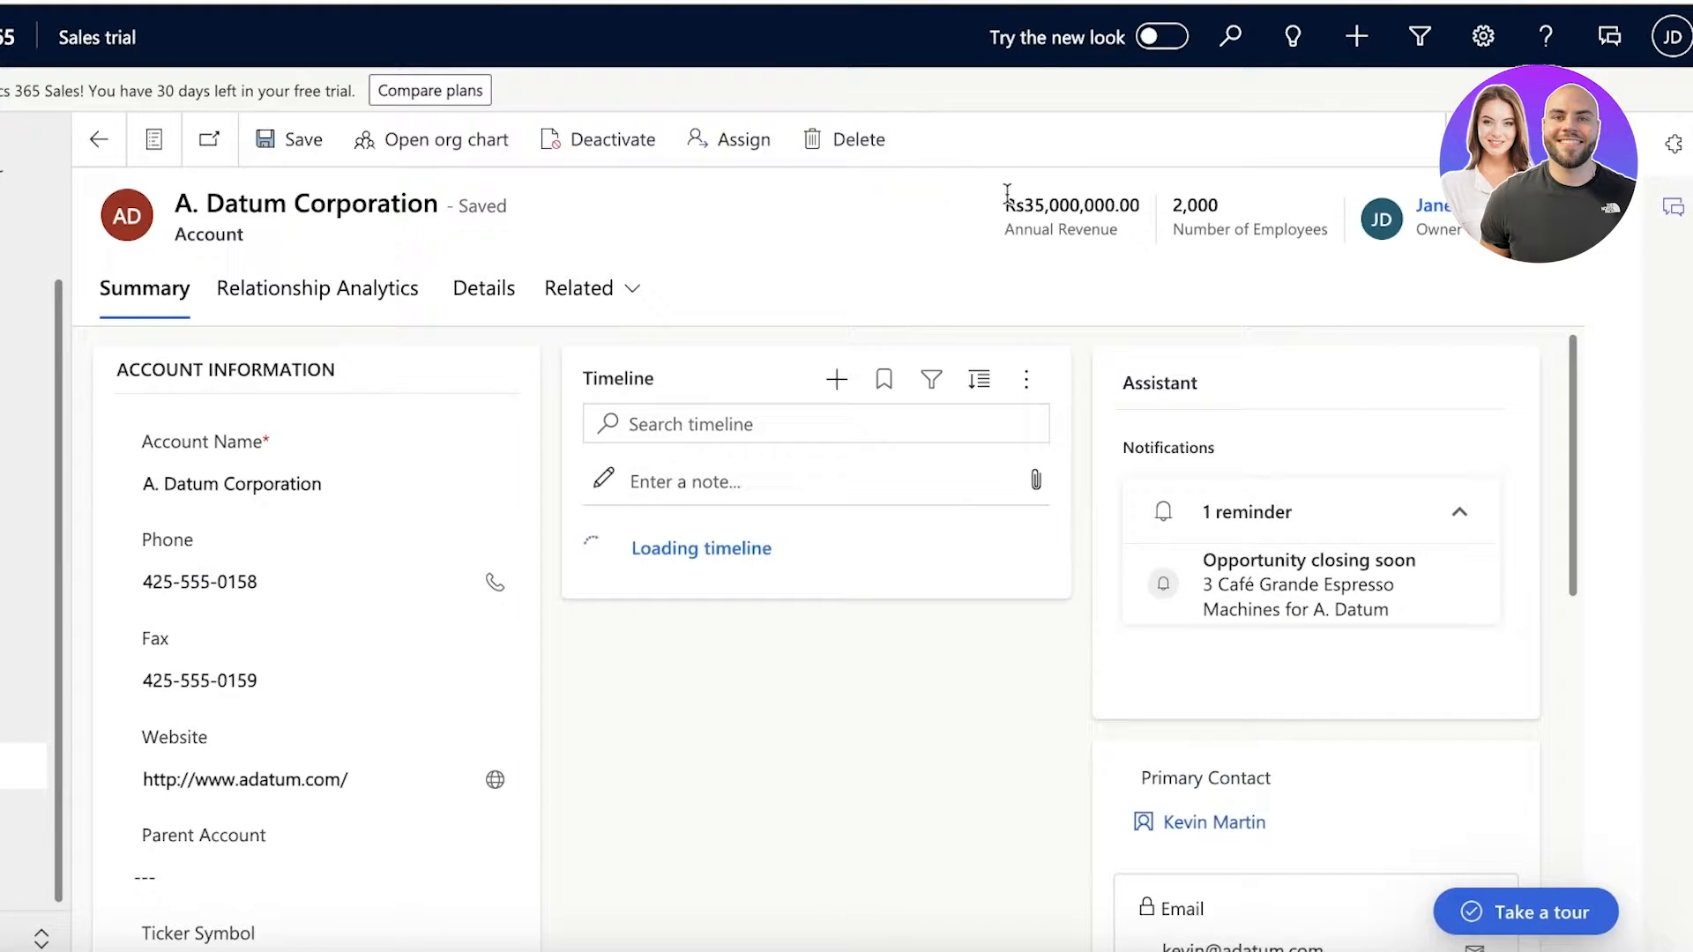
drag(1007, 194, 1141, 203)
click(1200, 206)
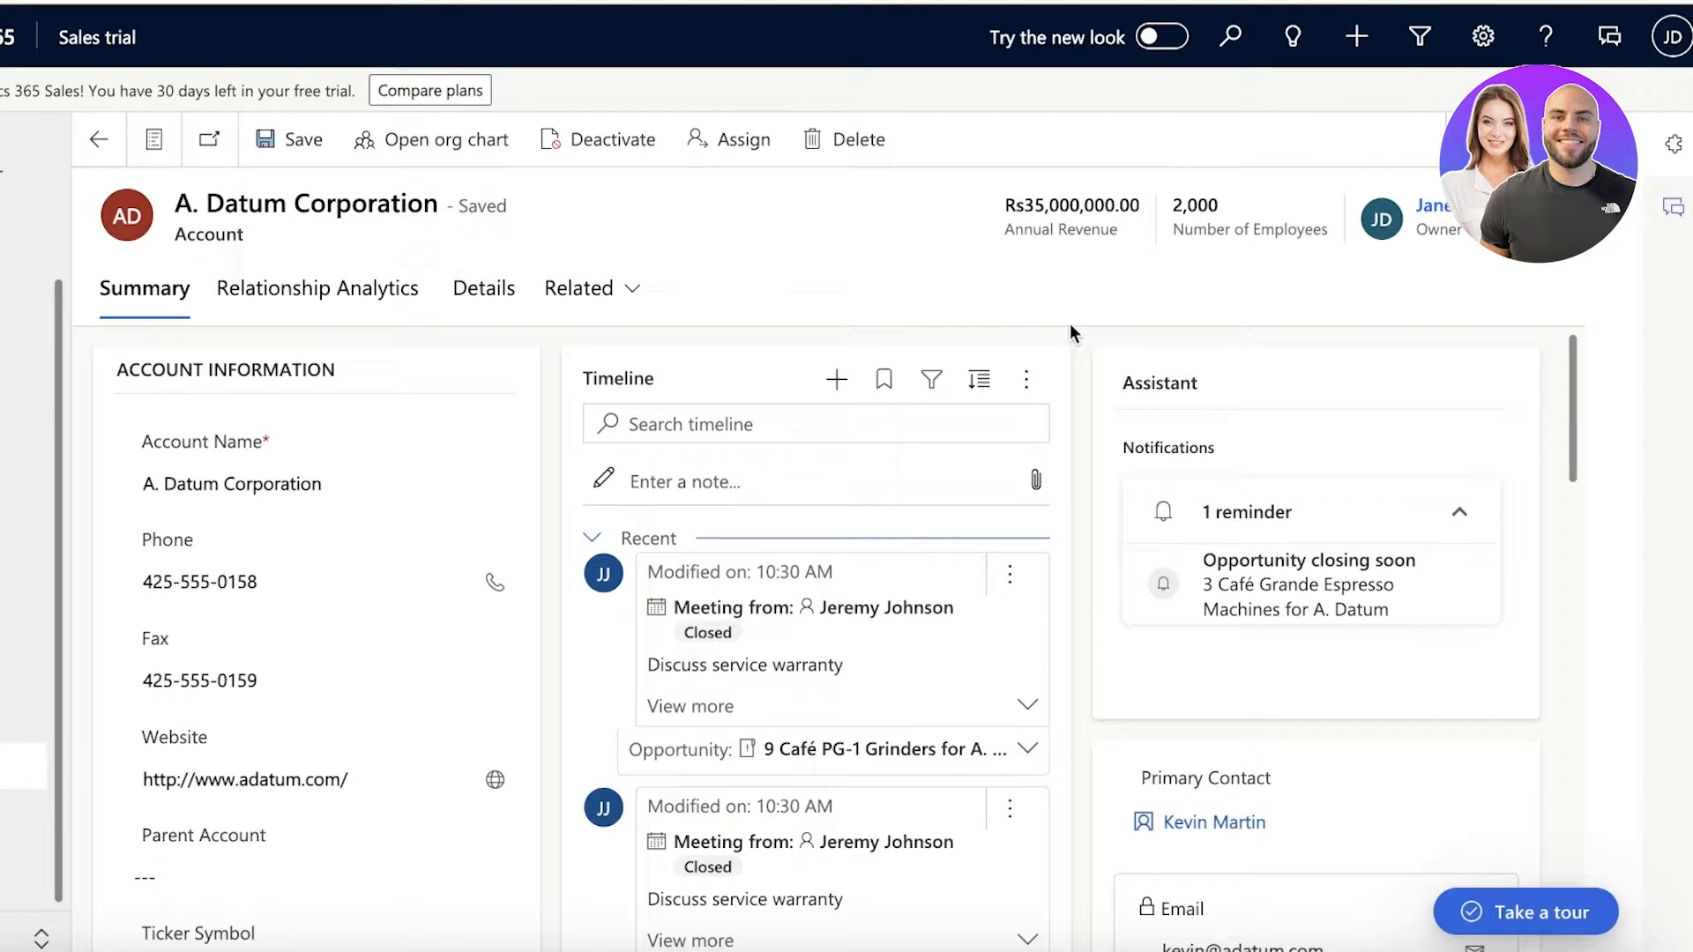
- Examine the timeline, address, primary contact and contacts sections on the A. Datum Corporation account's summary
scroll(1226, 473, down, 3)
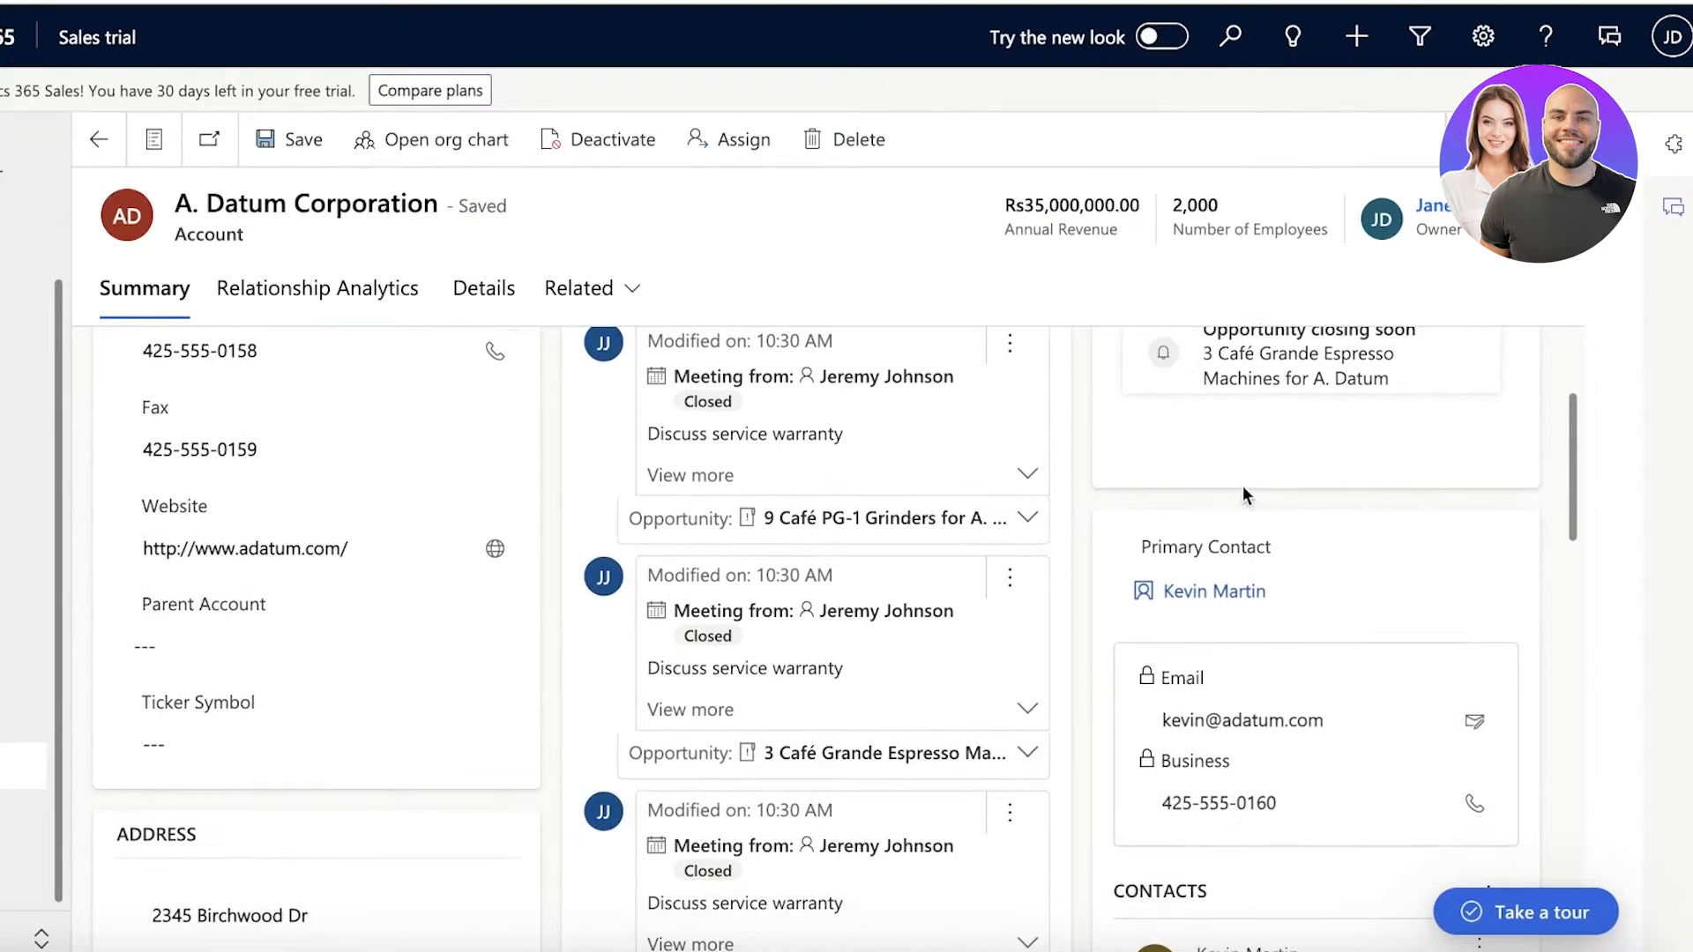
scroll(1245, 494, down, 3)
scroll(1172, 396, up, 1)
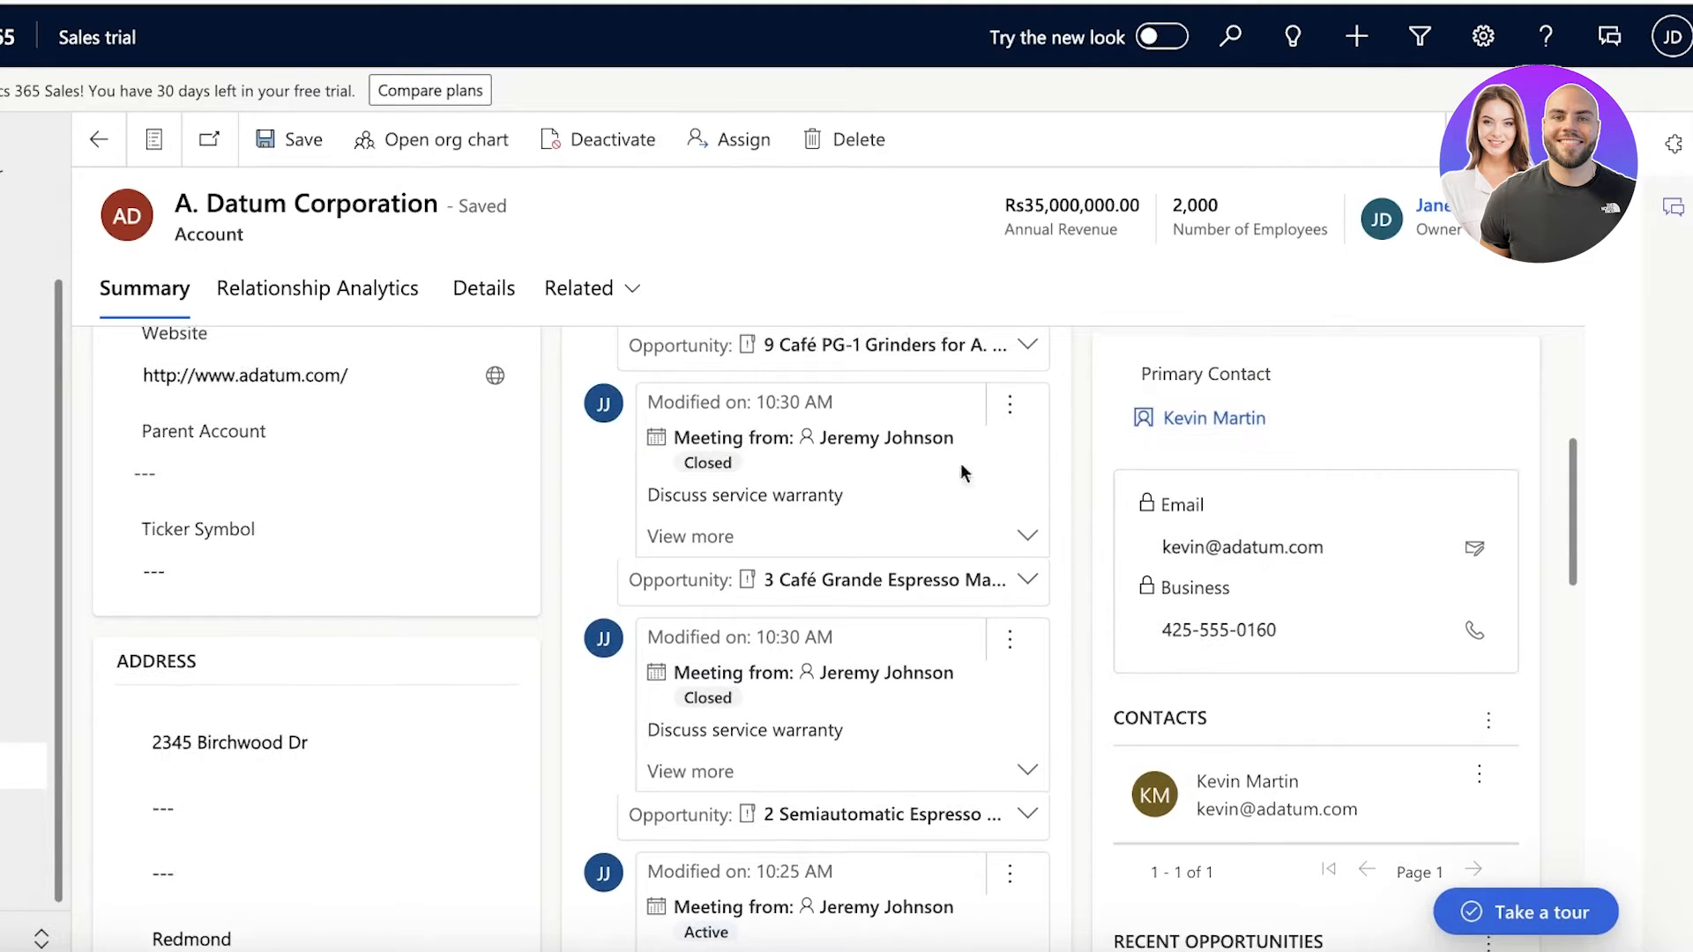
scroll(1001, 635, up, 5)
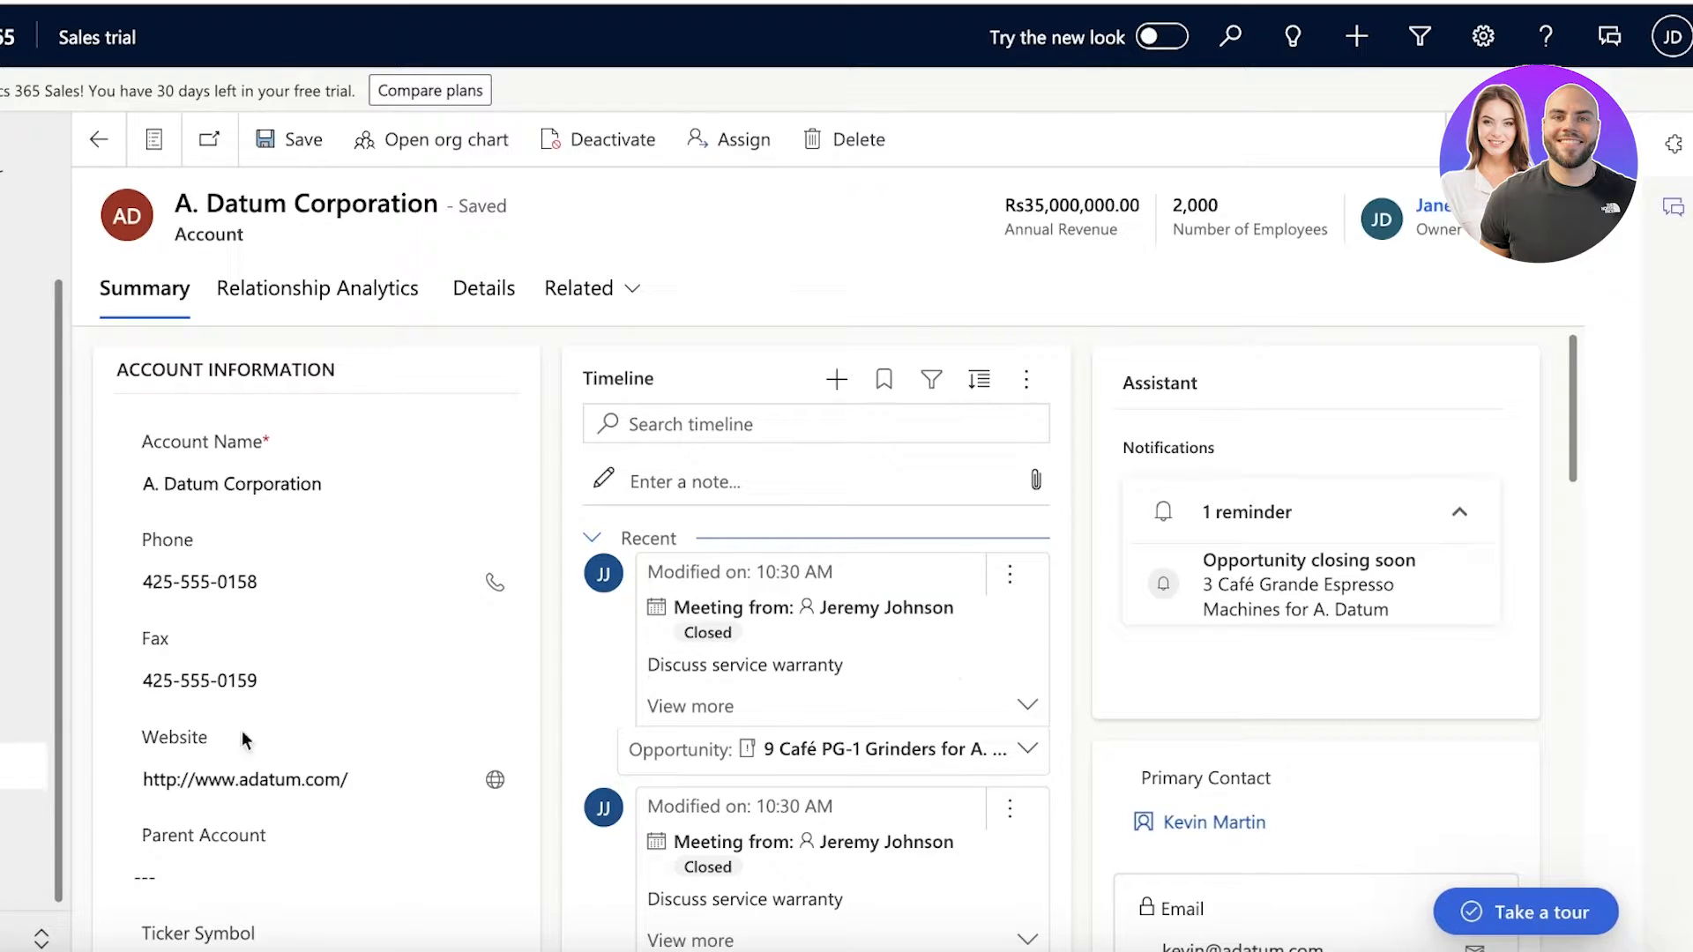
- Return to the Accounts list and start a new quick-create account named Water Bottle Manufac, leaving its main phone and primary contact empty
scroll(715, 617, down, 3)
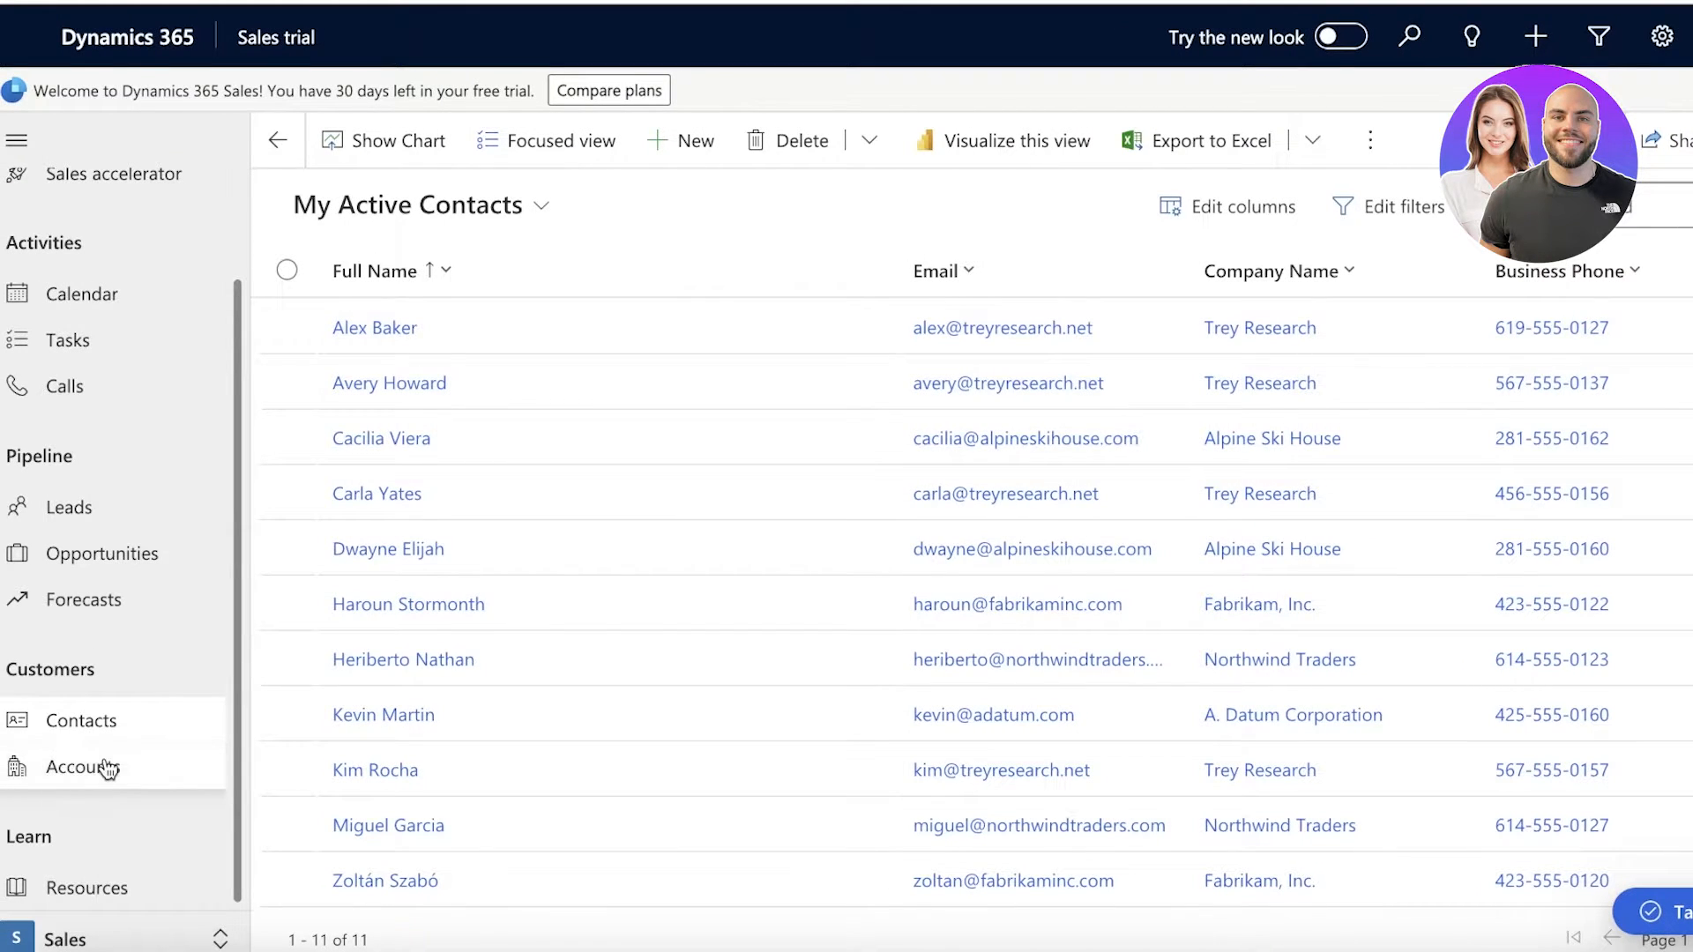
click(107, 768)
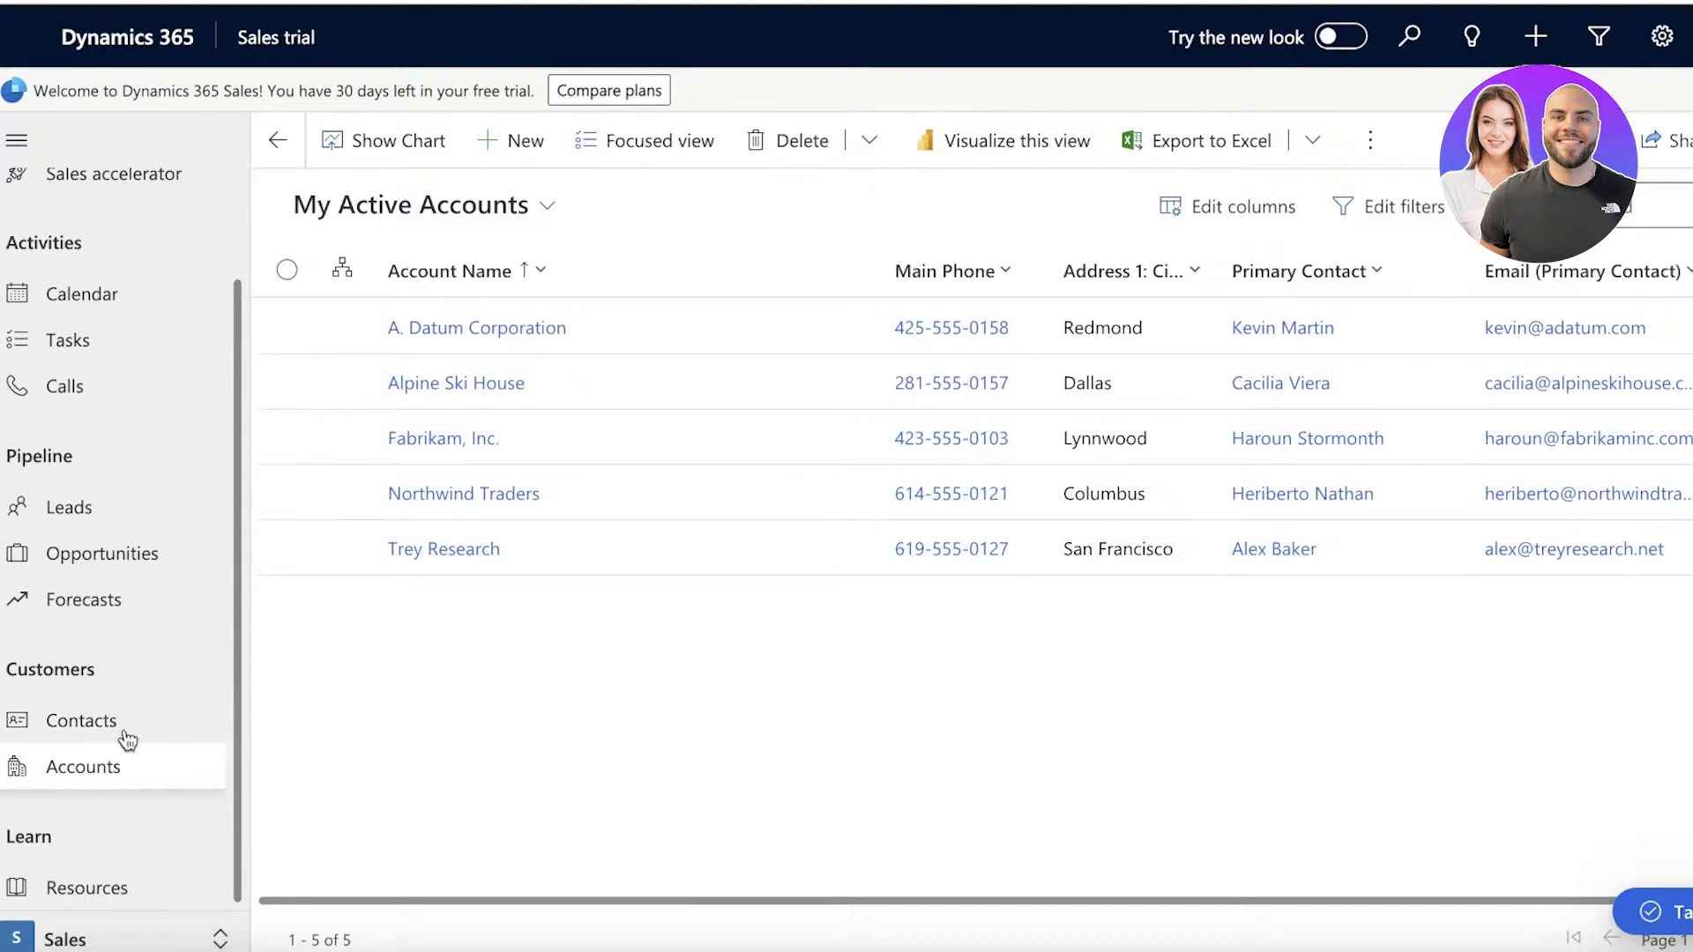
click(508, 140)
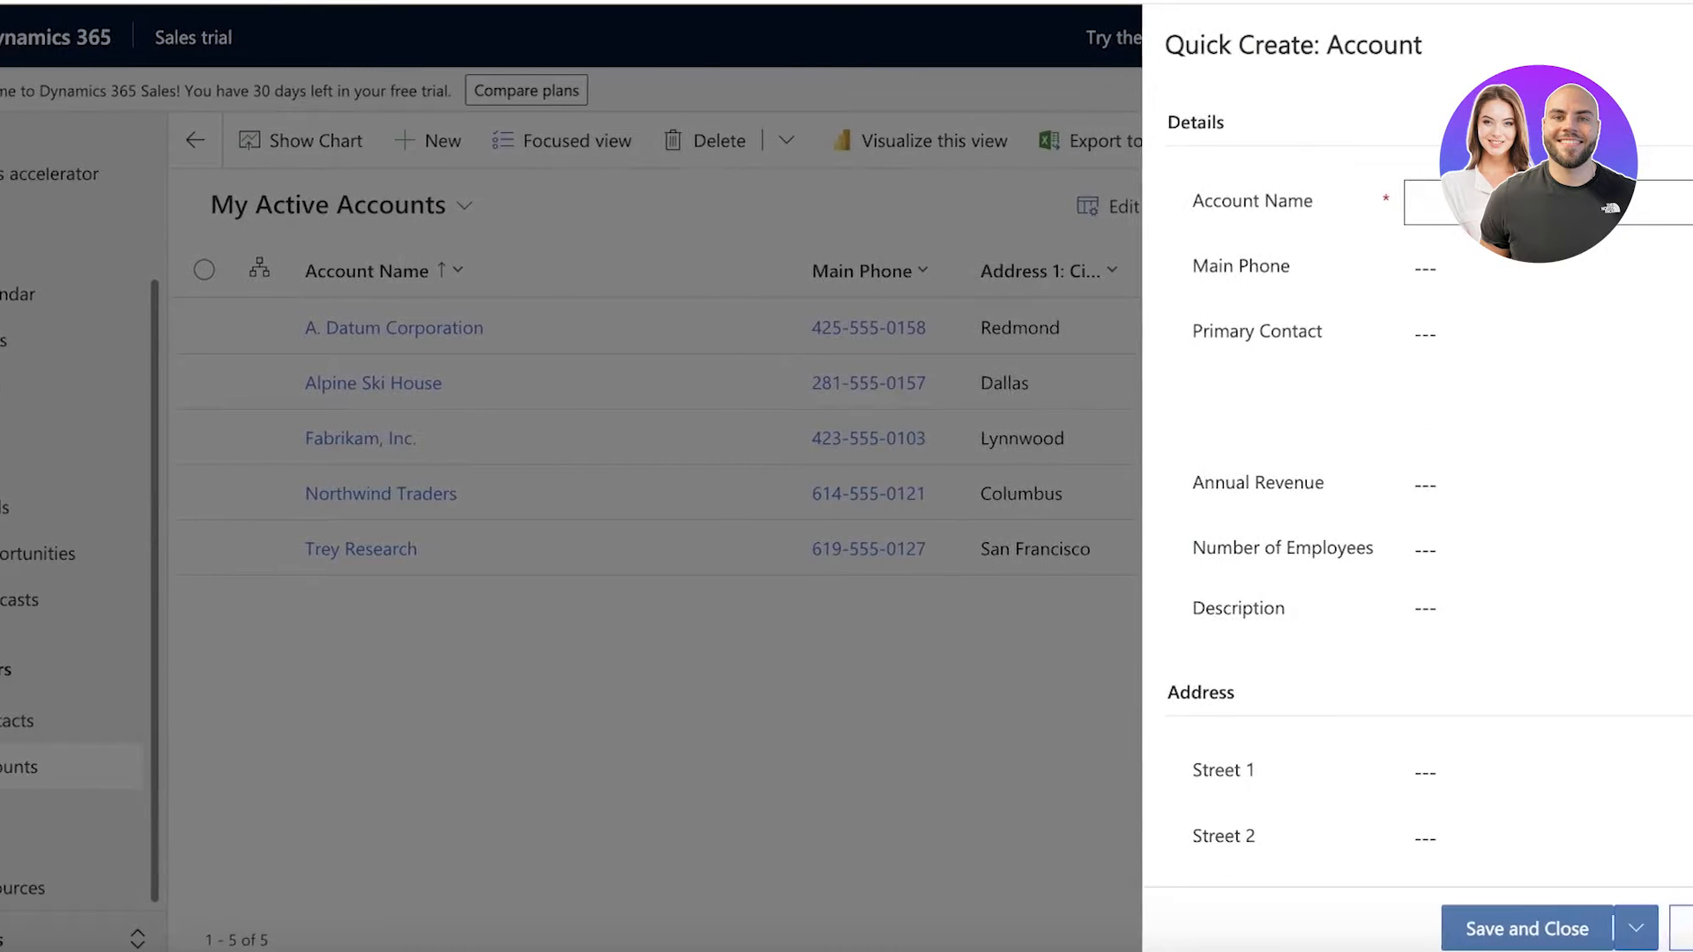
text(Water )
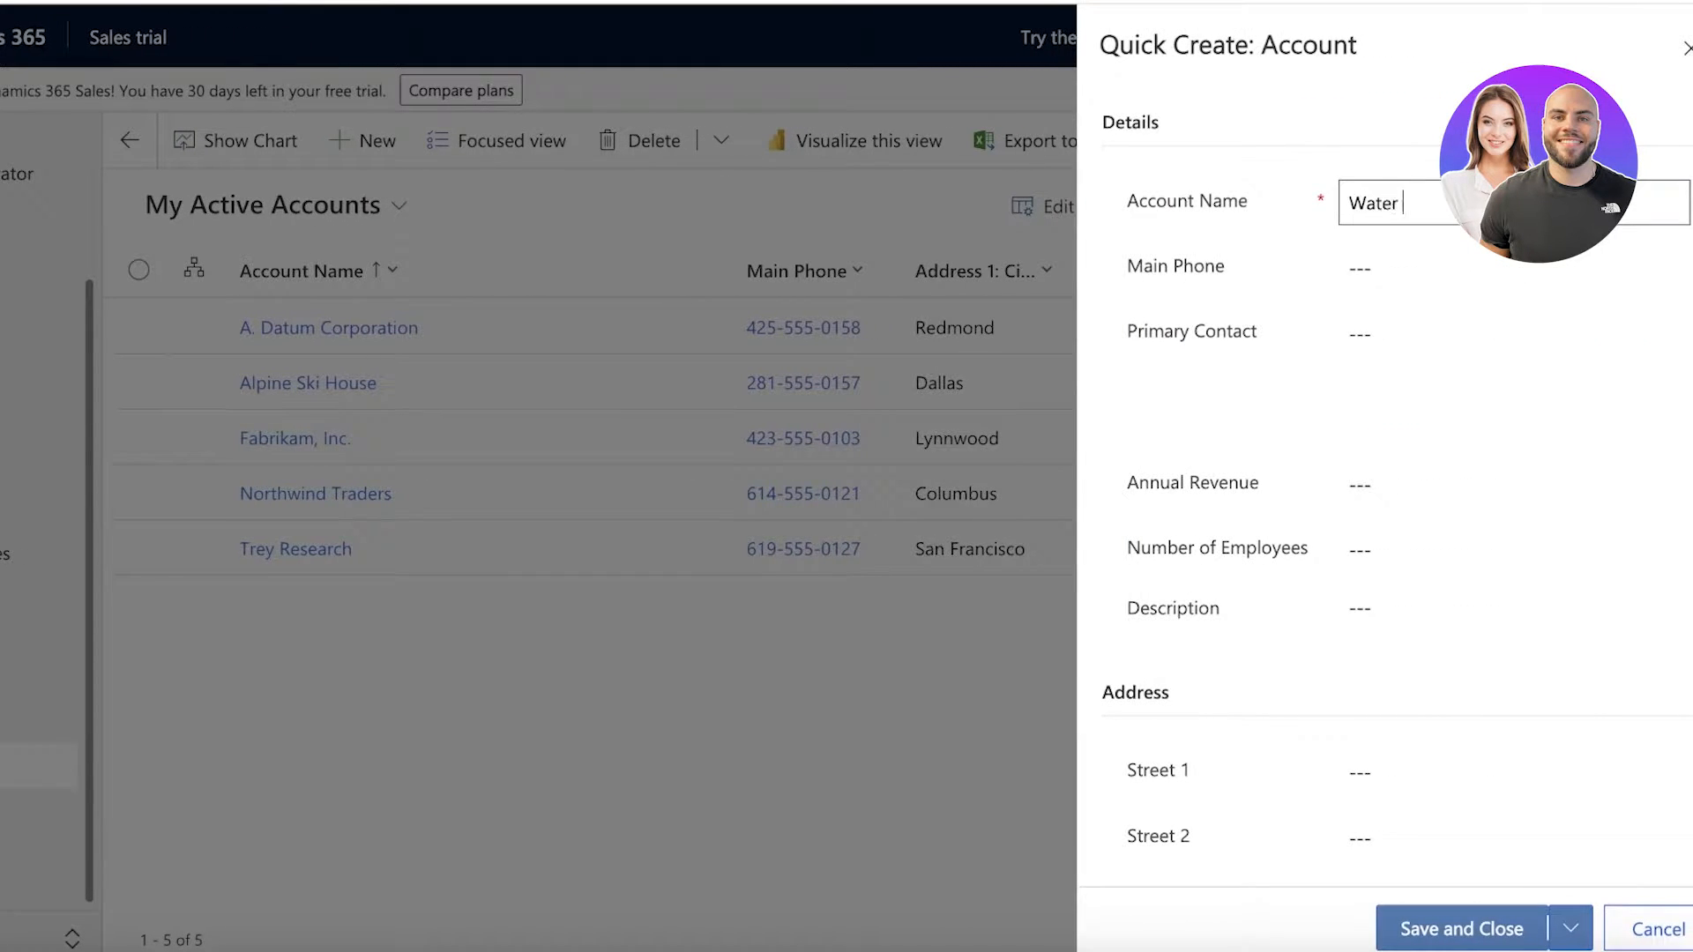
text(Bottle)
click(1534, 266)
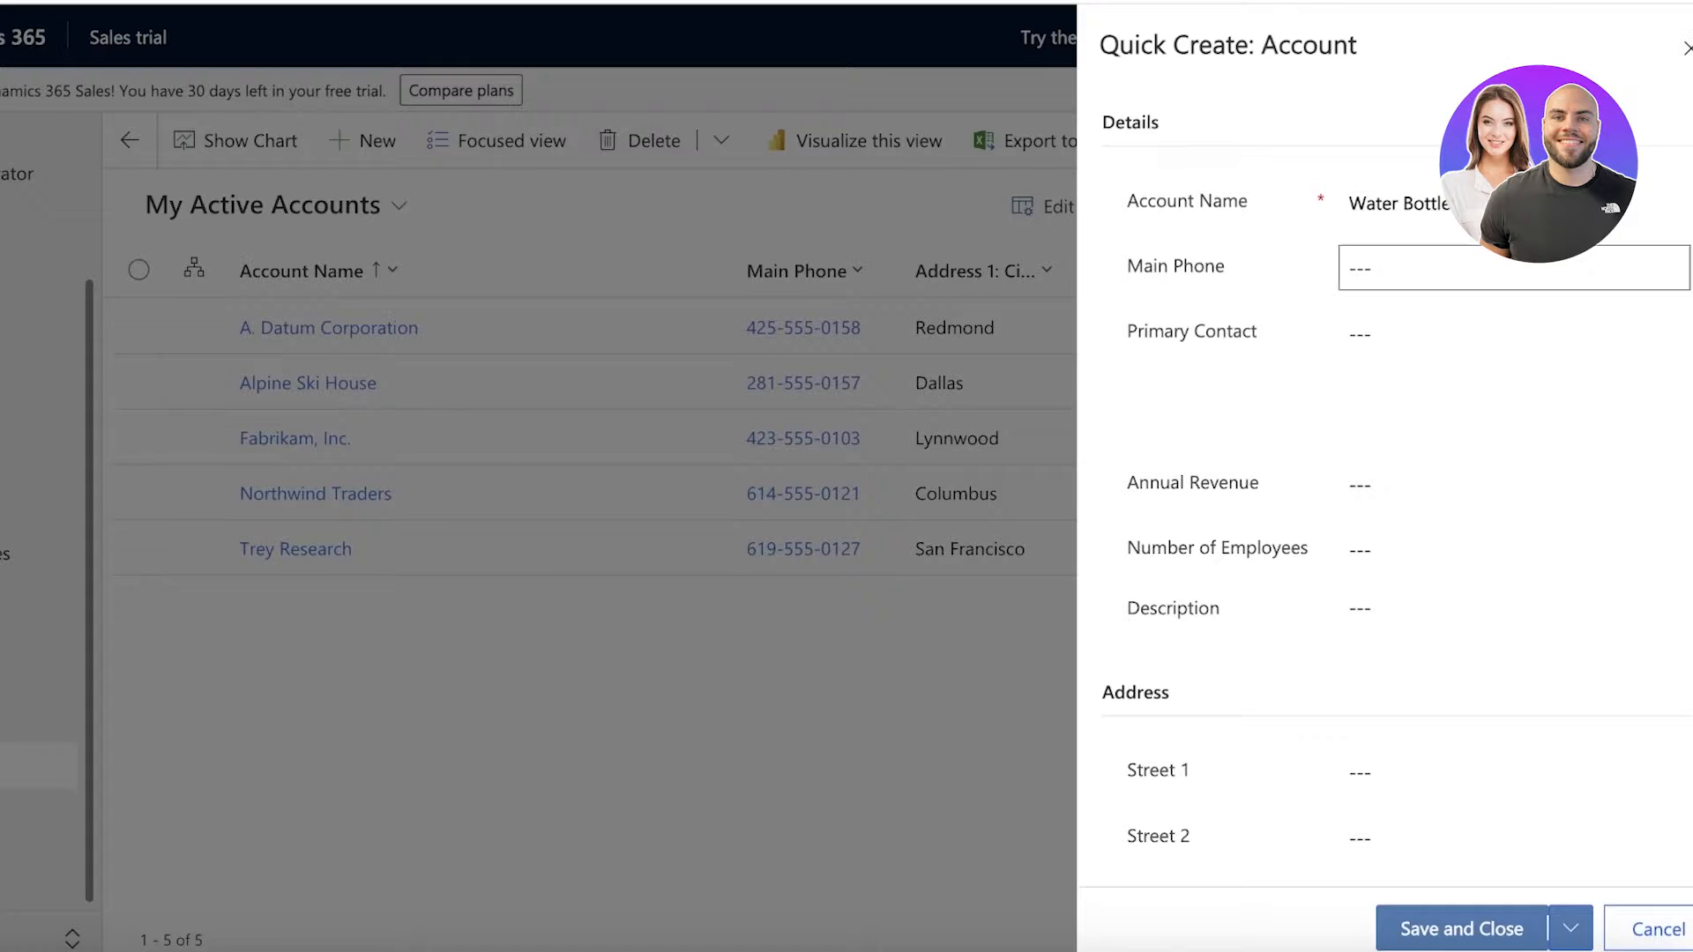
click(1490, 339)
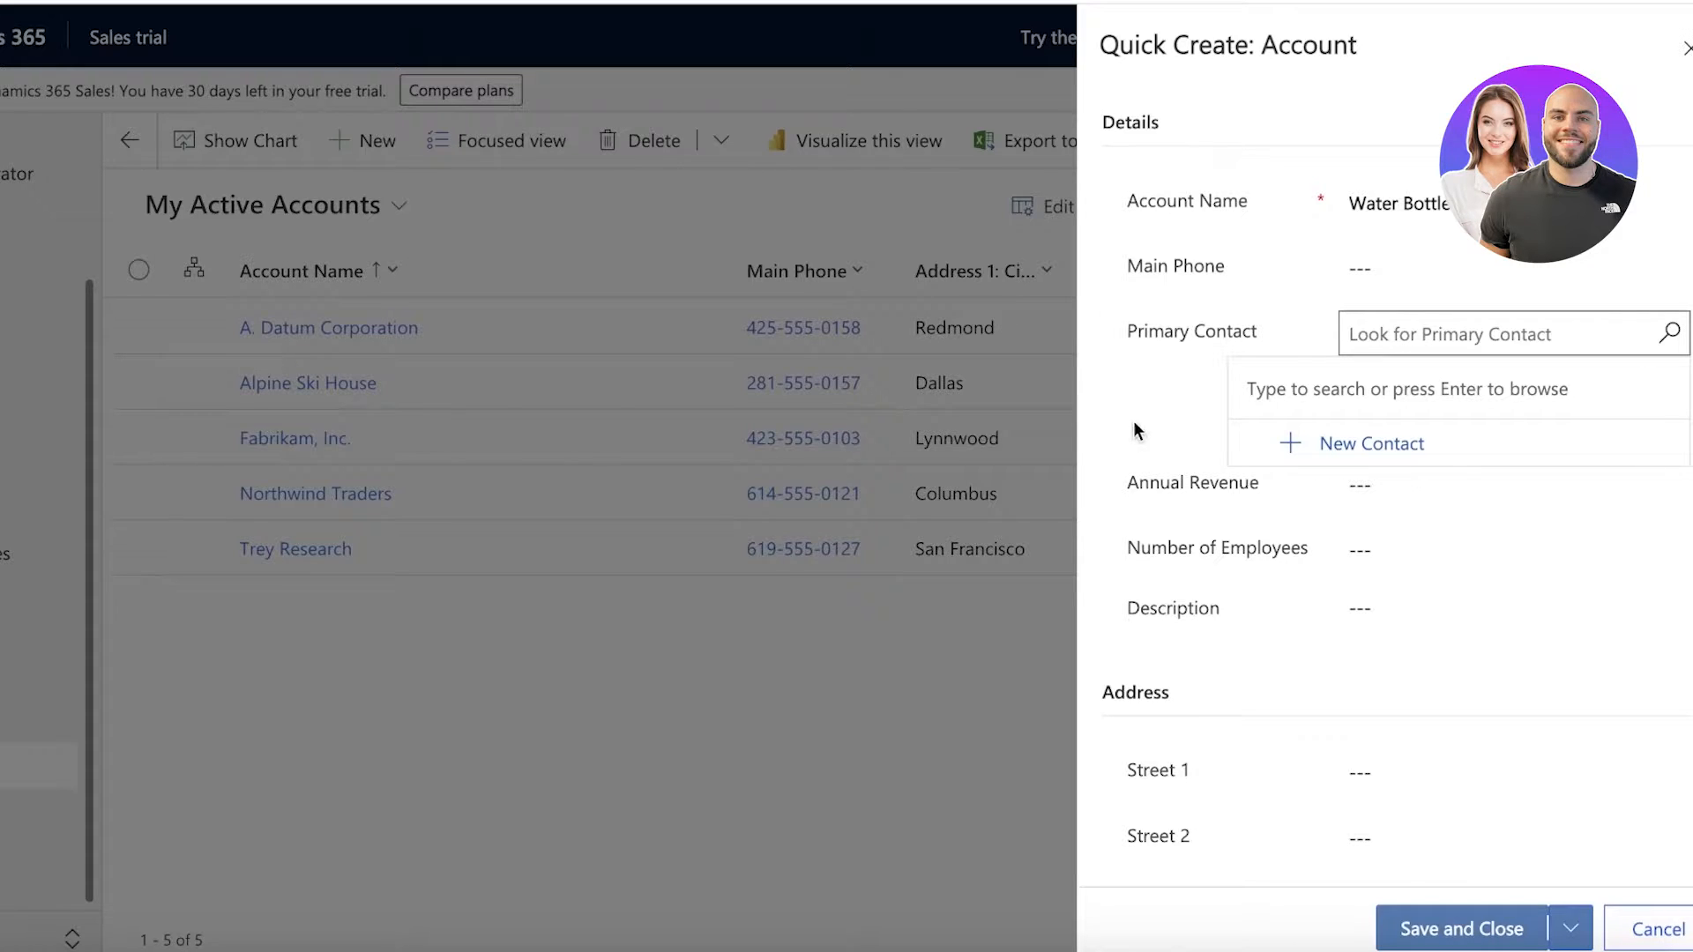
- Set the new account's annual revenue to 100000 and number of employees to 14, and save and close it
click(1344, 499)
text(100000)
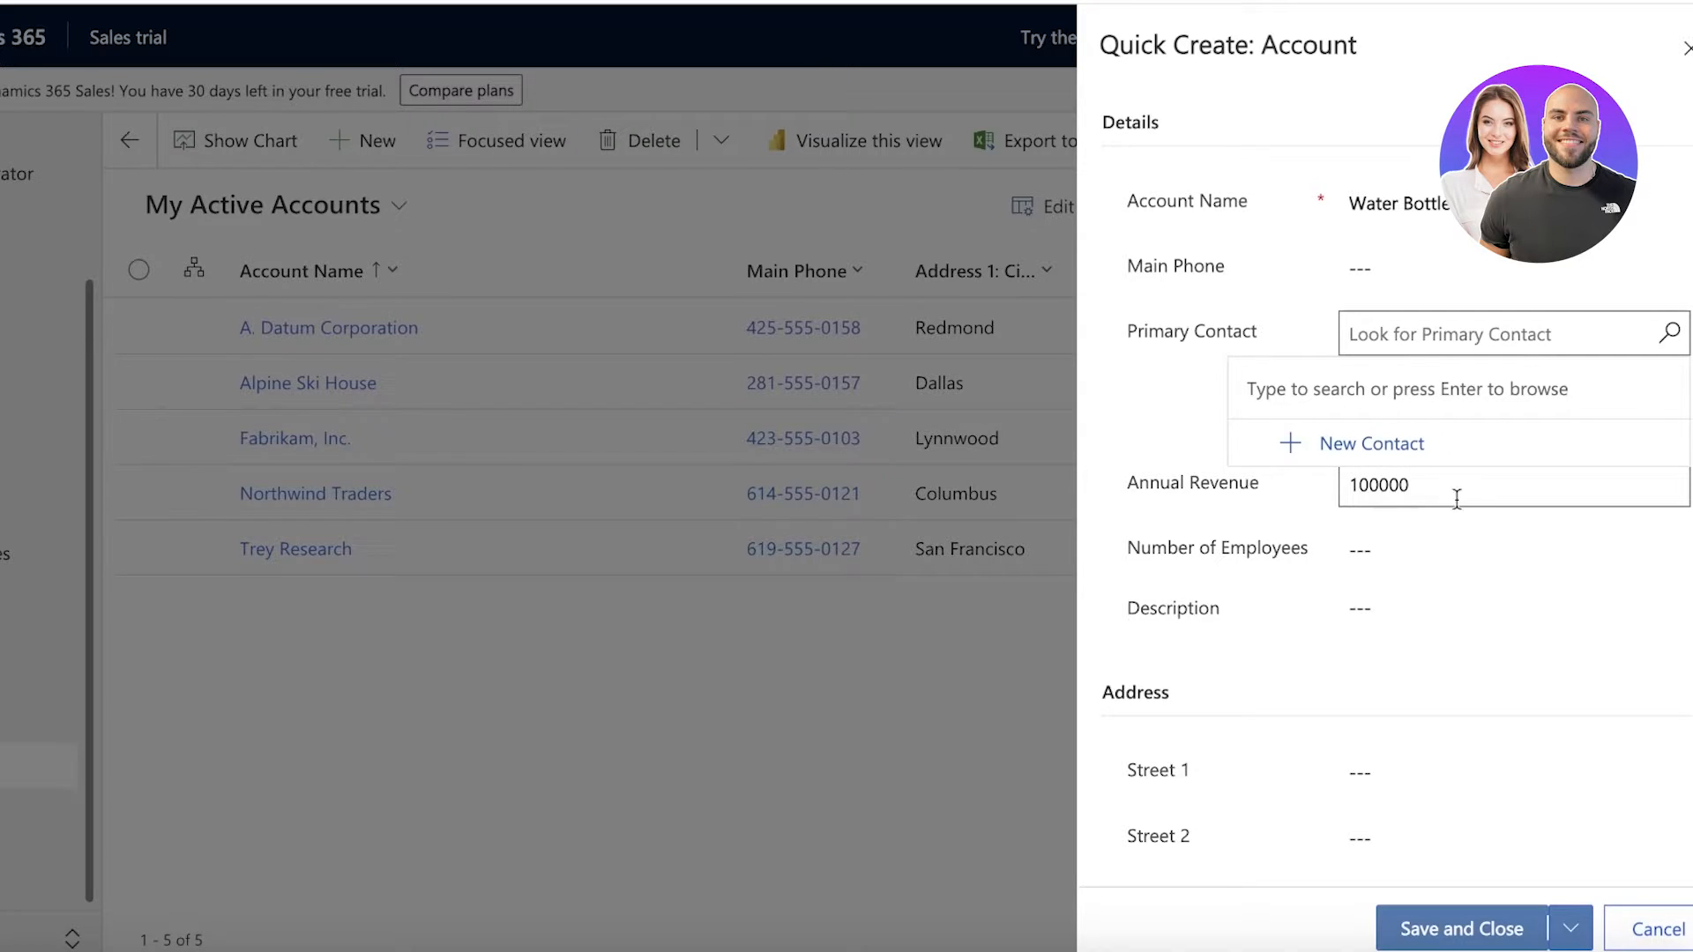
click(1499, 261)
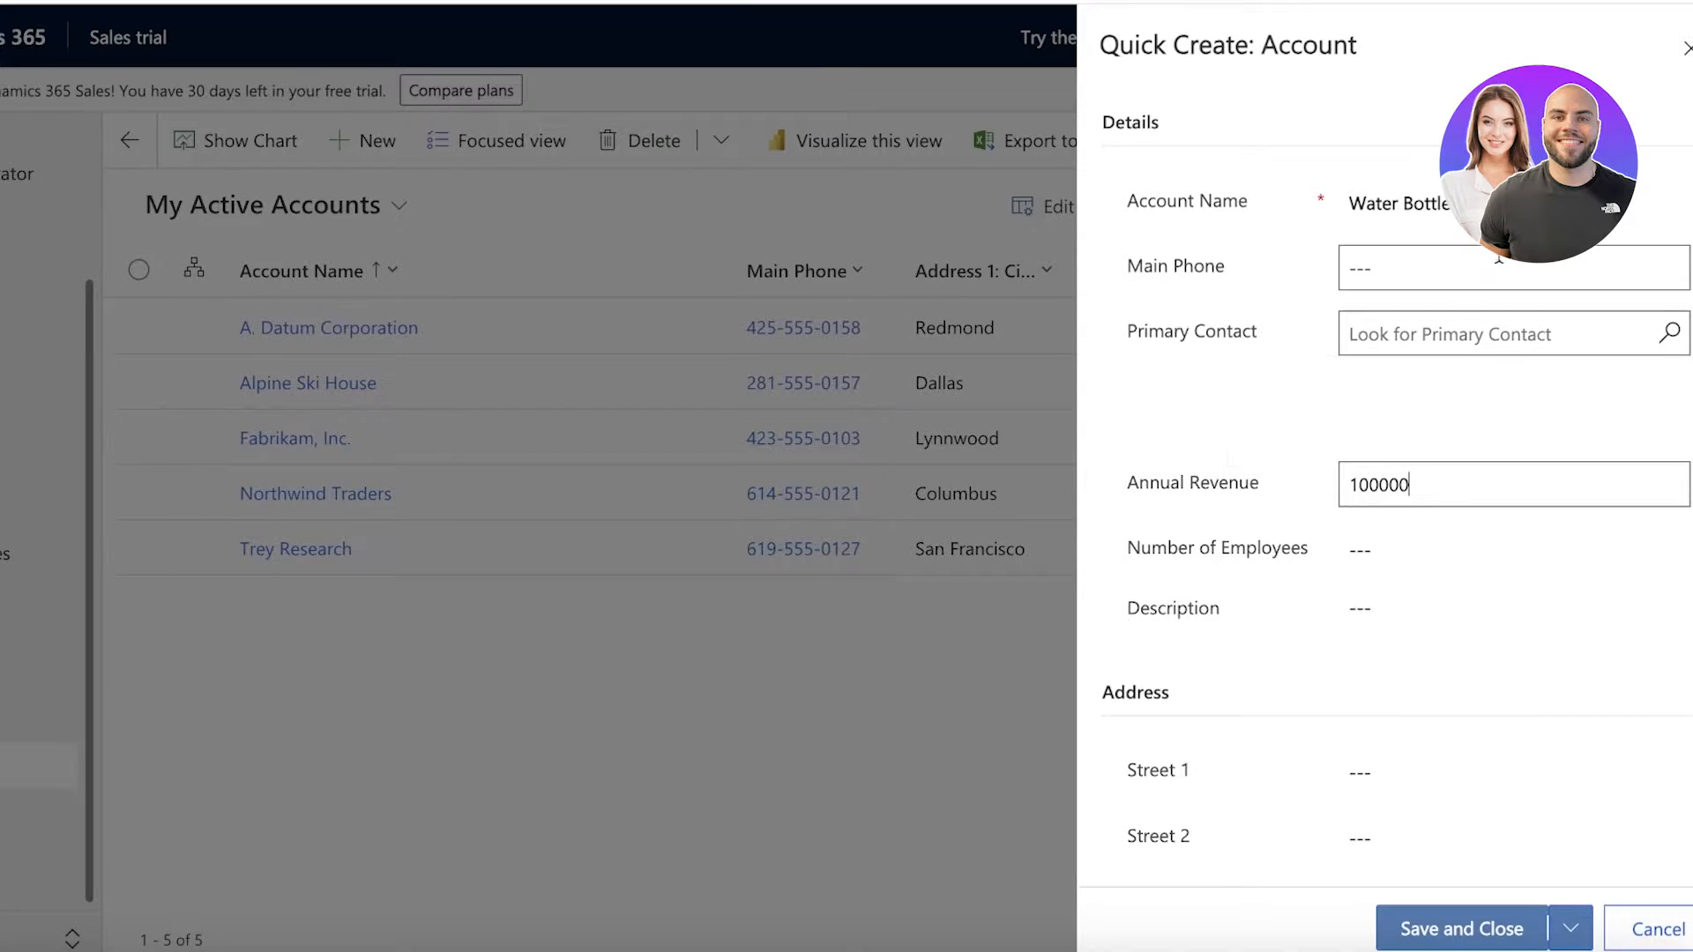
click(1262, 517)
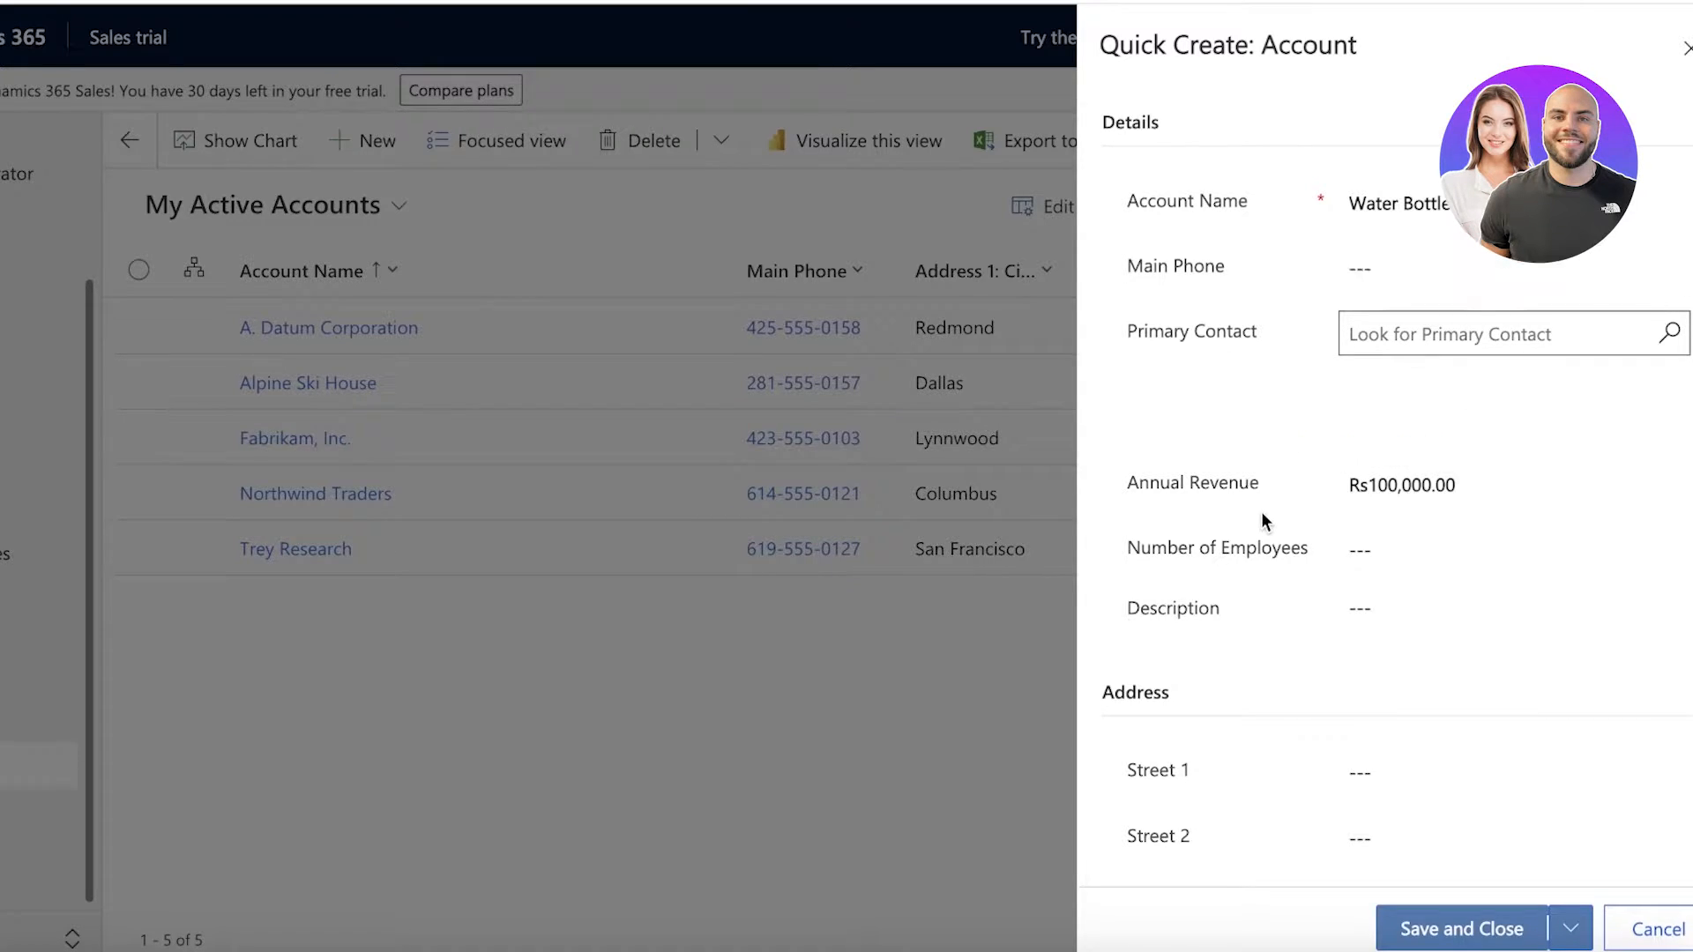
click(1472, 535)
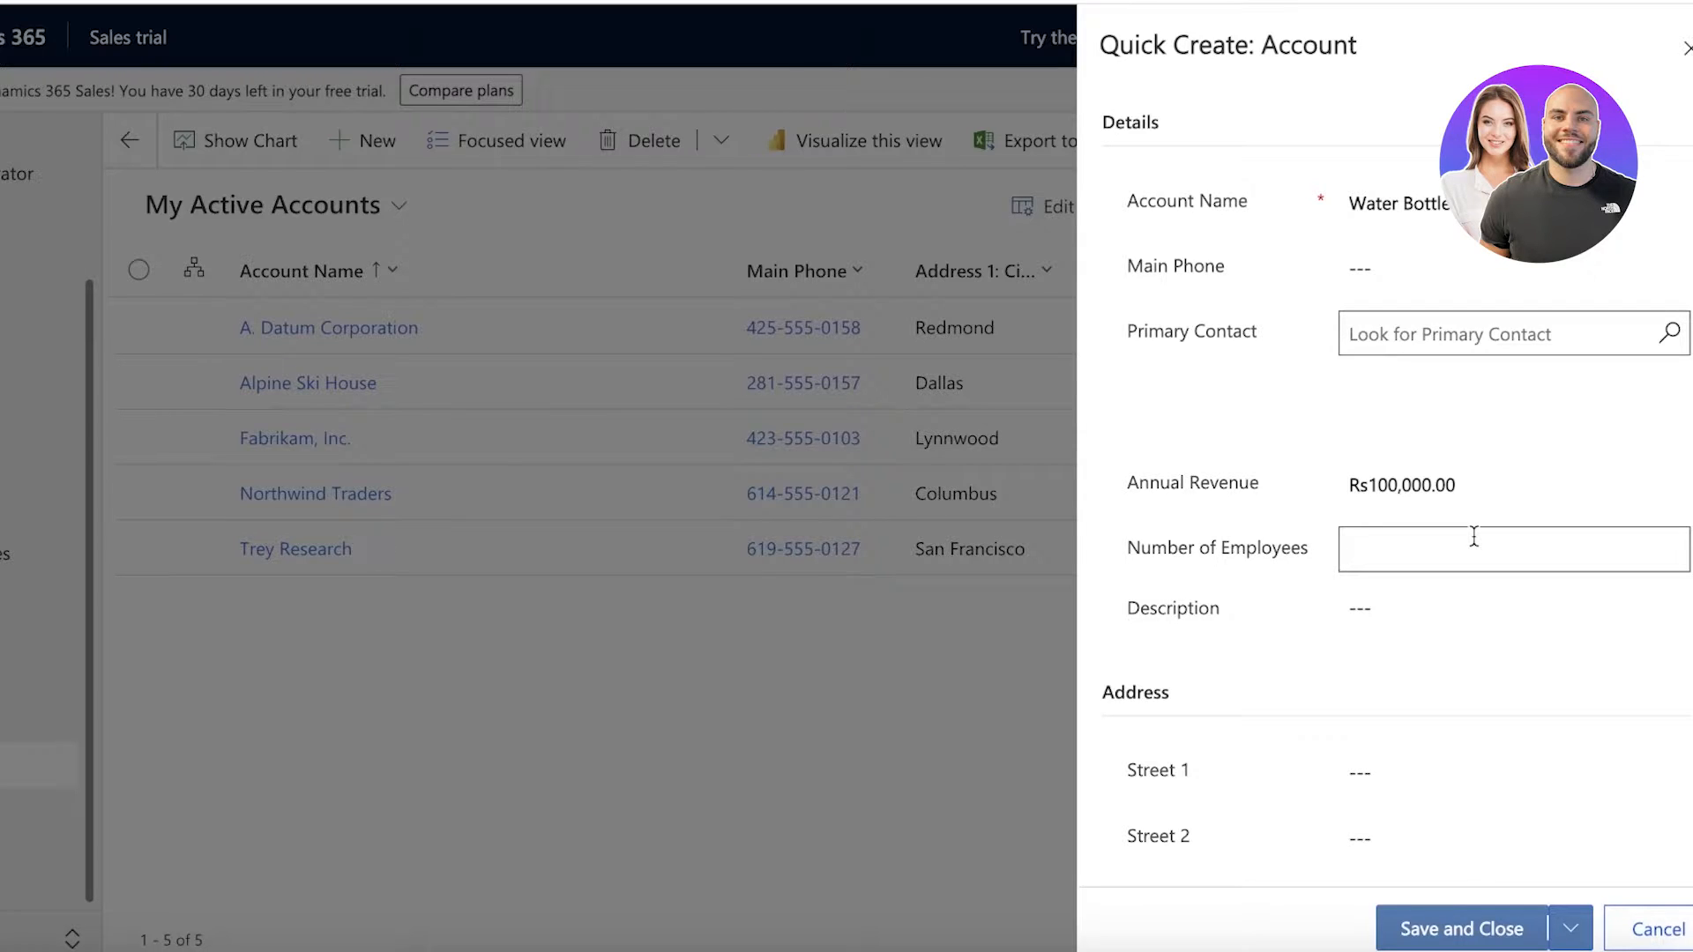
text(14)
click(1474, 619)
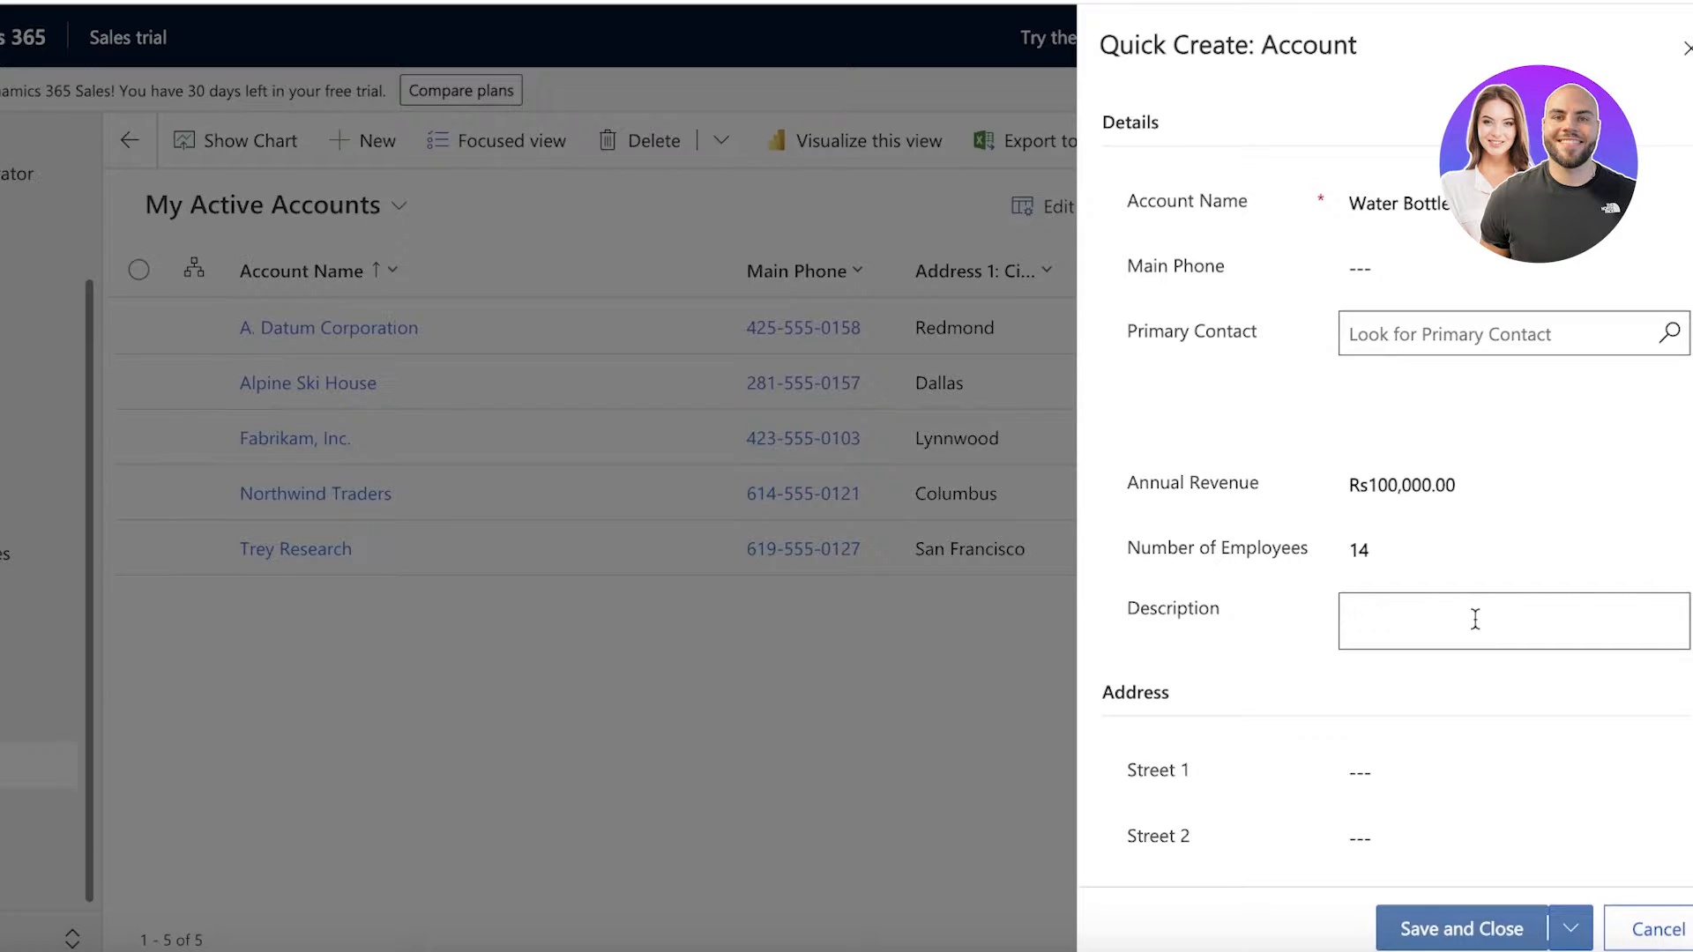
click(1464, 941)
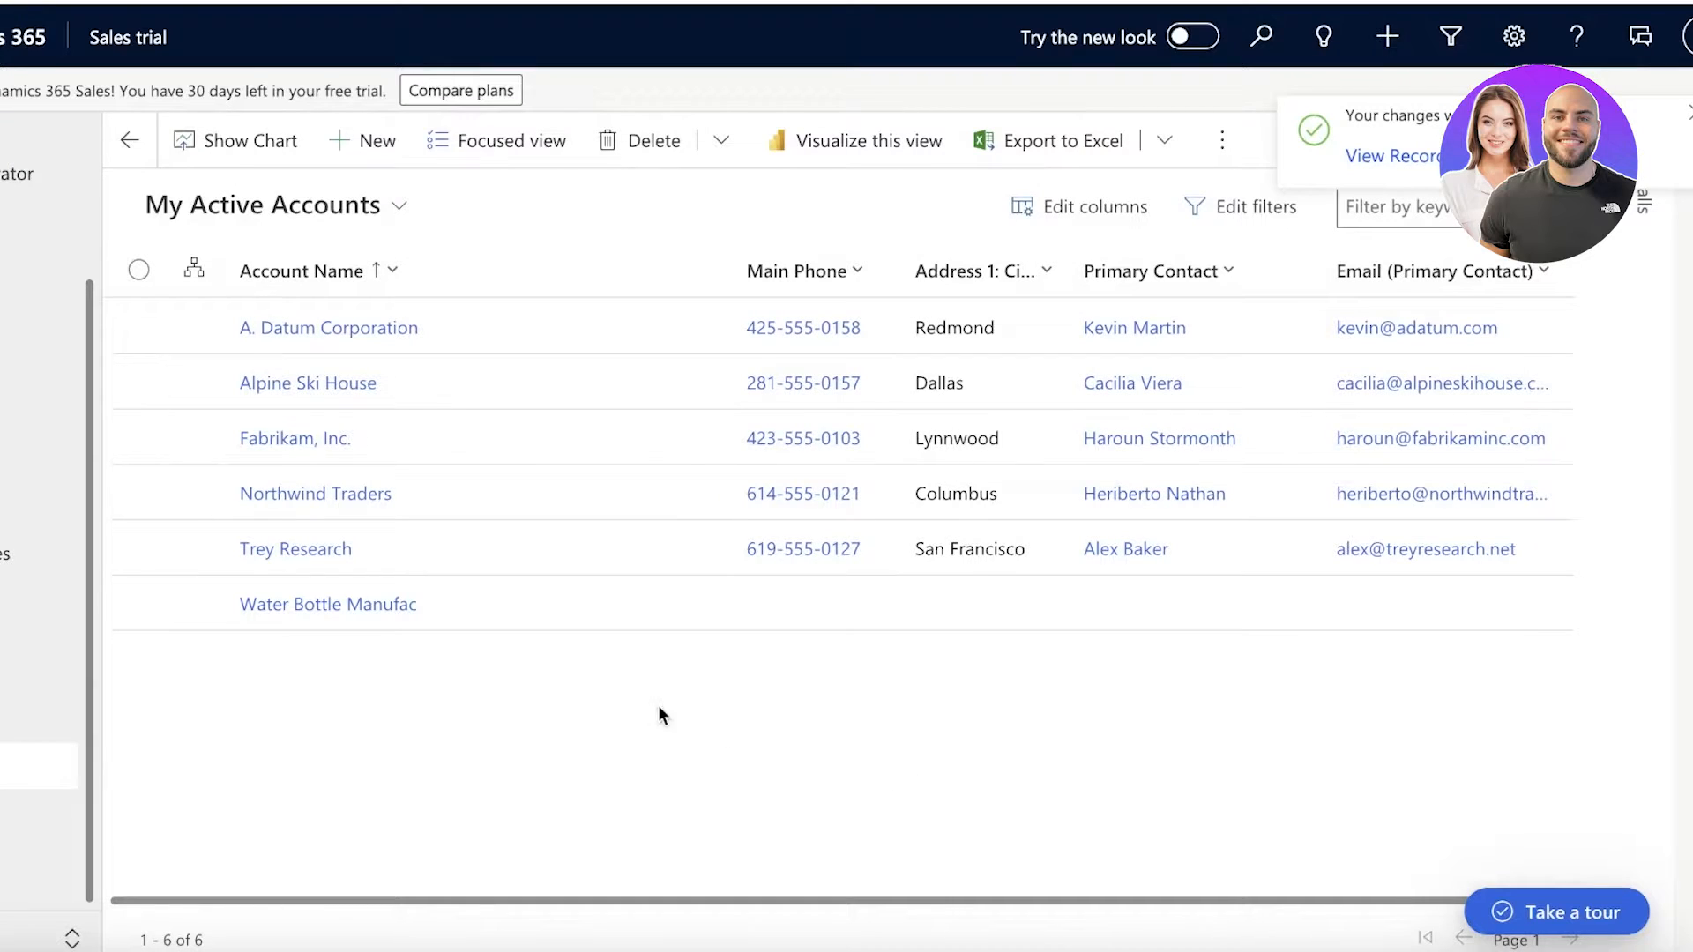
- Open the Water Bottle Manufac account record and review the account information fields on its summary
click(366, 605)
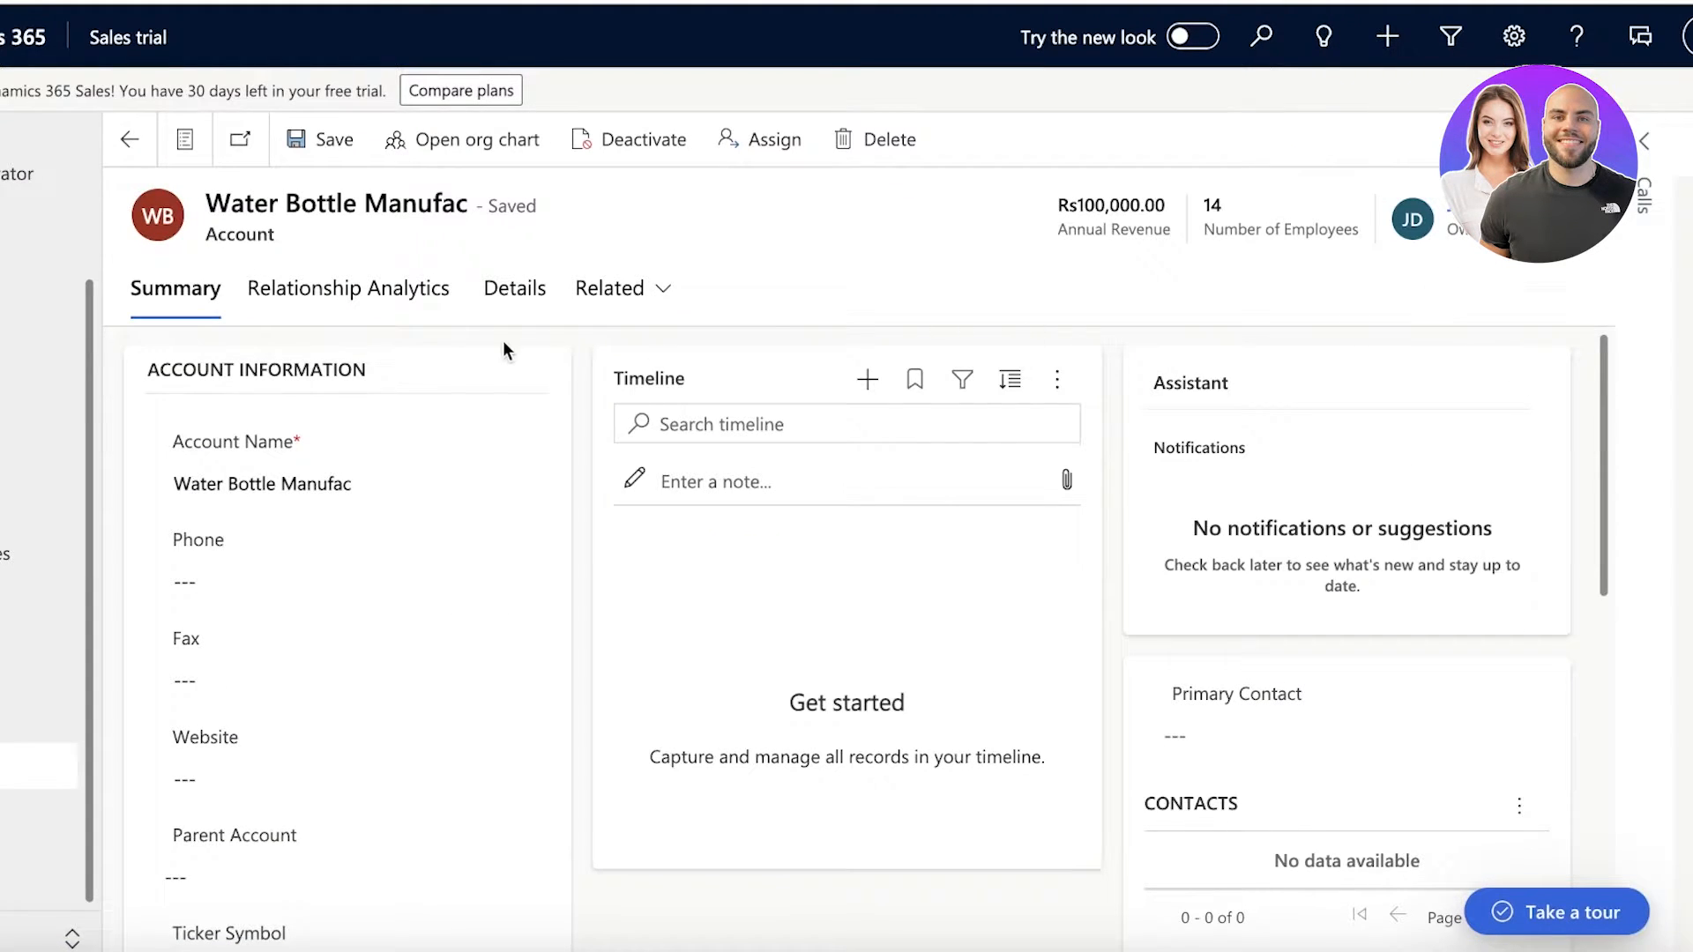
scroll(177, 653, down, 3)
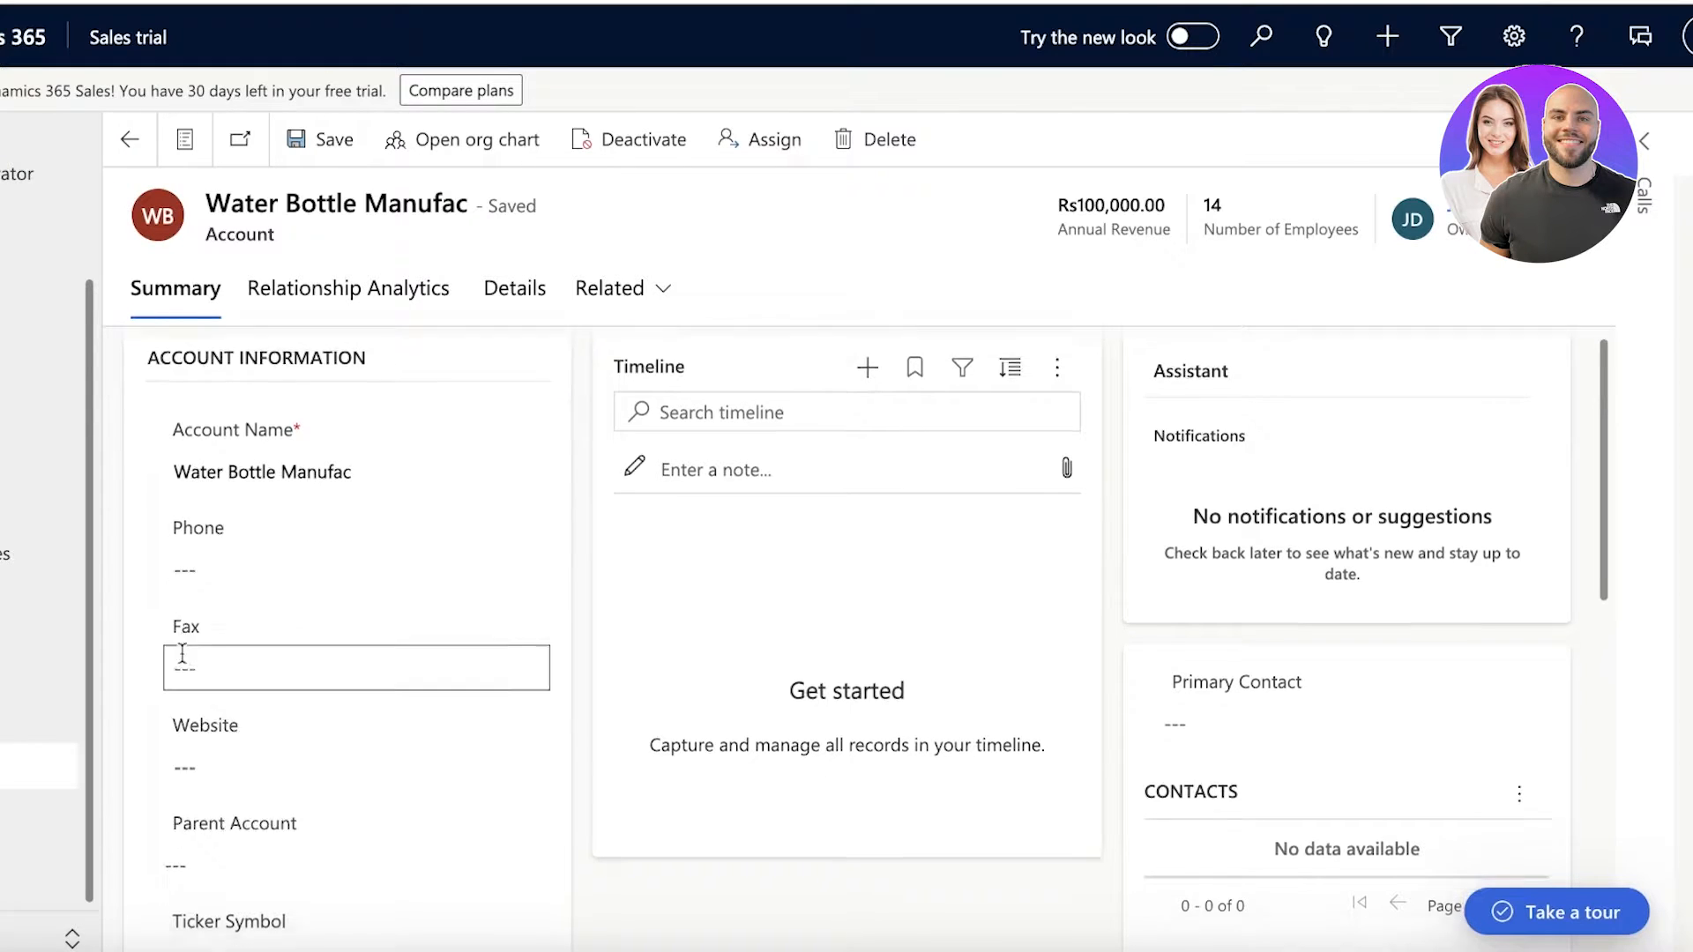
scroll(240, 539, down, 2)
scroll(219, 671, up, 6)
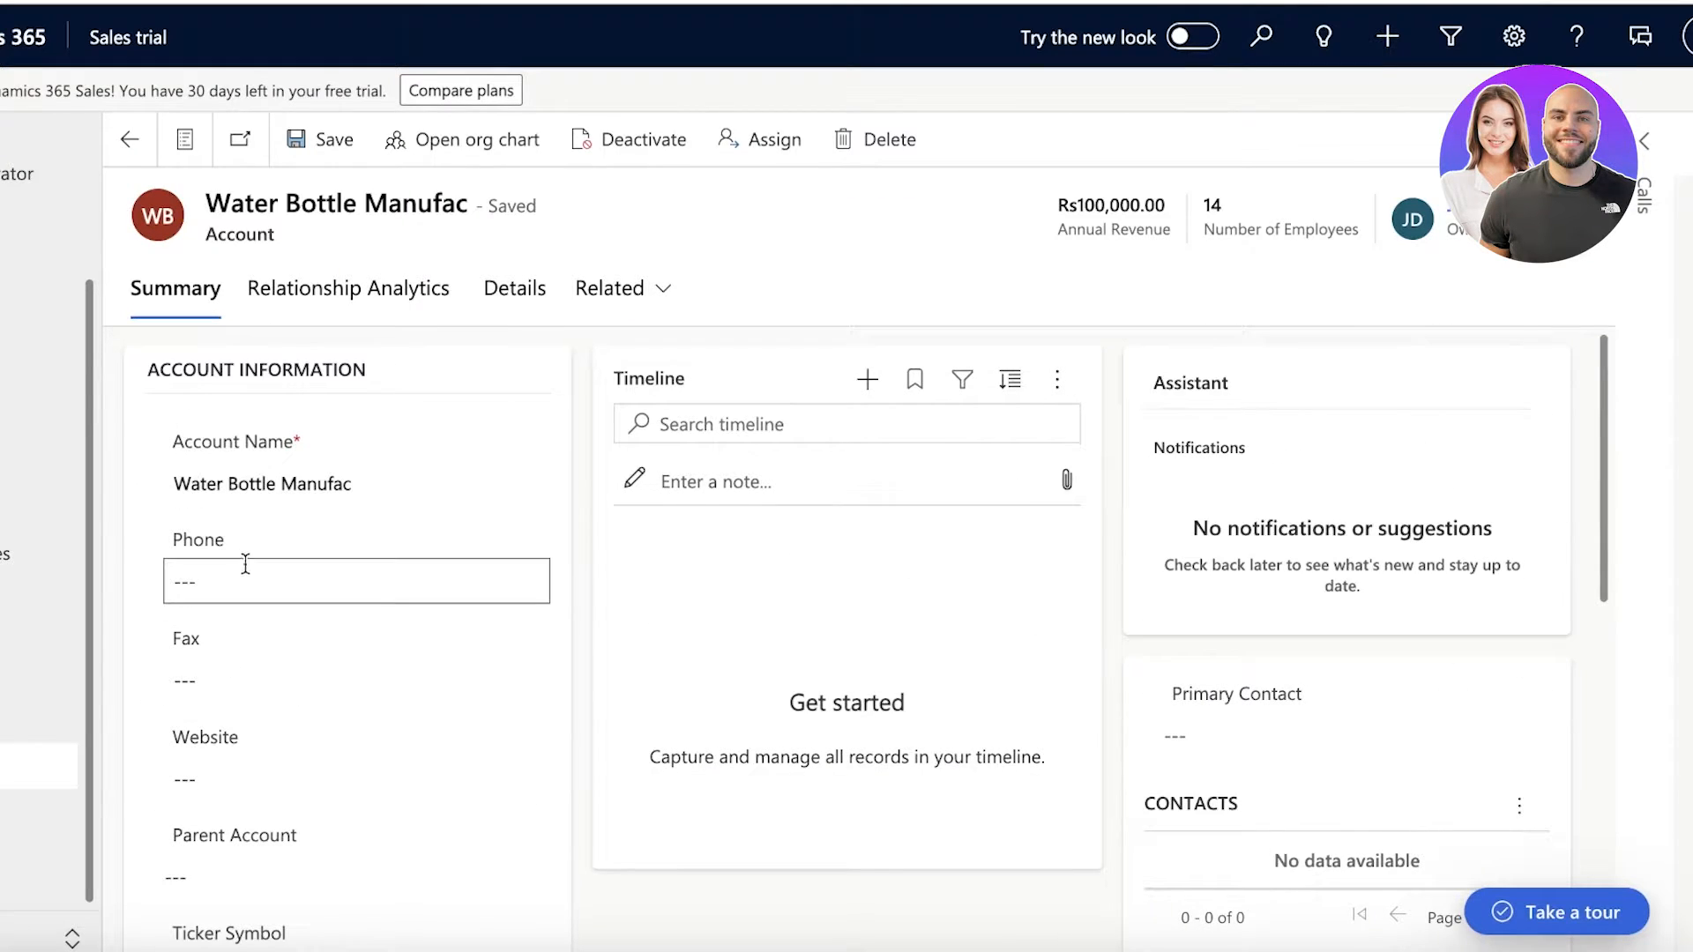
scroll(251, 670, down, 2)
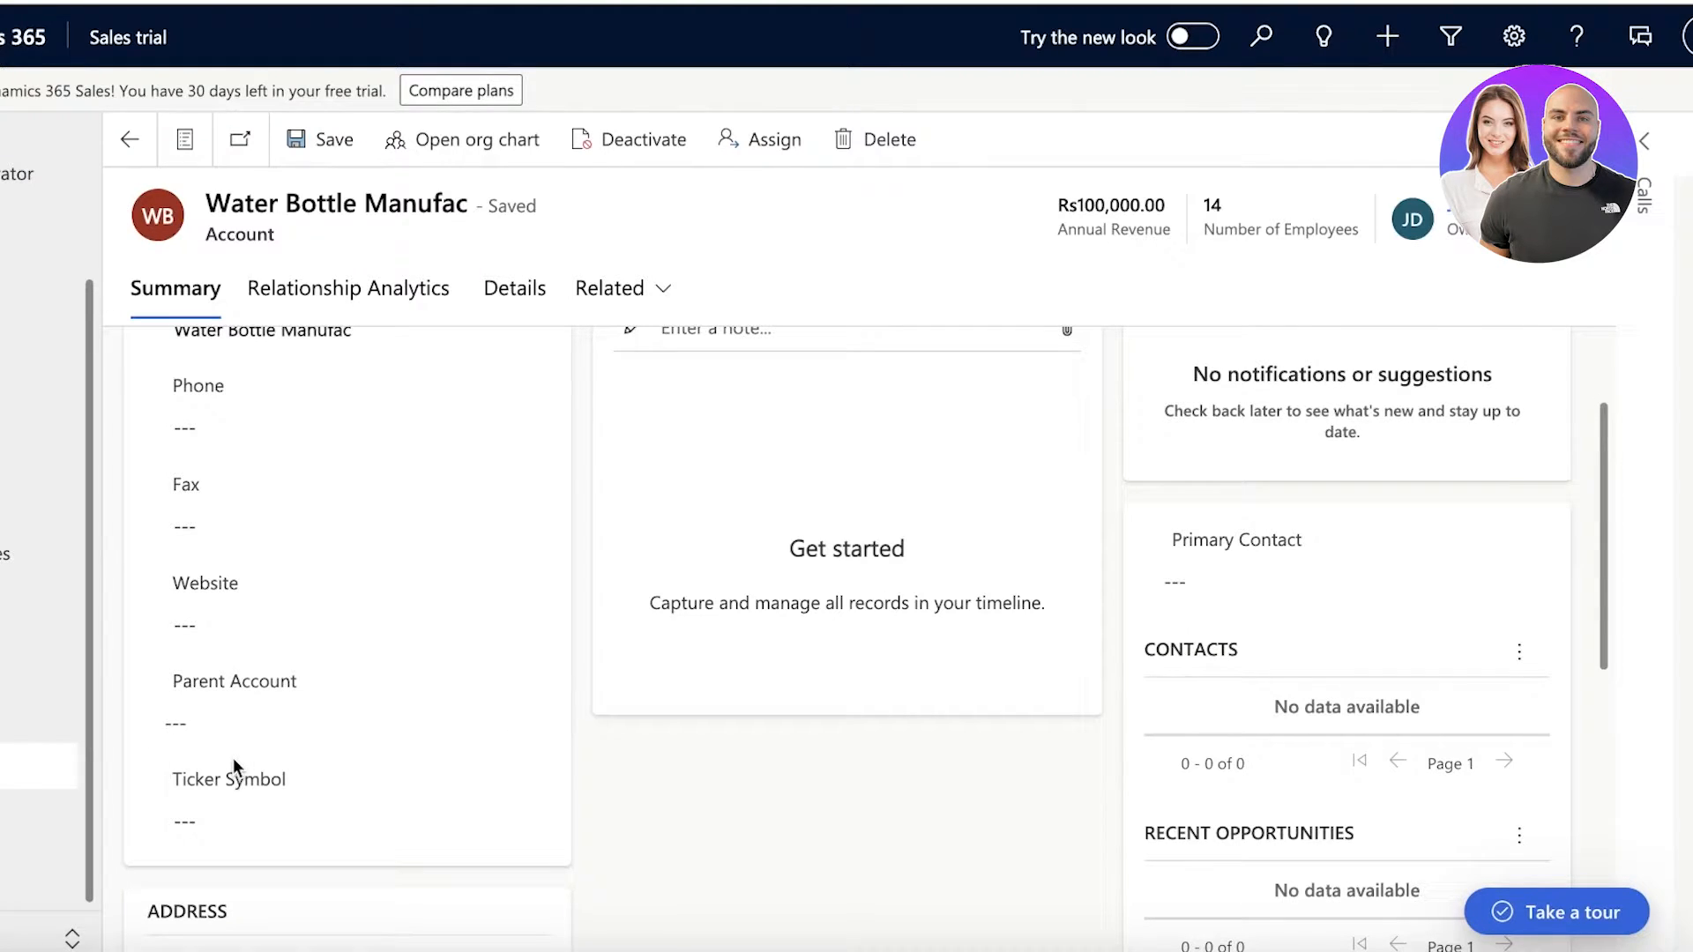
- Check the Parent Account lookup's suggestions and the ticker and address fields on the account summary
click(248, 707)
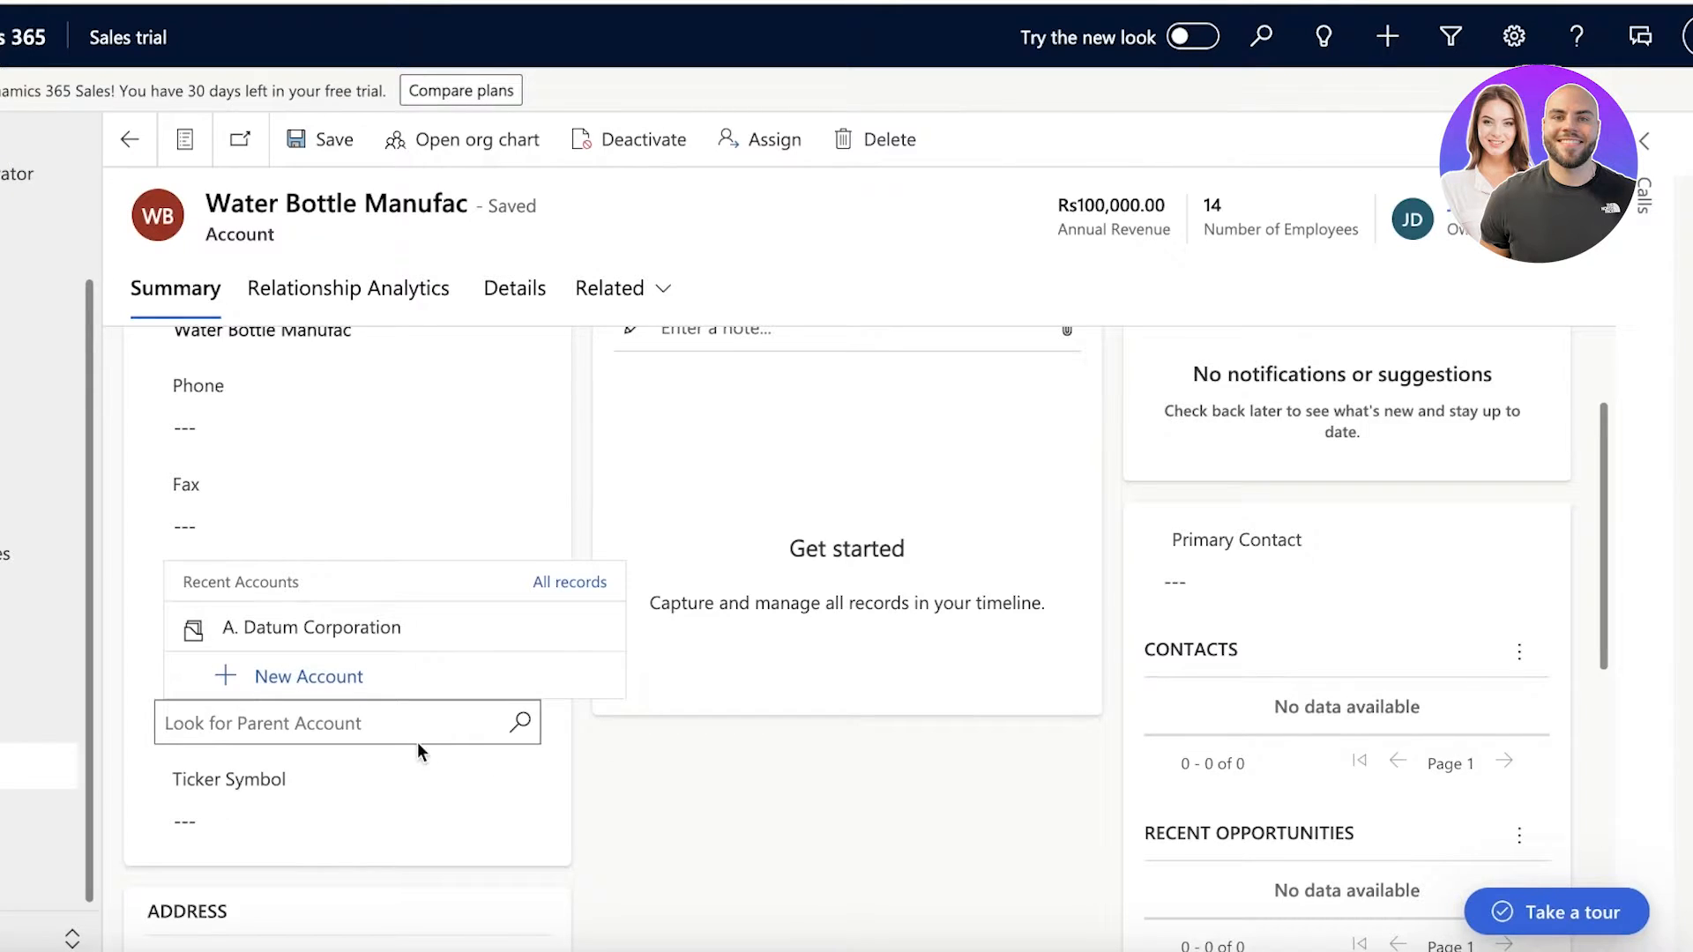
click(218, 804)
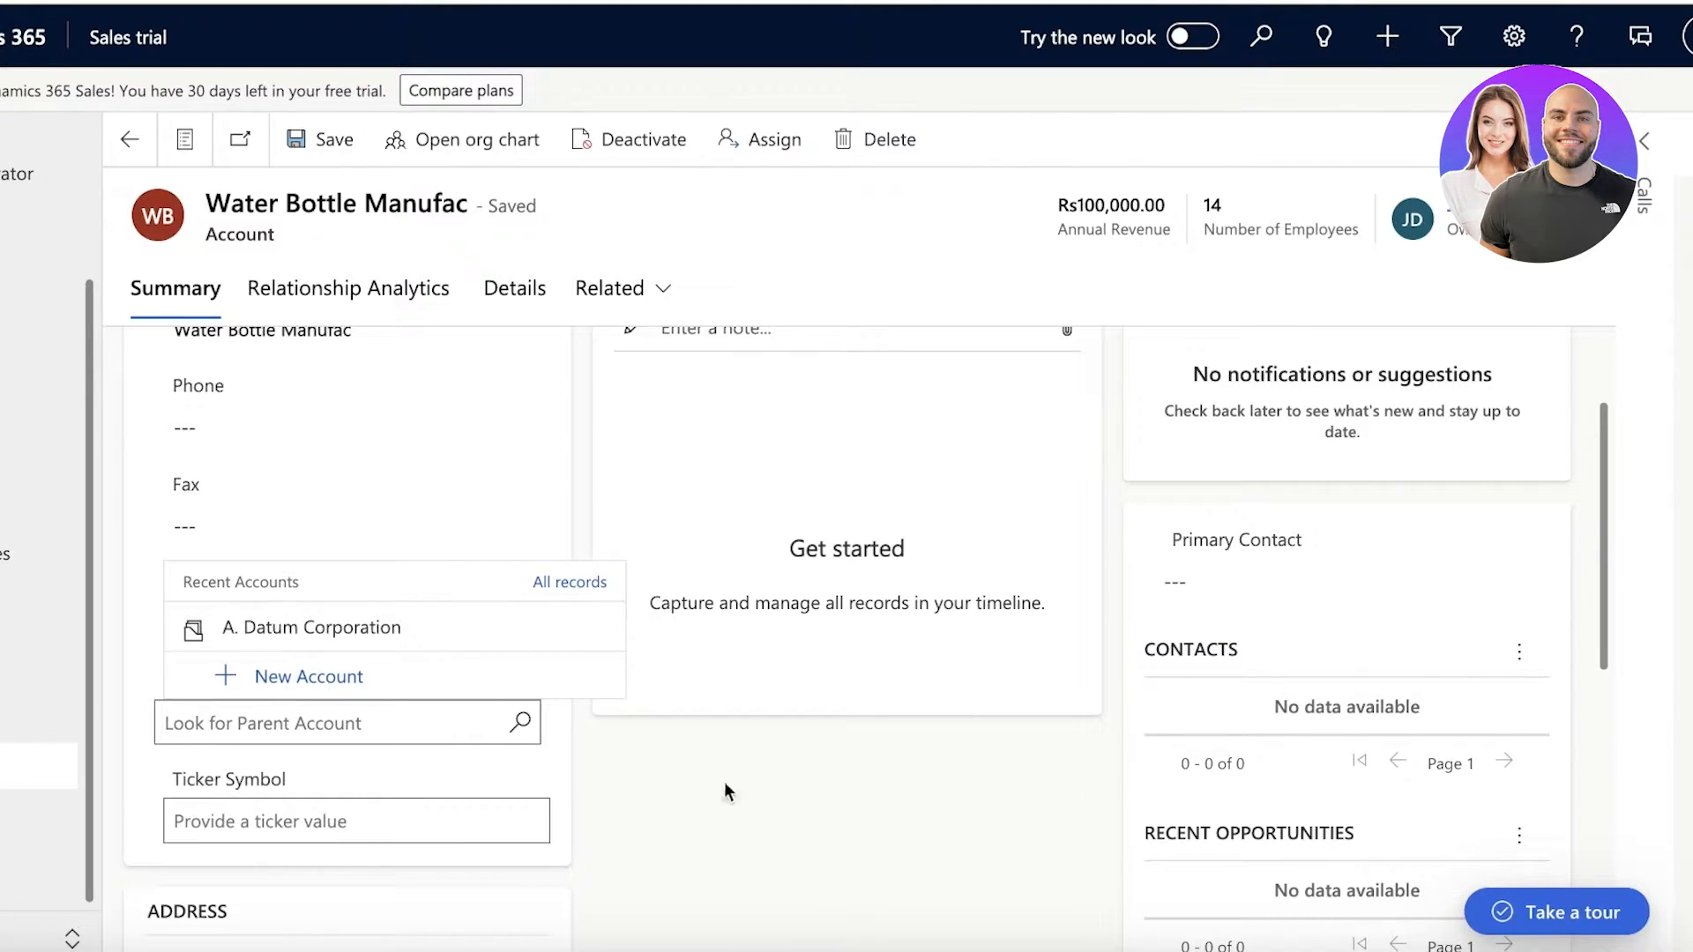
scroll(726, 790, down, 5)
scroll(748, 786, up, 6)
click(335, 670)
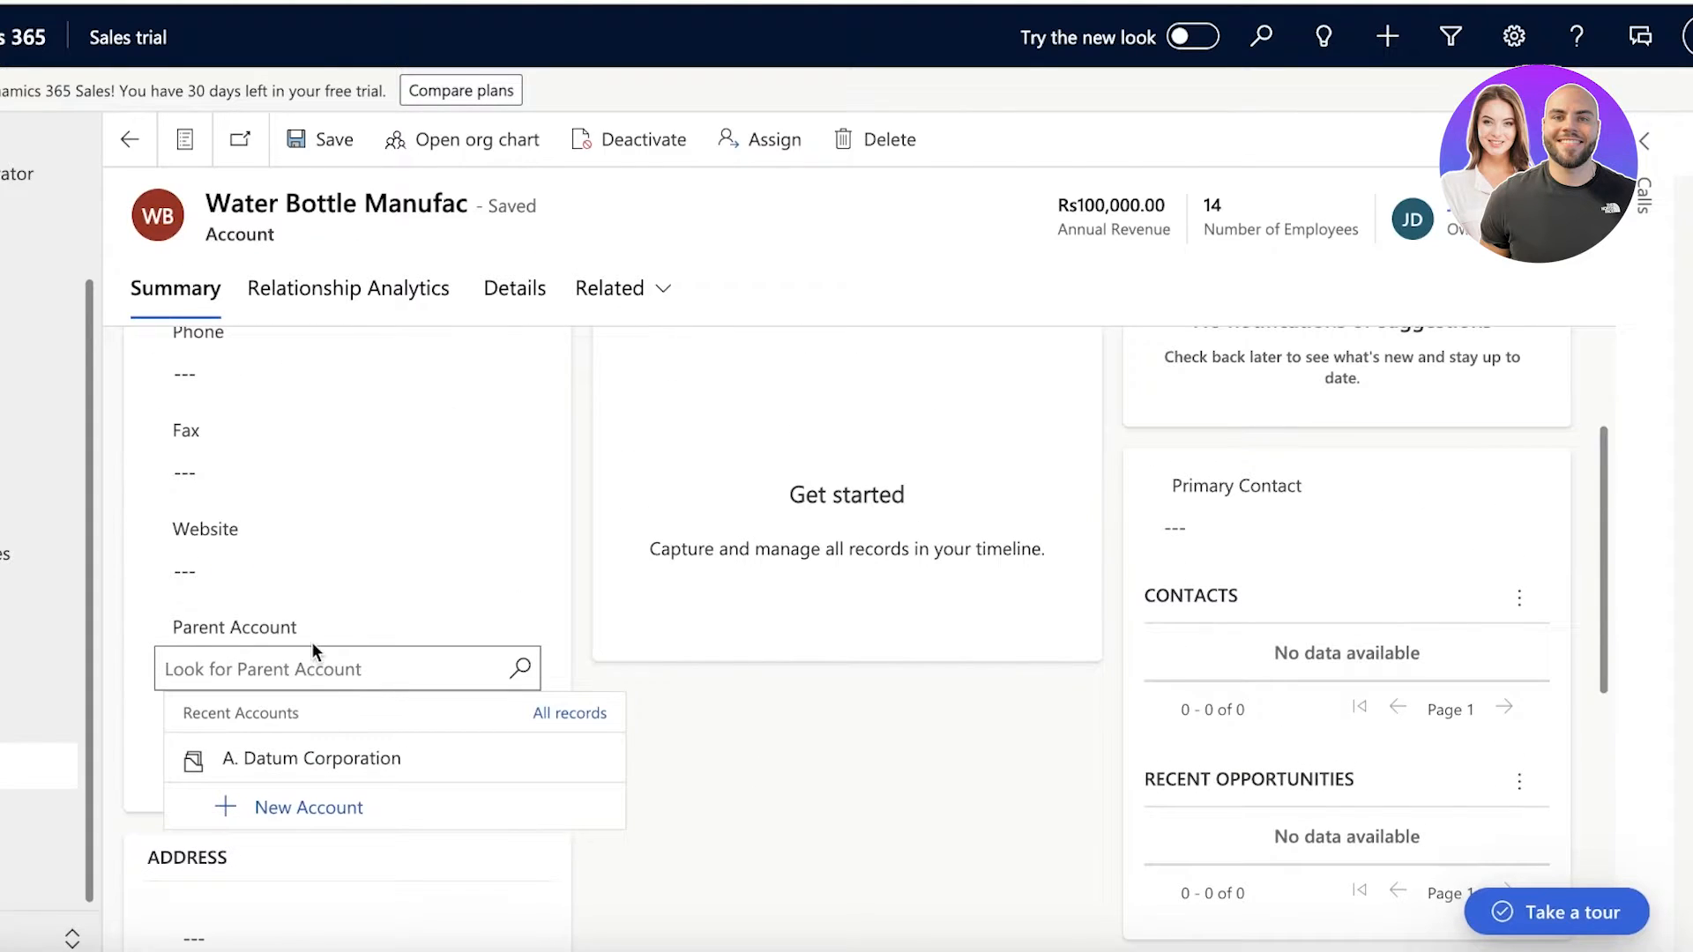
scroll(456, 917, down, 3)
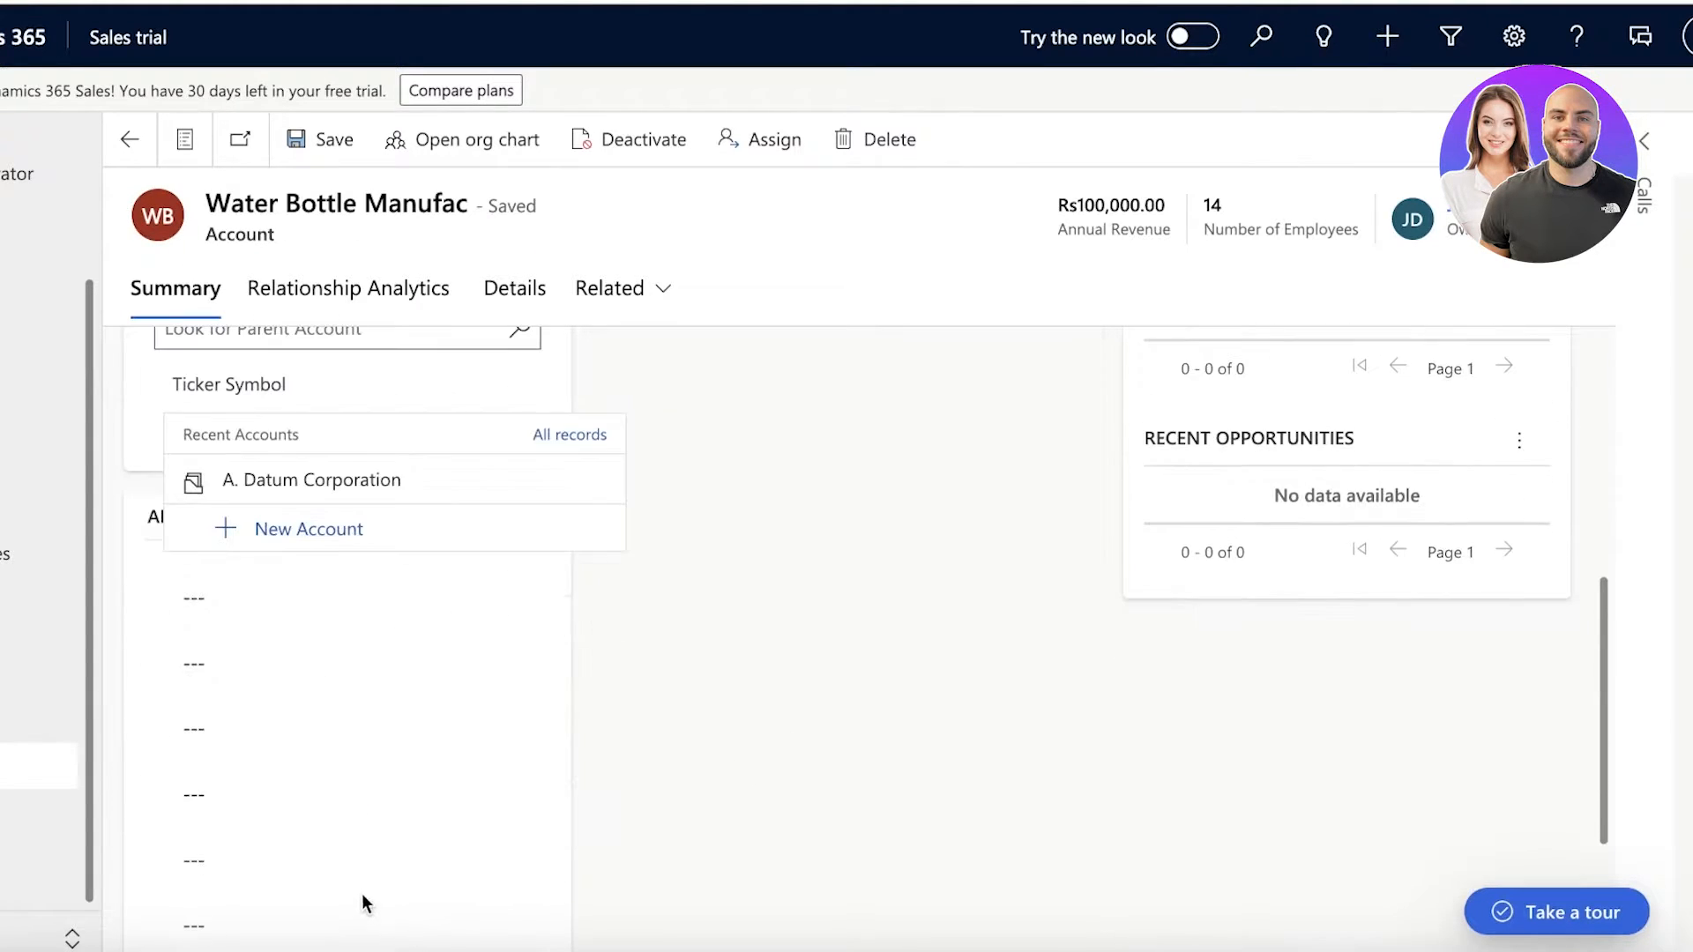
- Set the account's ticker symbol to POP and save the Water Bottle Manufac record
click(269, 441)
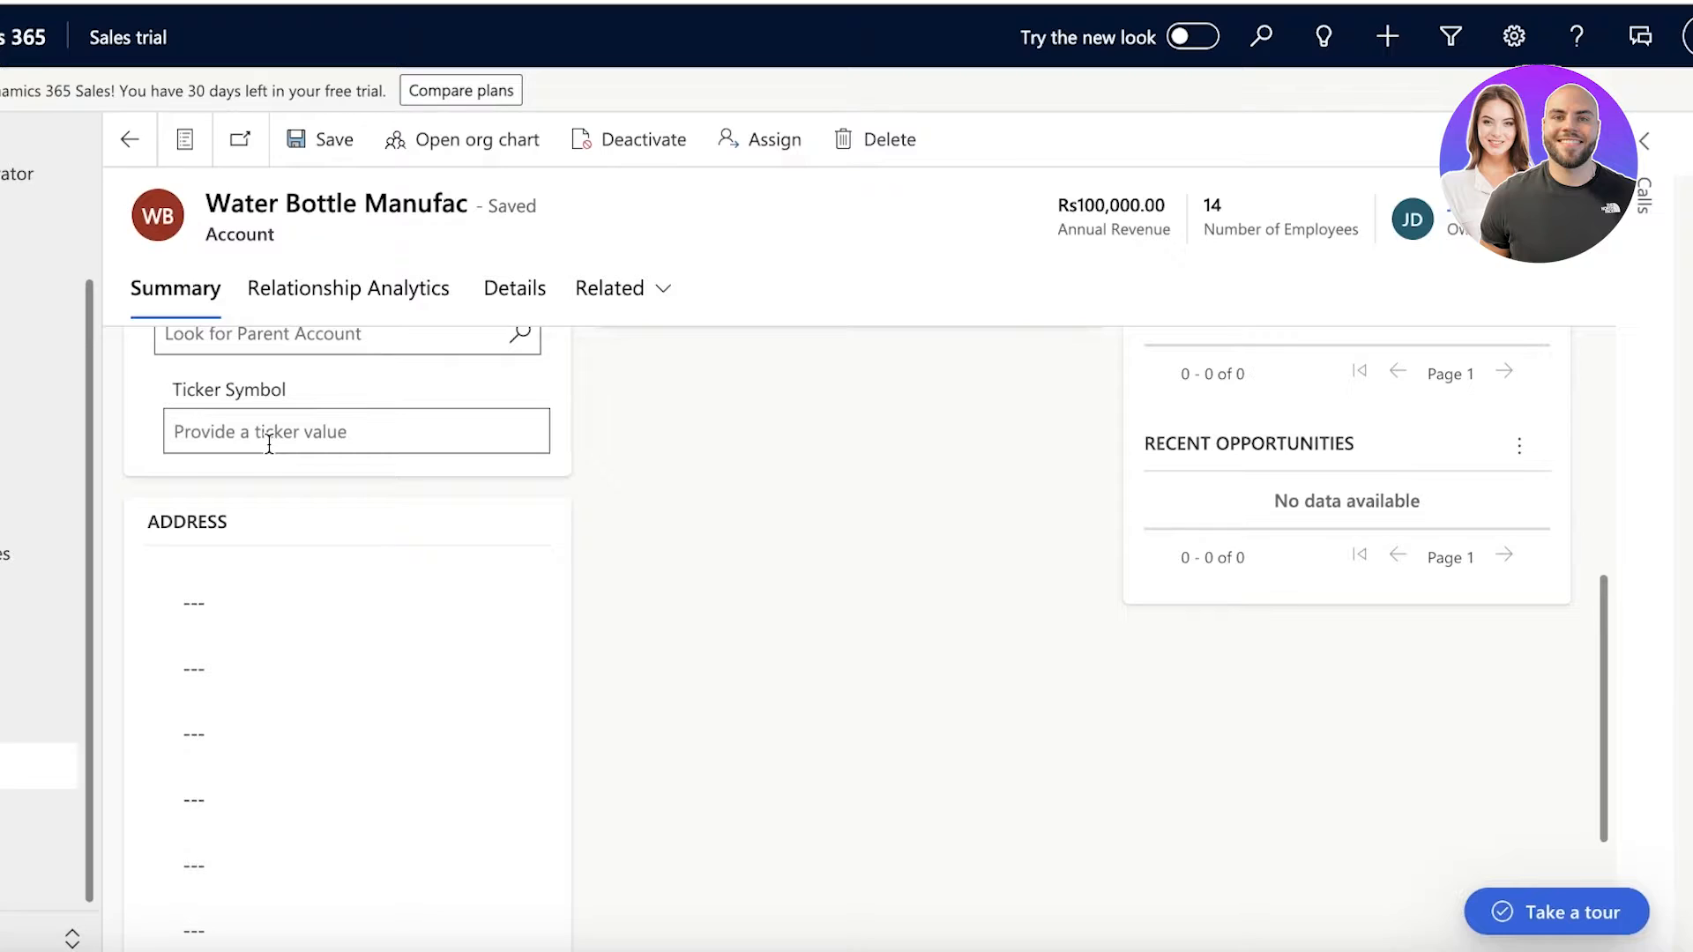
text(A)
key(BackSpace)
text(POP)
click(279, 565)
scroll(427, 570, down, 3)
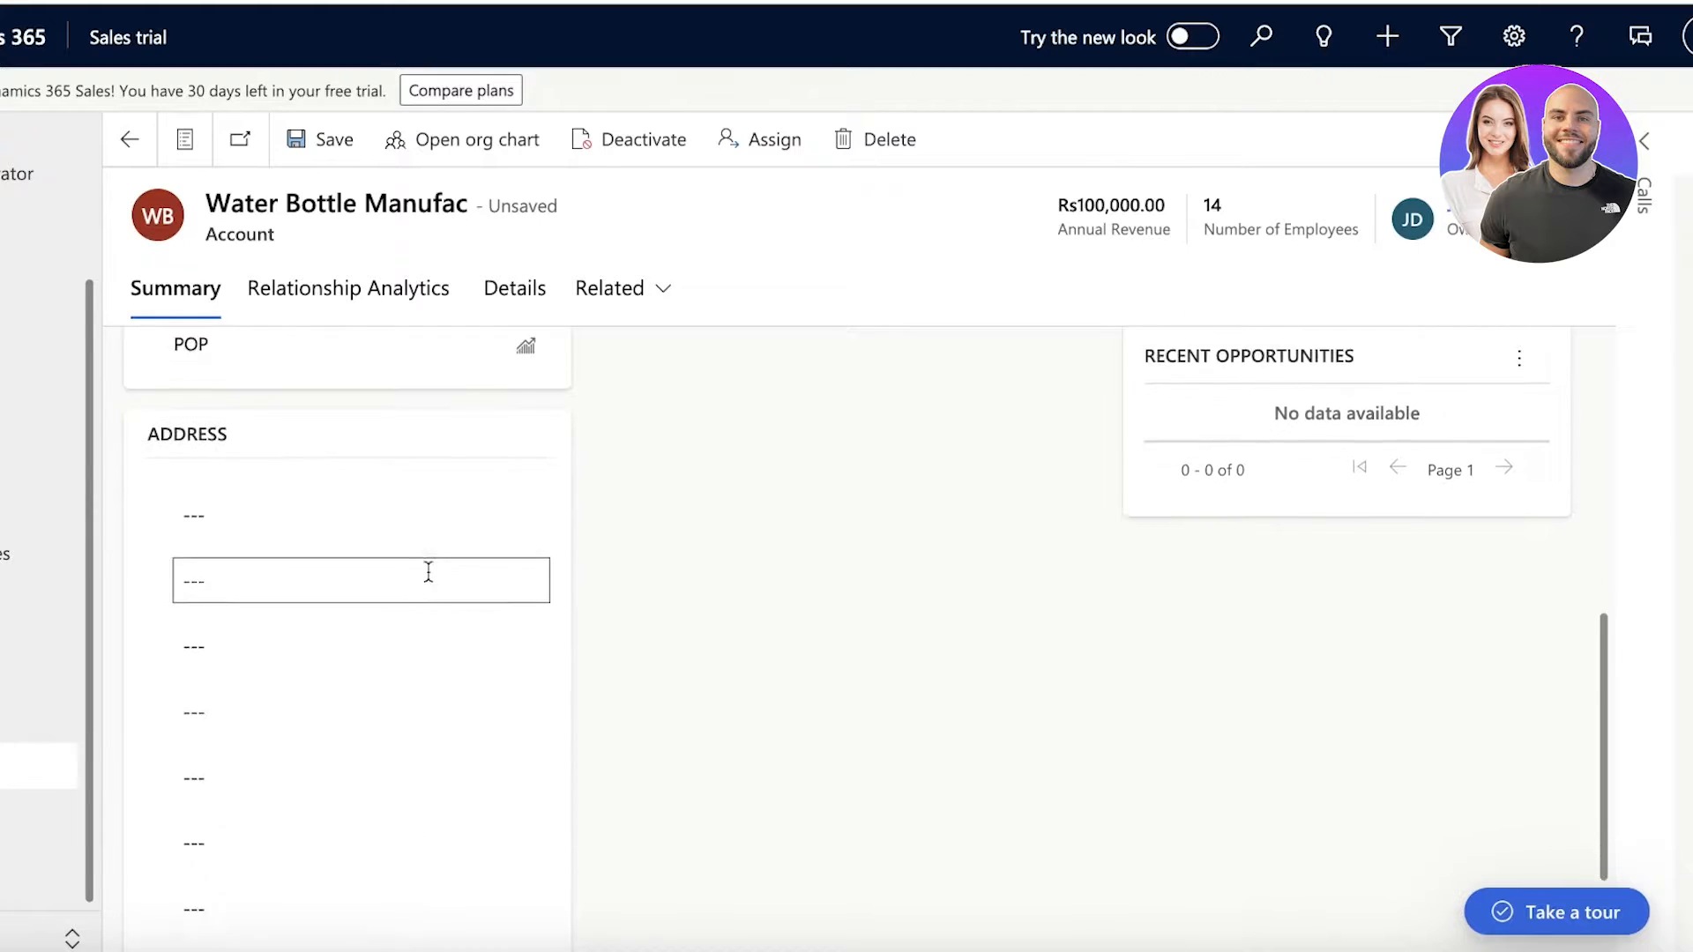
scroll(340, 944, up, 9)
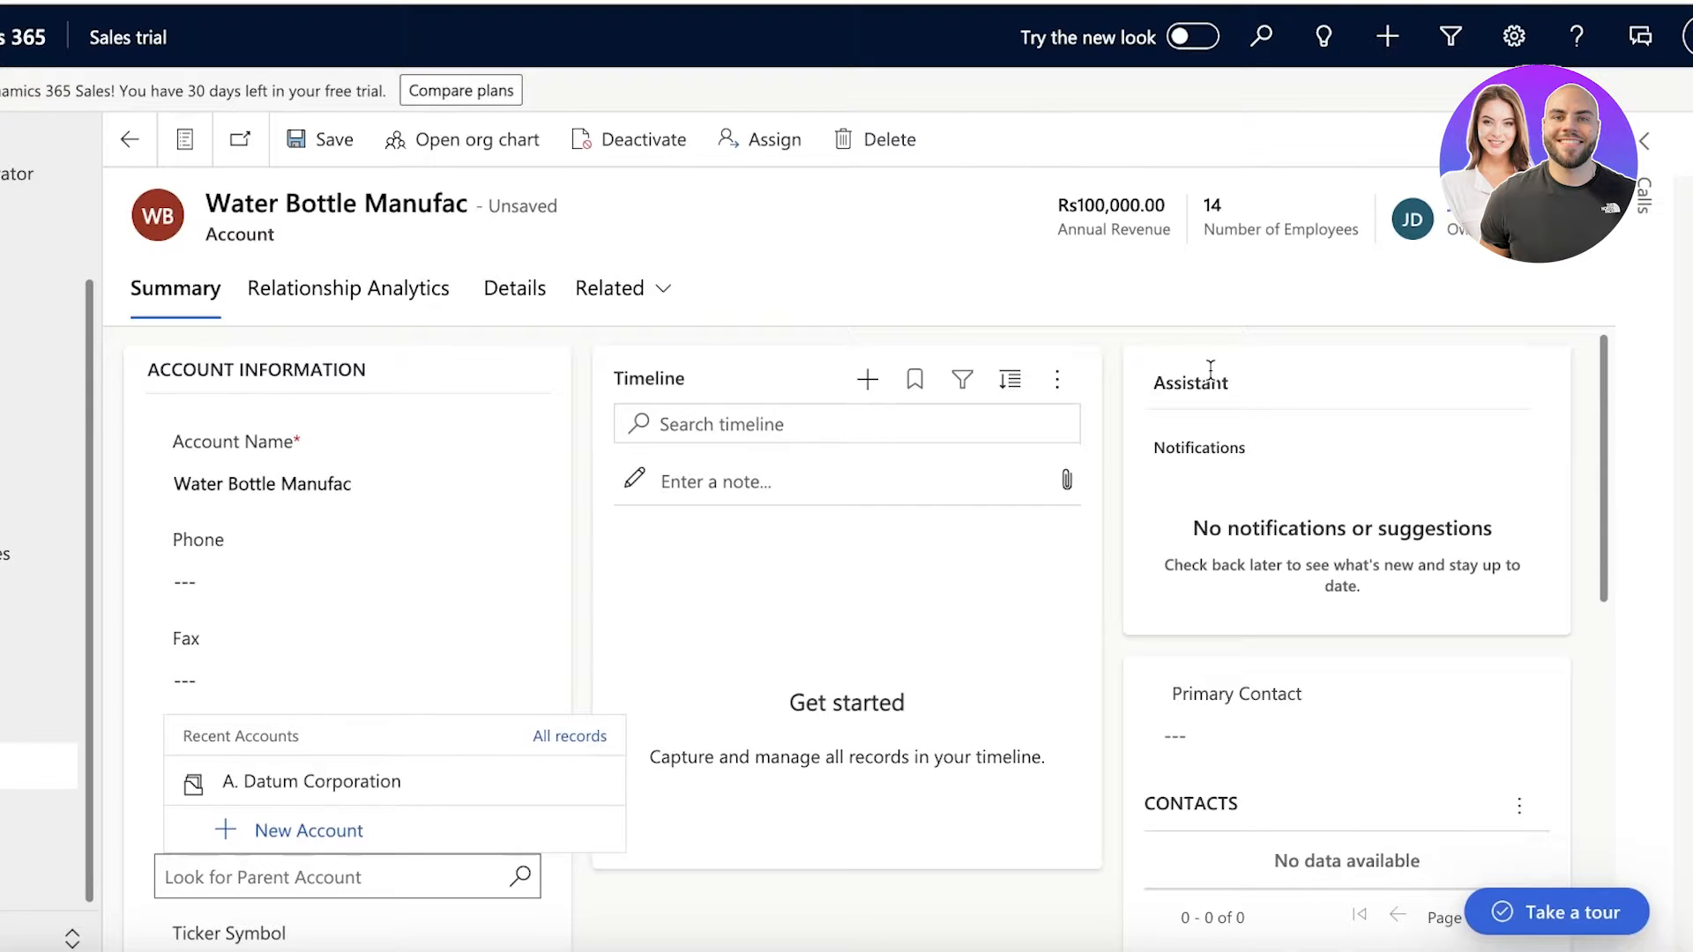
scroll(1250, 543, down, 3)
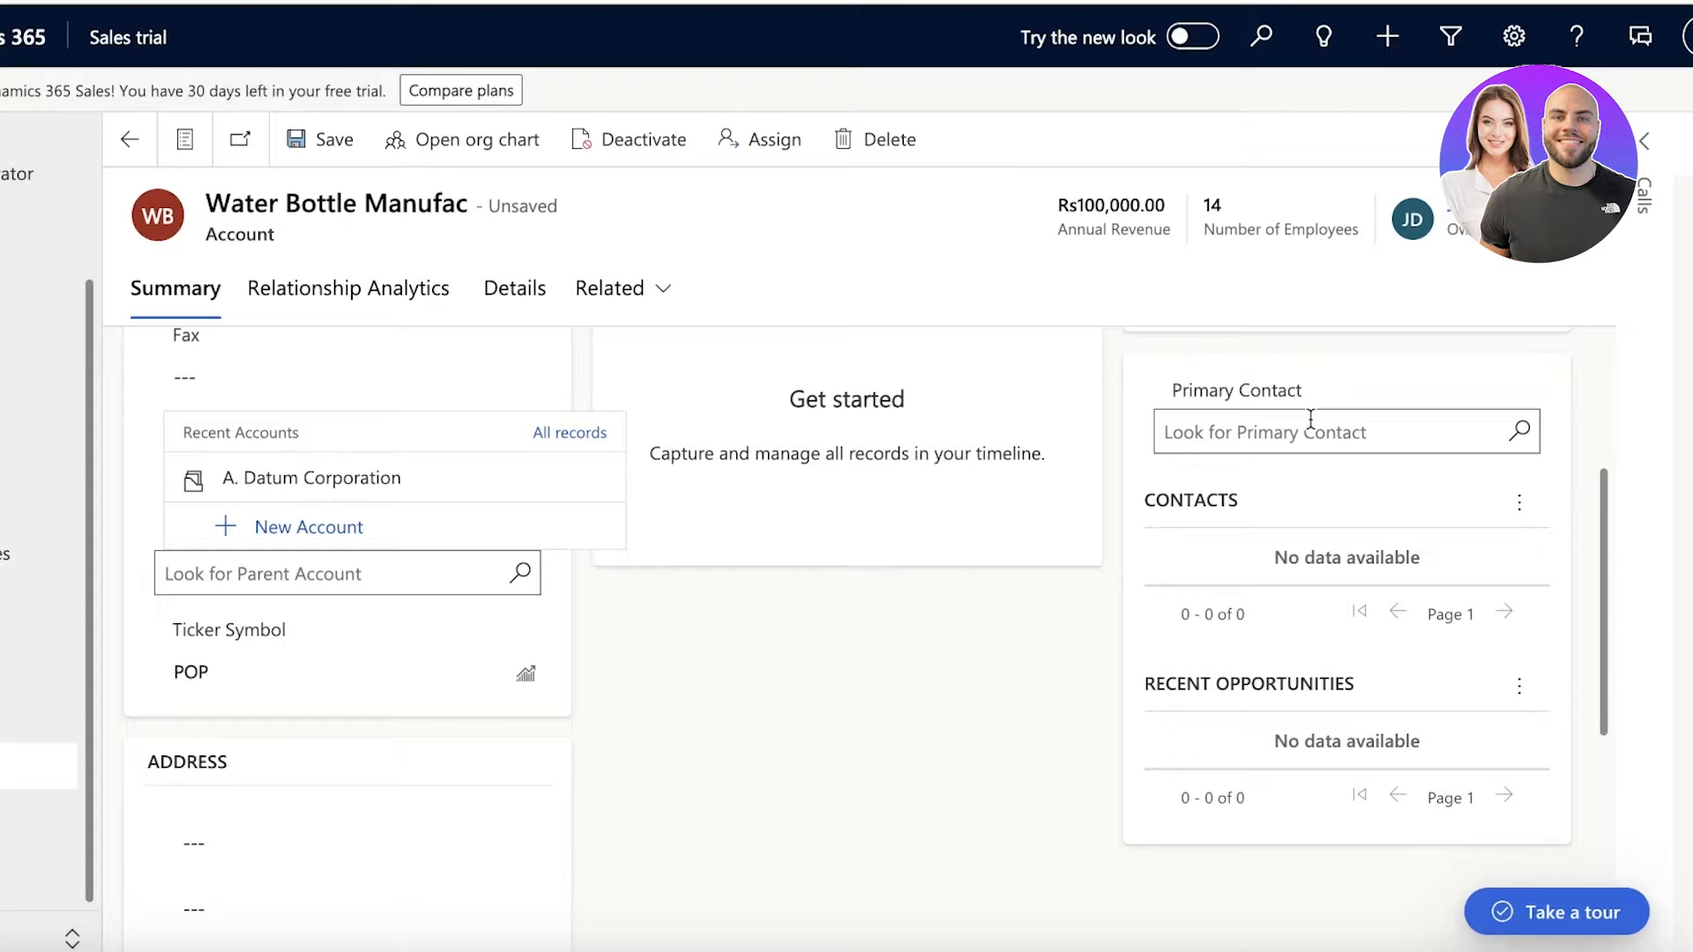
key(ctrl+s)
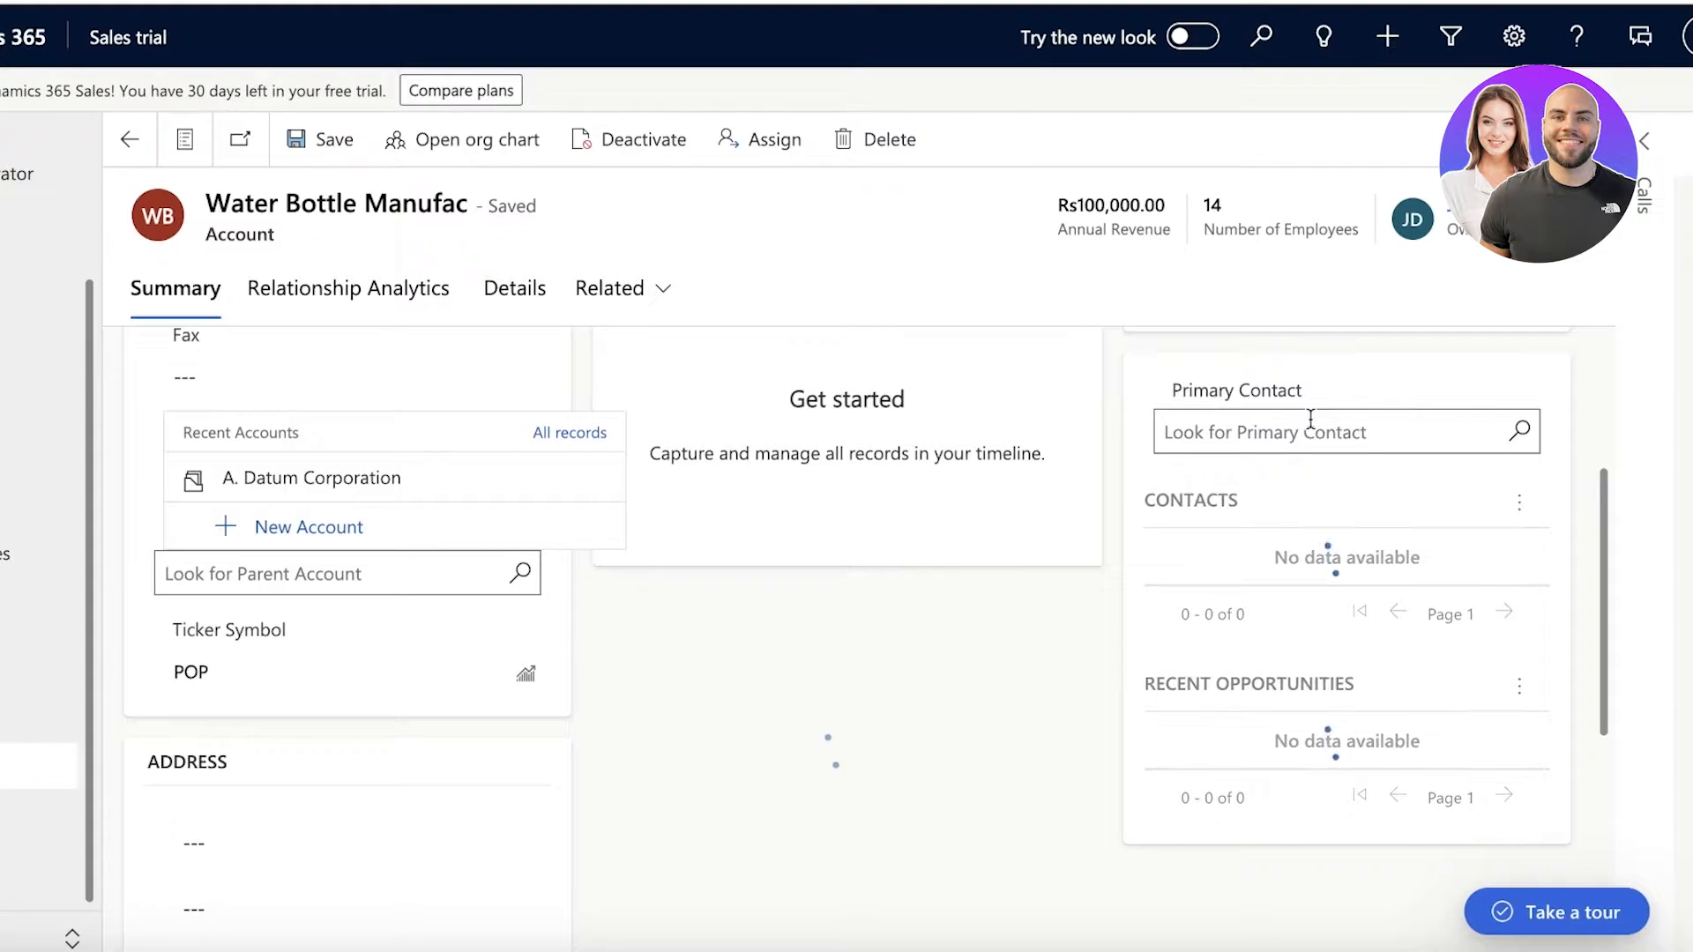
- Examine the account's Relationship Analytics, including contacts, customer interactions, hourly investment, email engagement, response time and relationship activities
click(385, 283)
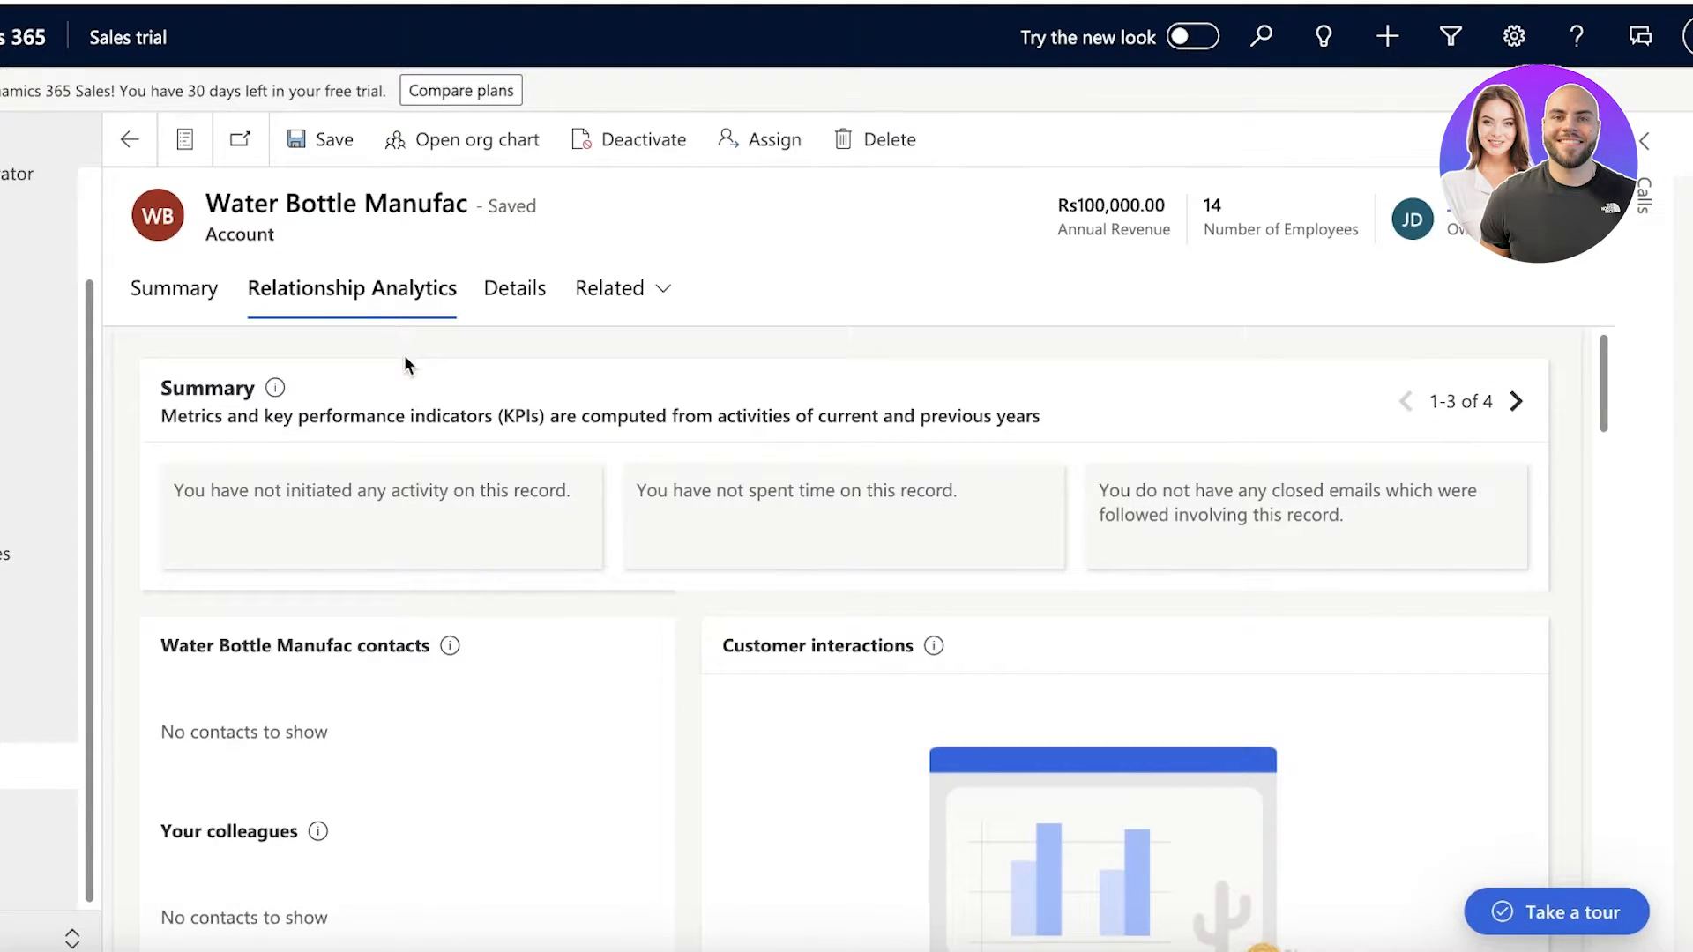
scroll(407, 368, down, 3)
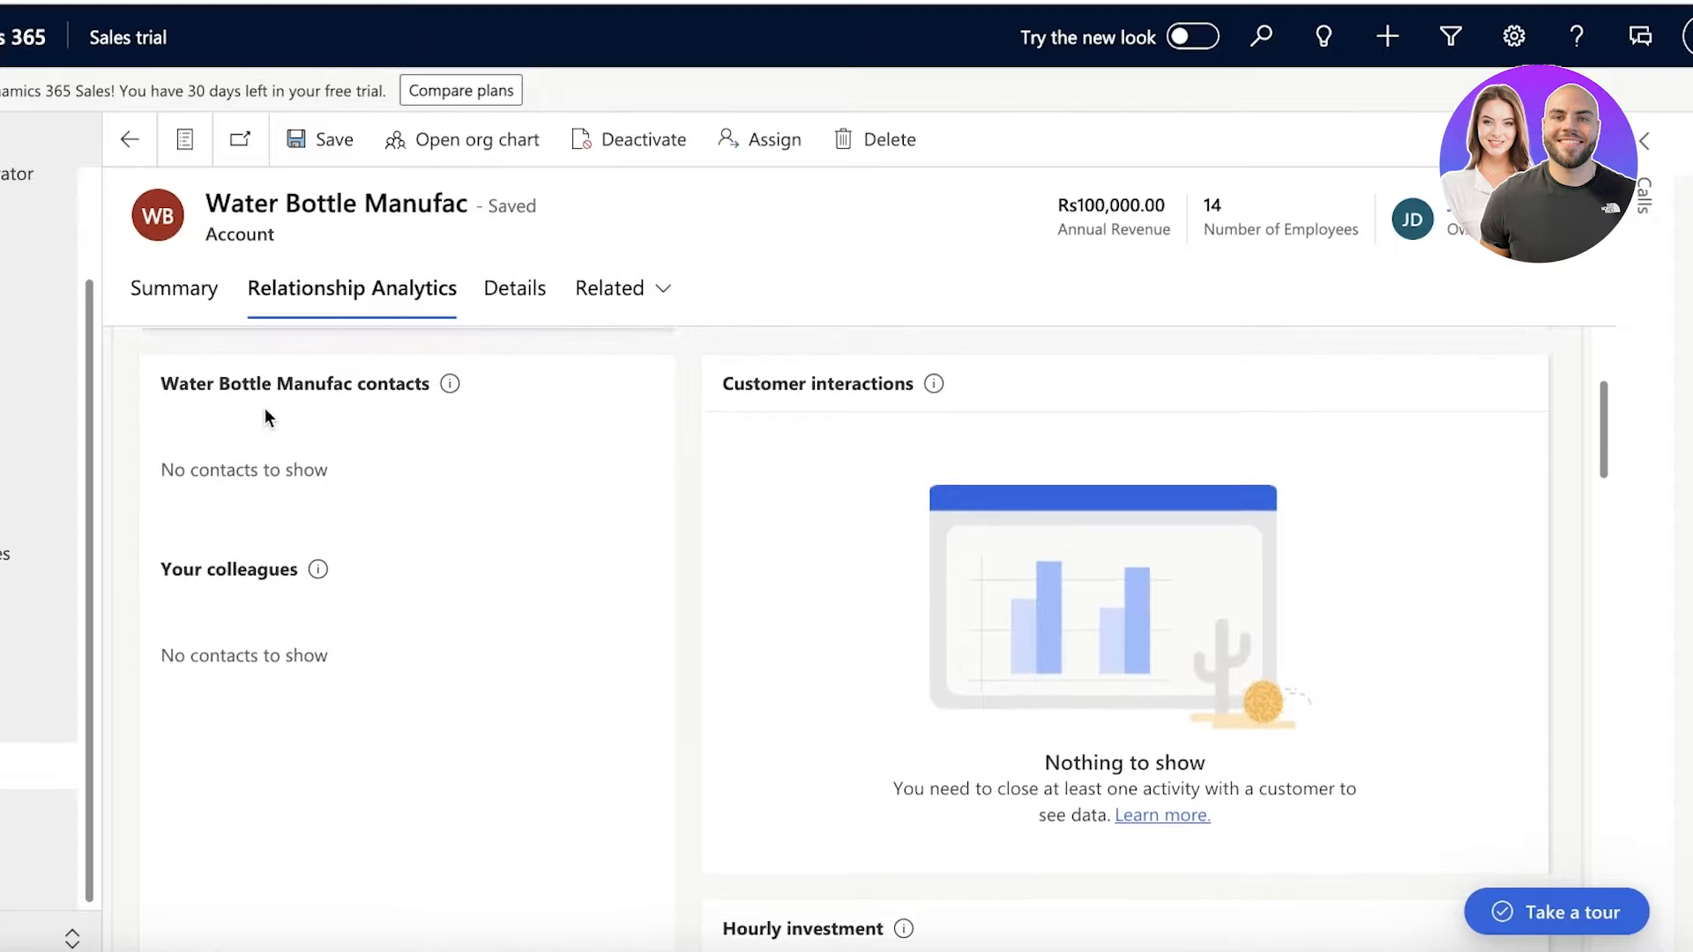
scroll(265, 407, down, 6)
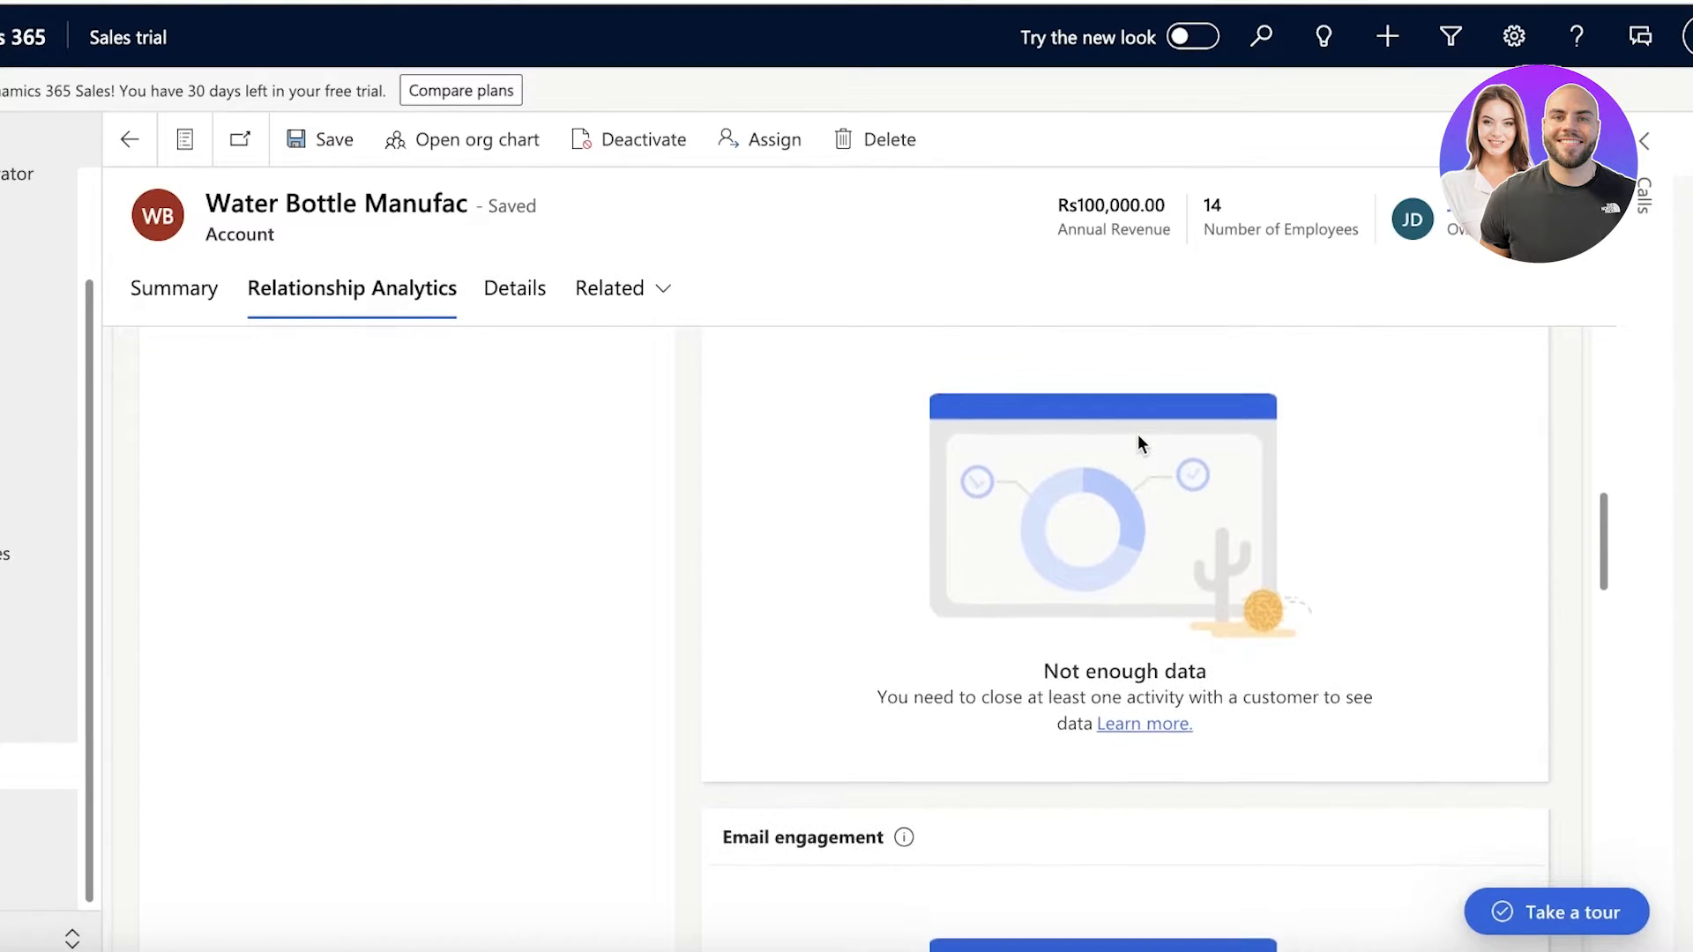
scroll(1134, 435, down, 3)
scroll(1133, 440, down, 10)
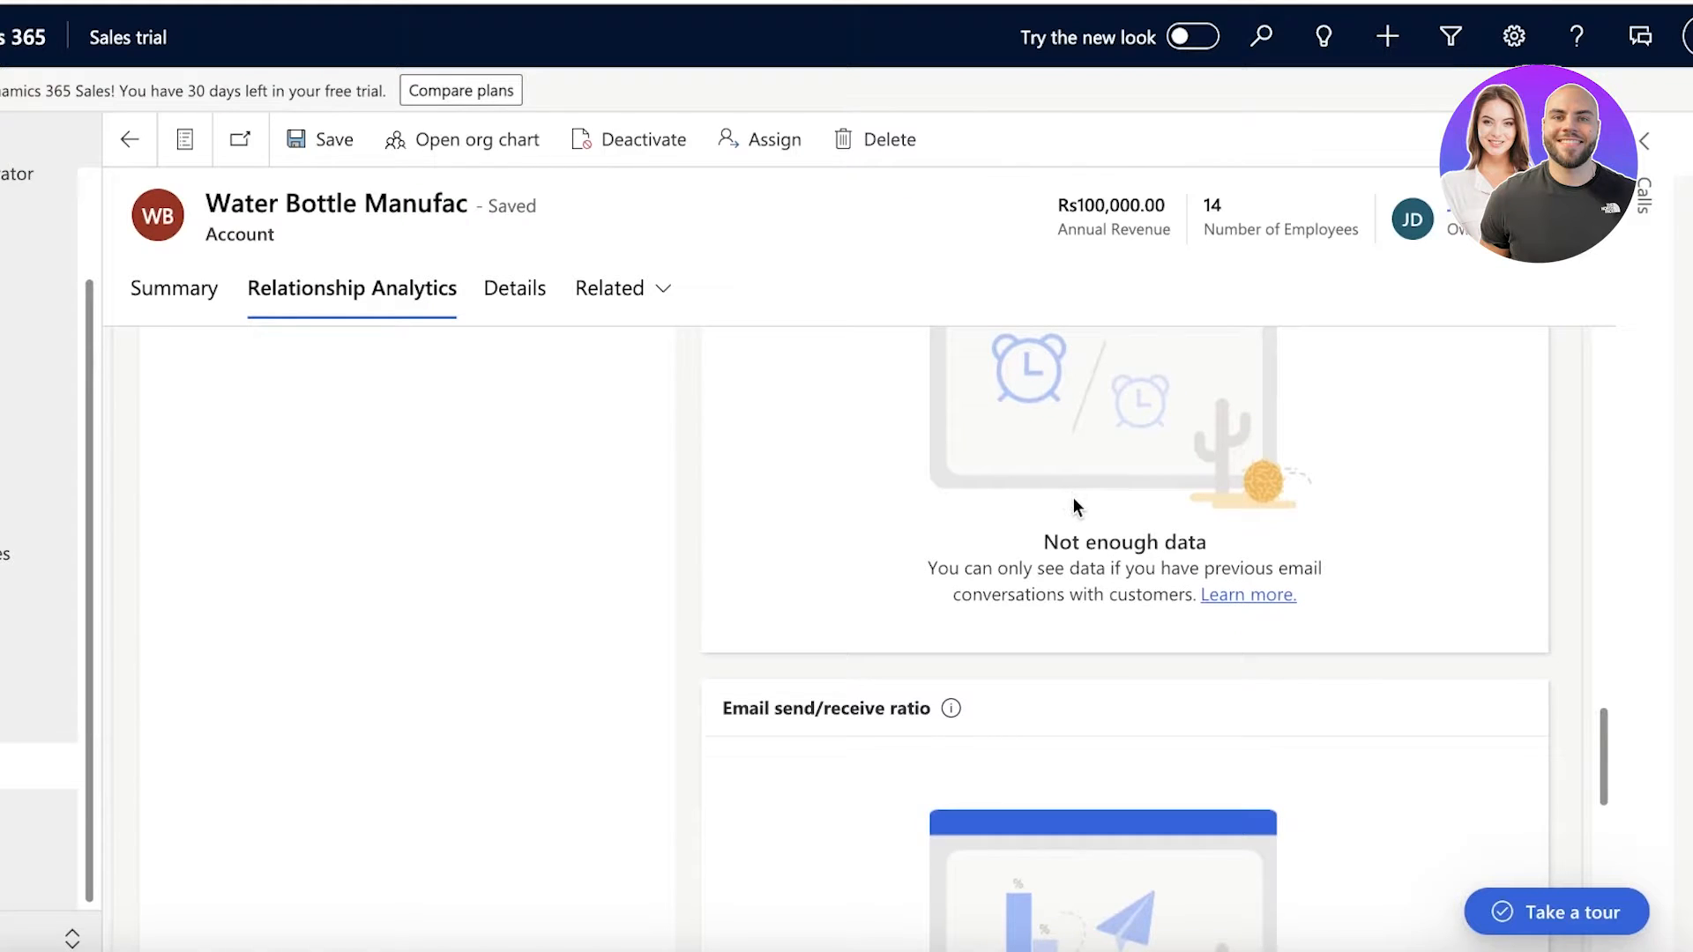
scroll(1073, 503, down, 4)
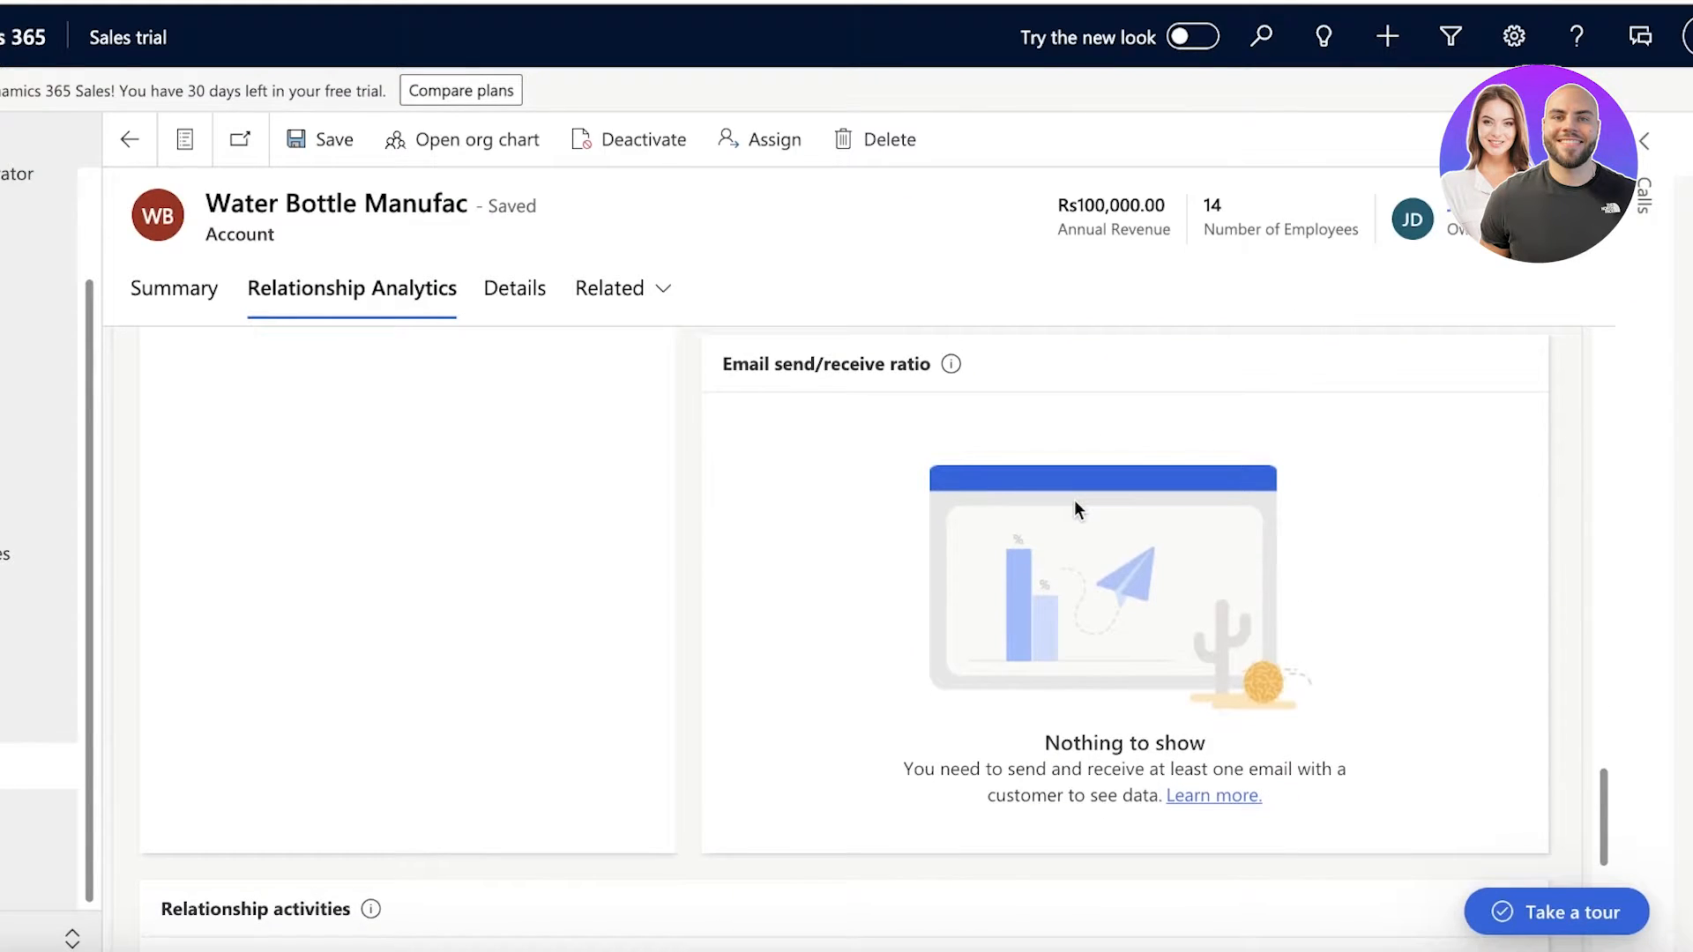
scroll(1074, 499, down, 3)
scroll(1067, 507, down, 3)
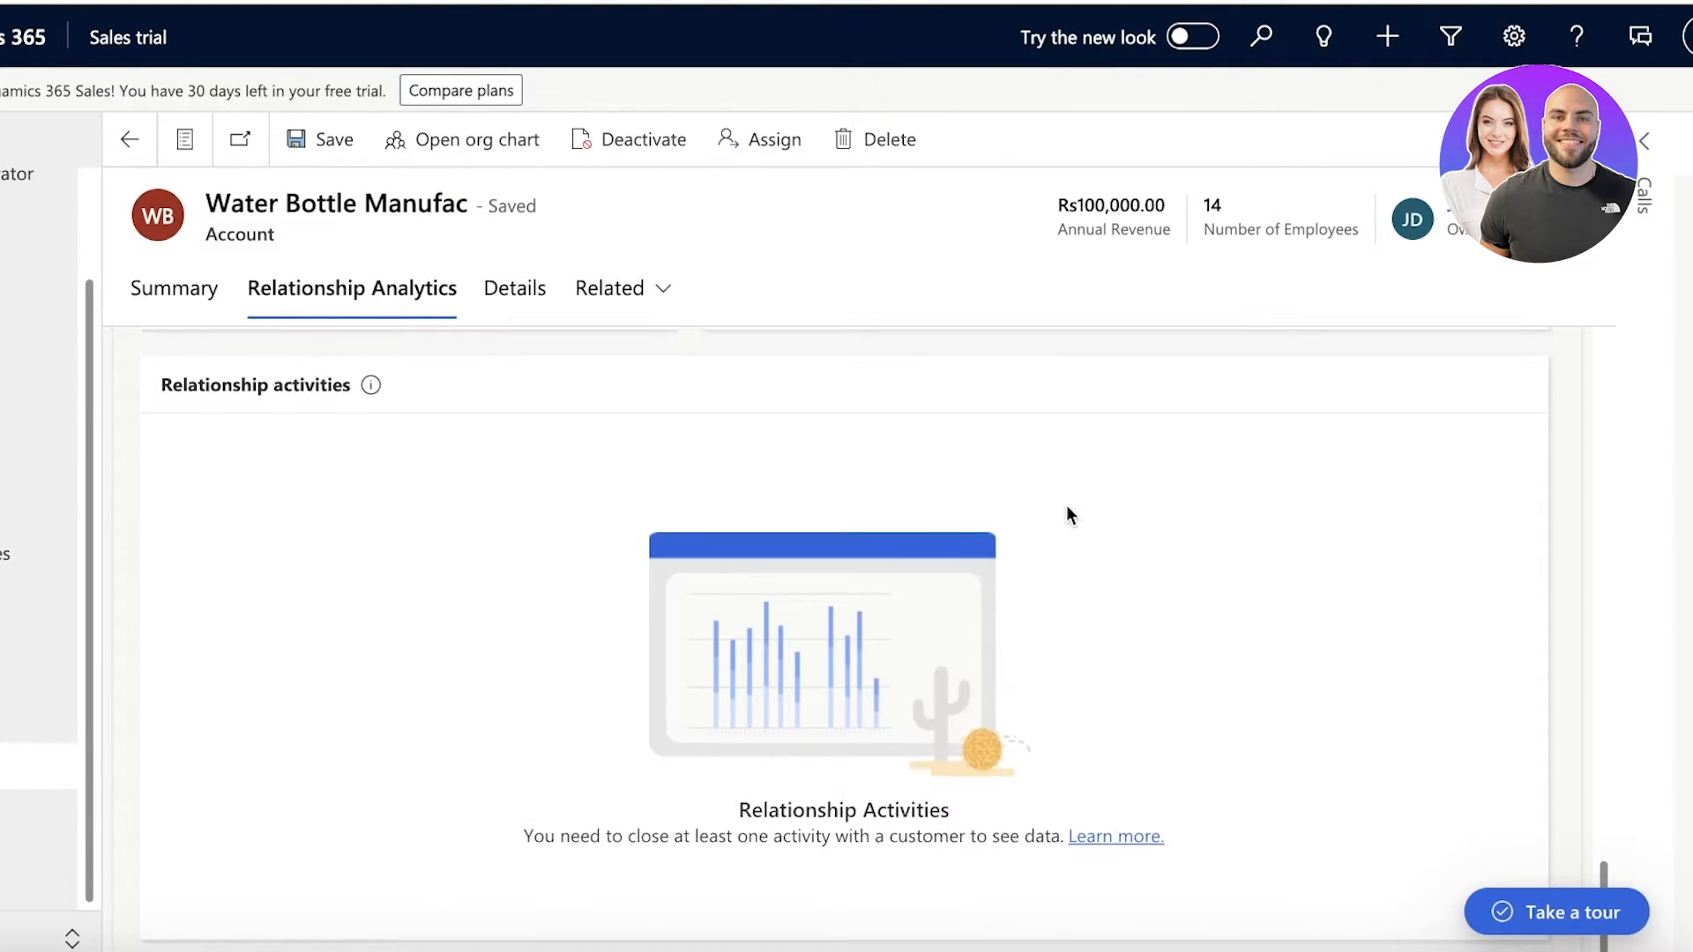
scroll(1066, 516, down, 5)
scroll(1066, 515, up, 1)
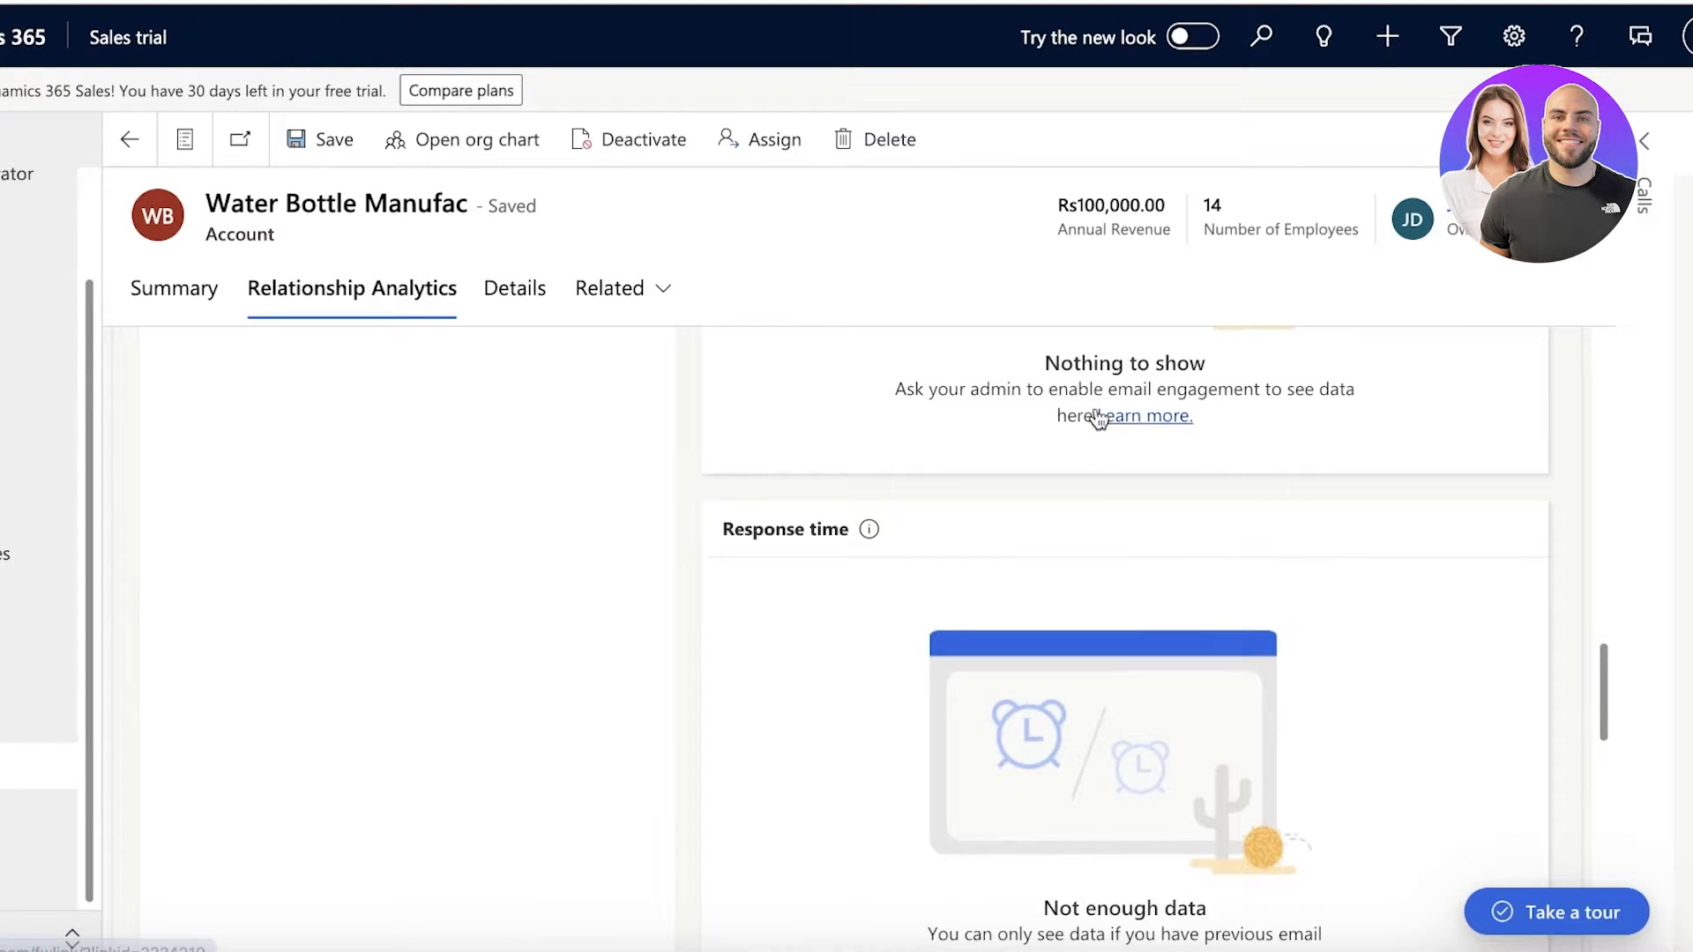
scroll(1102, 410, up, 2)
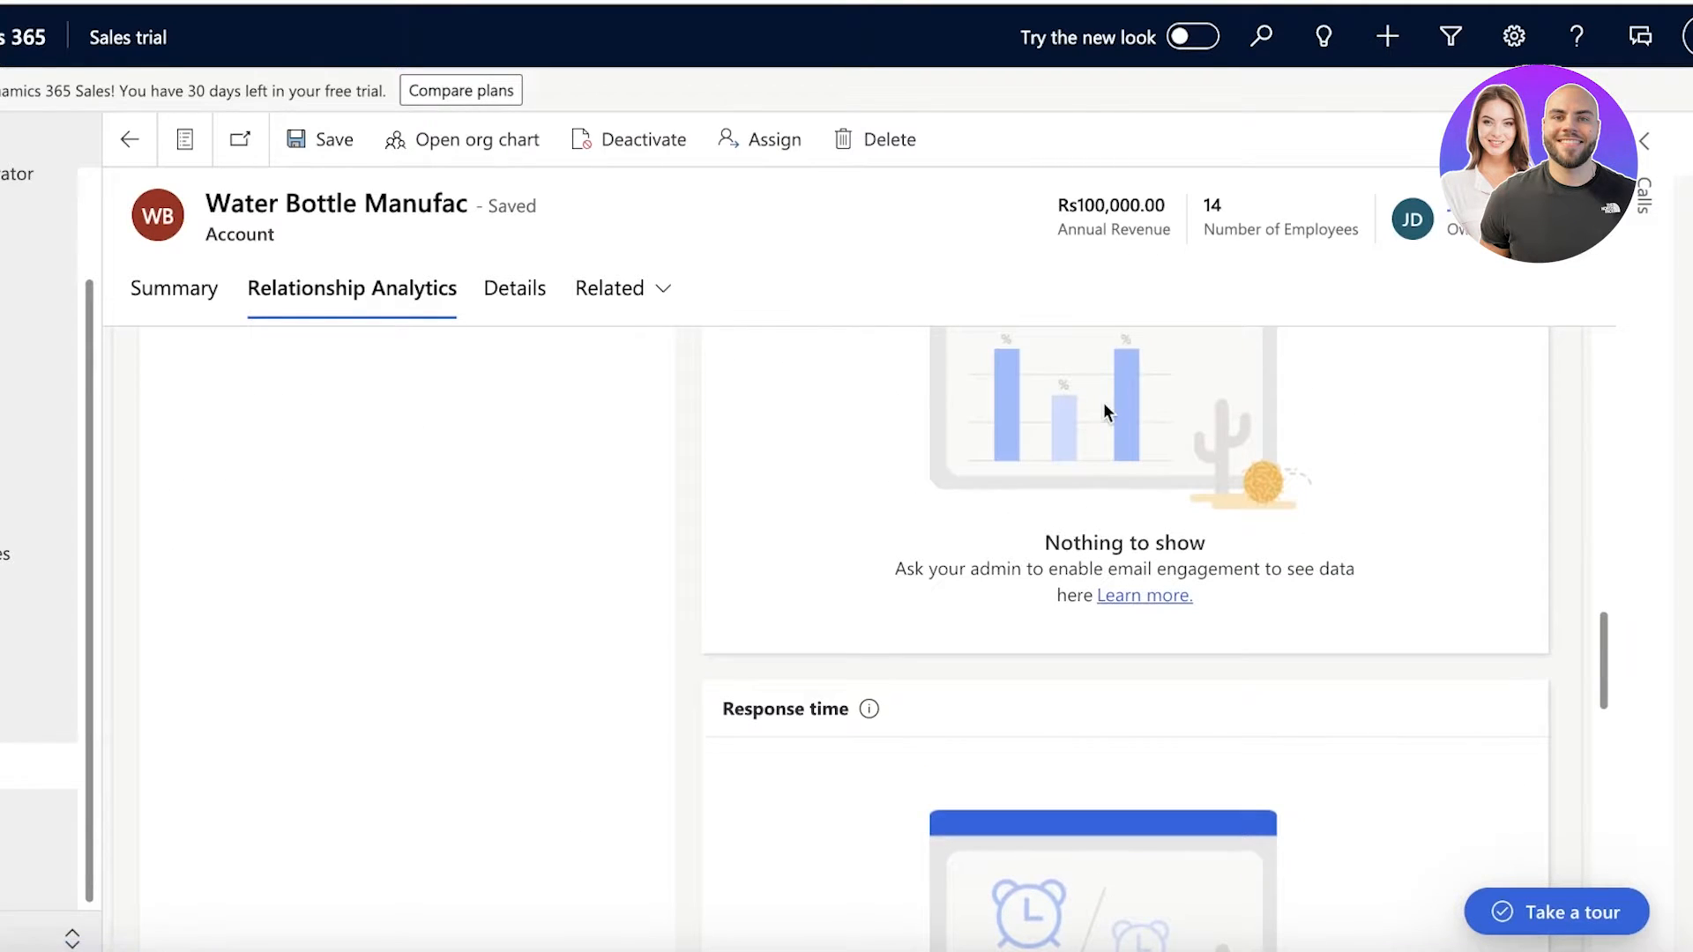
scroll(1086, 407, up, 8)
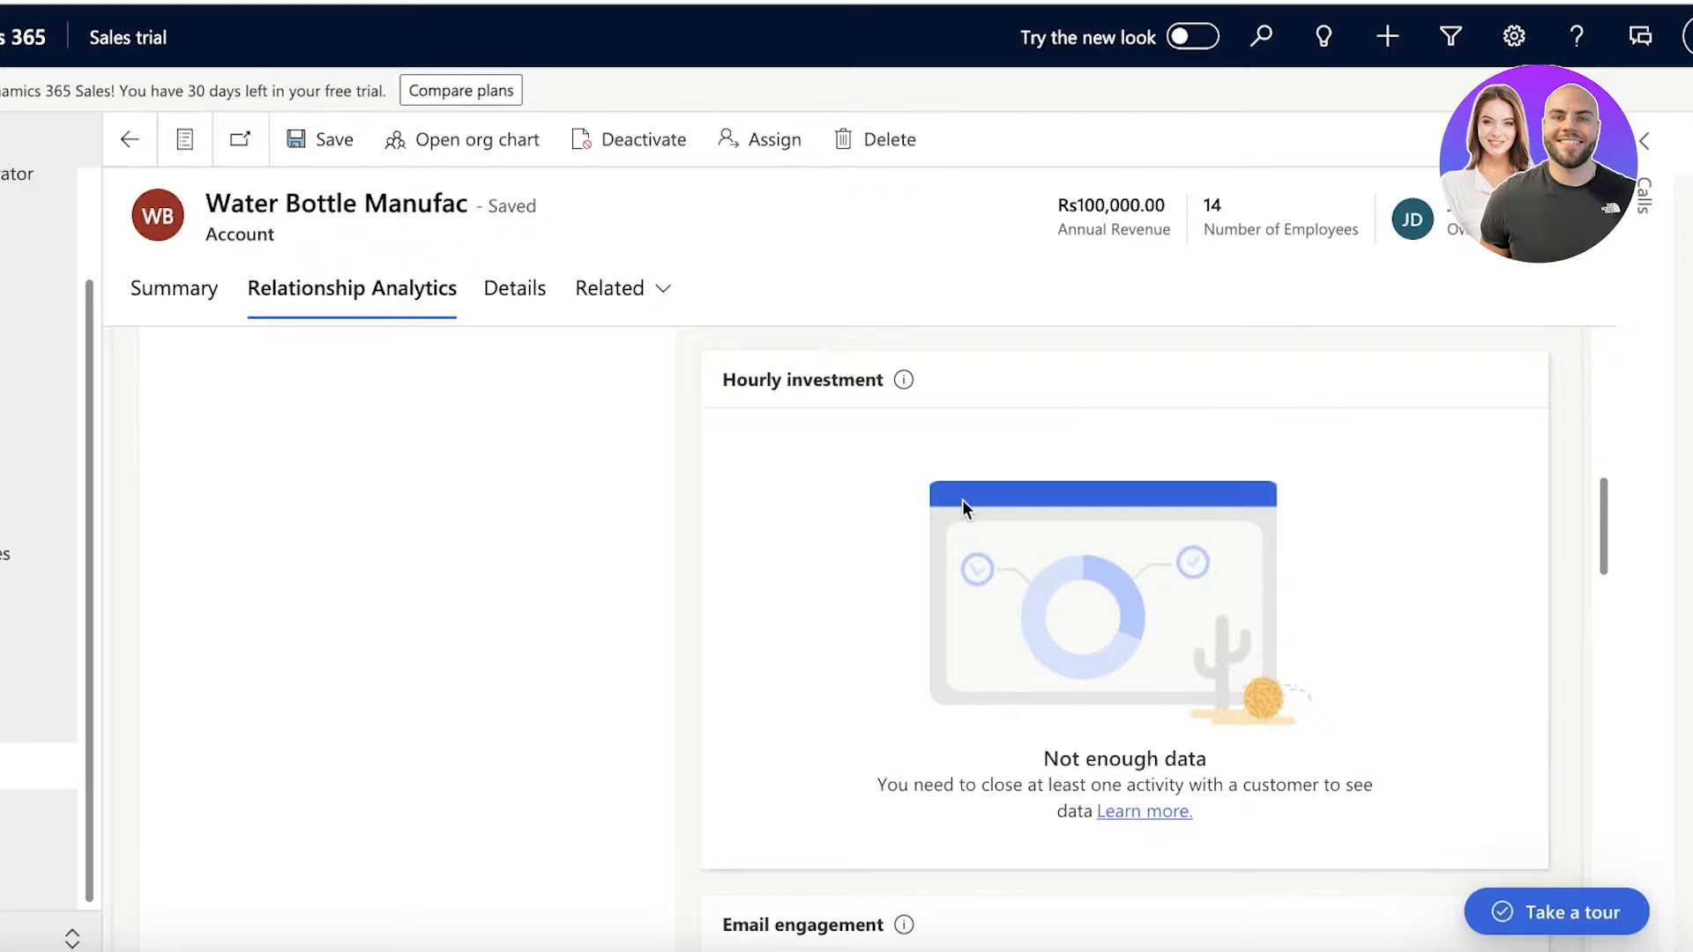
scroll(961, 499, up, 8)
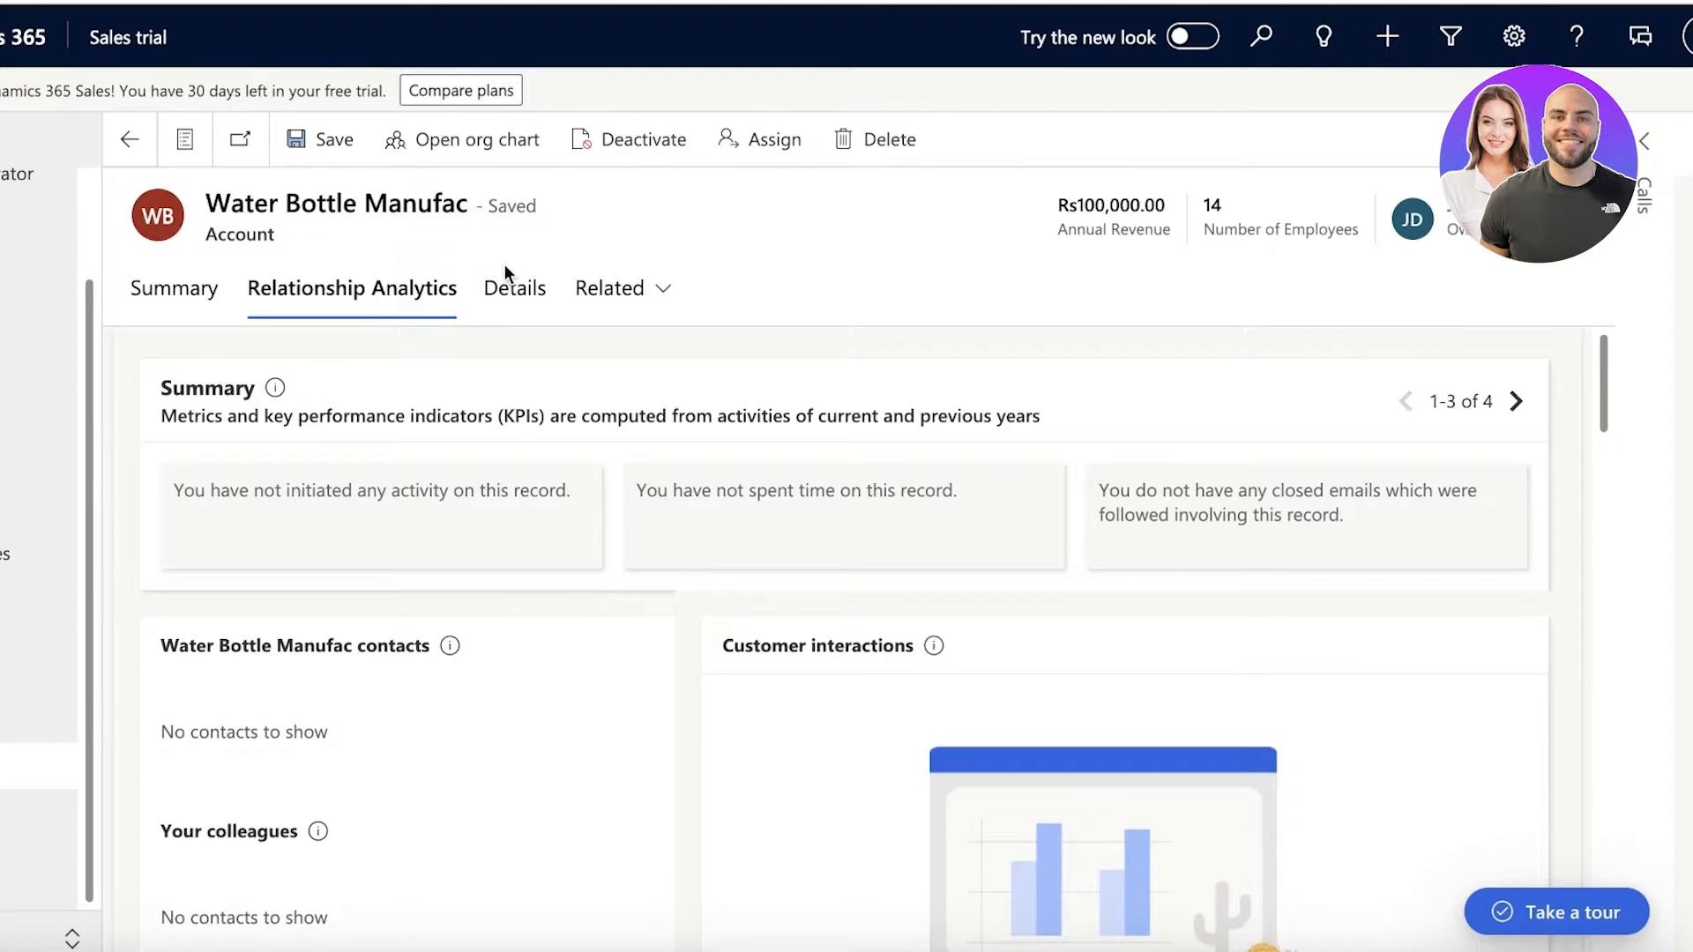
- Review the Water Bottle Manufac account's details, including company profile, marketing, billing and contact preferences
click(518, 291)
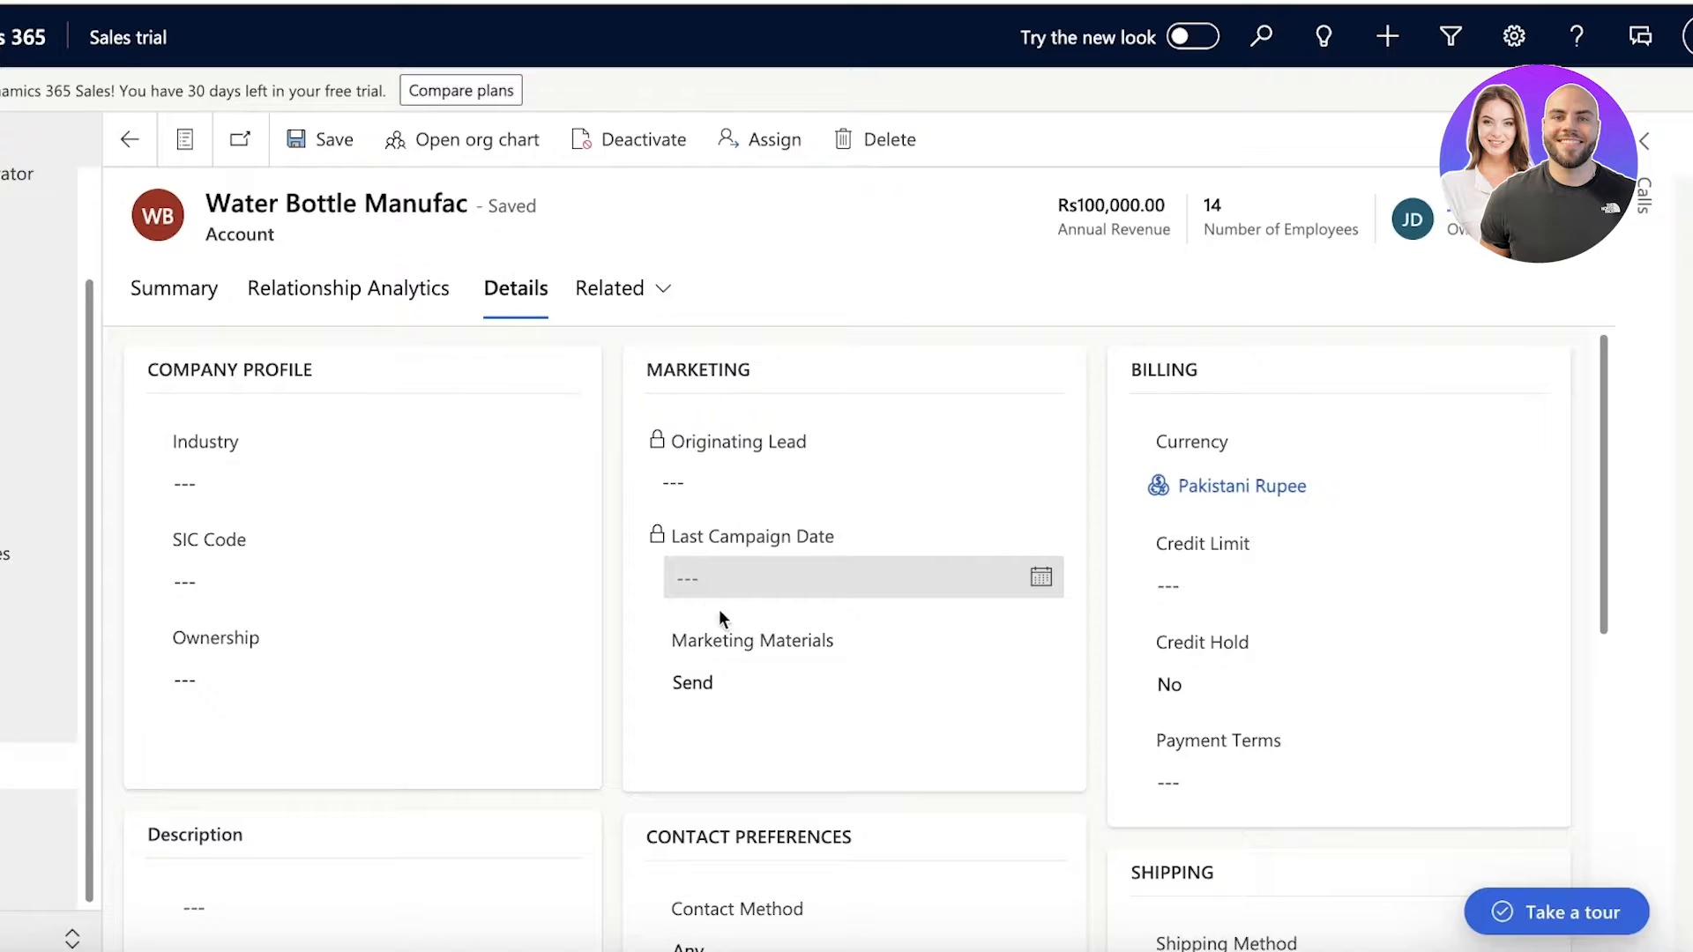
scroll(752, 699, down, 7)
scroll(749, 703, up, 7)
scroll(748, 693, down, 7)
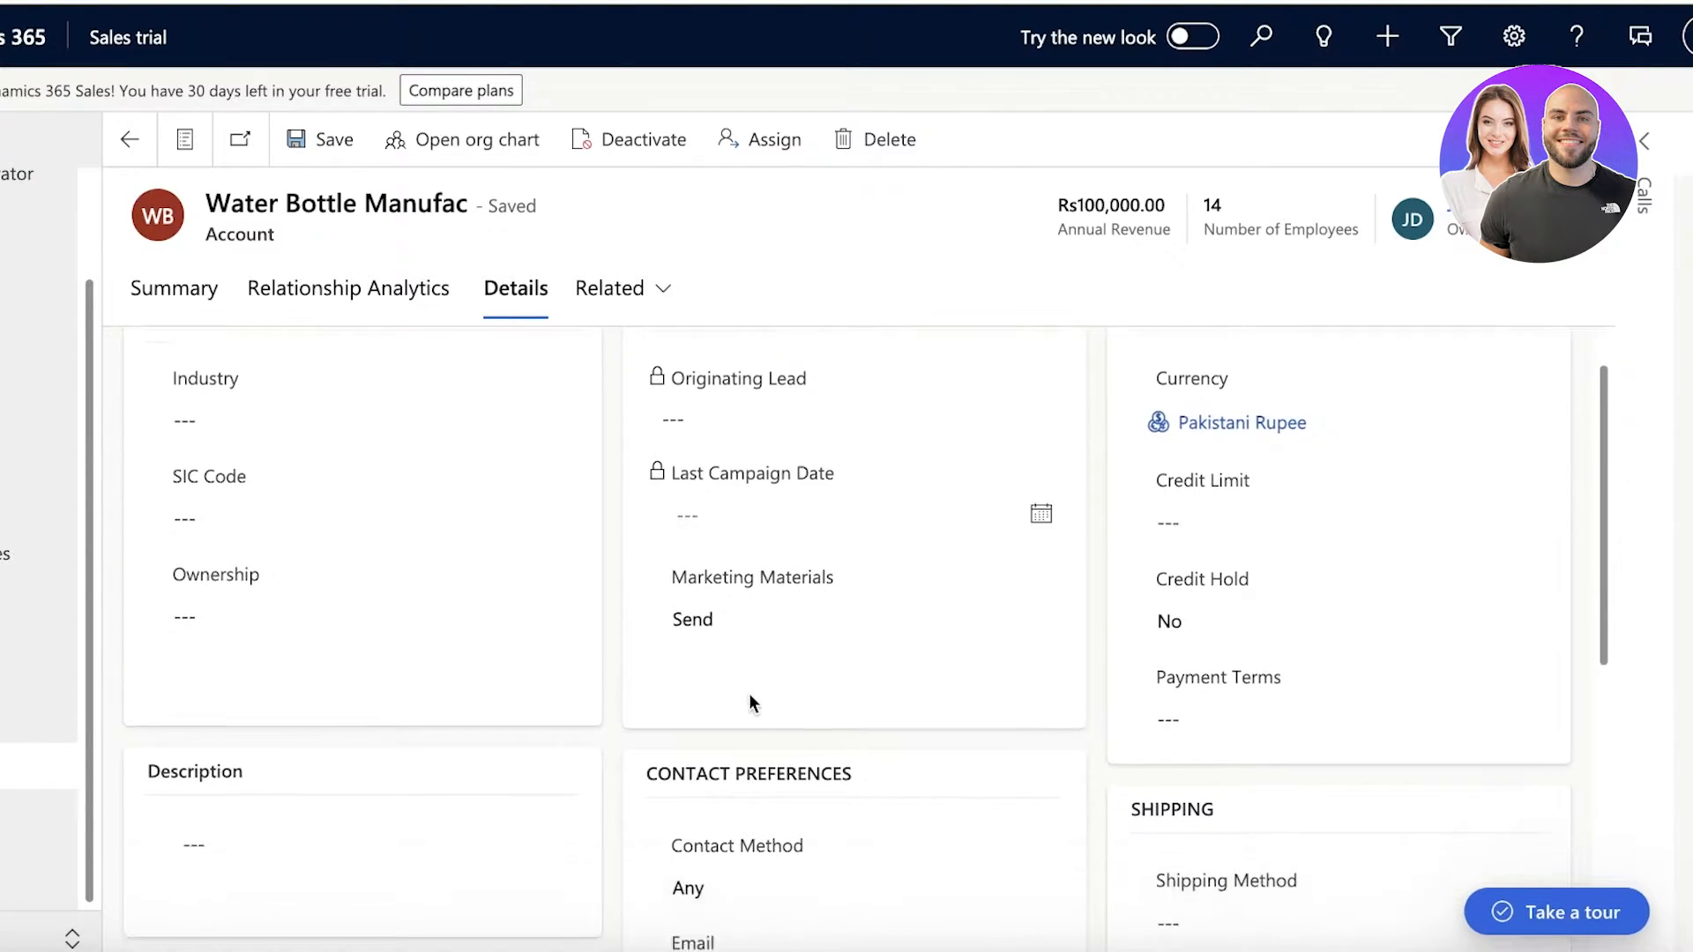
scroll(1310, 858, up, 7)
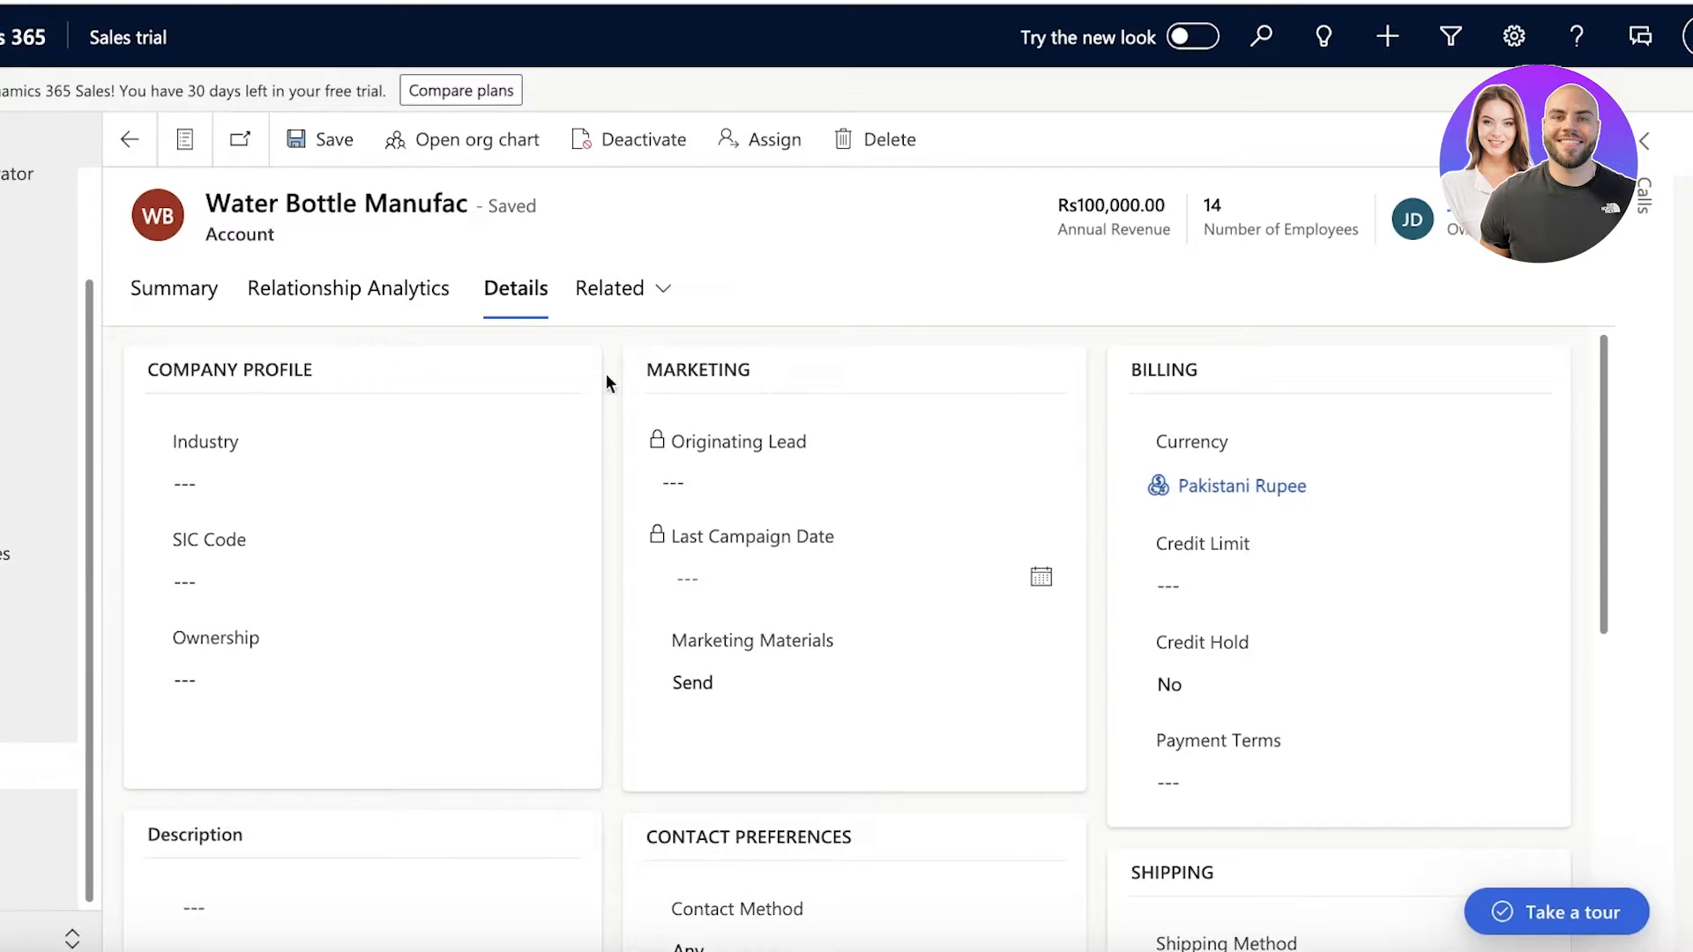
- Reopen the Water Bottle Manufac account from the accounts list and view its org chart, returning to the record when done
click(139, 145)
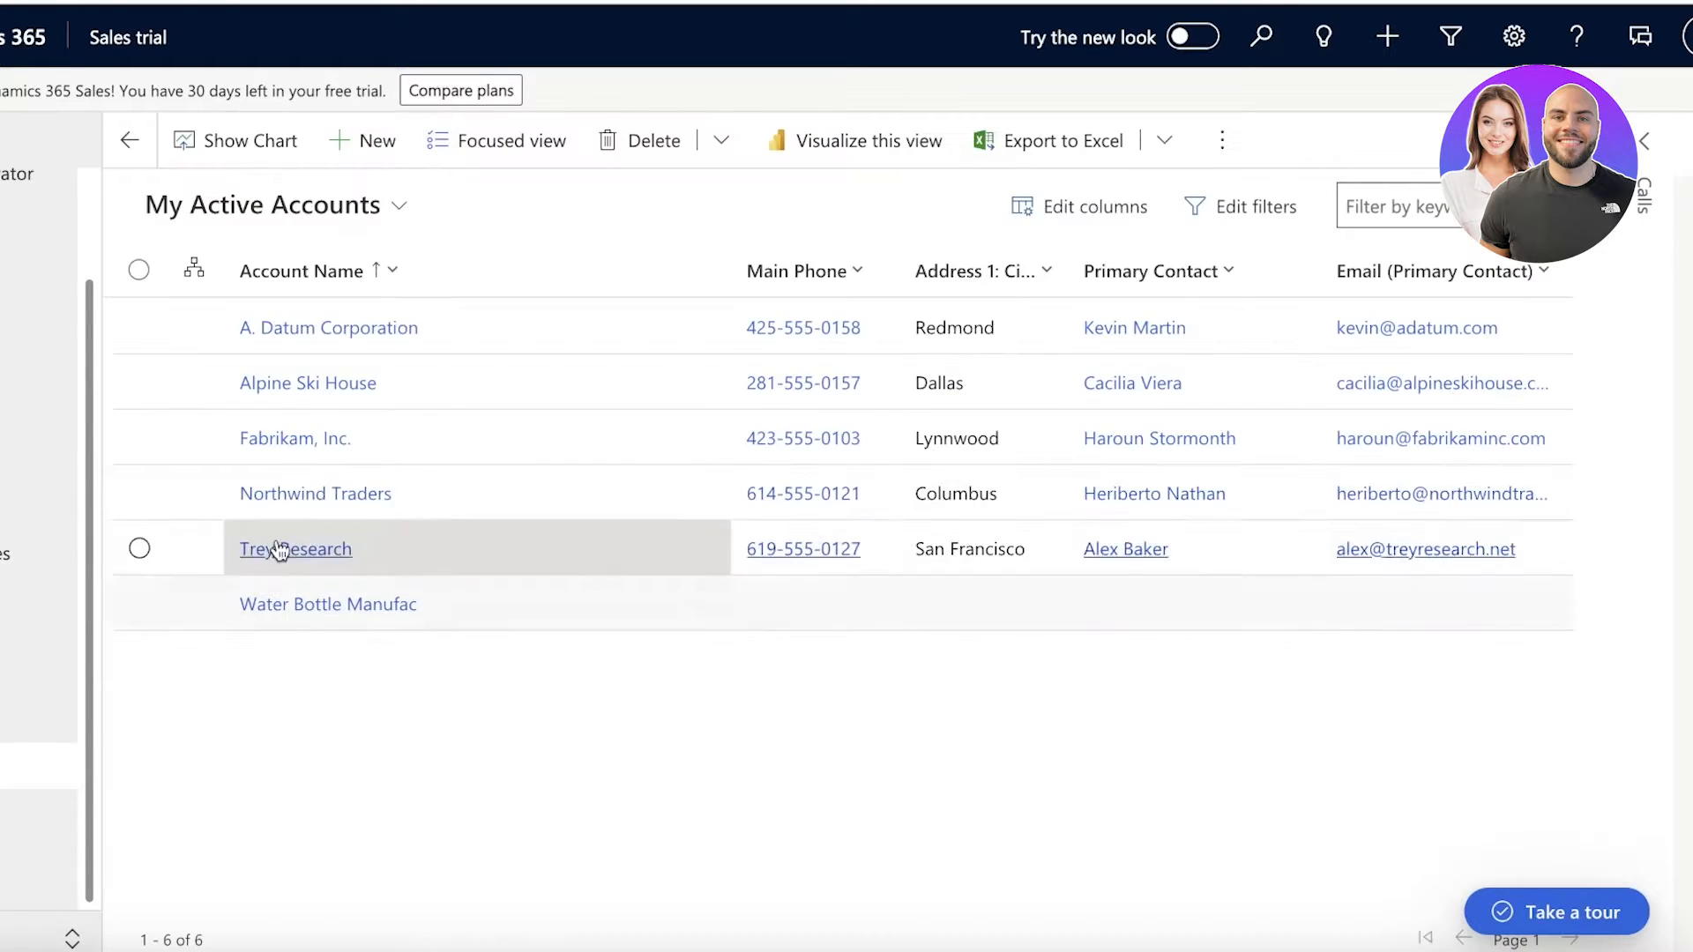
click(340, 597)
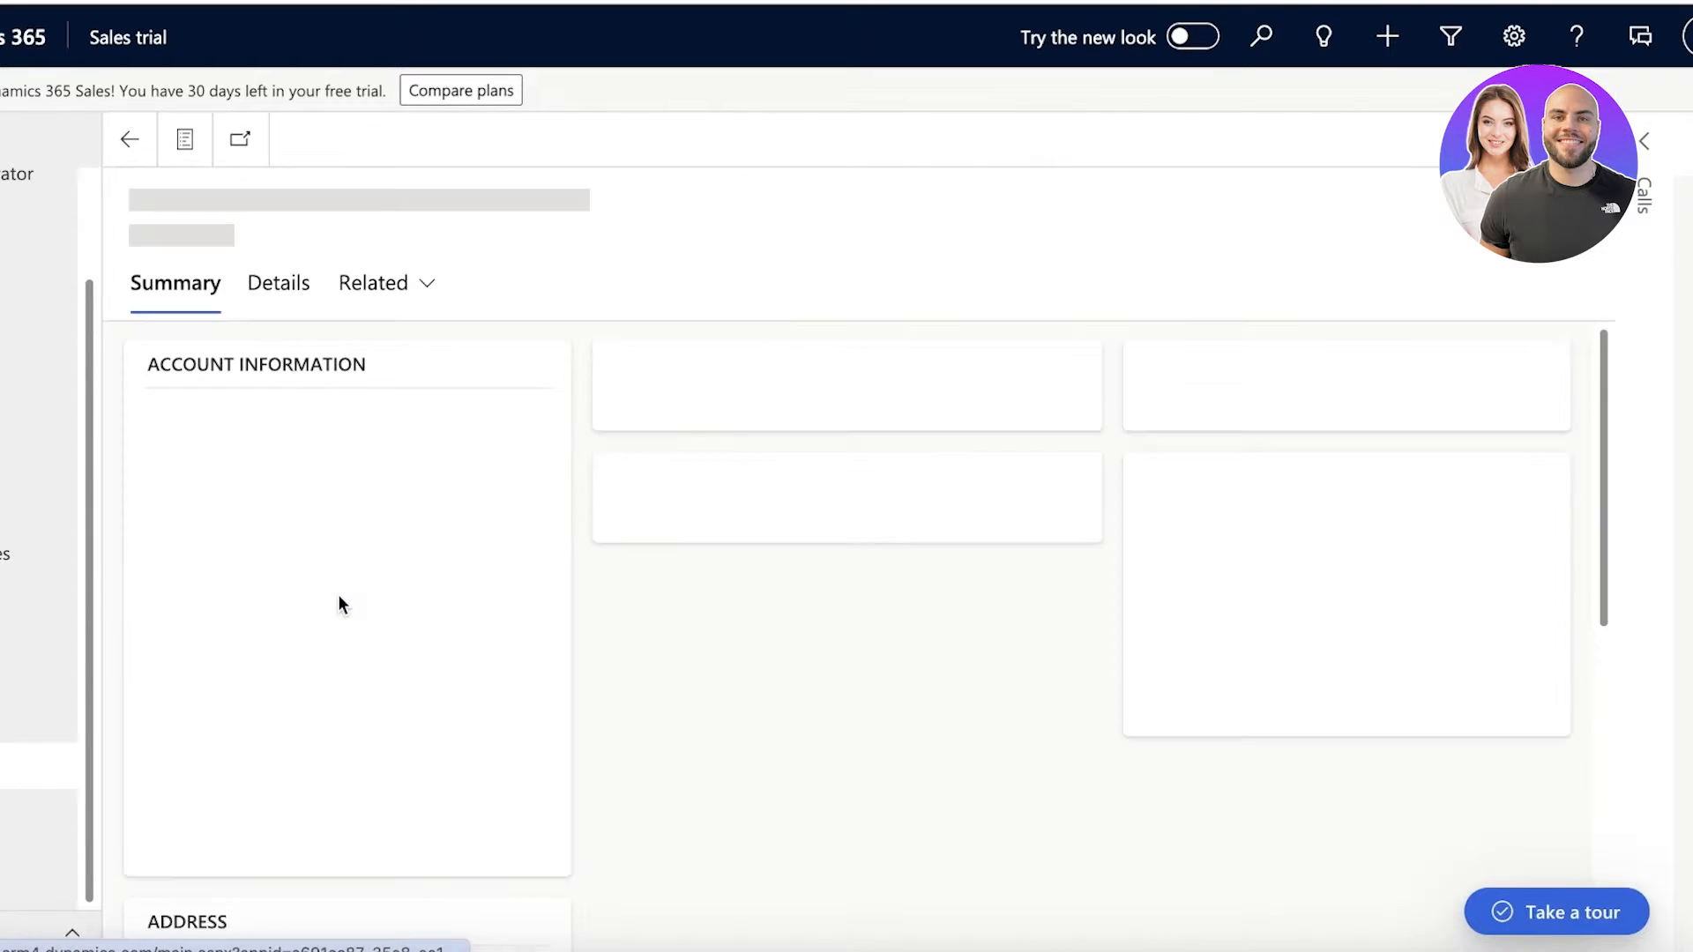
click(235, 142)
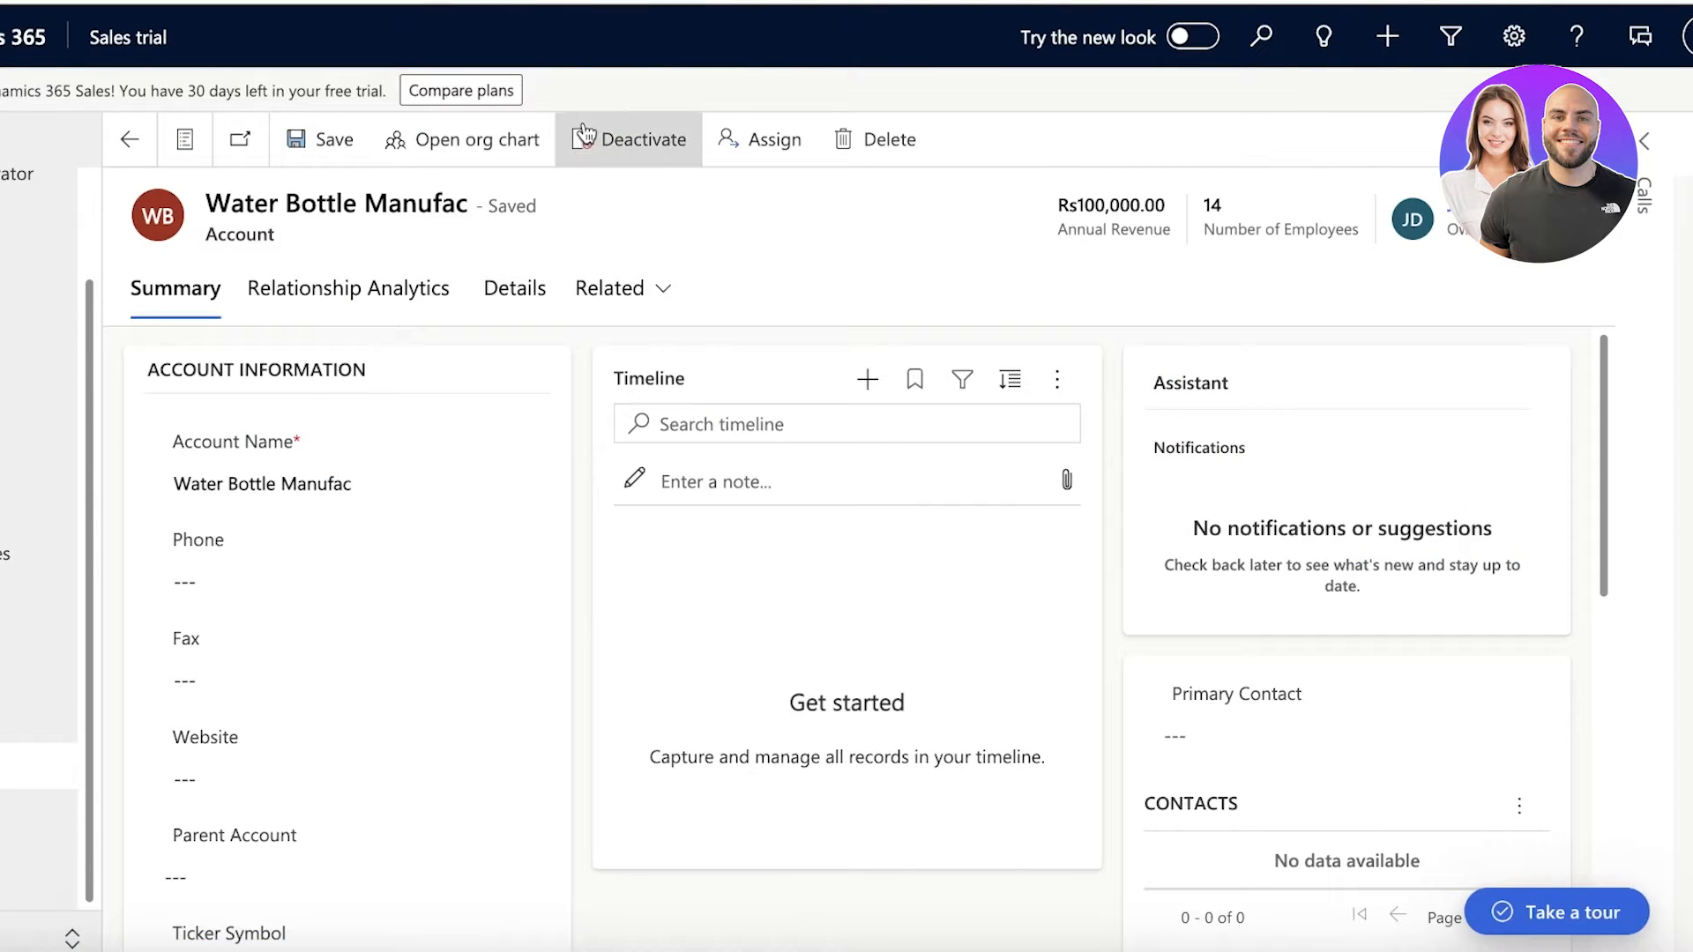
click(400, 142)
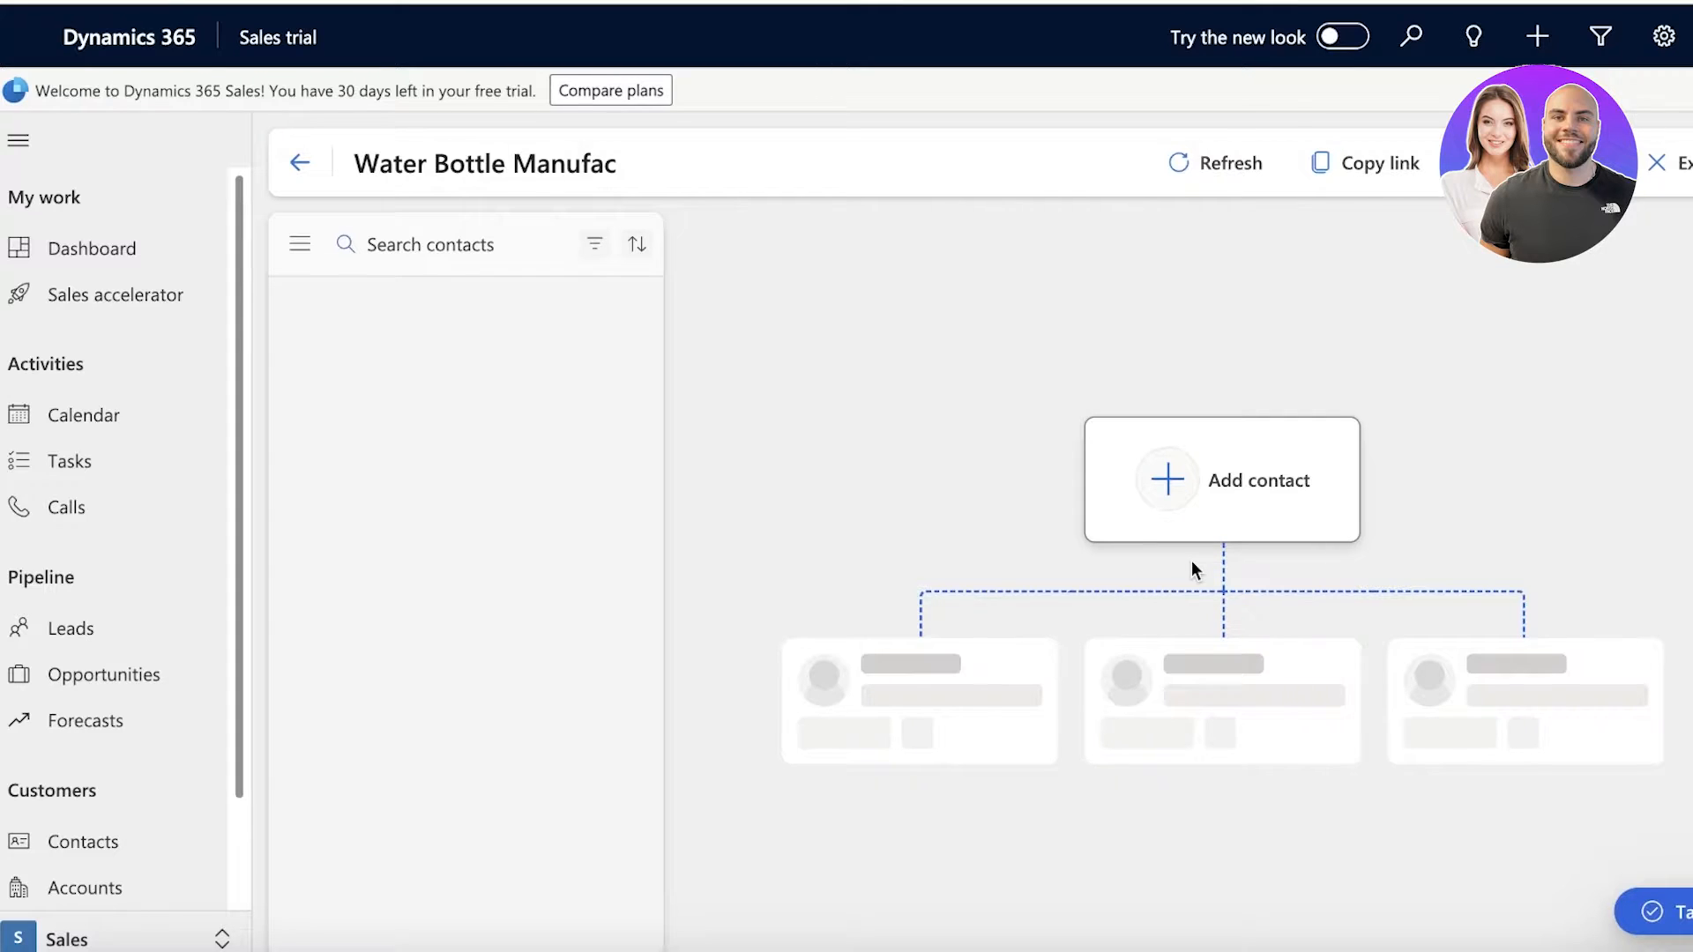
click(300, 159)
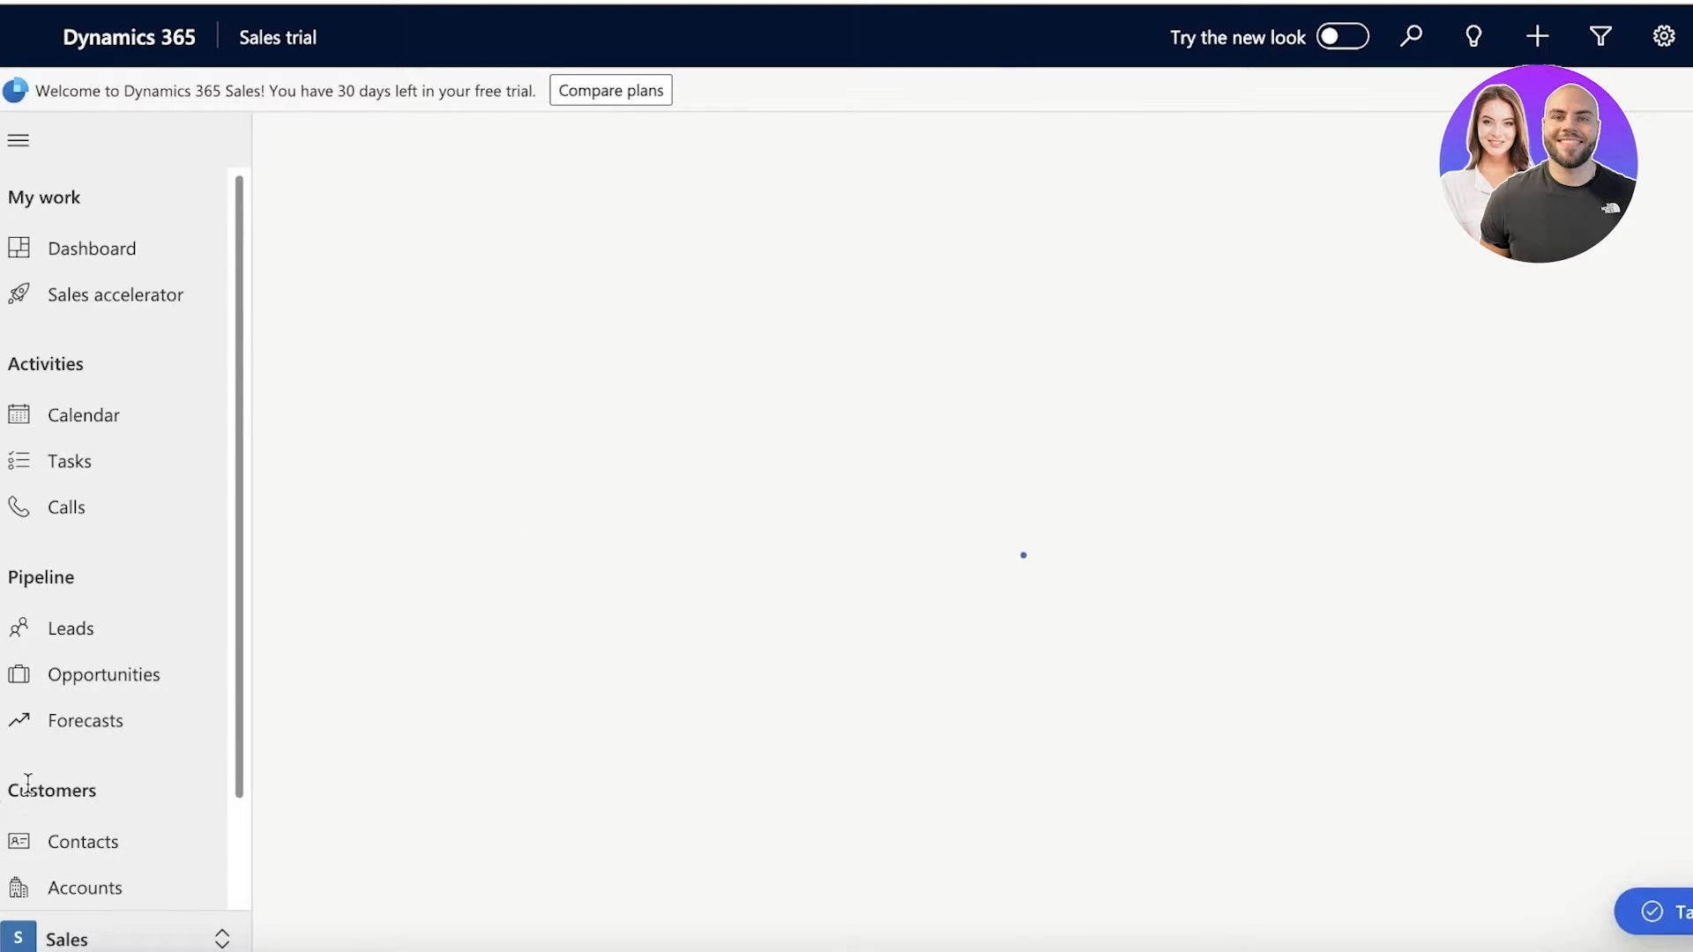
- Create a new contact from the contacts list with a first and last name, saving and closing the form
scroll(57, 691, down, 2)
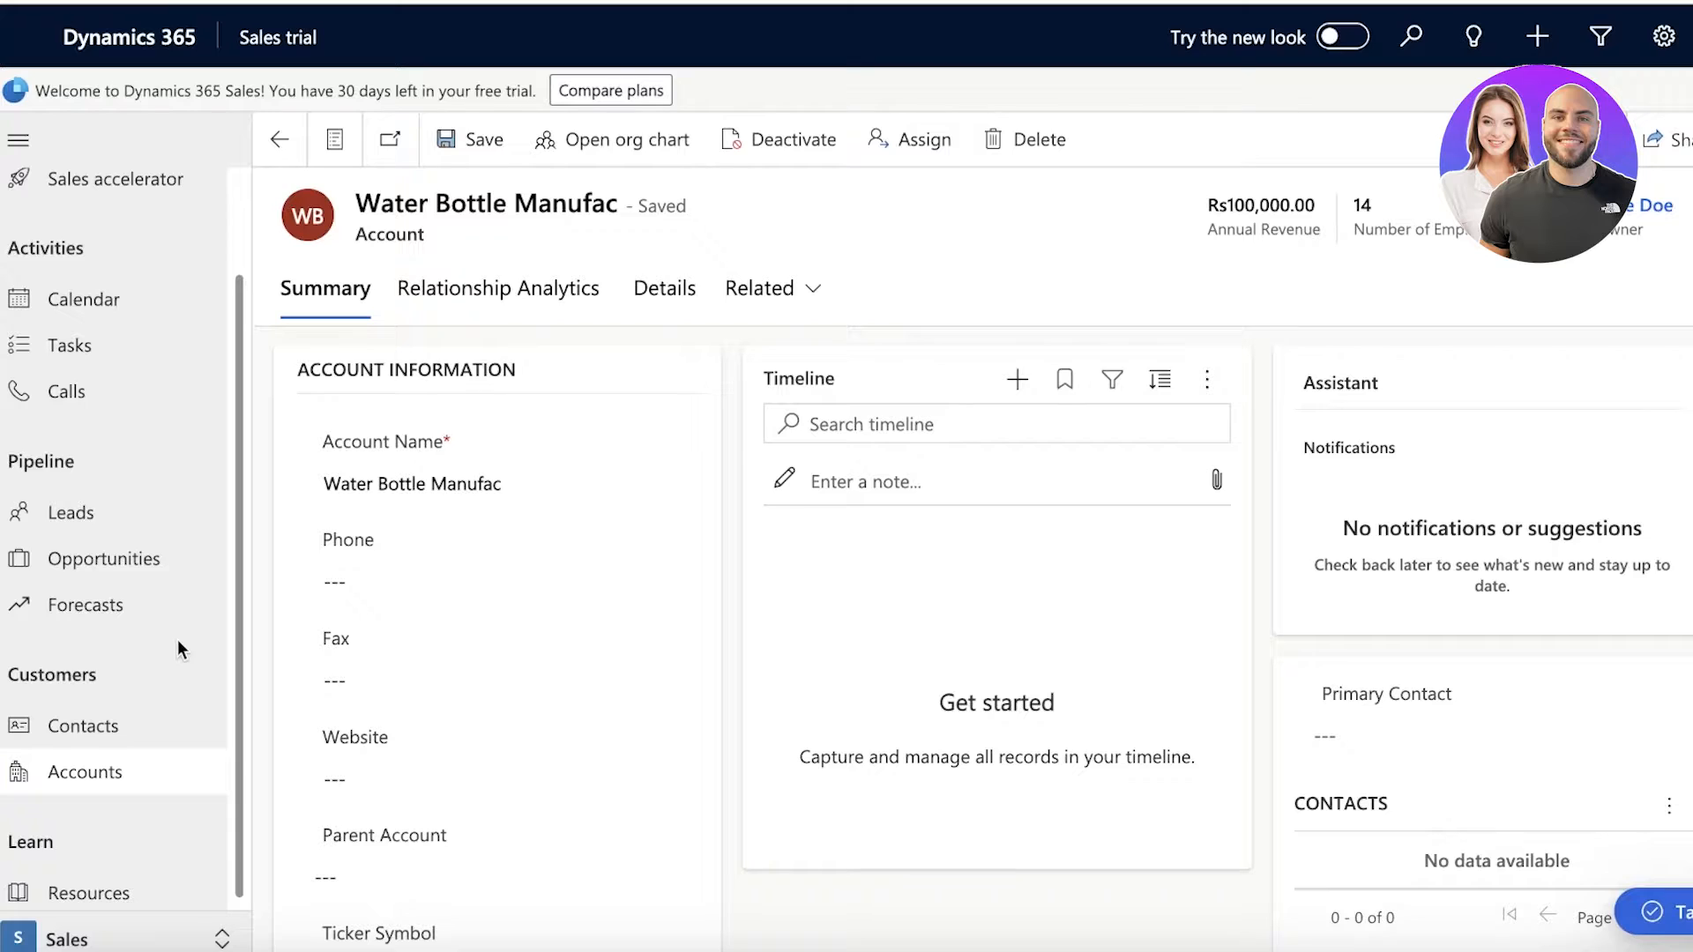
click(13, 741)
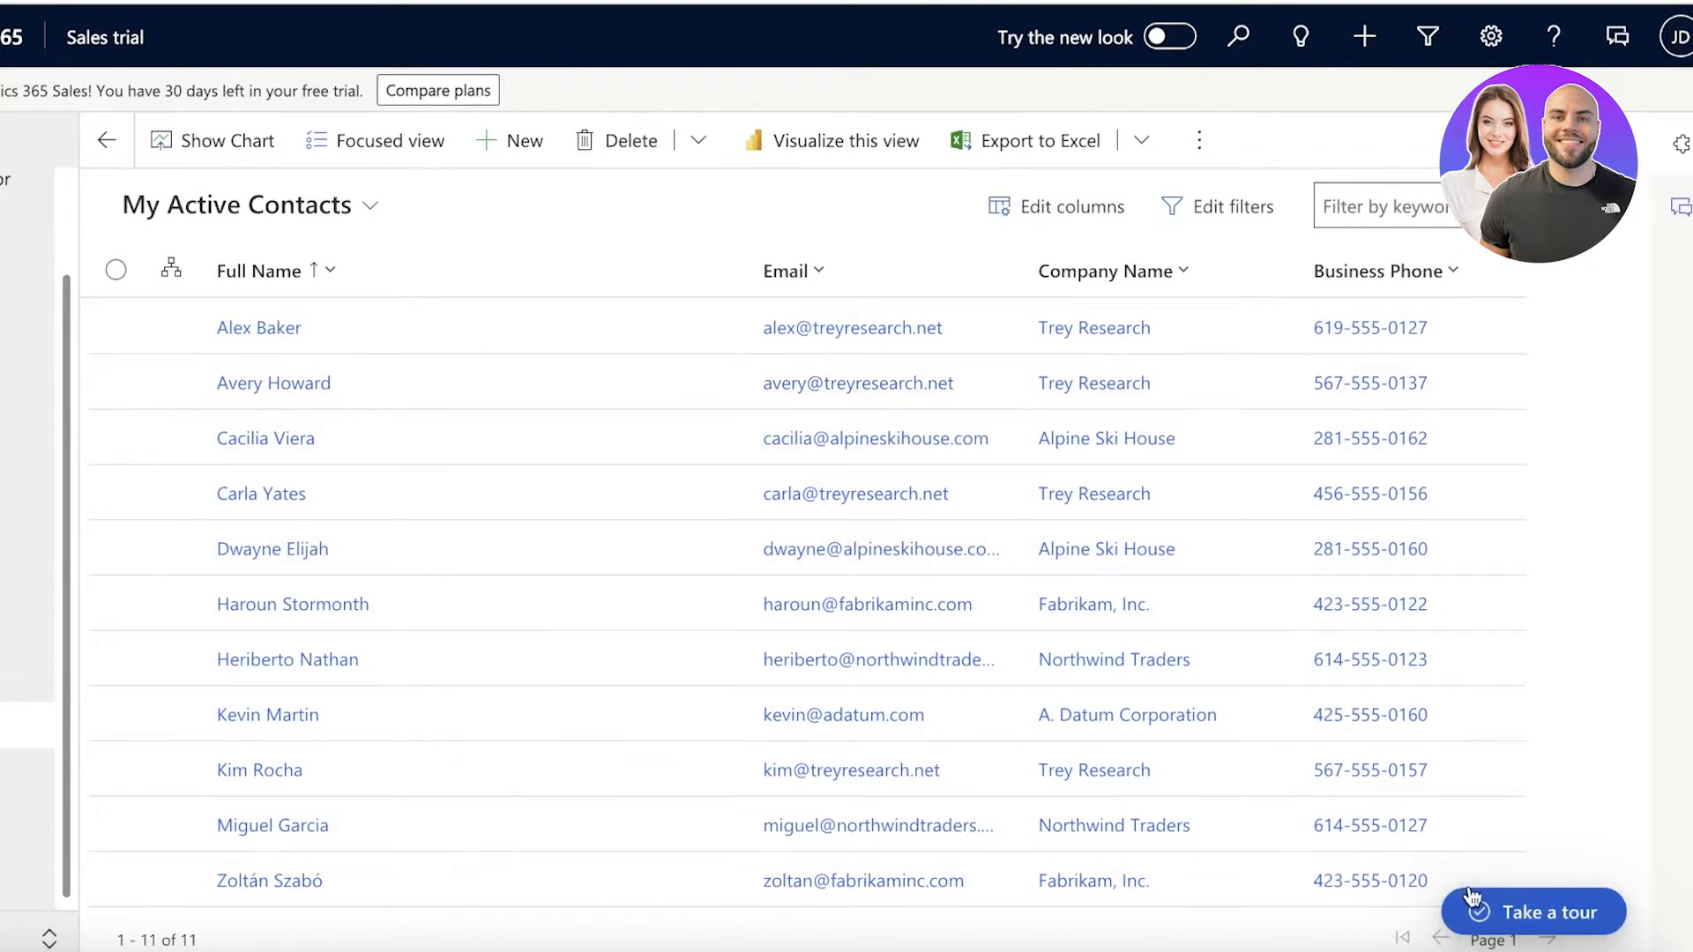
click(552, 143)
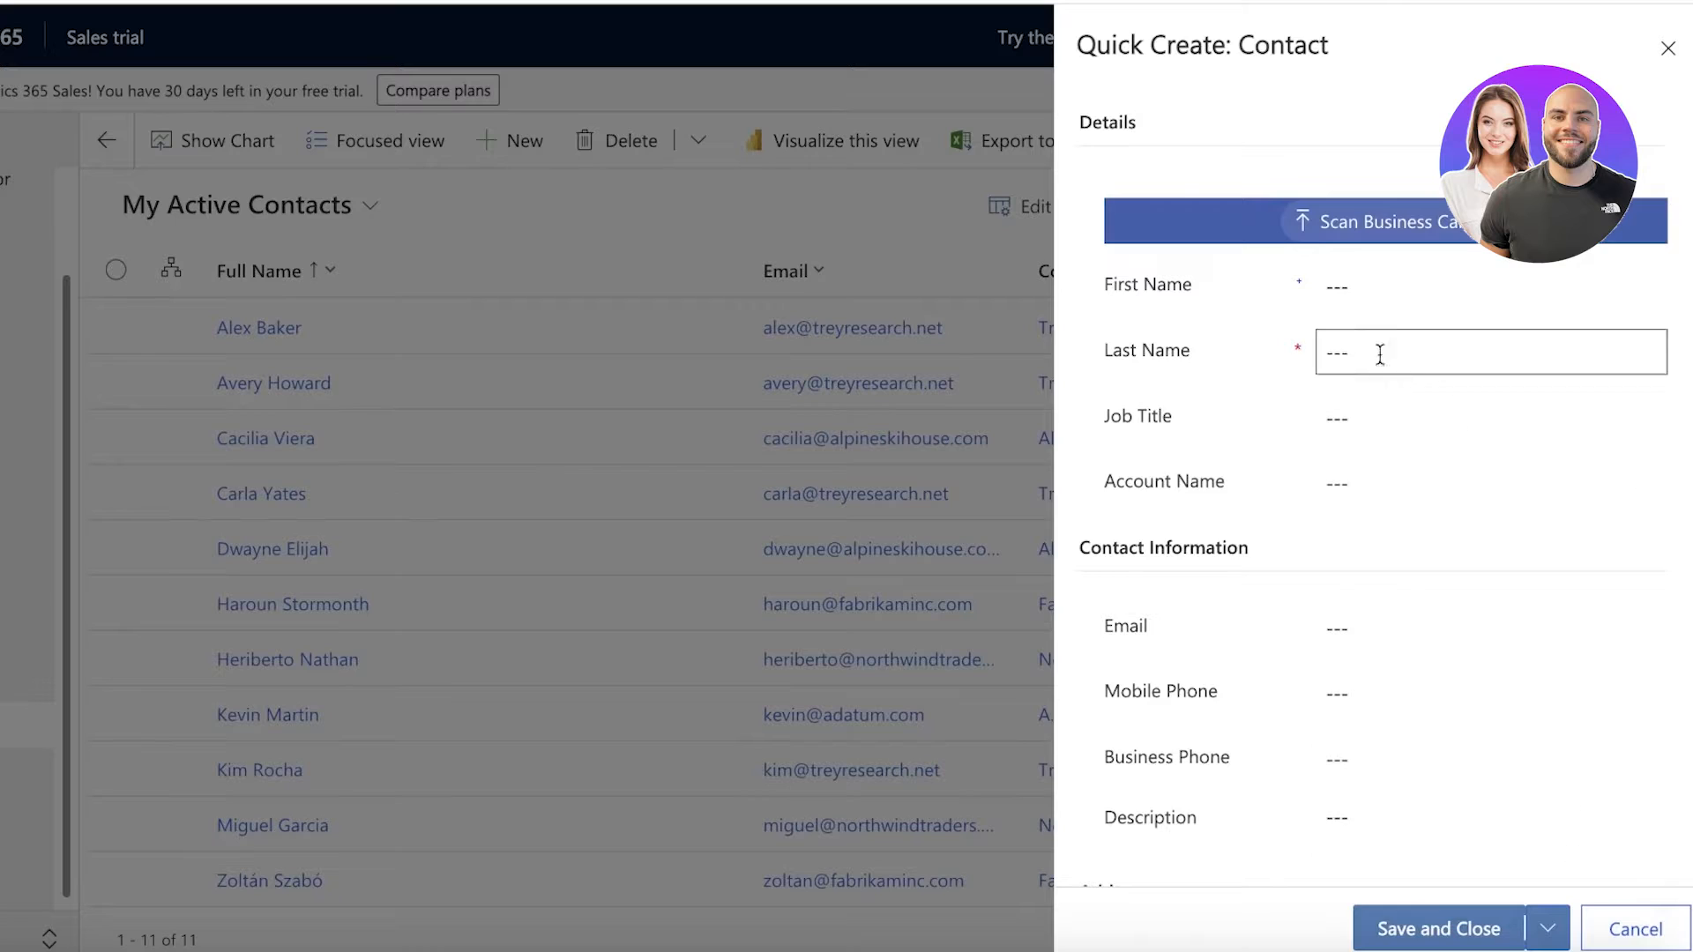
click(1334, 281)
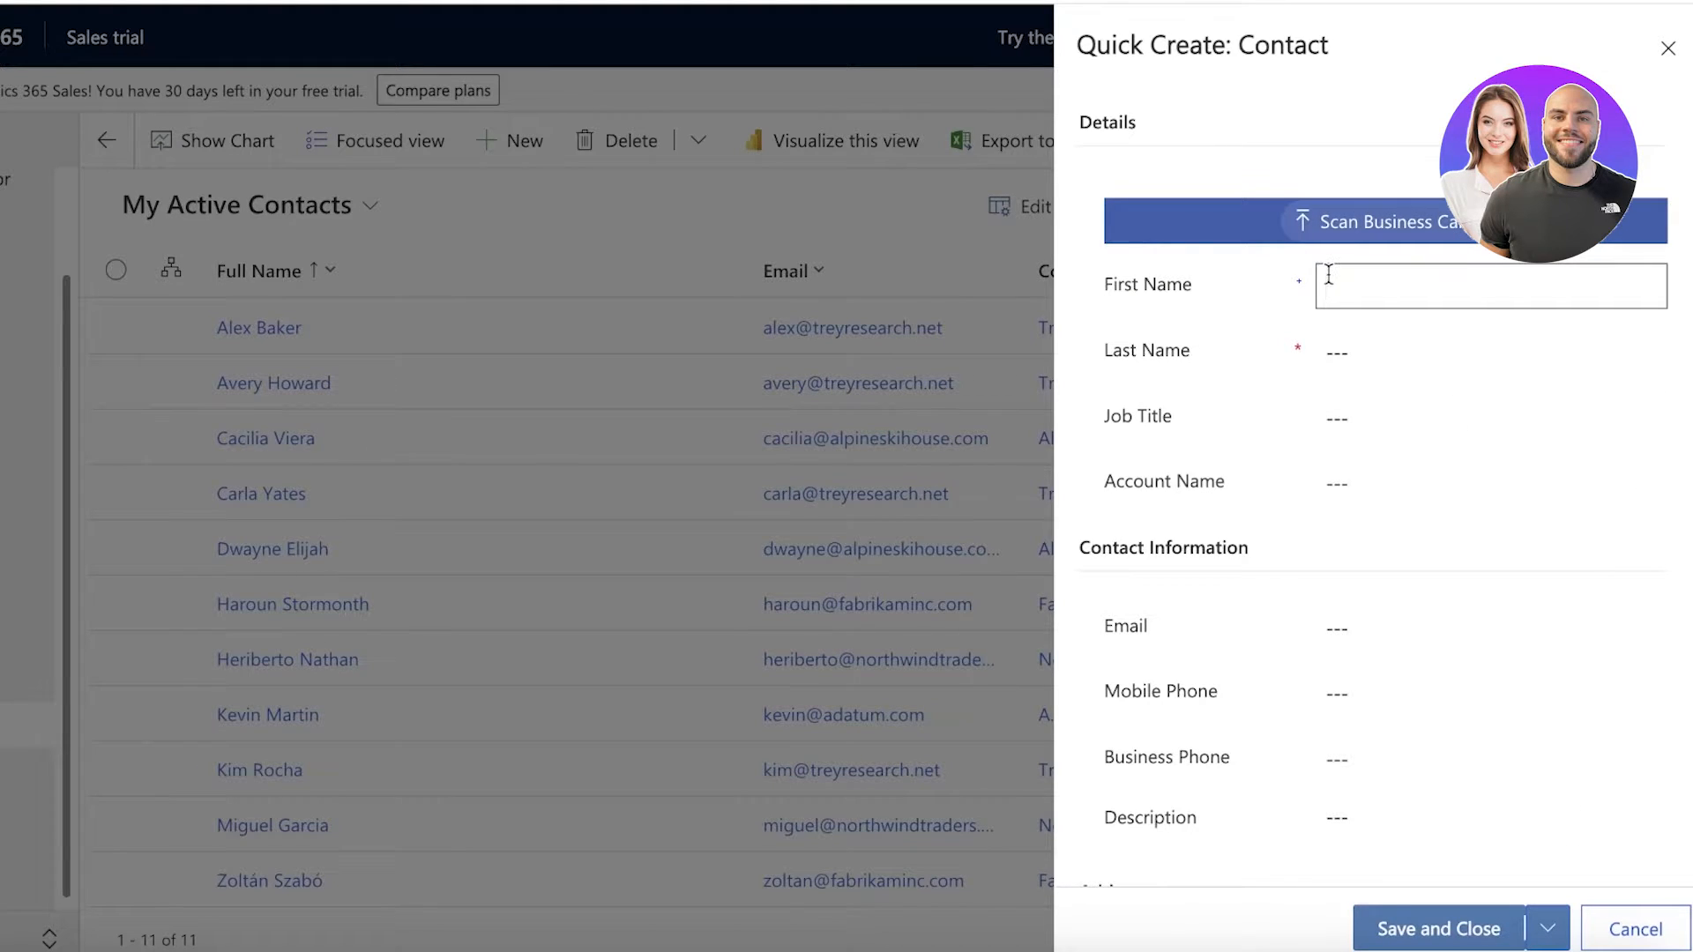
text(Kate)
click(1341, 347)
text(Moss)
scroll(1335, 476, down, 4)
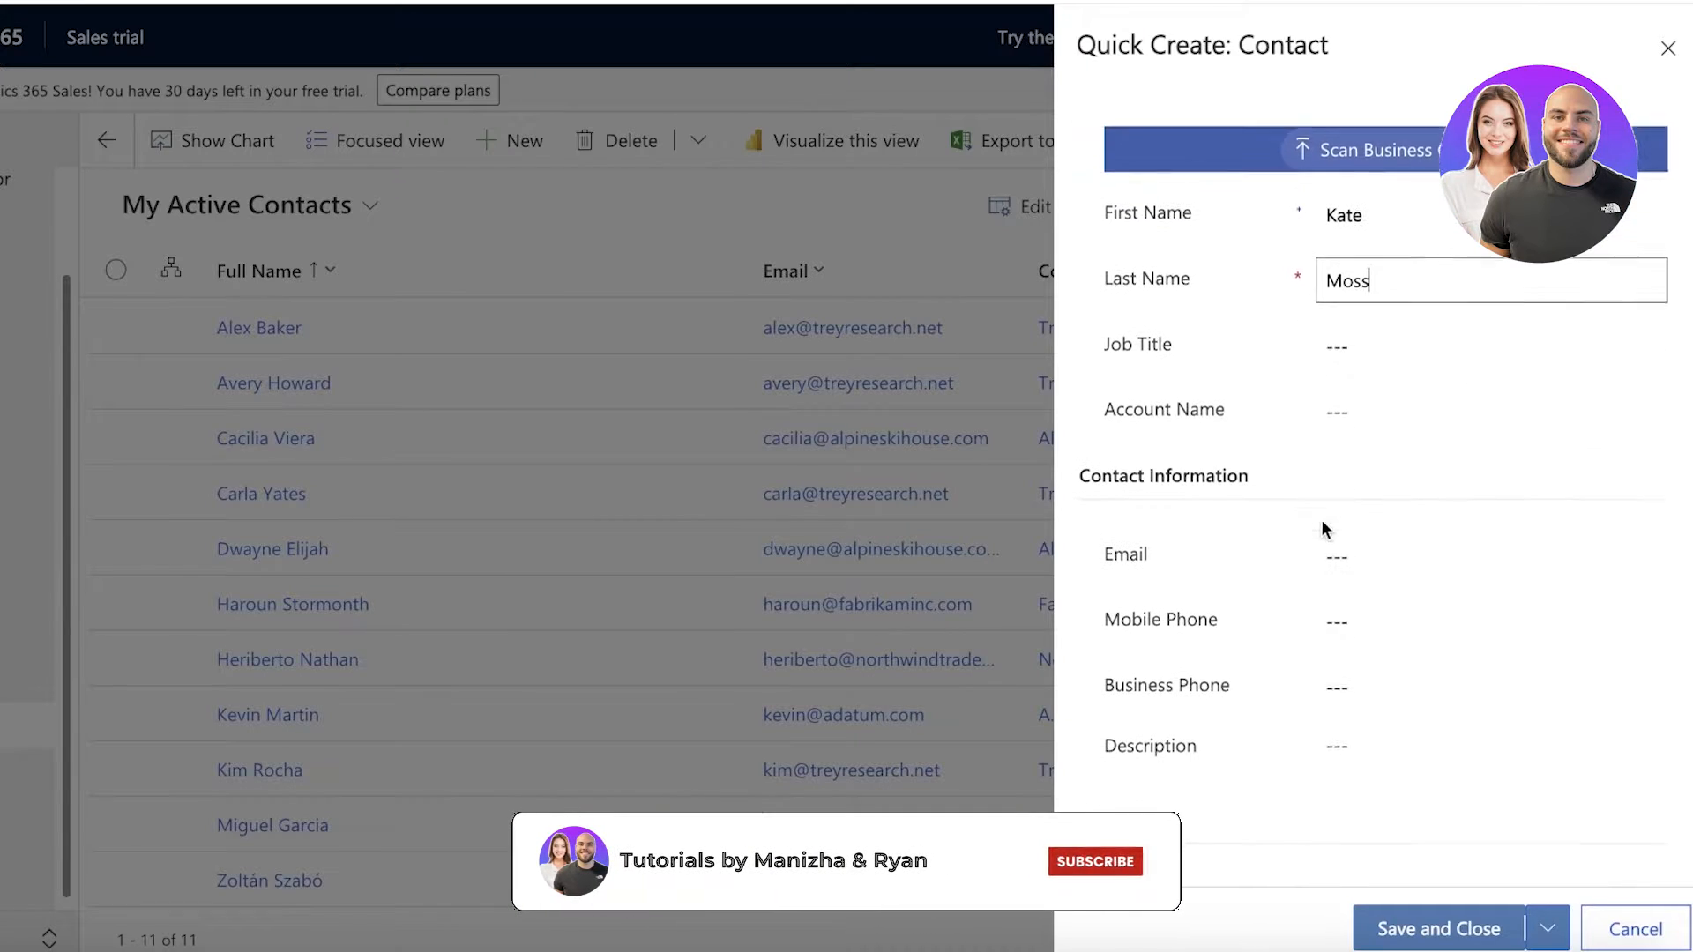
click(1475, 941)
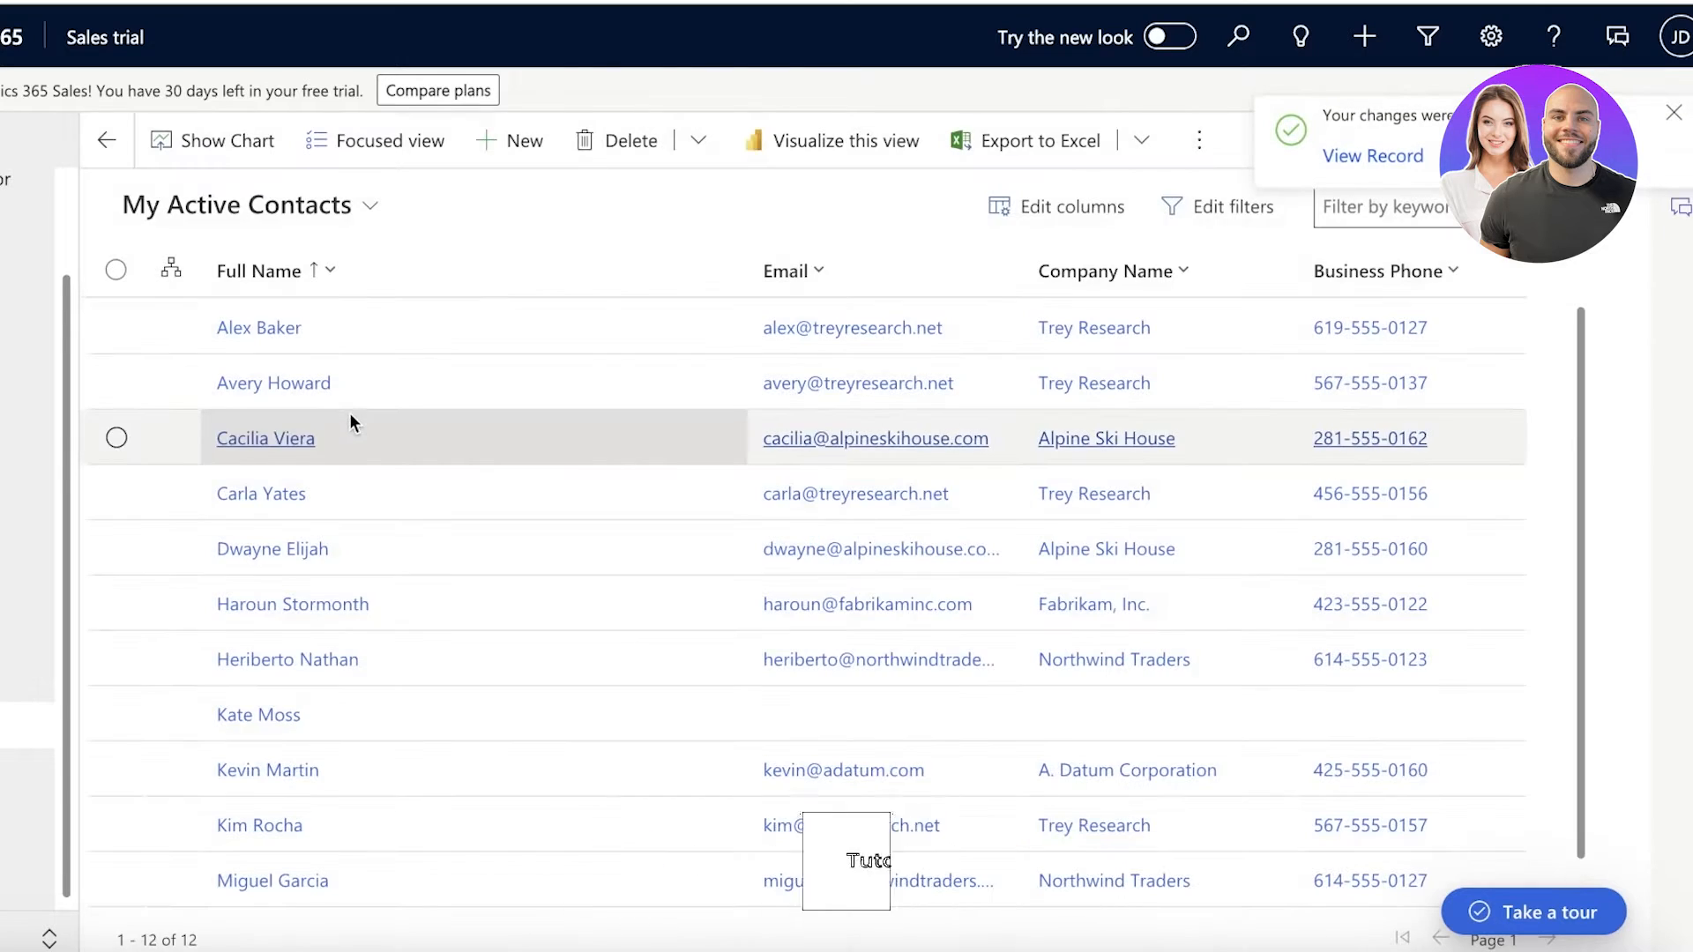
- Open the newly created contact's record and review its summary, from the contact information through the address fields
click(260, 711)
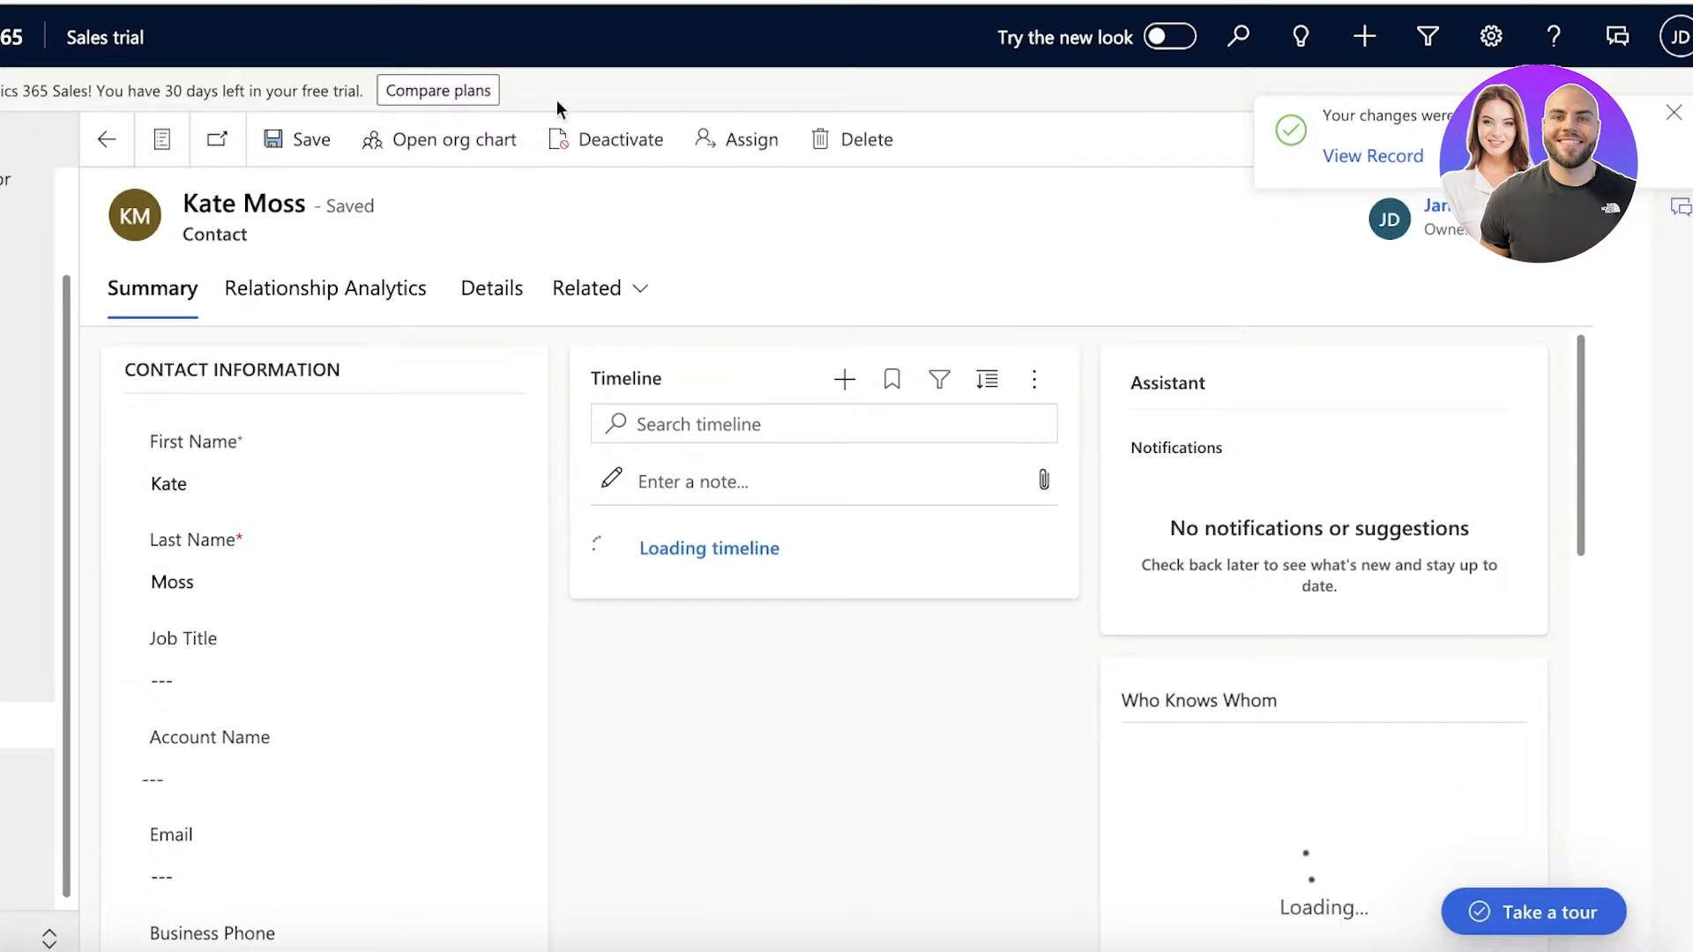
scroll(532, 407, down, 3)
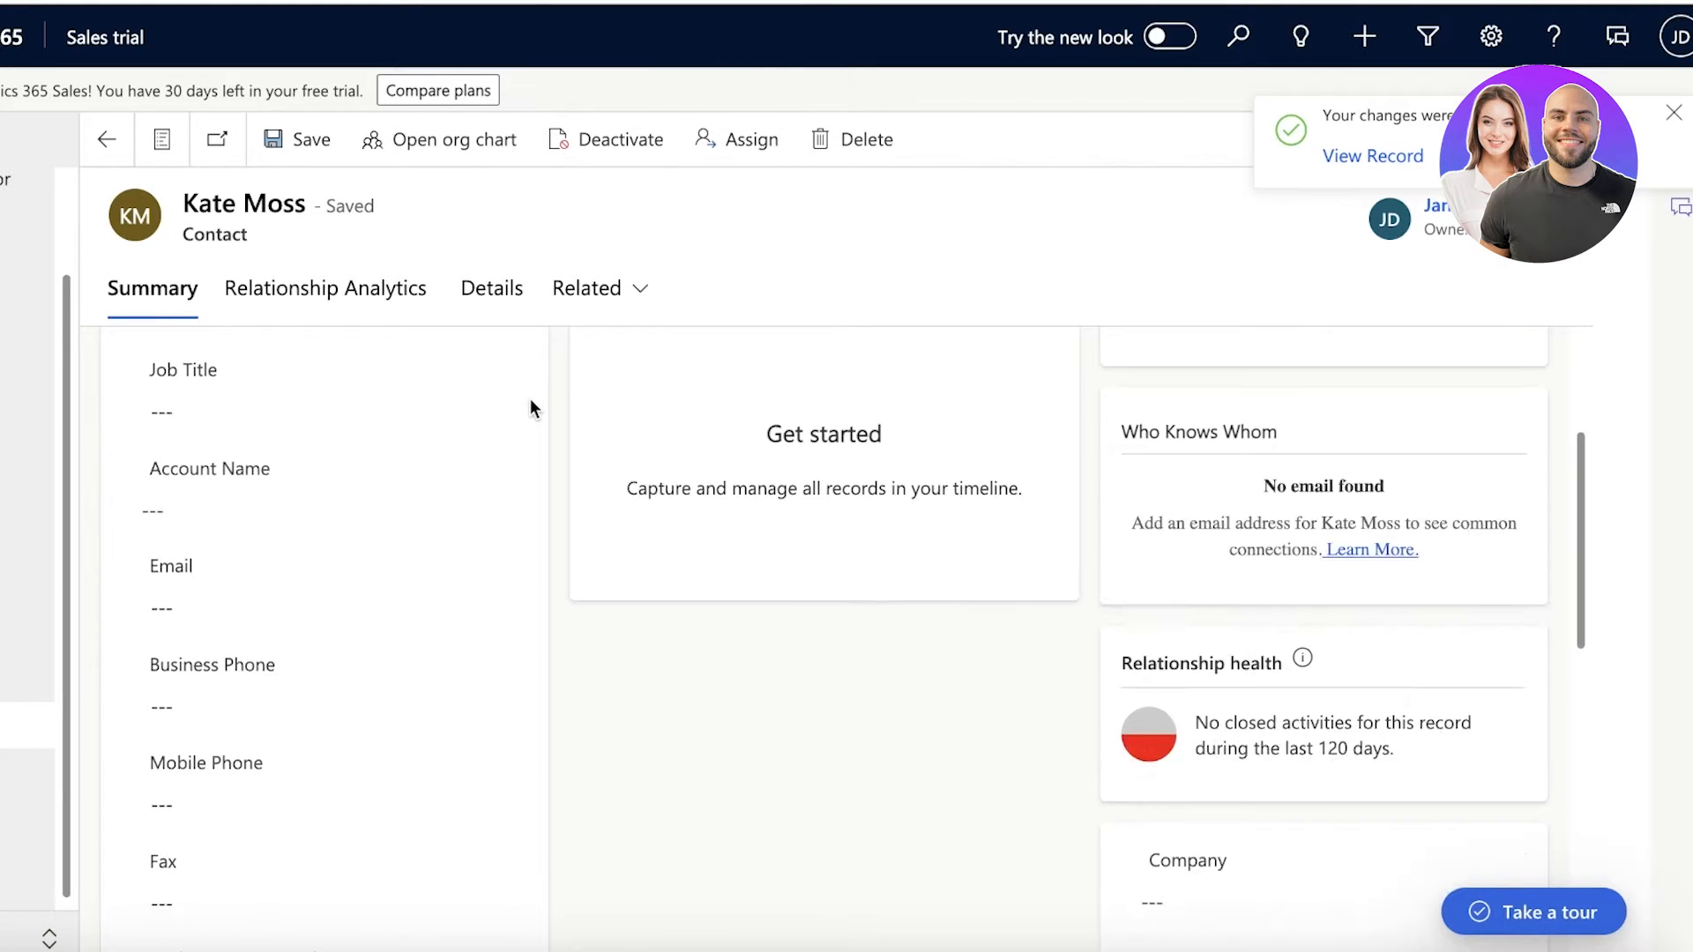
scroll(1051, 563, up, 3)
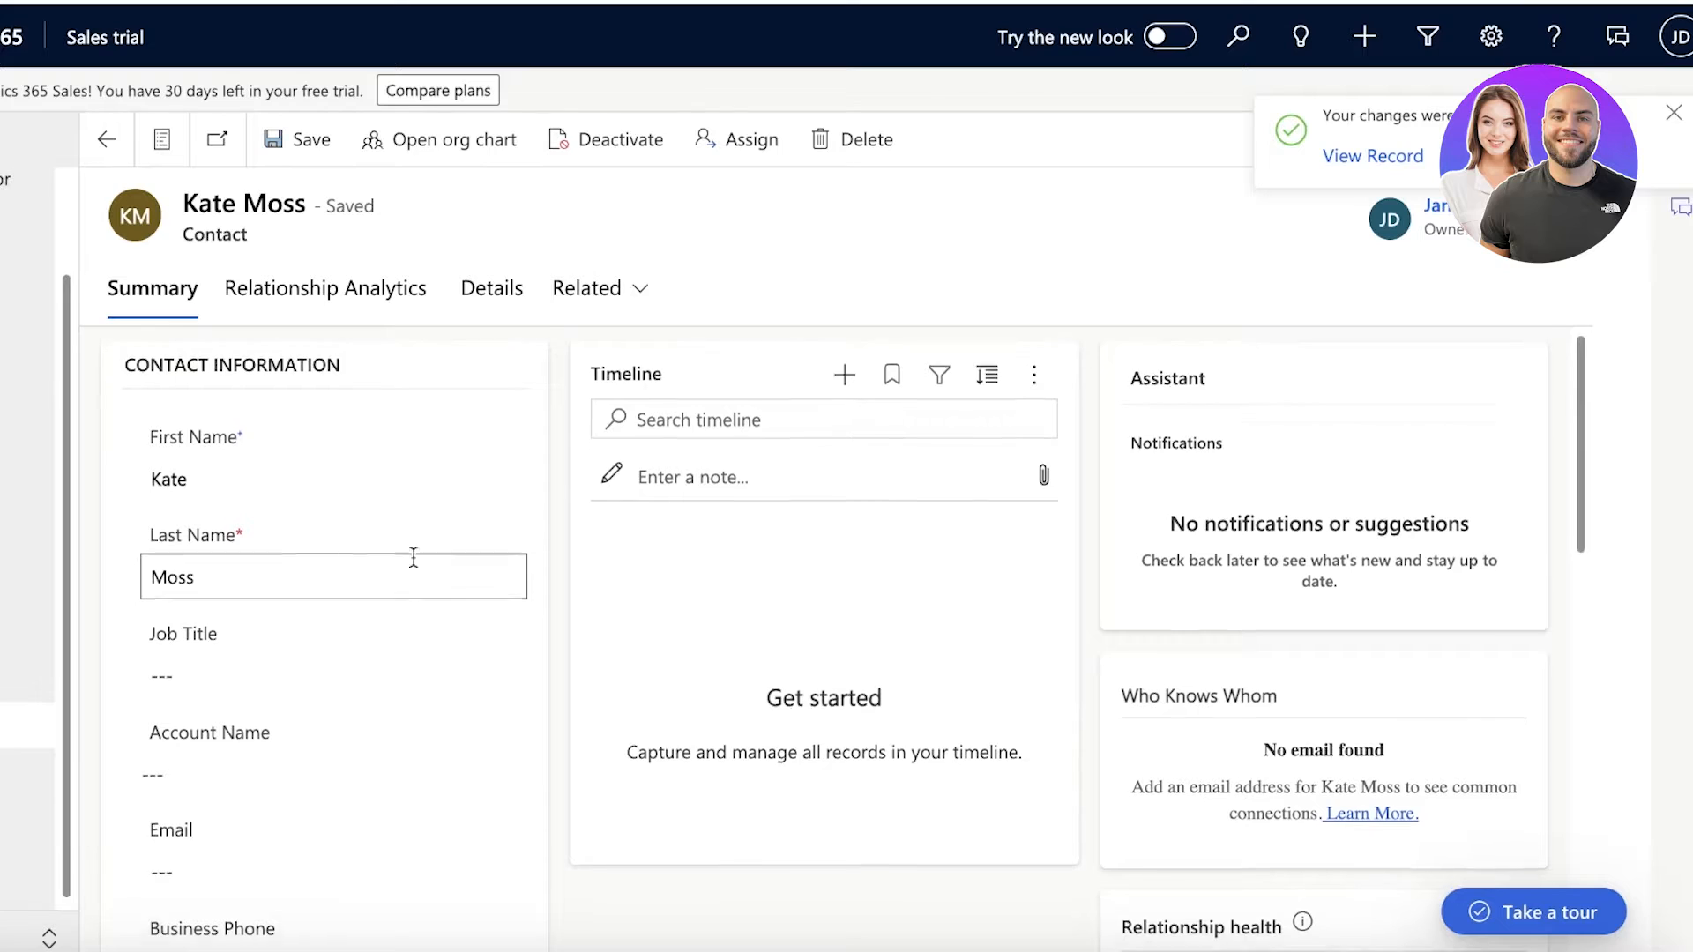
scroll(680, 442, down, 10)
scroll(384, 570, down, 2)
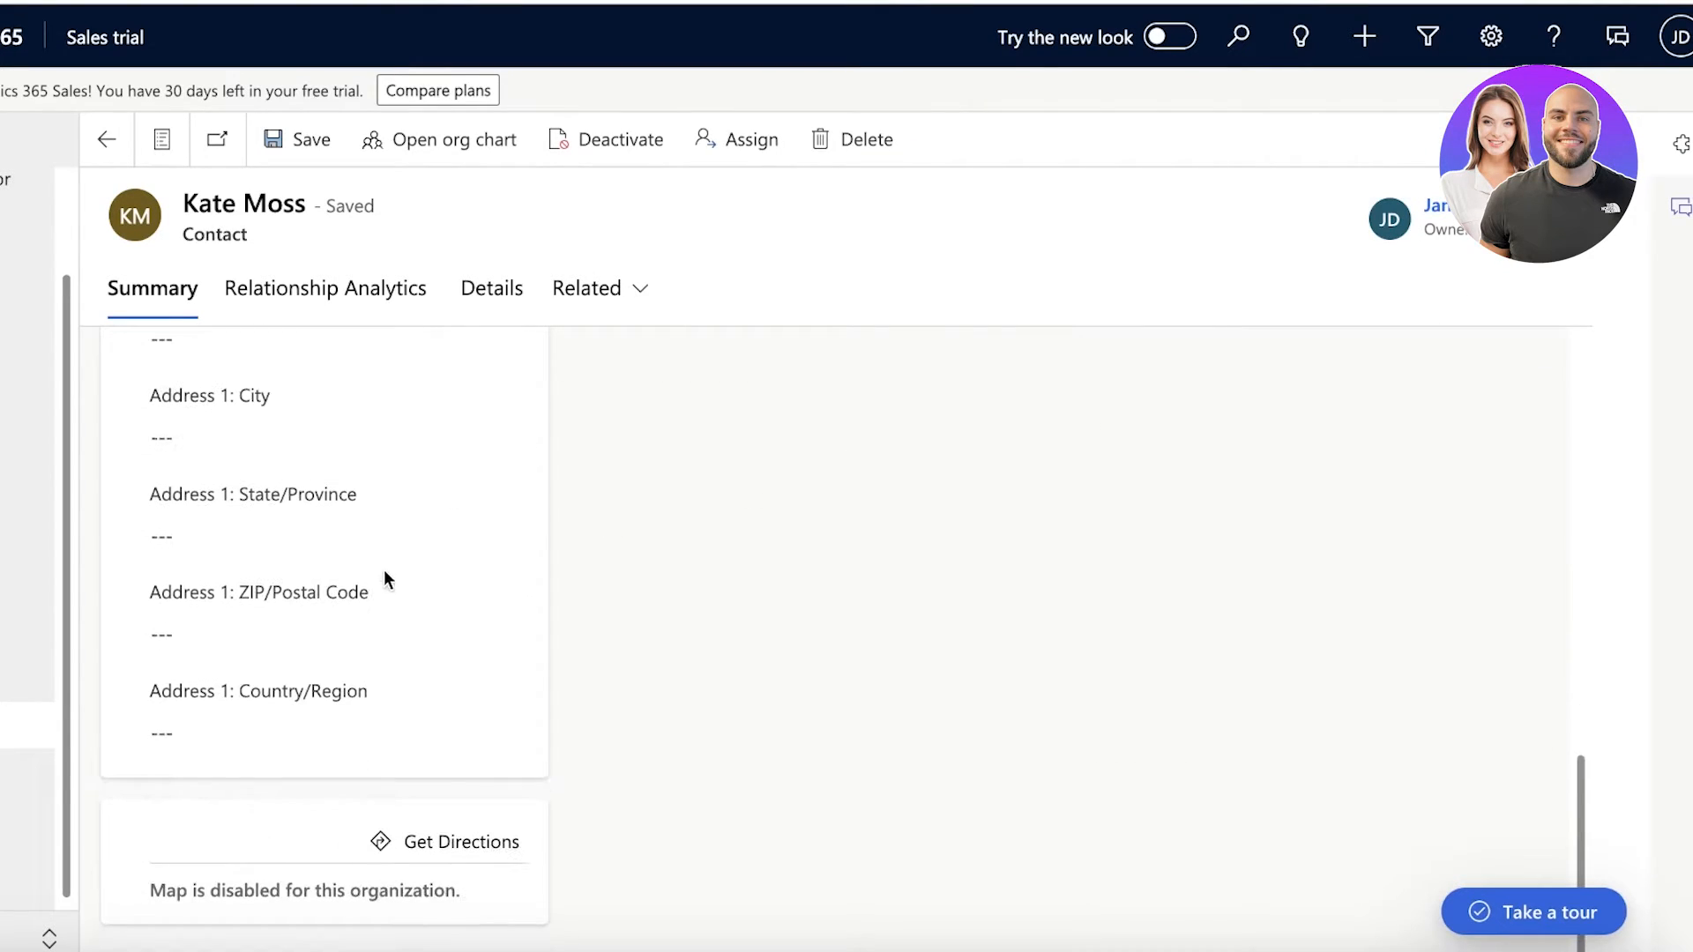
scroll(1003, 575, up, 7)
scroll(1070, 571, up, 5)
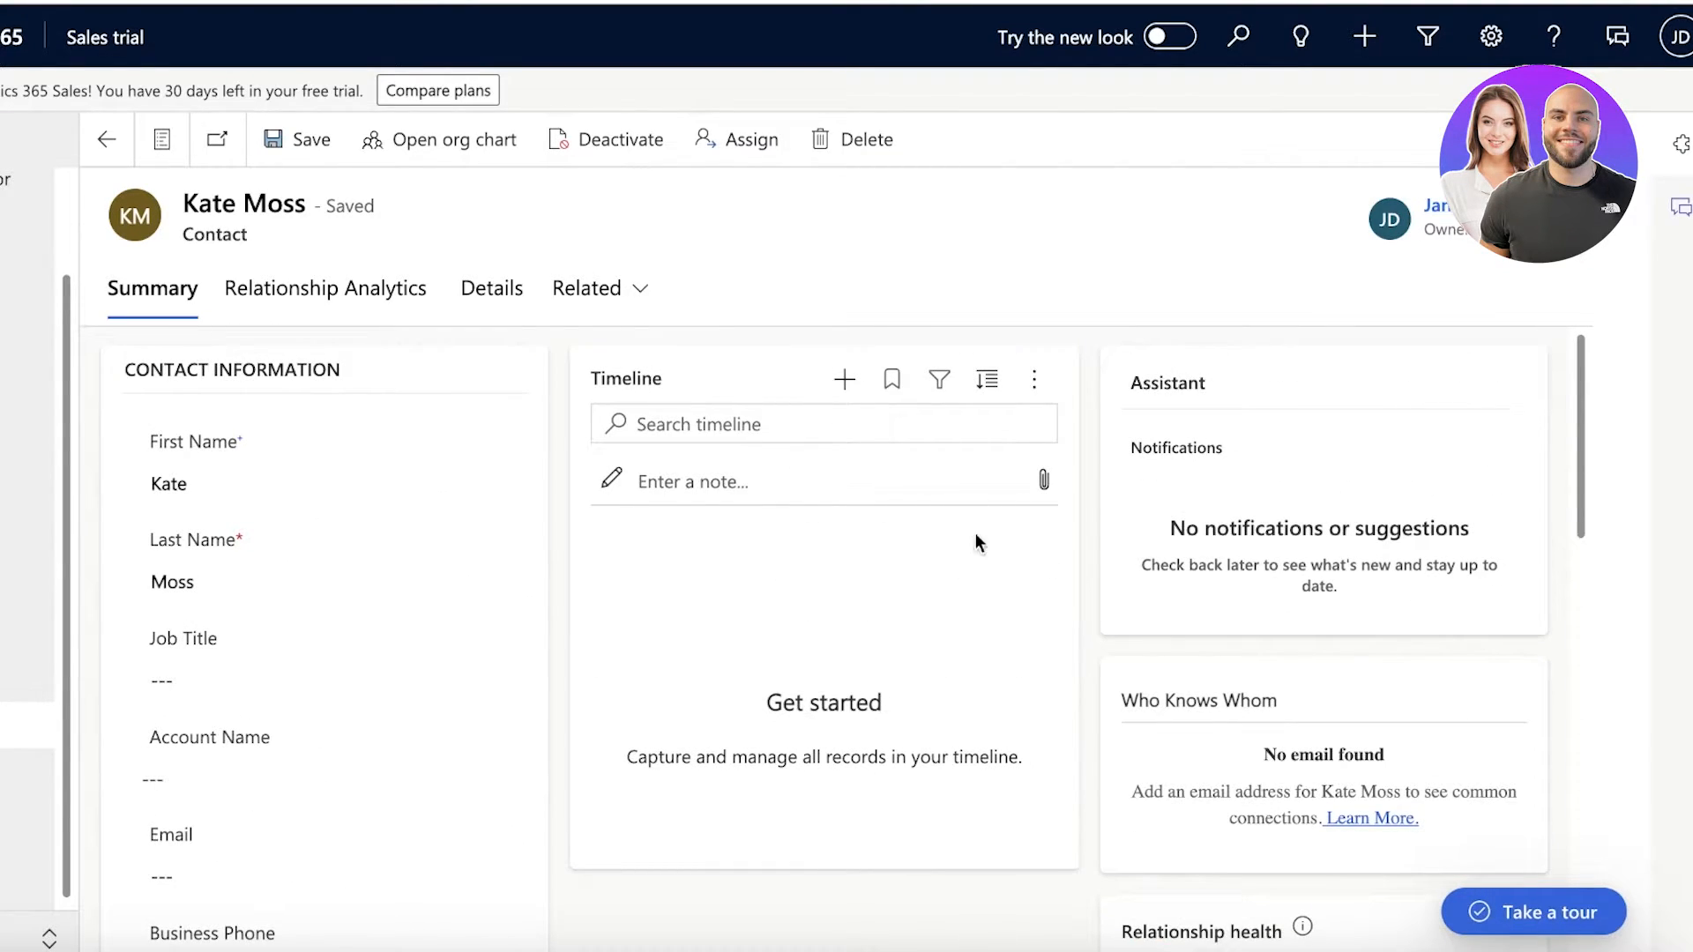
- Look through the related record types available for the new contact, covering common, sales, service and marketing
click(593, 304)
scroll(824, 773, down, 2)
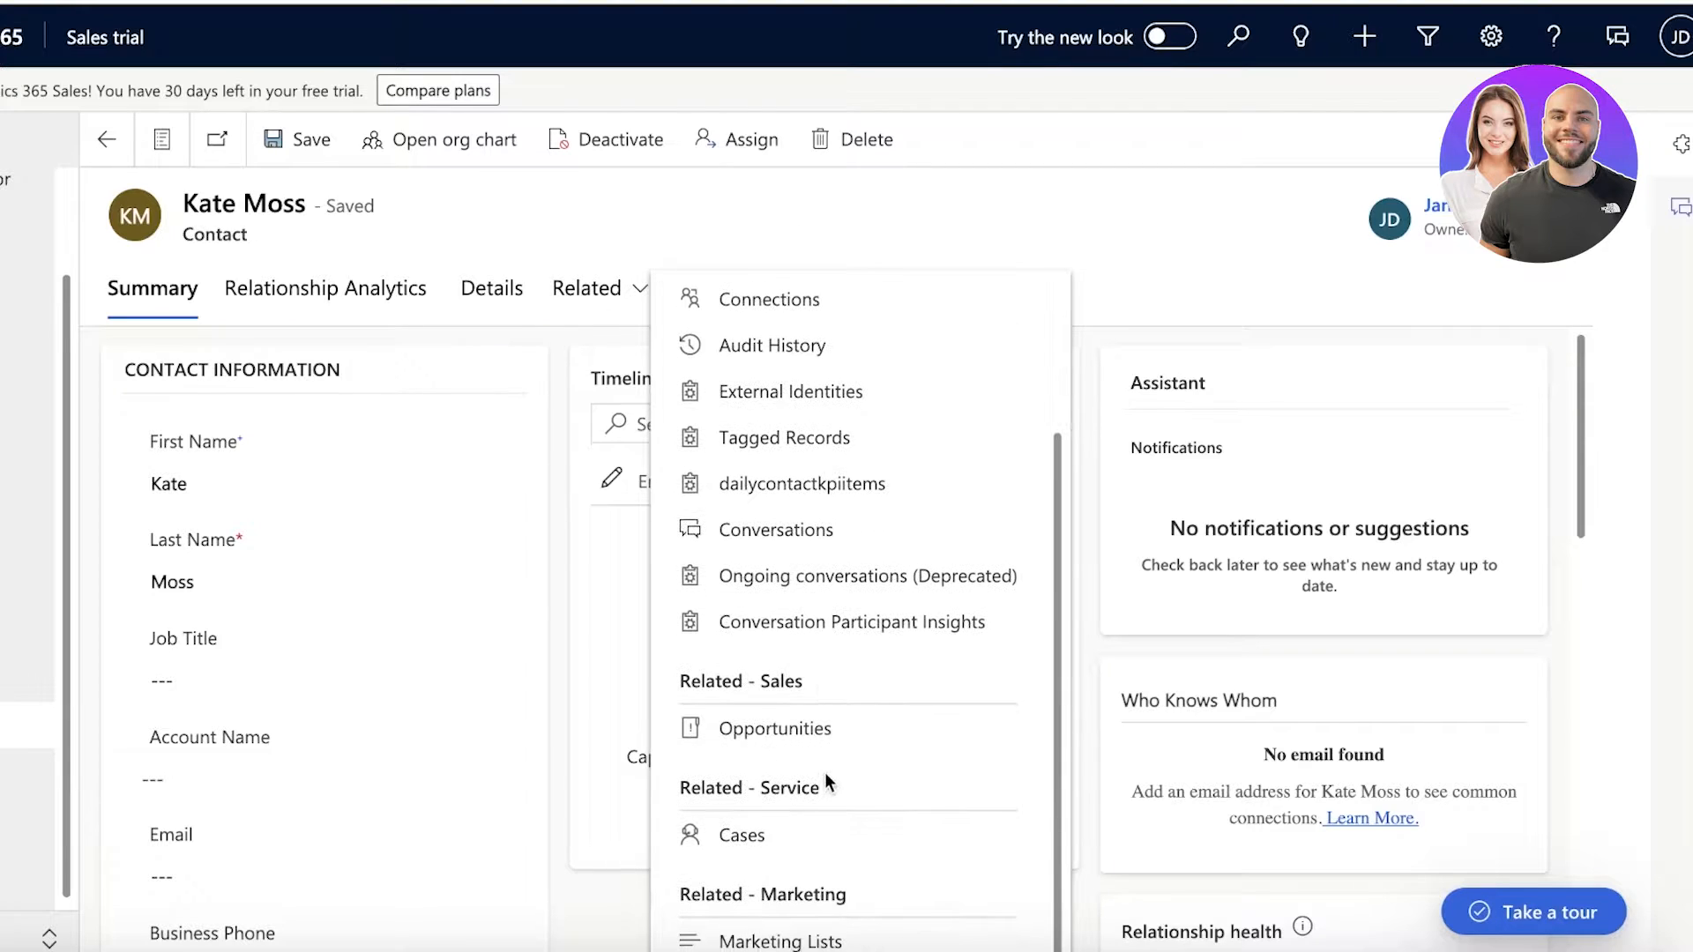
scroll(786, 782, up, 3)
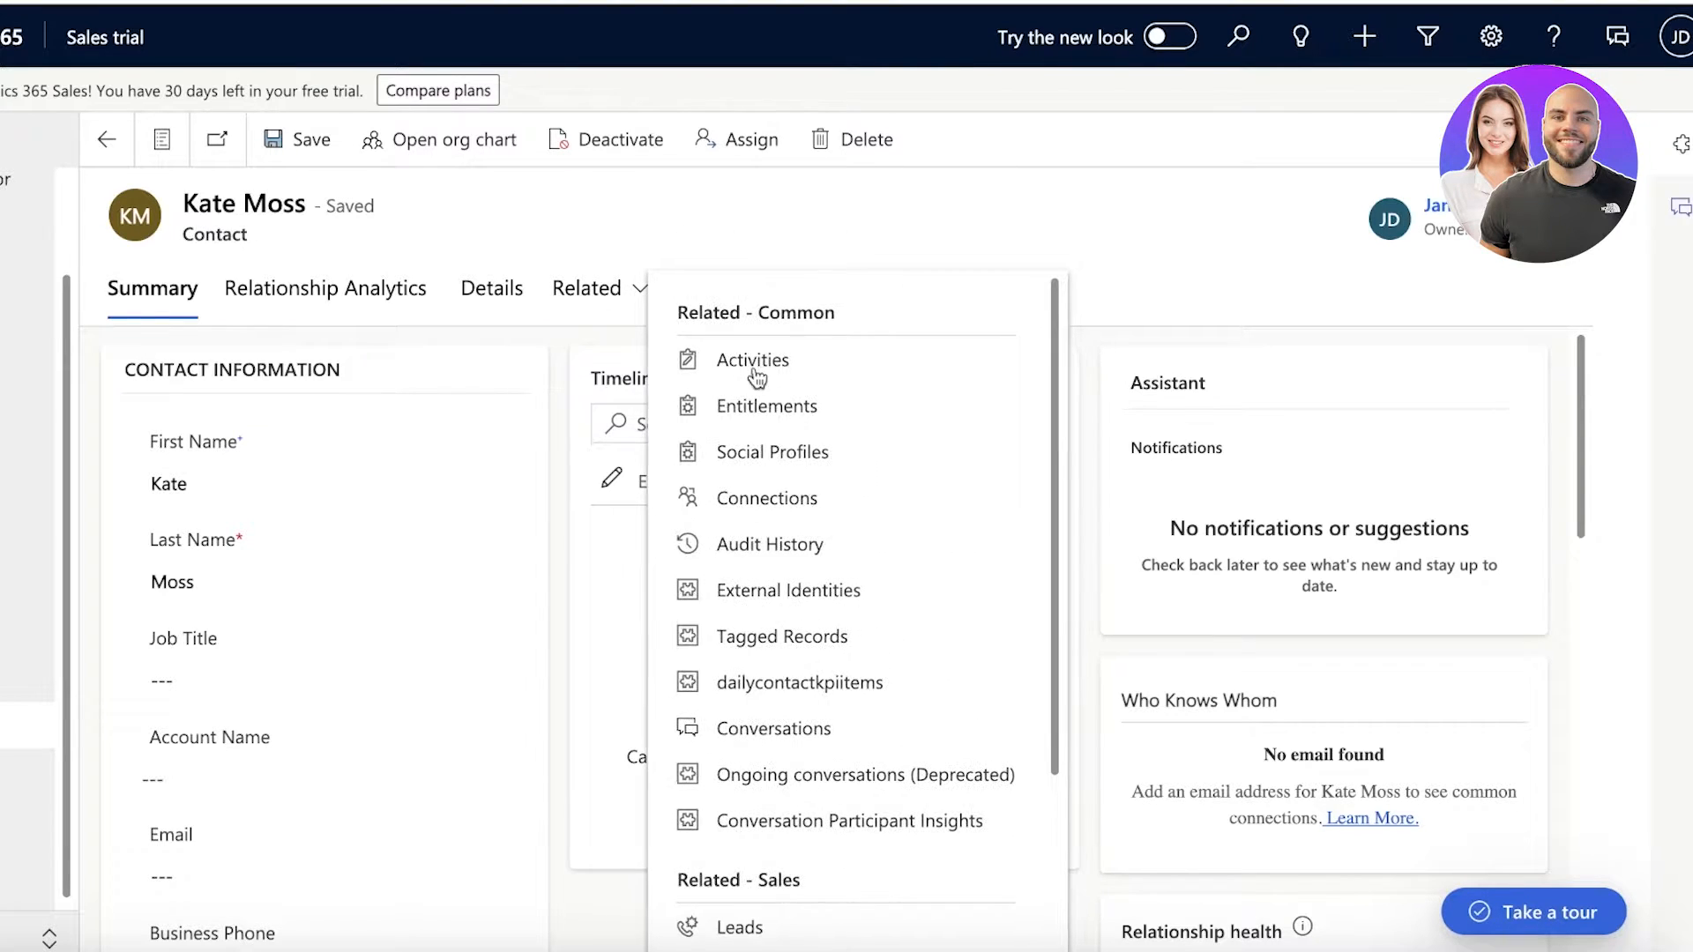
- Open the Water Bottle Manufac account and set its primary contact to the newly created contact
click(3, 773)
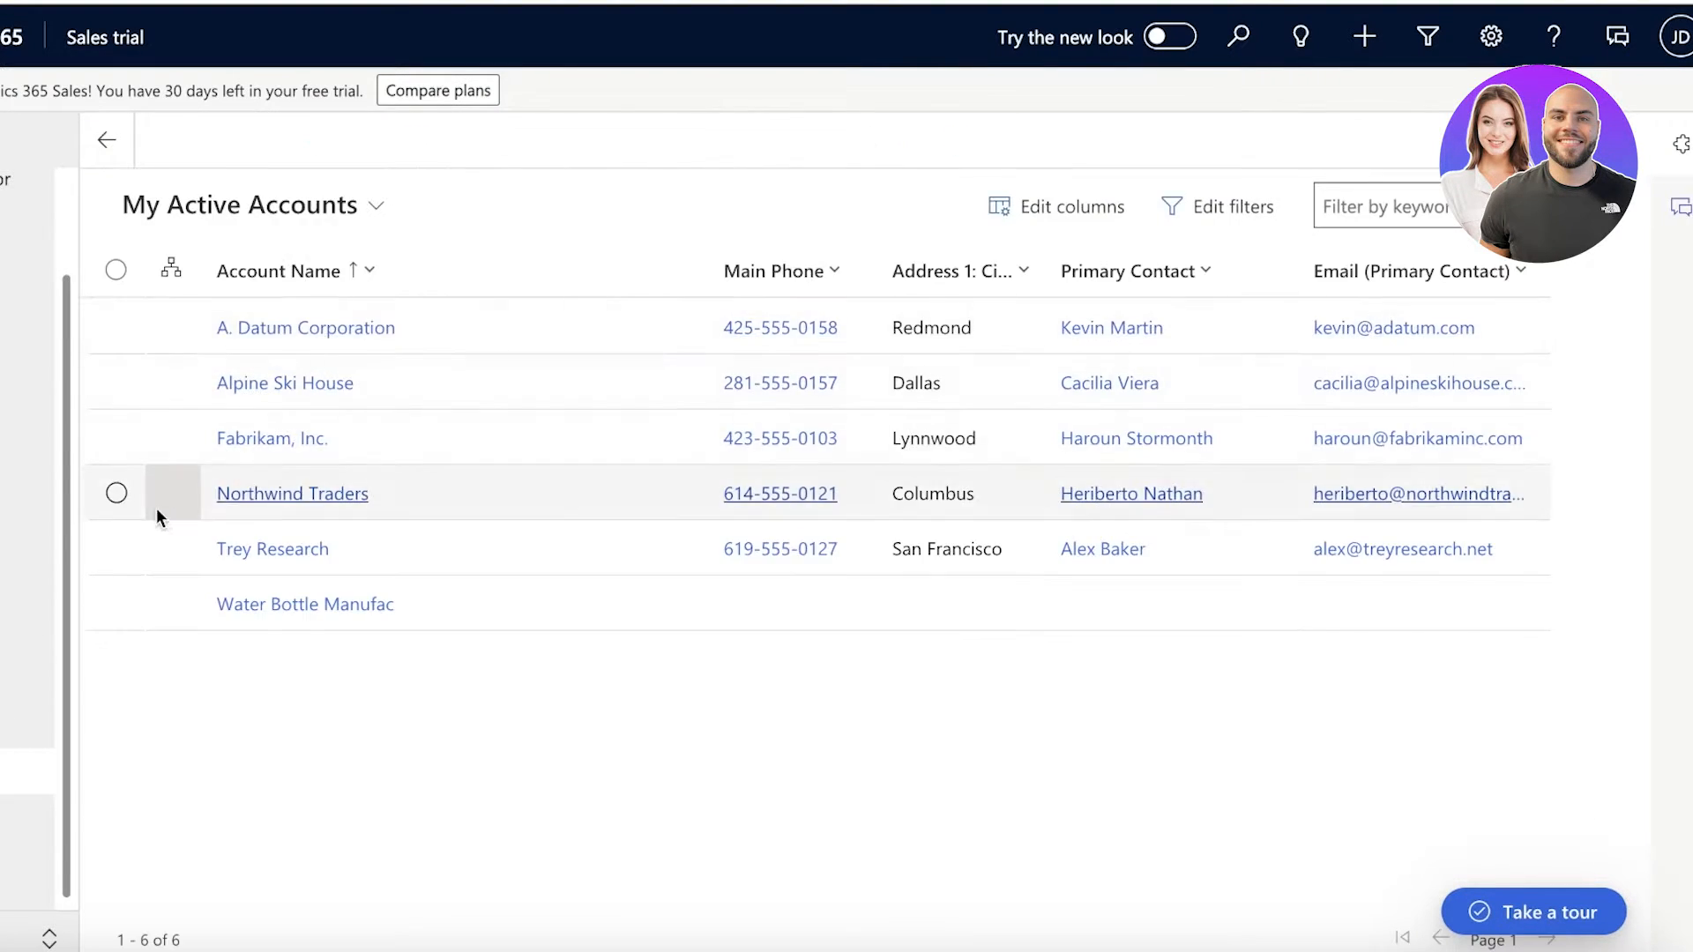
click(231, 603)
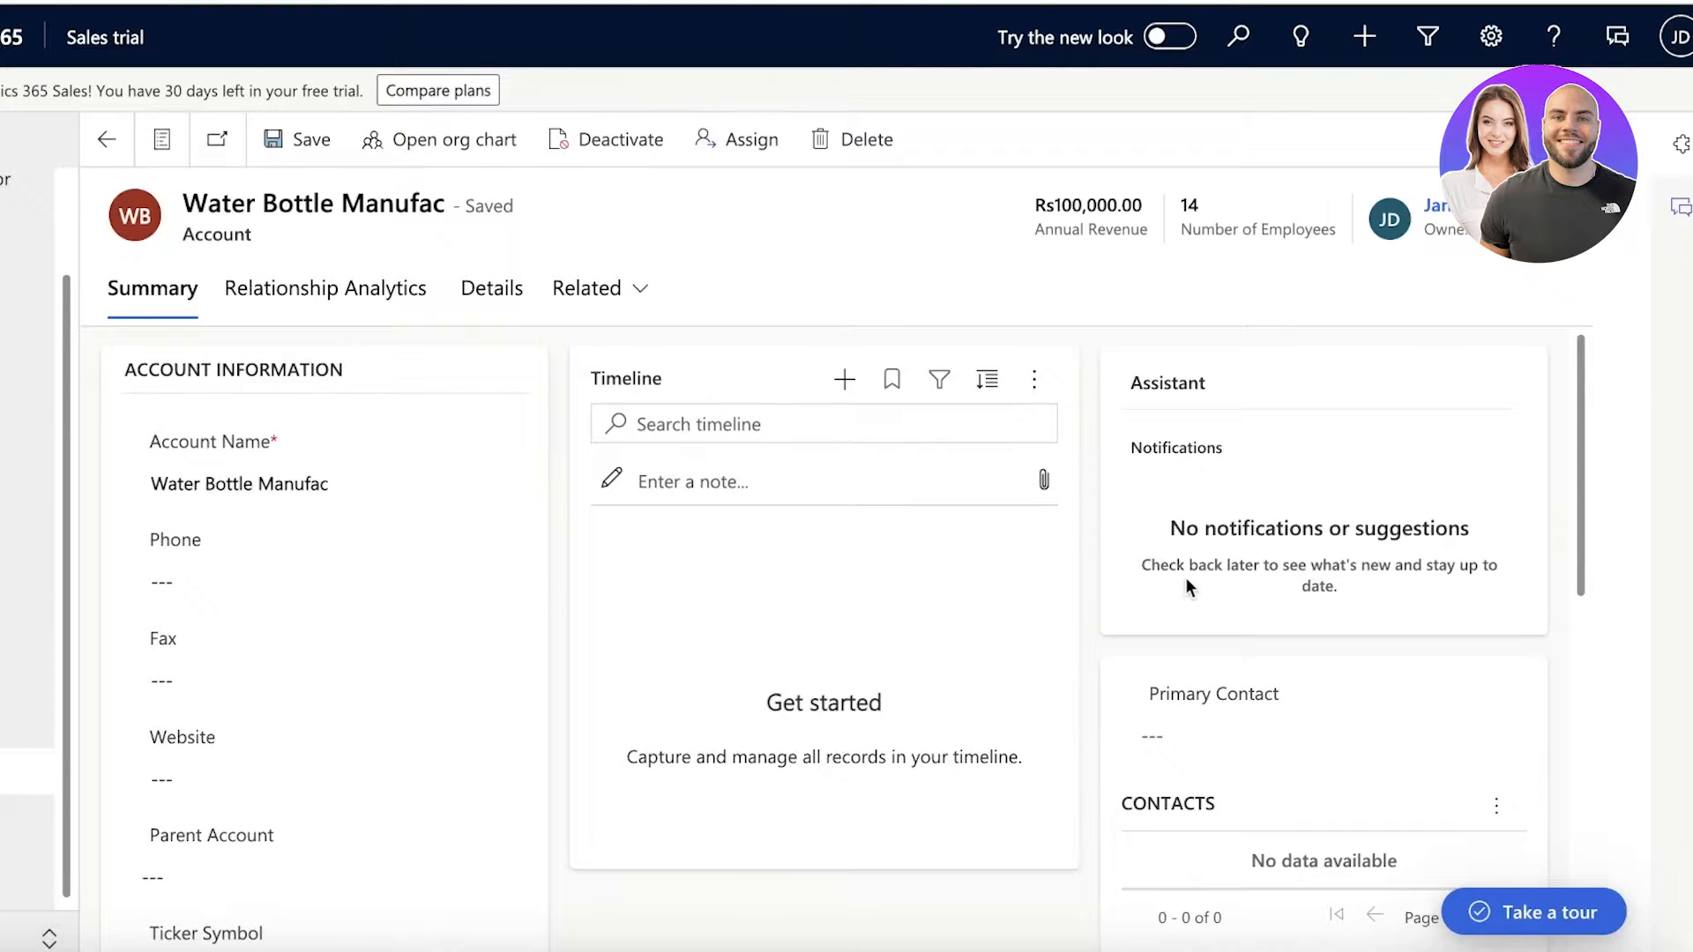
scroll(1187, 587, down, 3)
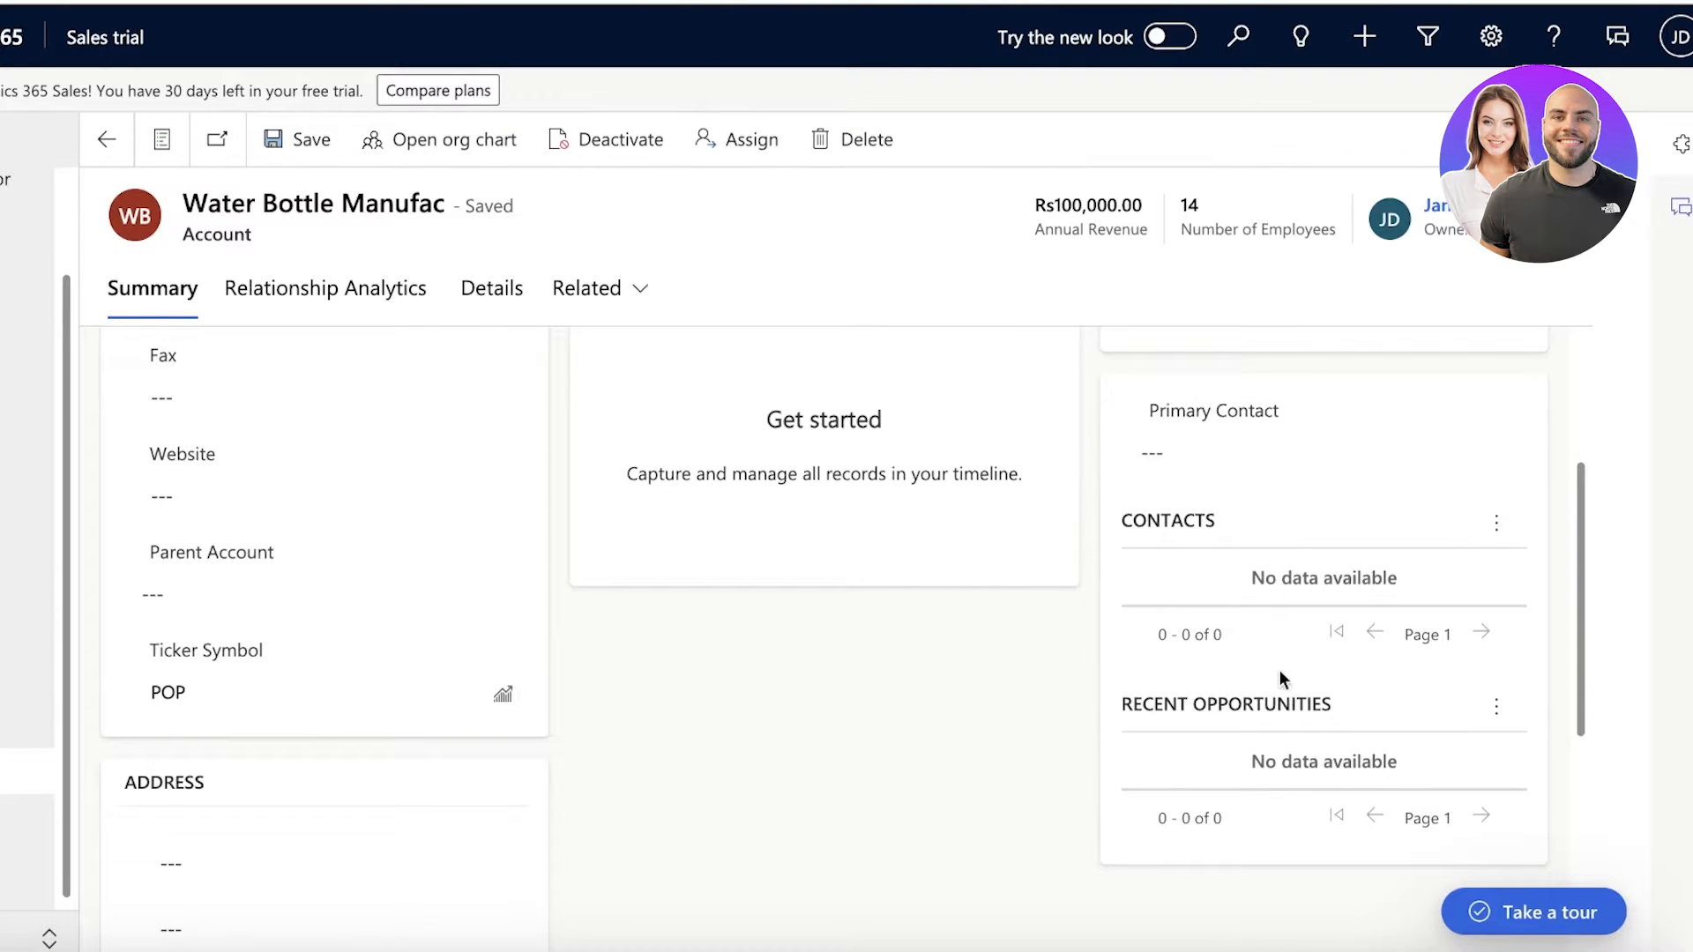
click(1218, 454)
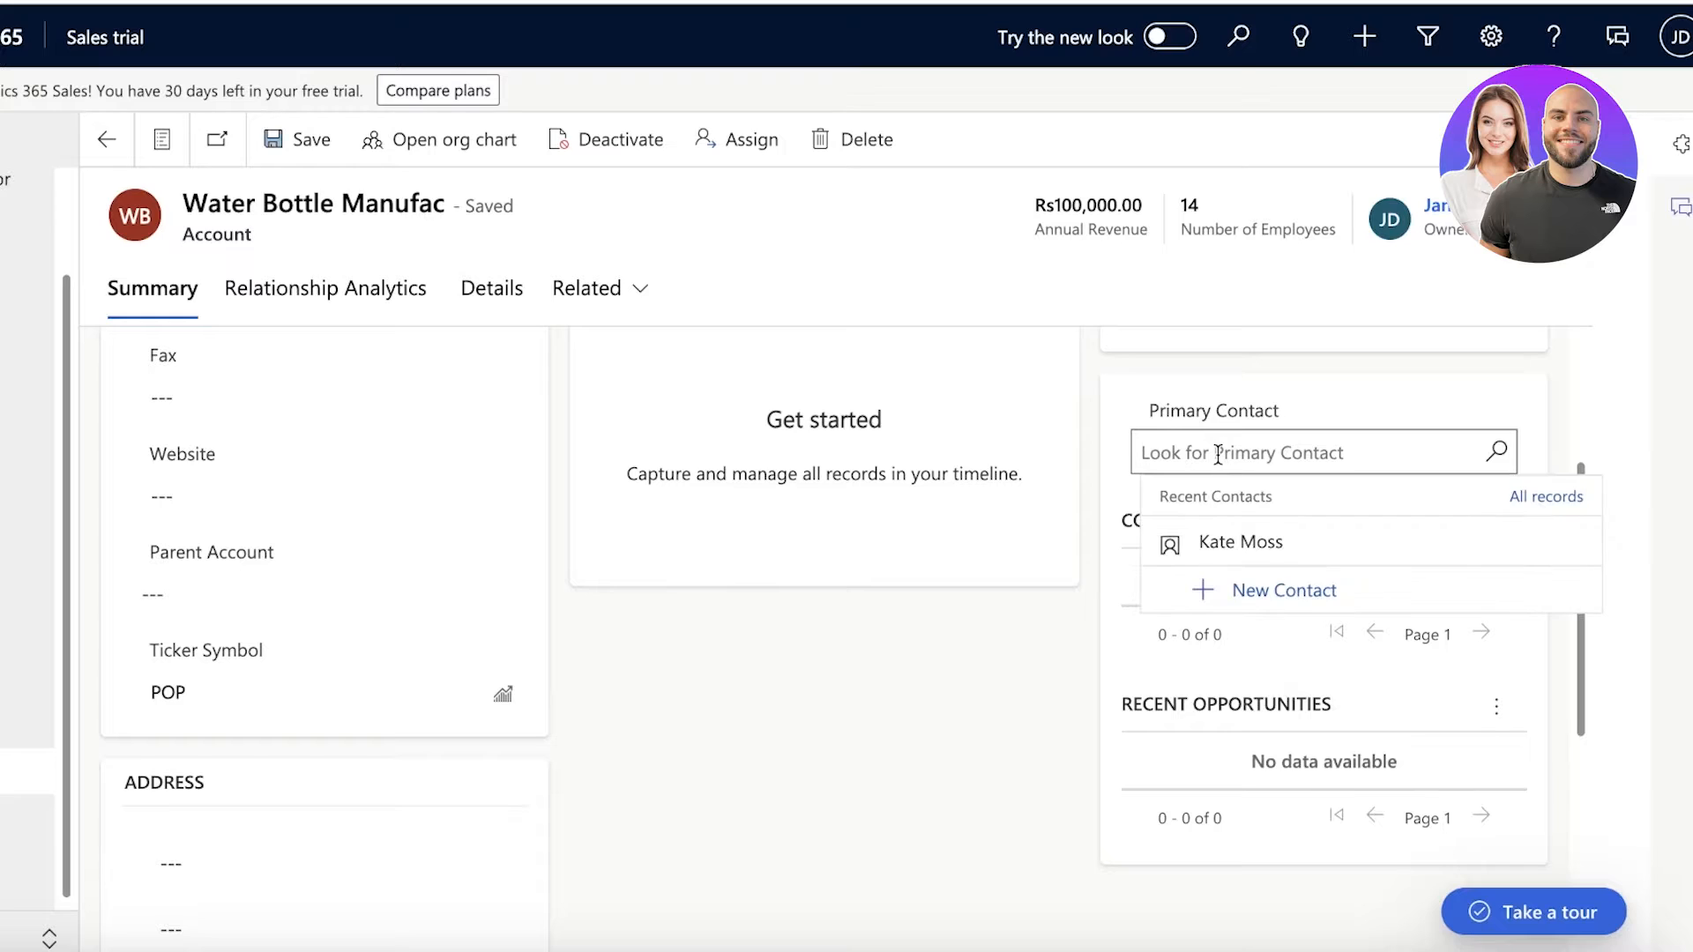
click(1235, 542)
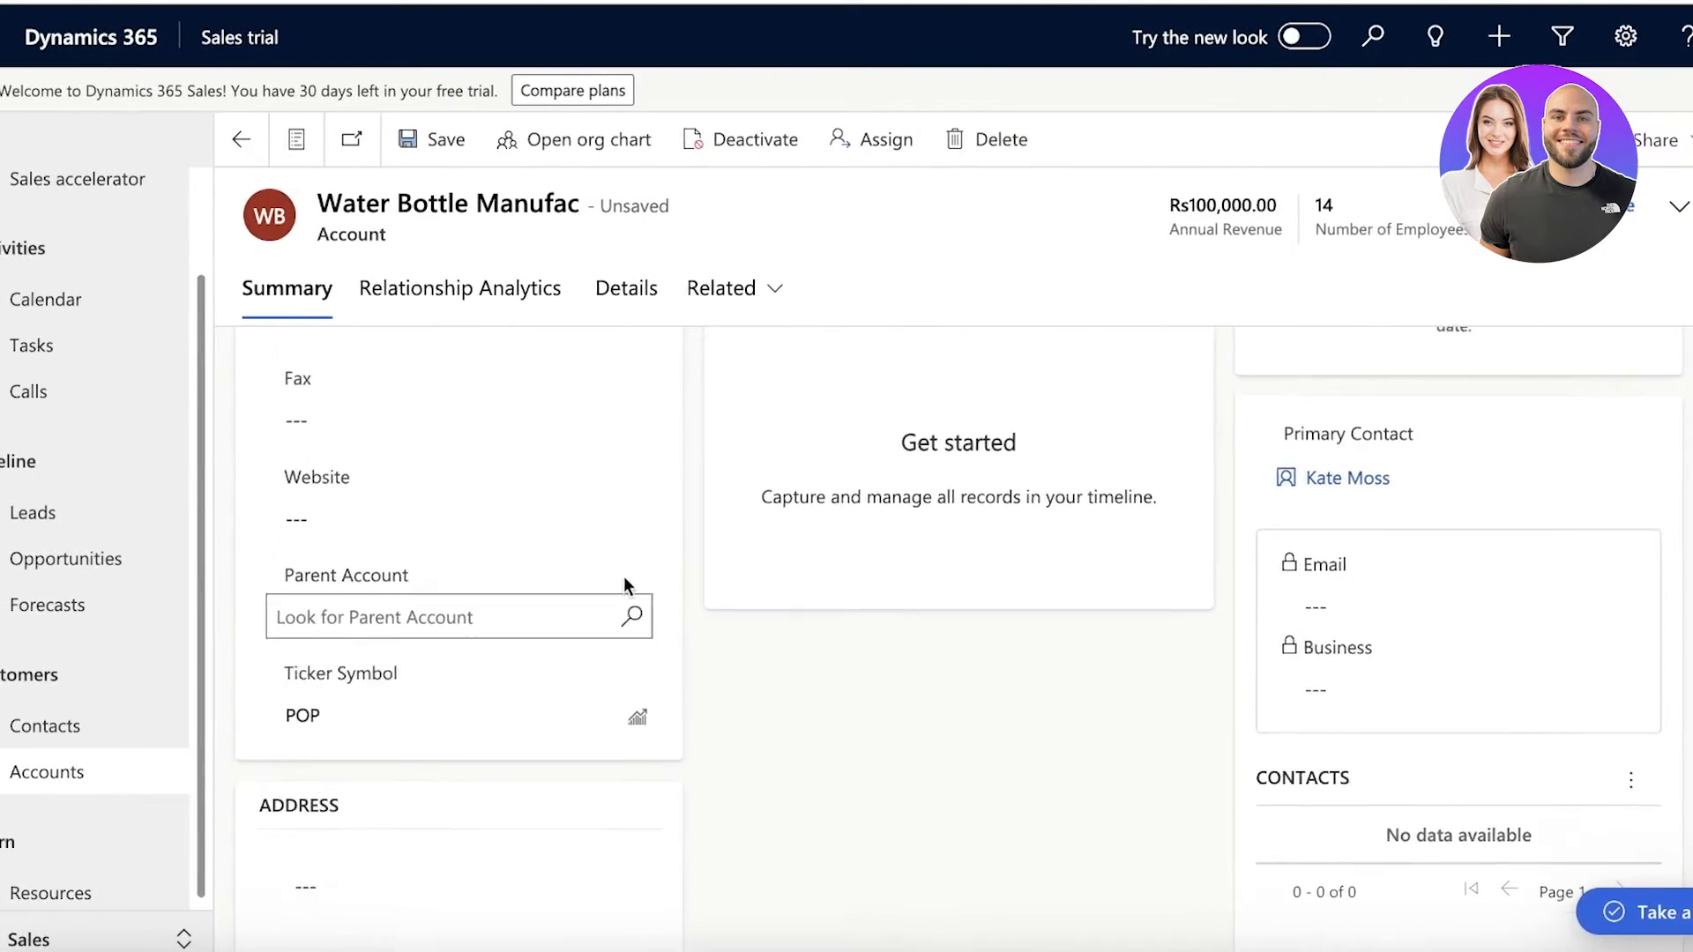
- Open the new contact's record from the contacts list and set its company to Water Bottle Manufac
scroll(624, 579, up, 3)
scroll(625, 579, left, 1)
click(42, 725)
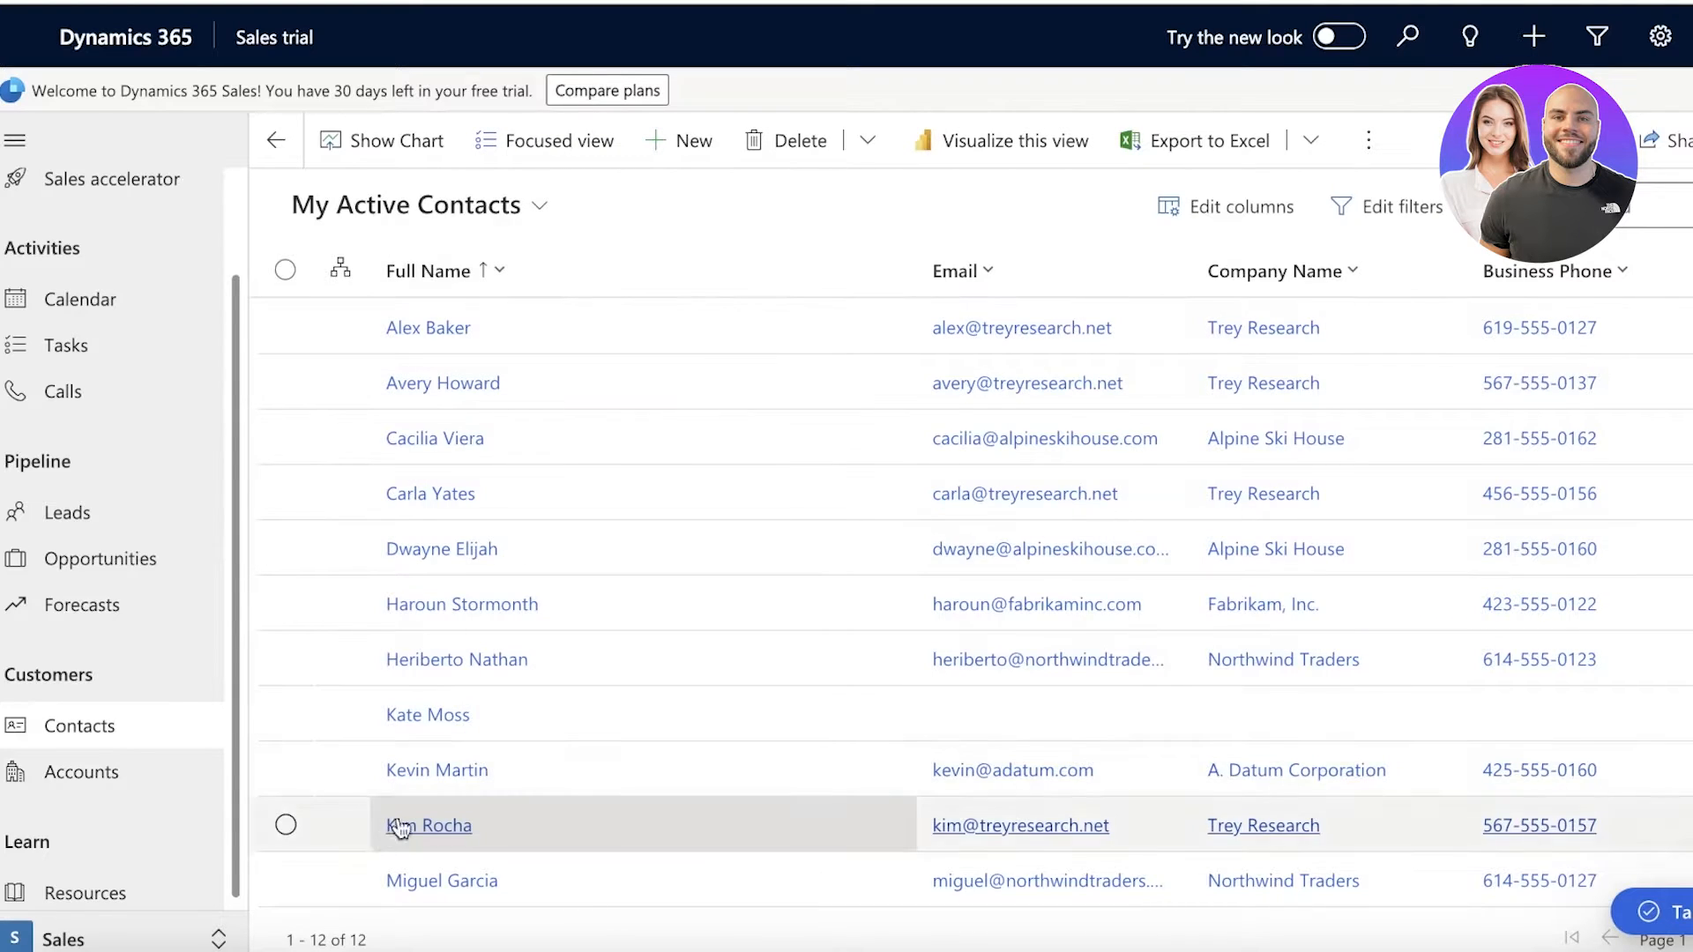
click(1303, 692)
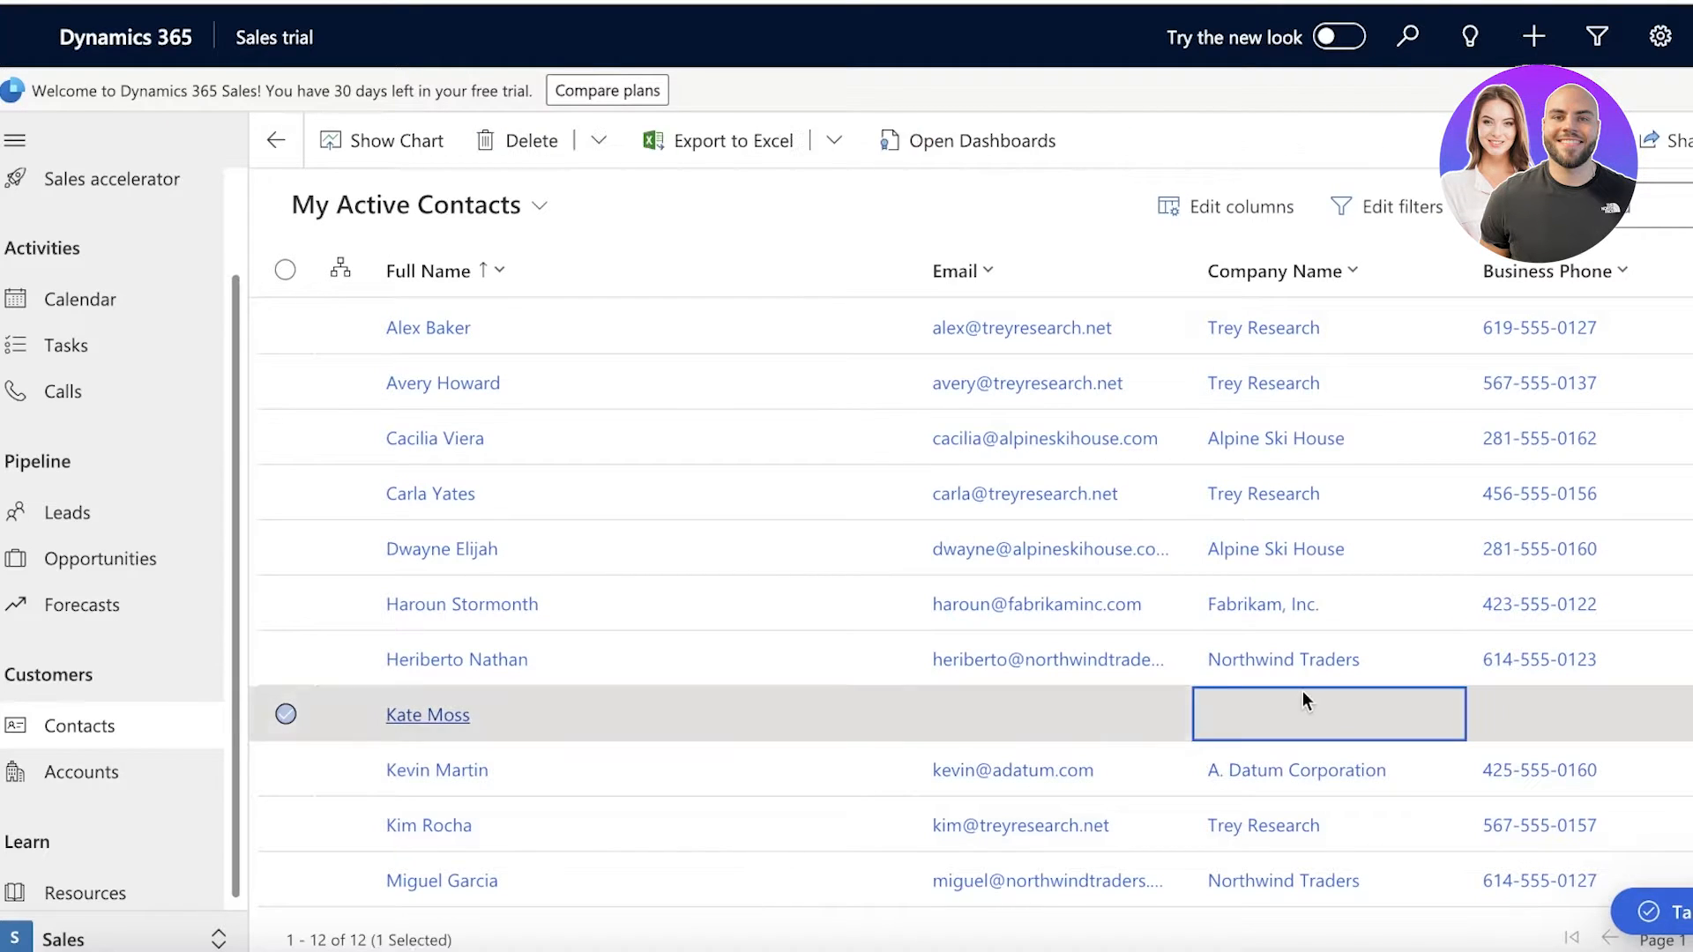
double_click(1303, 691)
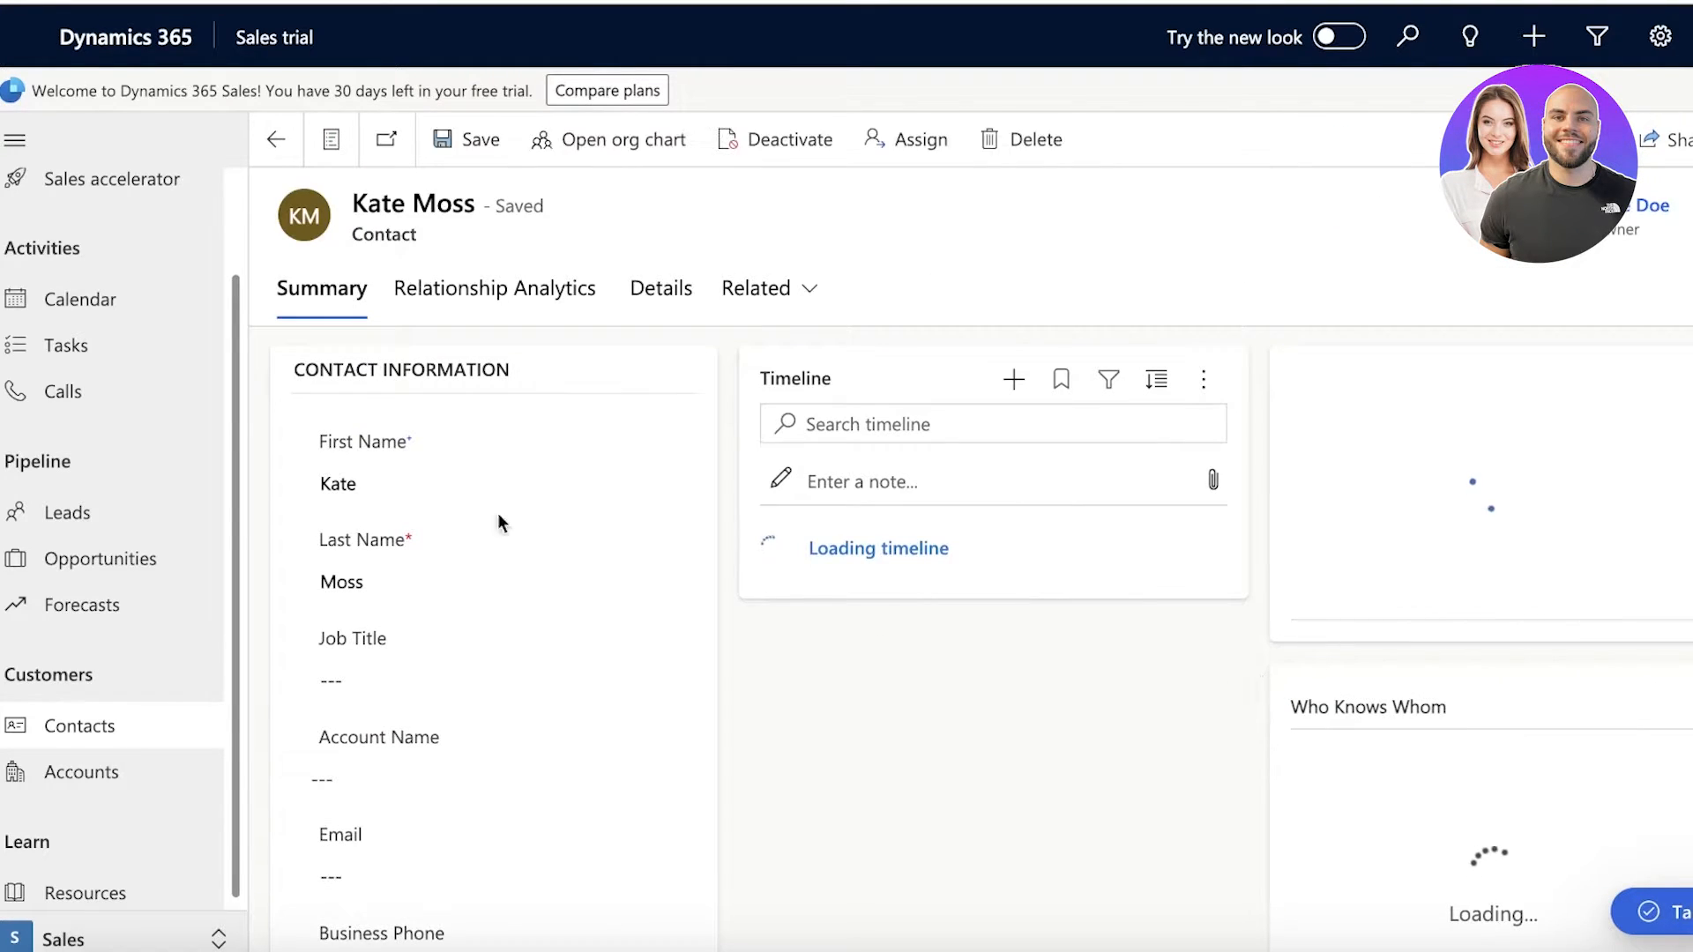
scroll(1411, 375, down, 5)
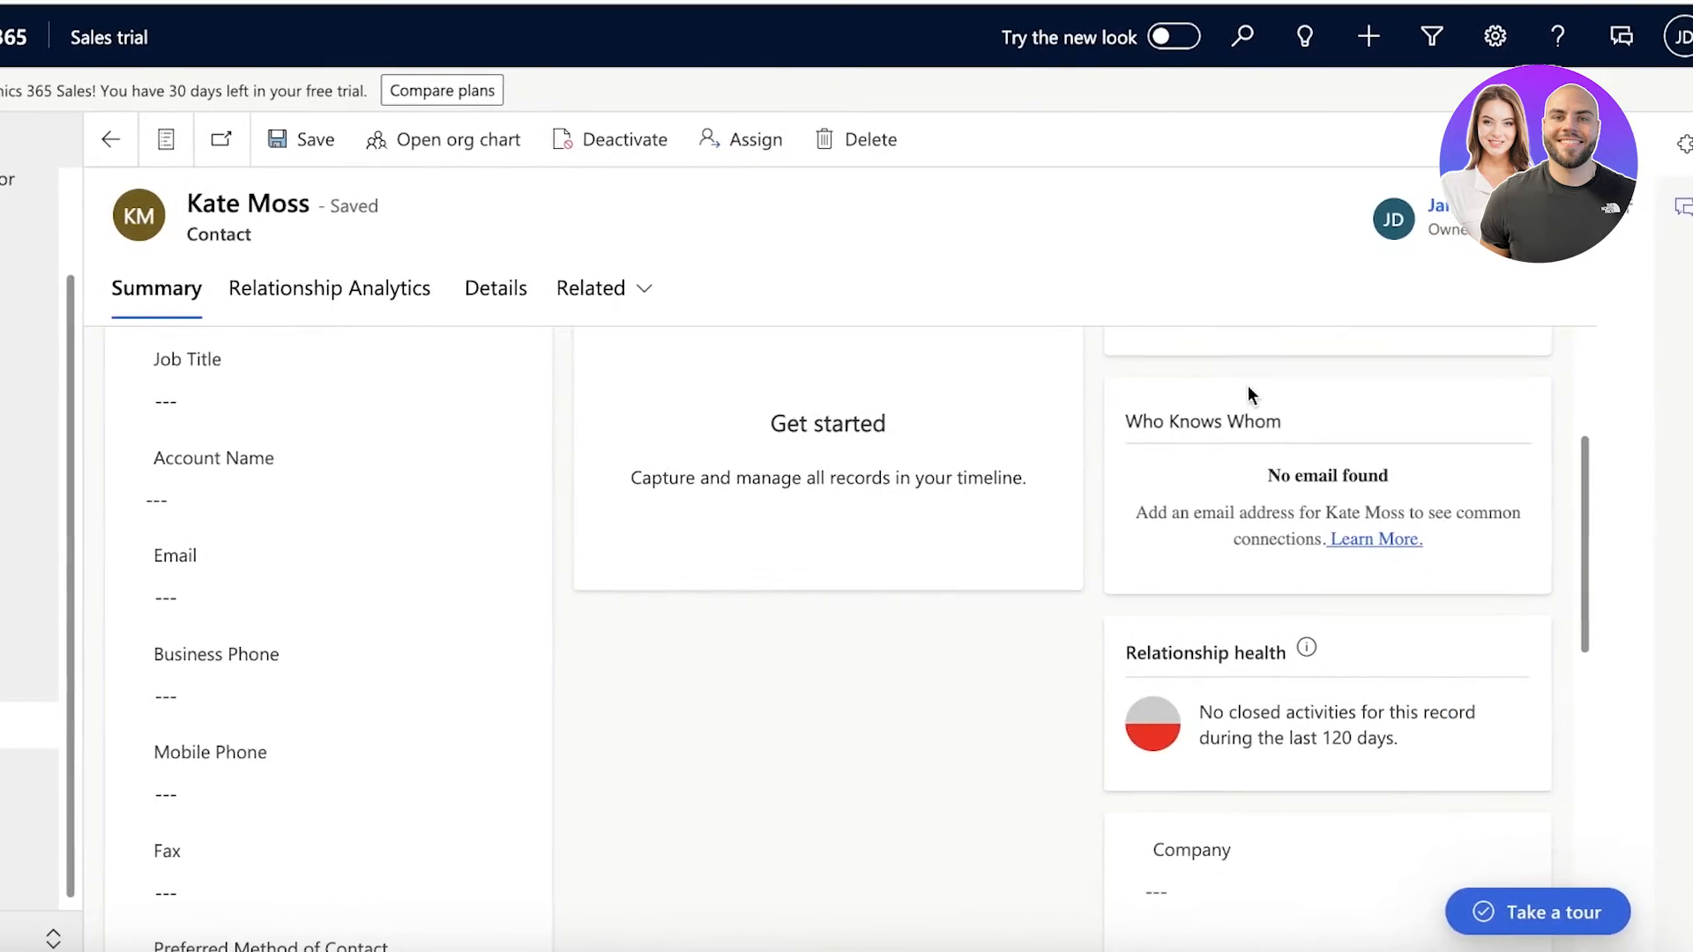
click(1251, 655)
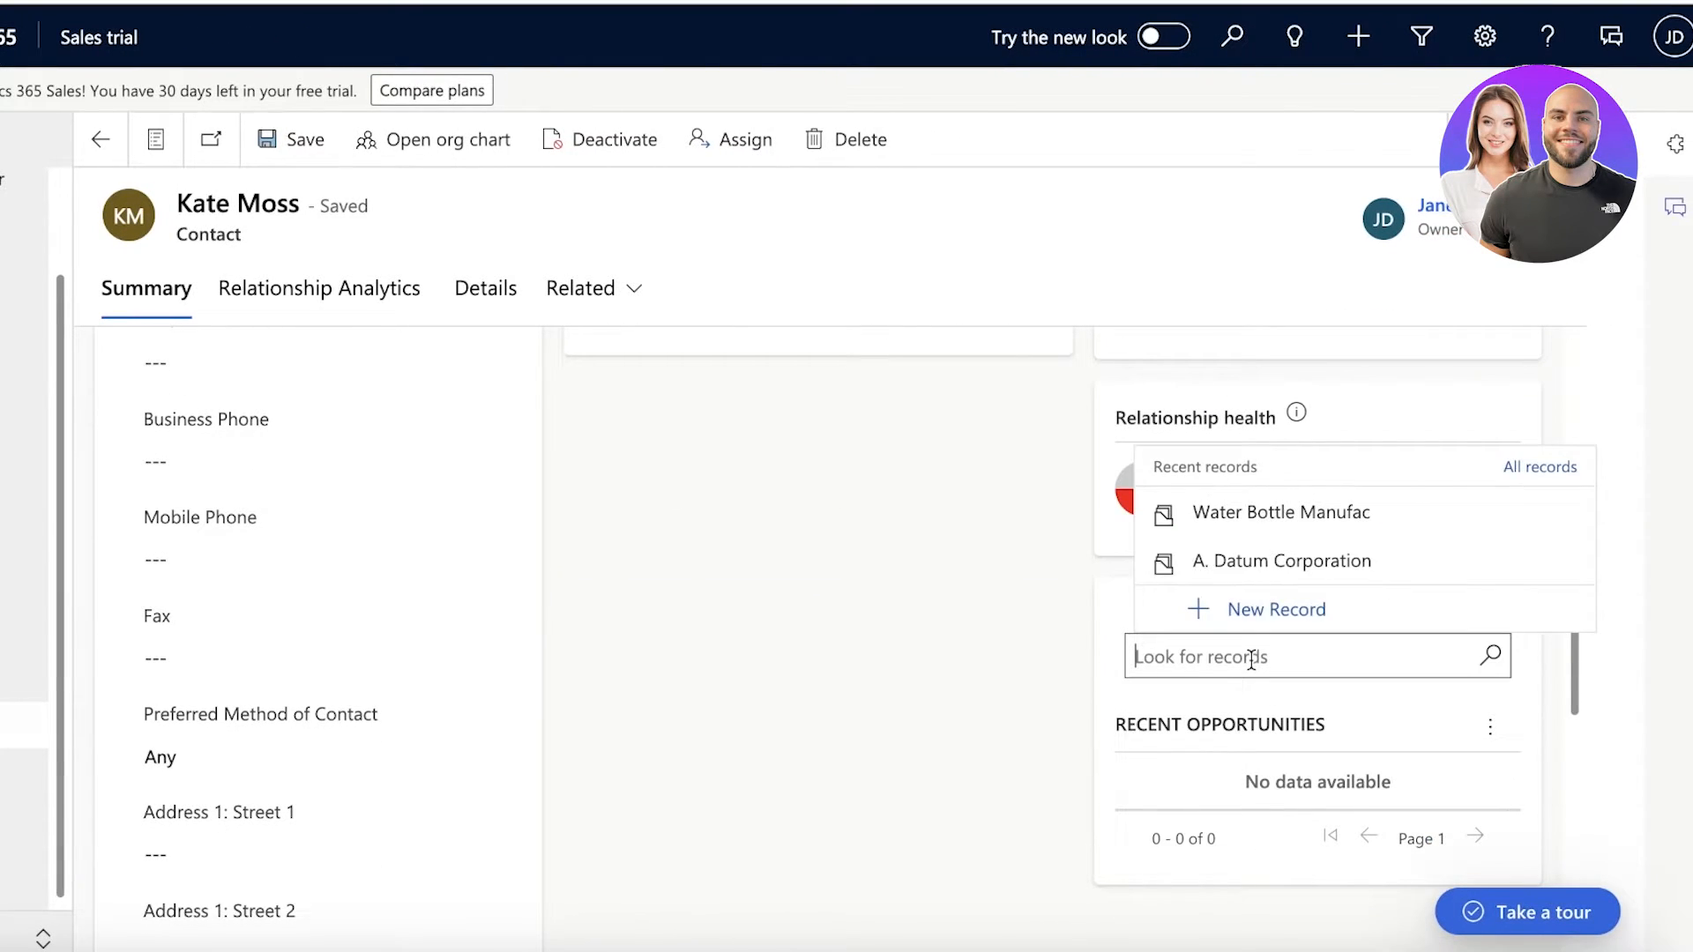
click(1259, 520)
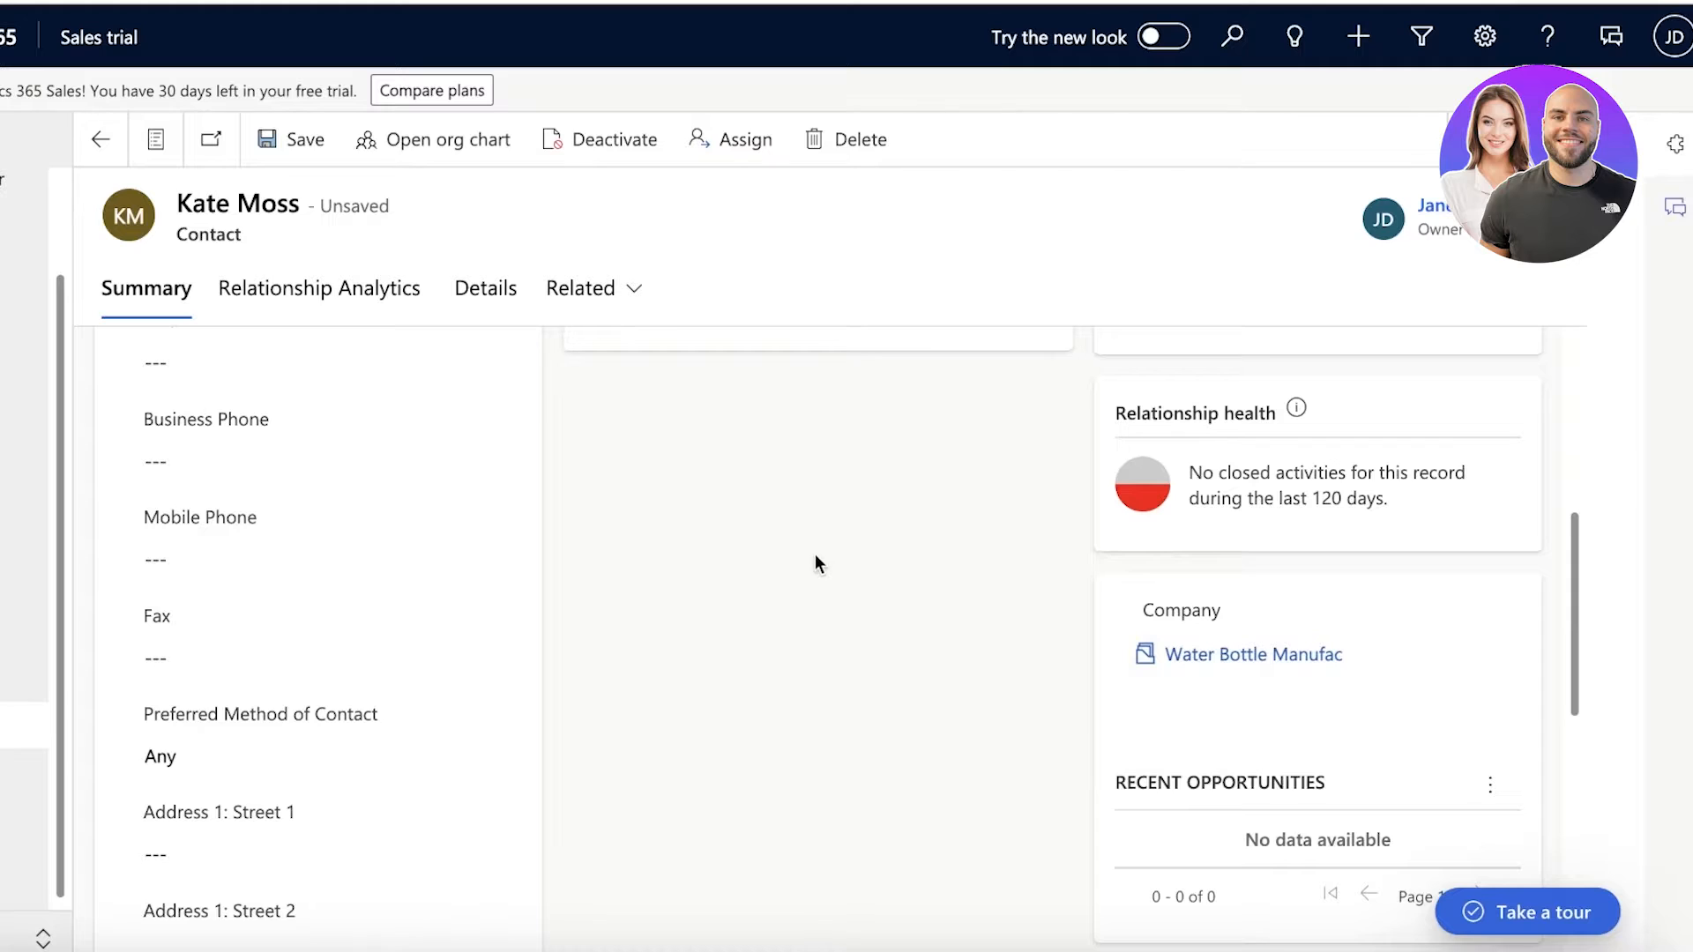
- Check the contact's related record types and save the contact record
scroll(815, 554, up, 5)
click(635, 279)
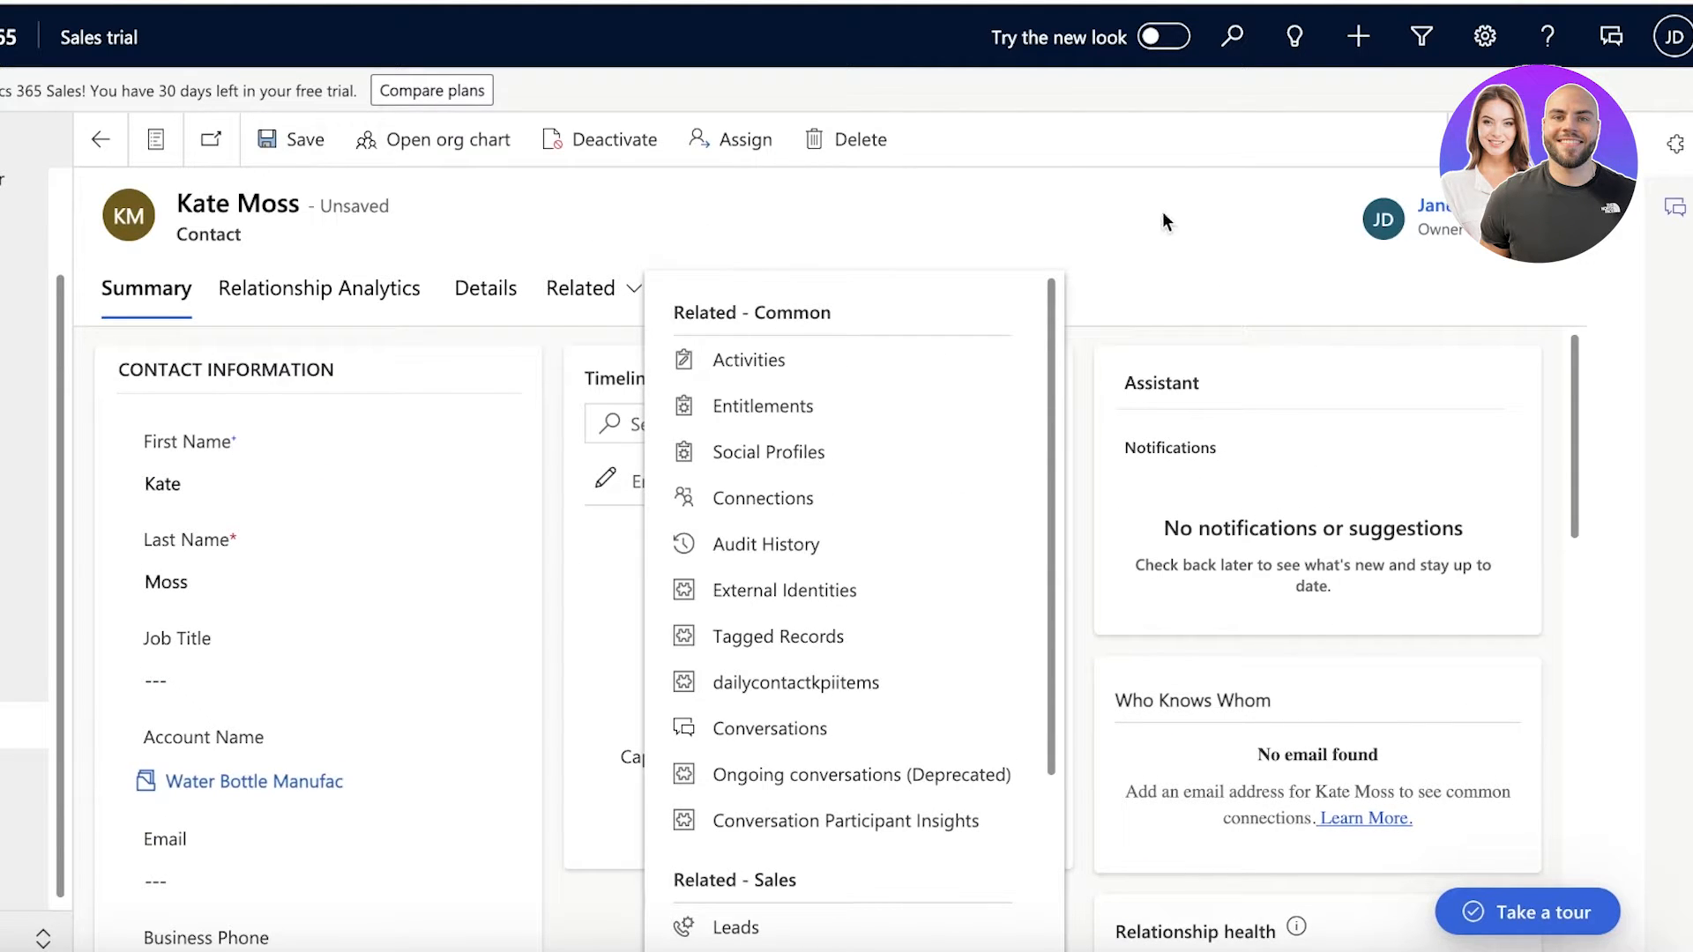
click(597, 294)
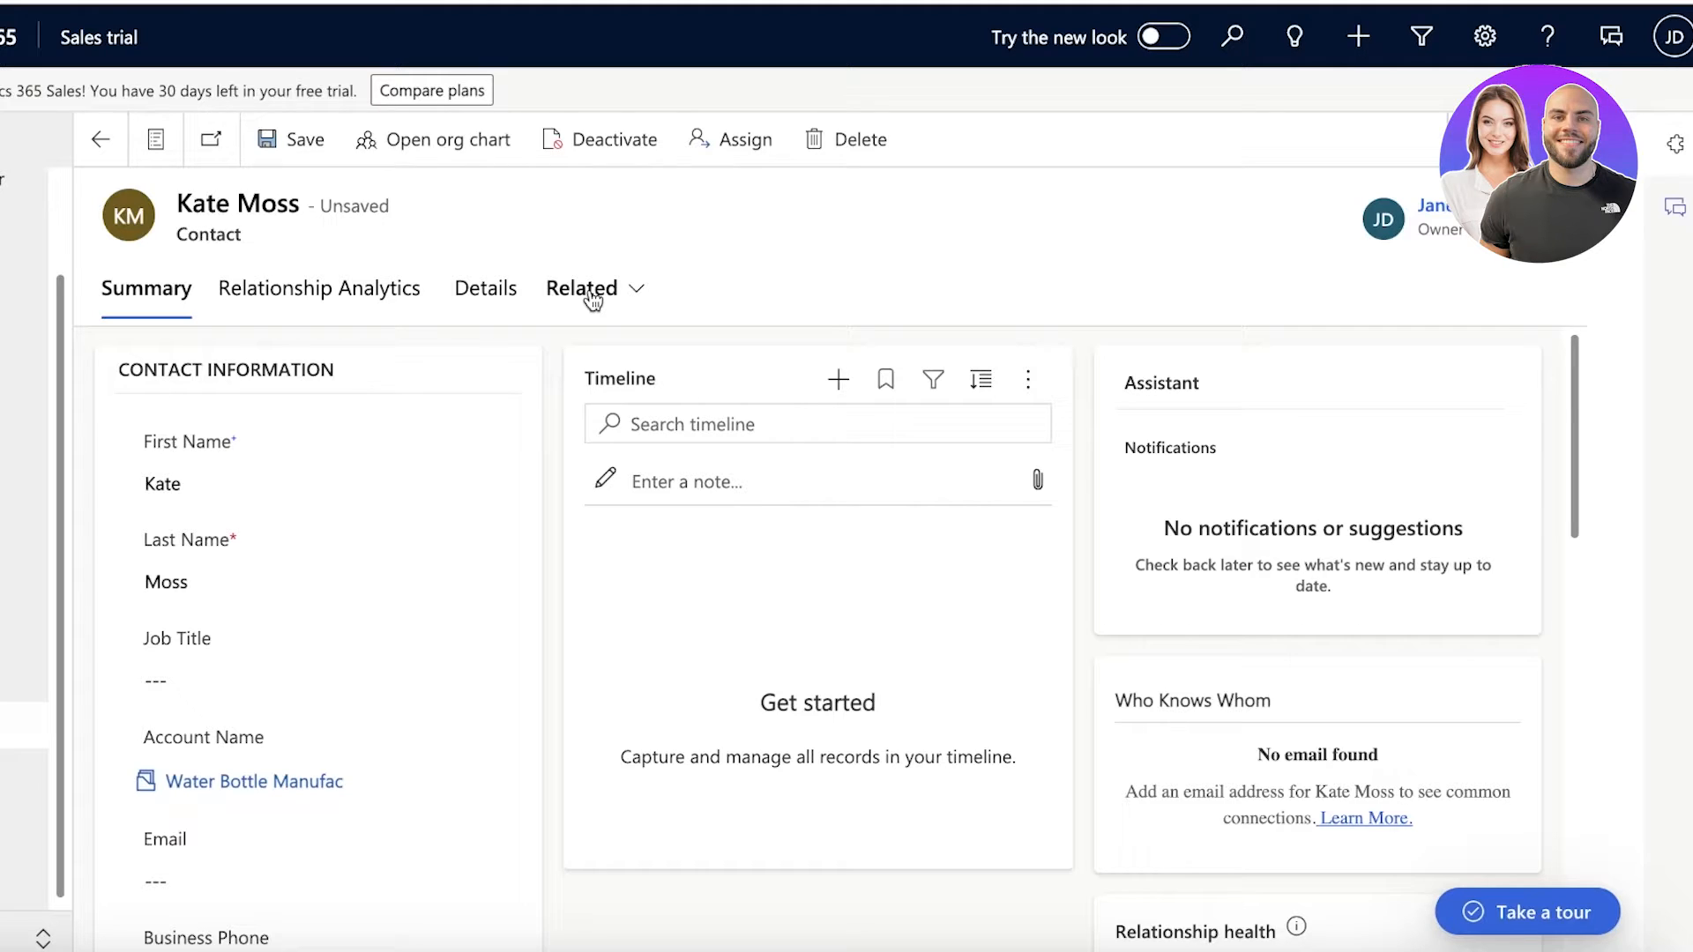
key(ctrl+s)
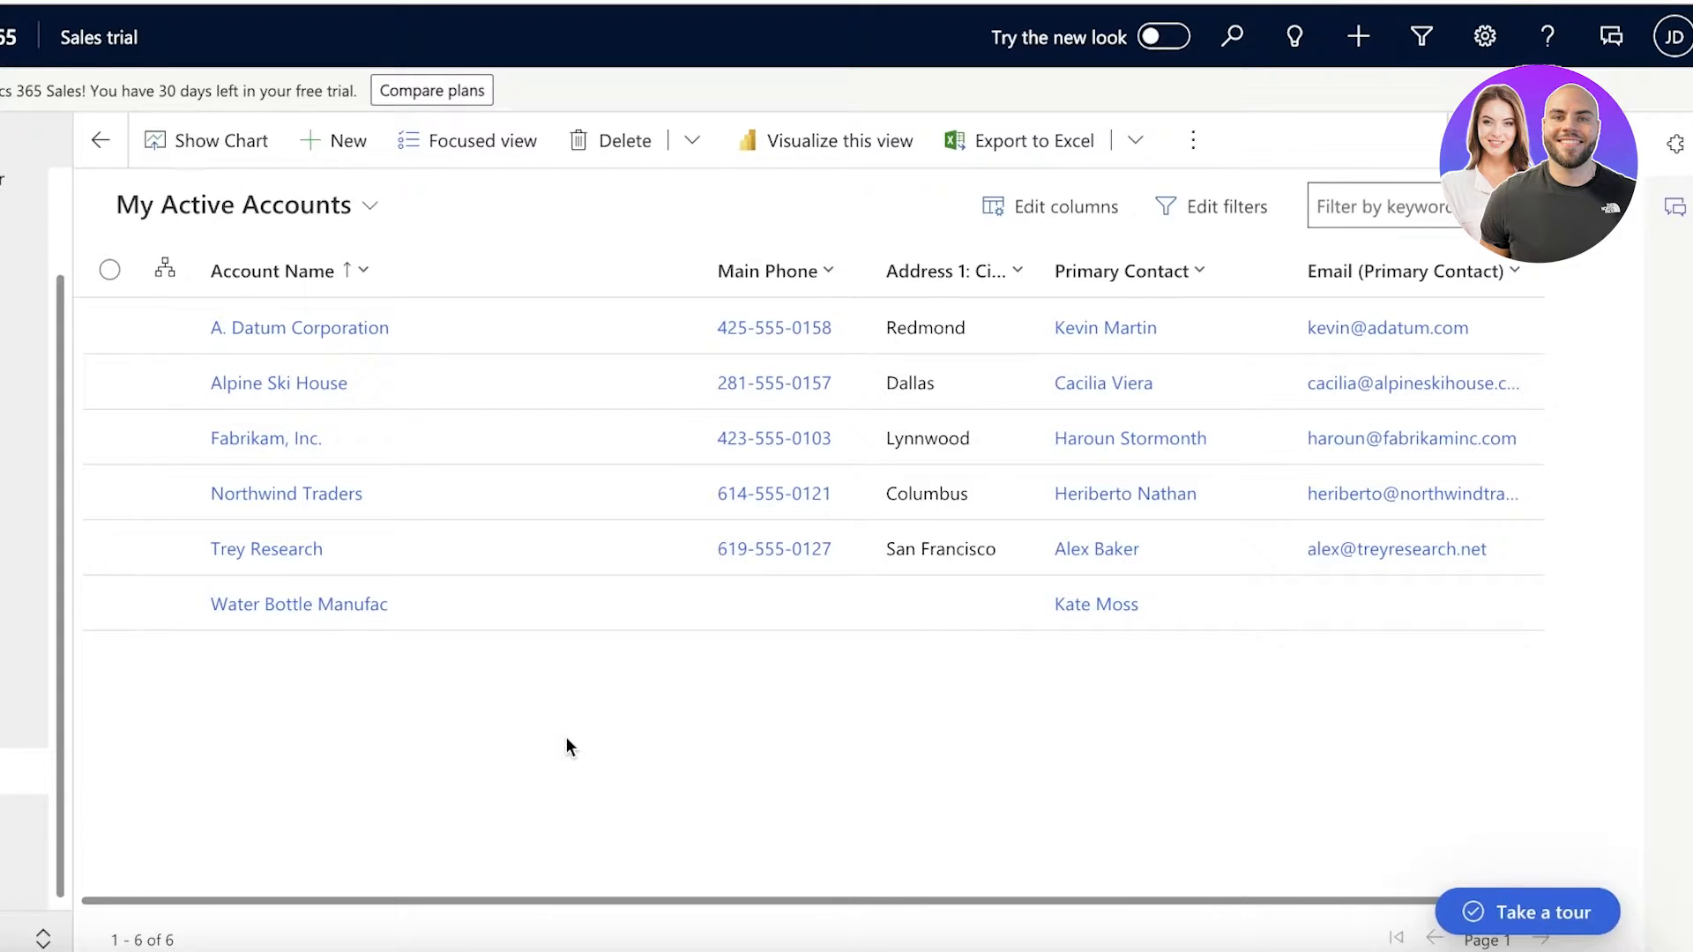
- Open the Water Bottle Manufac account with its header details expanded and assign the account to Me
click(336, 608)
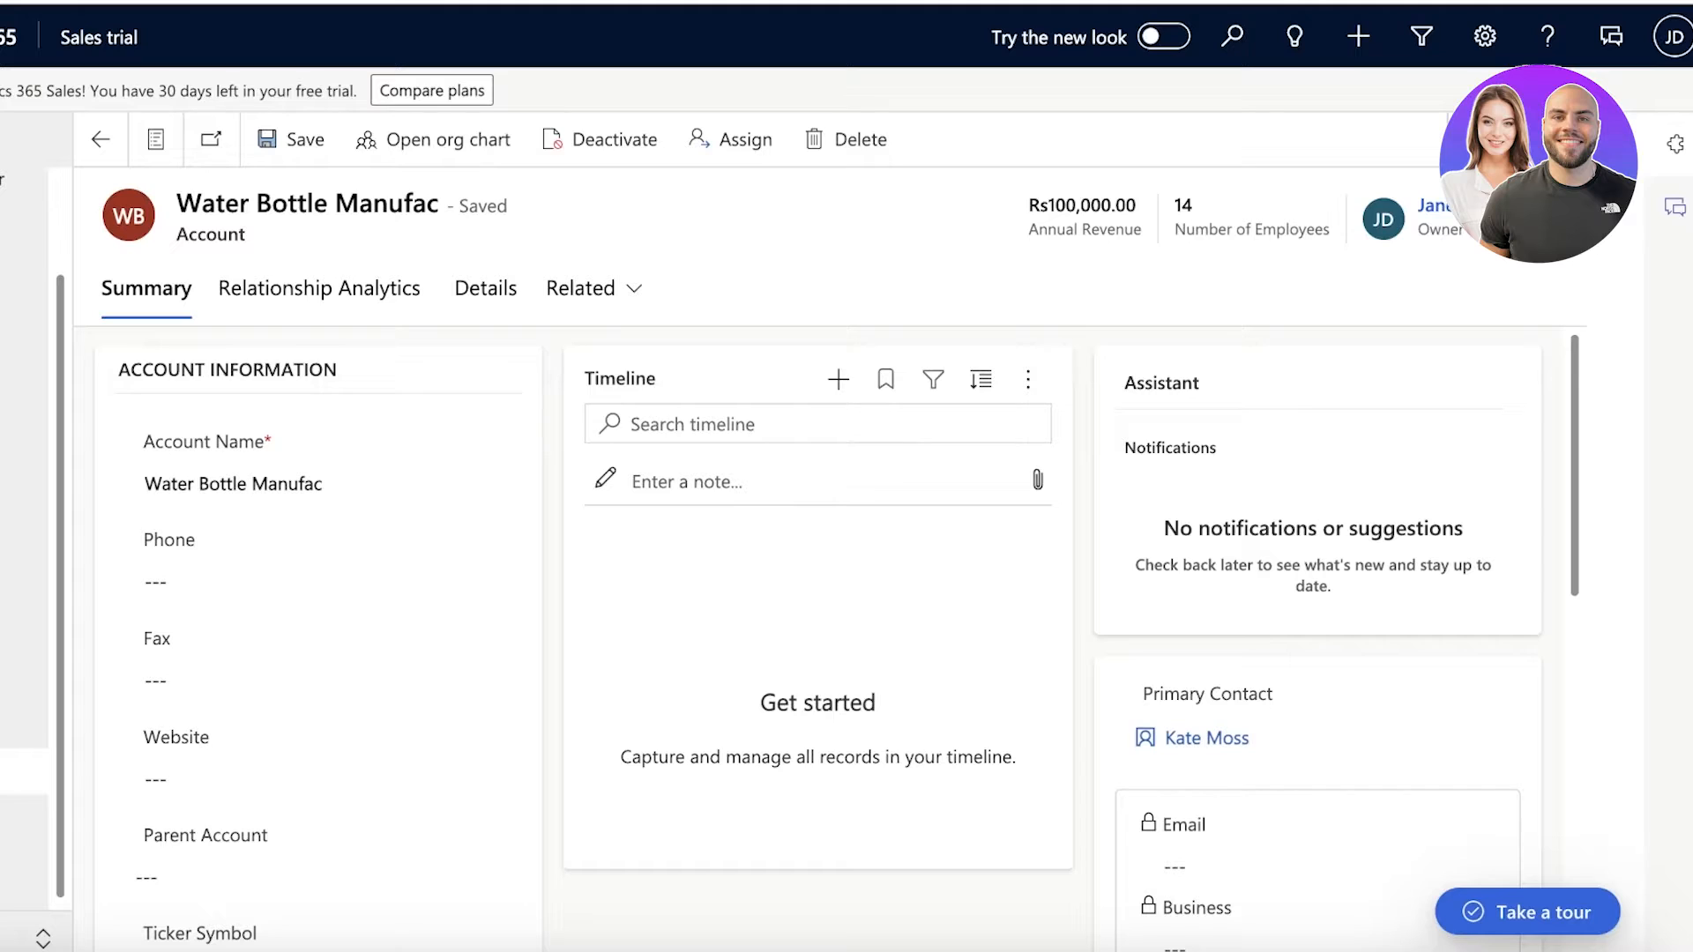
click(1541, 218)
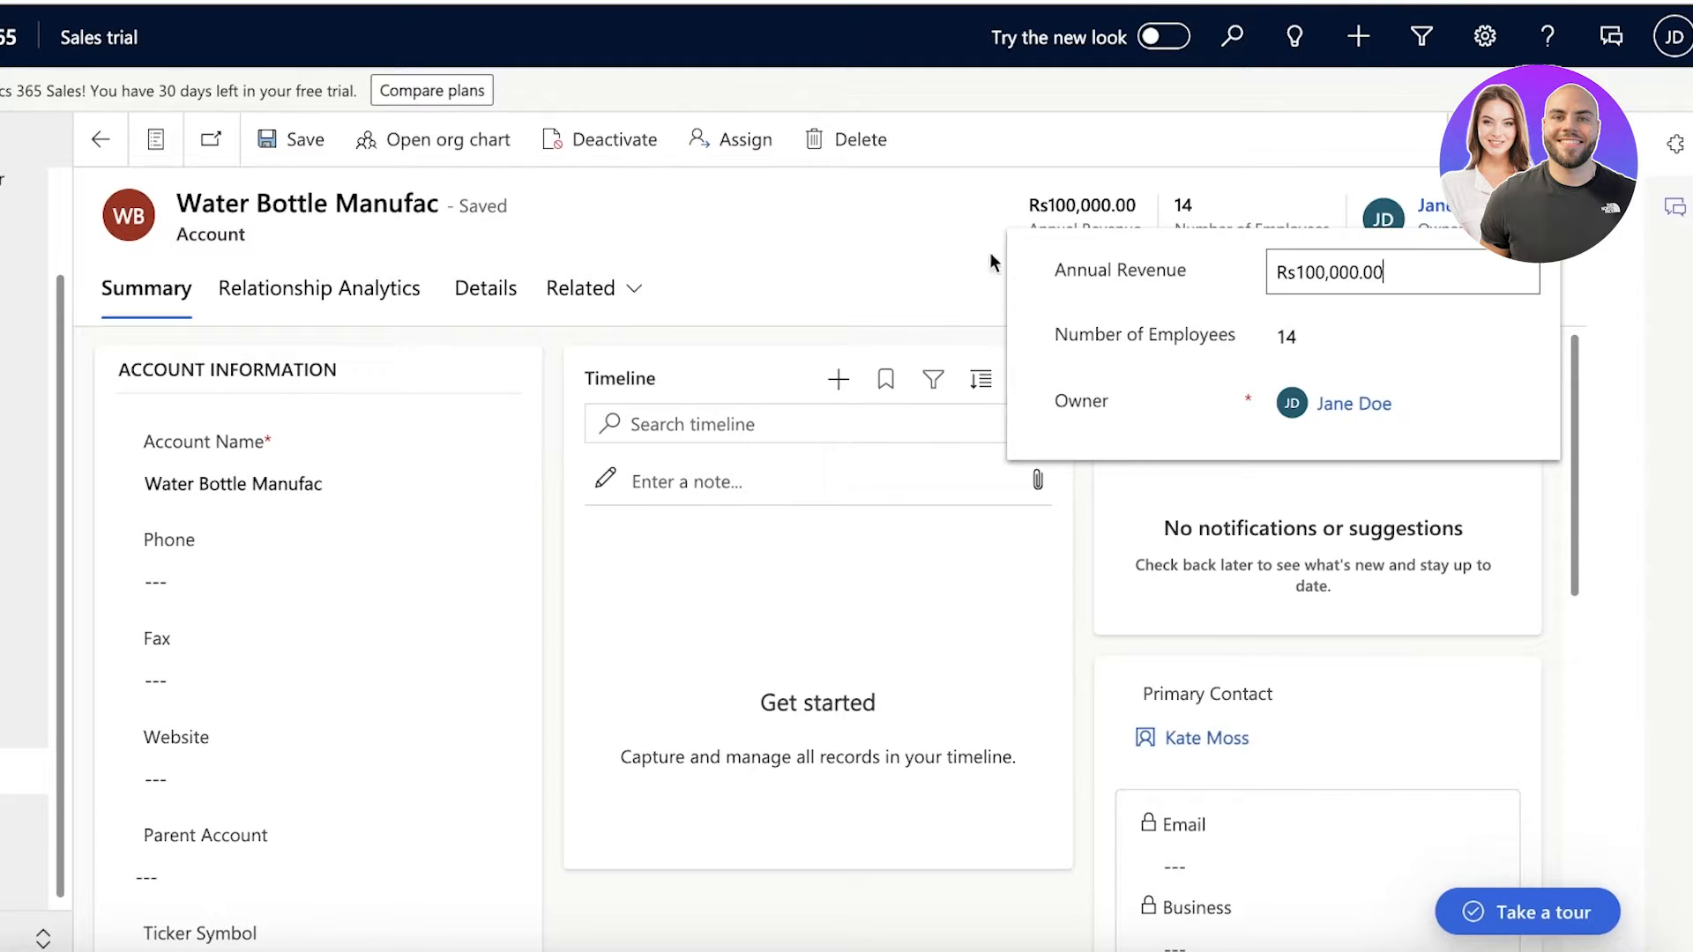
click(739, 148)
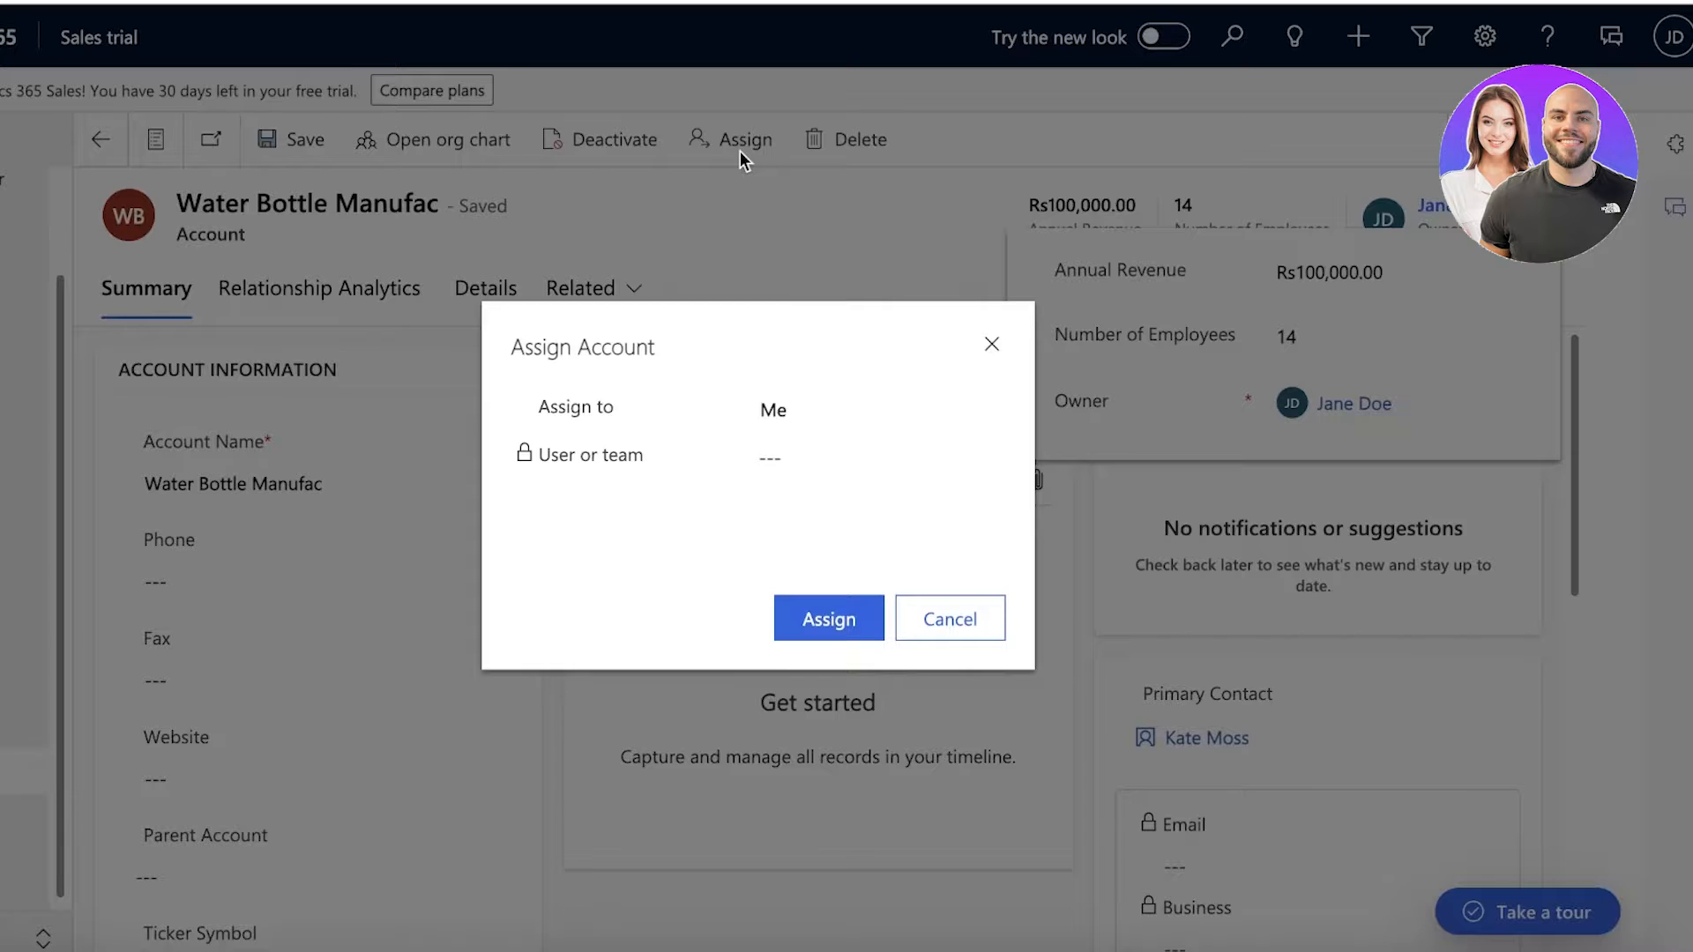
click(829, 617)
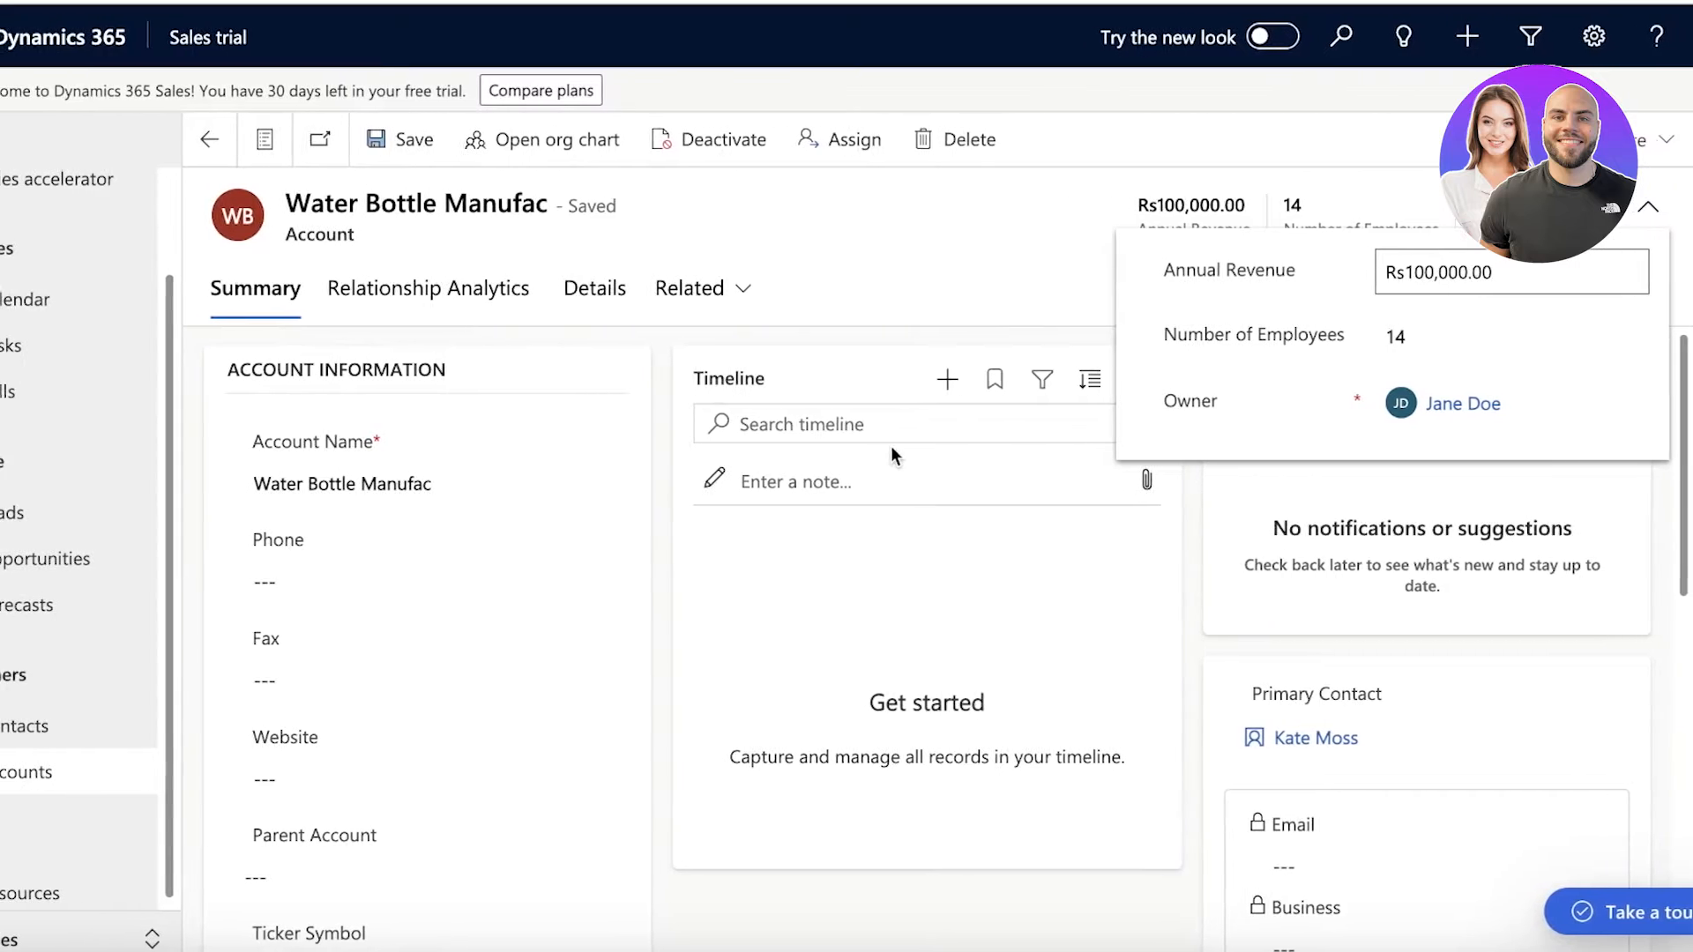
- Open the lead for 15 Airpot Duo Coffee Makers for Fabrikam from the open leads list and review its summary
scroll(60, 766, down, 1)
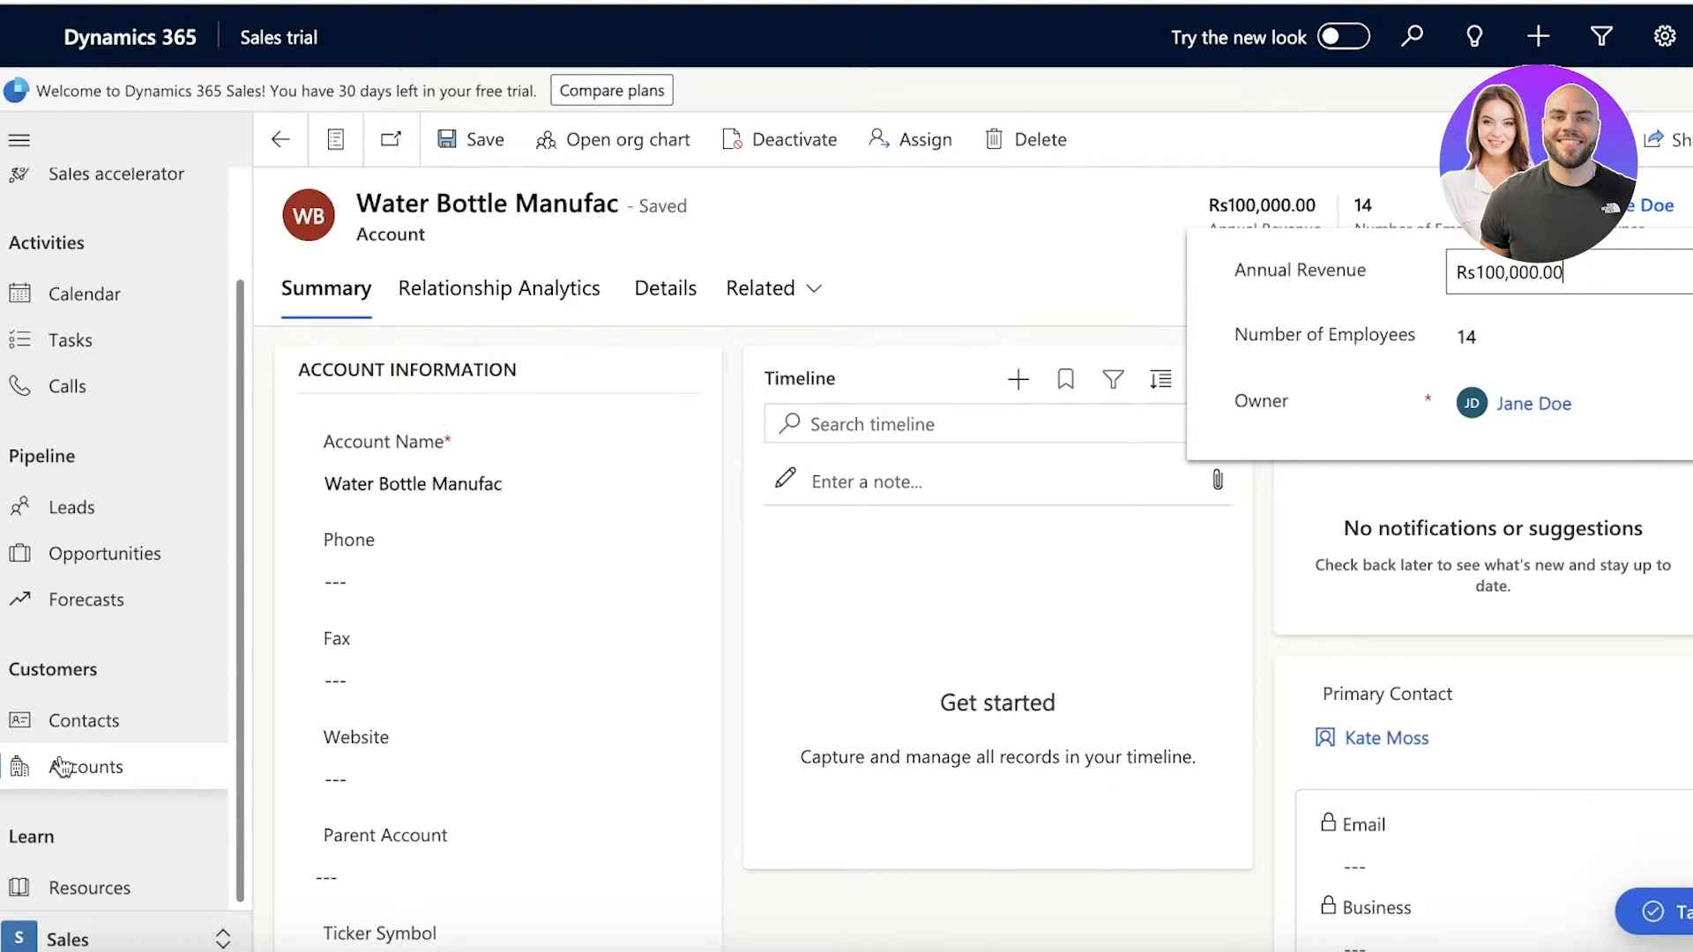
scroll(60, 765, up, 3)
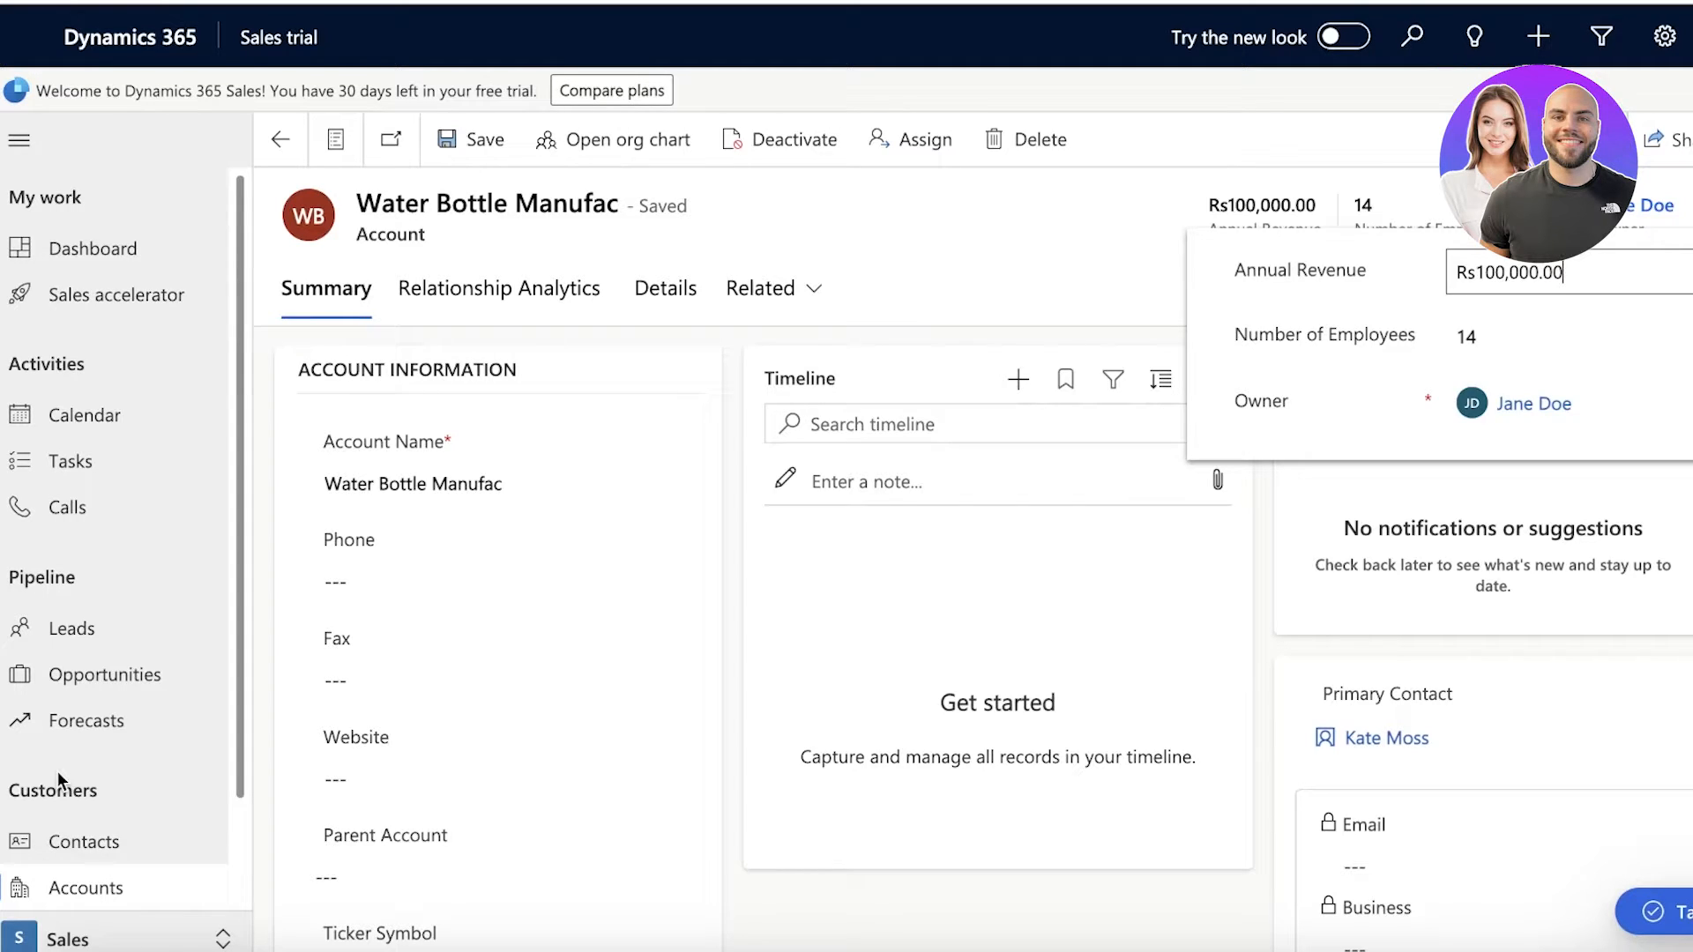
click(97, 627)
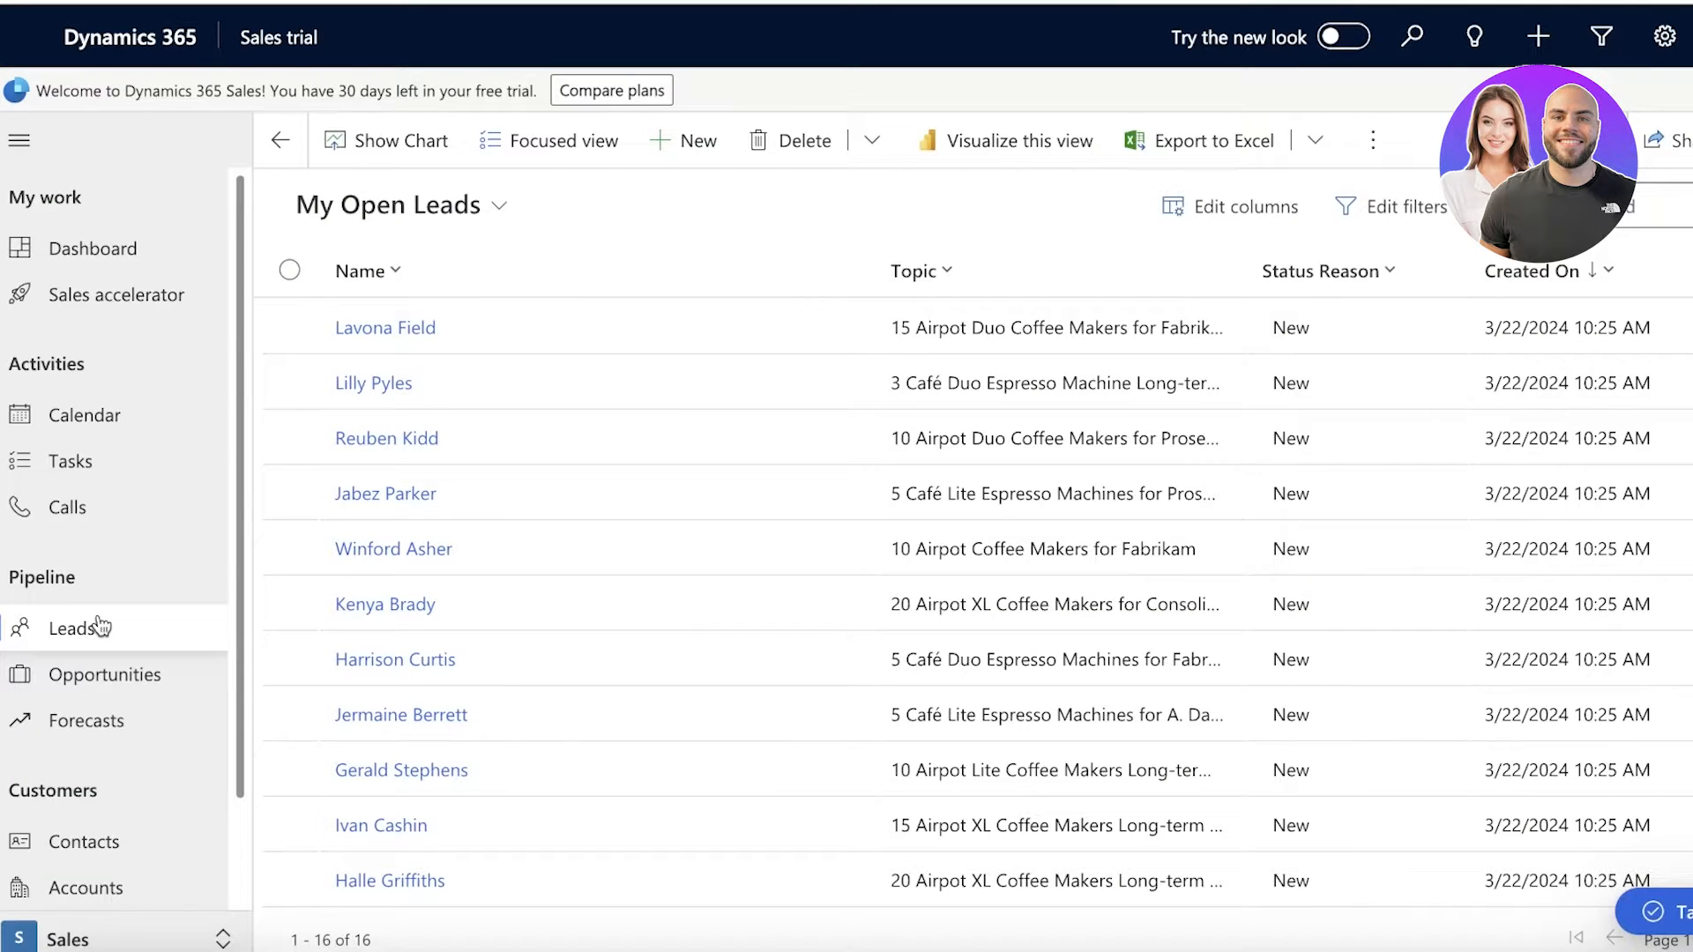
click(545, 327)
click(390, 330)
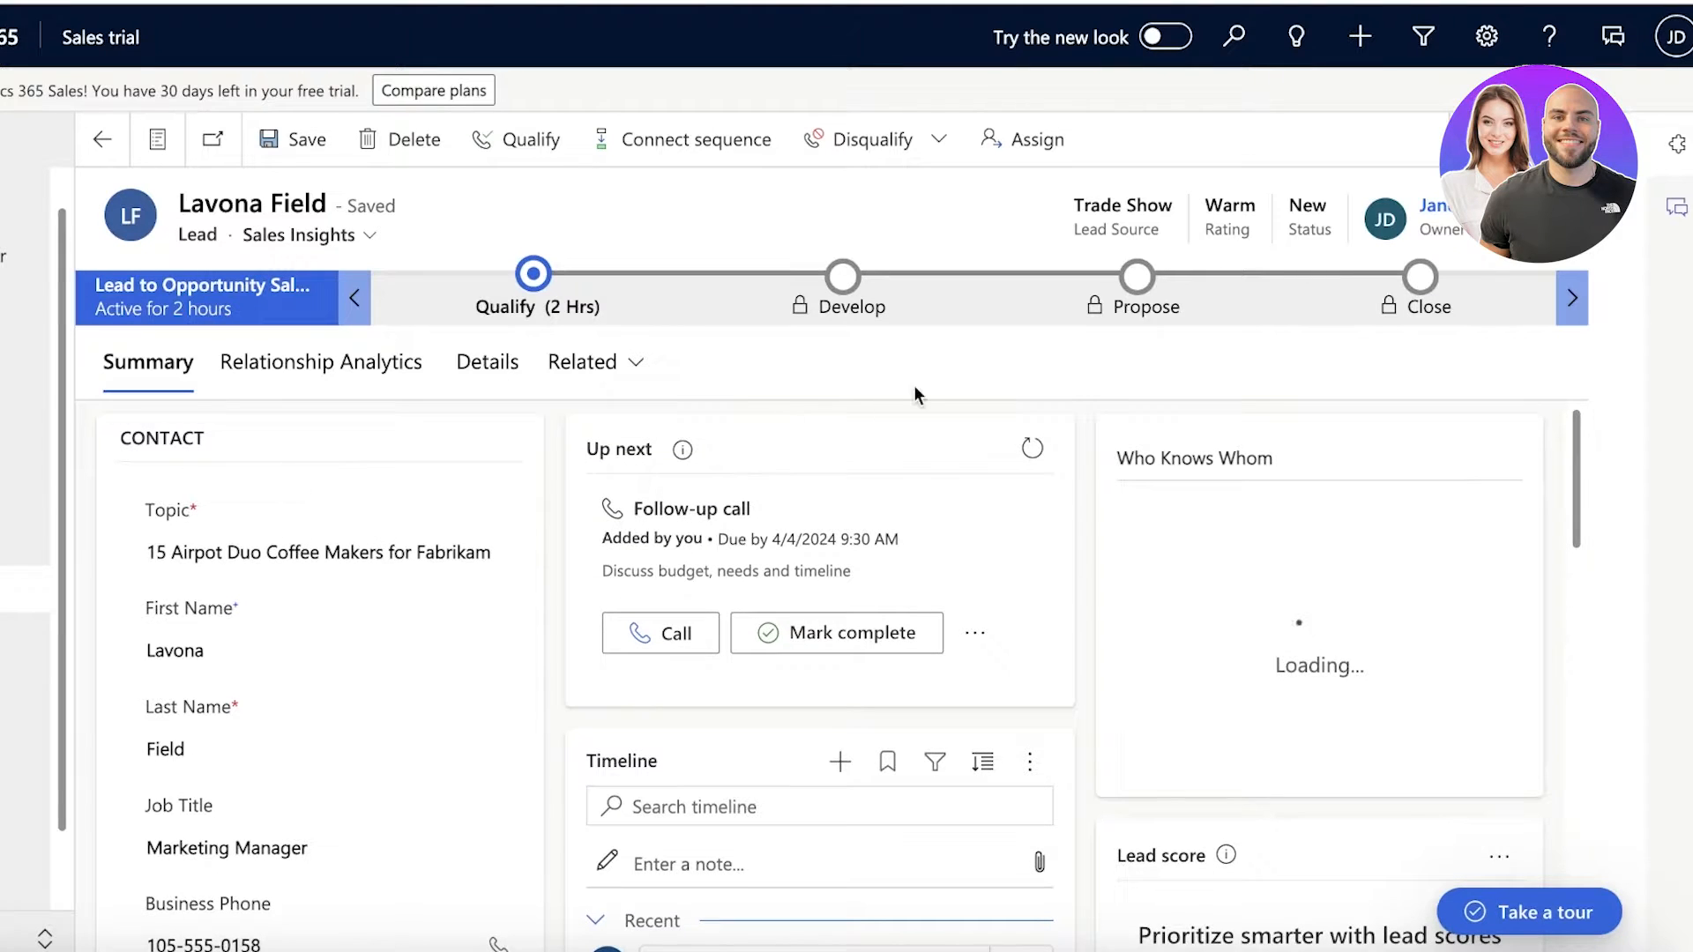
scroll(1107, 423, down, 1)
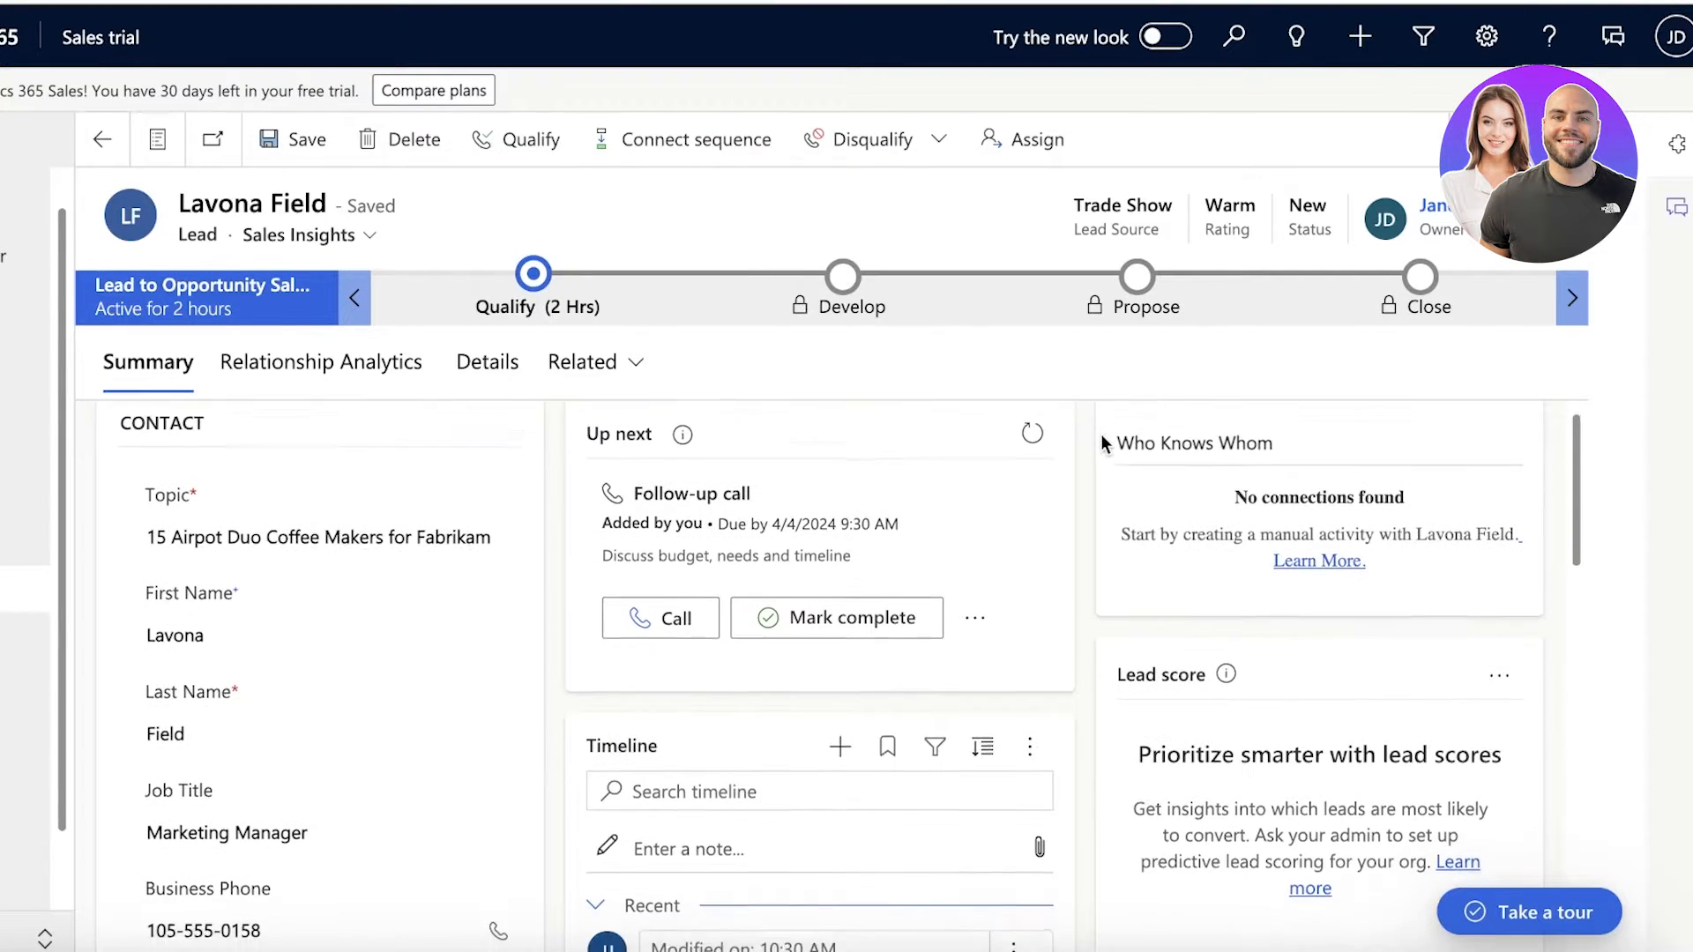
scroll(1094, 454, down, 7)
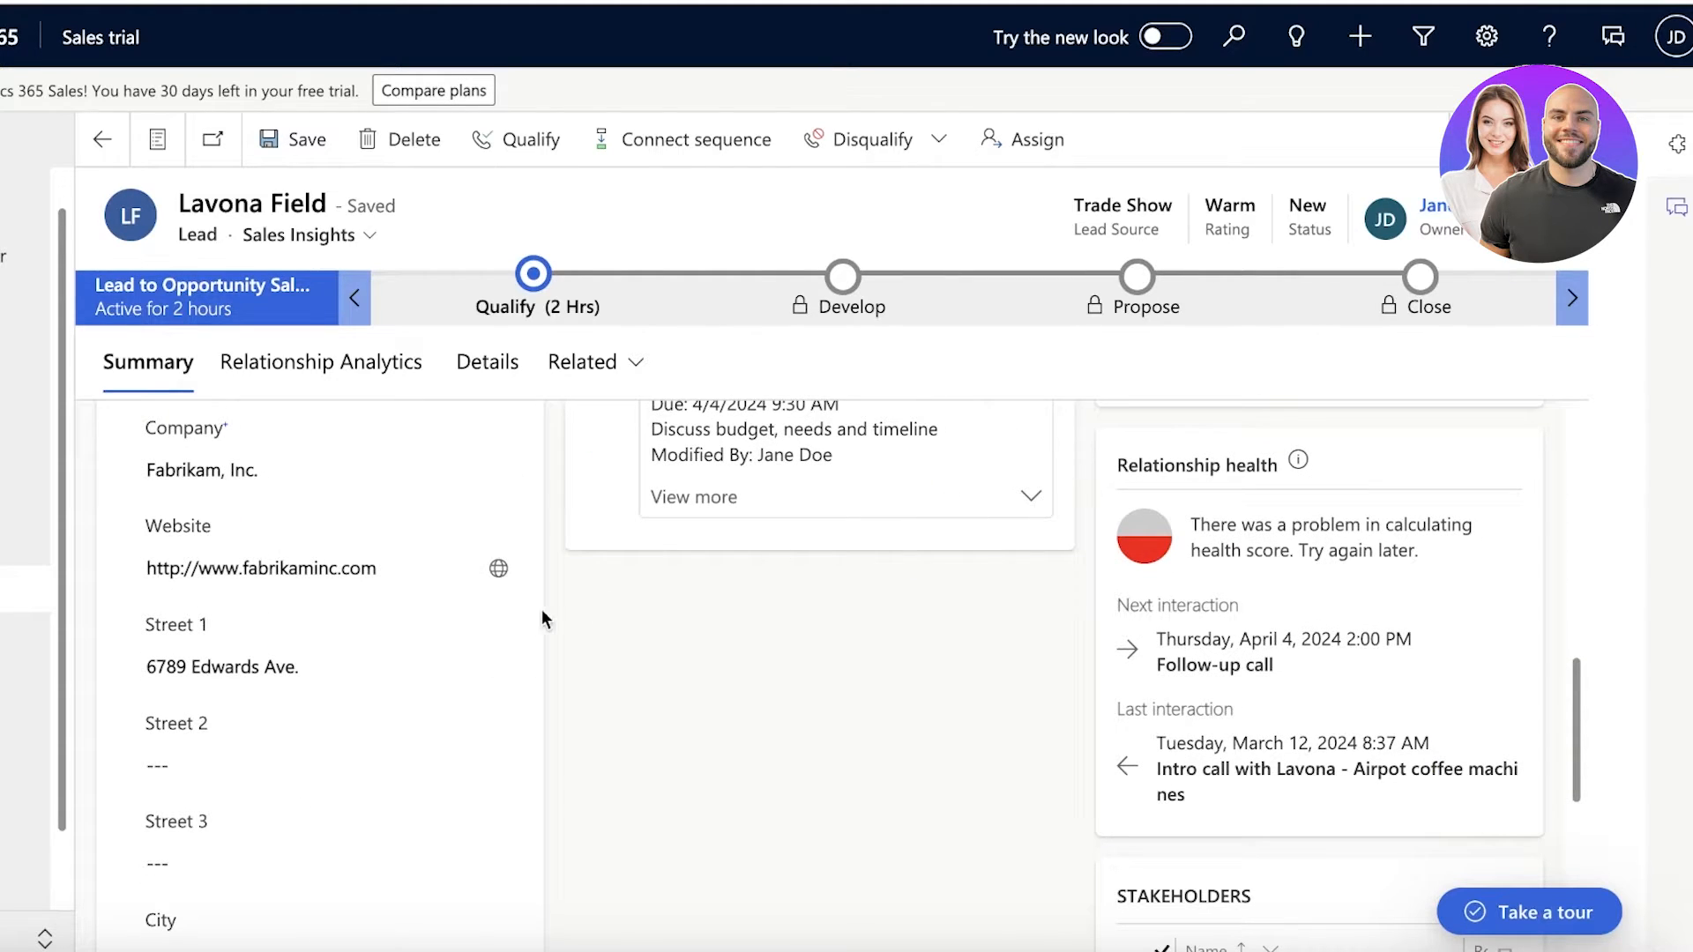
scroll(529, 615, up, 8)
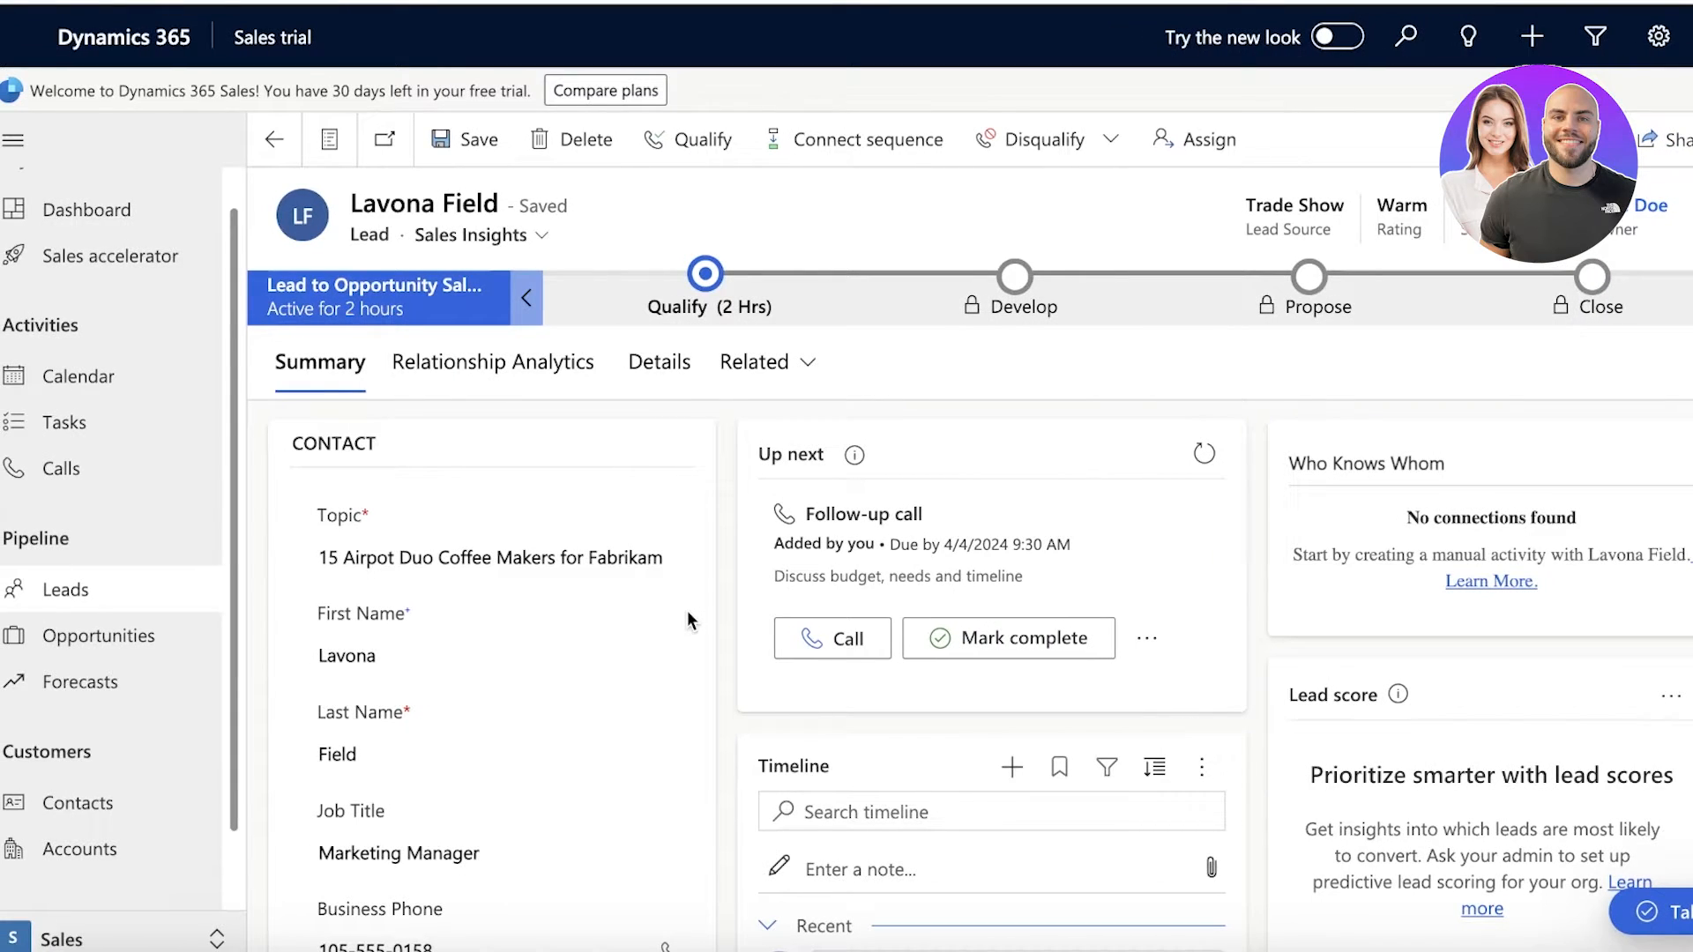
- Compare the open leads list with the active contacts list and return to the leads
click(85, 592)
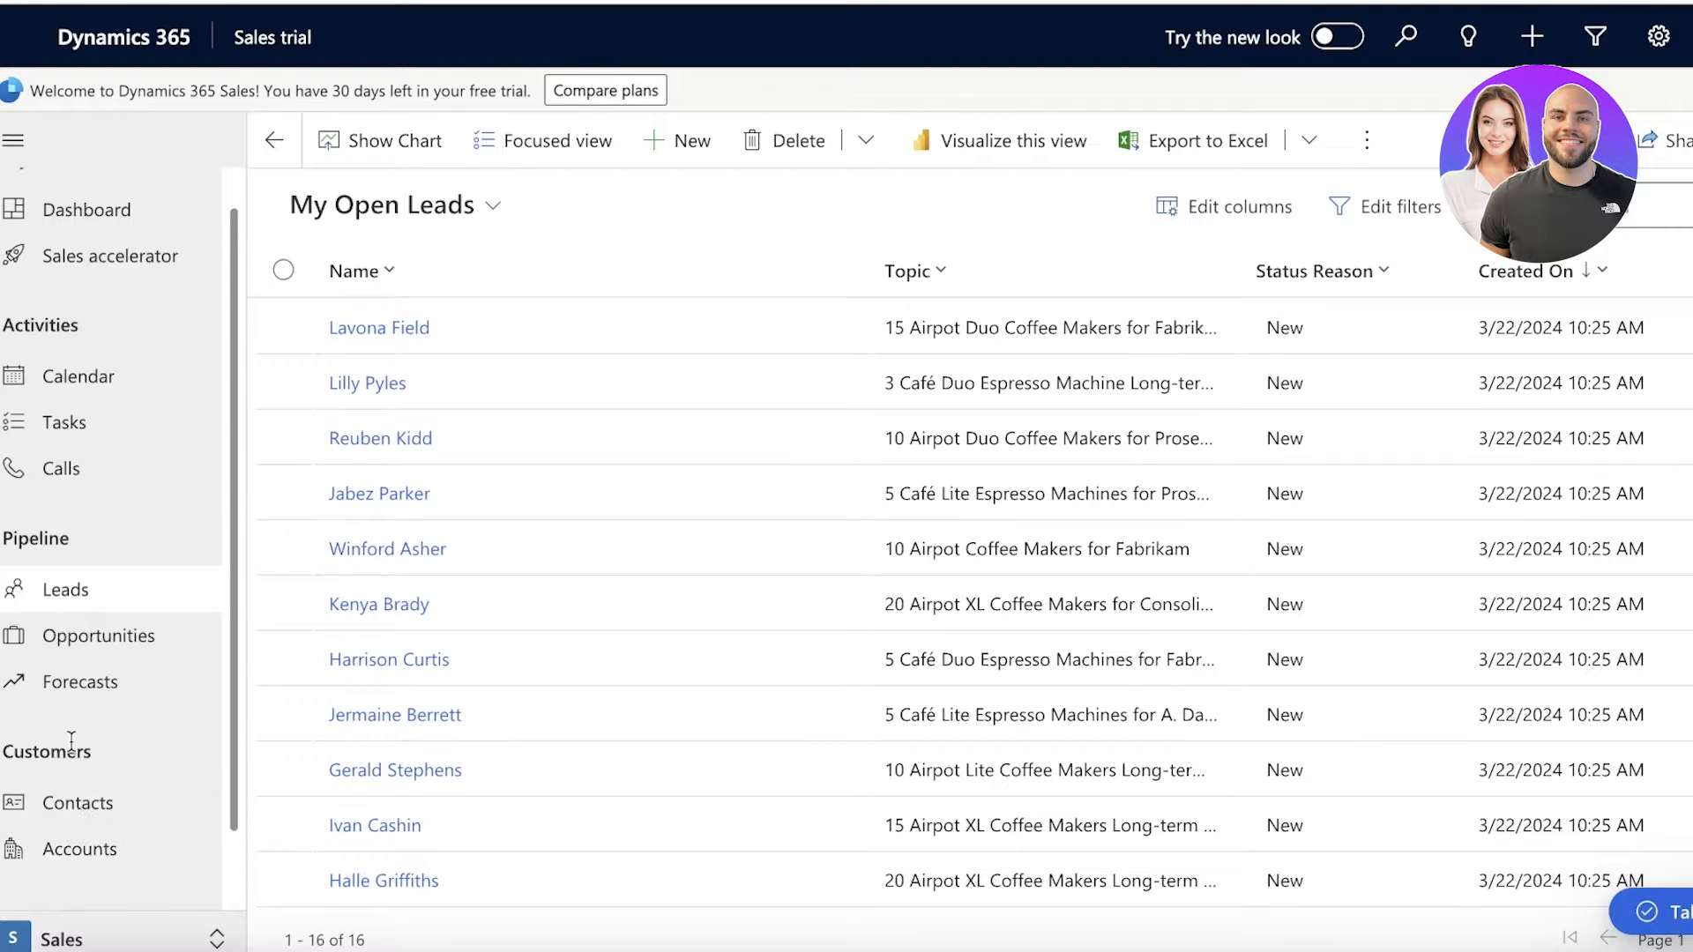
click(71, 822)
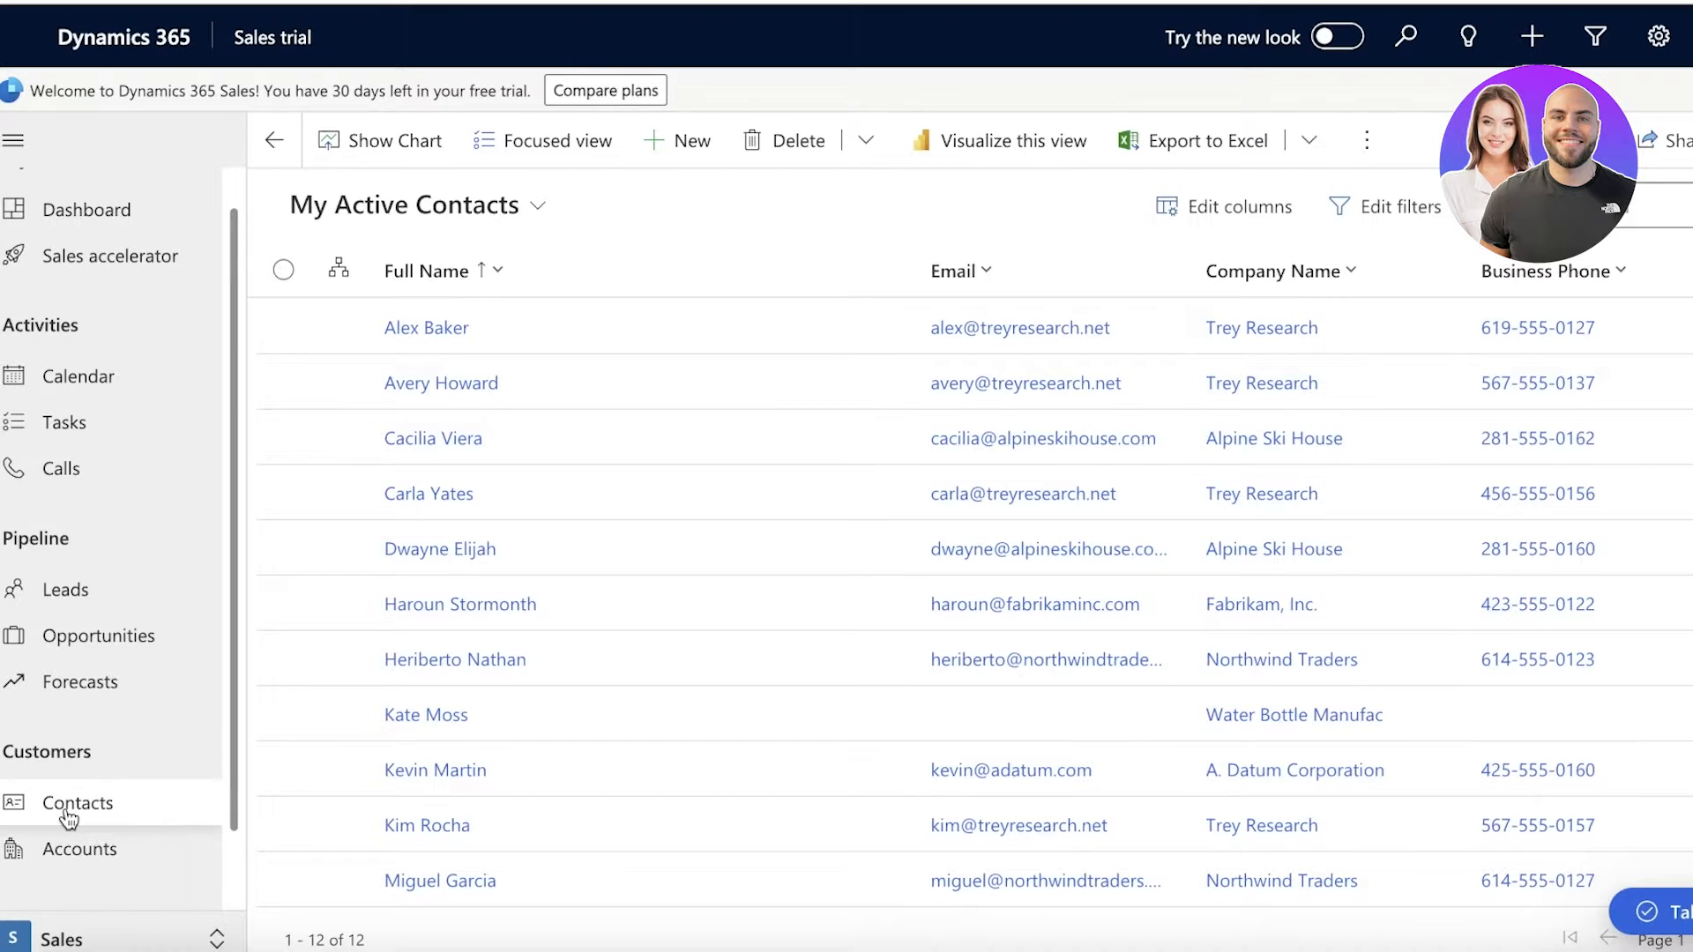
click(59, 596)
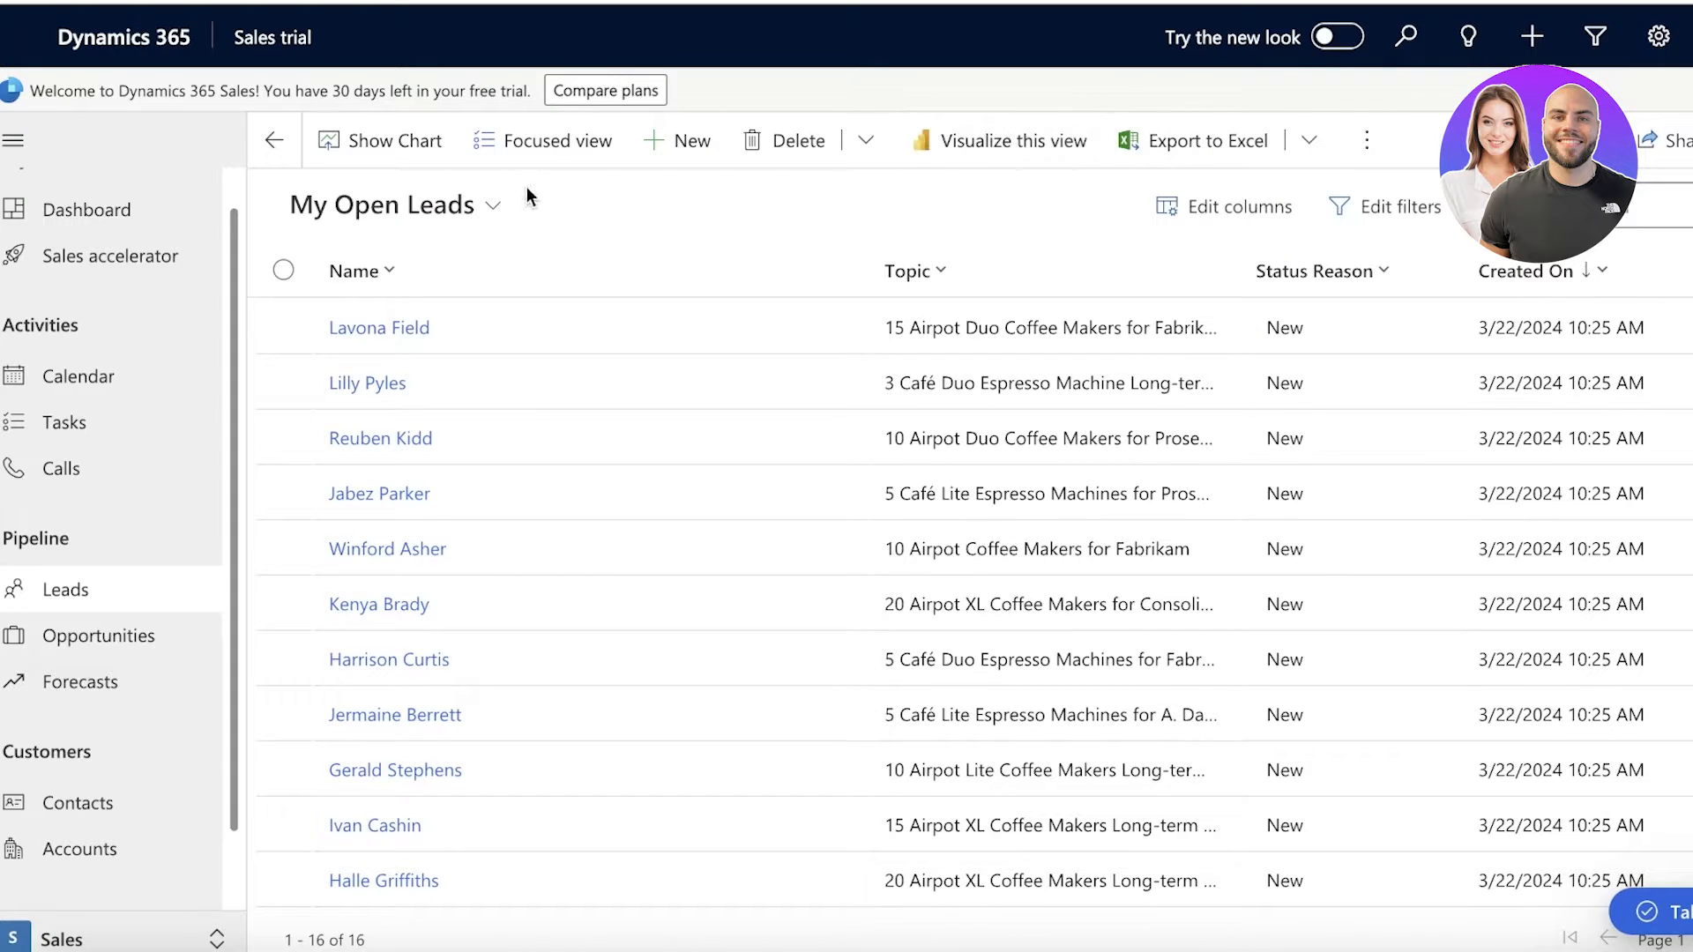
- Start a new lead with topic Bottle Cap manufacturer, budget amount 10000 and purchase timeframe This Quarter
click(707, 161)
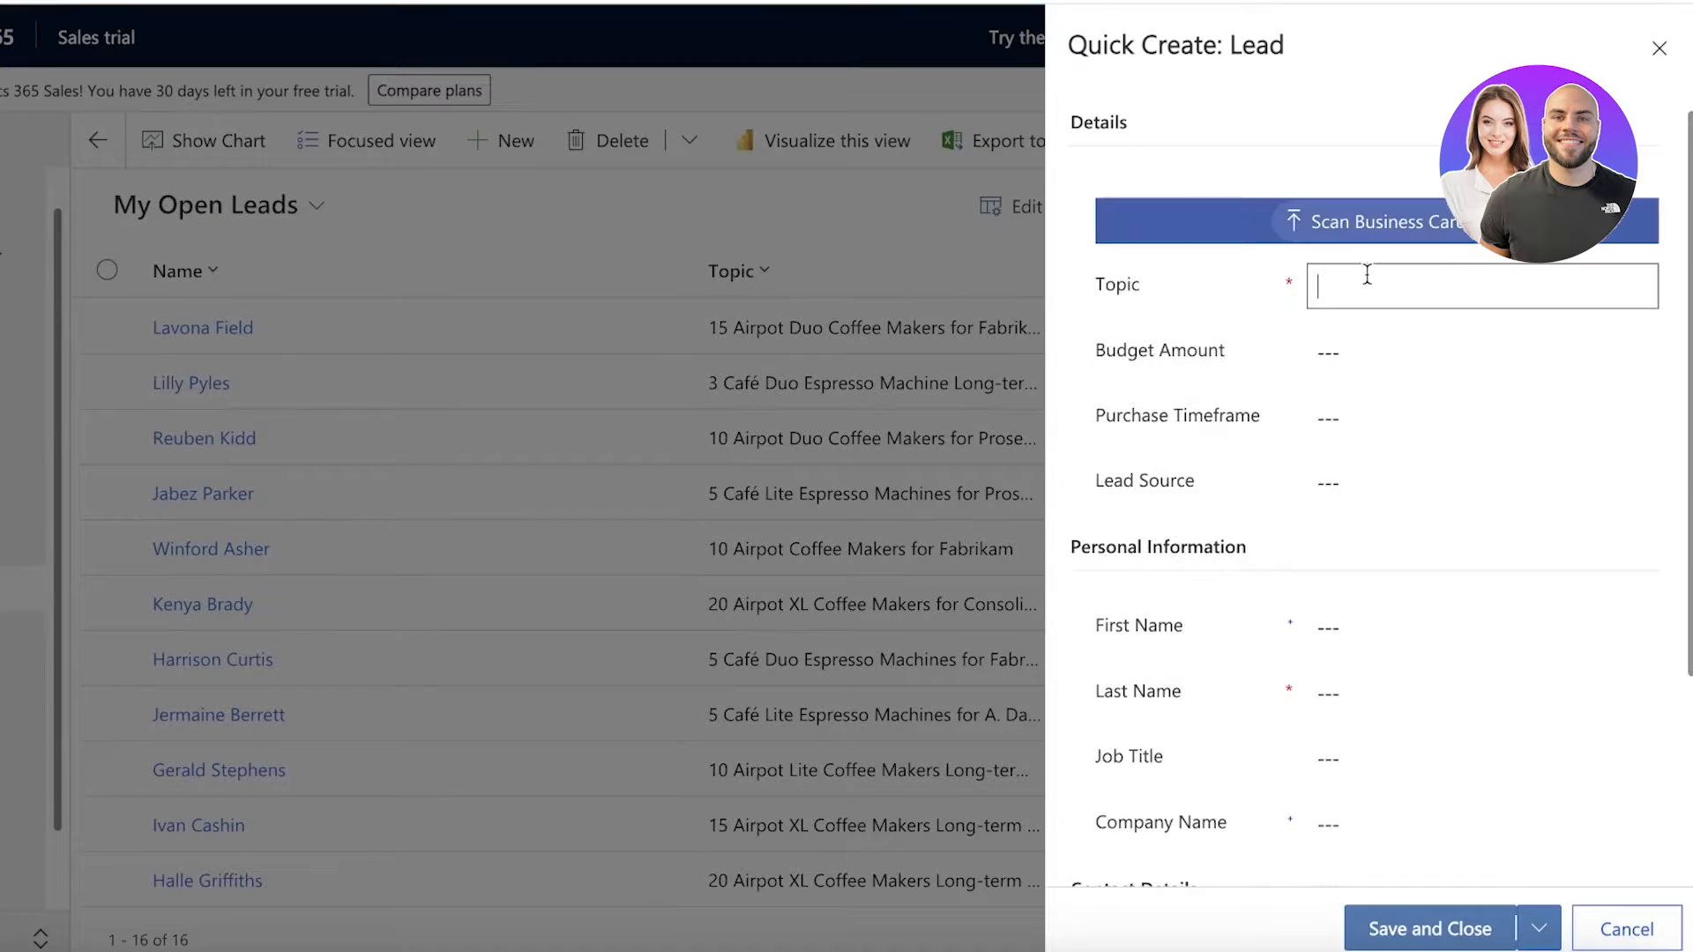
text(Bottle Cap manufacturer)
click(1391, 357)
text(1)
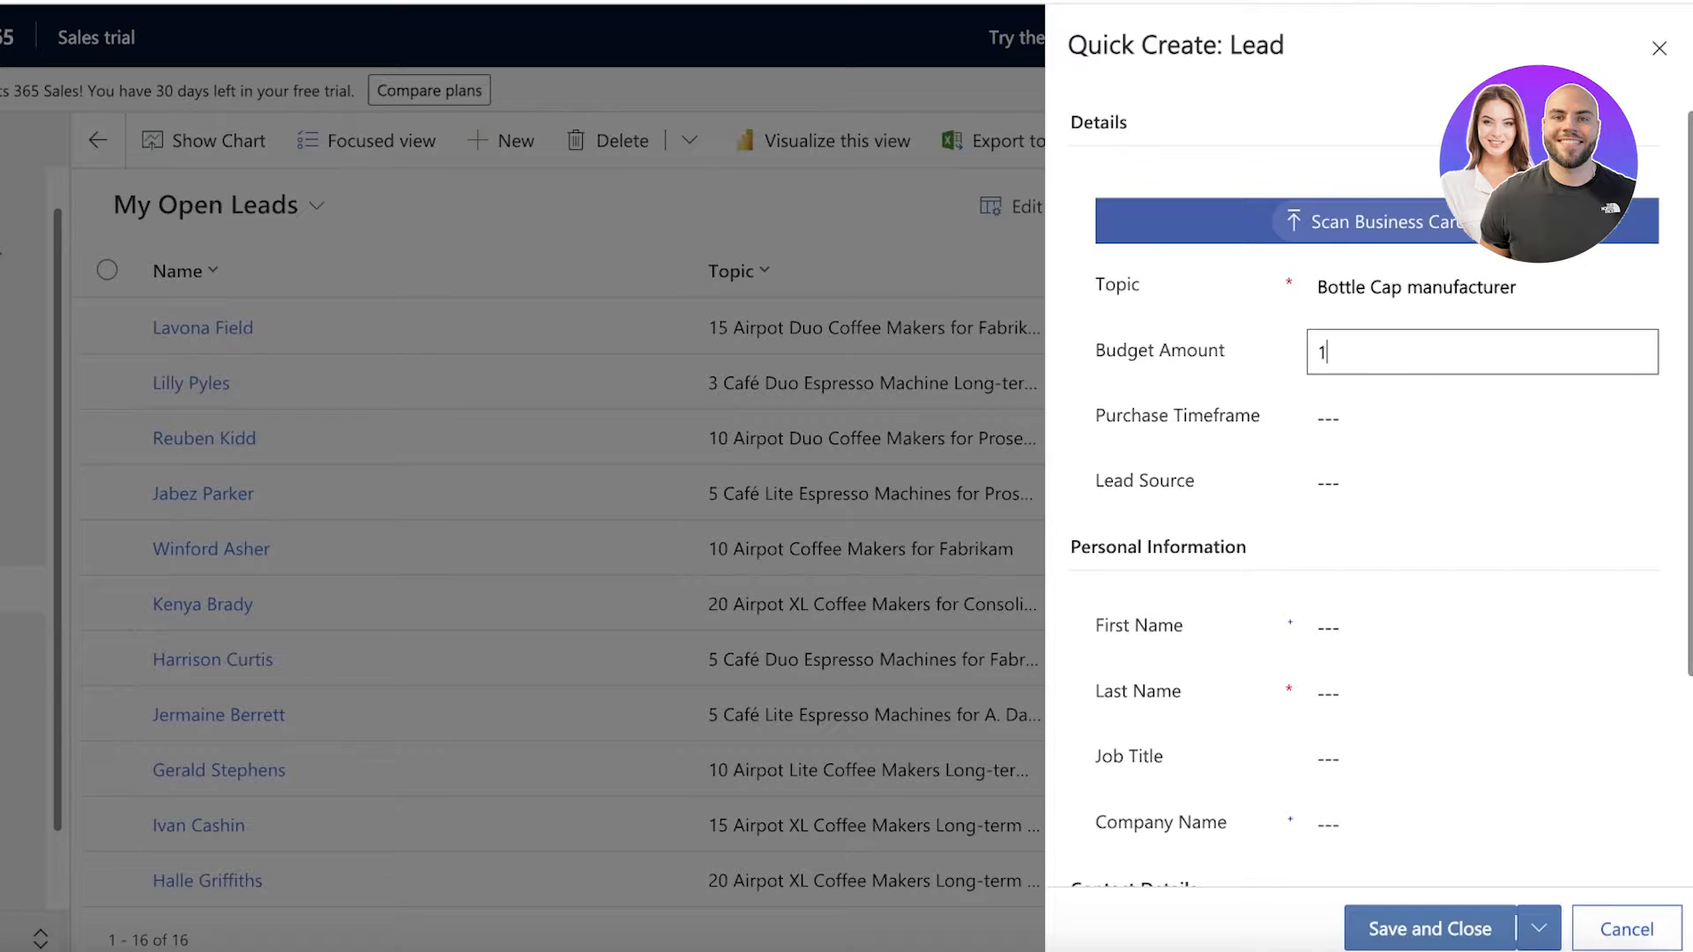
text(0000)
click(1403, 416)
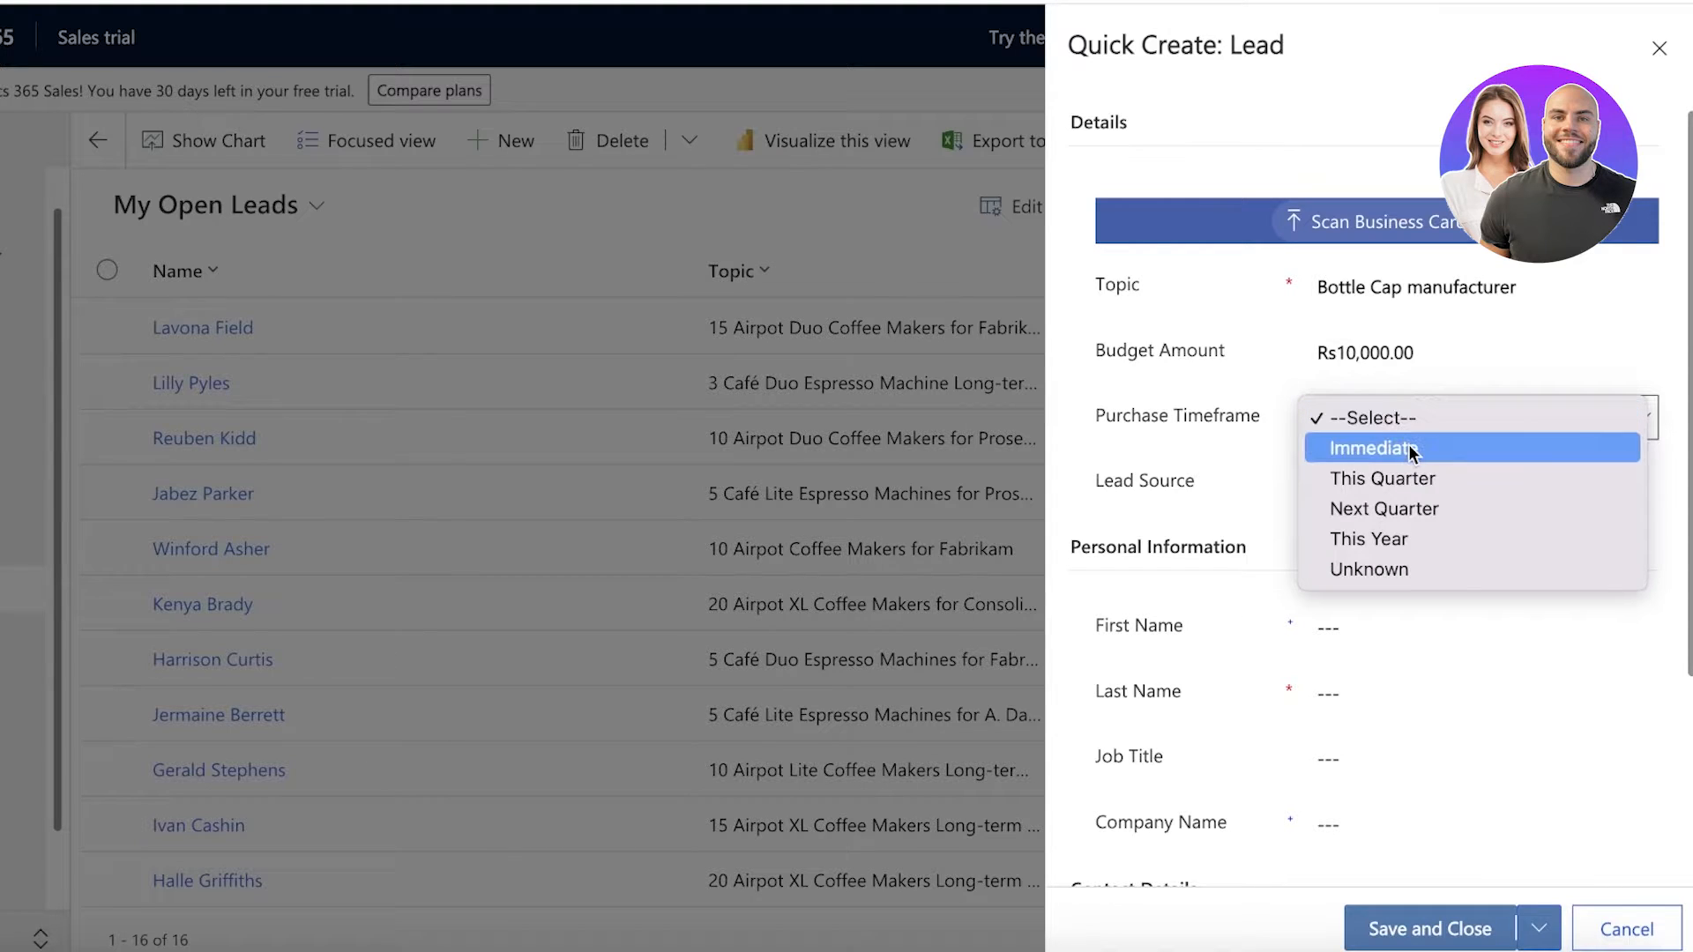
click(1404, 484)
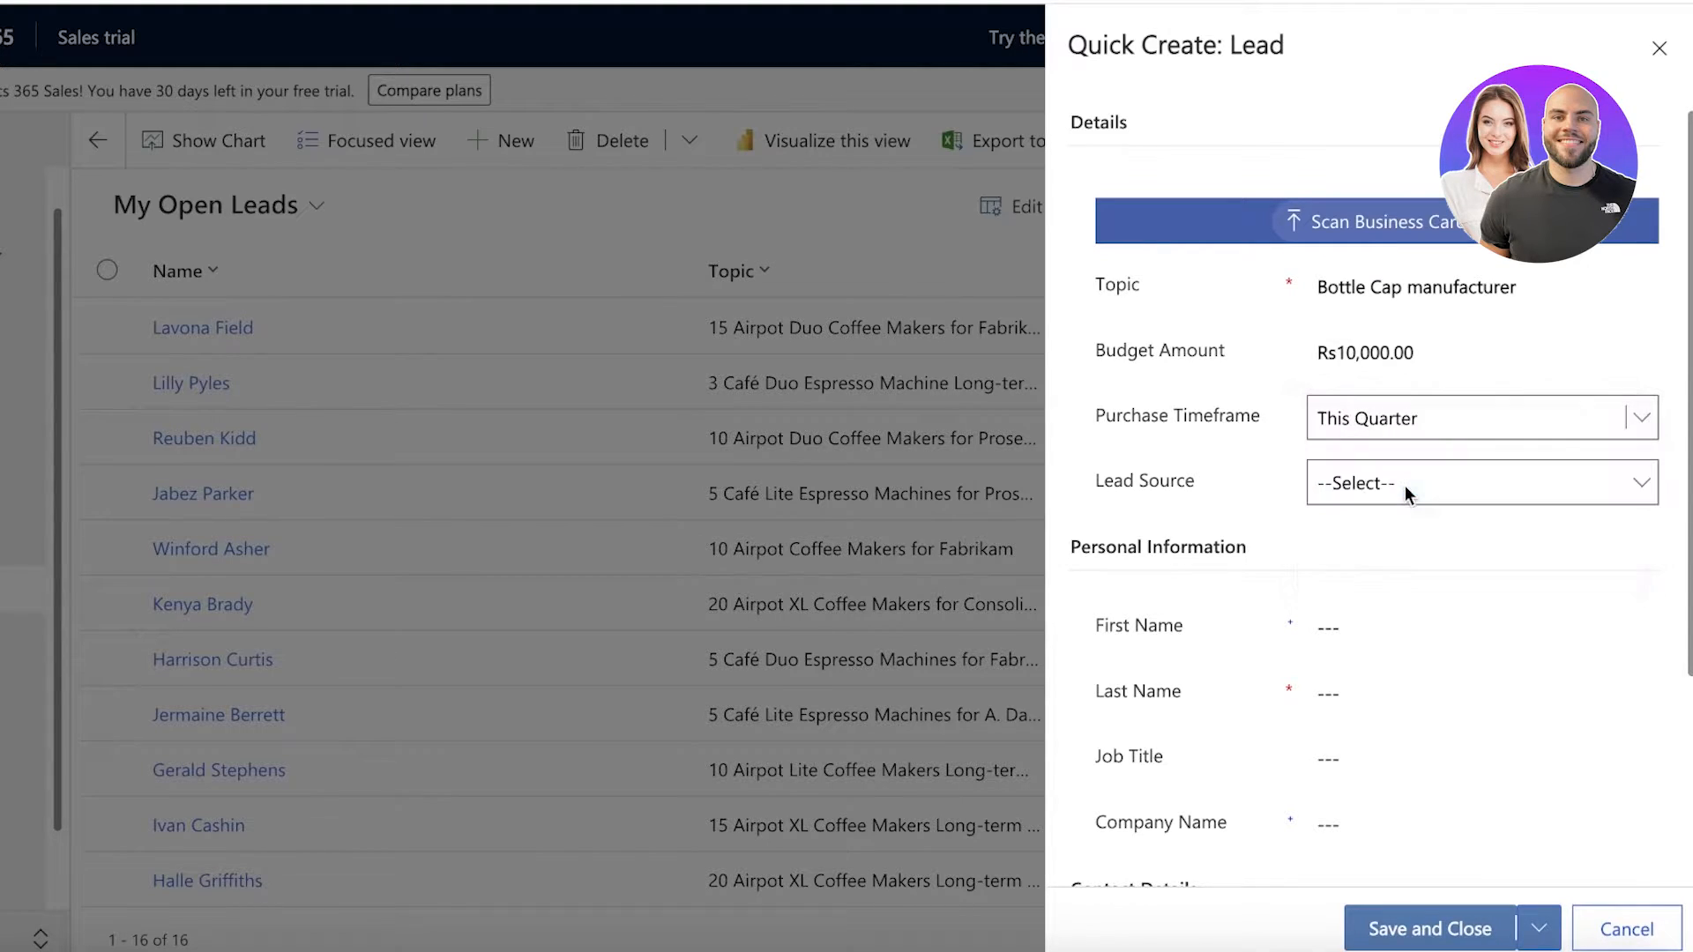
- Set the new lead's source to Employee Referral
click(1404, 485)
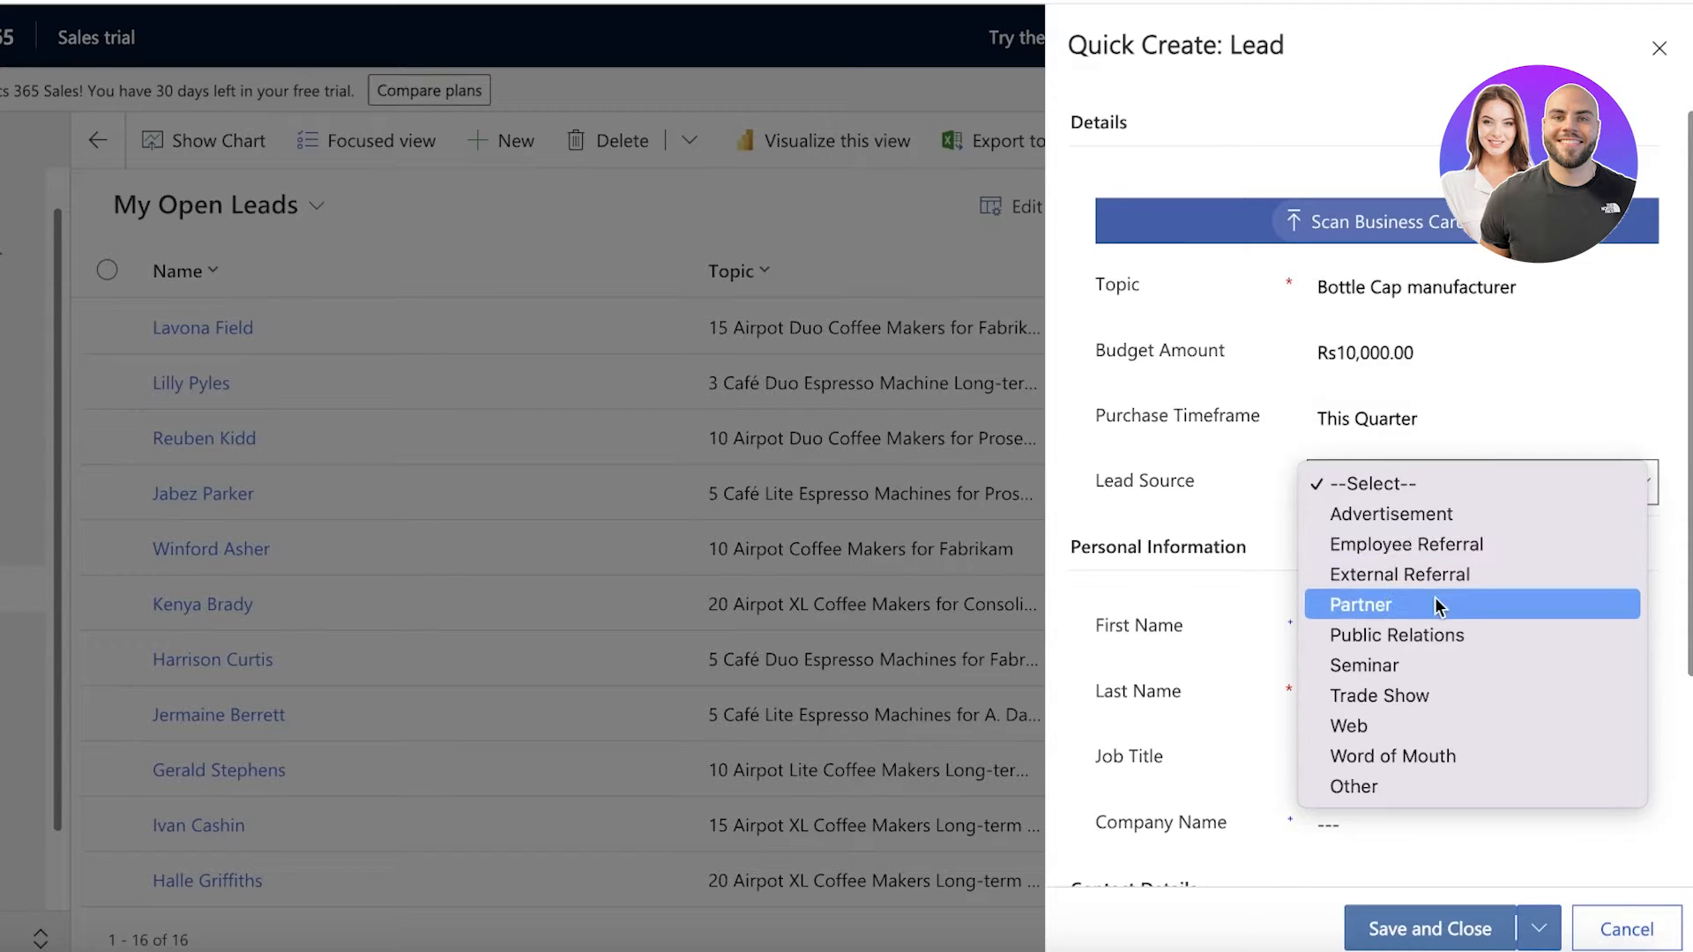
click(1436, 547)
click(1443, 489)
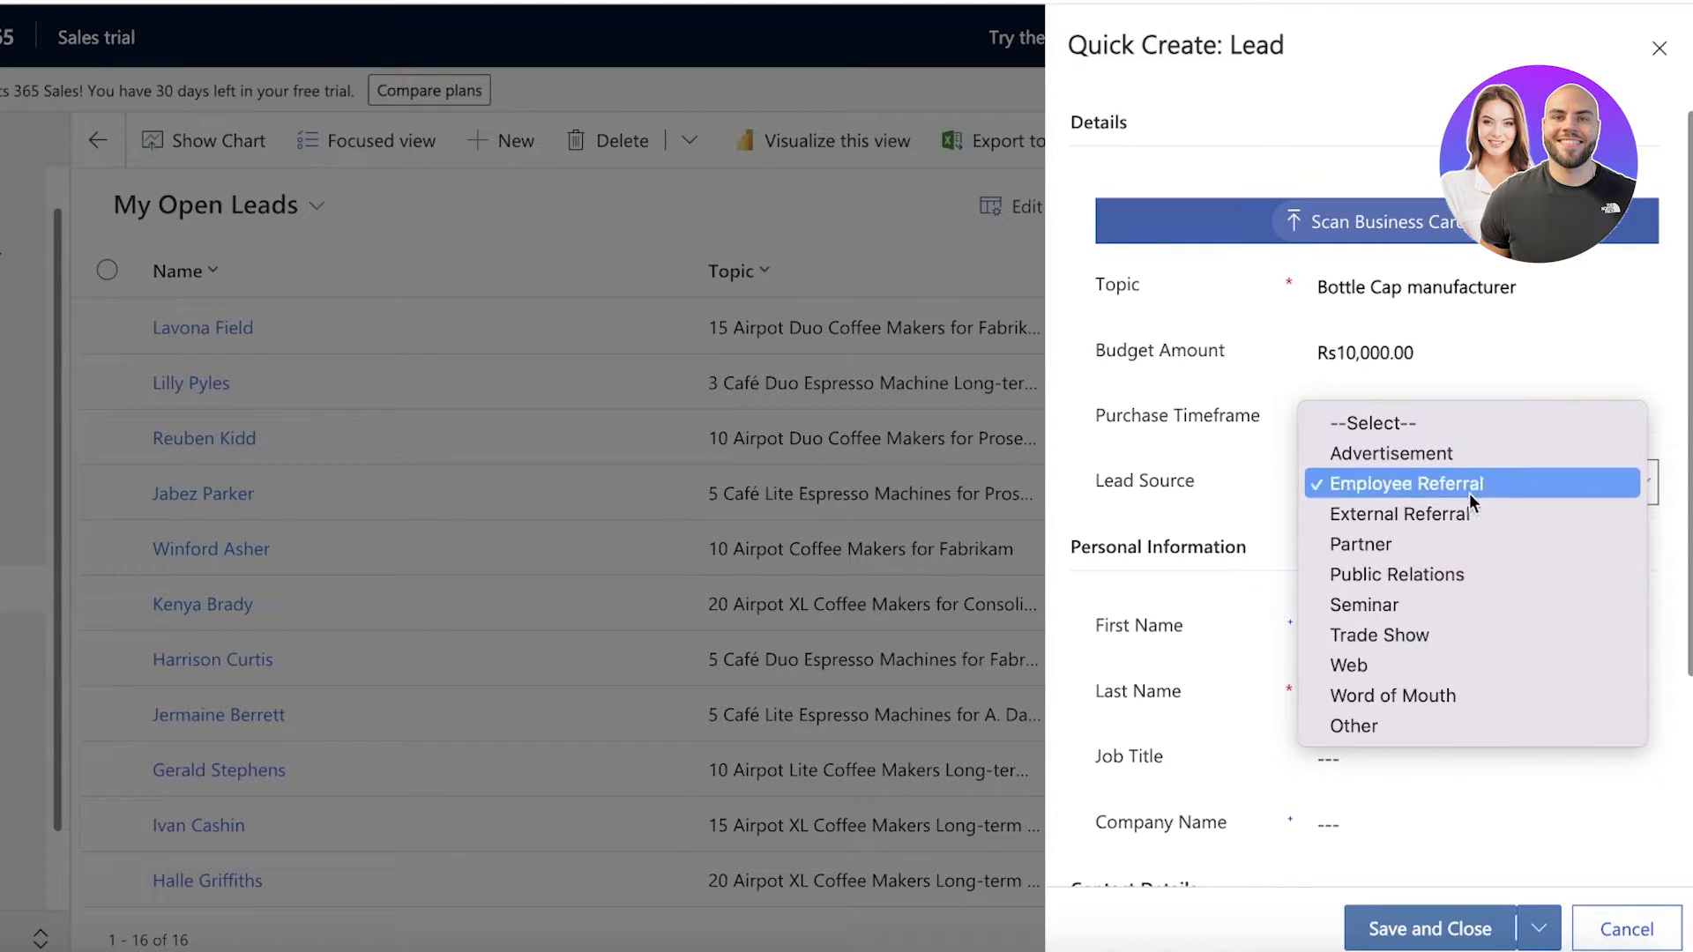
click(1437, 389)
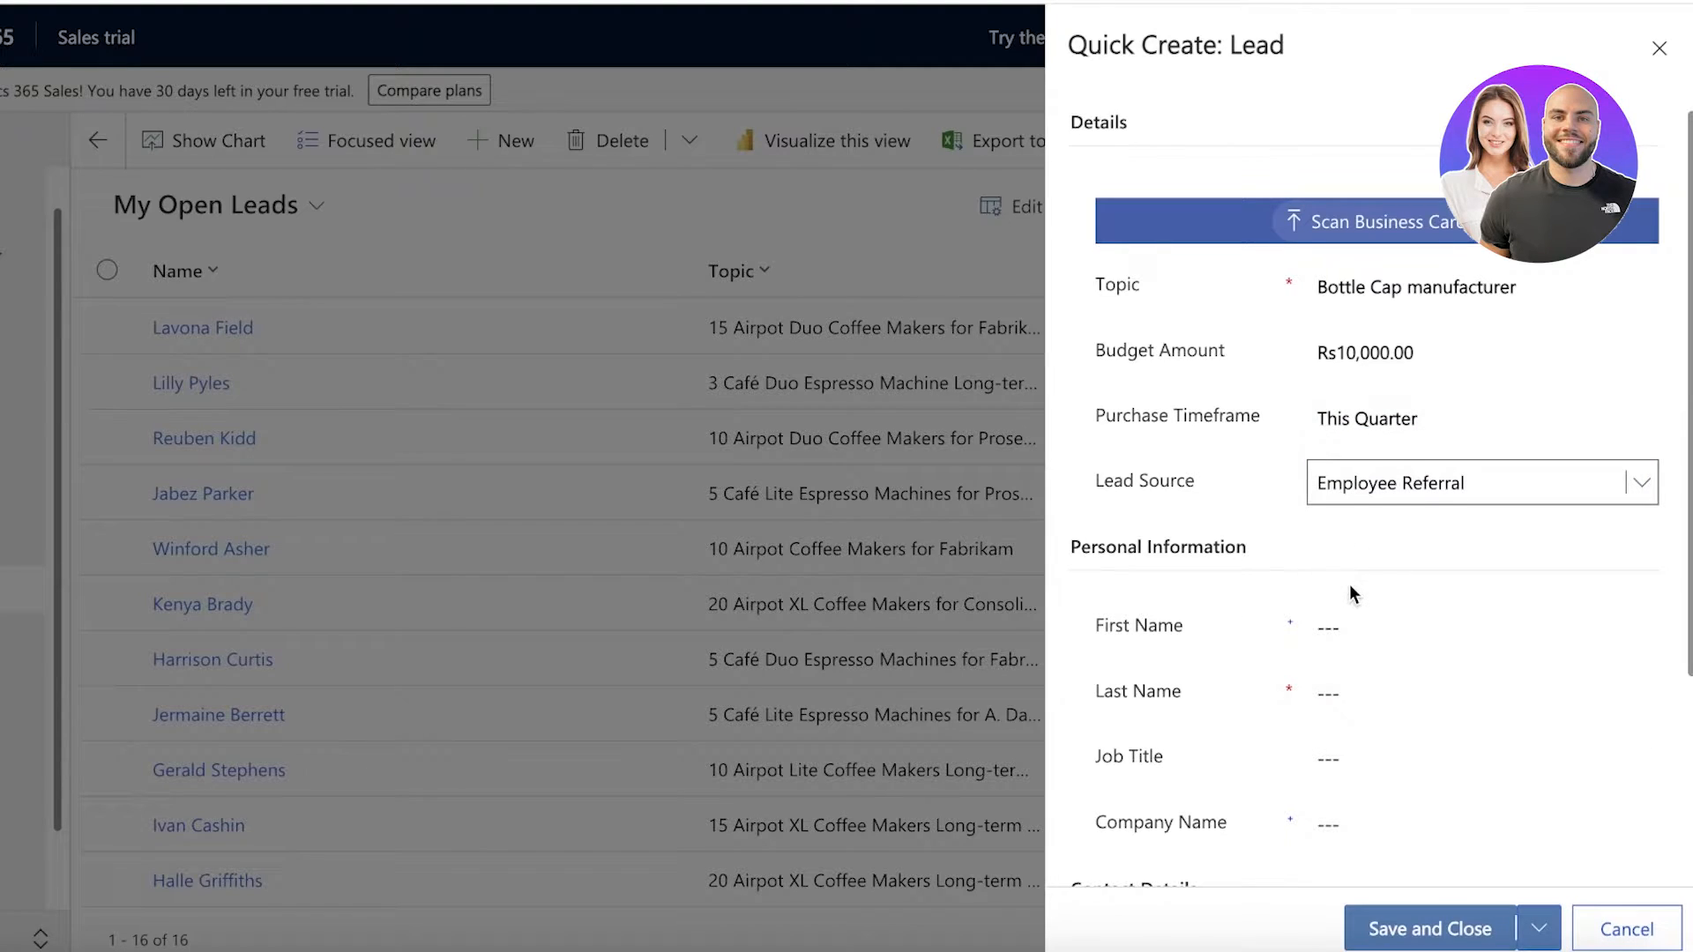
- Enter the new lead's first and last name, then save and close the lead
scroll(1358, 584, down, 1)
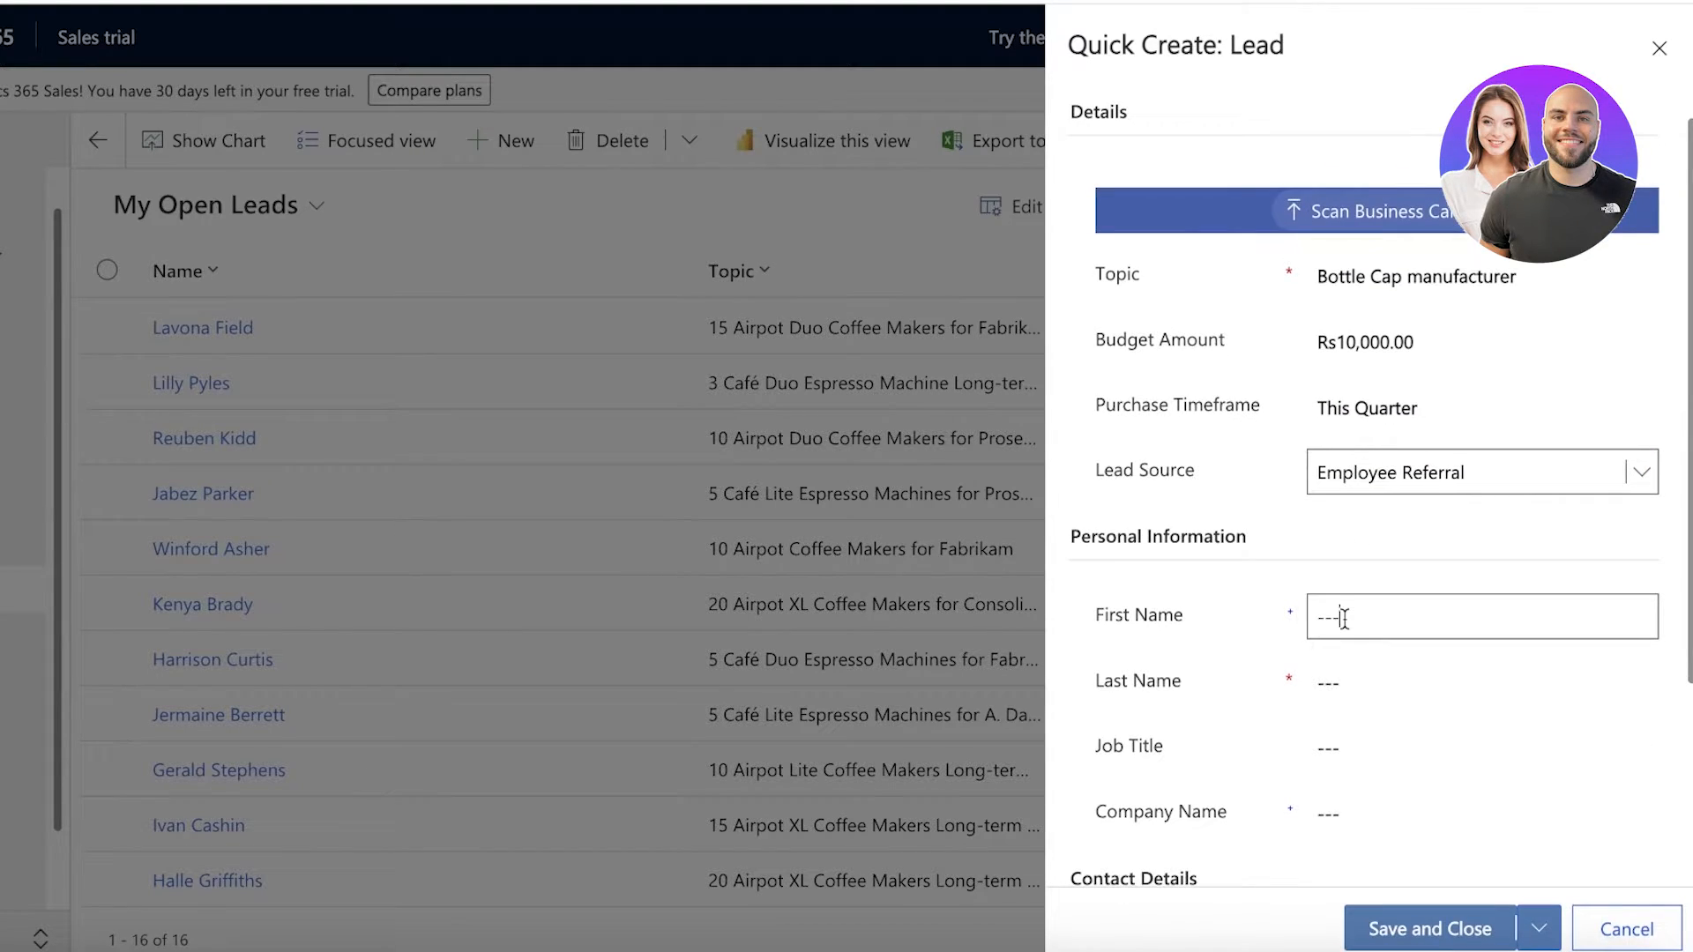
click(1342, 617)
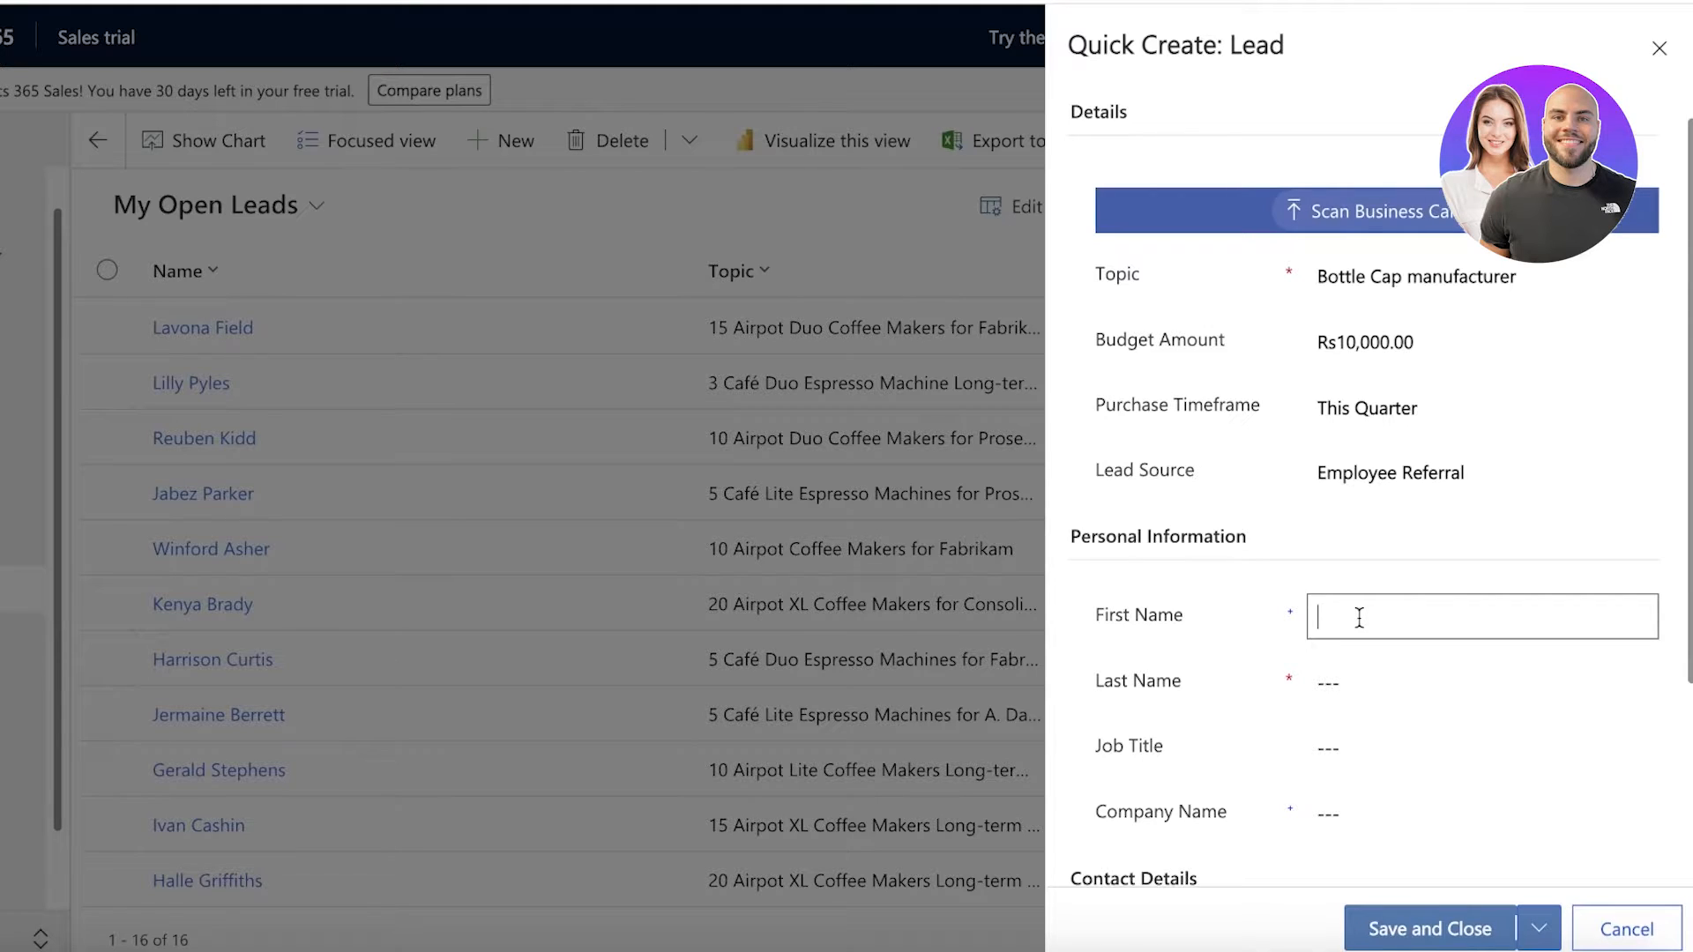
text(Lisa)
scroll(1372, 680, down, 3)
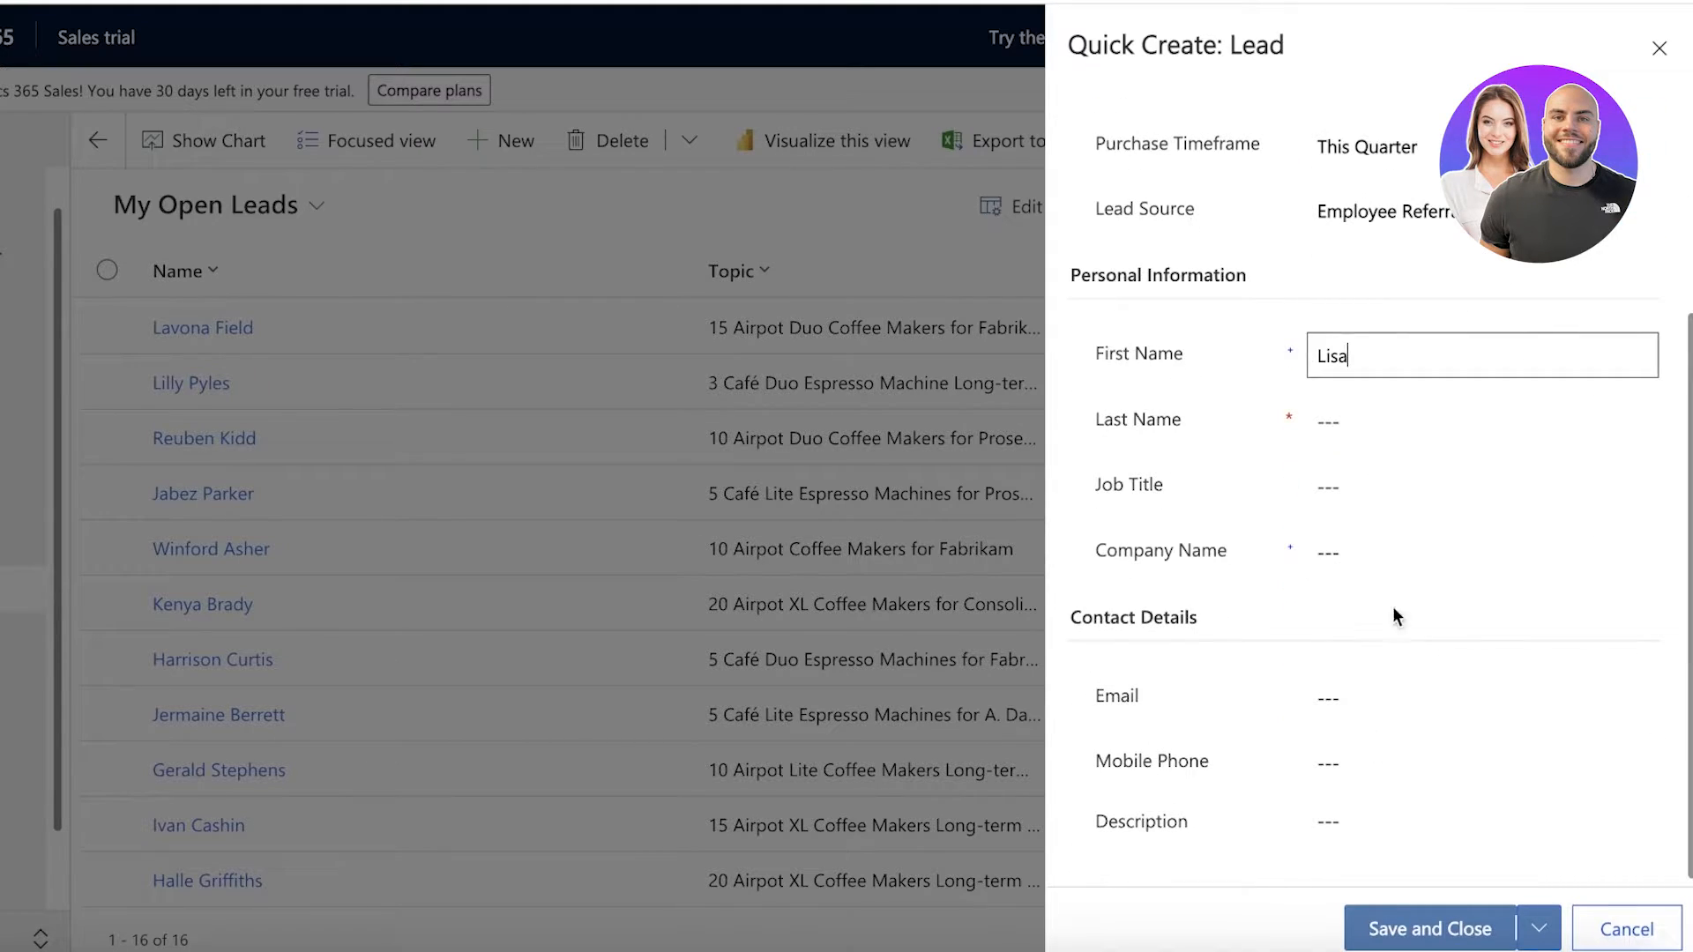
click(1447, 425)
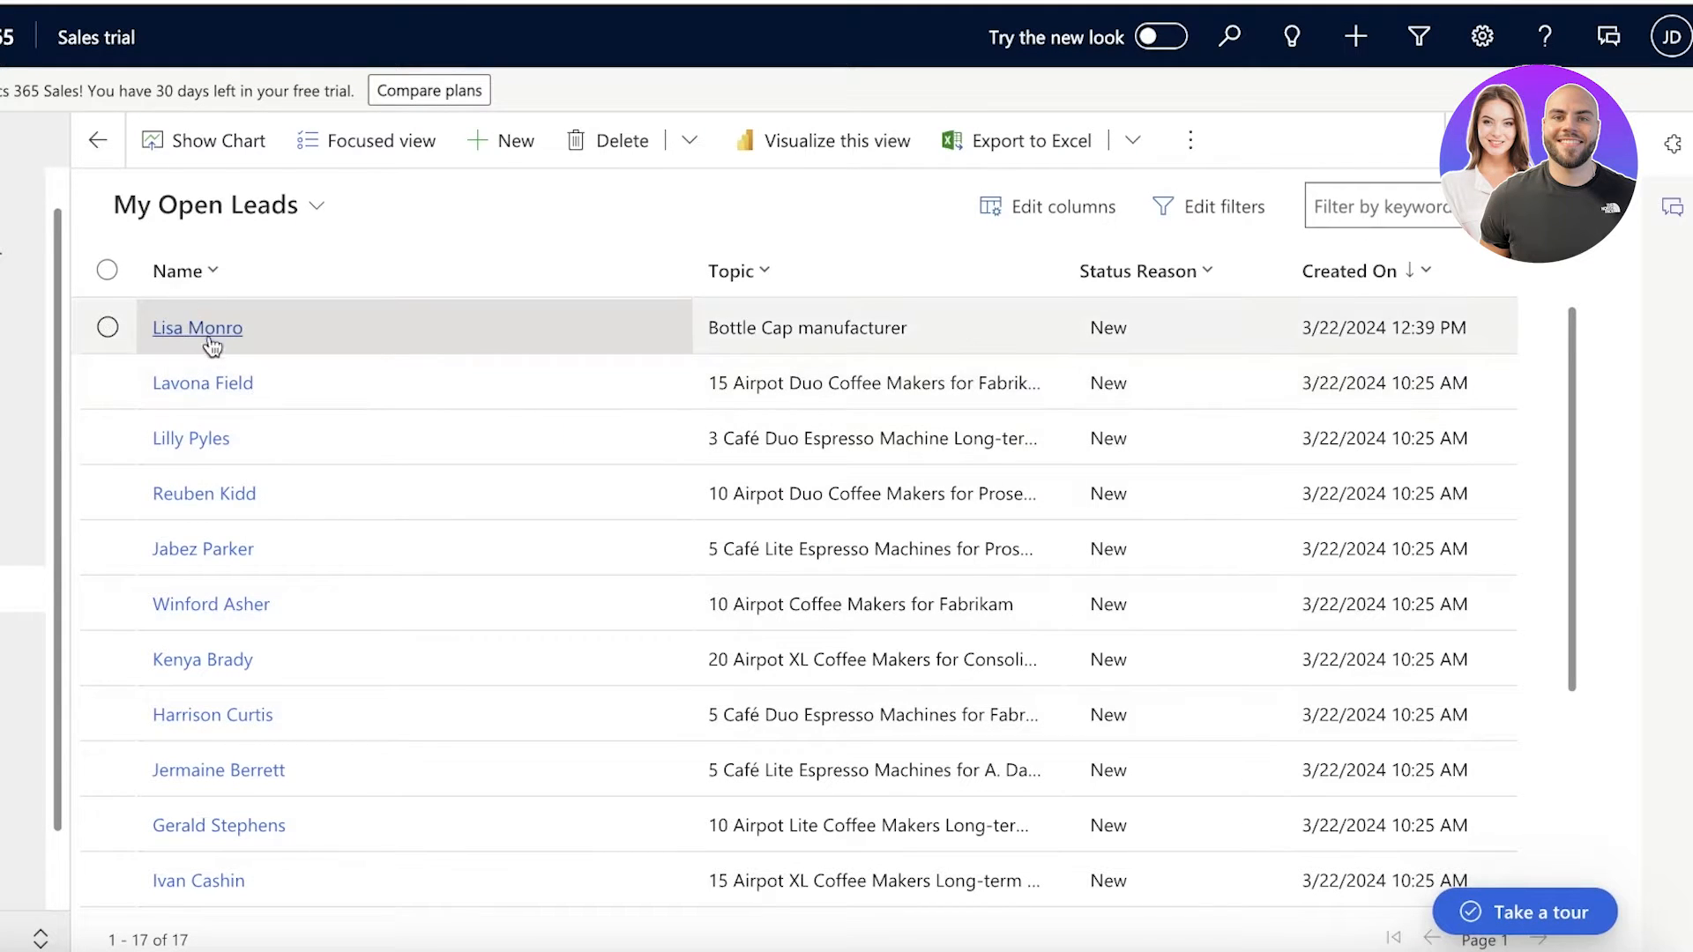
- Open the Bottle Cap manufacturer lead and look over its contact and company fields
click(198, 328)
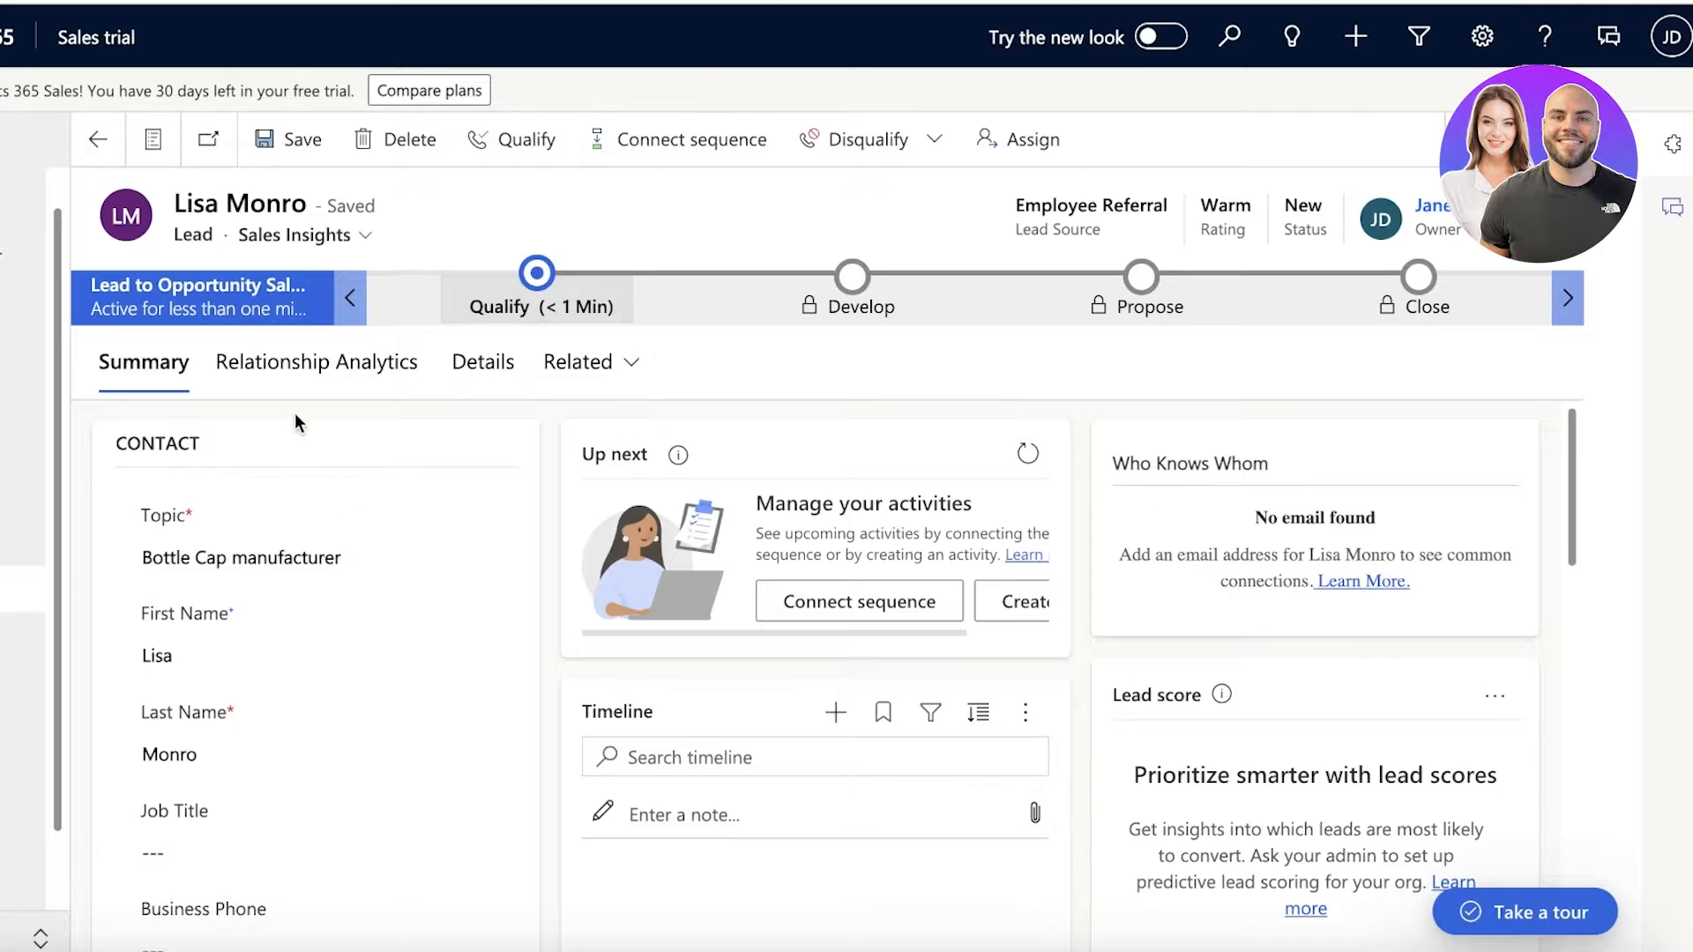
scroll(186, 642, down, 15)
scroll(219, 648, up, 11)
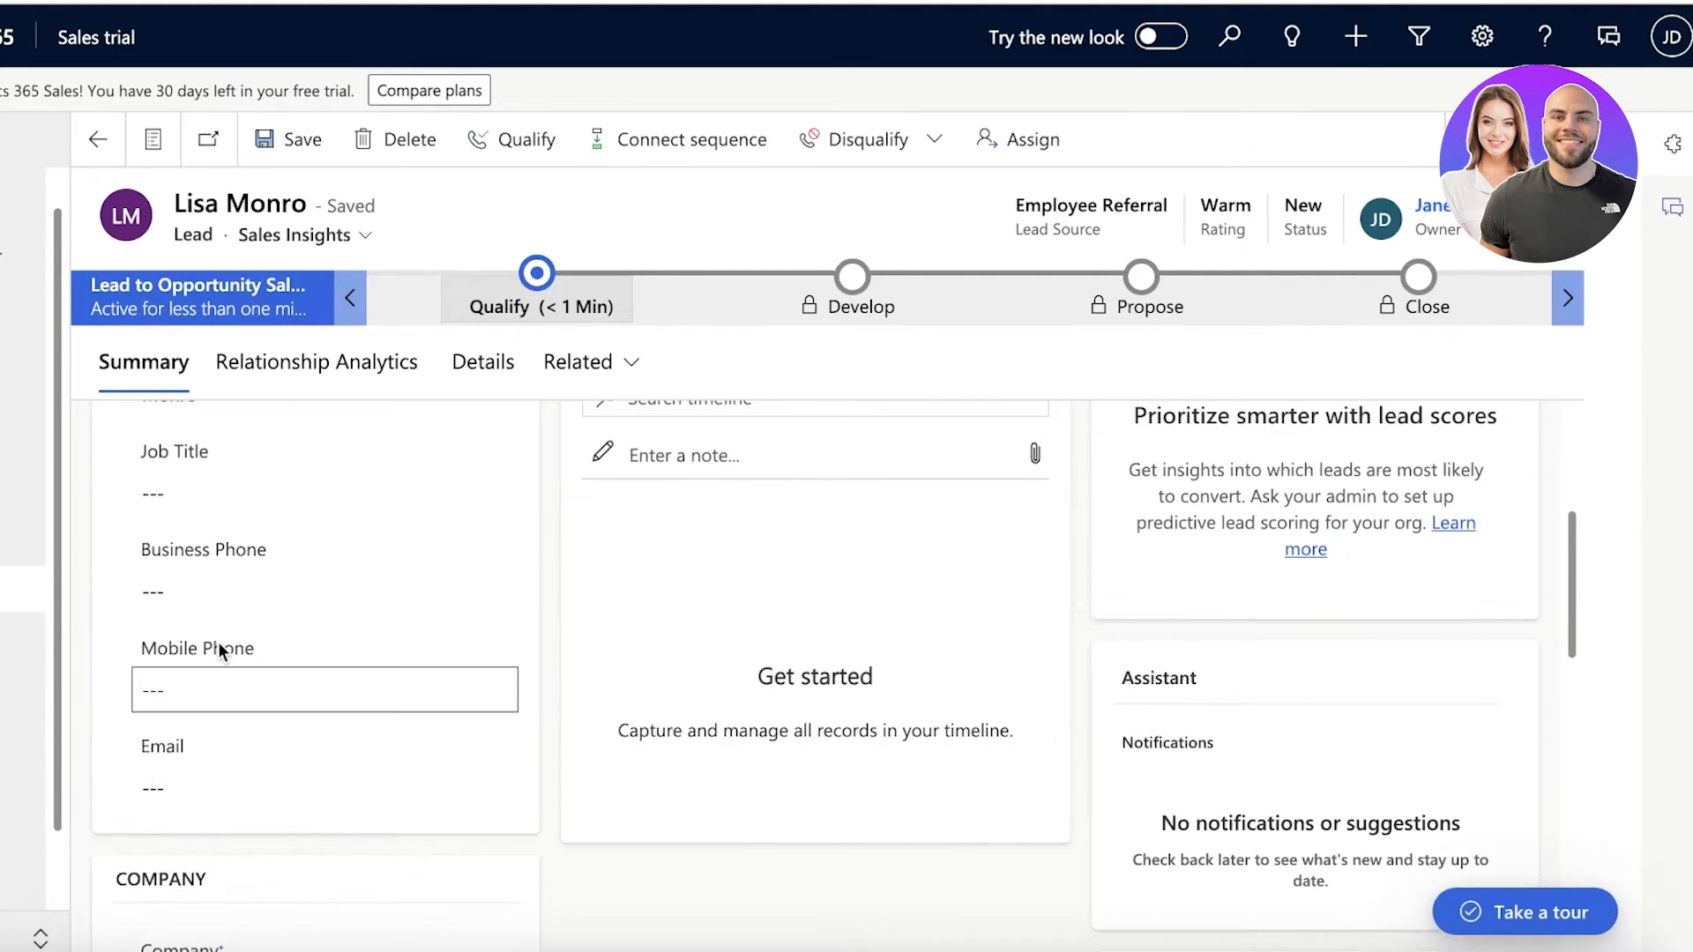
scroll(219, 642, up, 4)
scroll(225, 653, down, 14)
scroll(226, 649, up, 14)
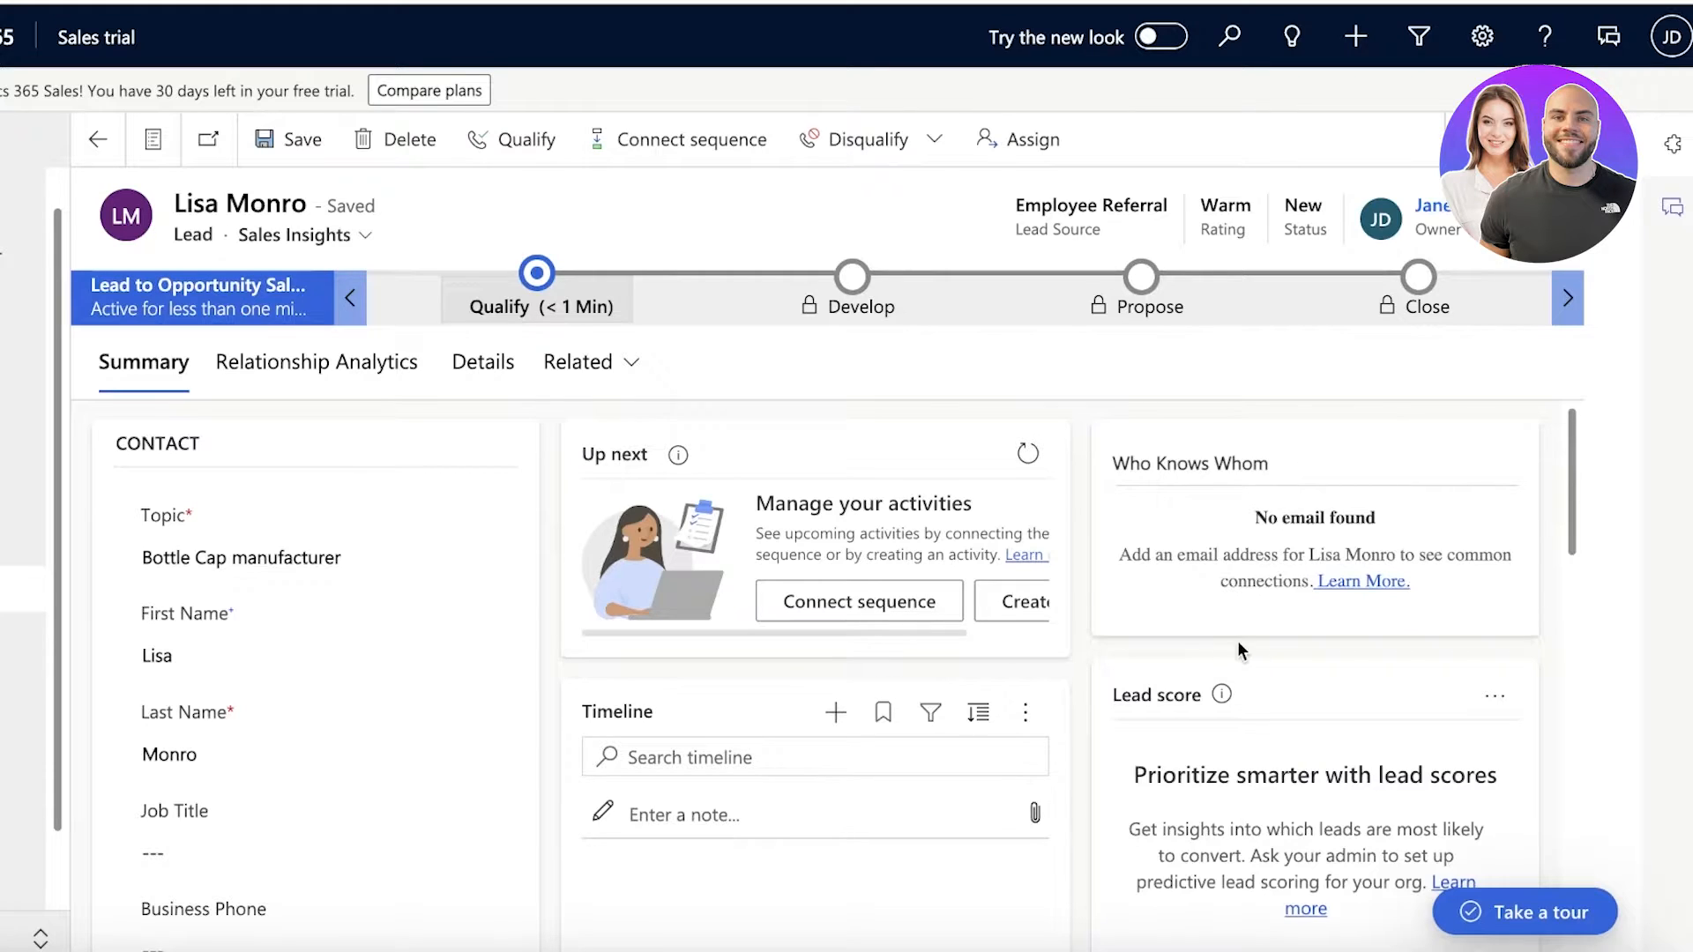
- Examine the lead's connections, lead score, assistant, relationship health, stakeholders and competitors sections
scroll(1238, 650, down, 1)
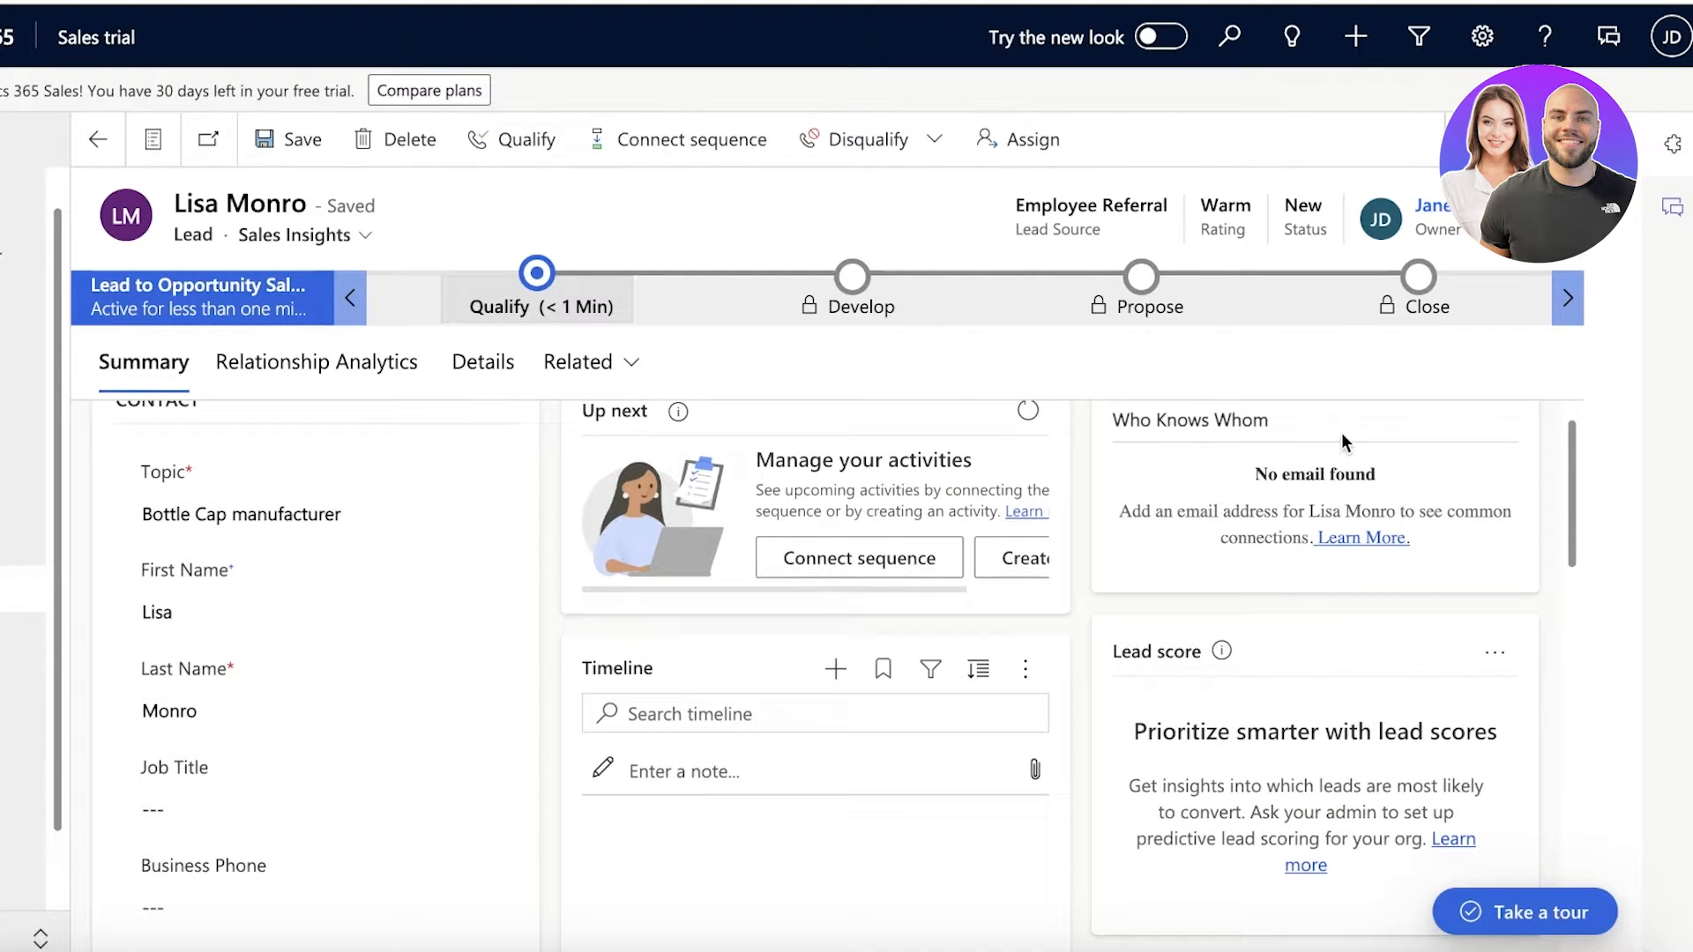
scroll(1322, 481, down, 3)
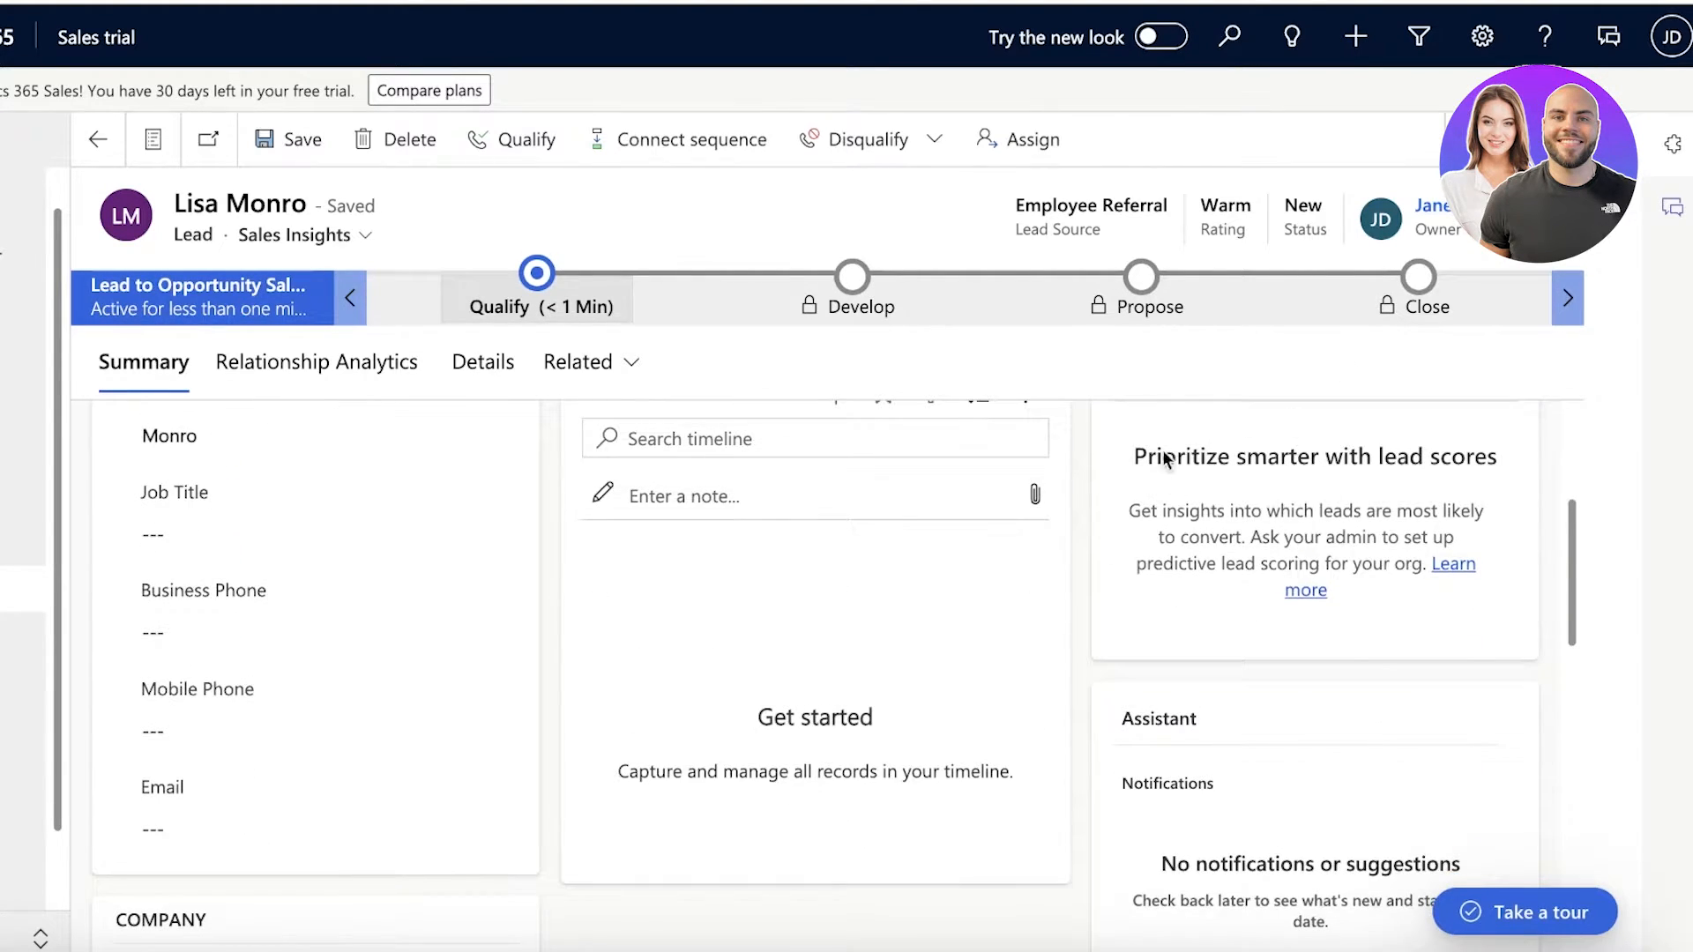
scroll(1164, 459, down, 7)
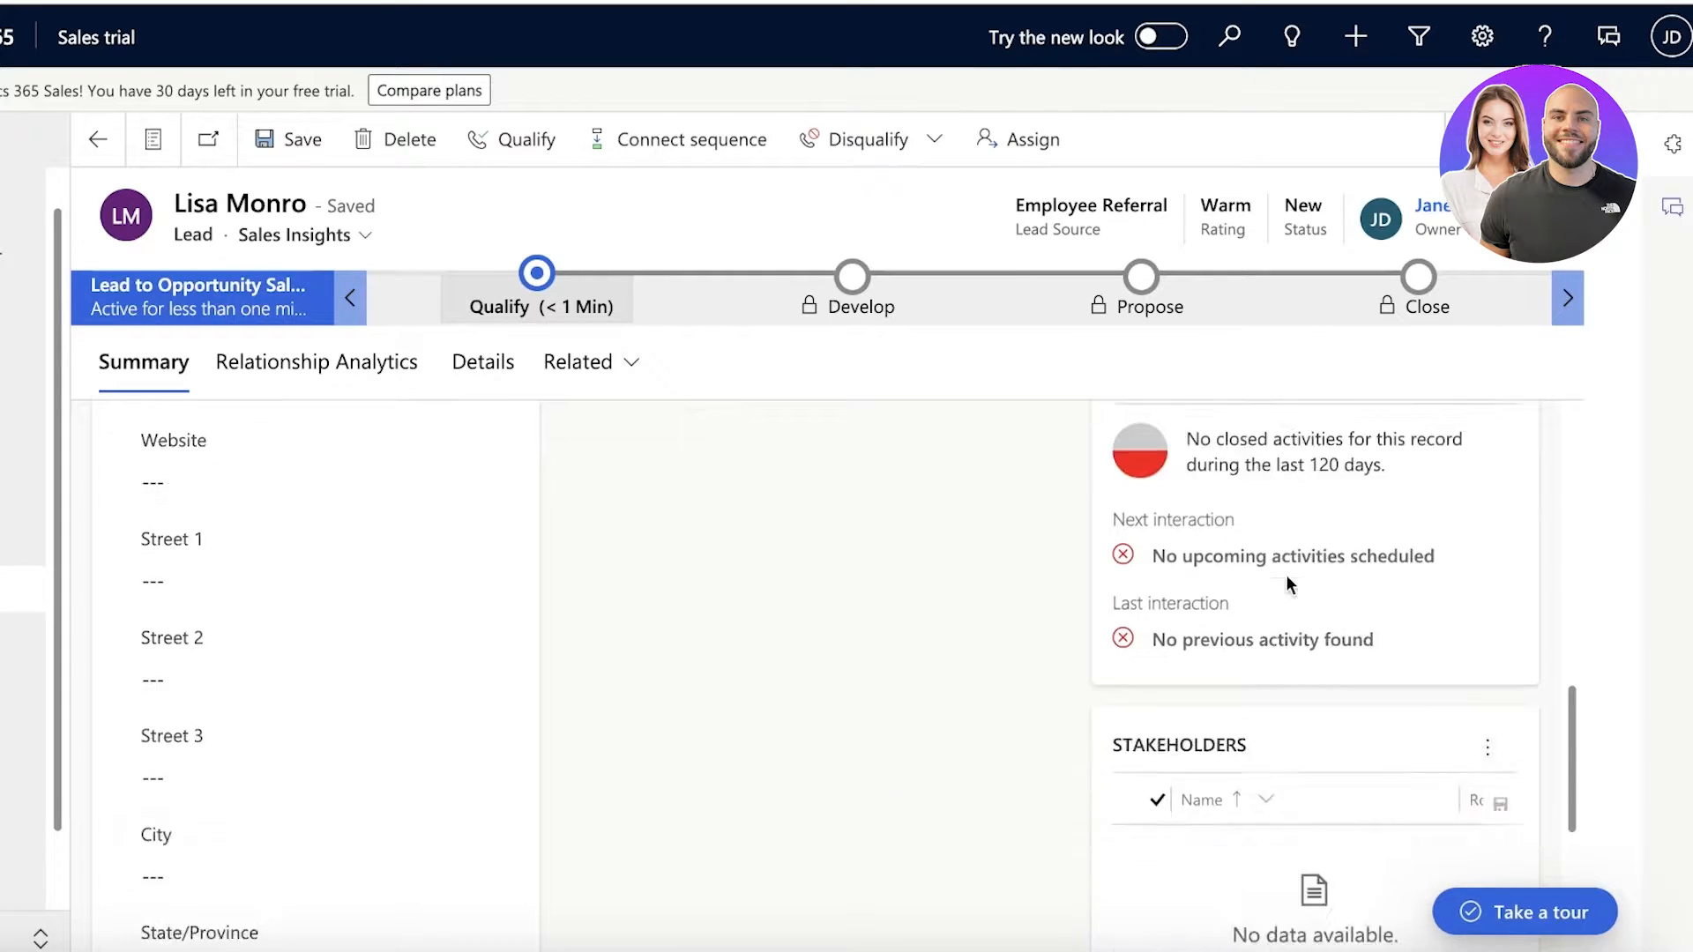
scroll(1286, 575, up, 1)
scroll(1479, 526, down, 6)
scroll(1400, 556, up, 4)
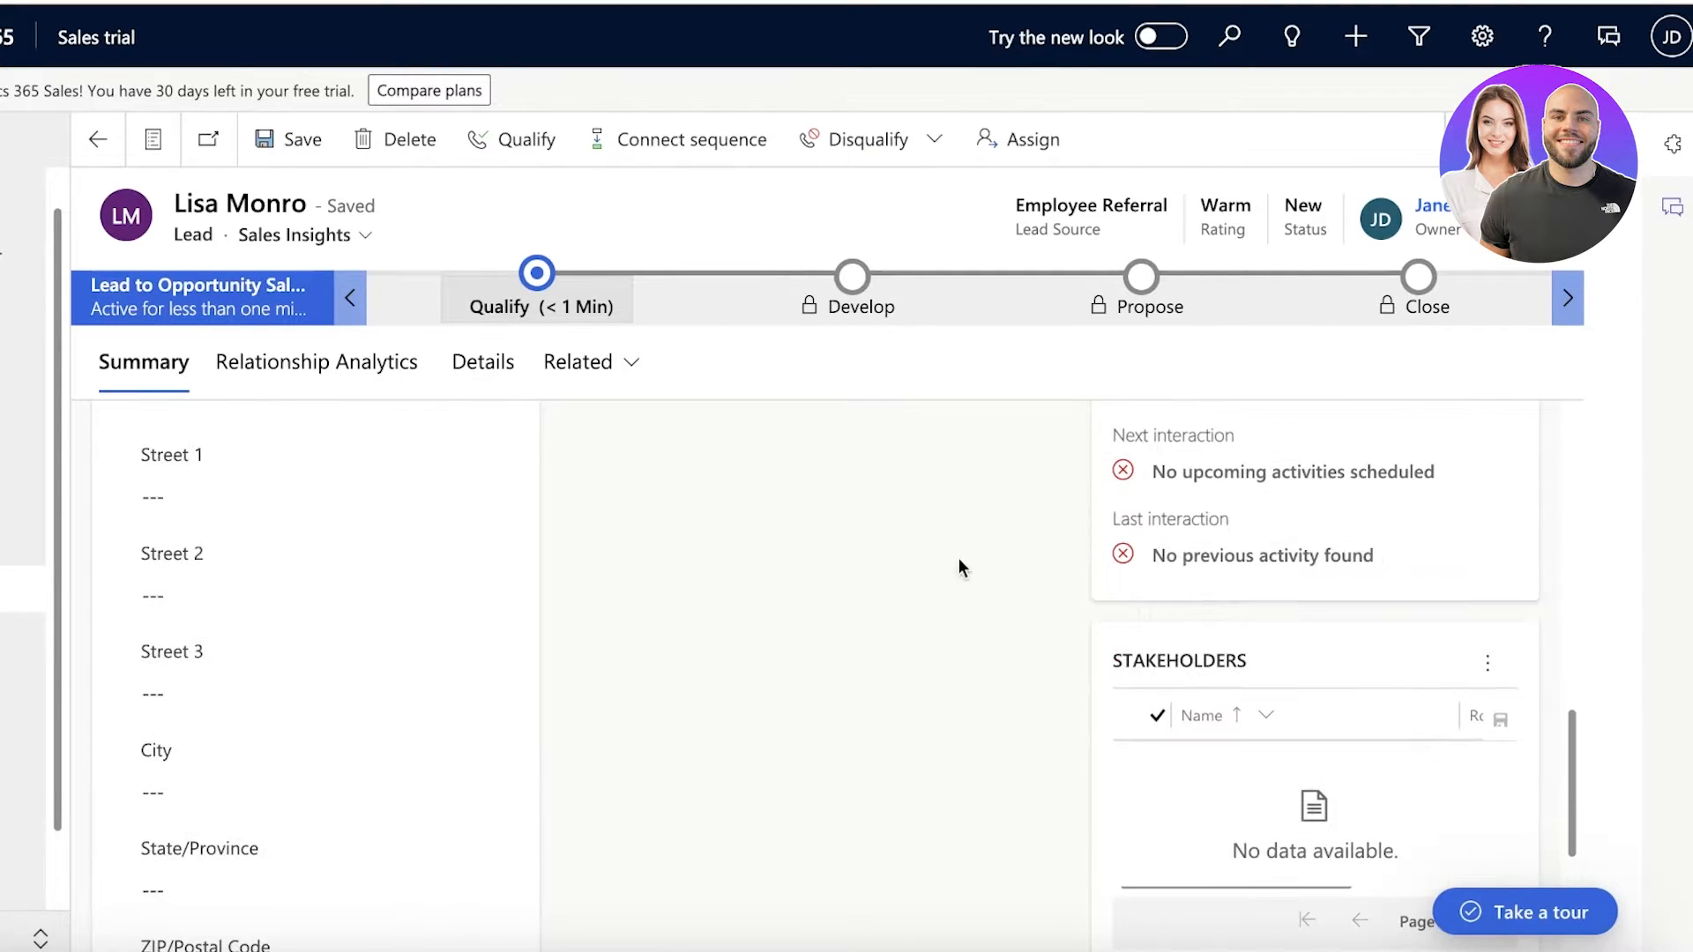
scroll(959, 567, down, 3)
scroll(1209, 491, down, 1)
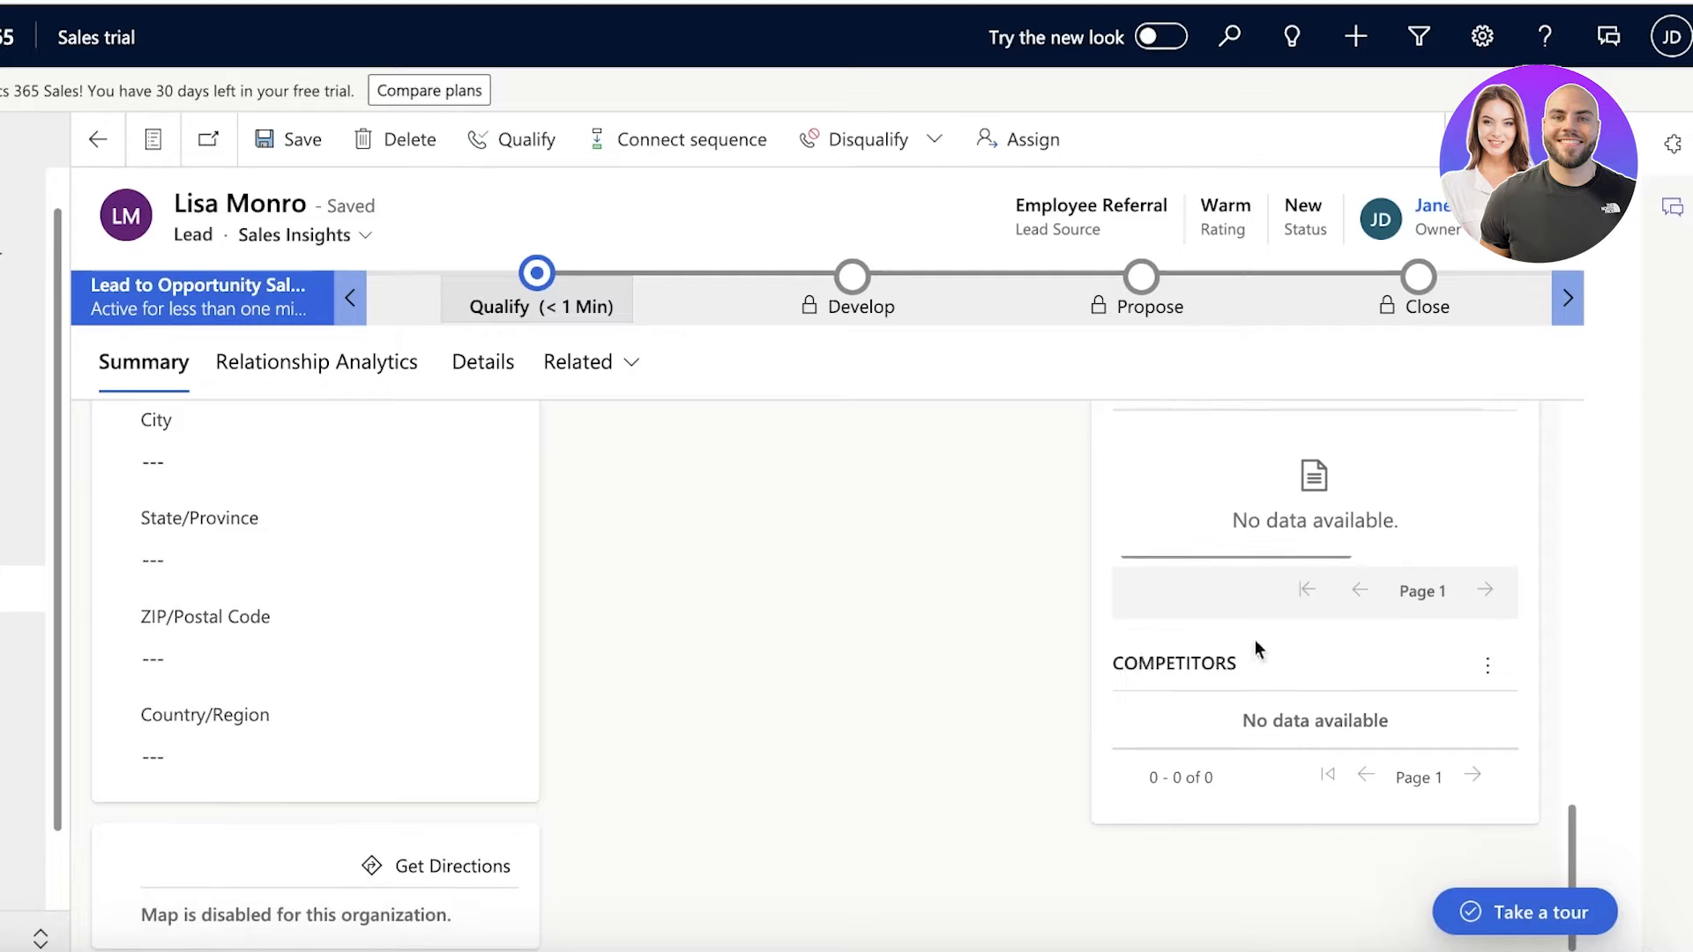
scroll(1275, 648, up, 4)
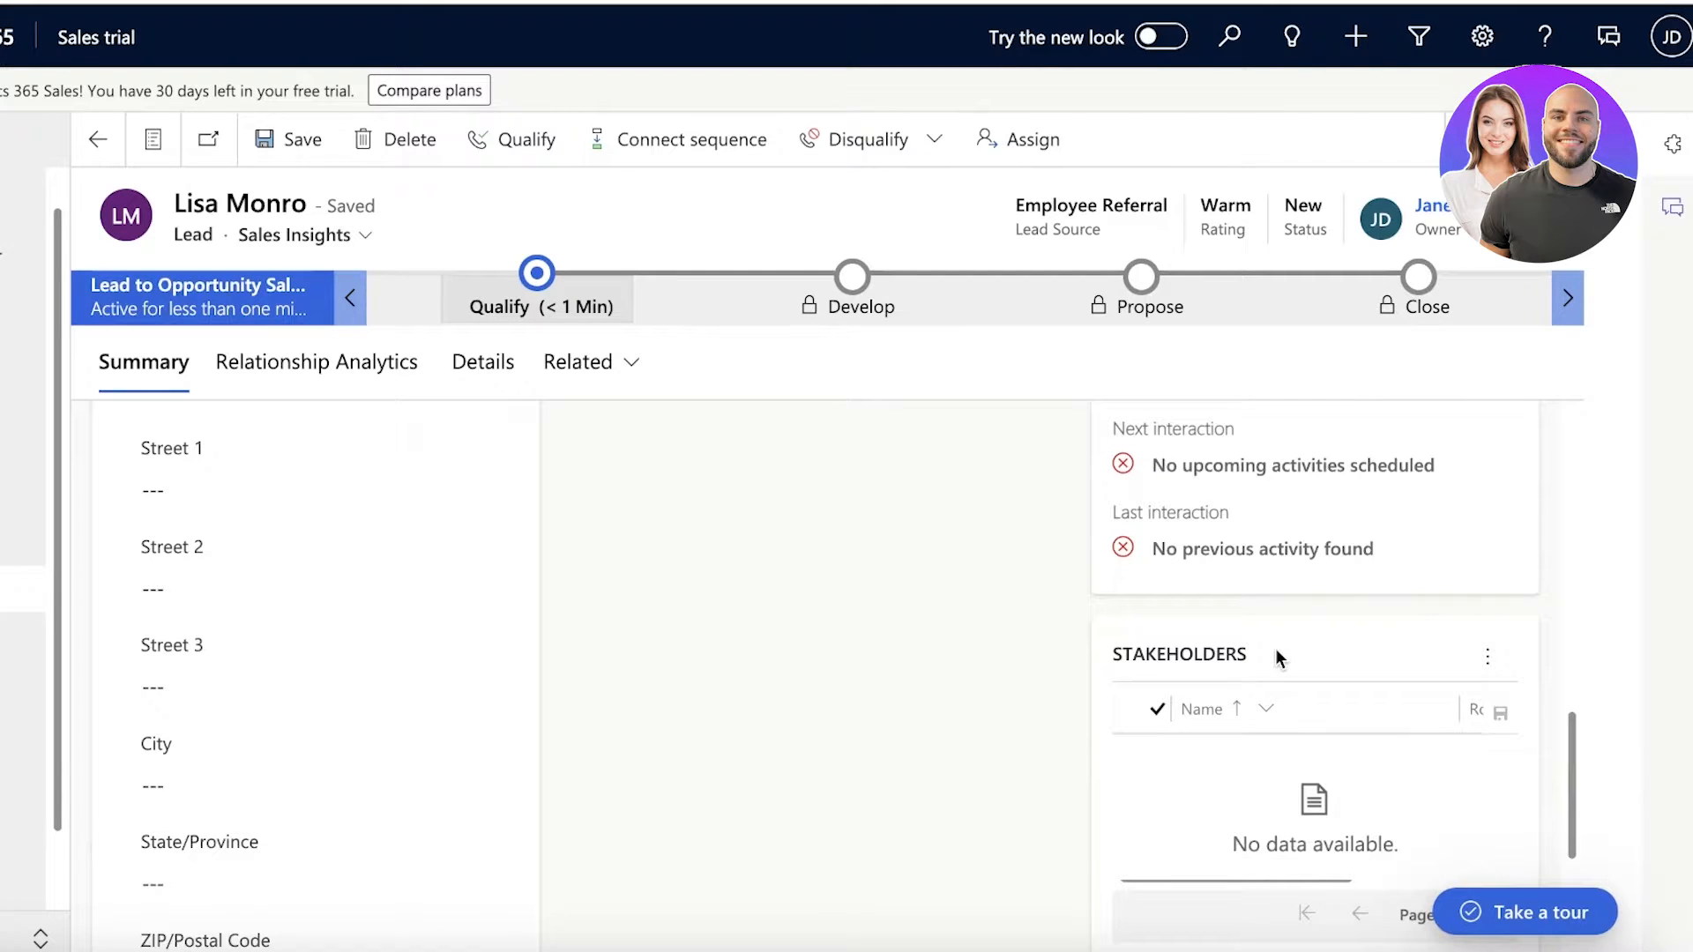
scroll(925, 653, up, 9)
scroll(838, 690, down, 9)
scroll(837, 691, down, 3)
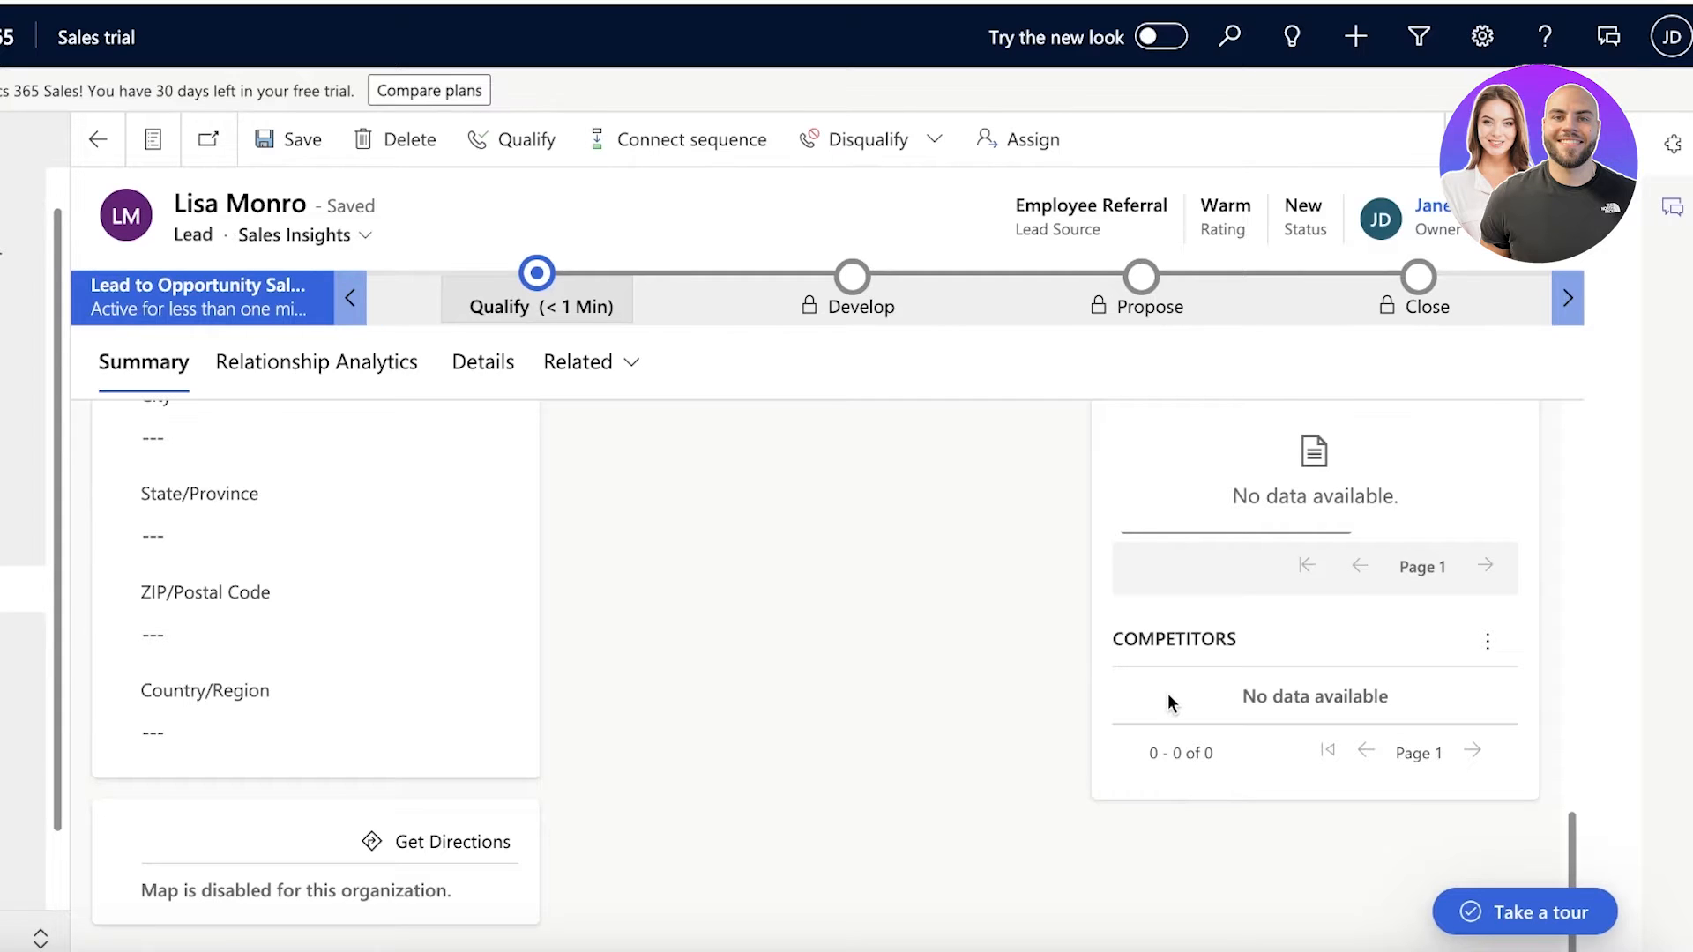
- Look over the lead's summary sections and check which activity types can be created under Up next
scroll(1168, 693, up, 6)
scroll(1168, 695, down, 6)
scroll(1333, 643, up, 5)
scroll(1333, 645, down, 5)
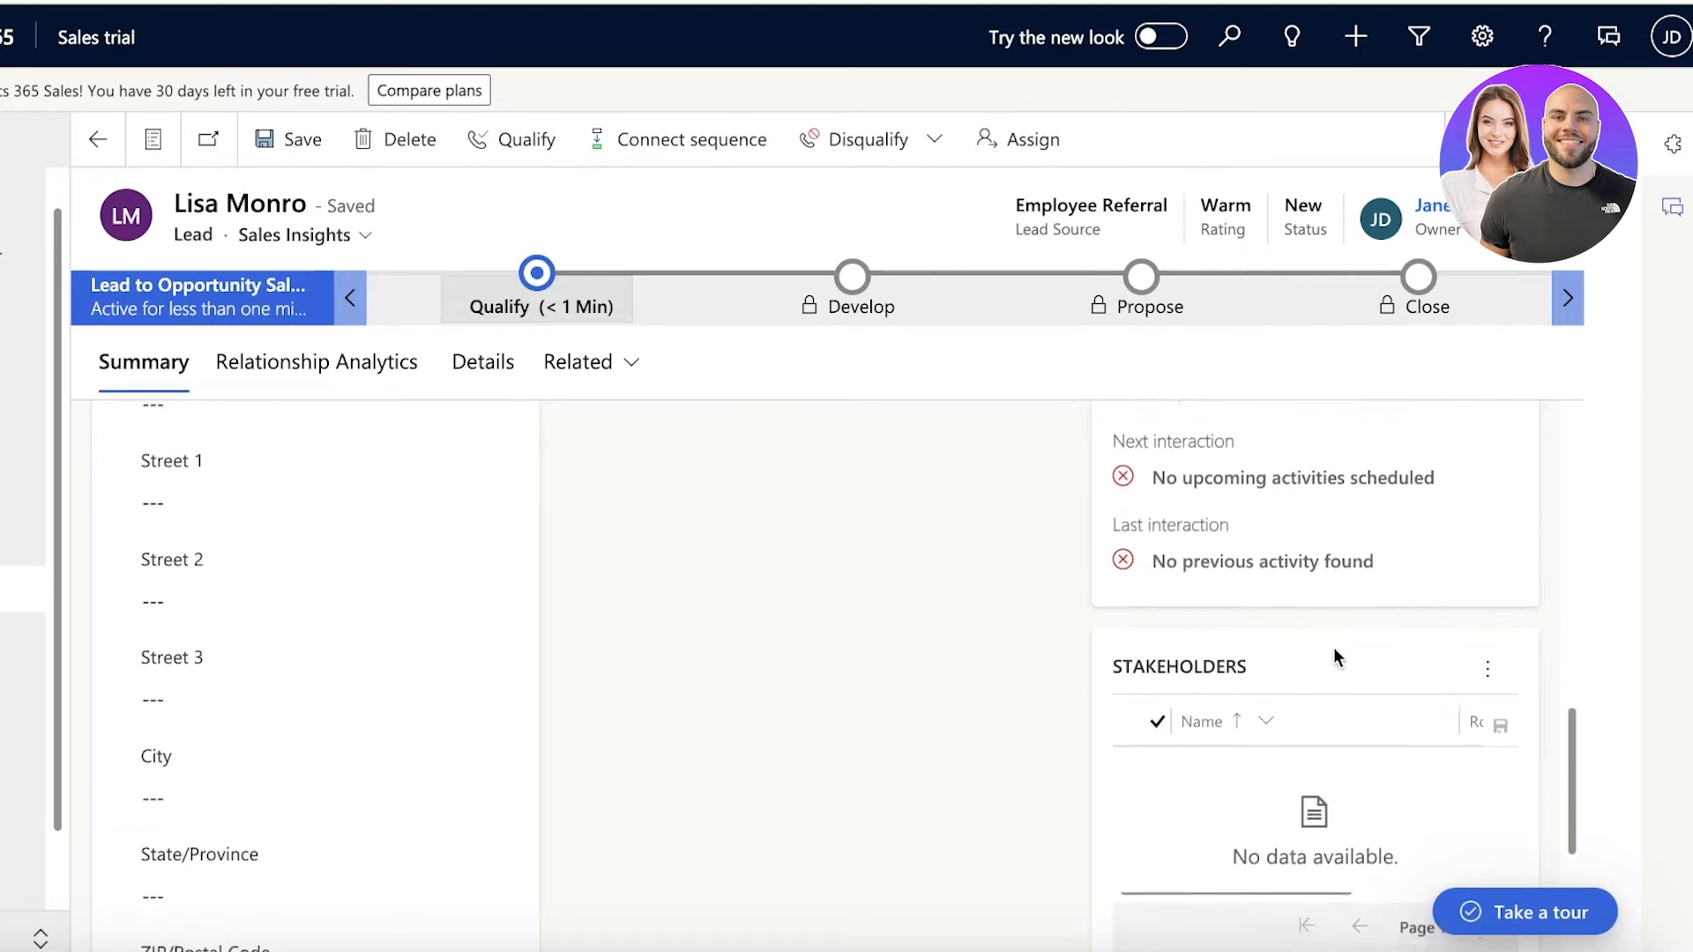
scroll(1310, 638, up, 10)
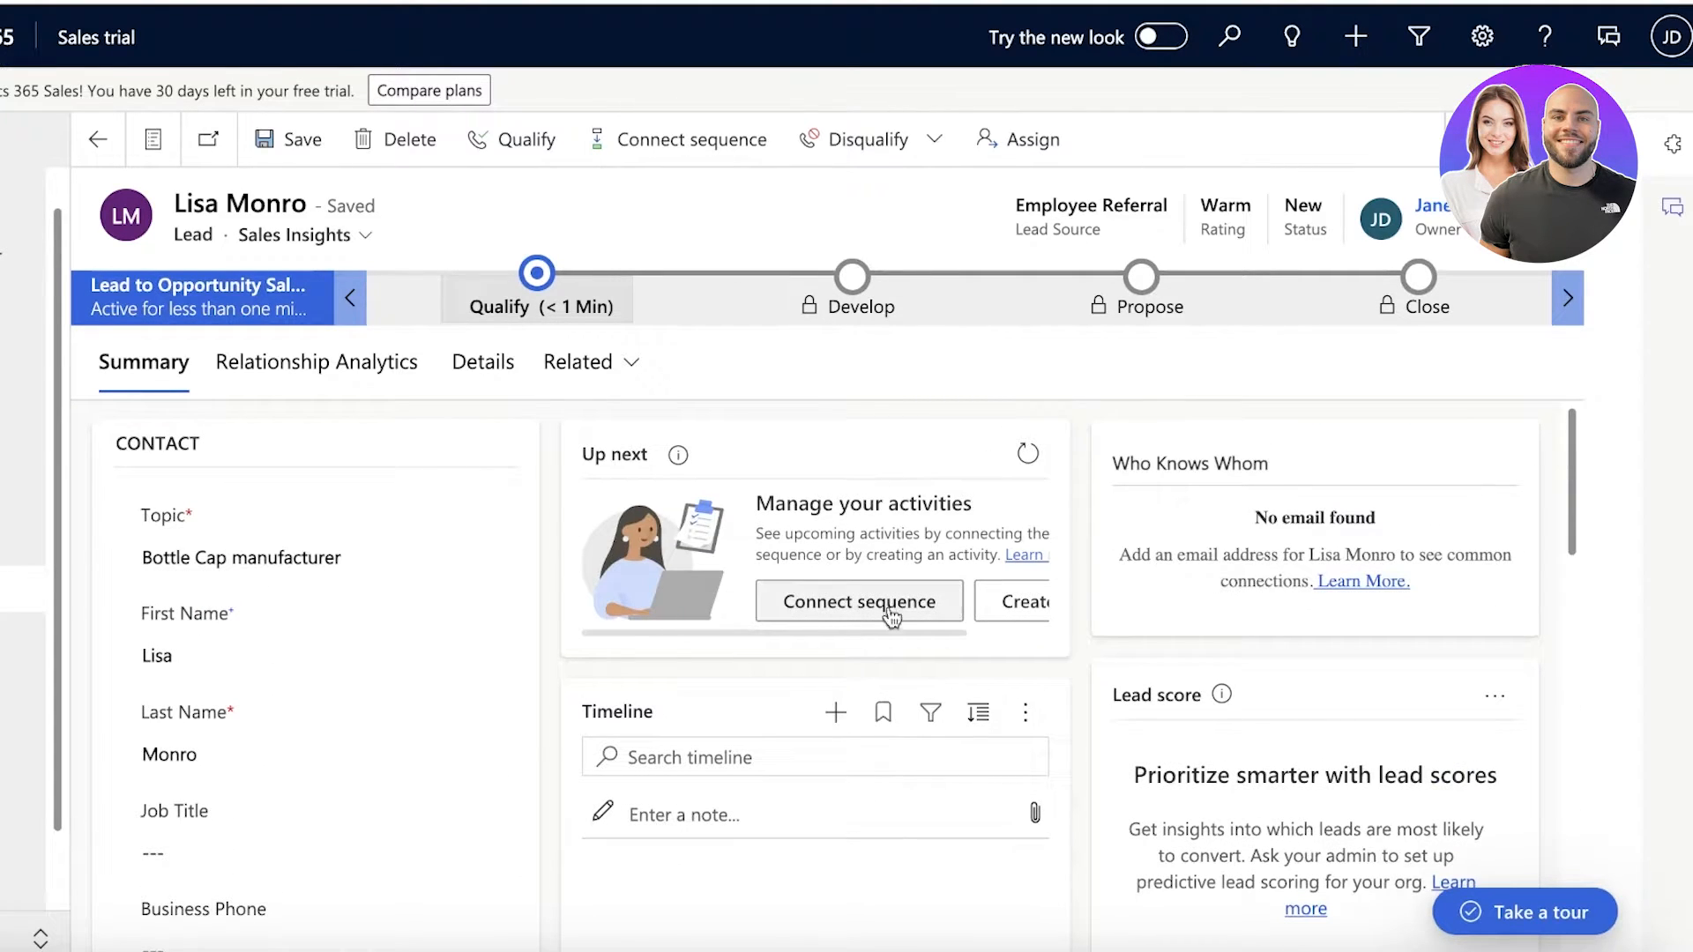
drag(866, 630, 932, 621)
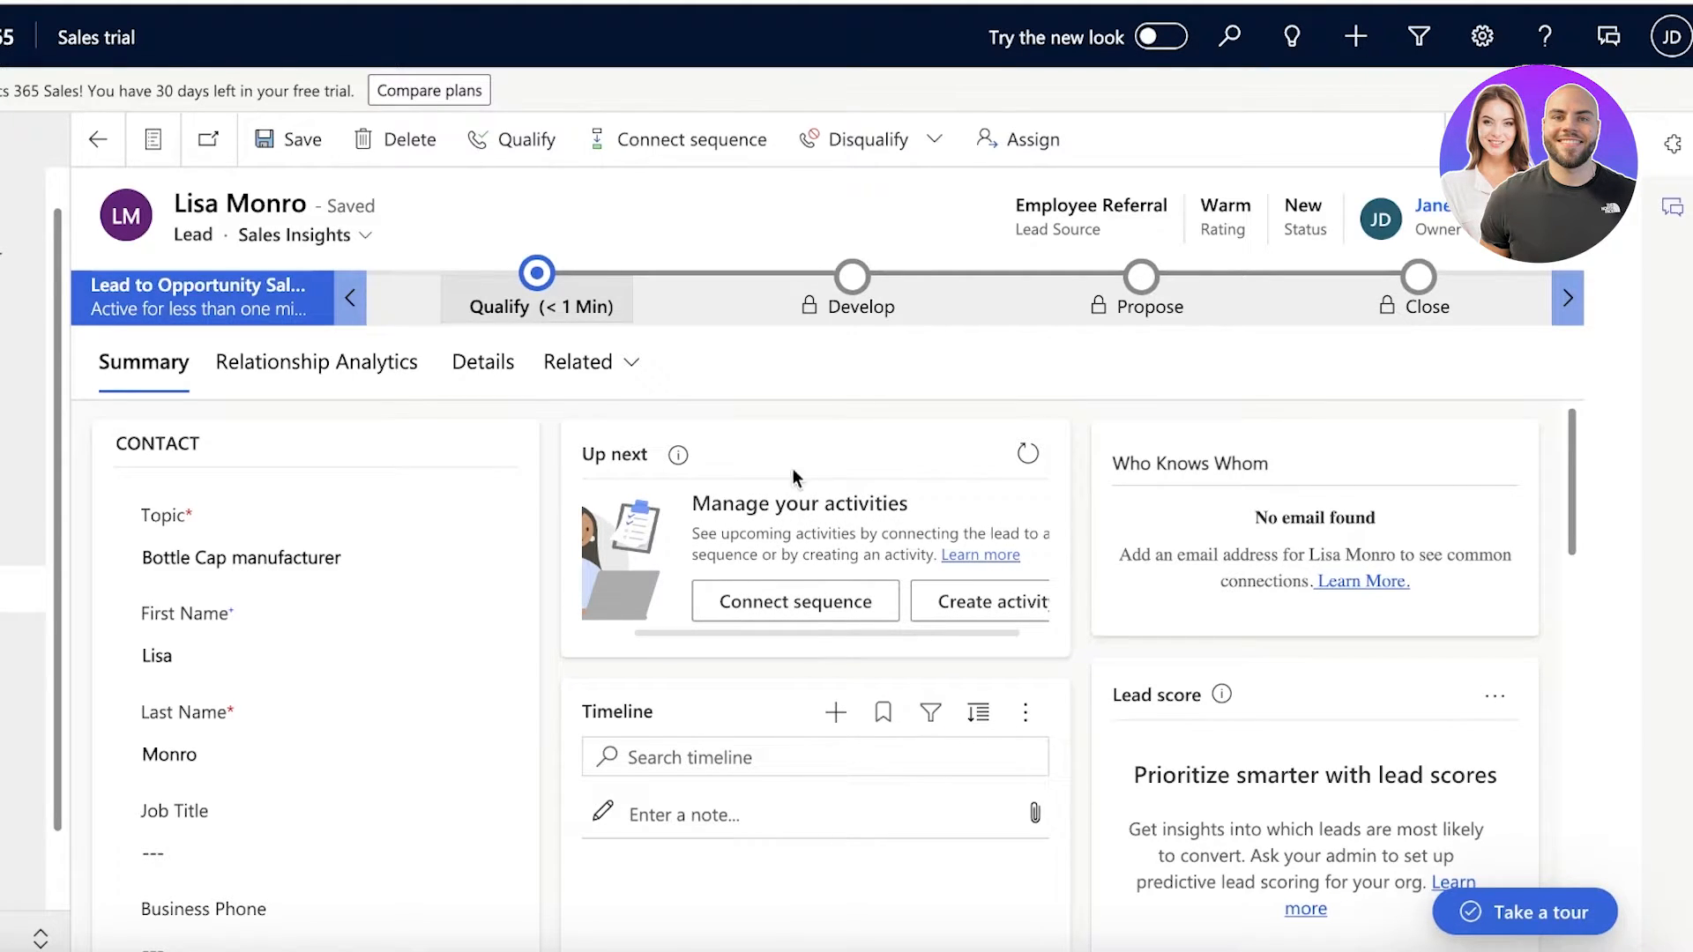
click(957, 607)
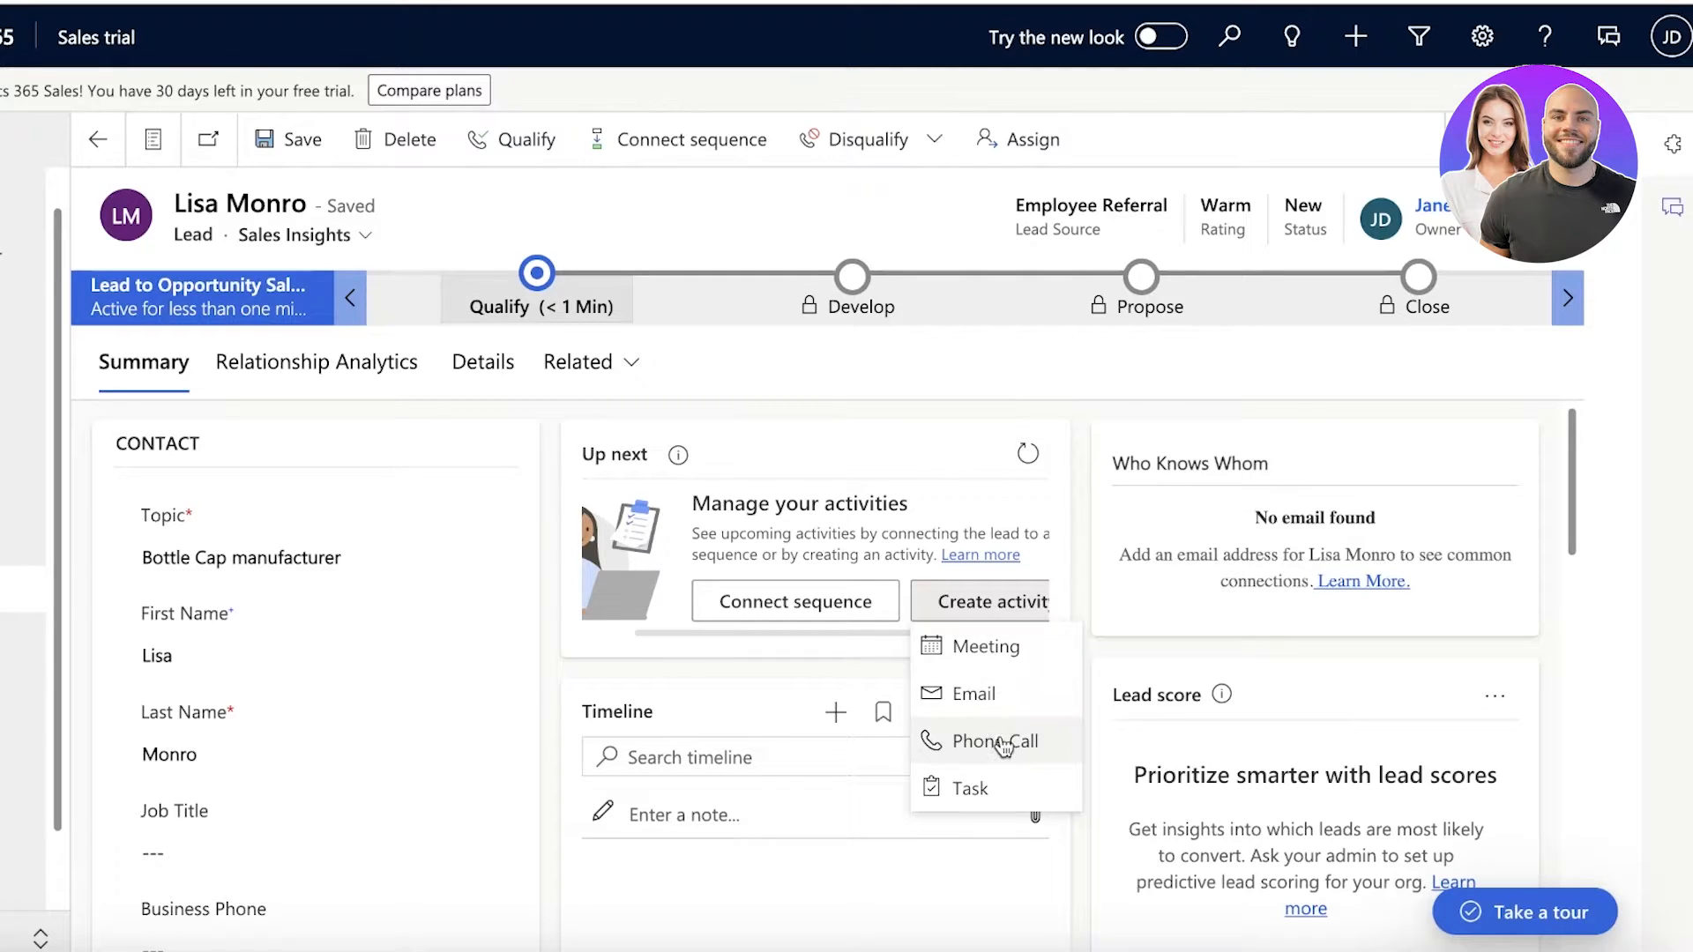
click(1122, 522)
- Start a new meeting from the lead's timeline and enter "pricing" as its subject
scroll(1068, 569, down, 1)
scroll(1067, 568, down, 3)
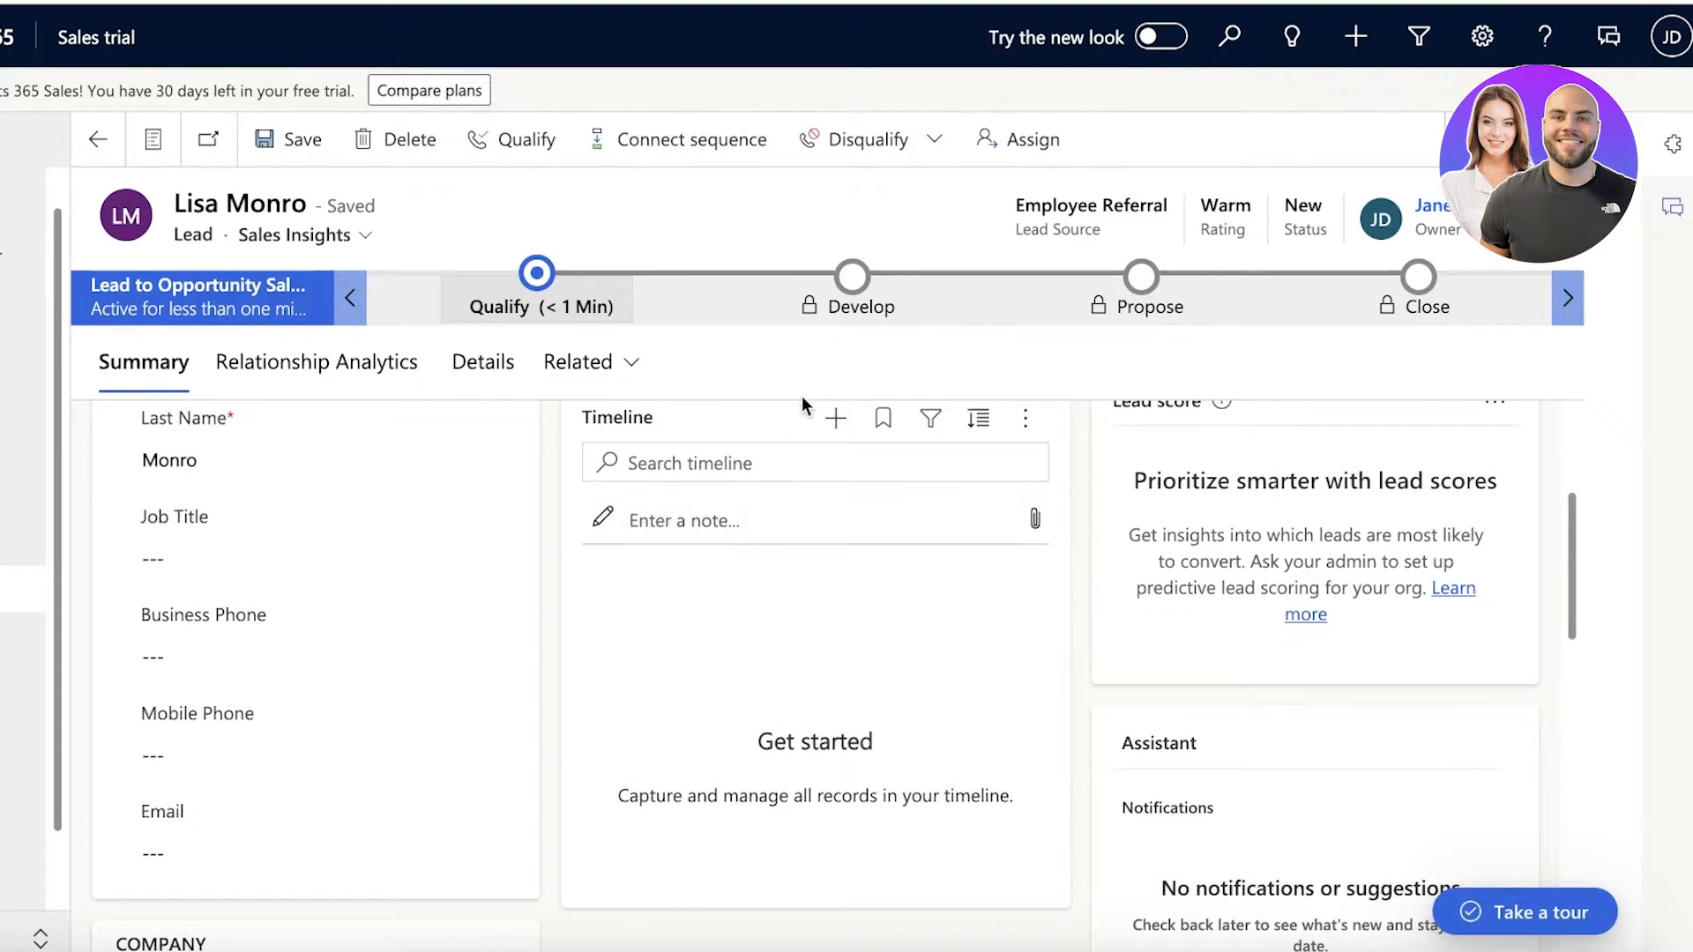
click(835, 418)
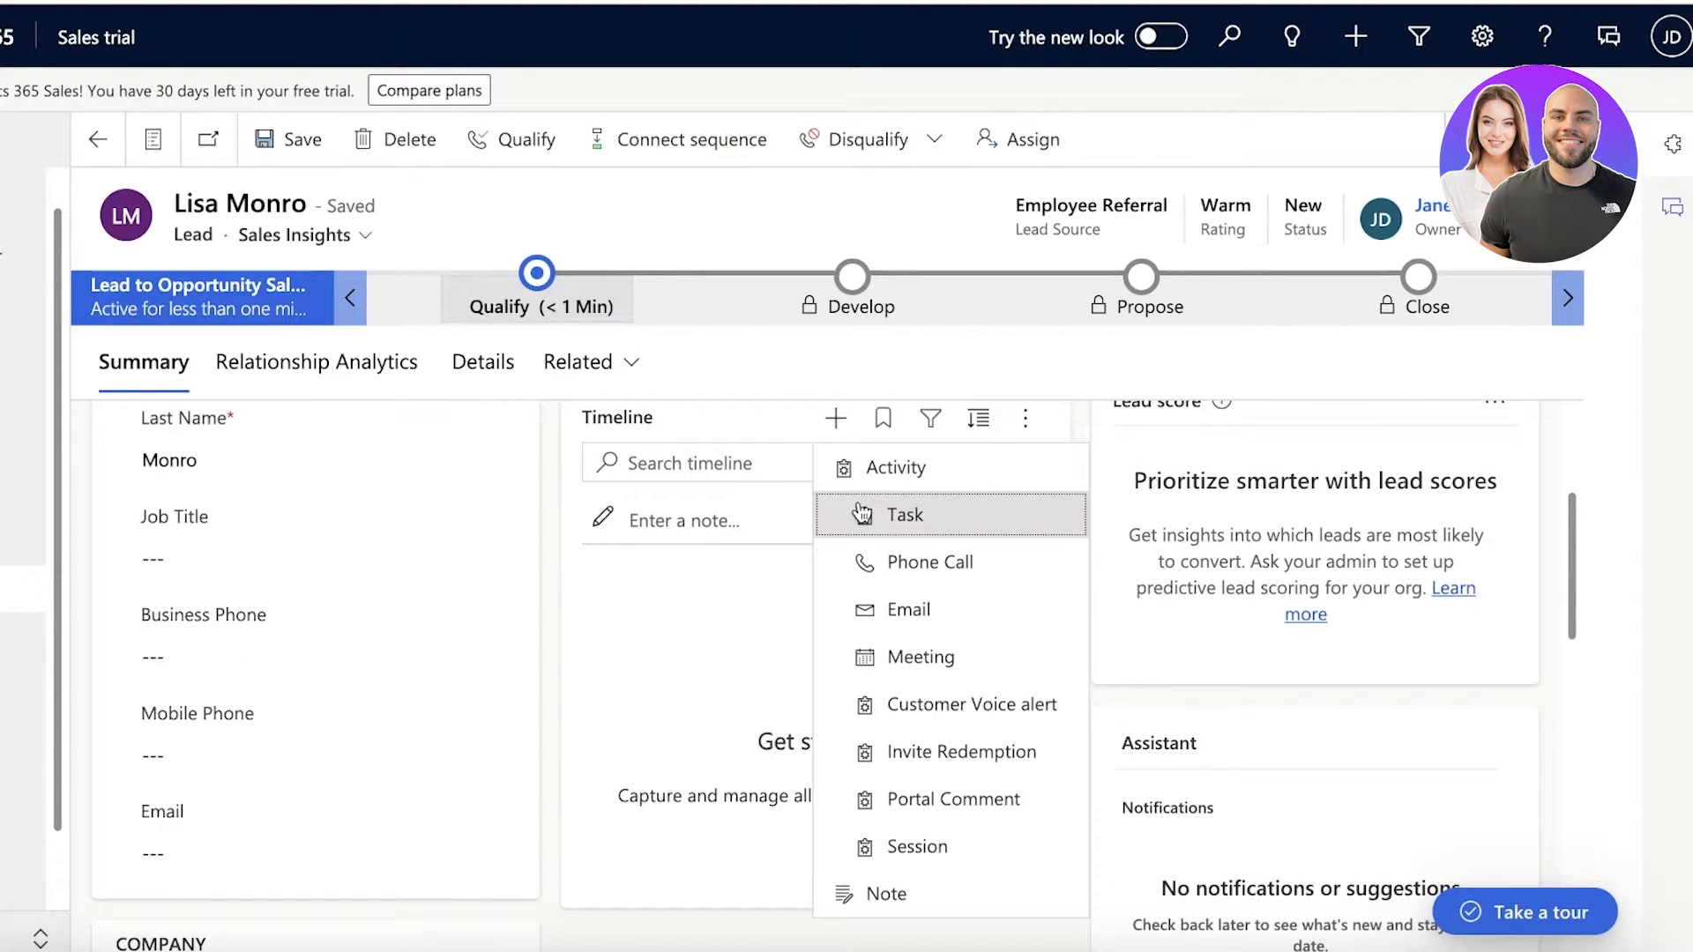
click(873, 654)
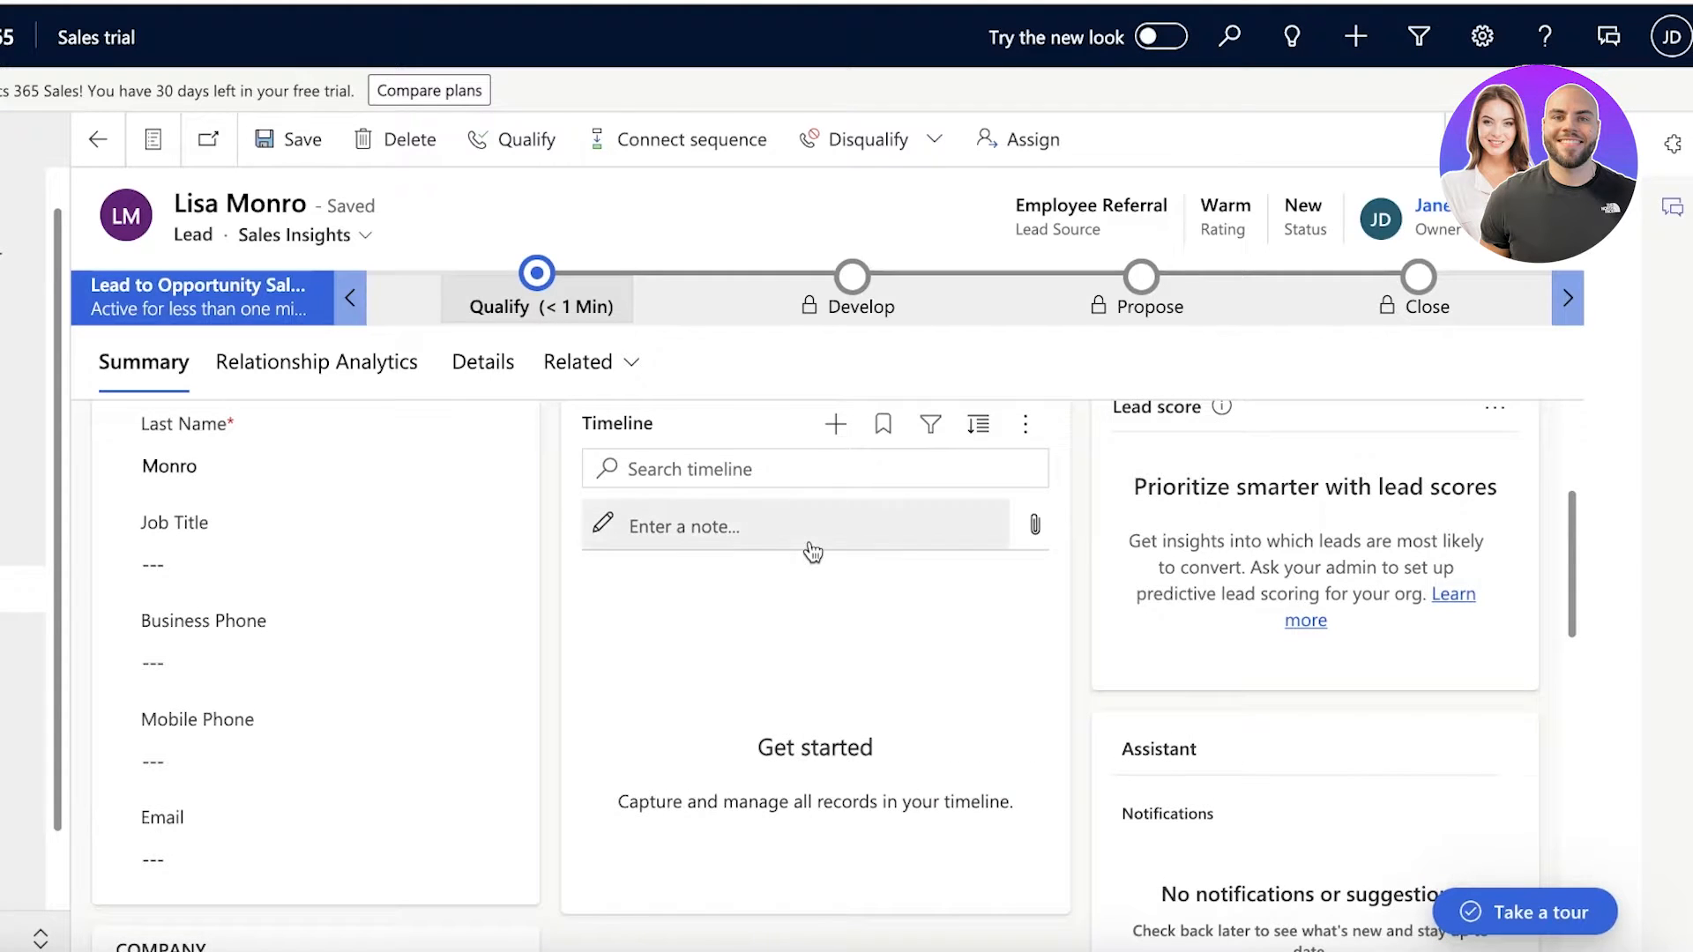
click(838, 428)
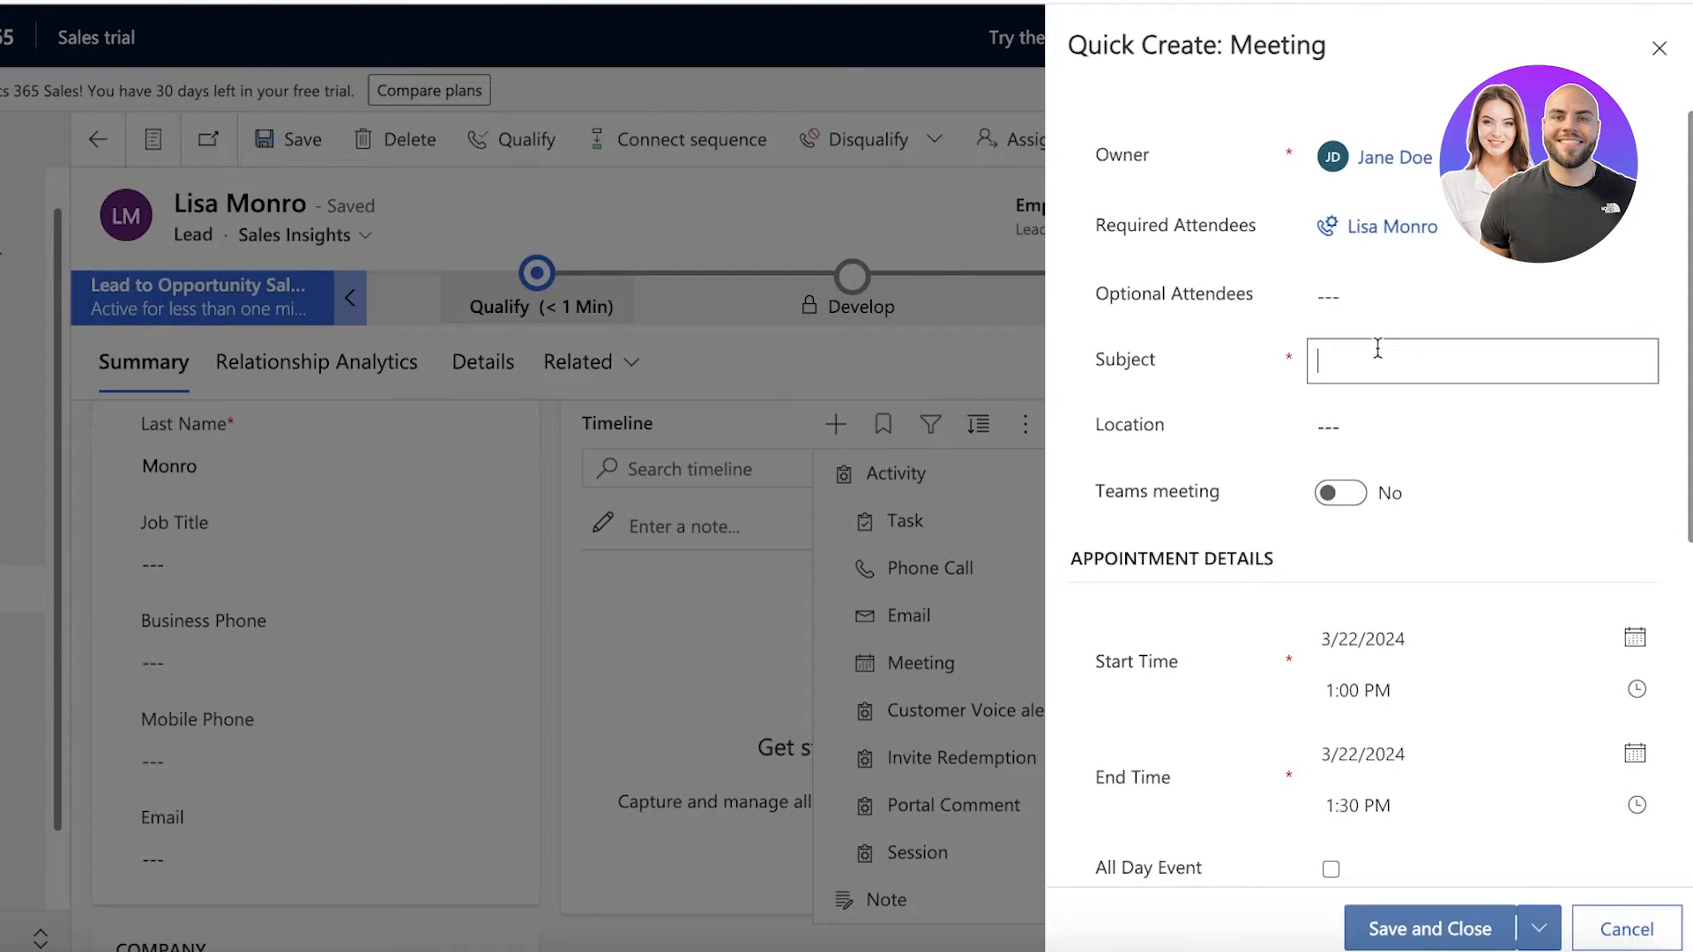
text(ricing)
scroll(1343, 720, down, 5)
scroll(1431, 456, up, 5)
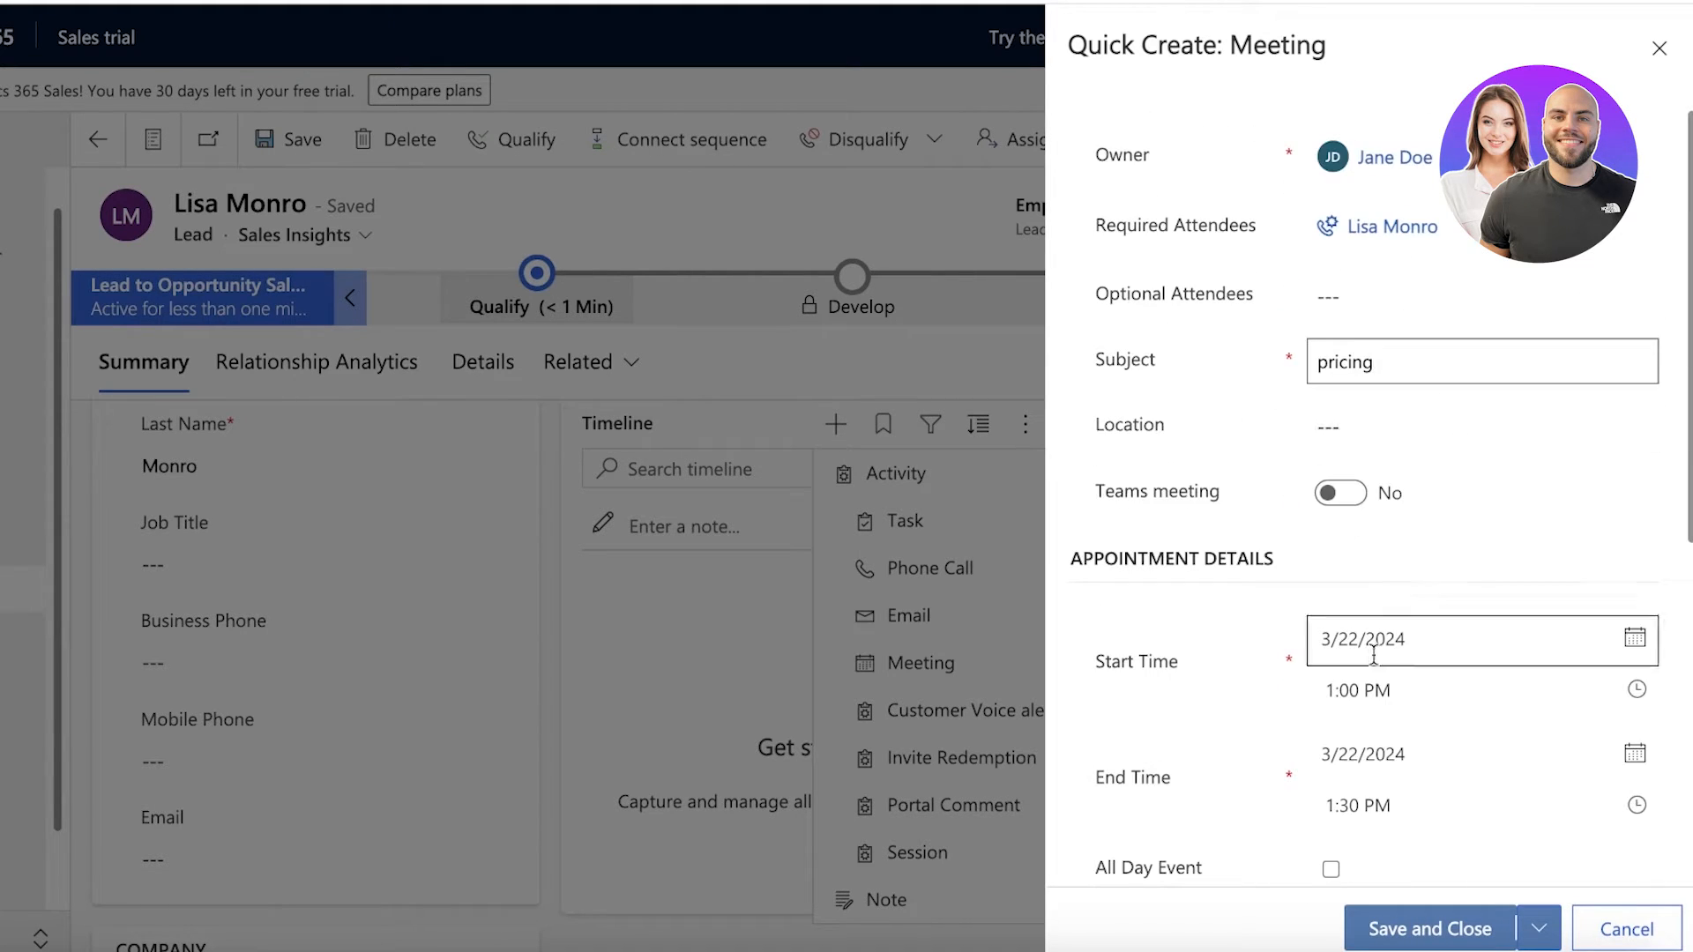
- Set the meeting's start date to March 14, 2024, then save and close the meeting
scroll(1373, 652, down, 1)
click(1447, 572)
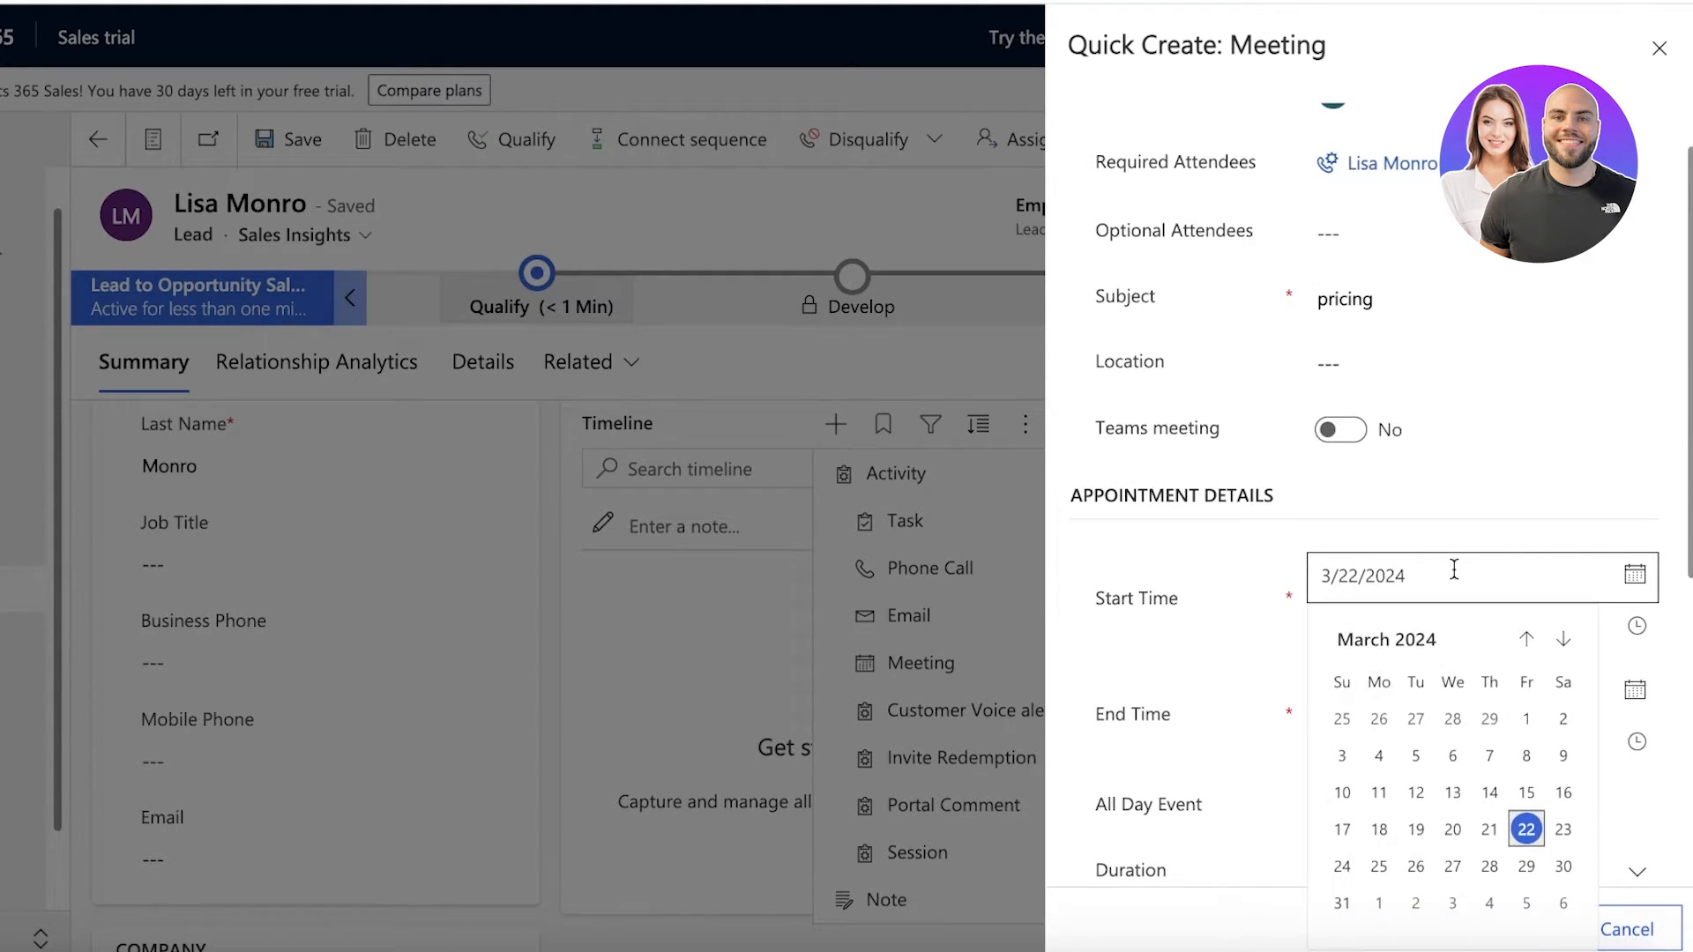
click(1490, 791)
click(1402, 922)
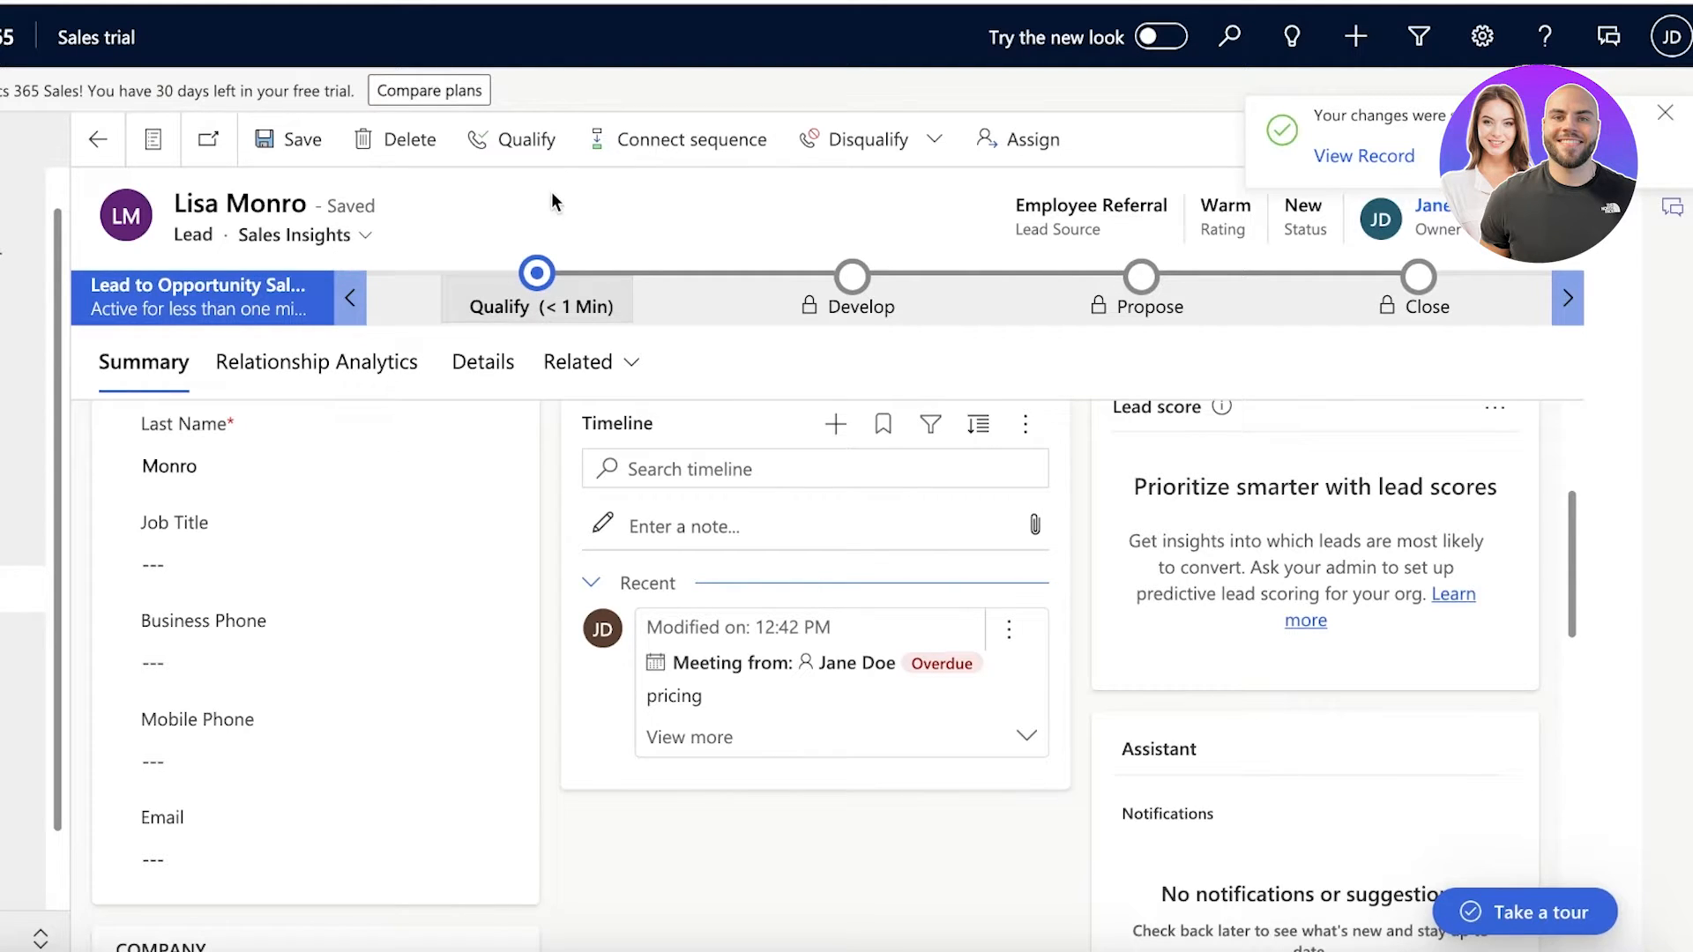
- Examine the steps listed in the lead's Develop, Propose and Close process stages
click(842, 280)
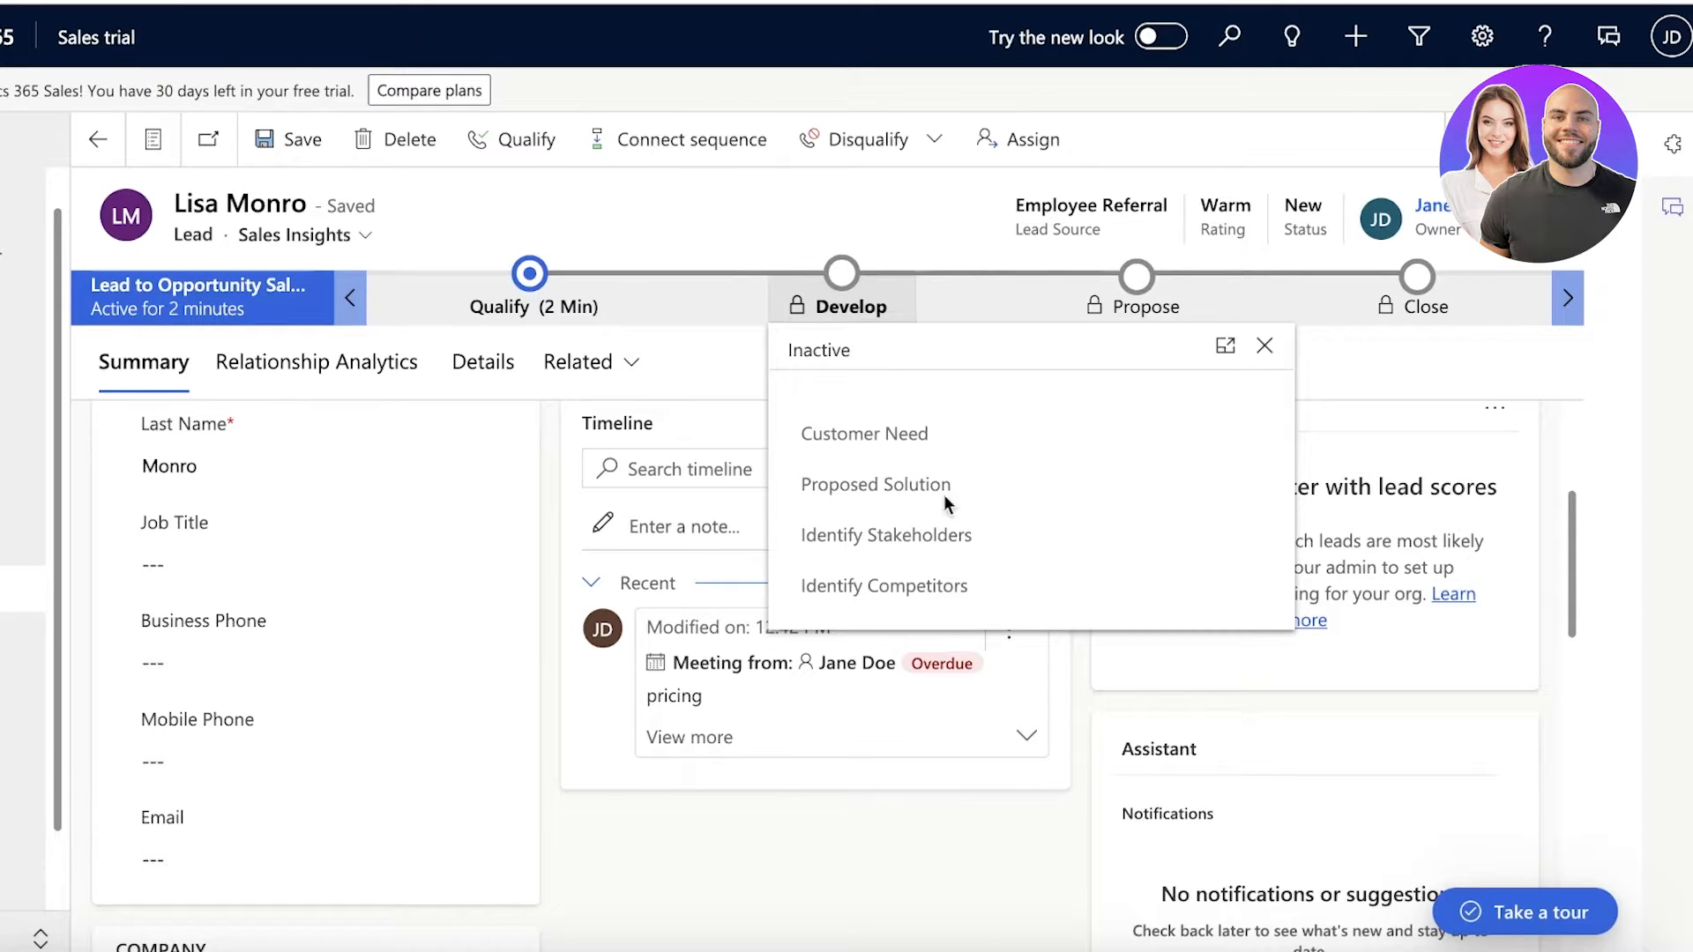
click(1265, 347)
click(1144, 300)
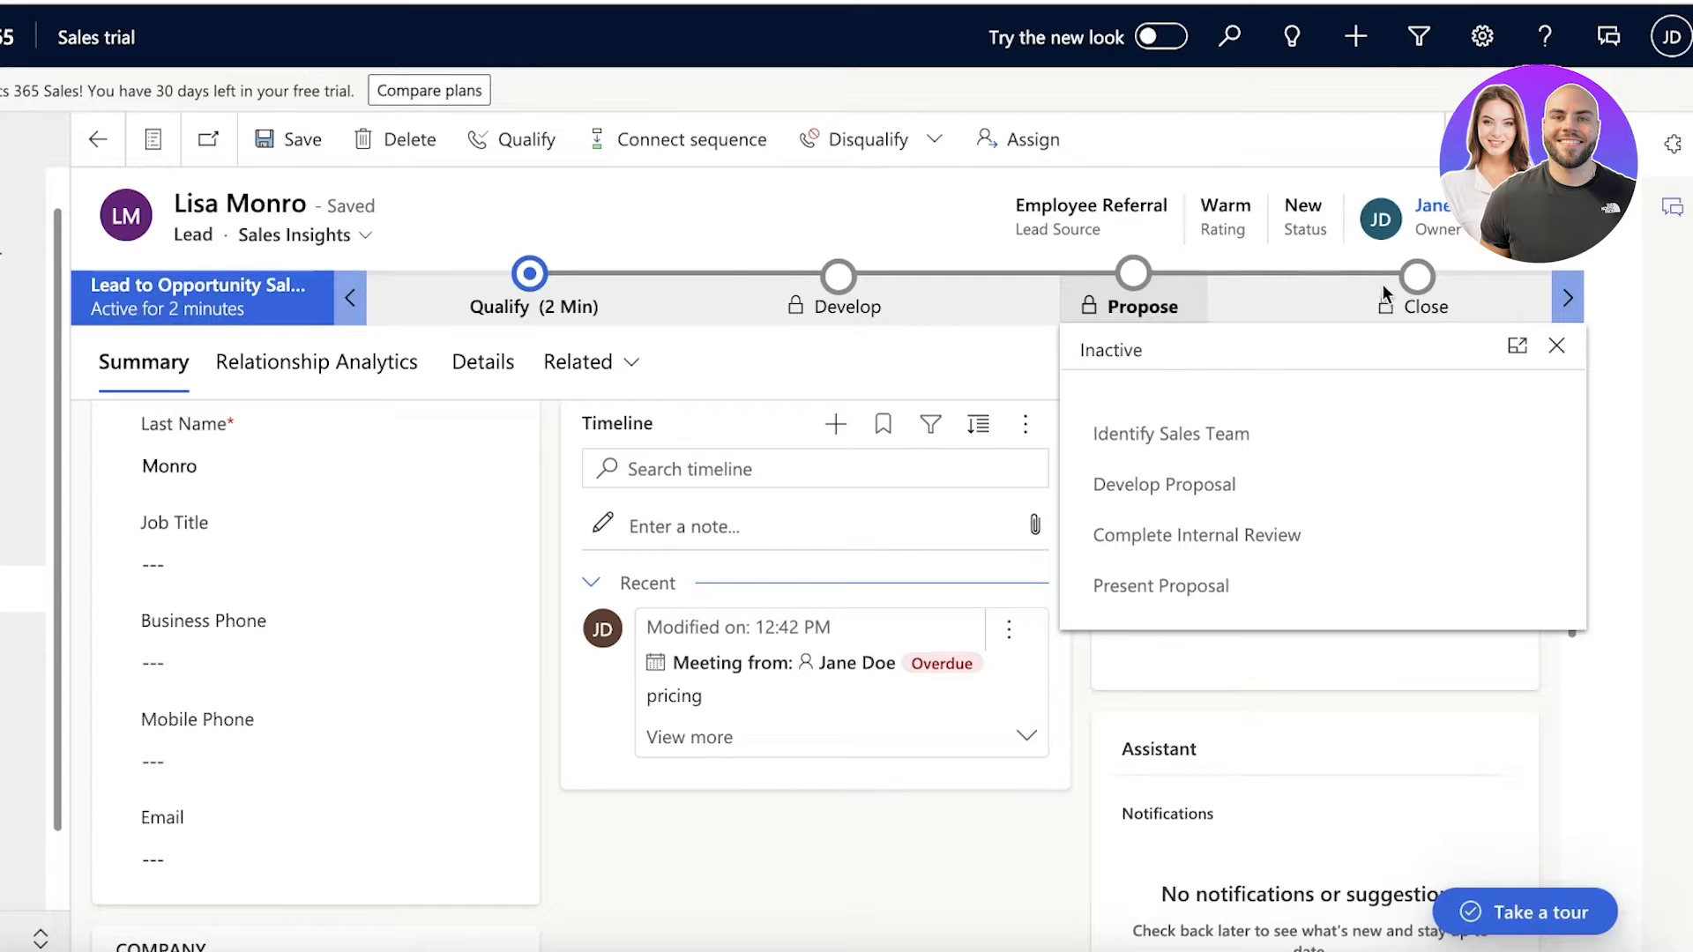
click(1420, 279)
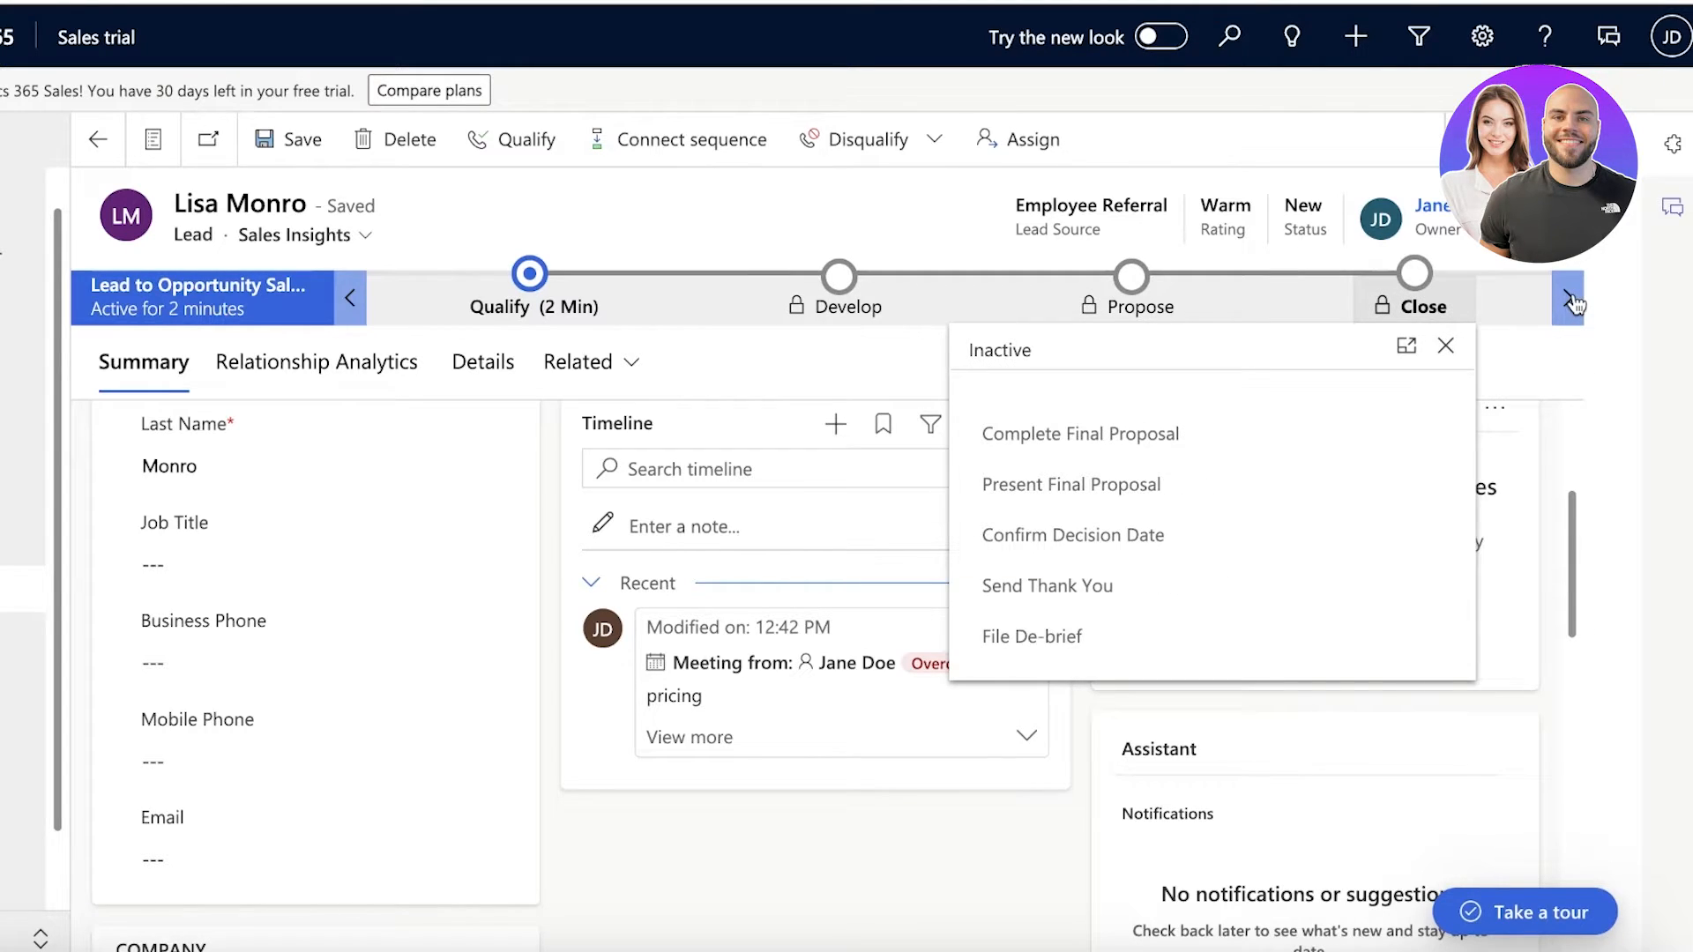
click(1440, 346)
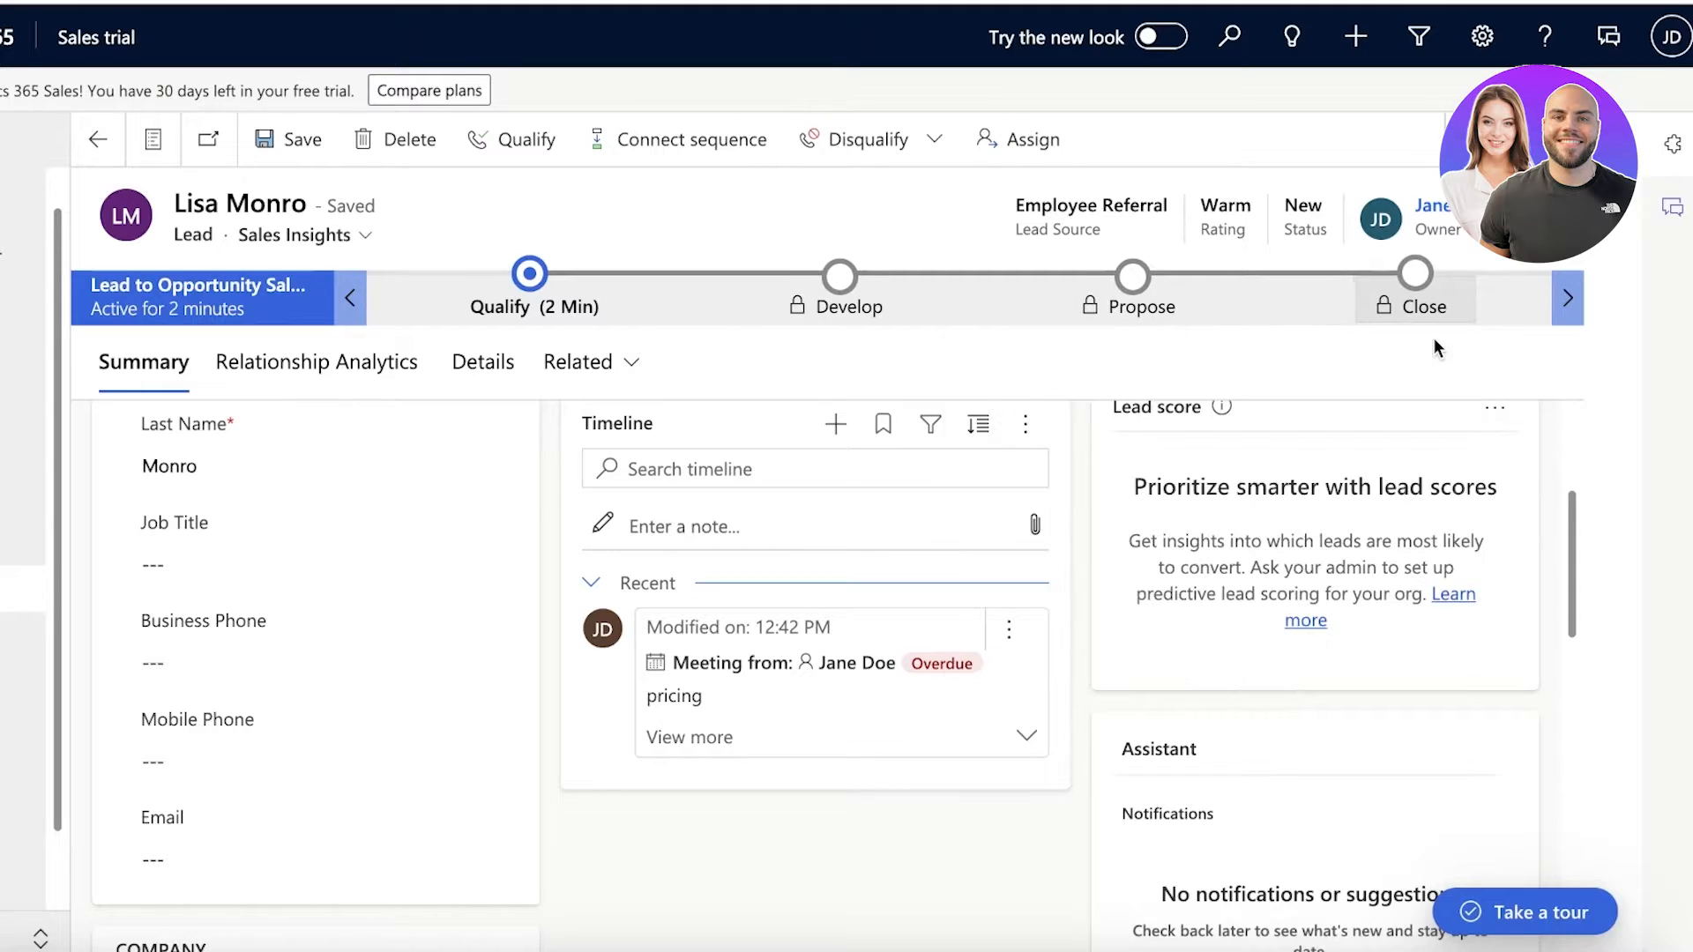
- Qualify the lead into an opportunity and look through the My Open Opportunities list
click(484, 150)
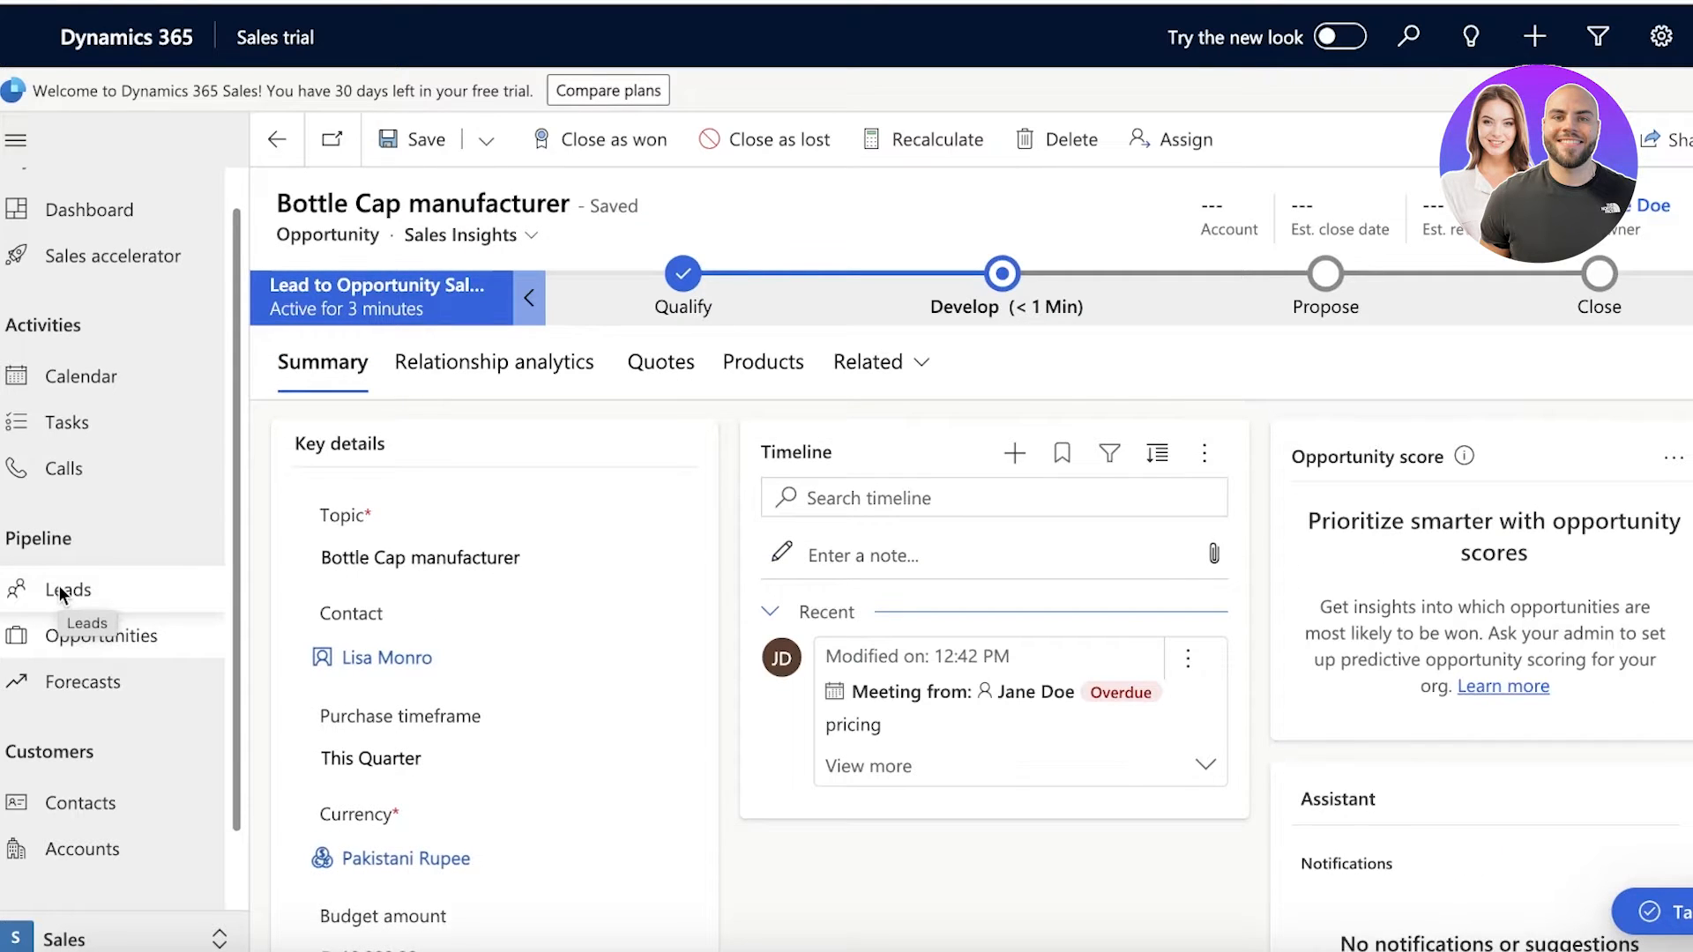
click(56, 633)
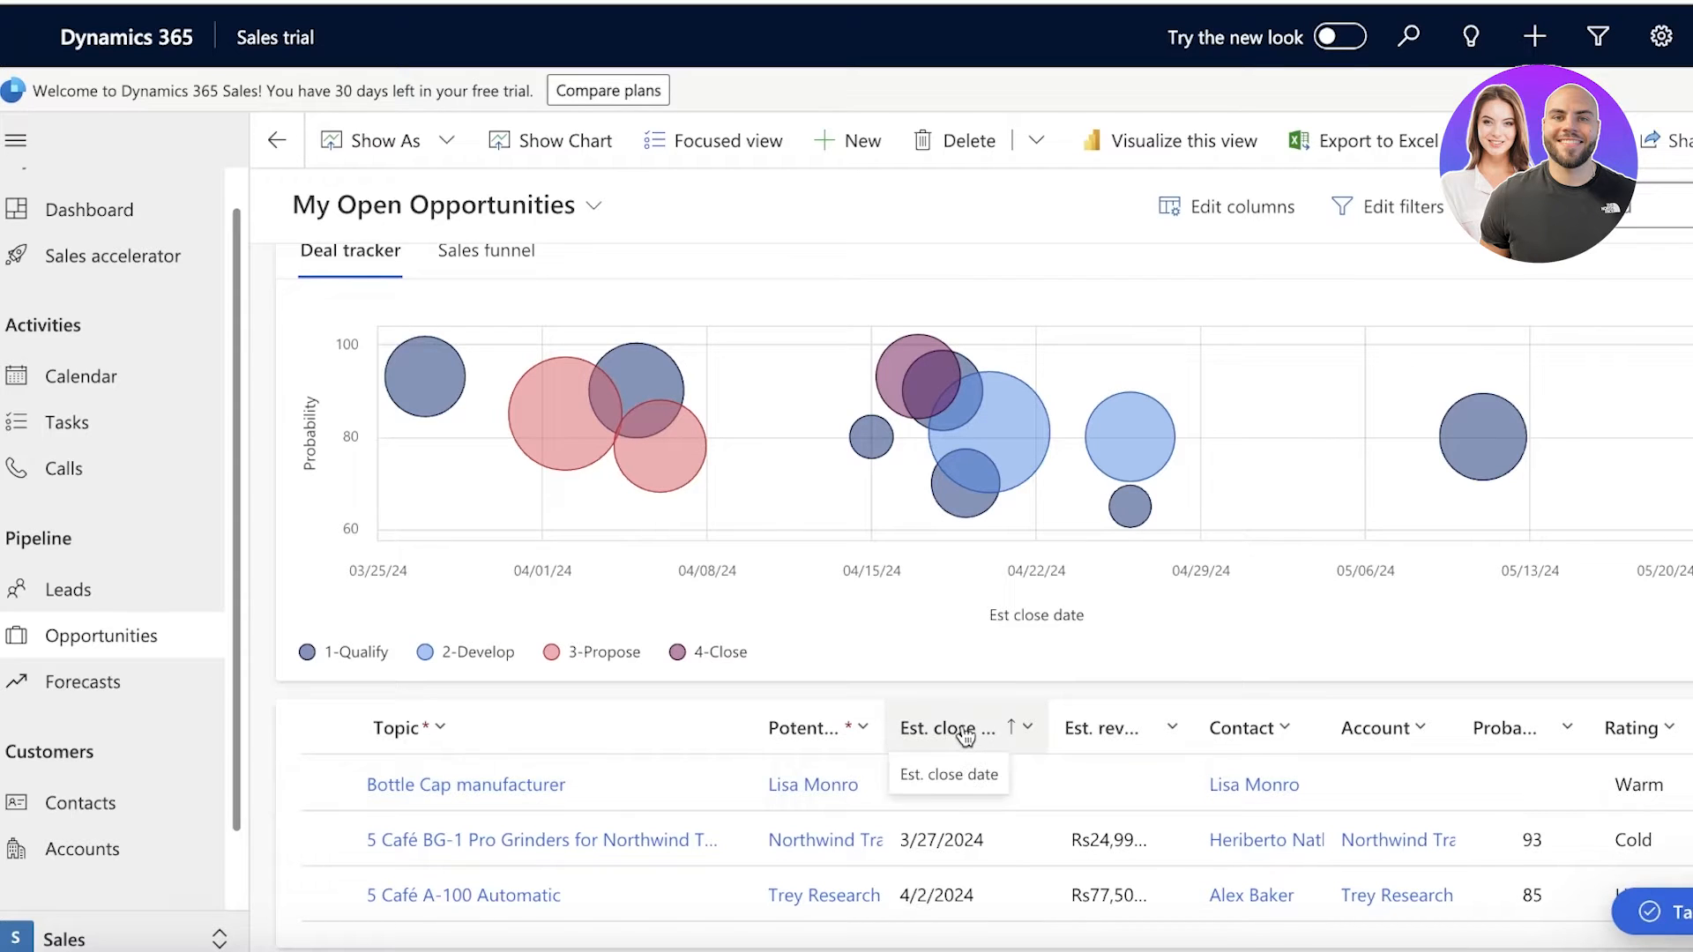
click(1639, 739)
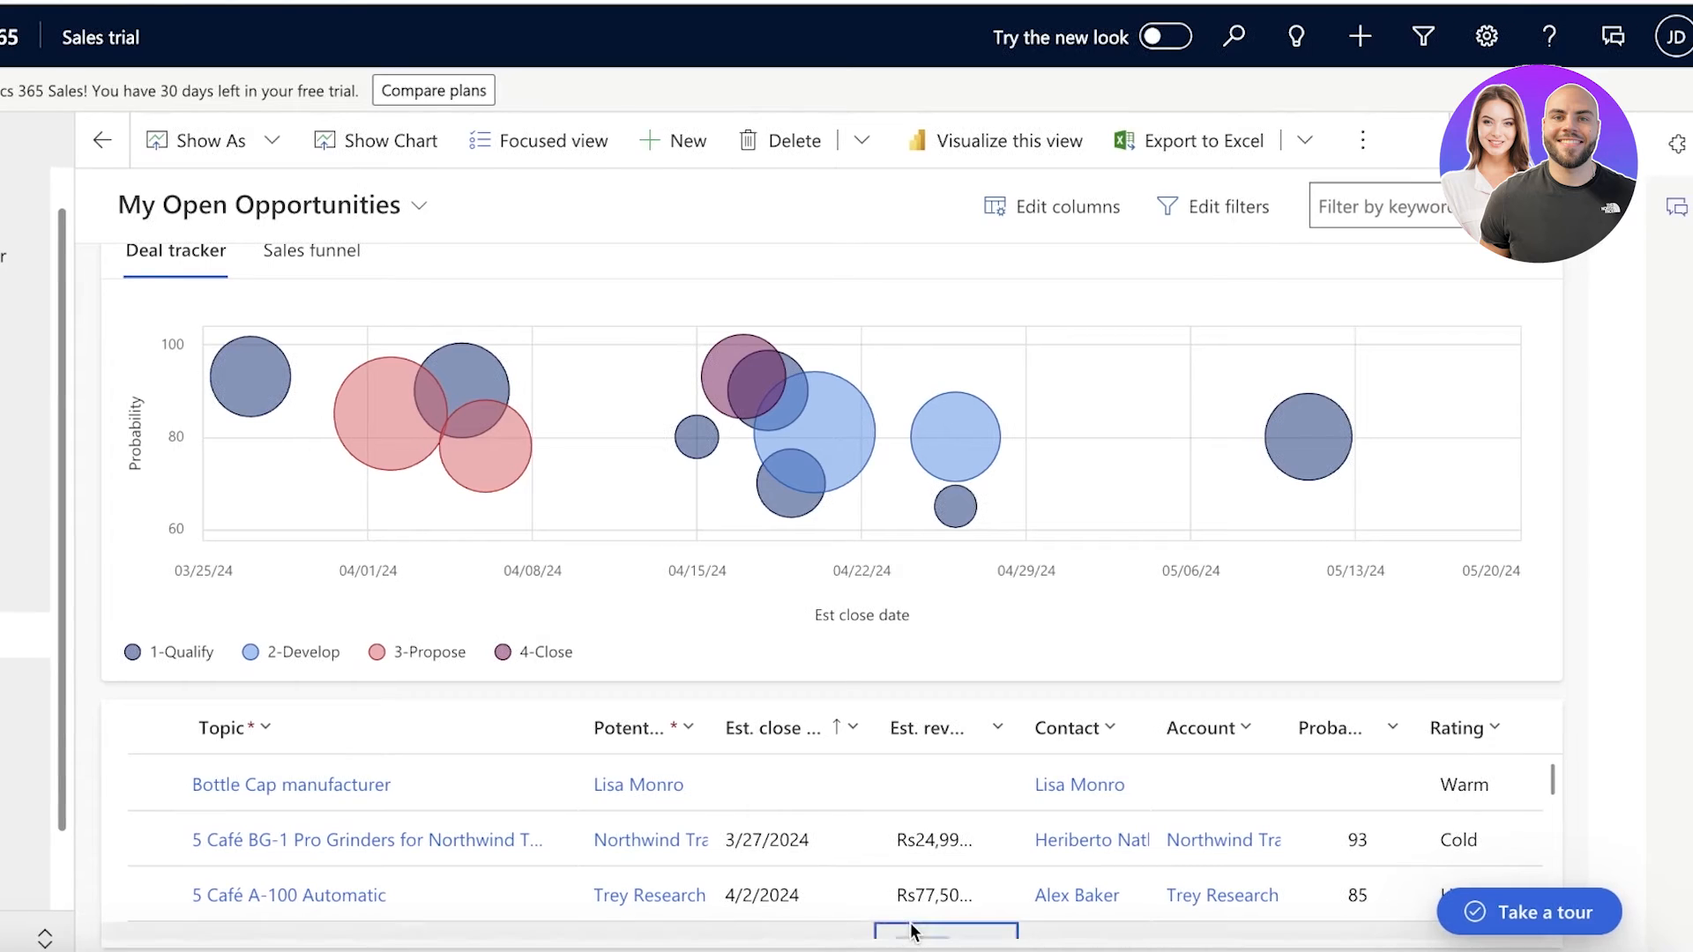
scroll(1089, 922, down, 2)
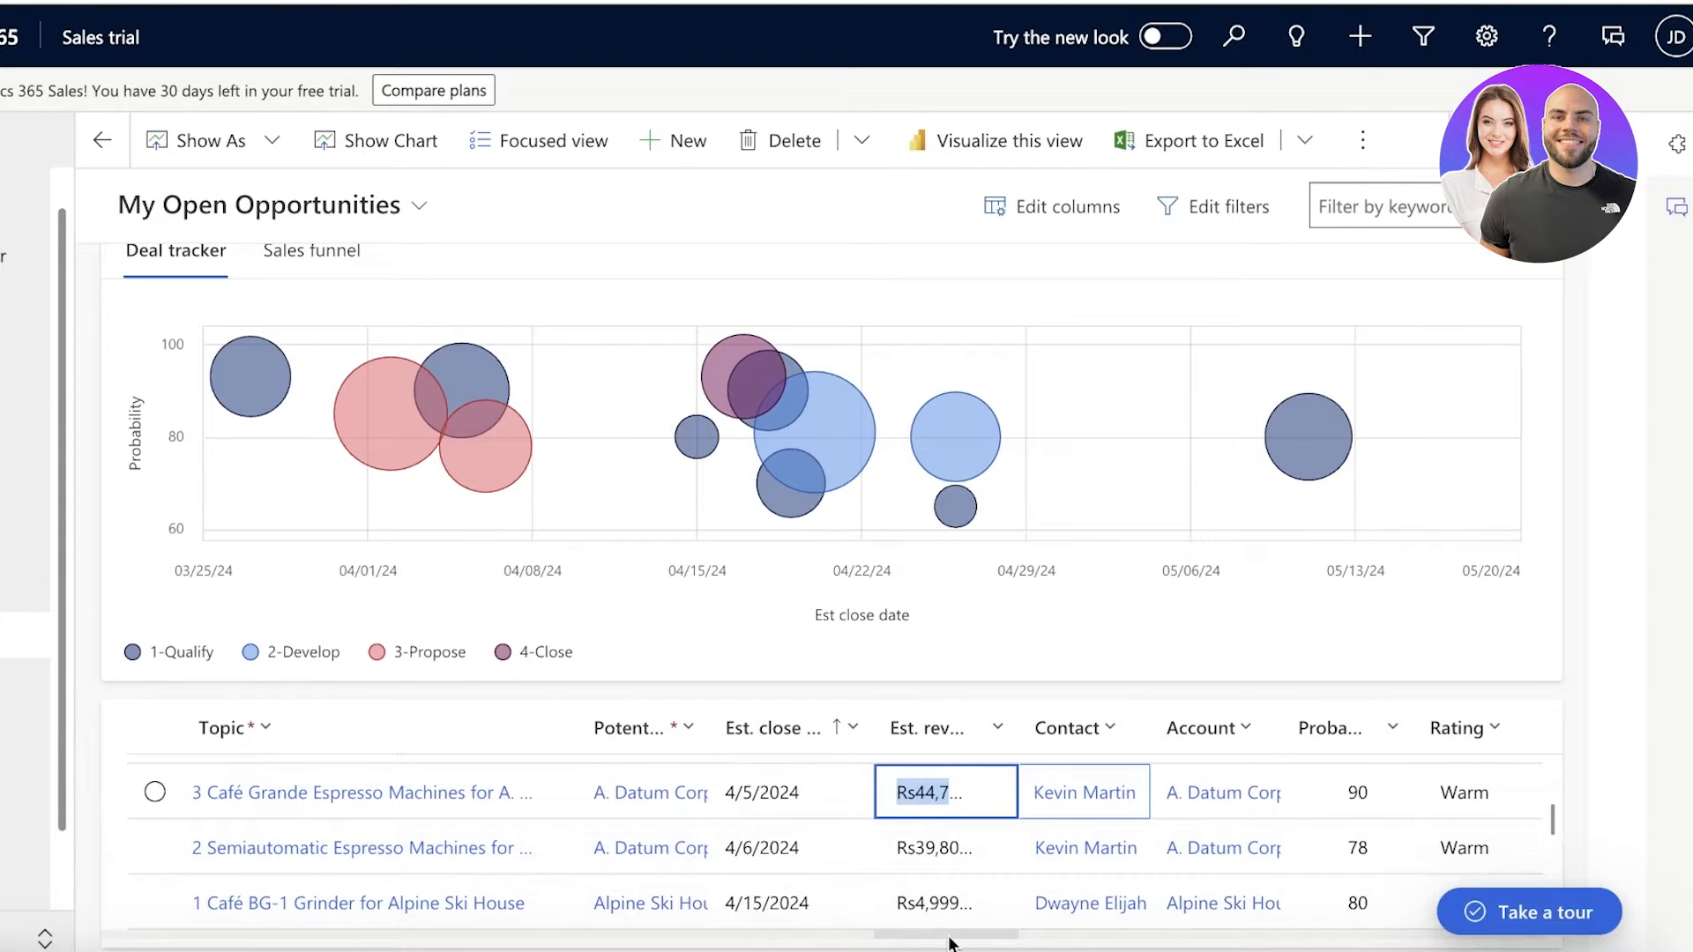
click(950, 940)
scroll(950, 940, down, 5)
scroll(1043, 838, up, 7)
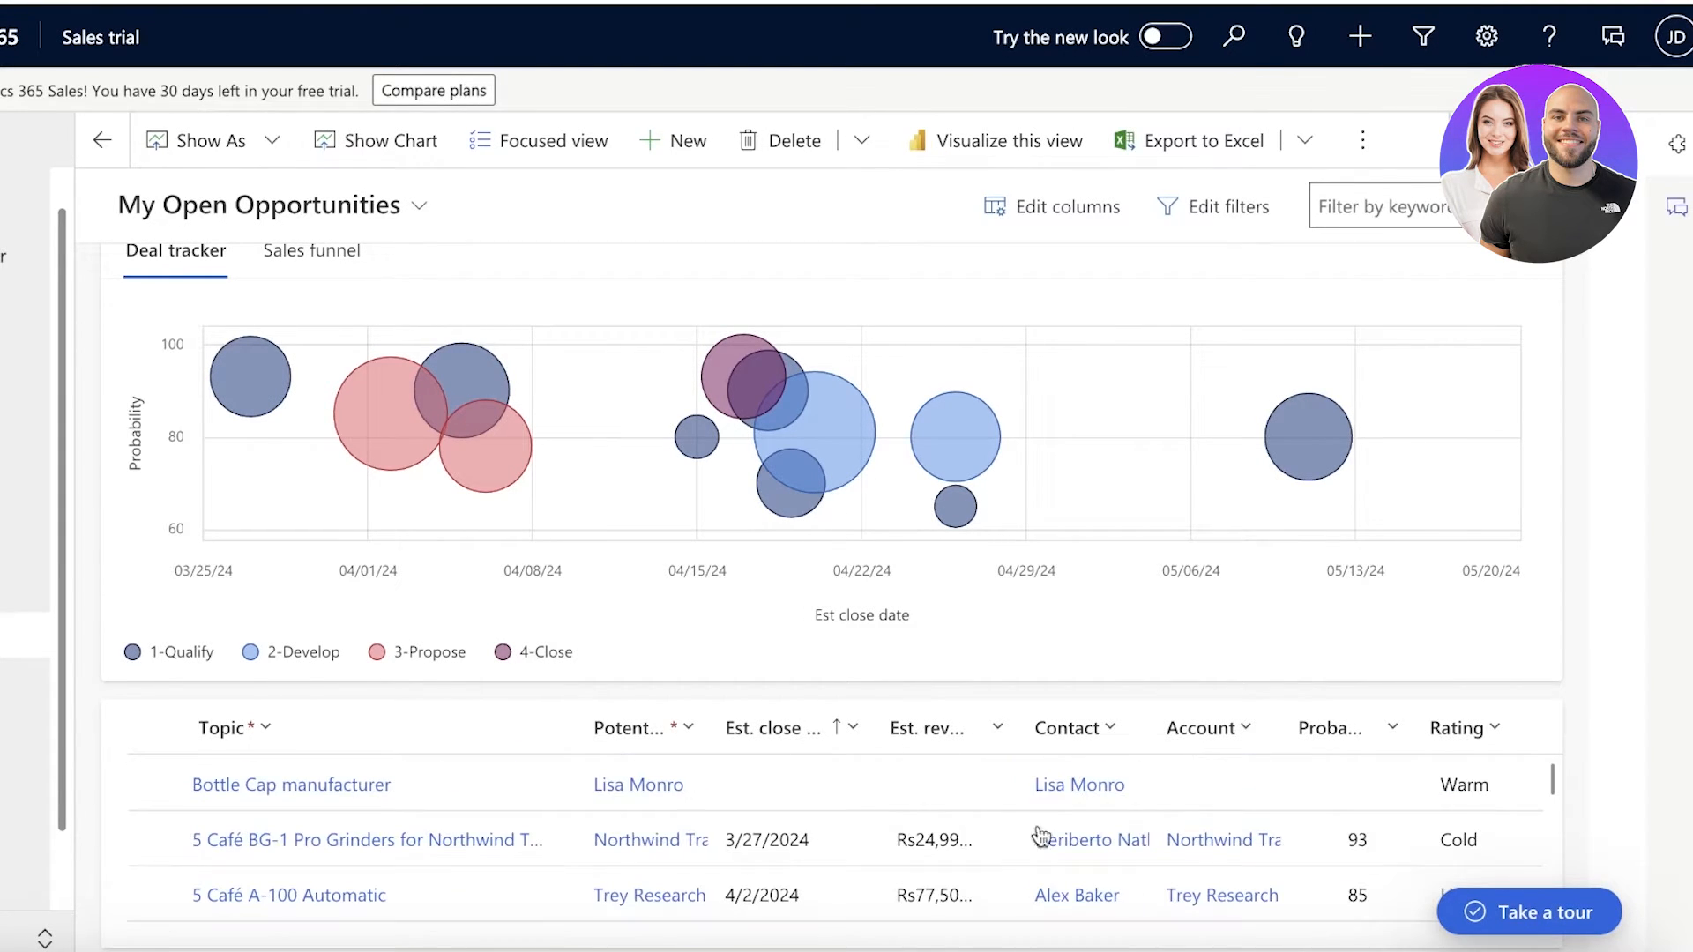
- Review the Bottle Cap manufacturer opportunity's summary, relationship health, stakeholders and competitors, and close its details
click(1675, 144)
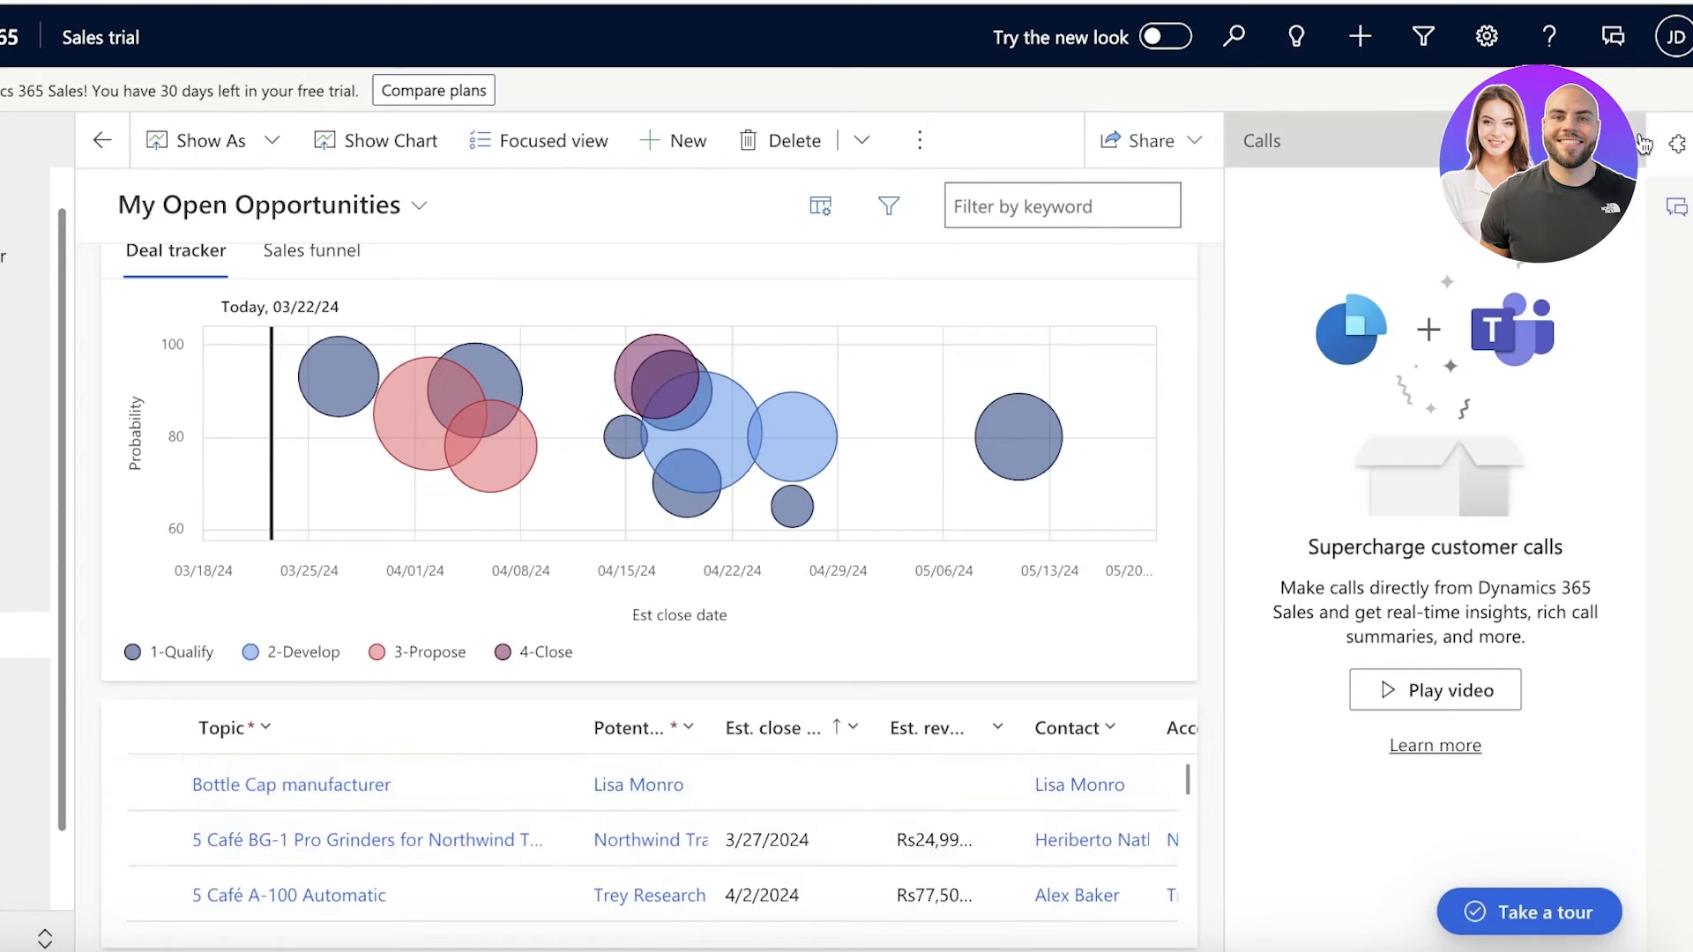
click(1643, 144)
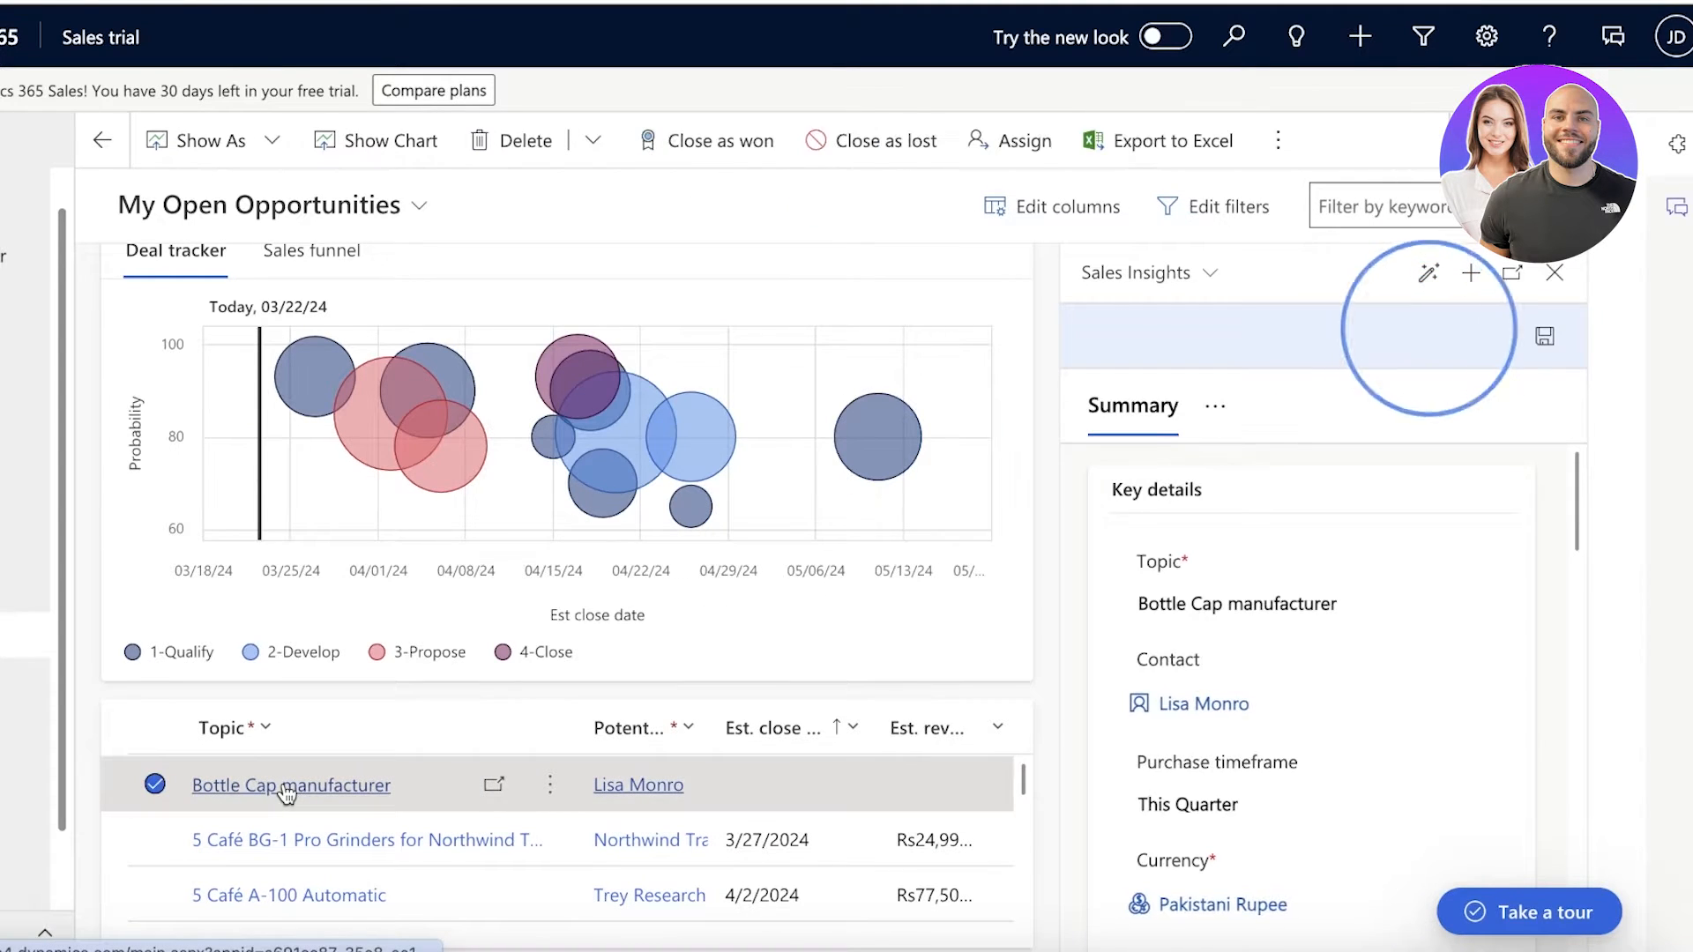
scroll(1371, 538, down, 10)
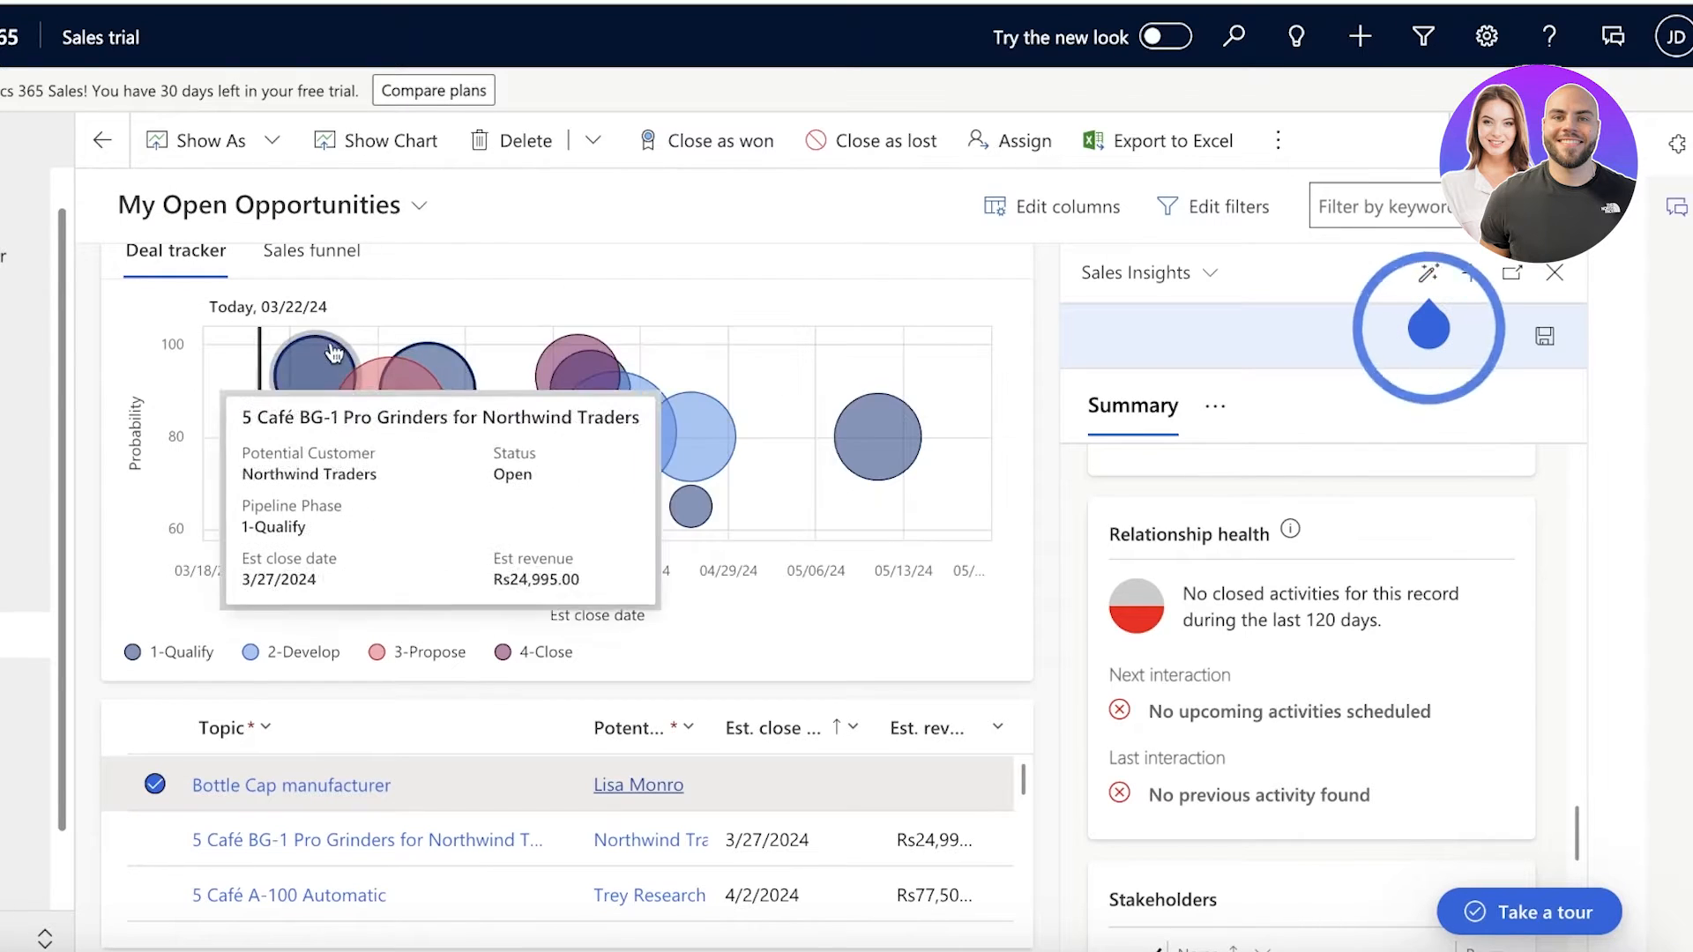
scroll(1288, 573, down, 5)
click(1553, 273)
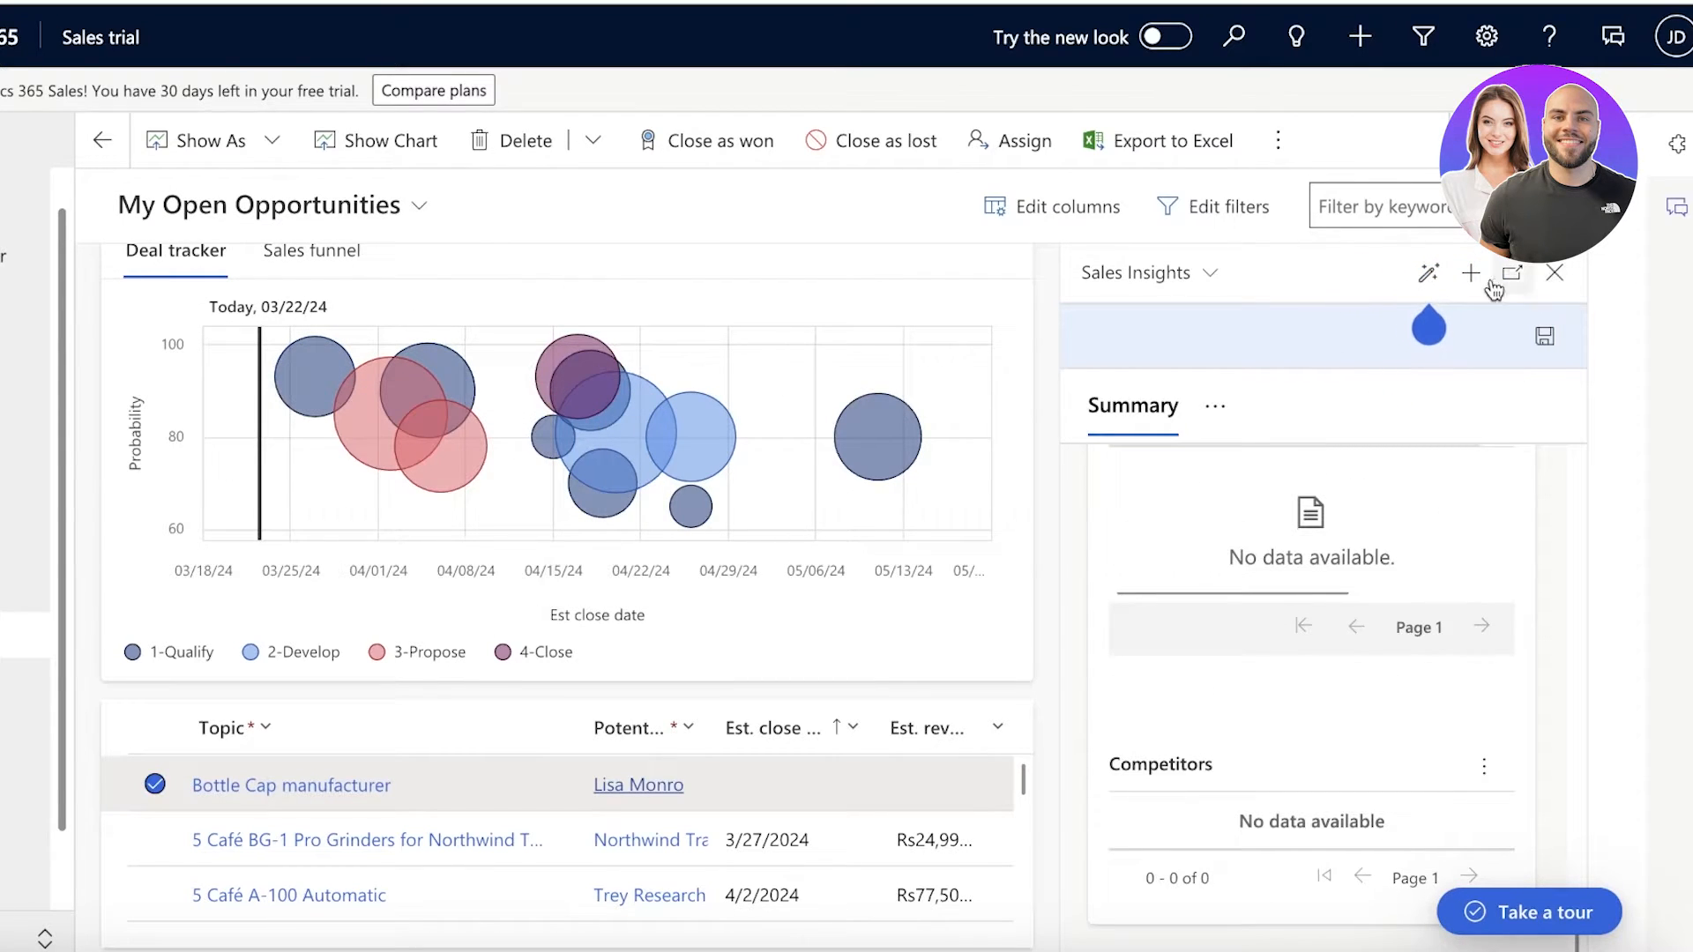
scroll(300, 917, down, 1)
scroll(299, 917, up, 3)
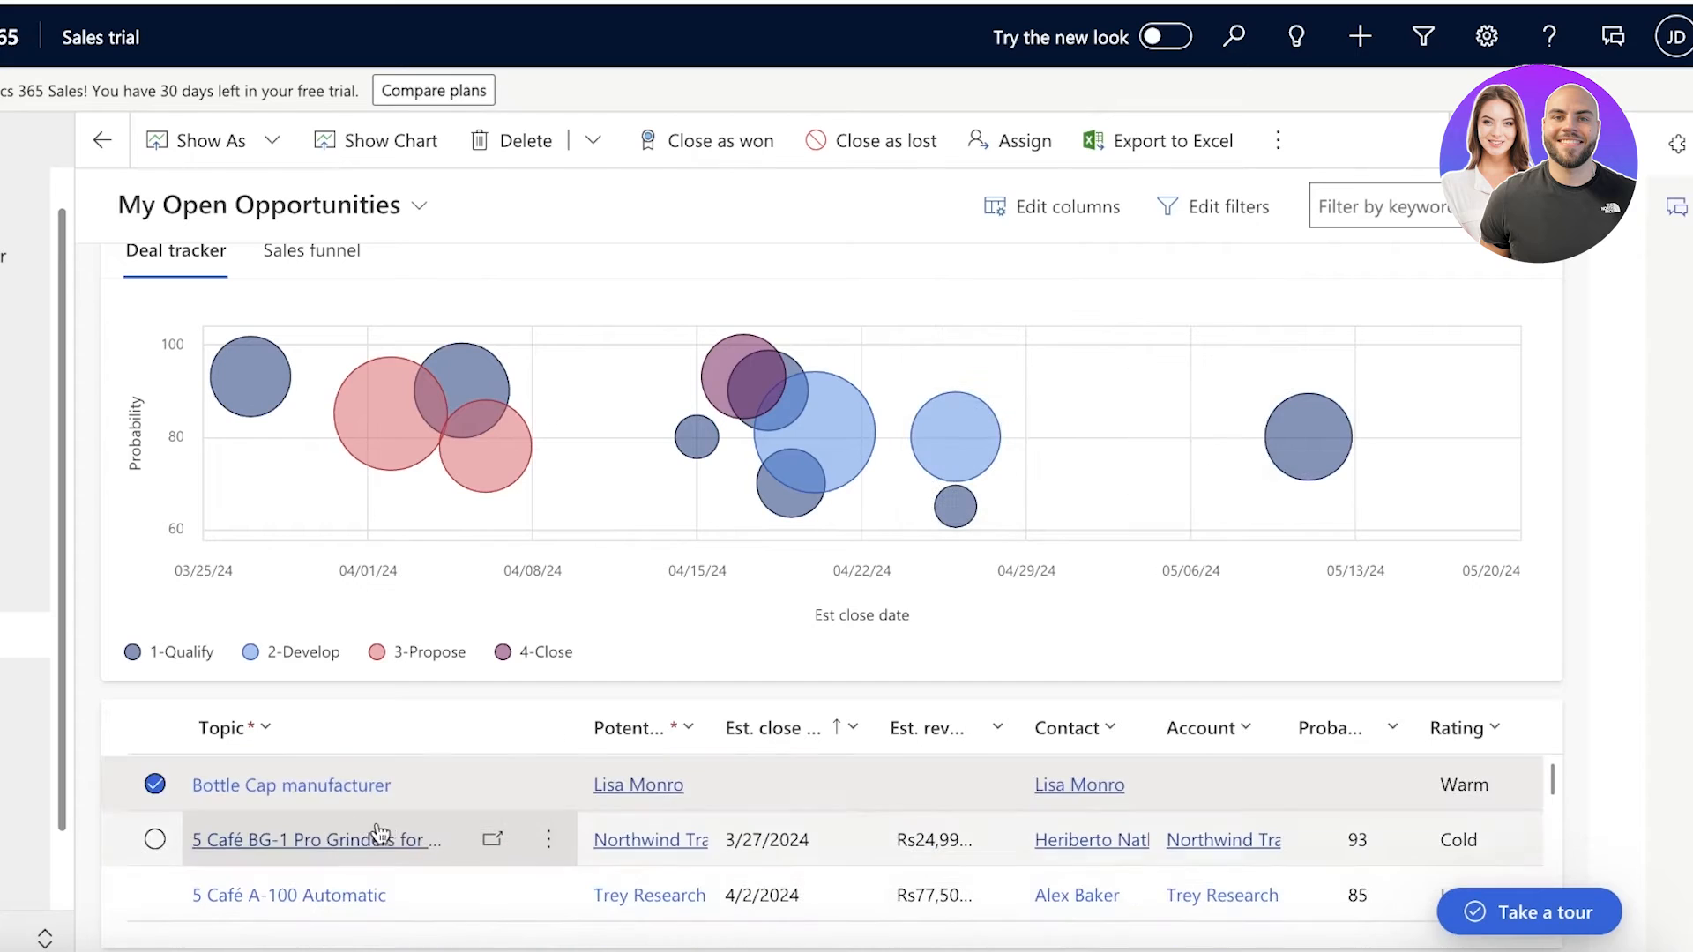
- Select the Bottle Cap manufacturer opportunity and close it as won
click(1484, 852)
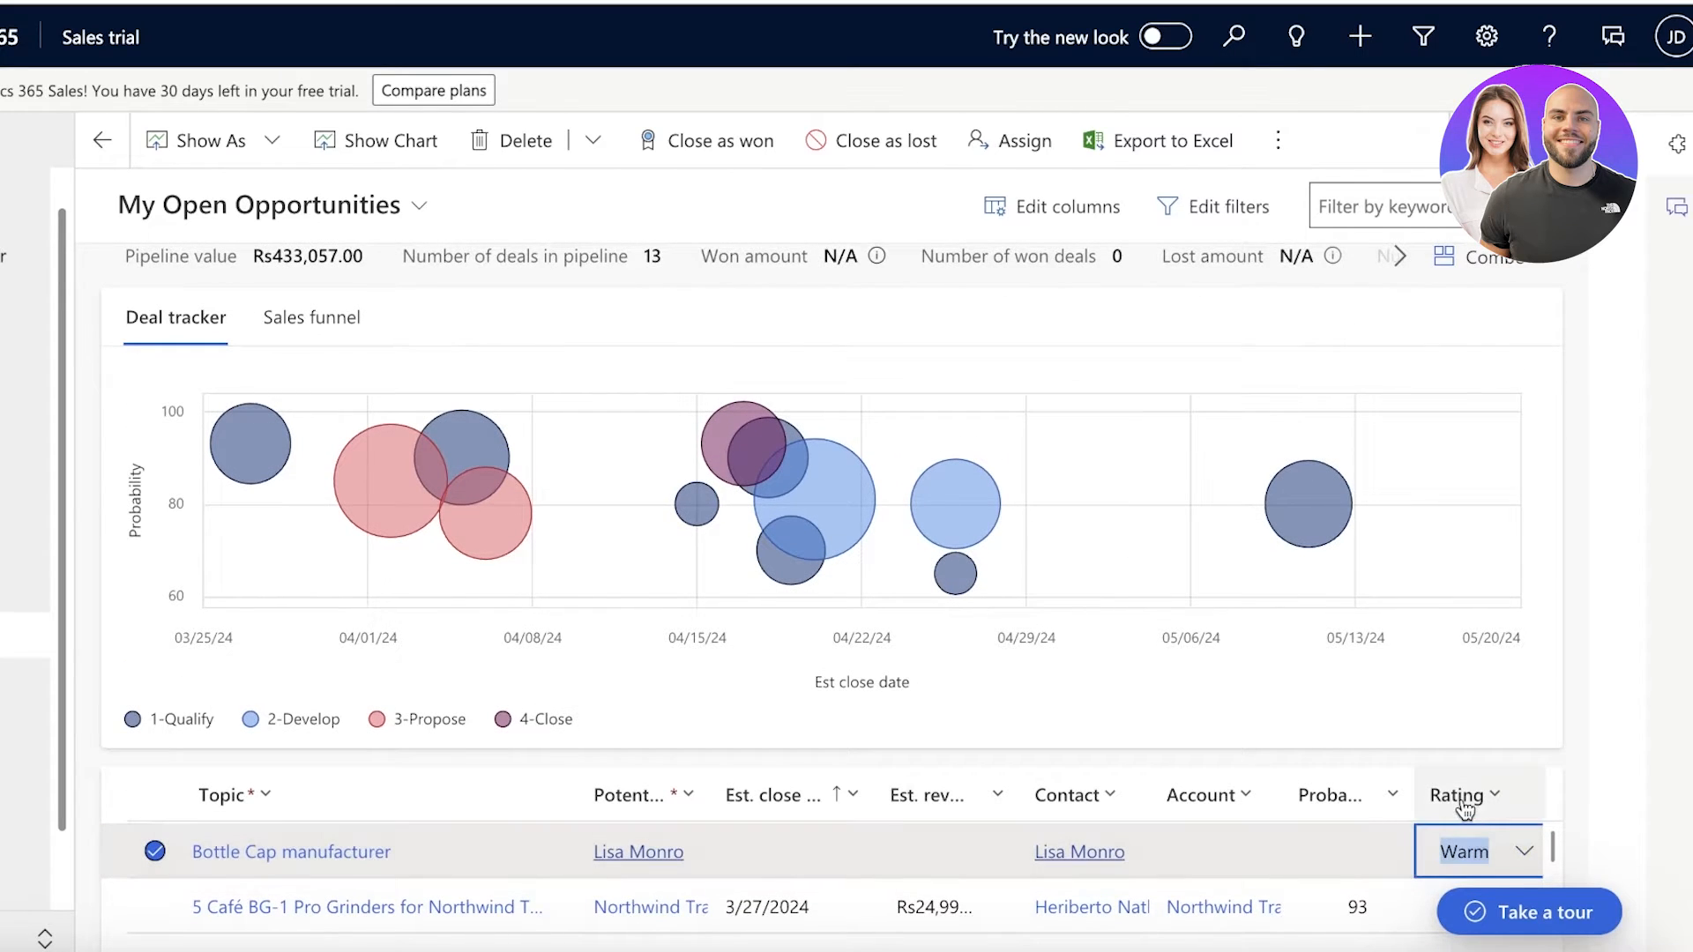
click(265, 857)
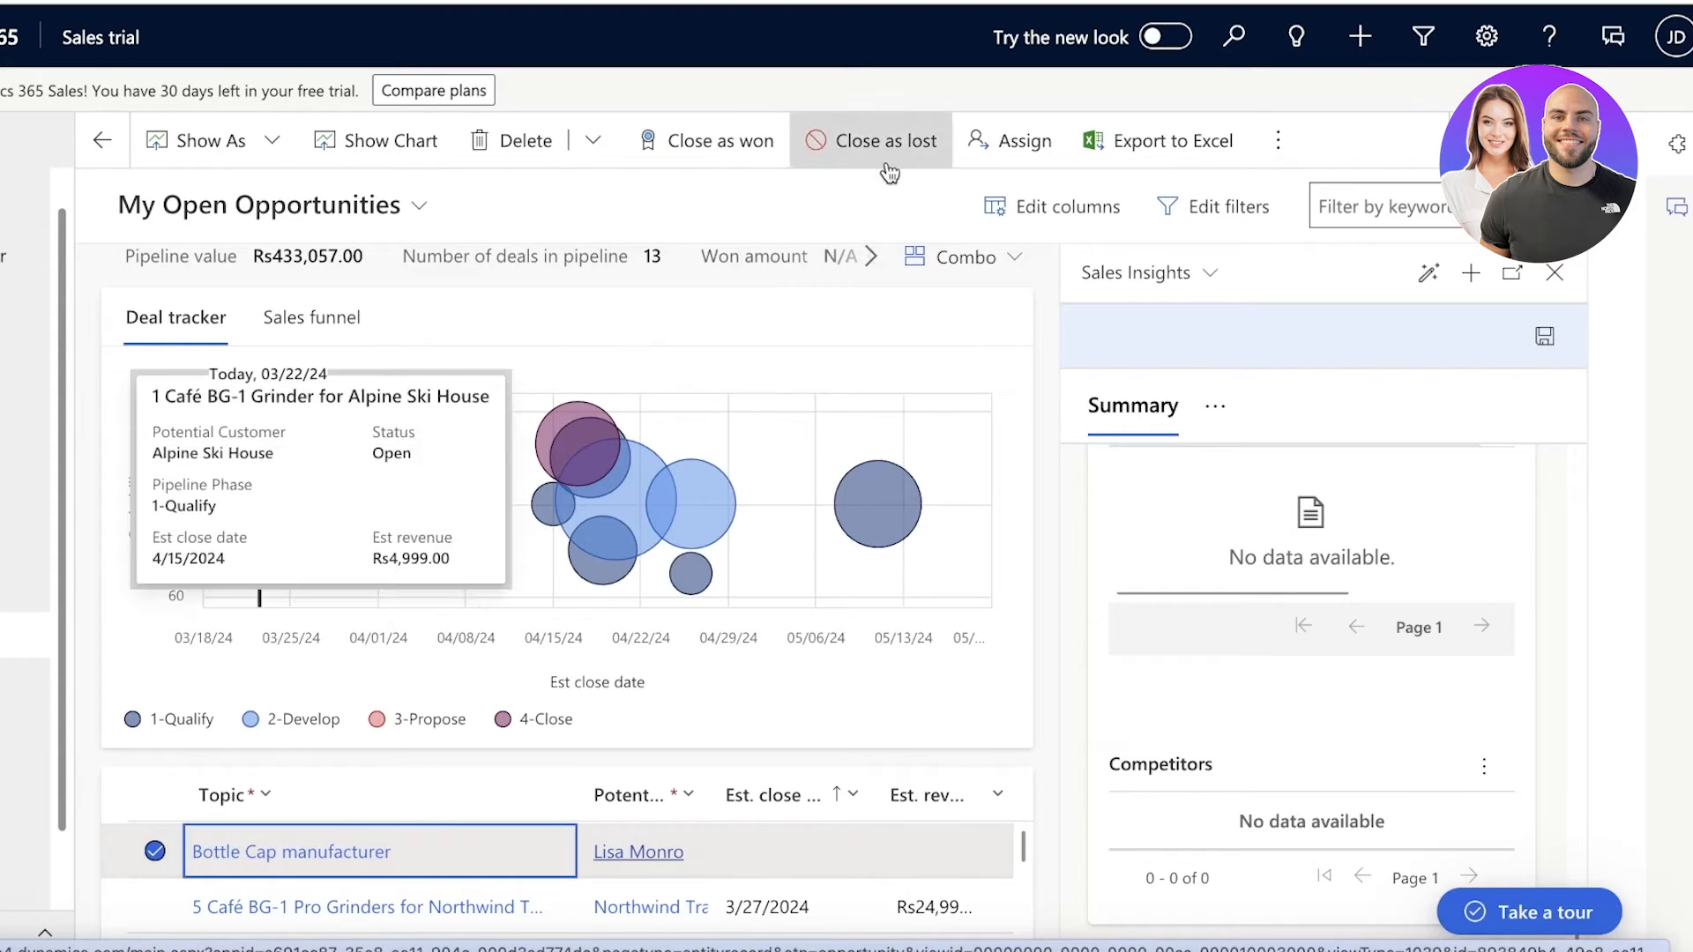
click(732, 145)
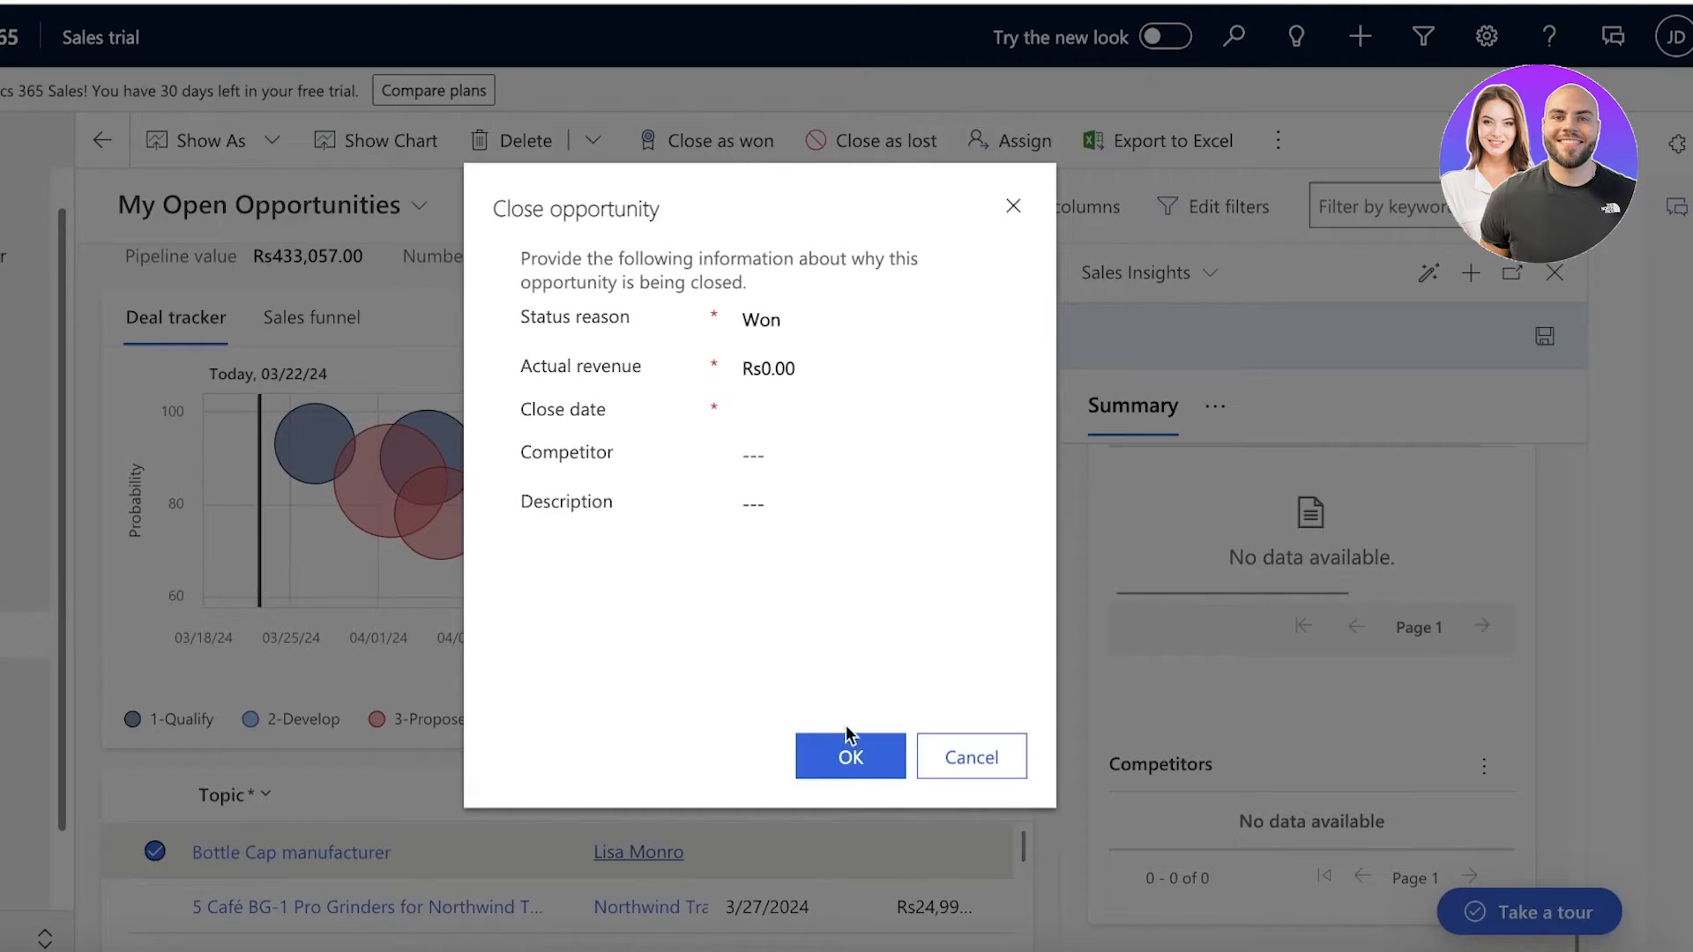
click(845, 753)
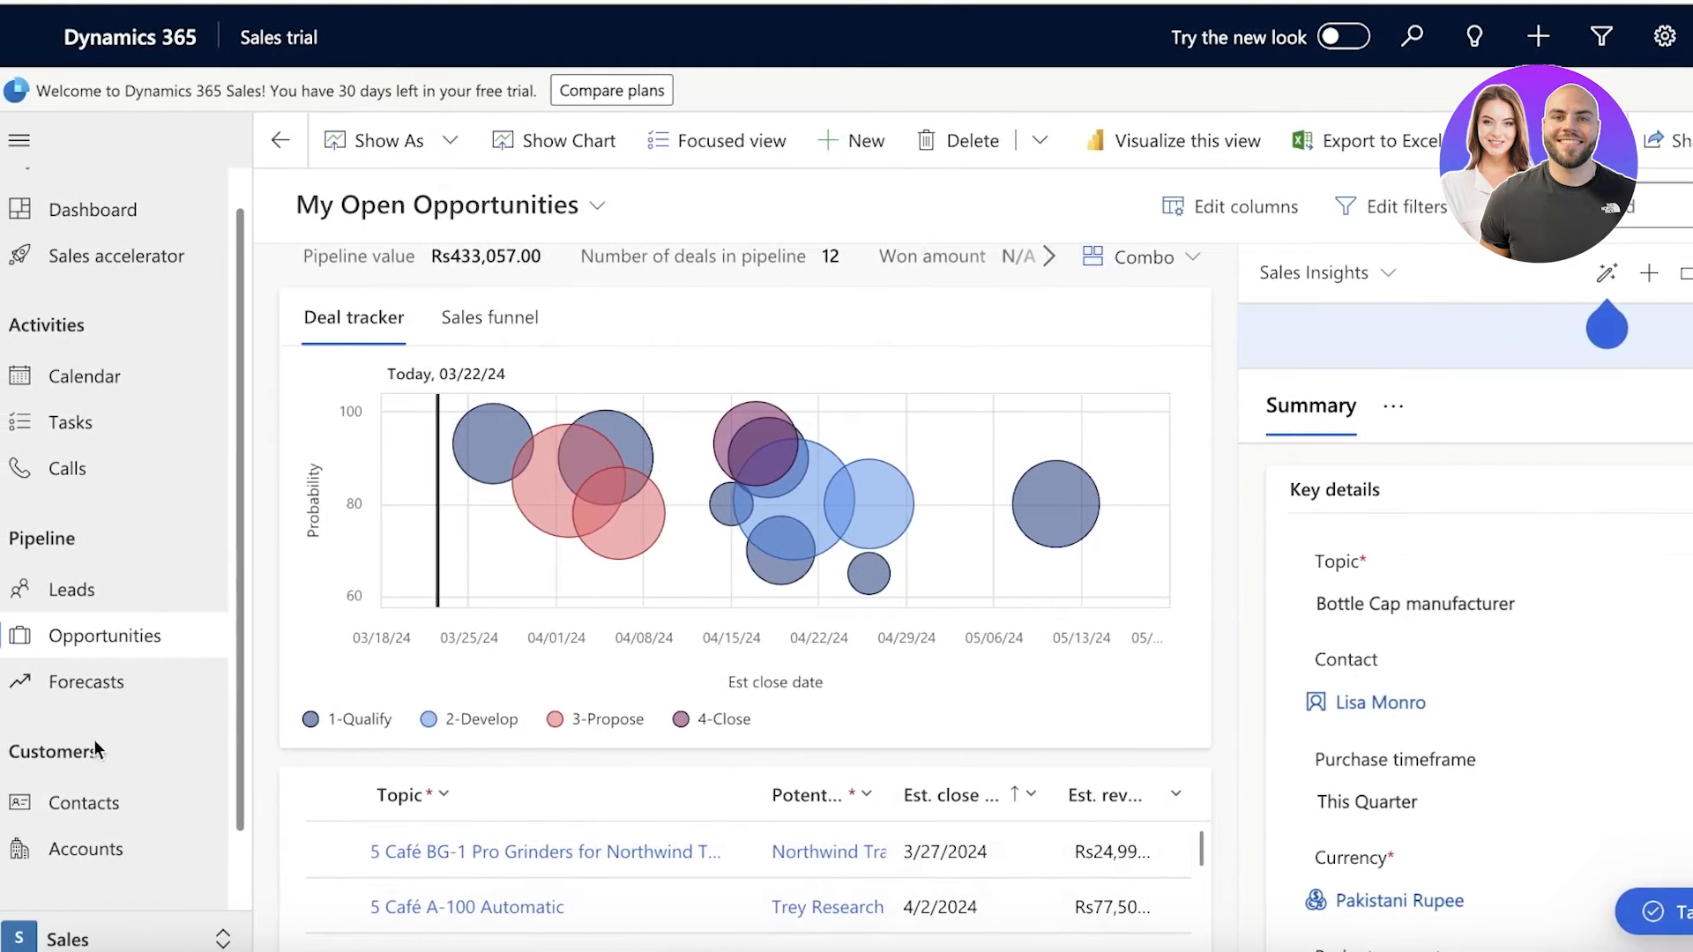
- View the Forecasts page and return to the list of open leads
click(63, 697)
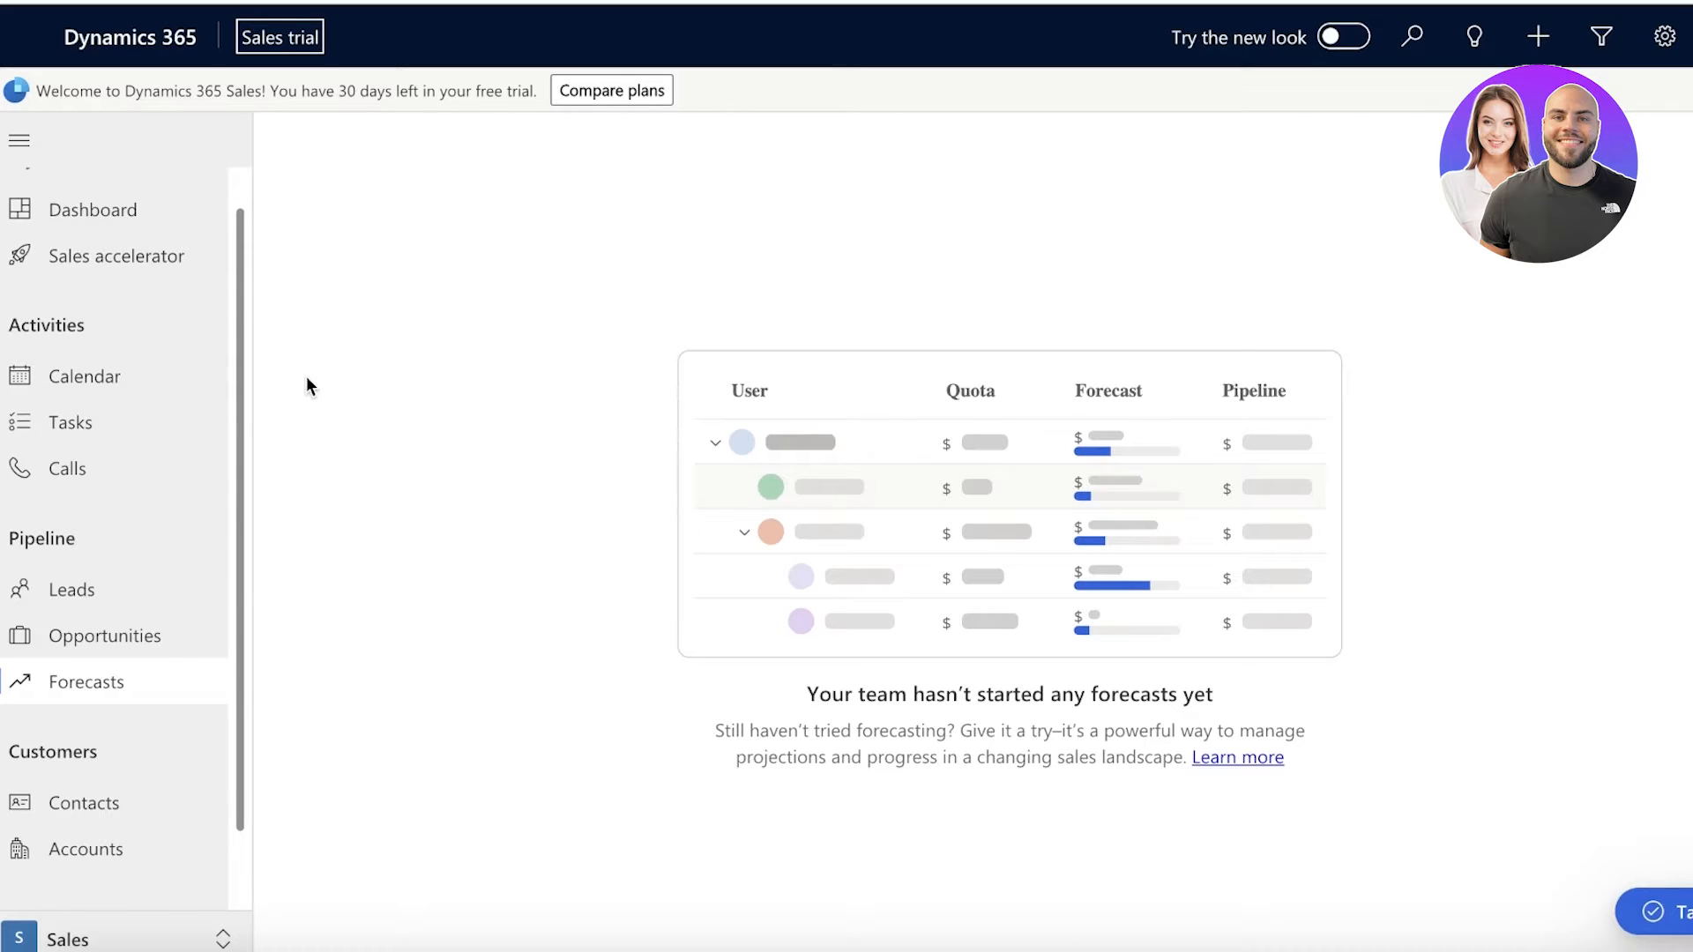
click(18, 598)
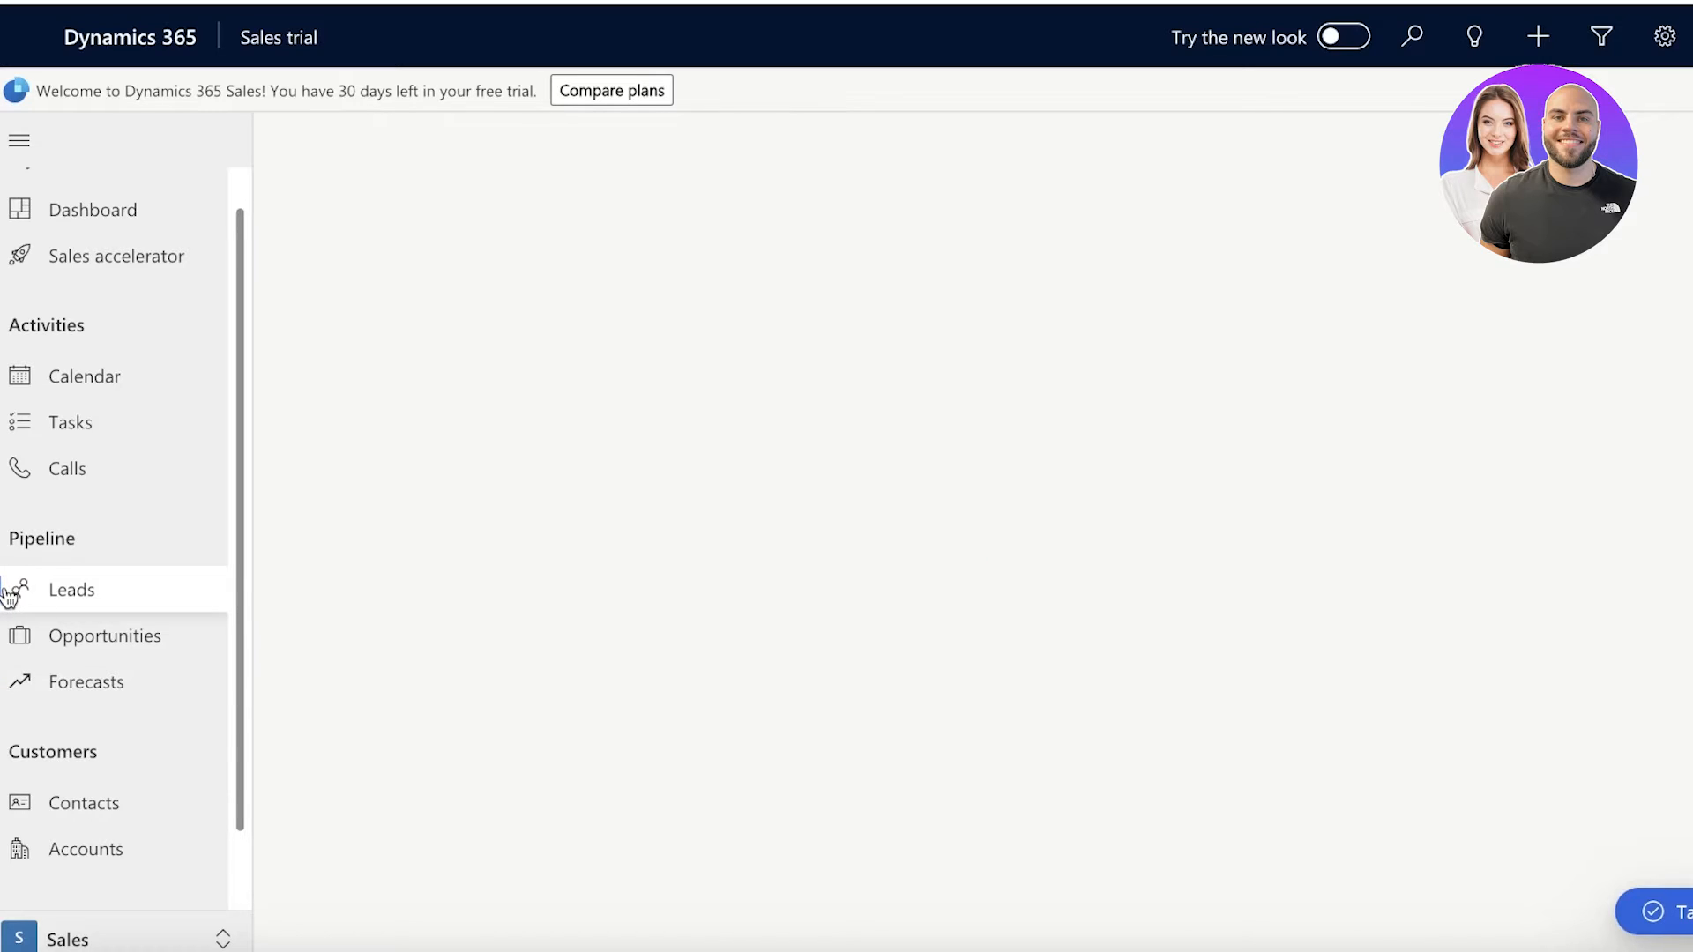
scroll(56, 386, down, 2)
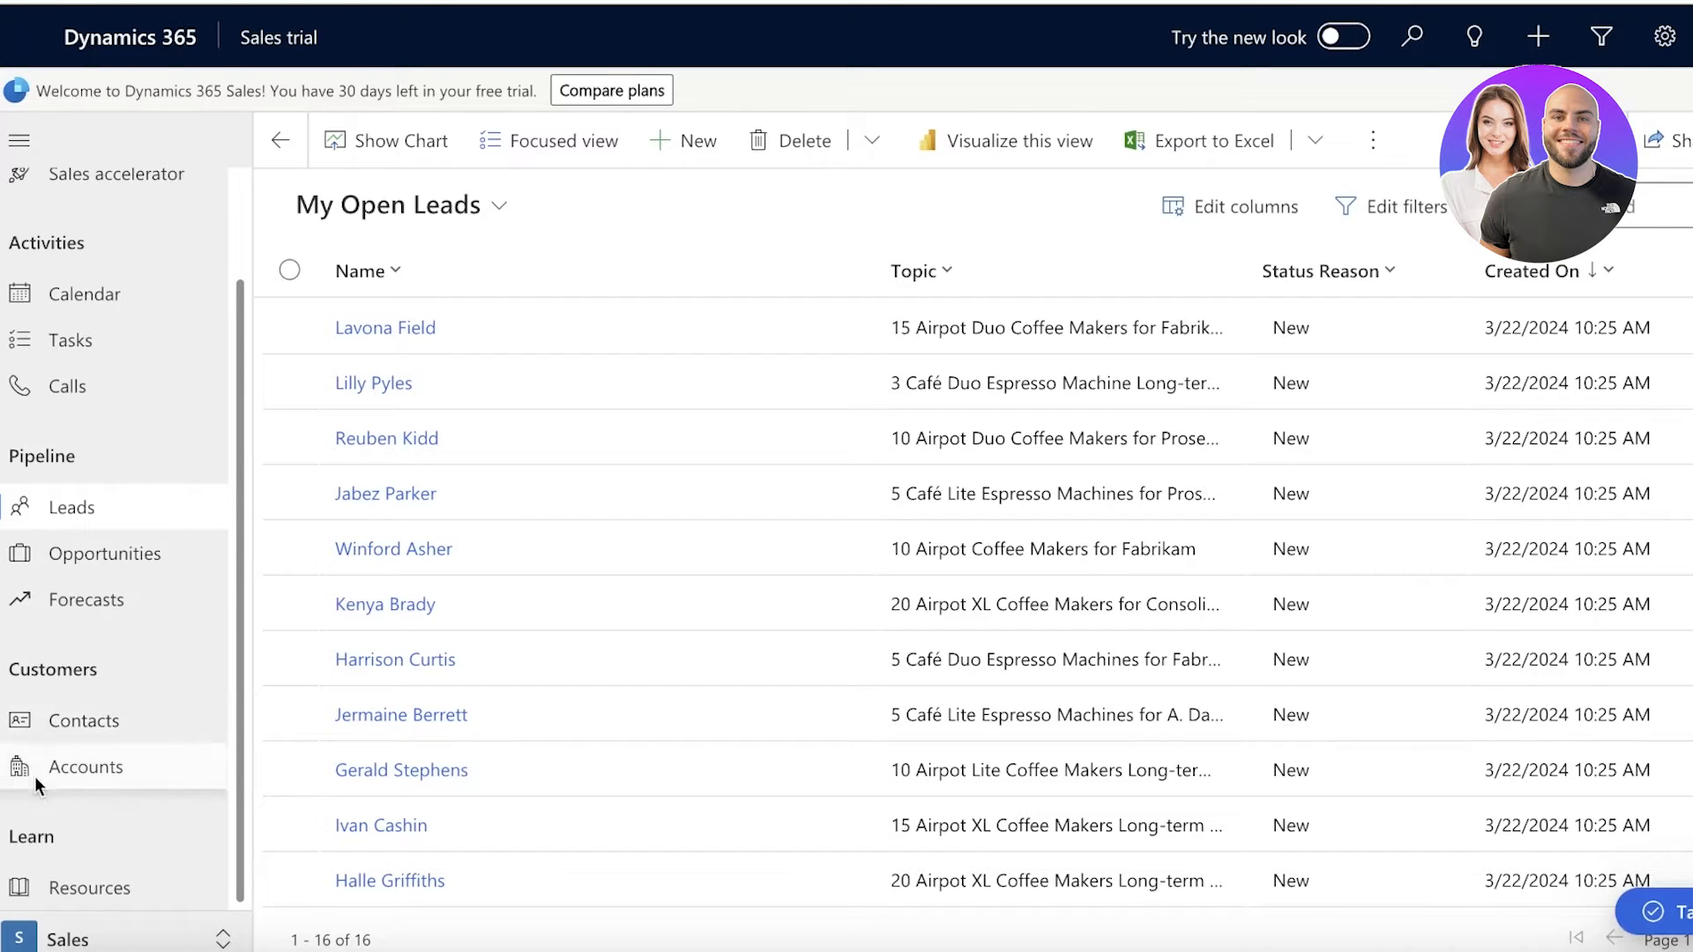
scroll(34, 776, up, 2)
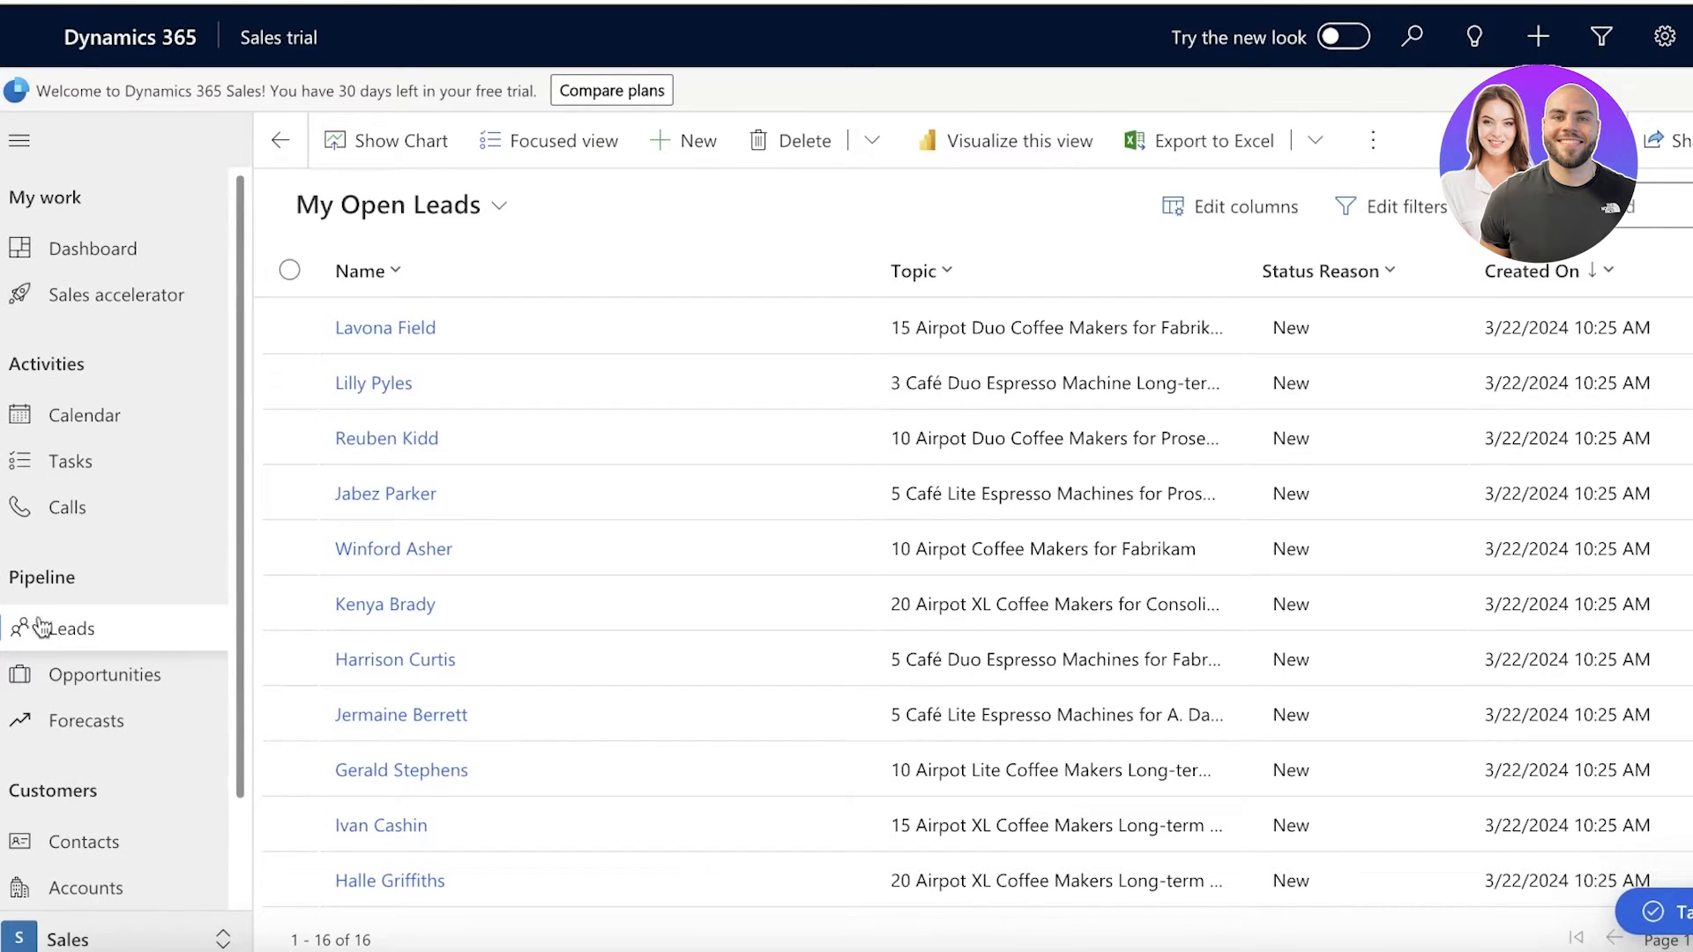
- Open the activities calendar to view the week's appointments
click(68, 416)
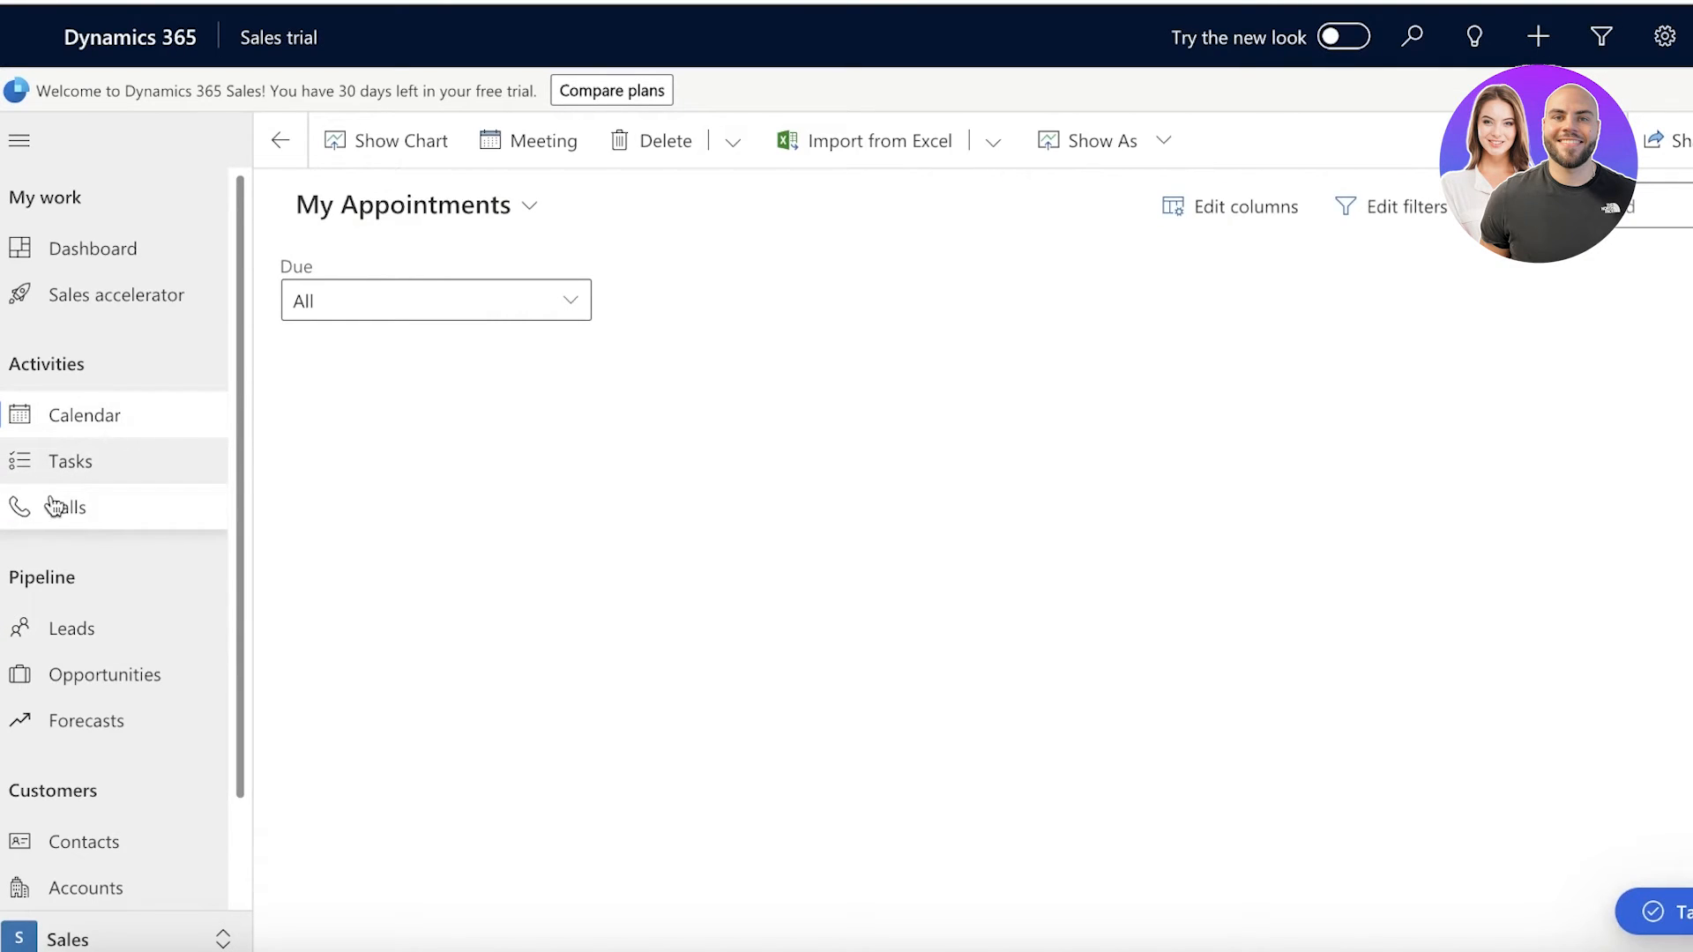
scroll(152, 496, down, 1)
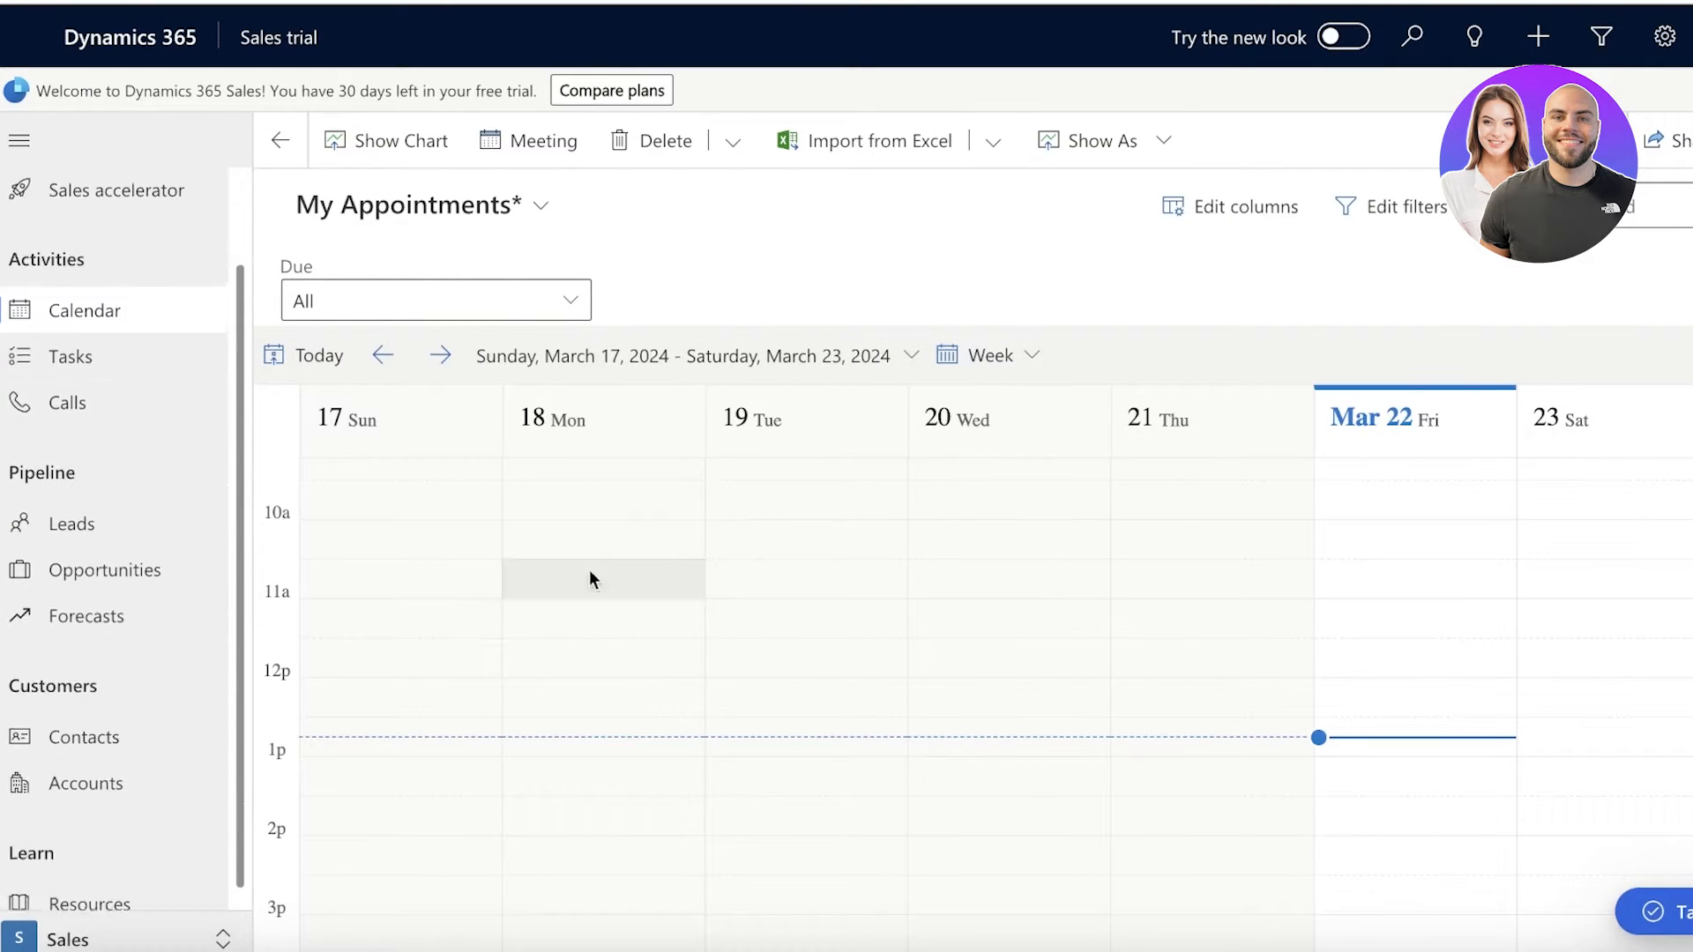
- Look over the hours of the week's appointments calendar, and open the My Tasks board
scroll(806, 633, down, 4)
scroll(968, 667, up, 12)
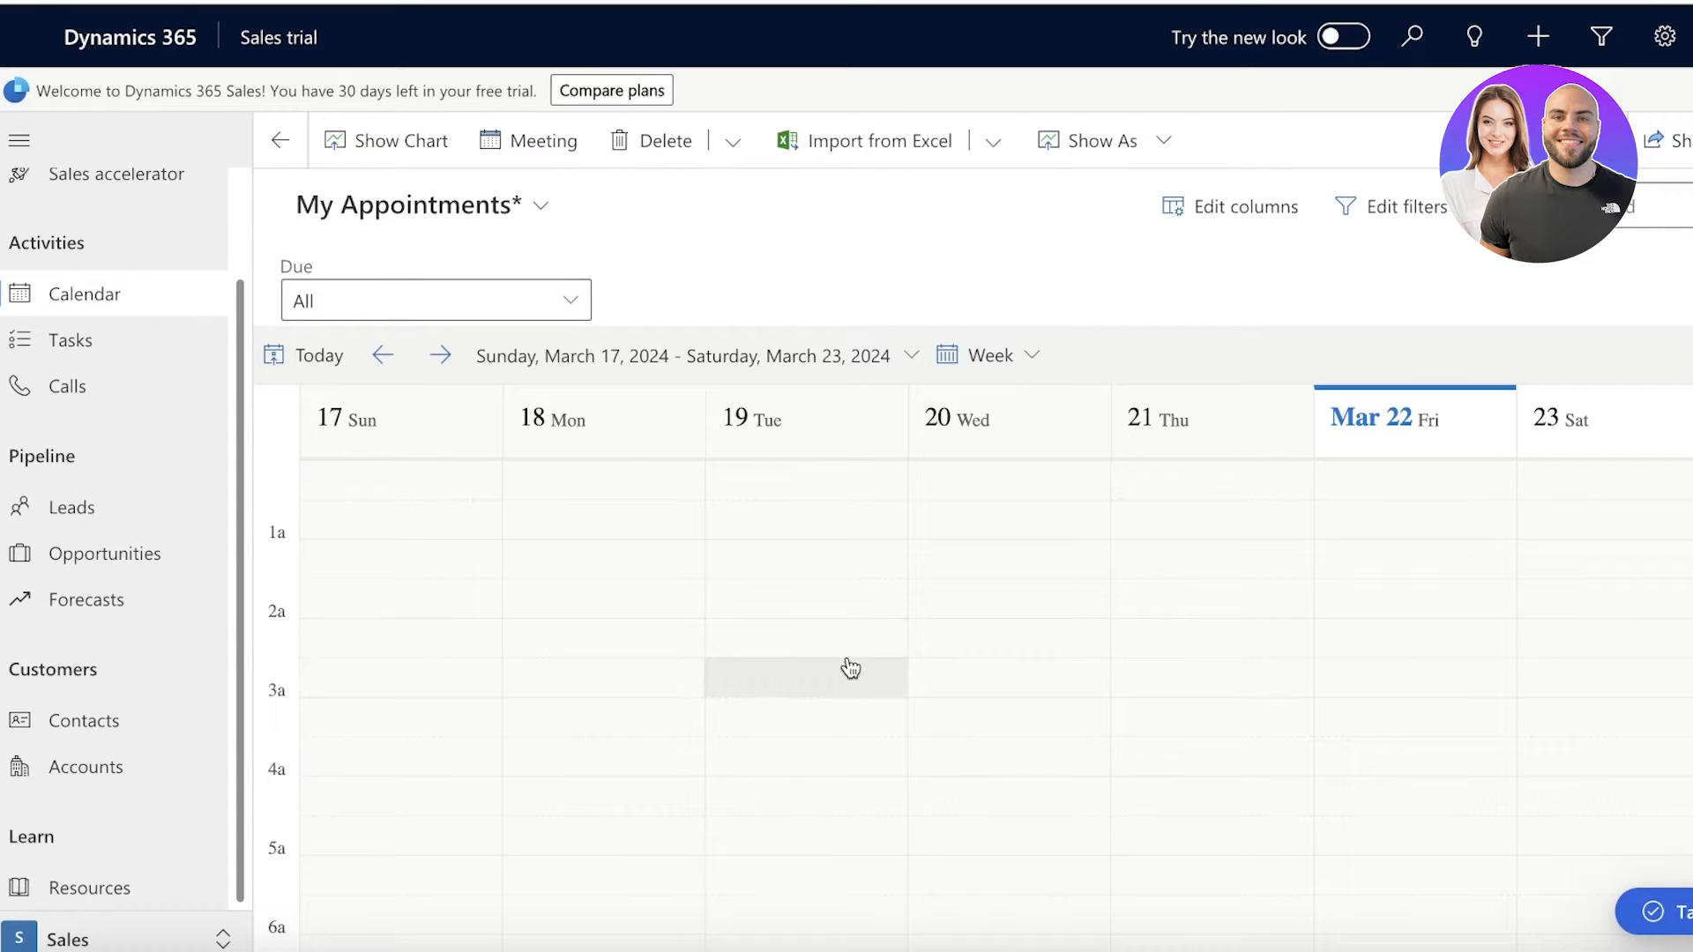
click(32, 342)
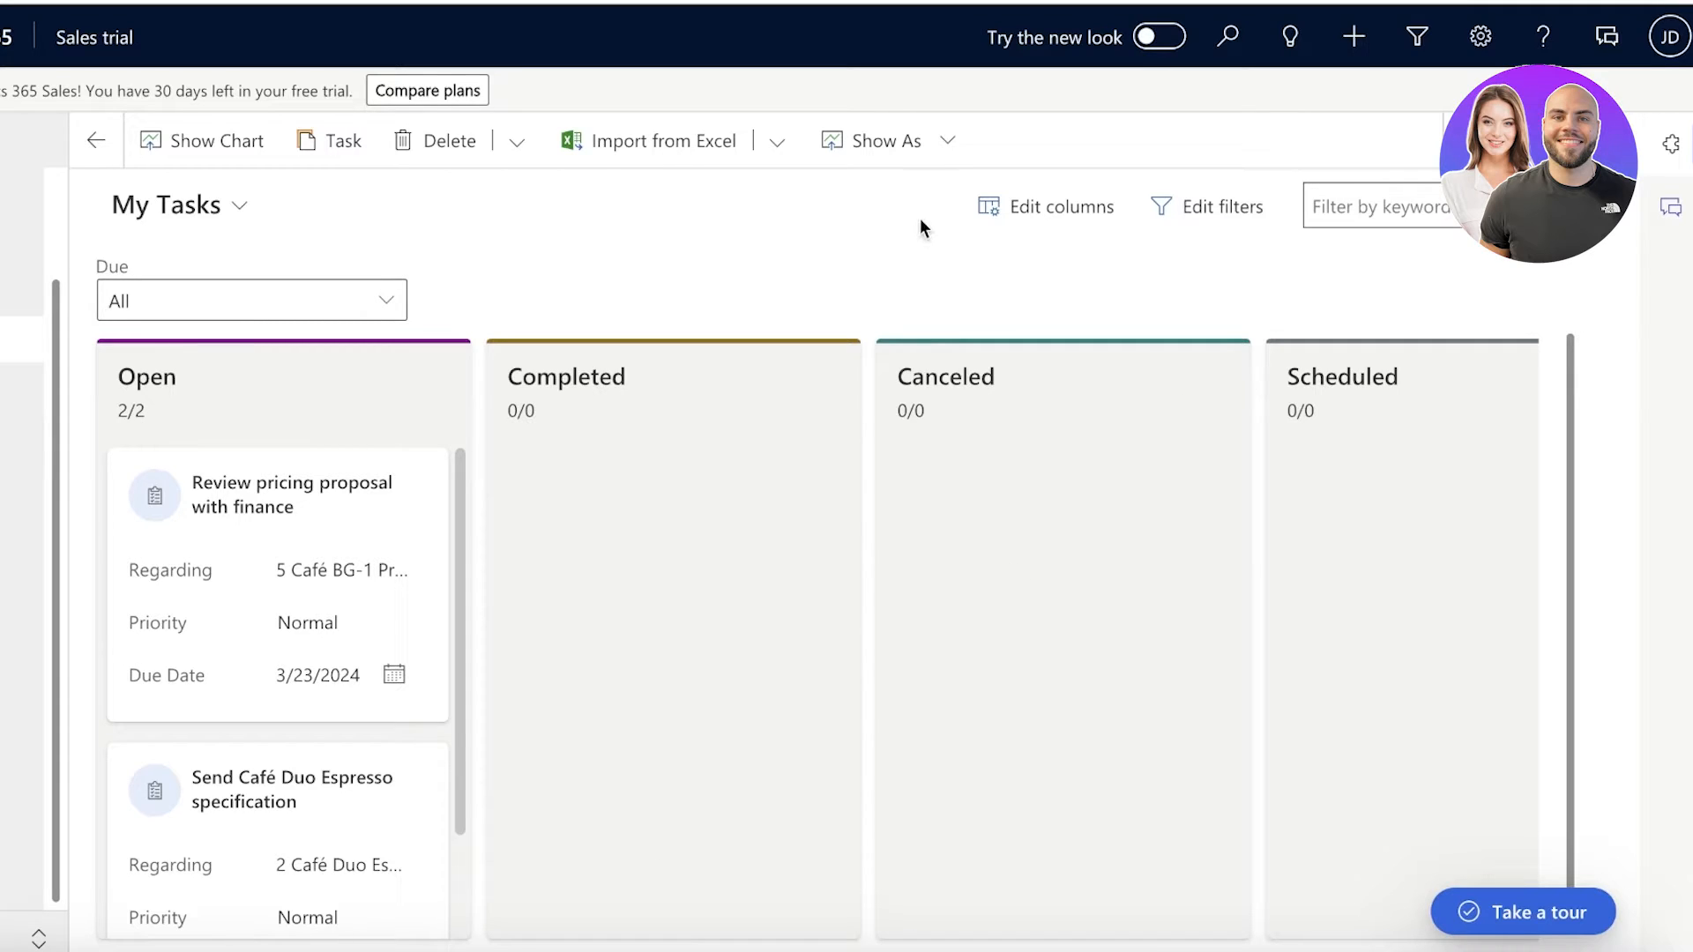
- Add the Owner column to the My Tasks view, apply the change, and look over the open task cards
click(1041, 208)
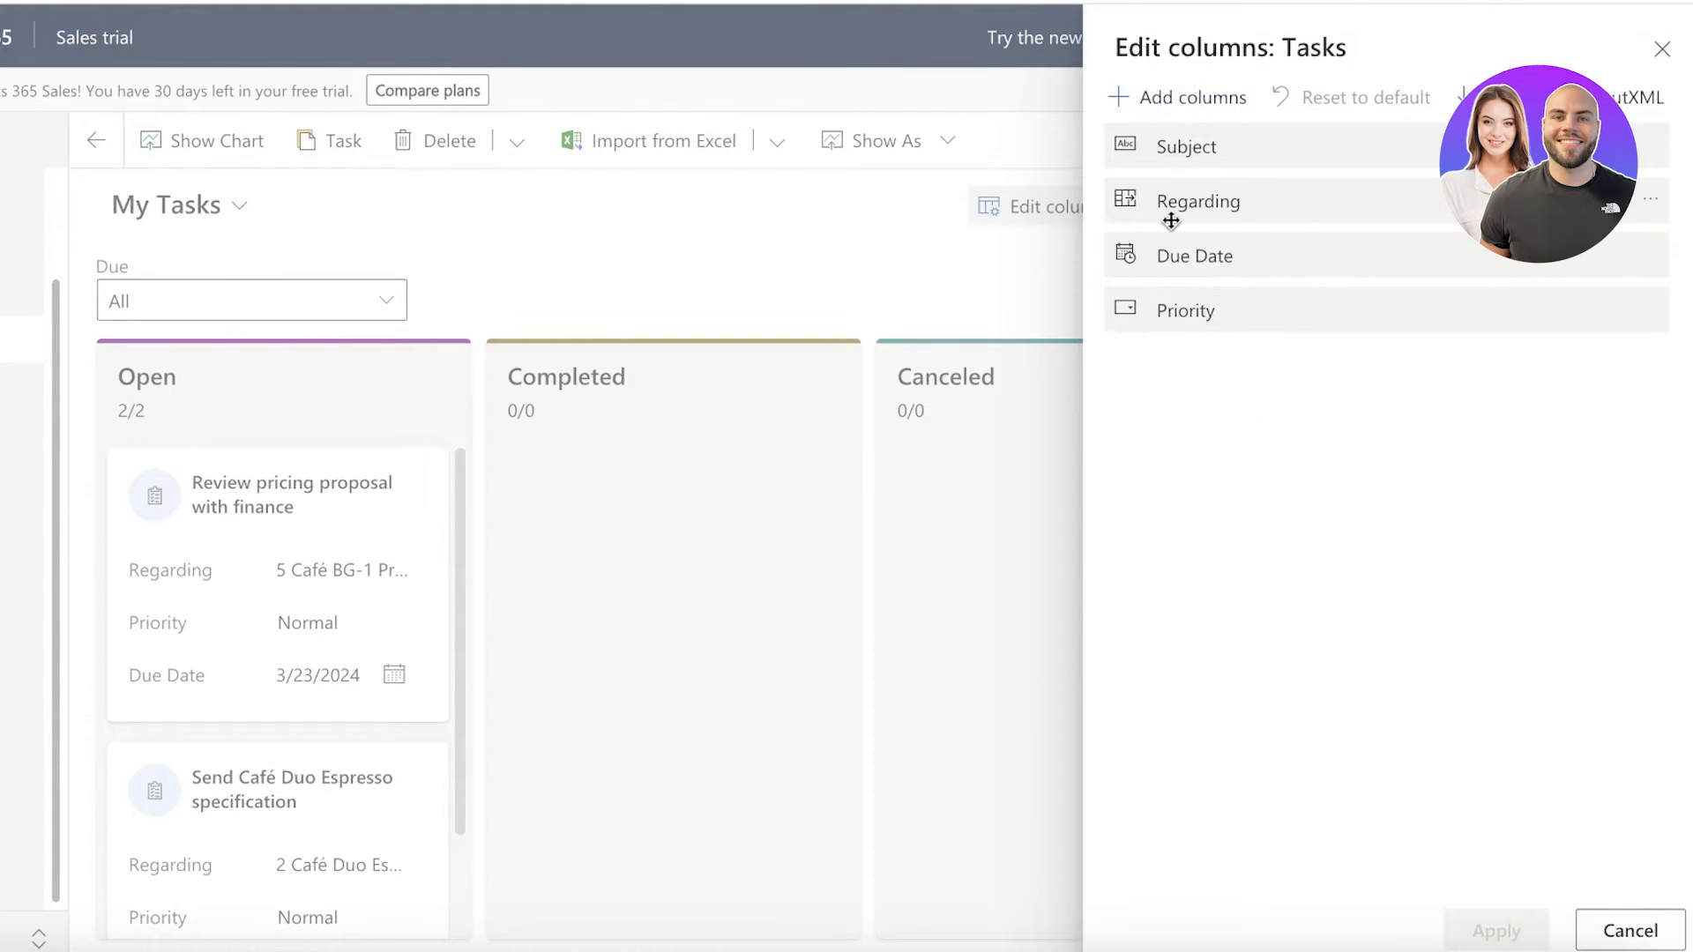
click(1196, 99)
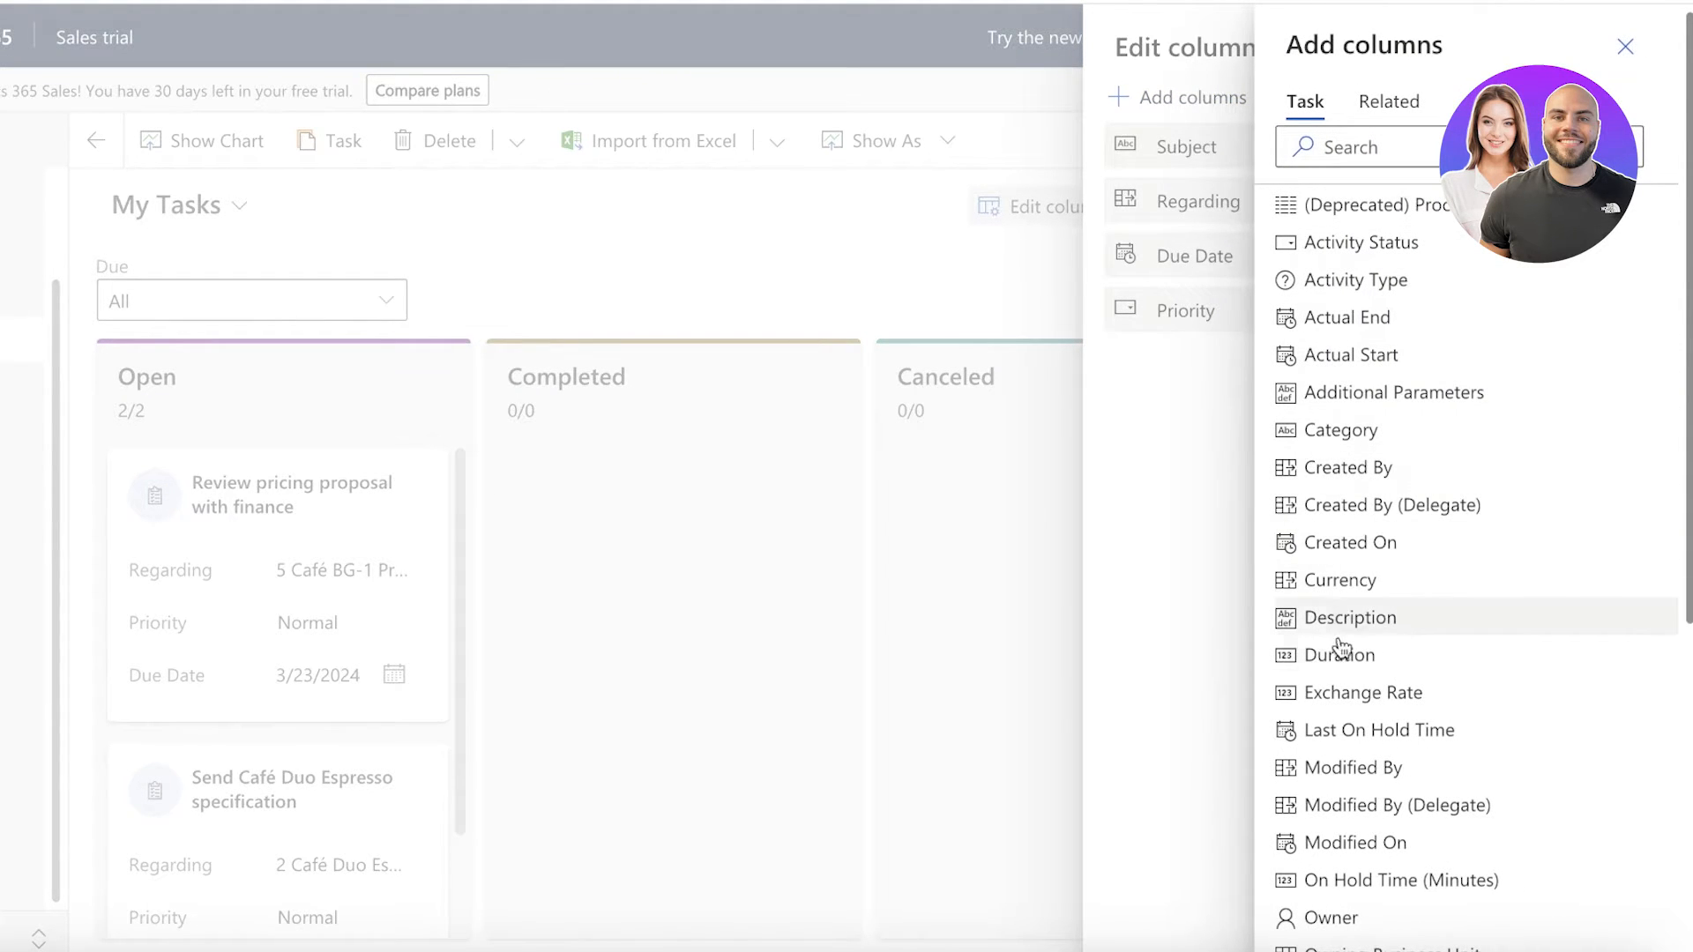
scroll(1368, 425, down, 5)
click(1368, 425)
click(1630, 935)
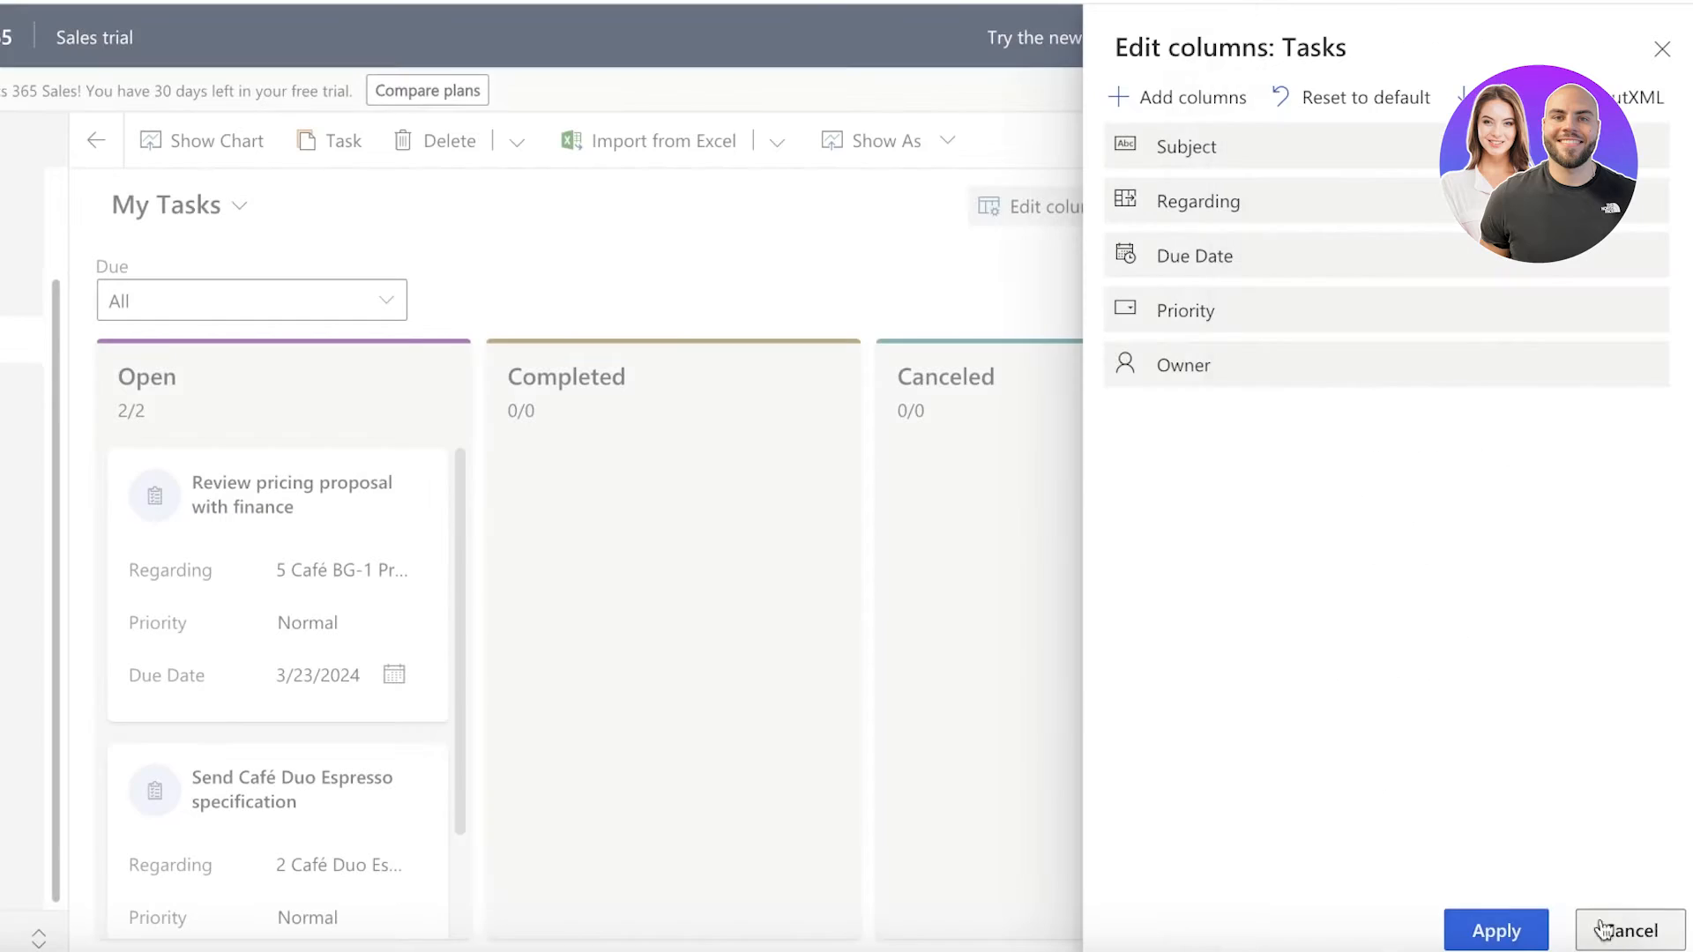
click(1496, 931)
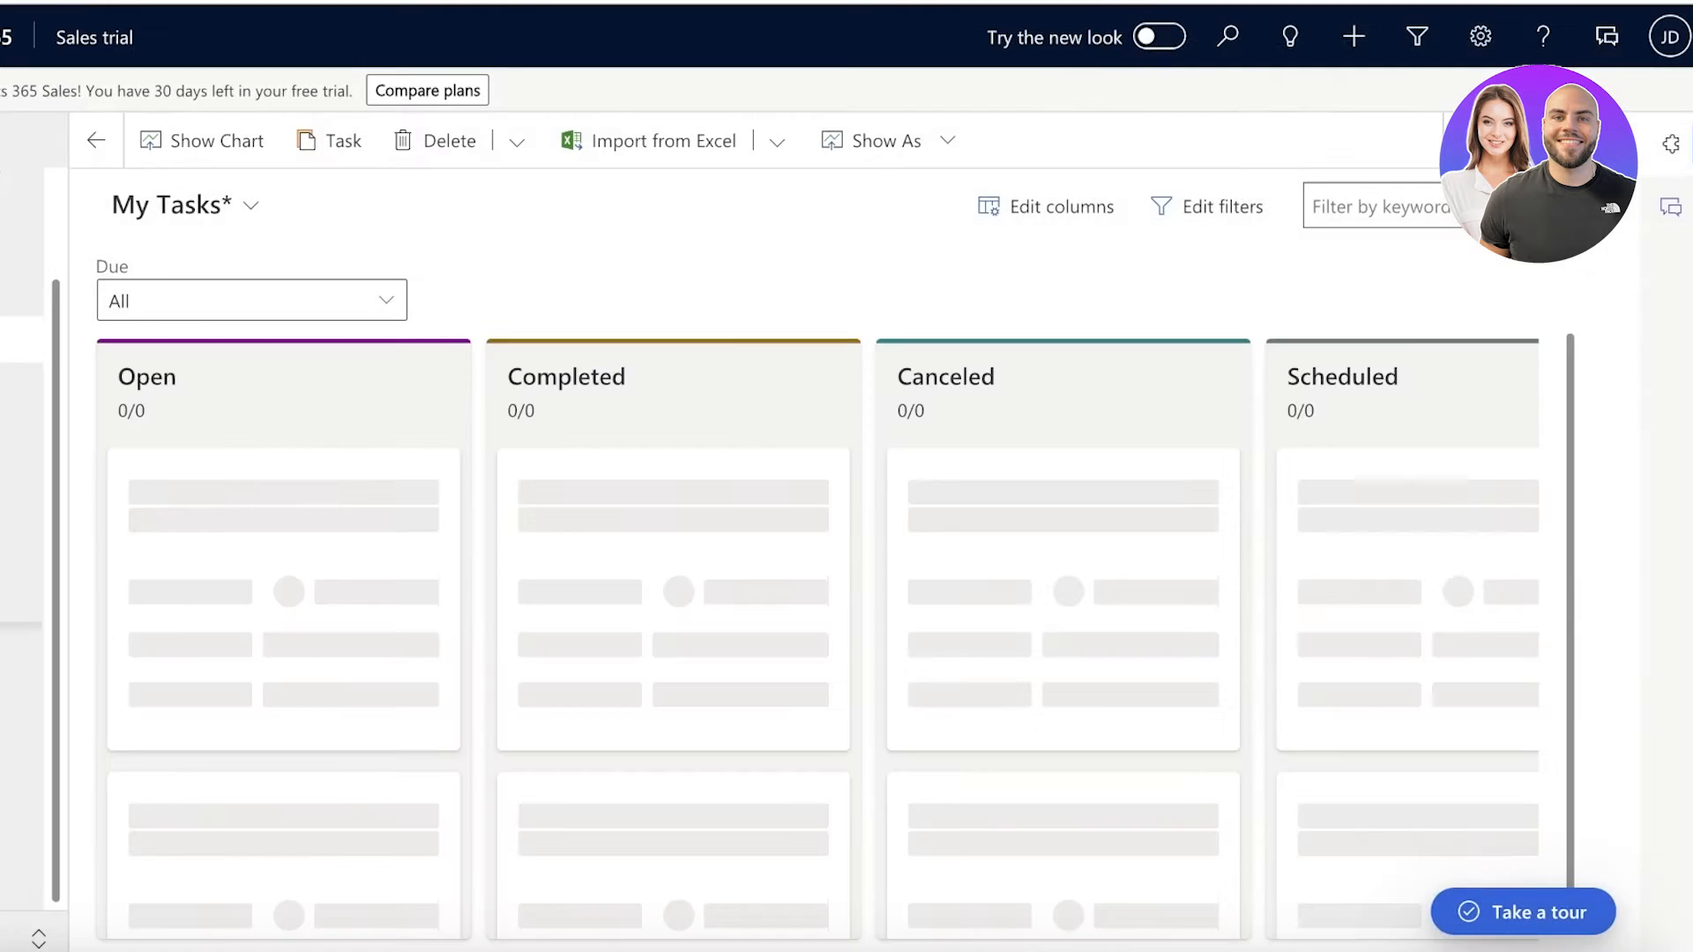
scroll(313, 514, down, 1)
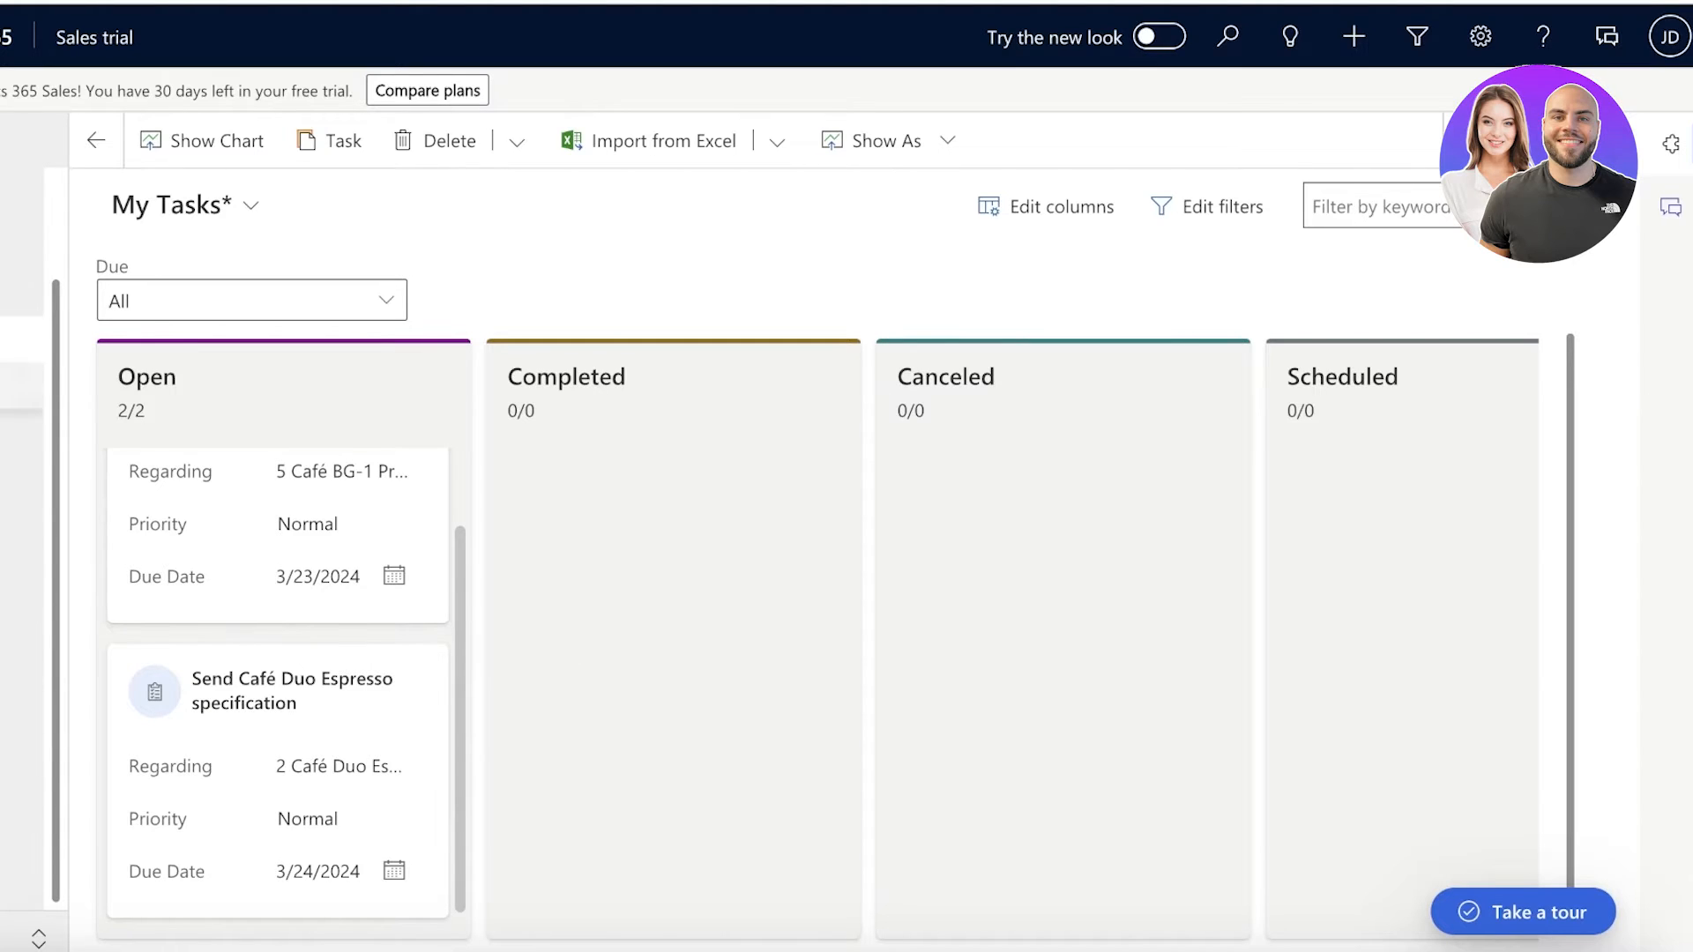
scroll(22, 415, up, 1)
- Return briefly to the calendar, open the call history, and dismiss its introductory tip
click(18, 414)
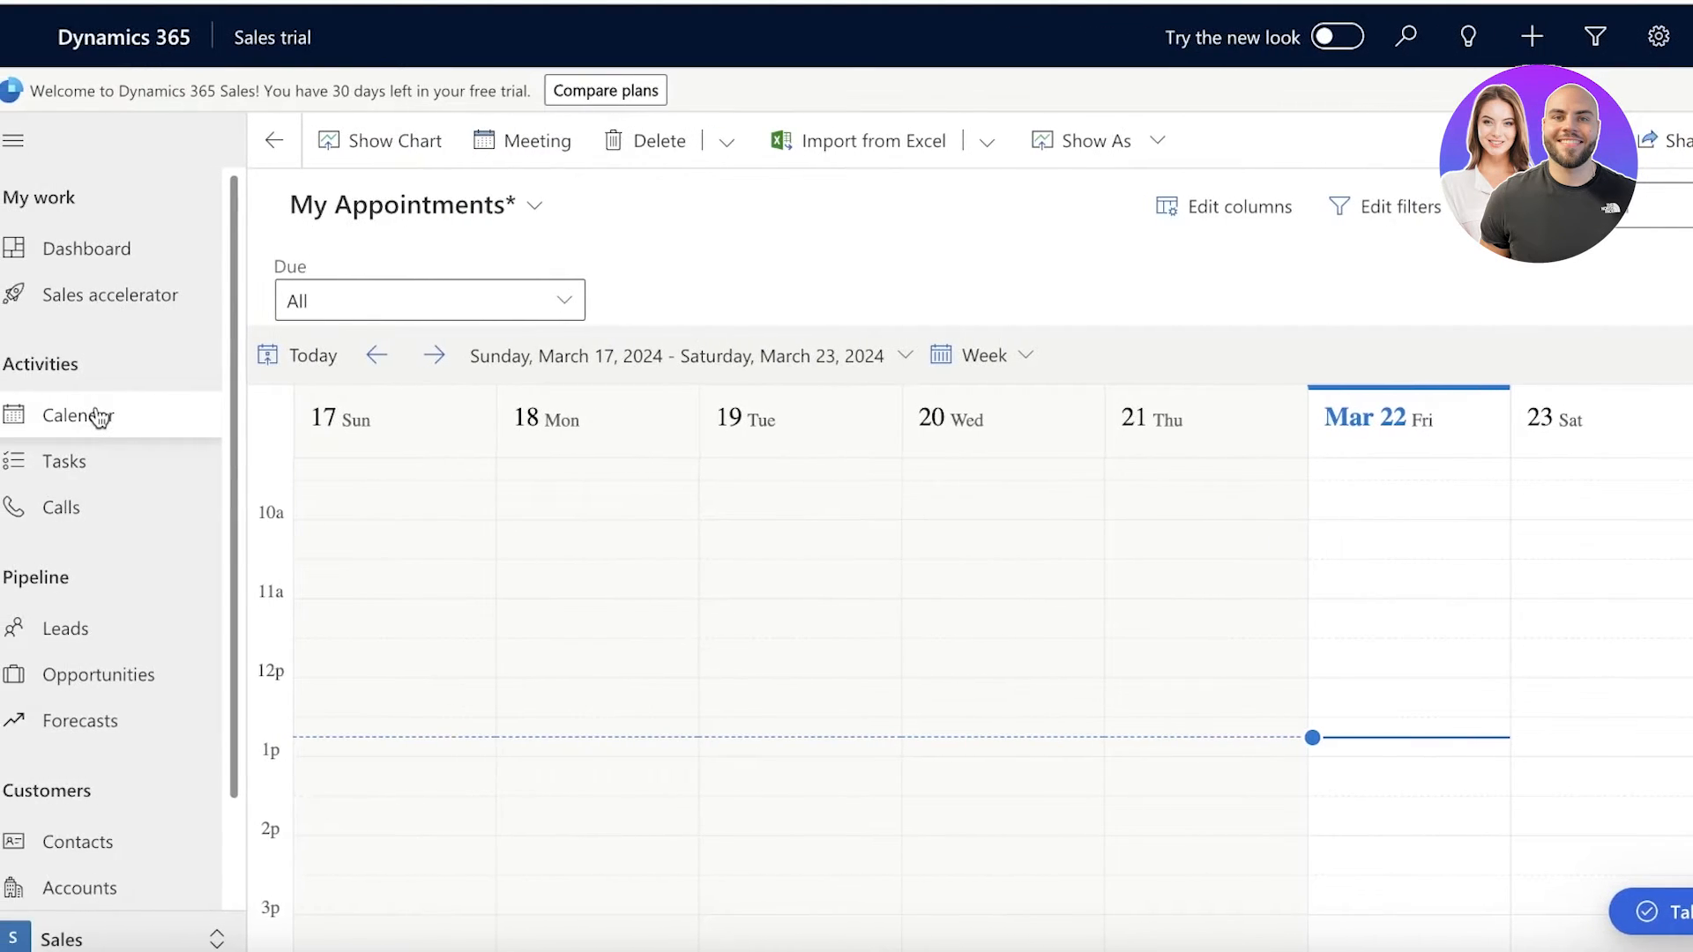
click(76, 524)
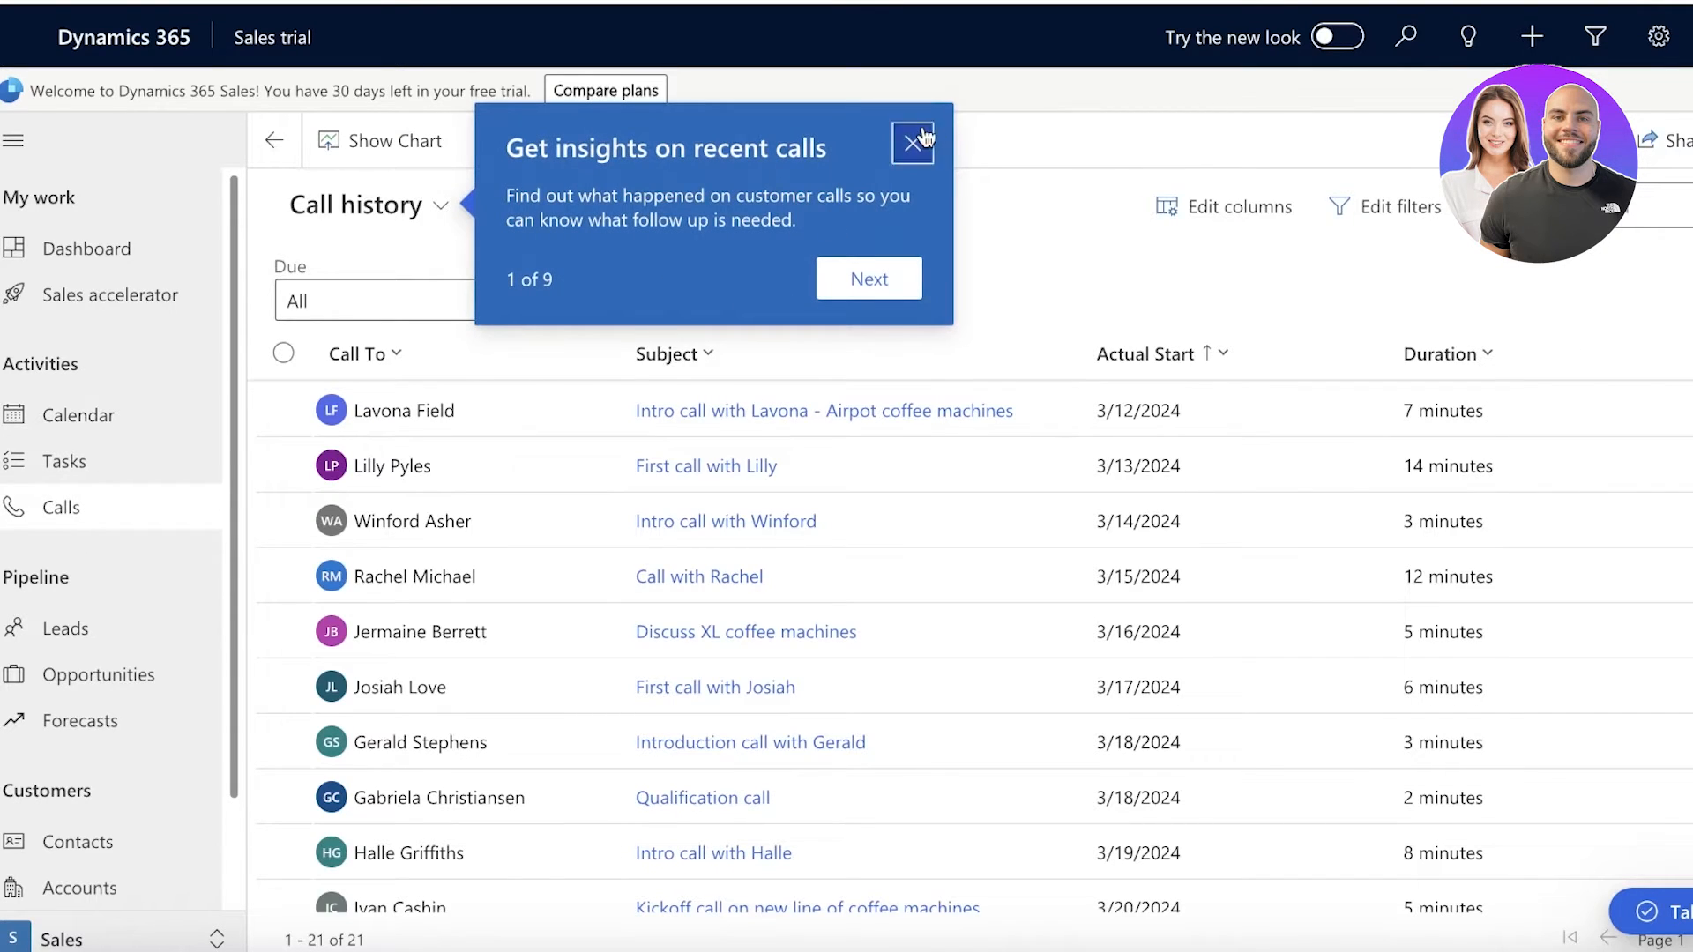
click(912, 143)
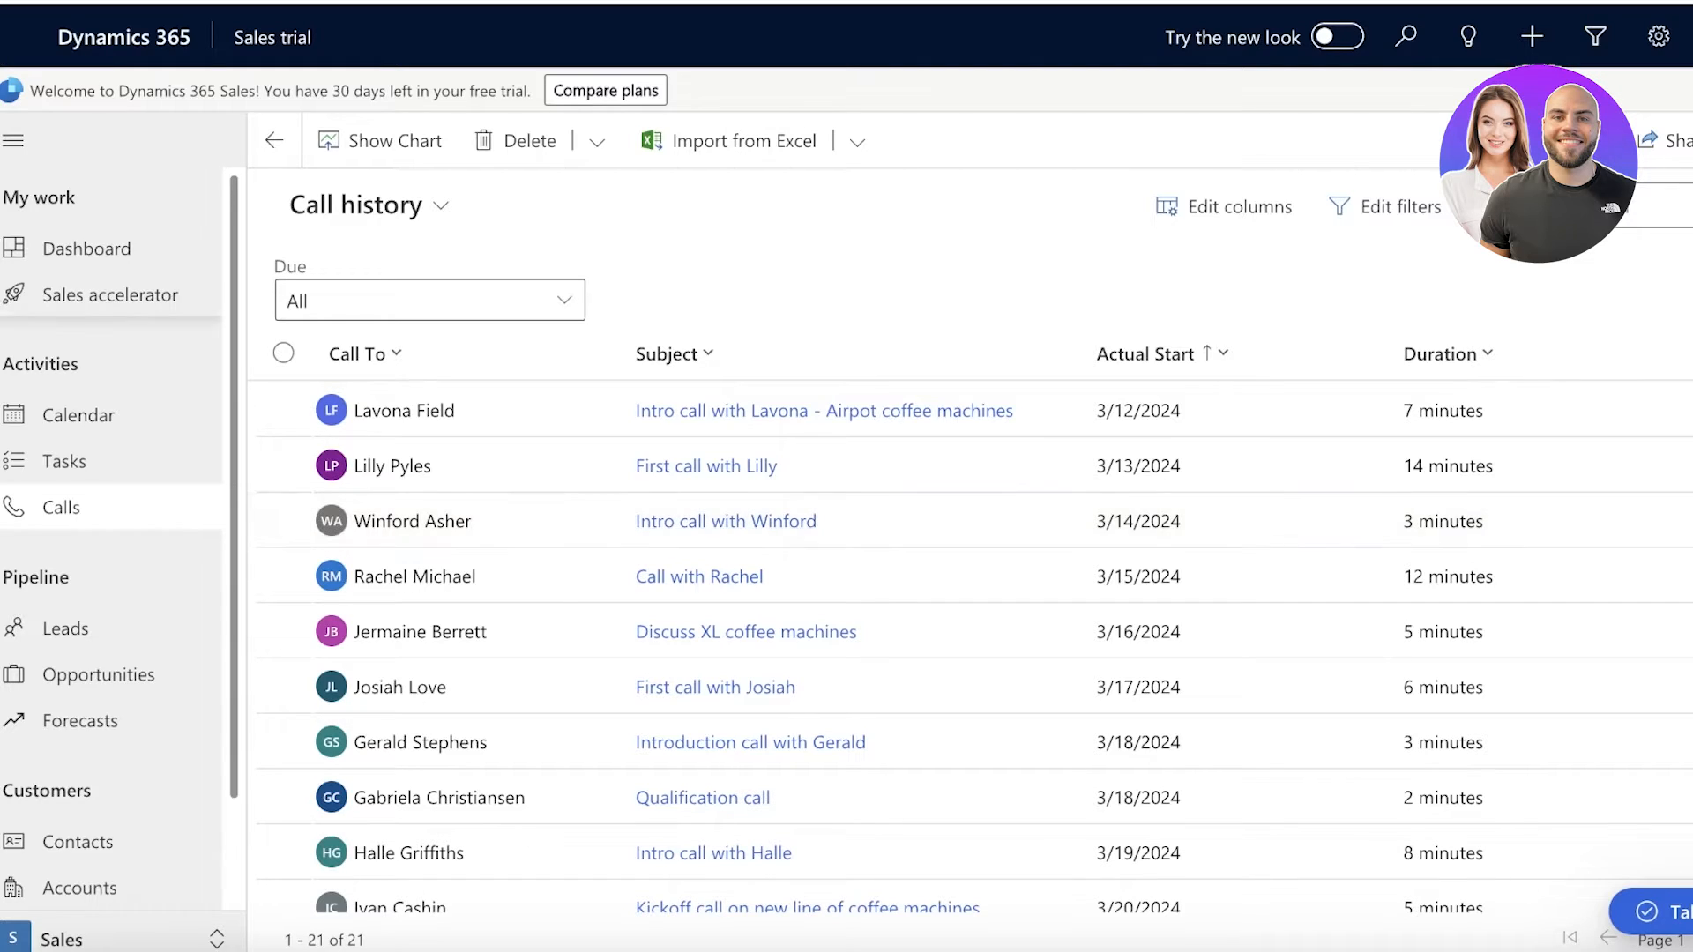
- Open the Sales accelerator and browse the work list, viewing the first few leads and the remaining work items
click(56, 294)
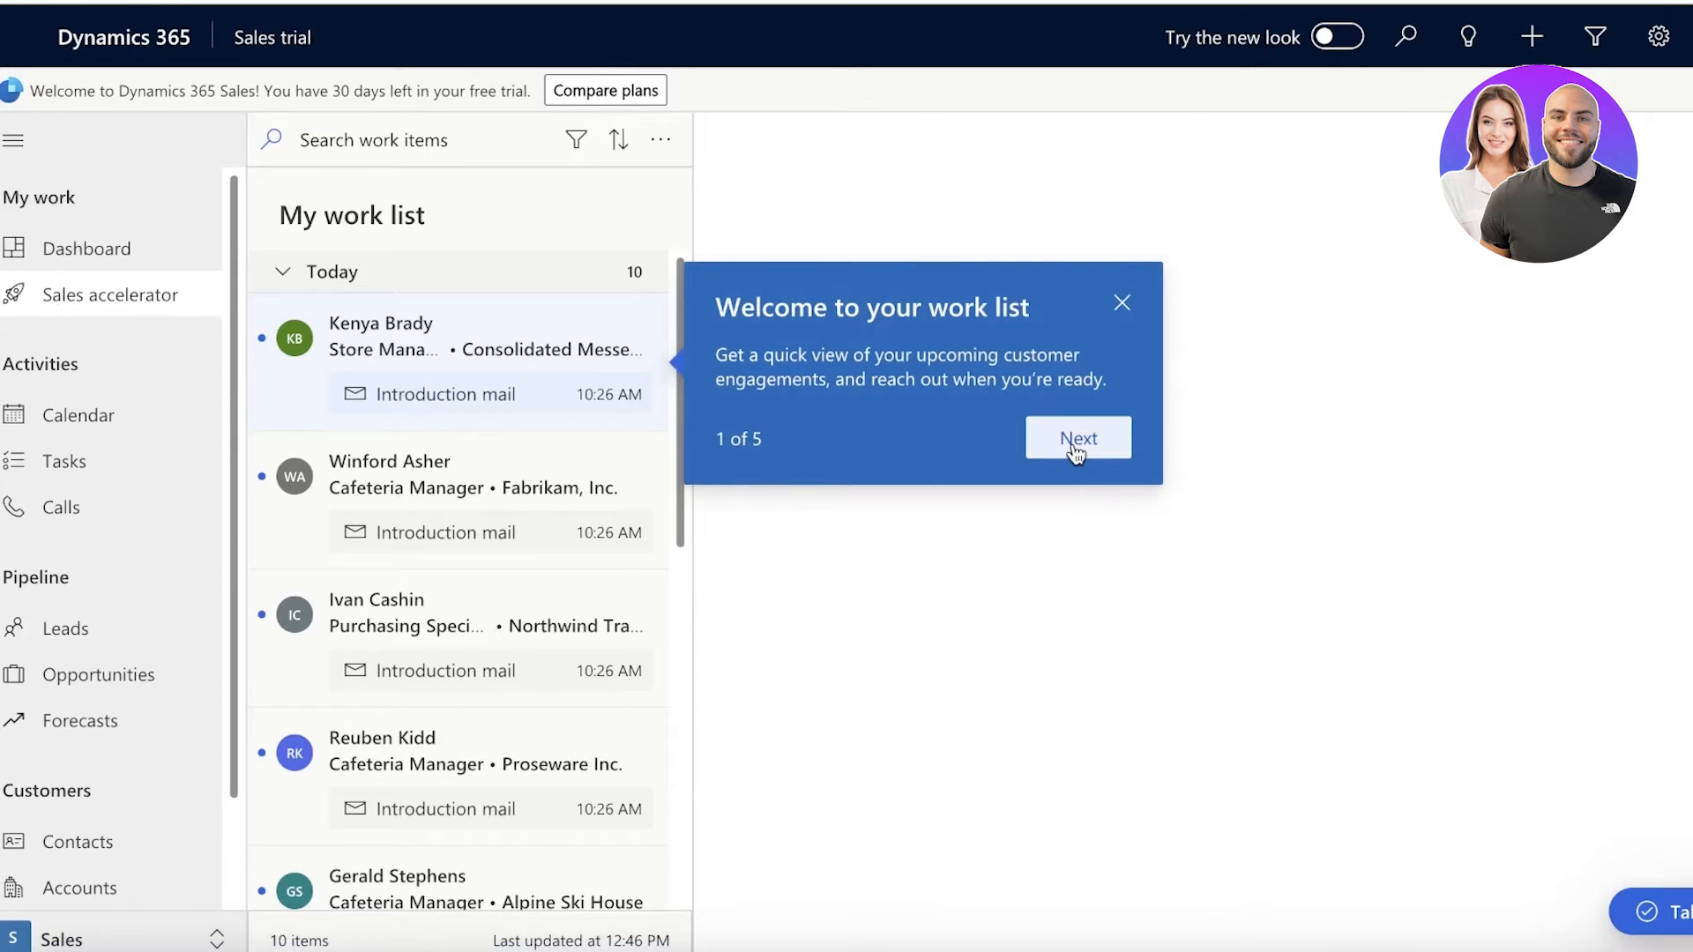
click(1074, 443)
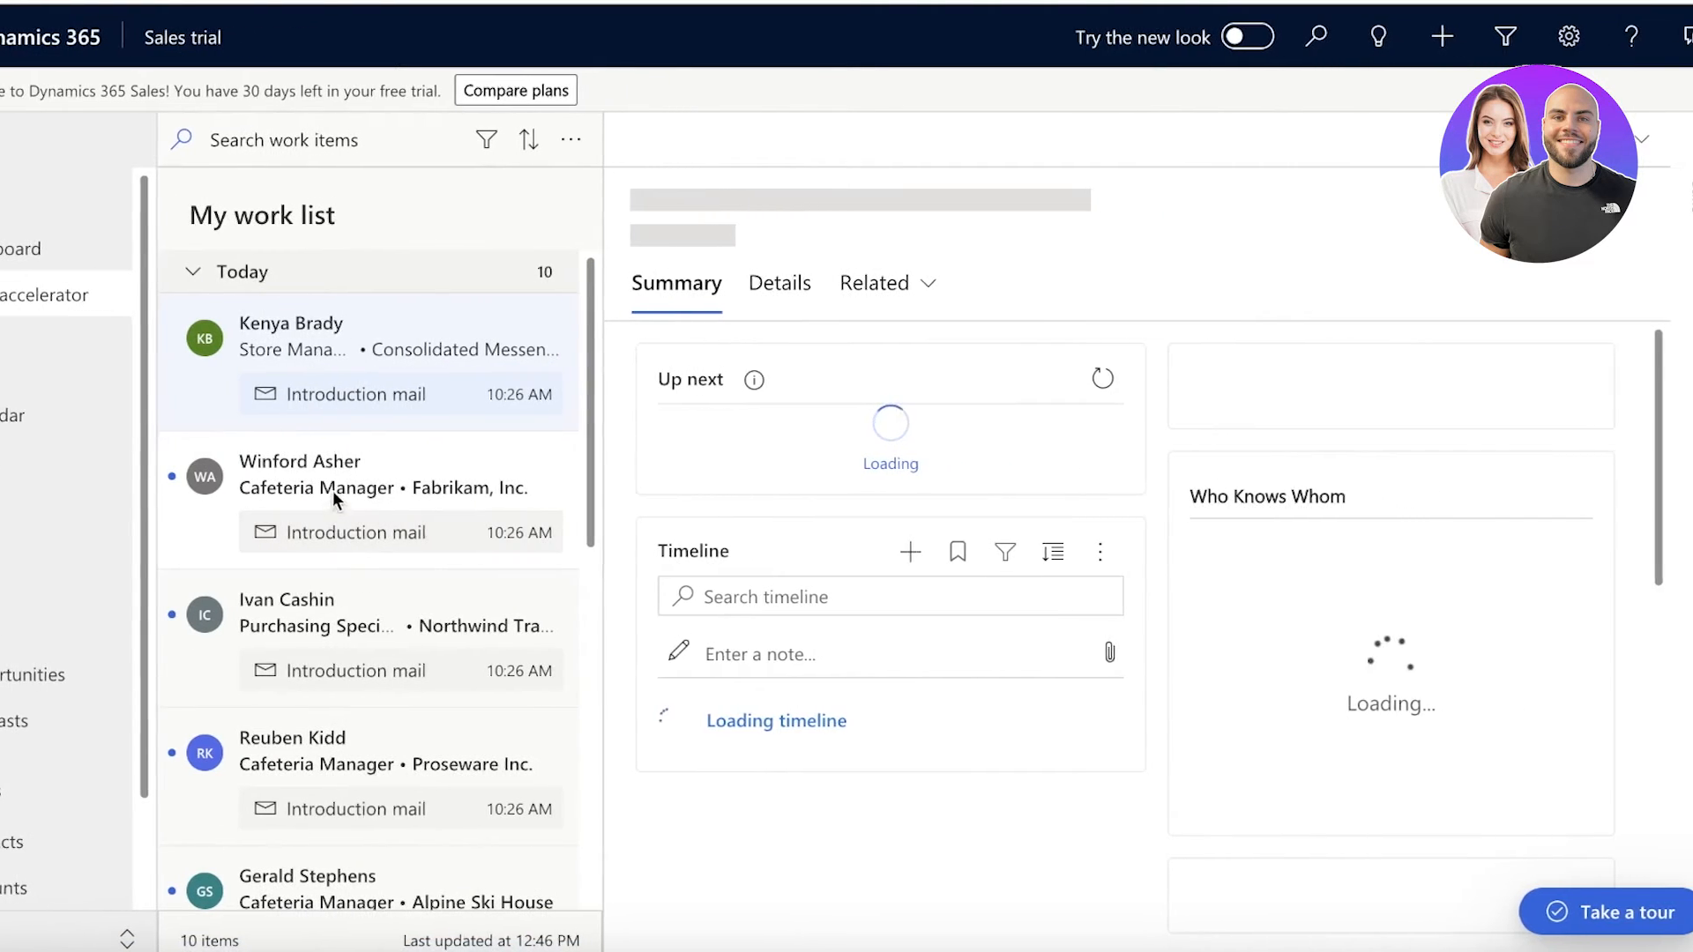
click(352, 463)
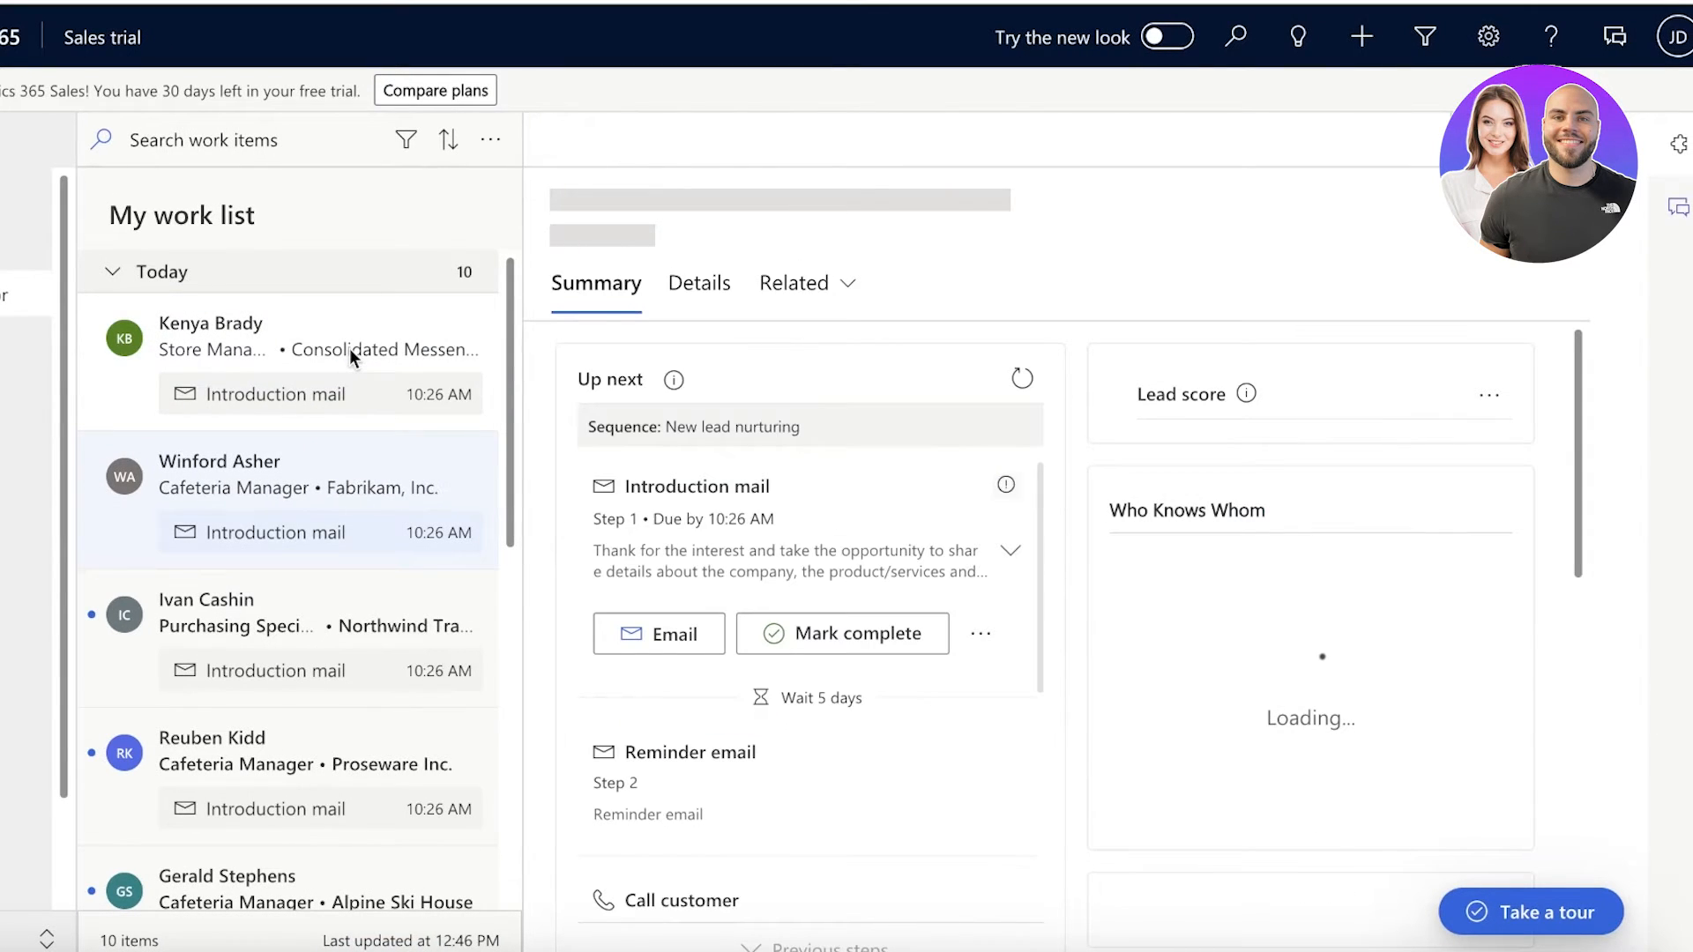
click(349, 347)
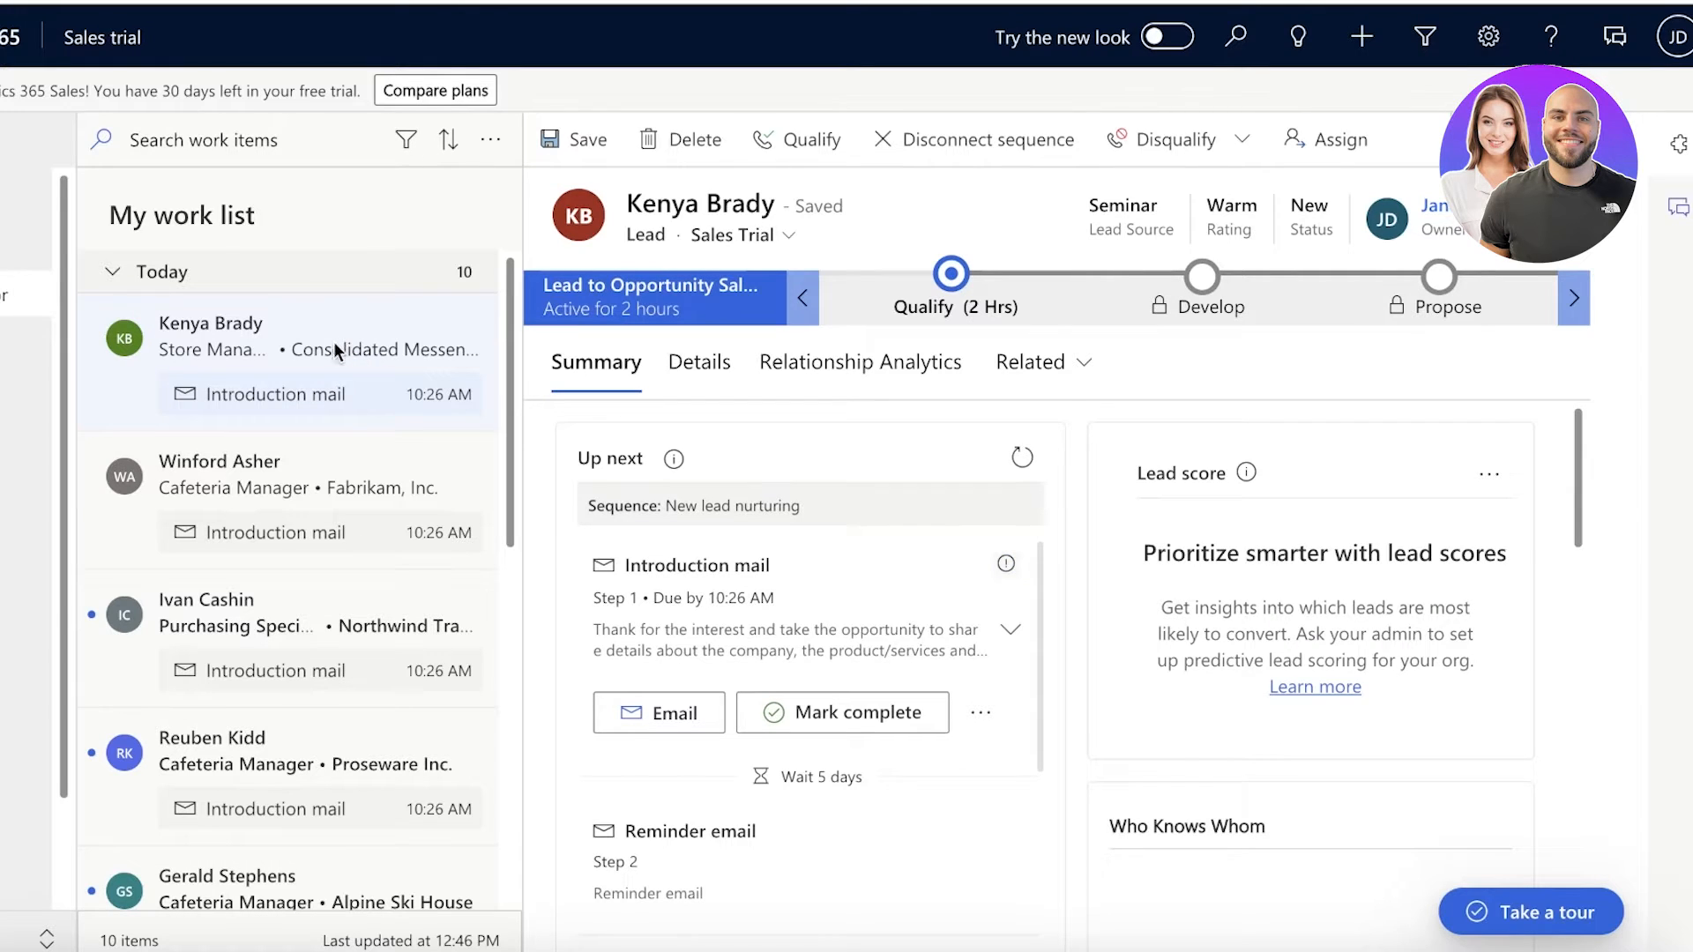
click(294, 506)
click(319, 617)
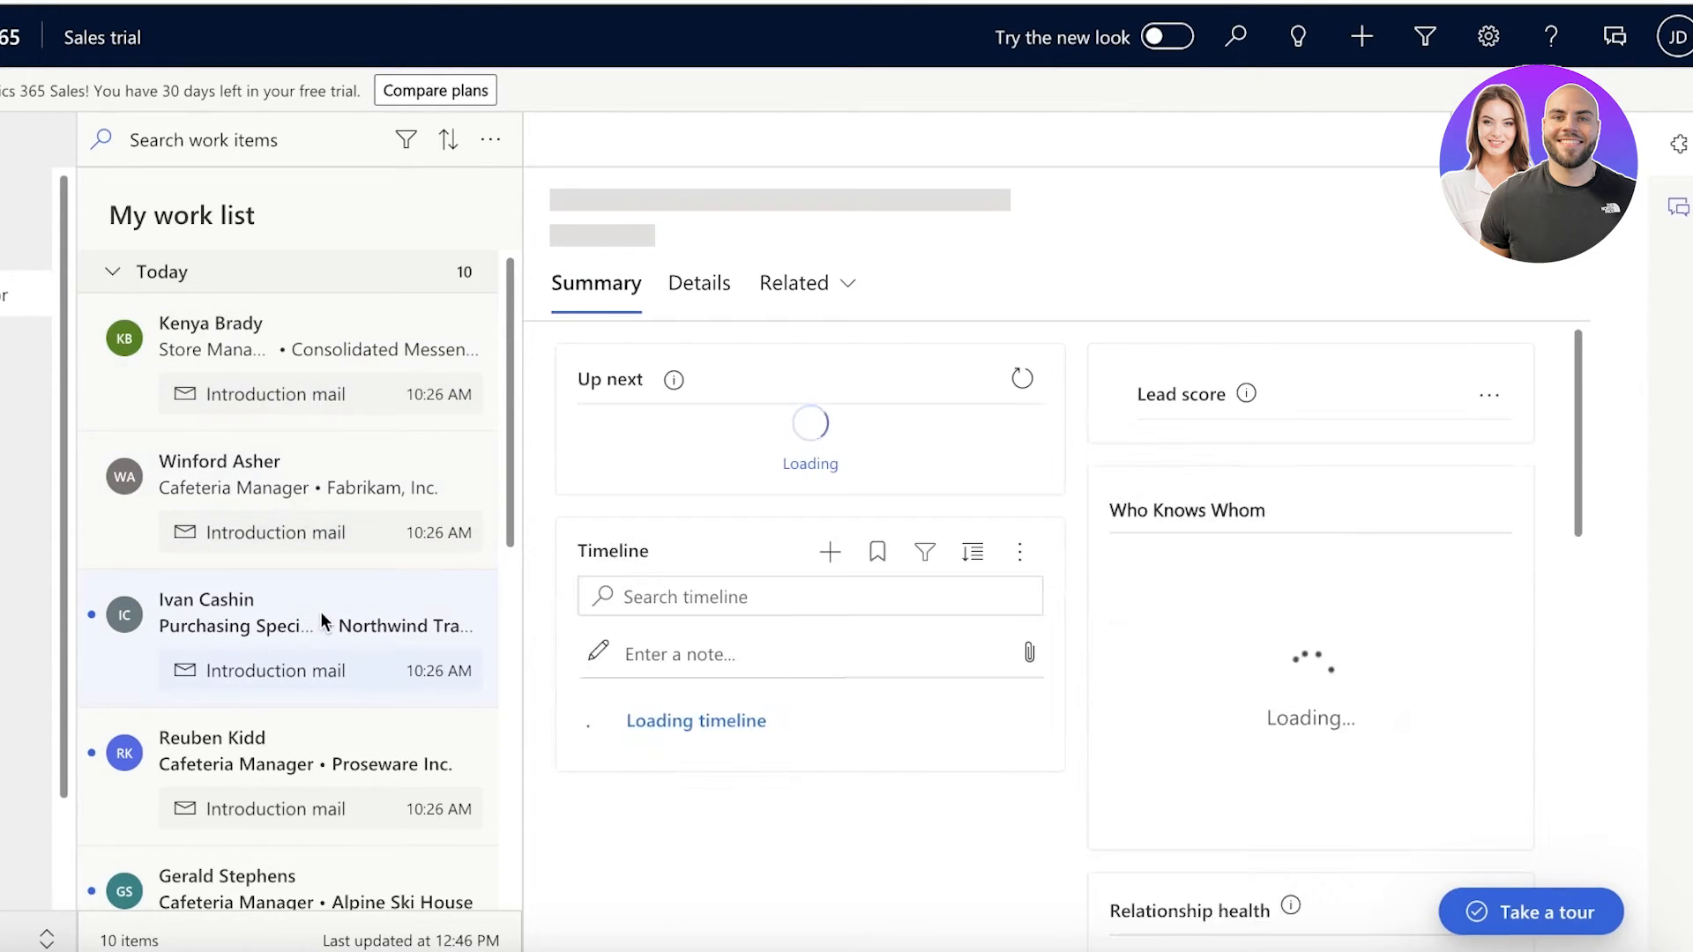
scroll(265, 804, down, 5)
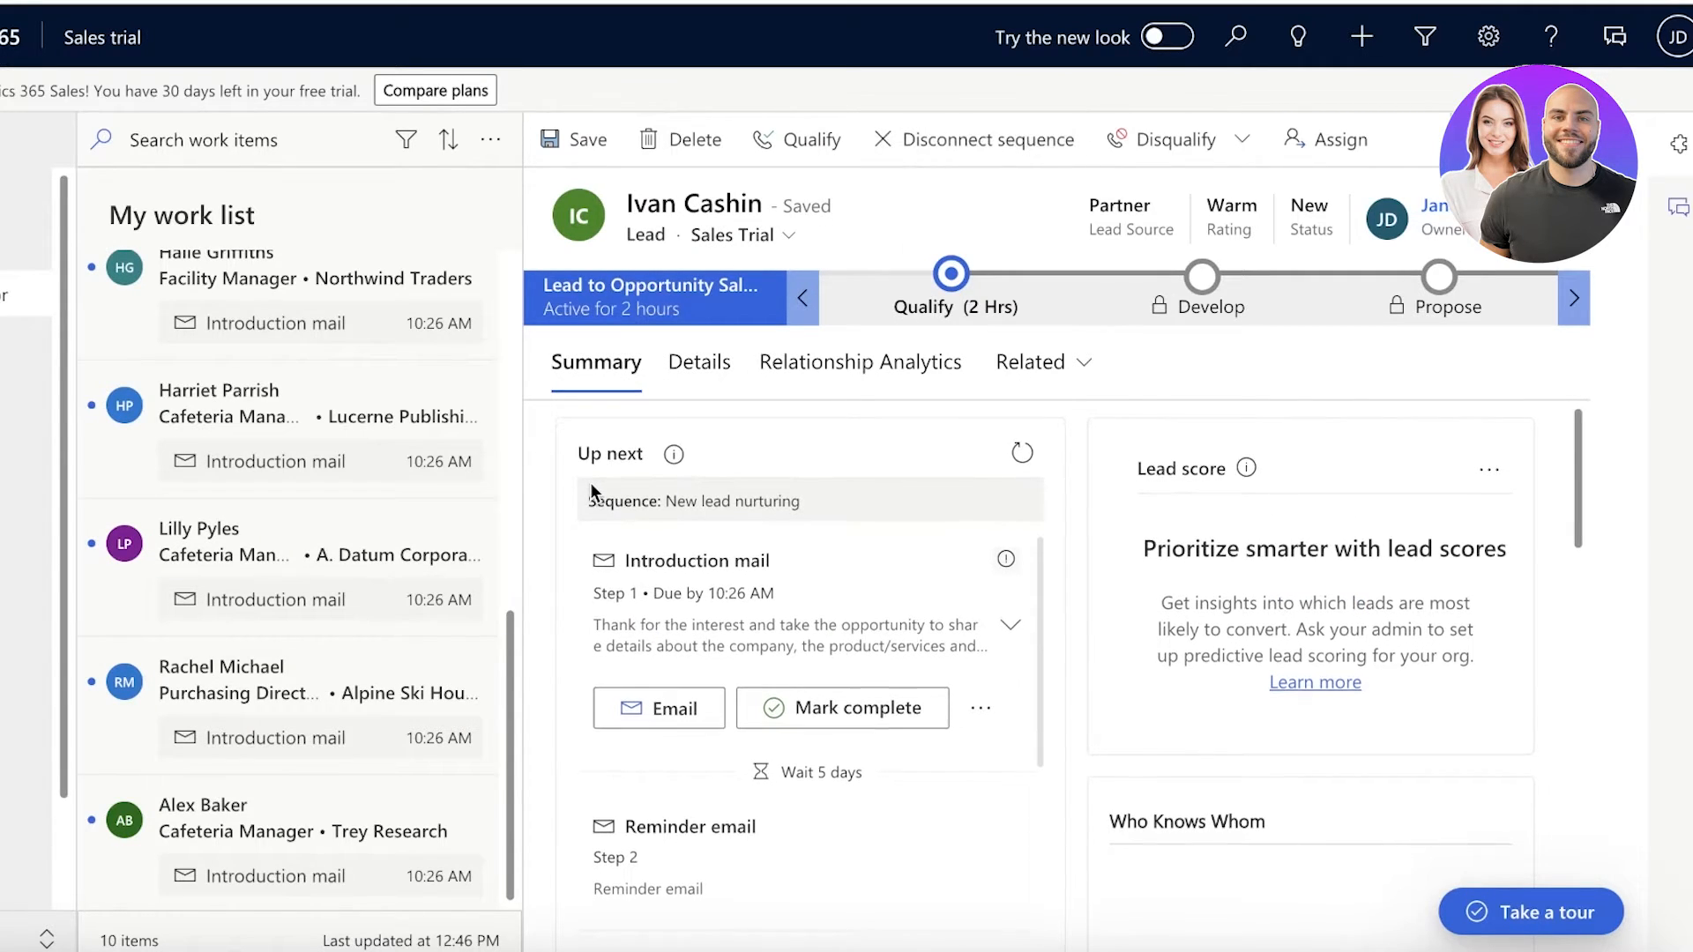
scroll(498, 529, up, 3)
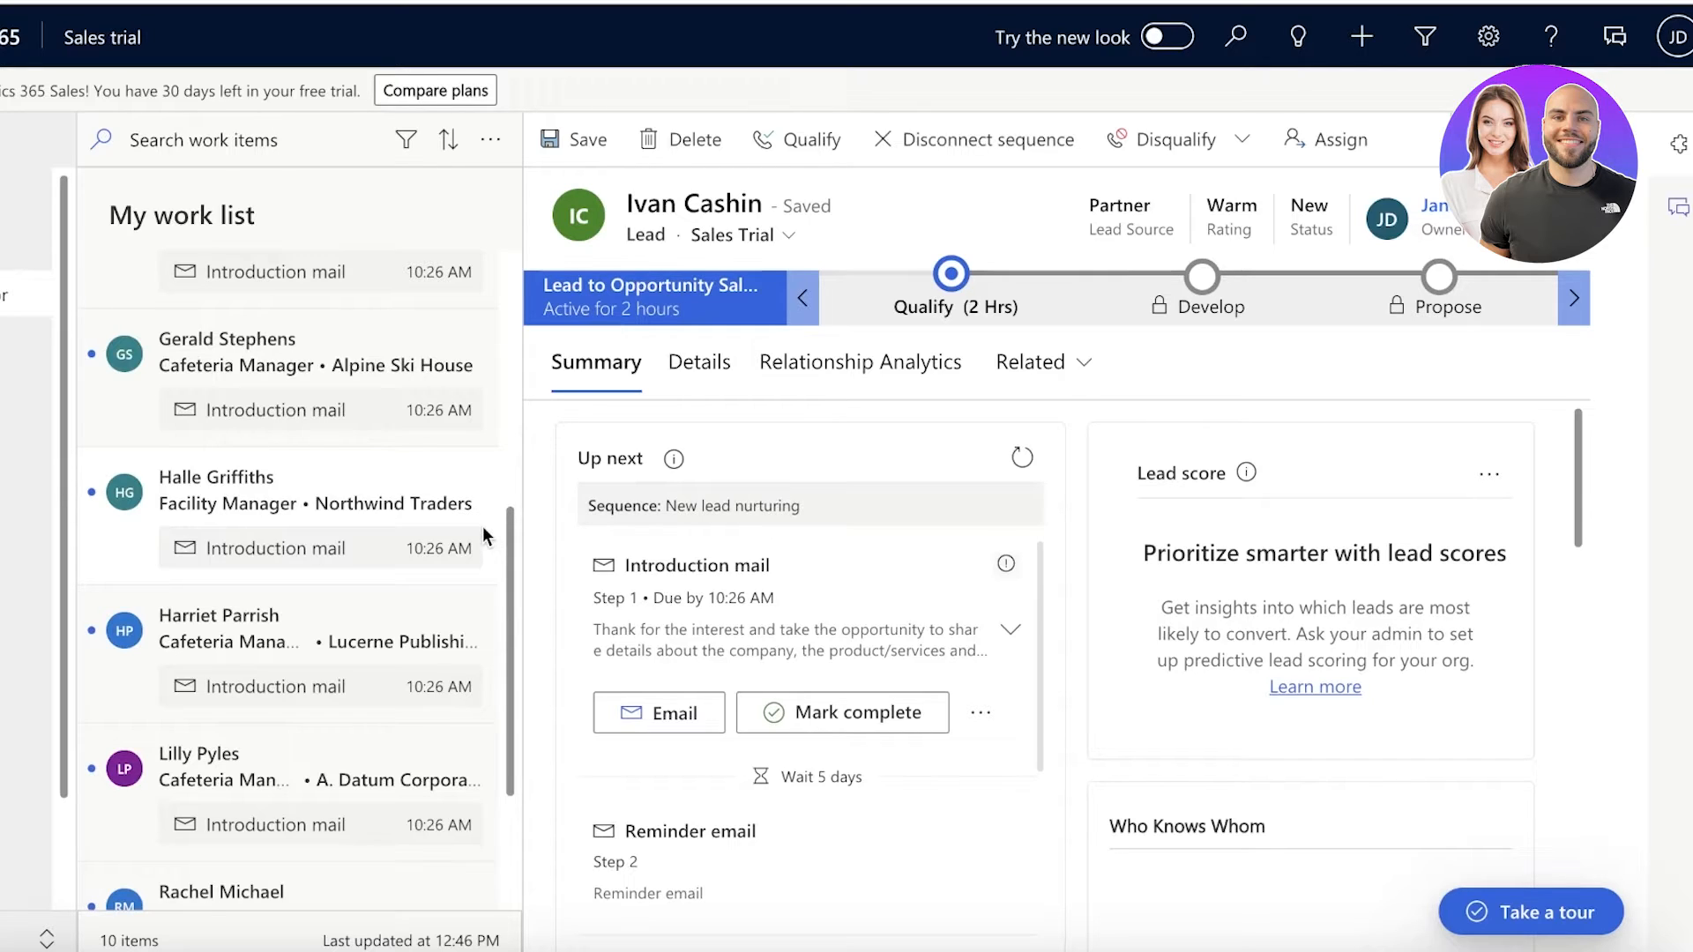
- For the Alpine Ski House lead's Qualify stage, set the estimated budget to 100,000 and mark Identify Decision Maker complete
click(257, 376)
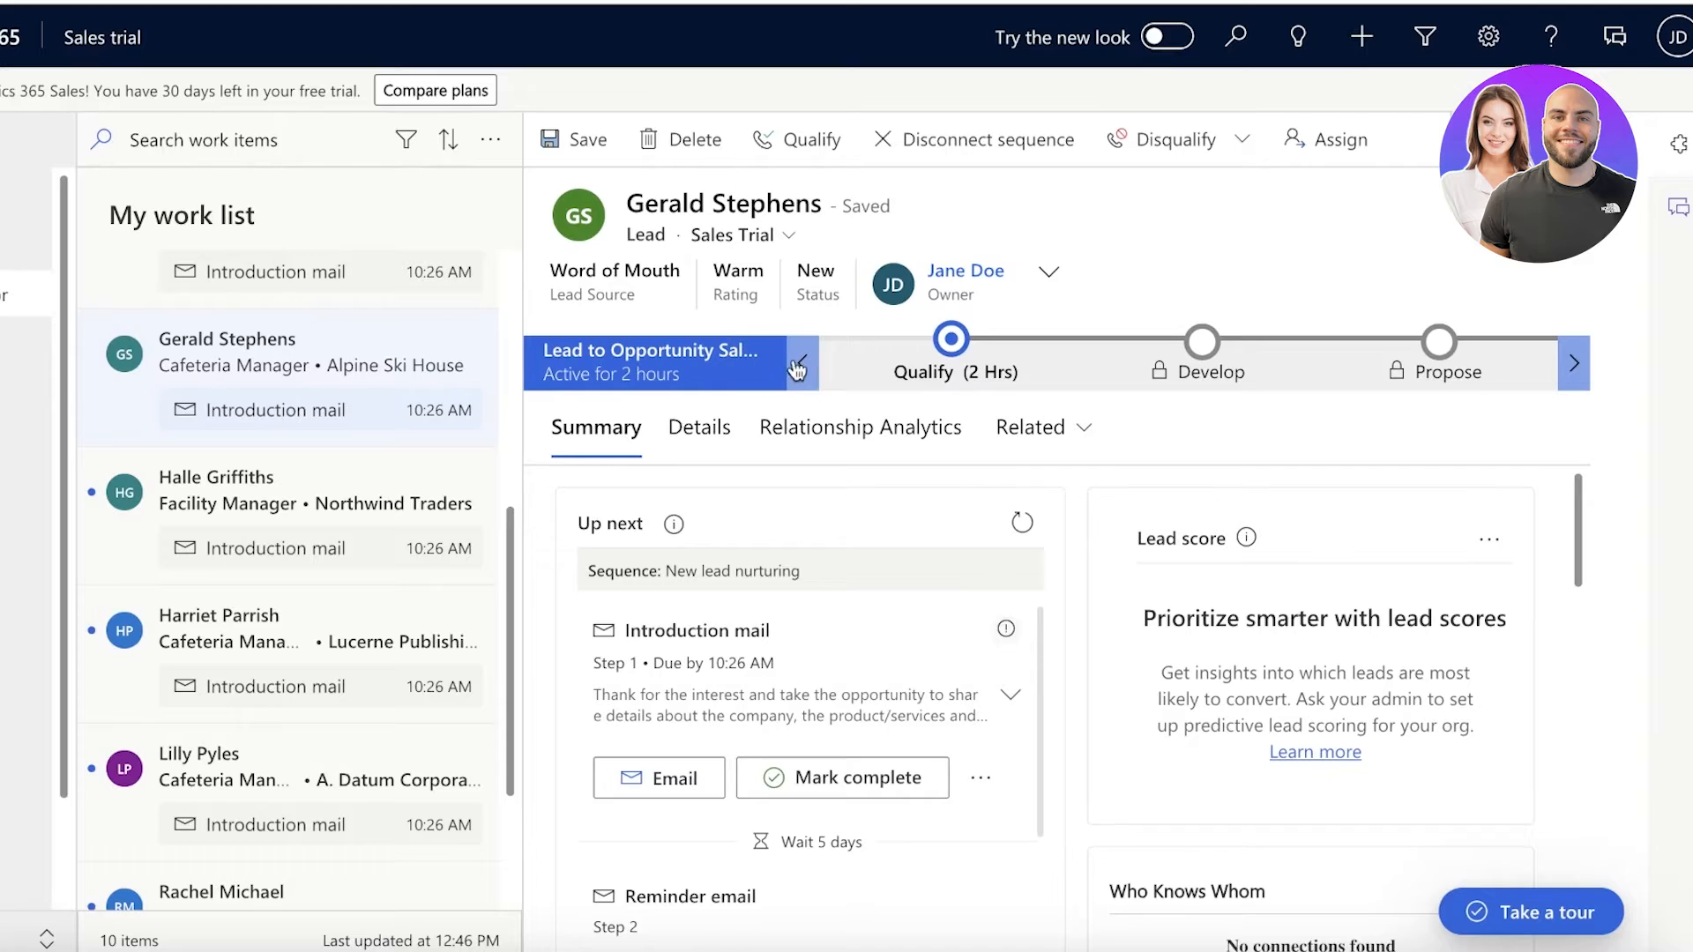
click(944, 371)
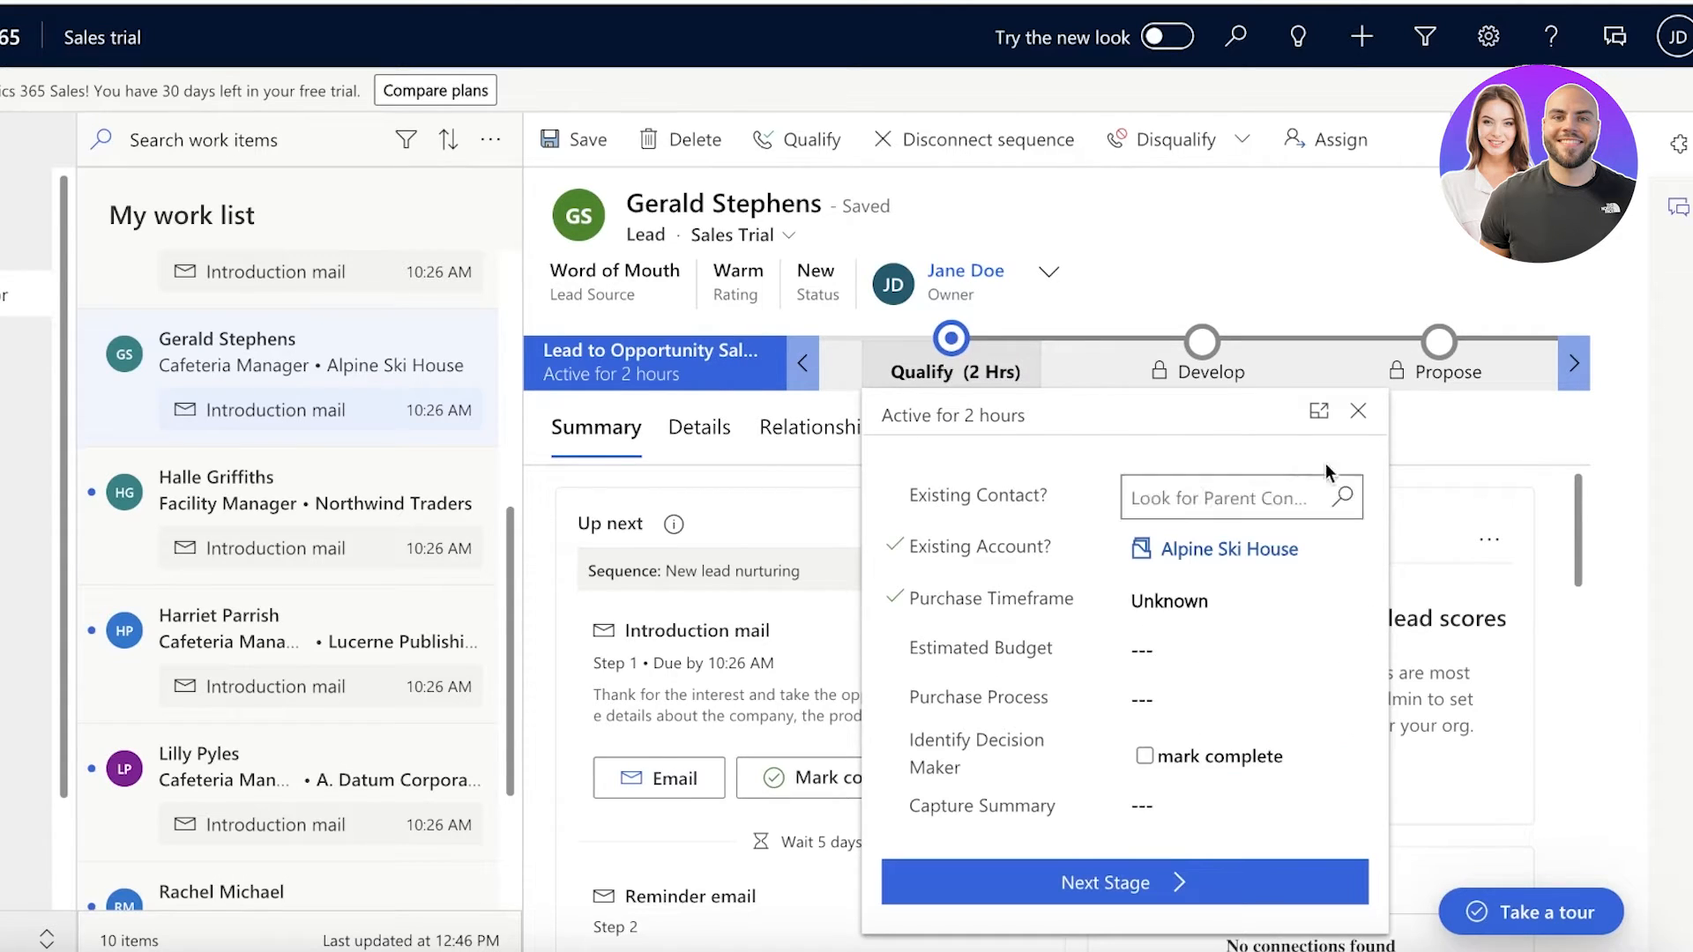
click(1164, 642)
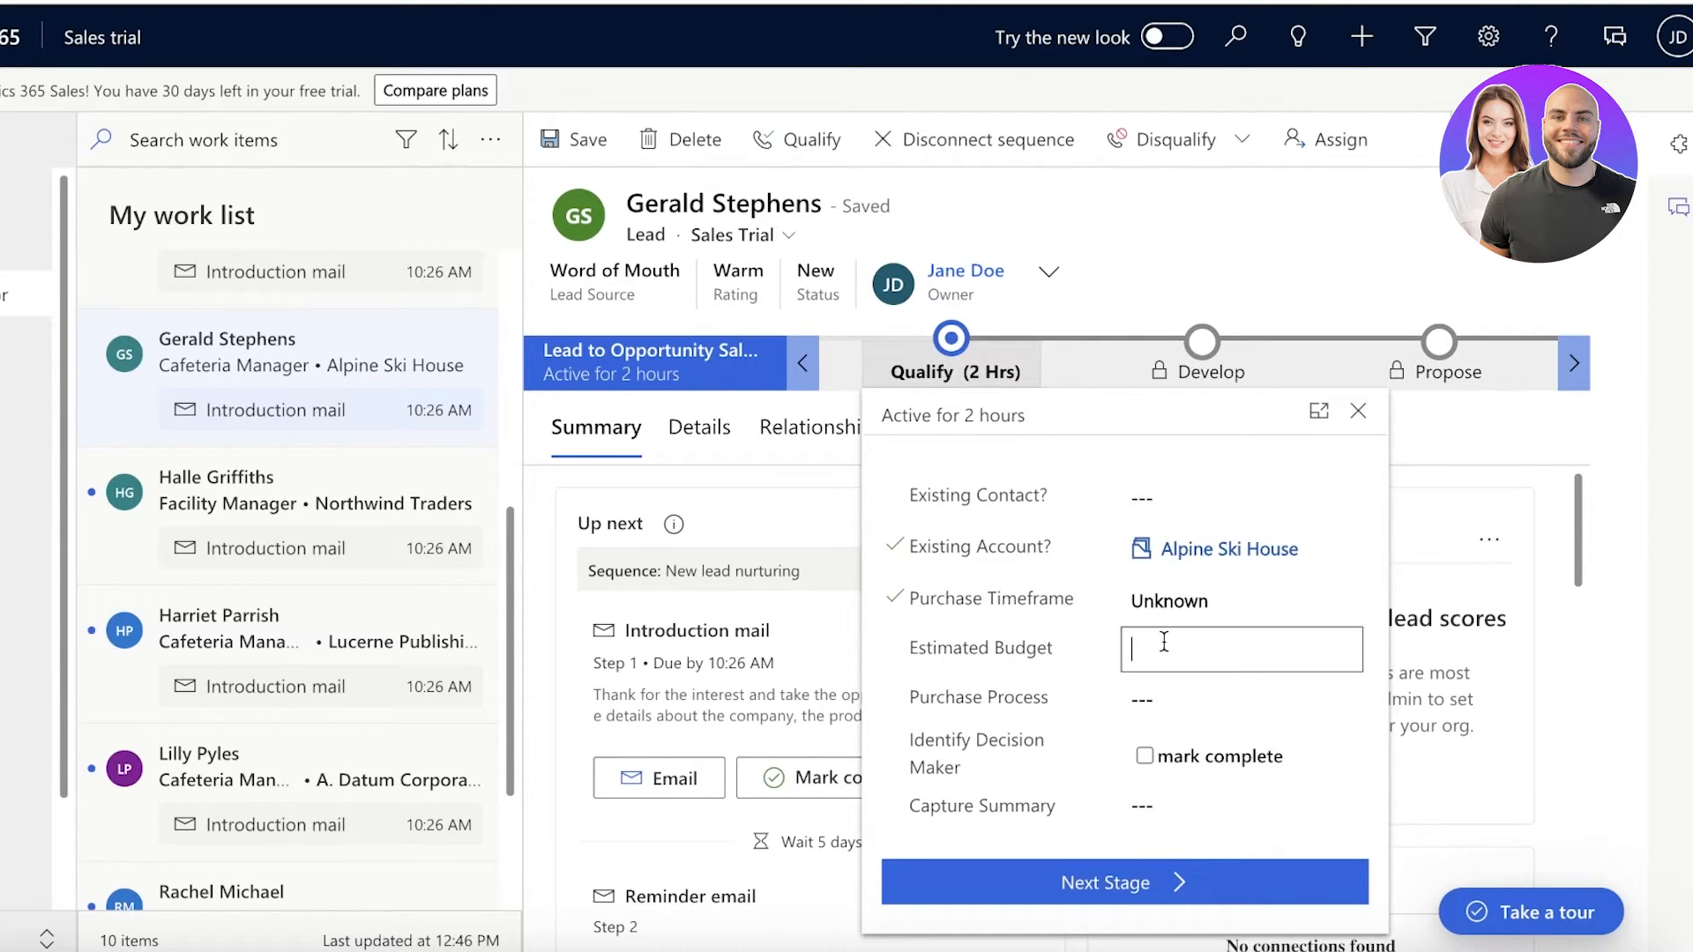
text(100,000)
key(Return)
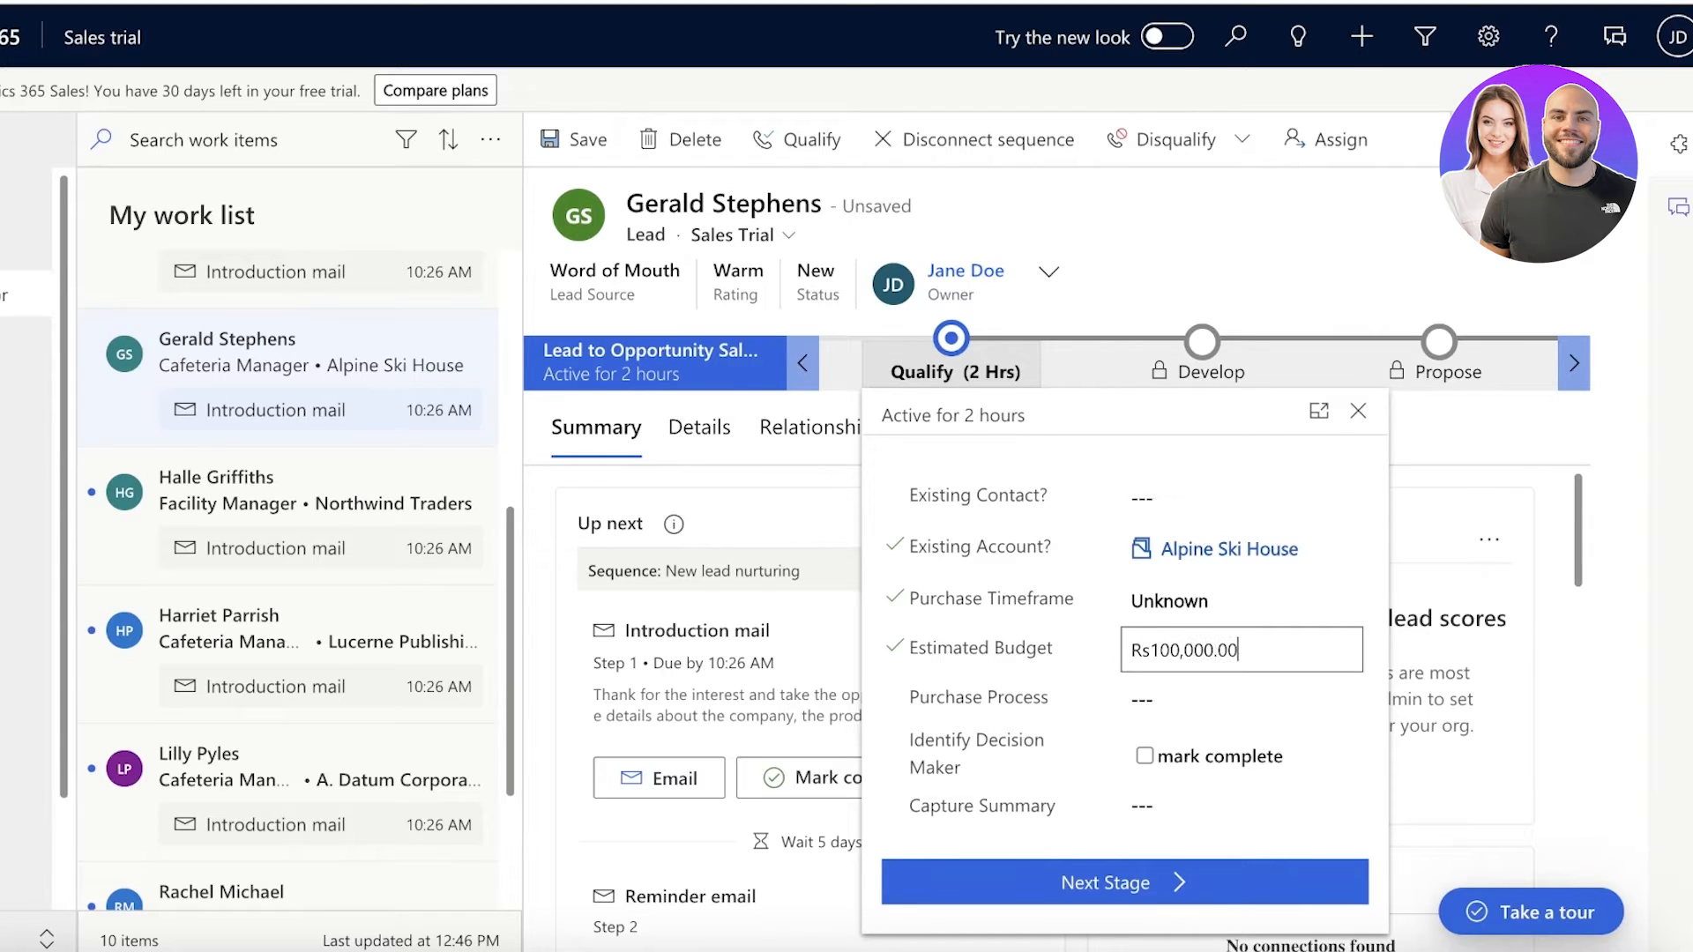
click(1147, 758)
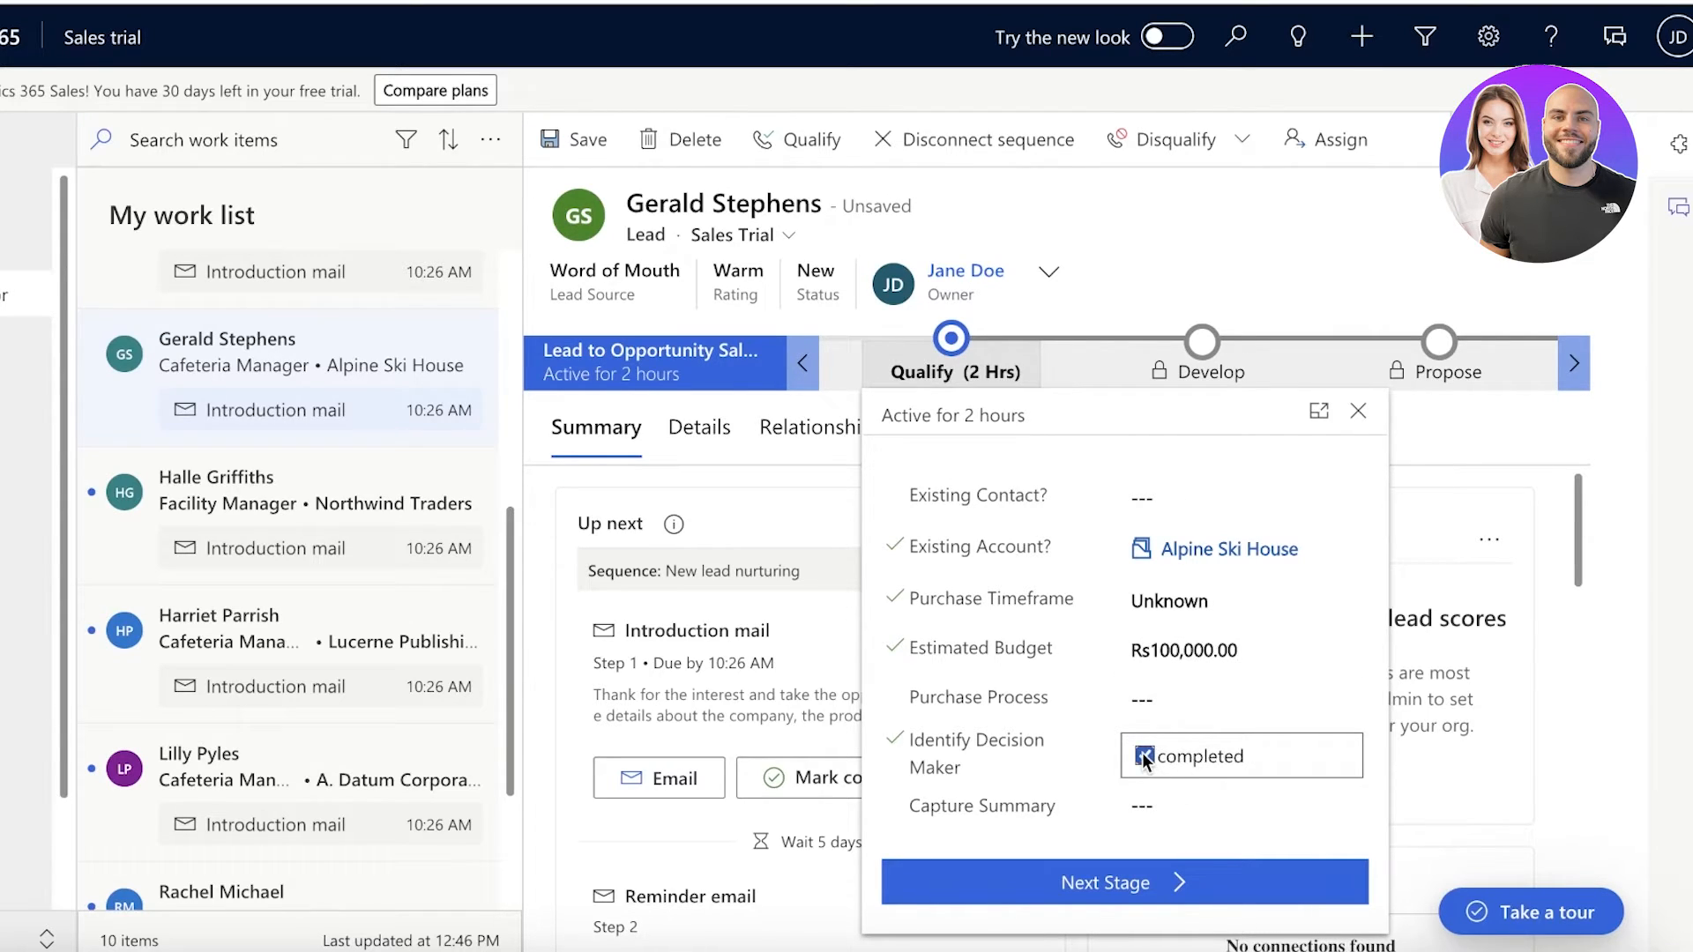
- Advance the Alpine Ski House lead to the next stage by creating and saving a new opportunity with its prefilled details
click(1050, 893)
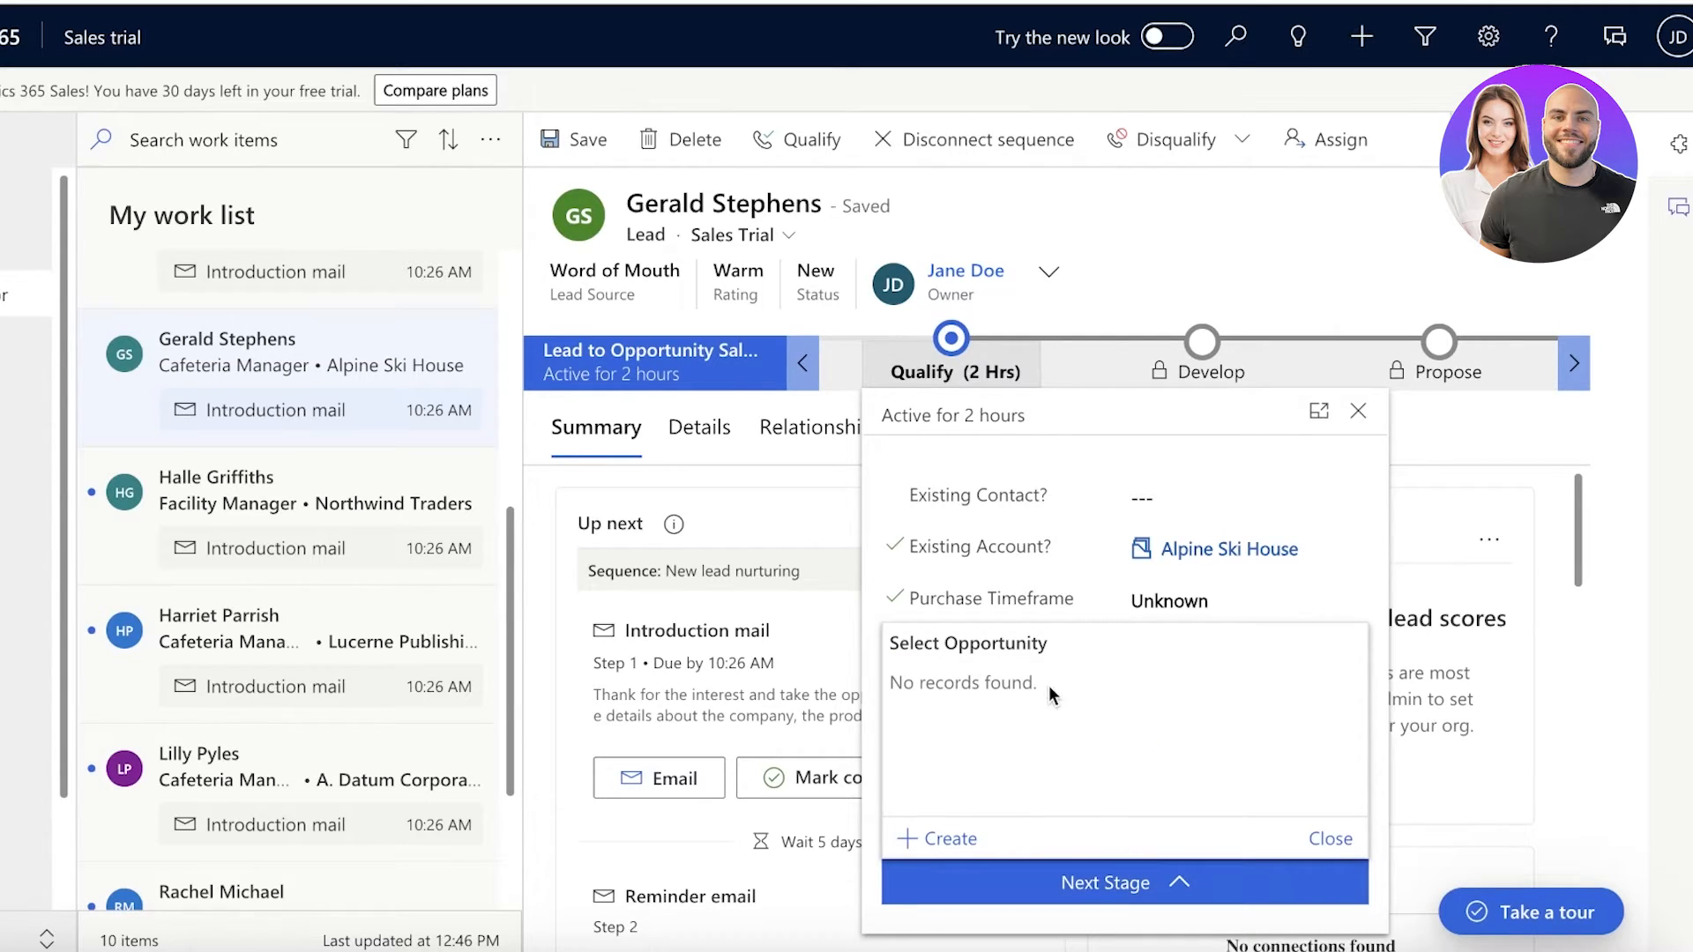
click(951, 836)
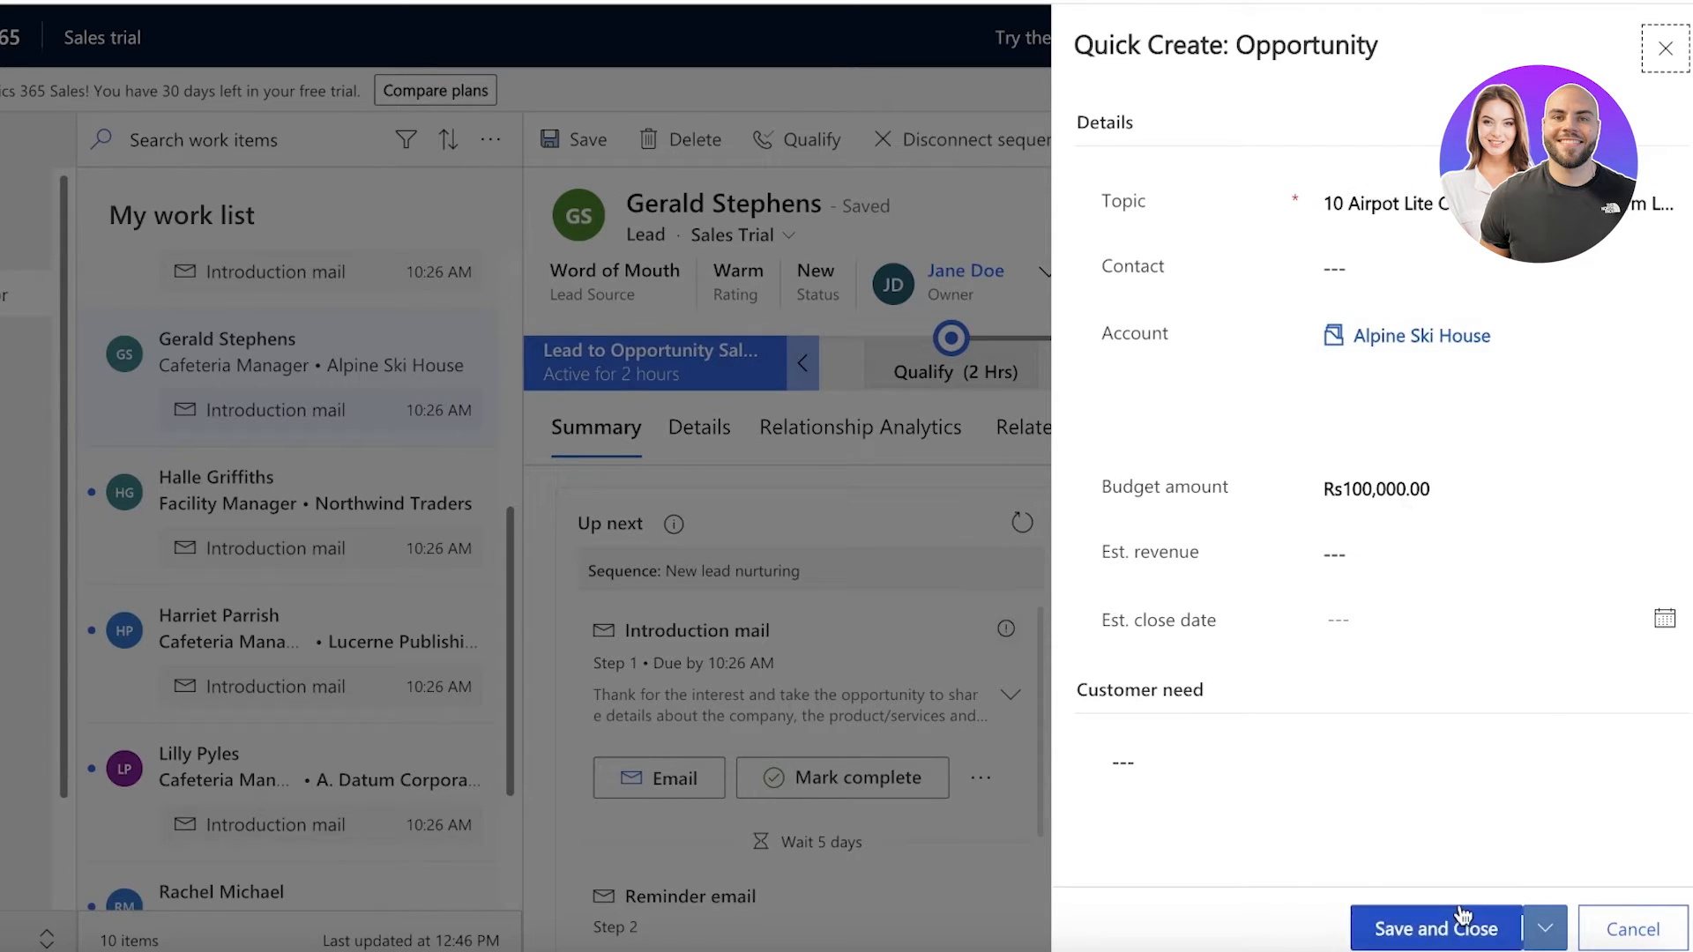
click(1459, 921)
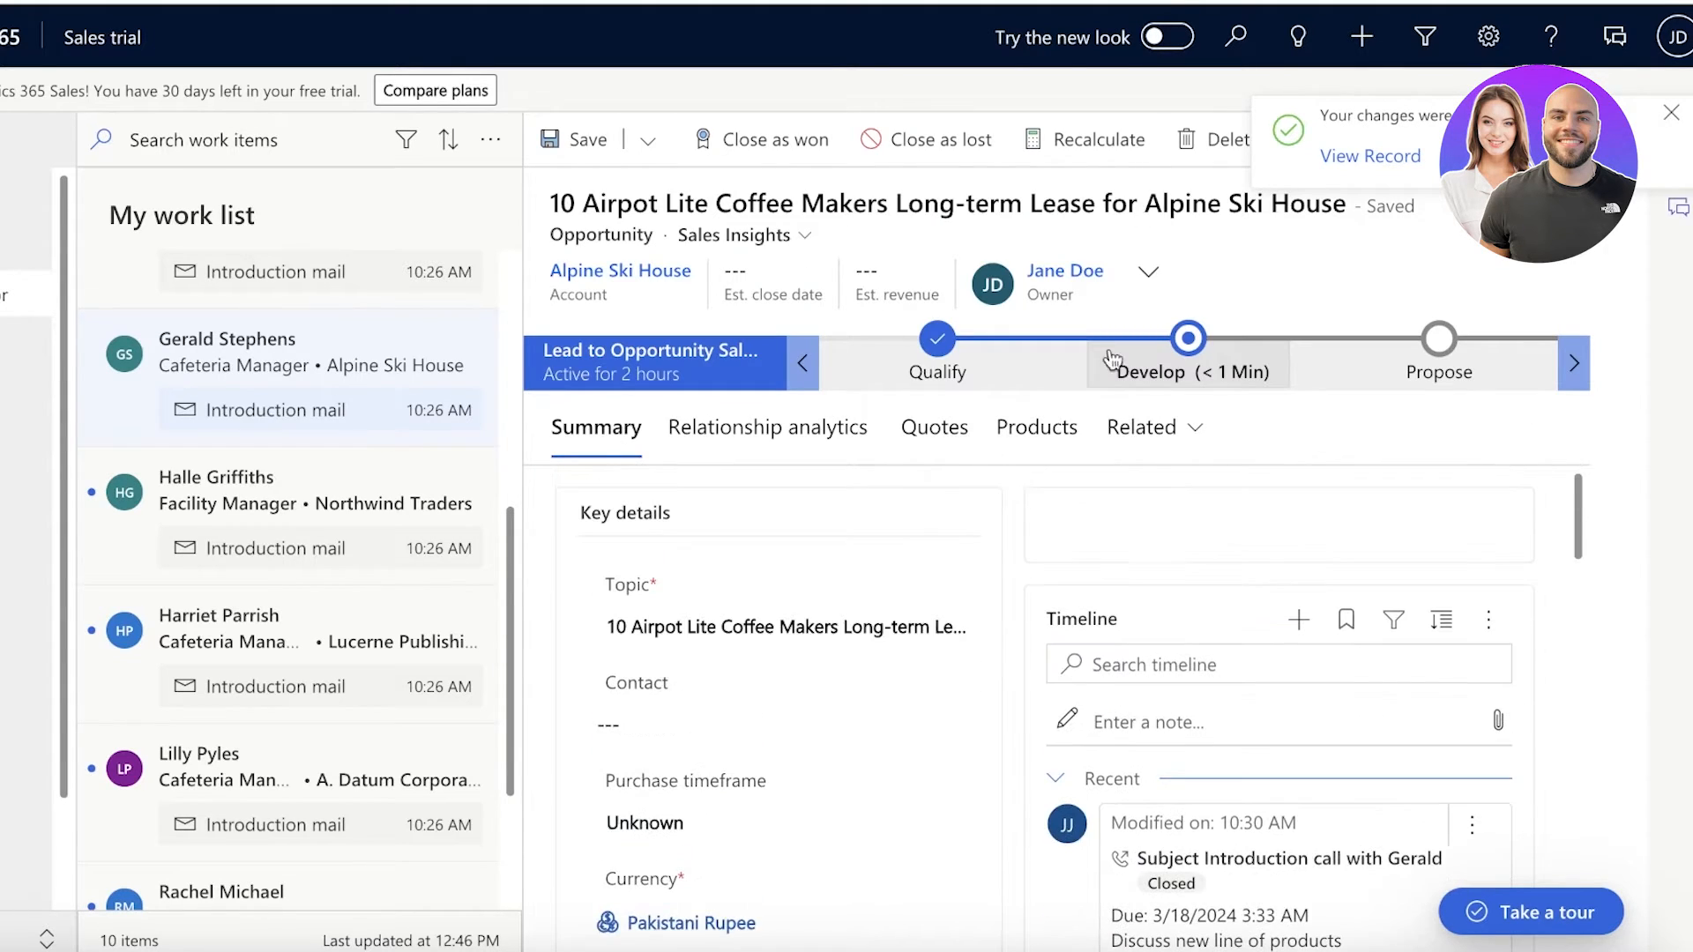
- In the new opportunity's Develop stage, enter the customer need "Coffee Makers for their hotel rooms"
click(1189, 335)
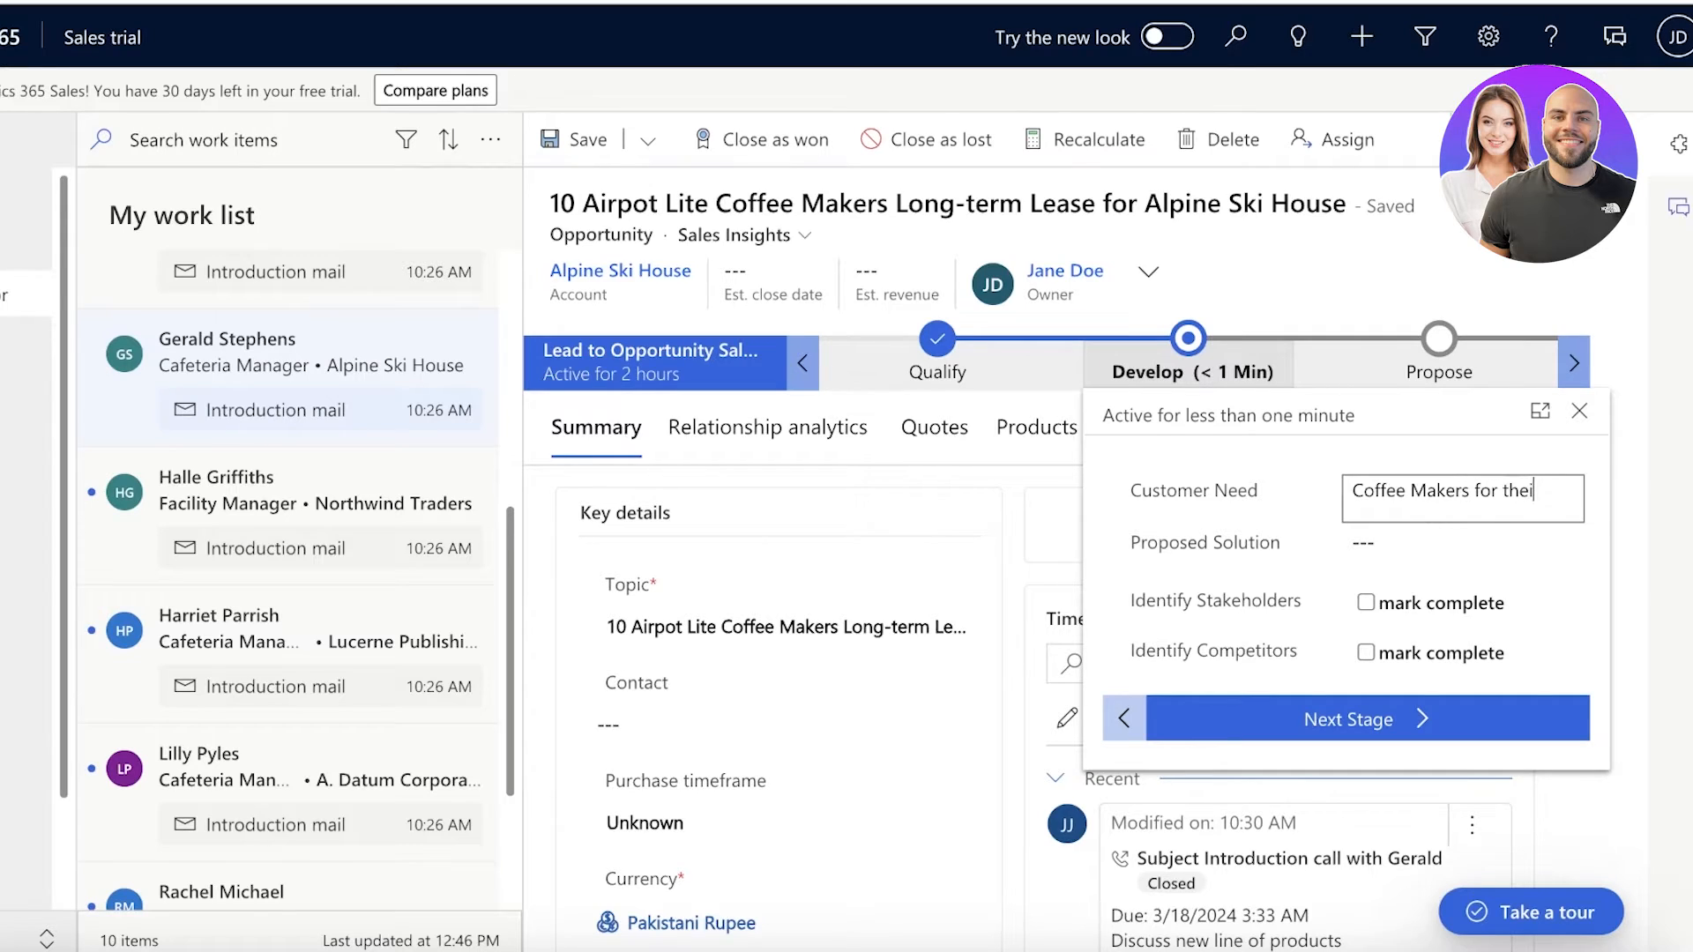
text(tel rooms)
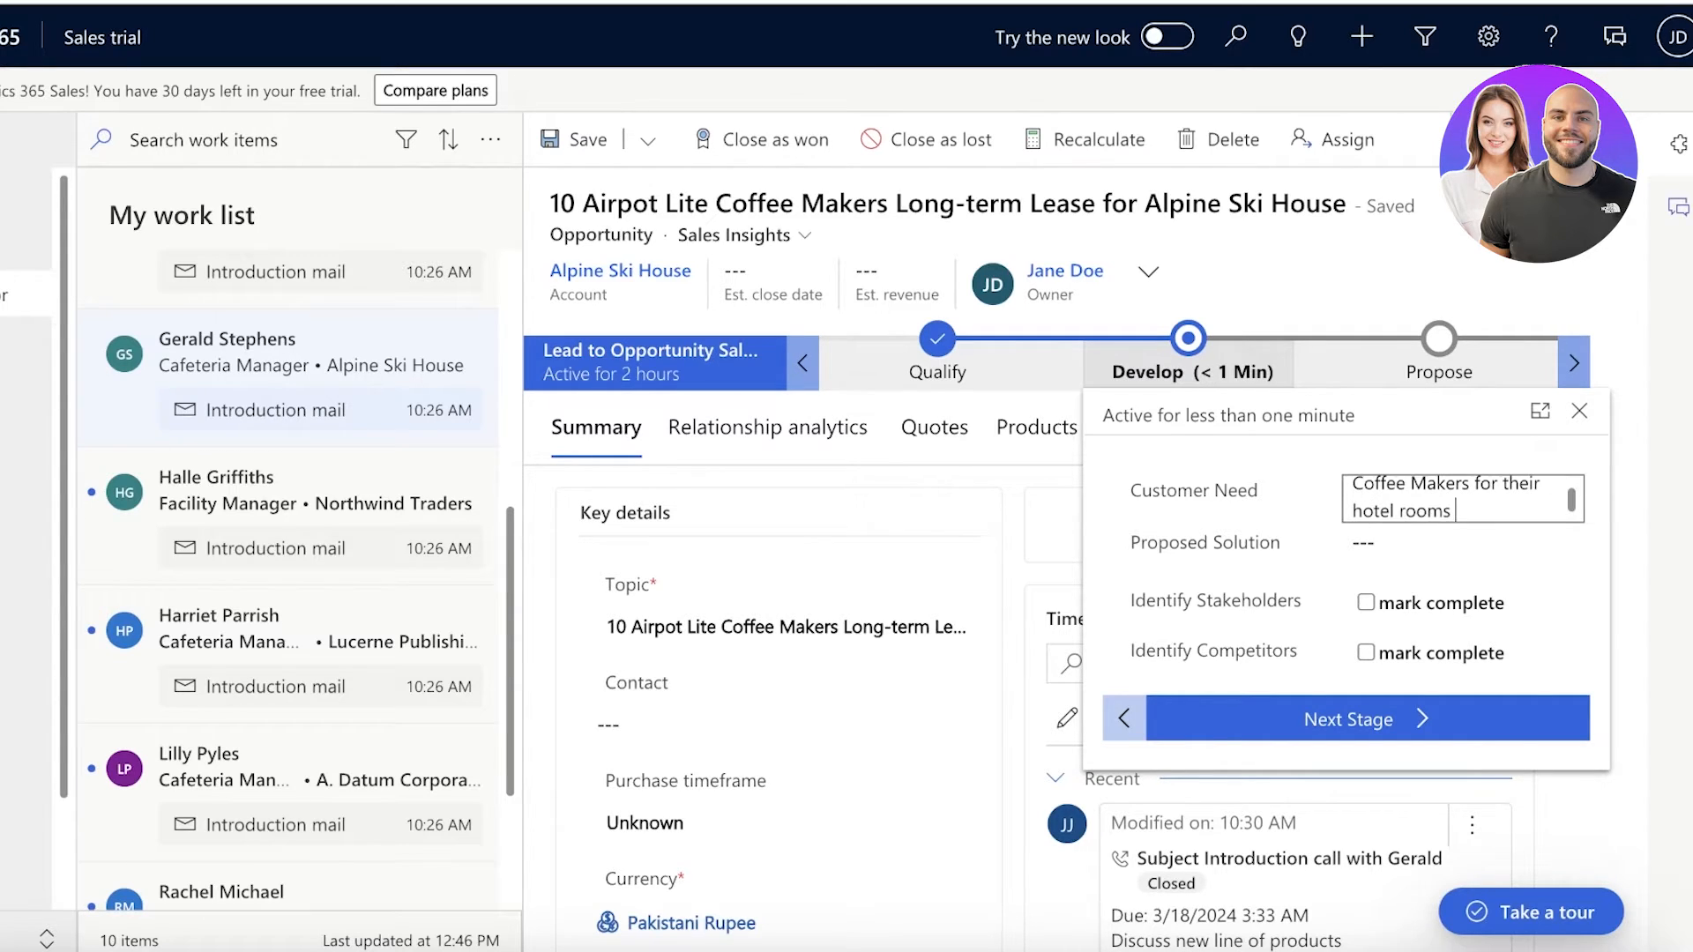
- Enter the proposed solution "we provide coffee makers with our own branding and mugs to serve hav" for the Develop stage
click(1444, 535)
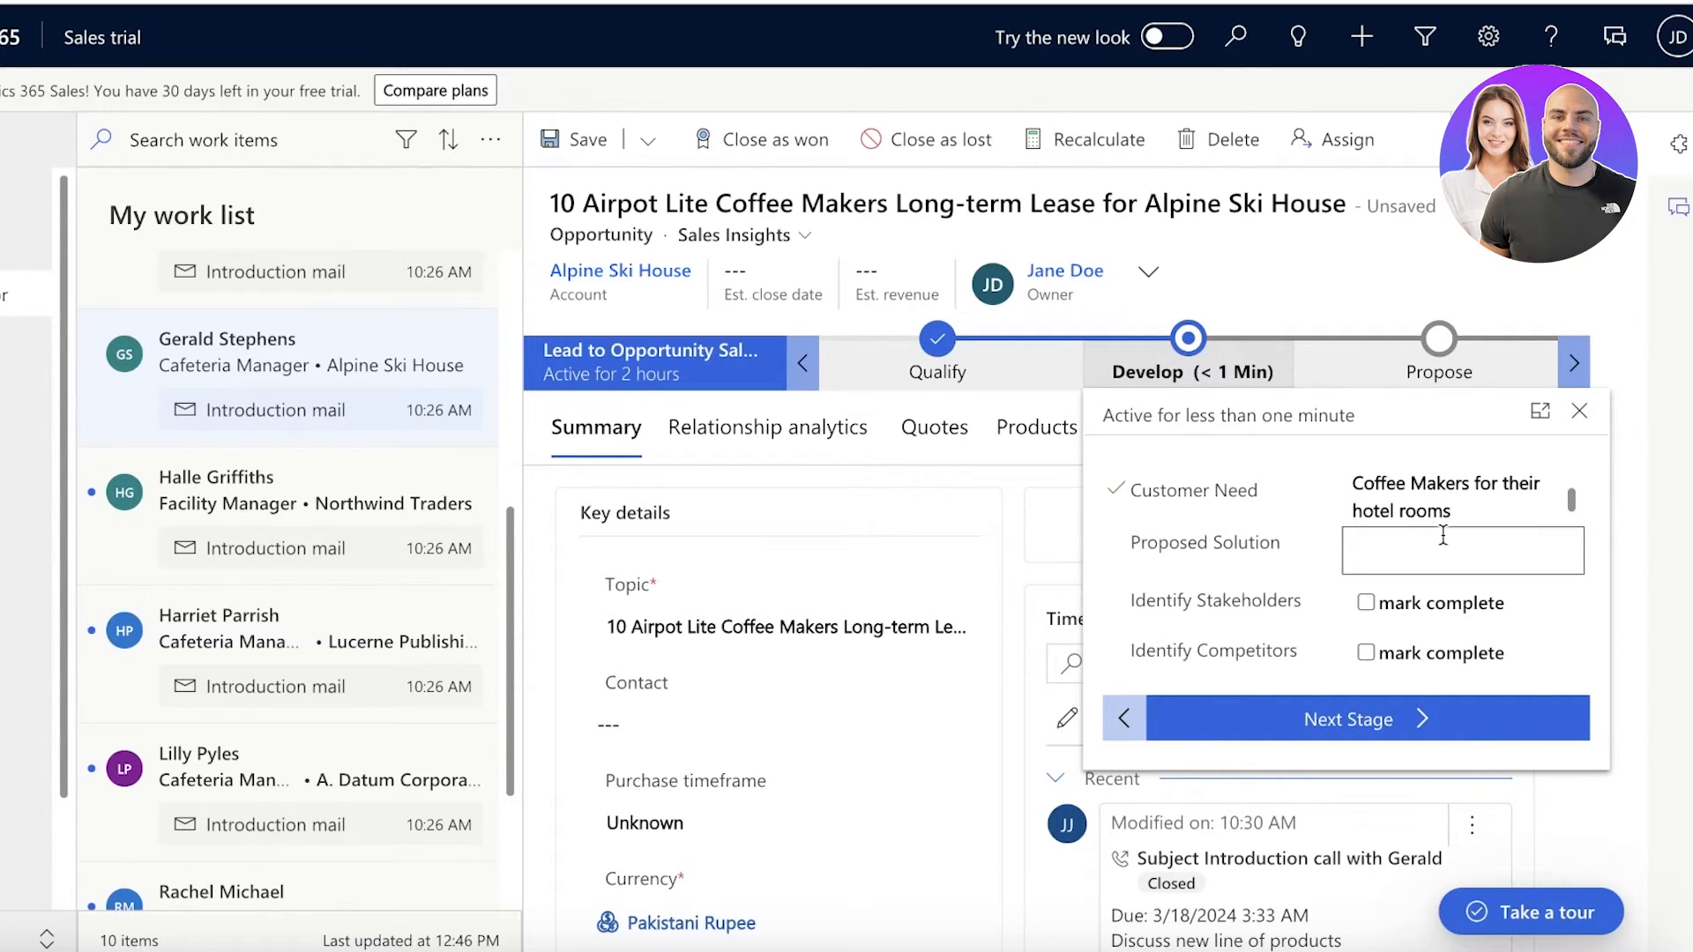
text(we provide coffee makers with our own b)
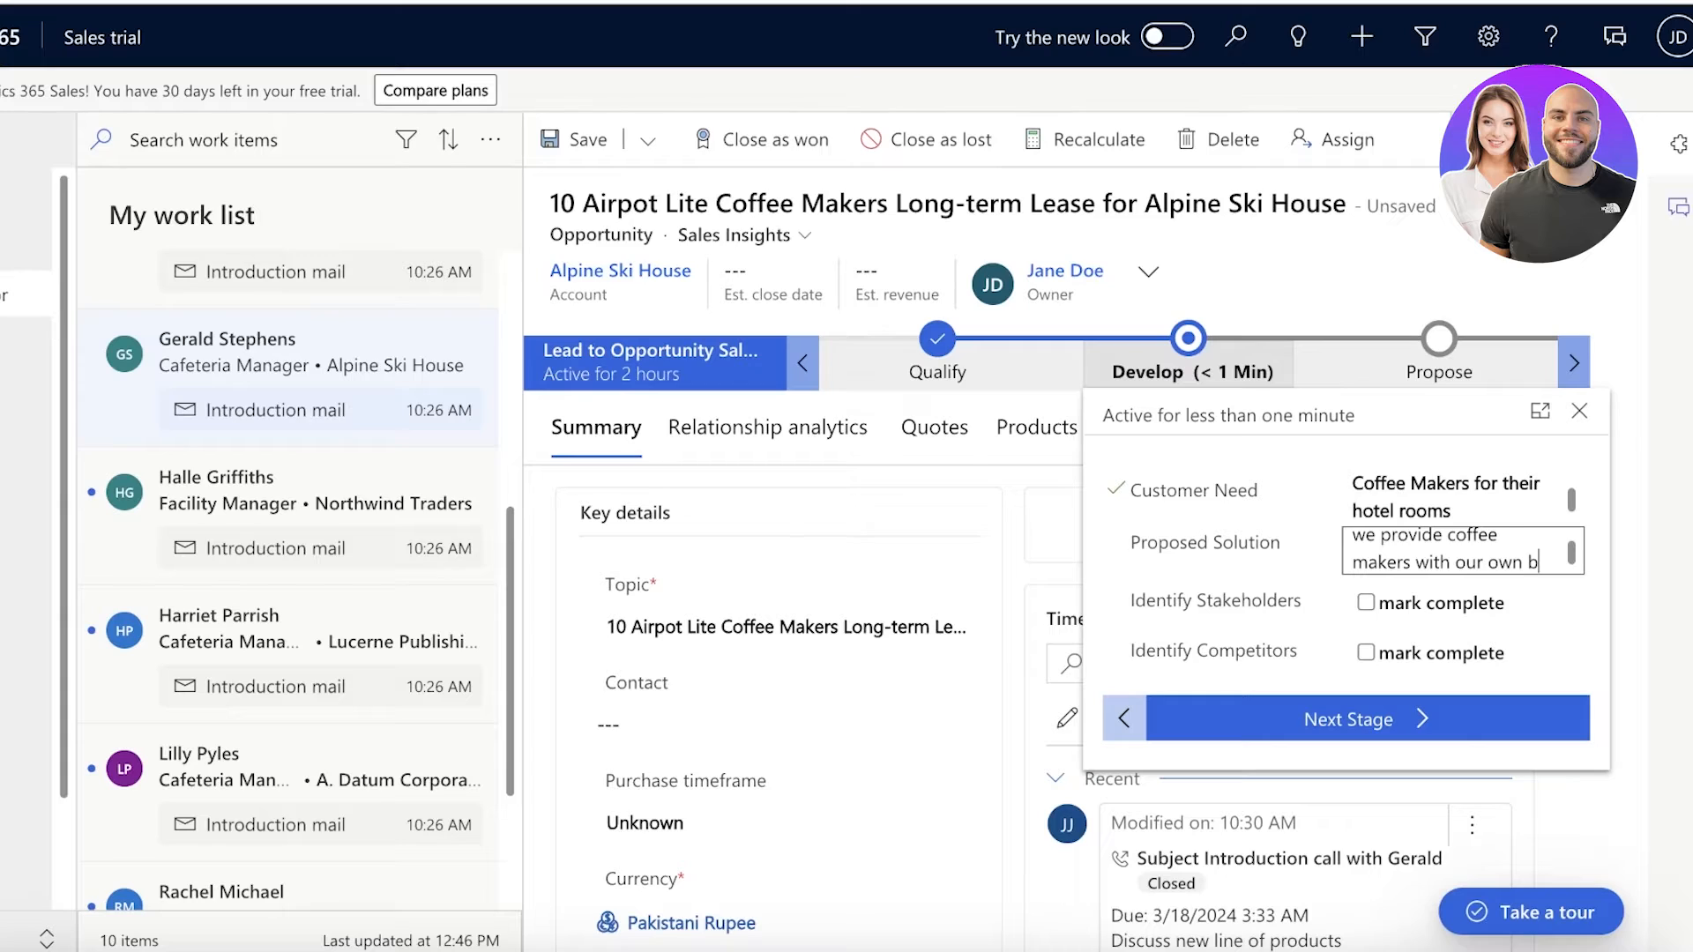
text(randing and)
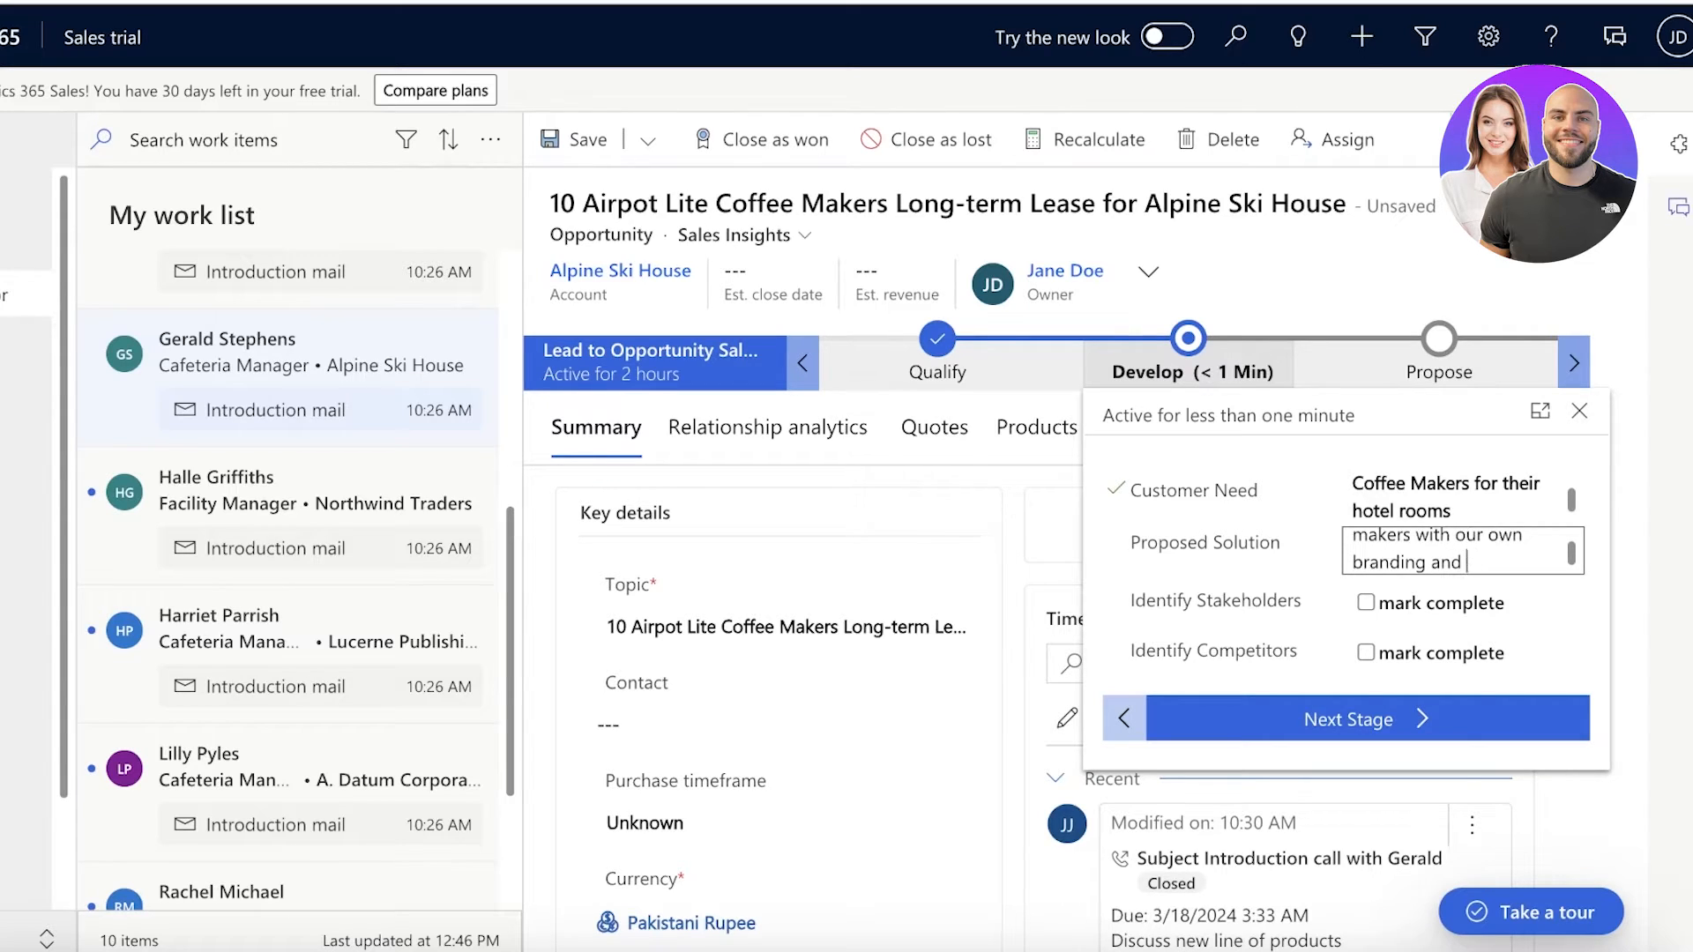
text( mugs to serve have )
text(ou)
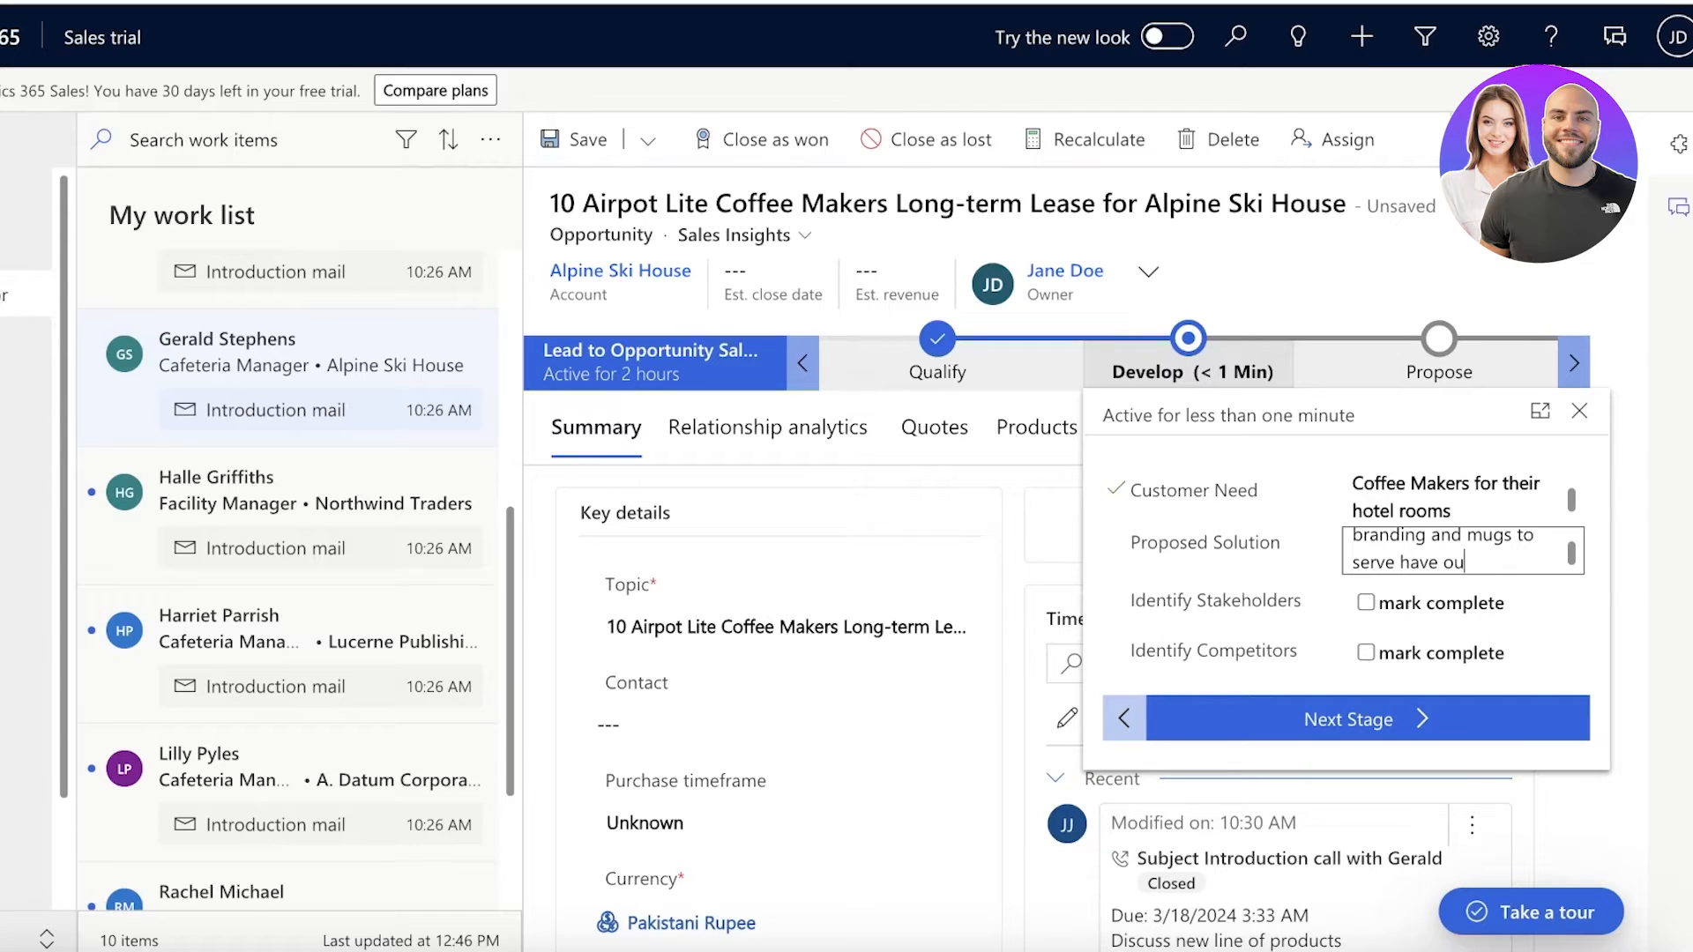
key(BackSpace)
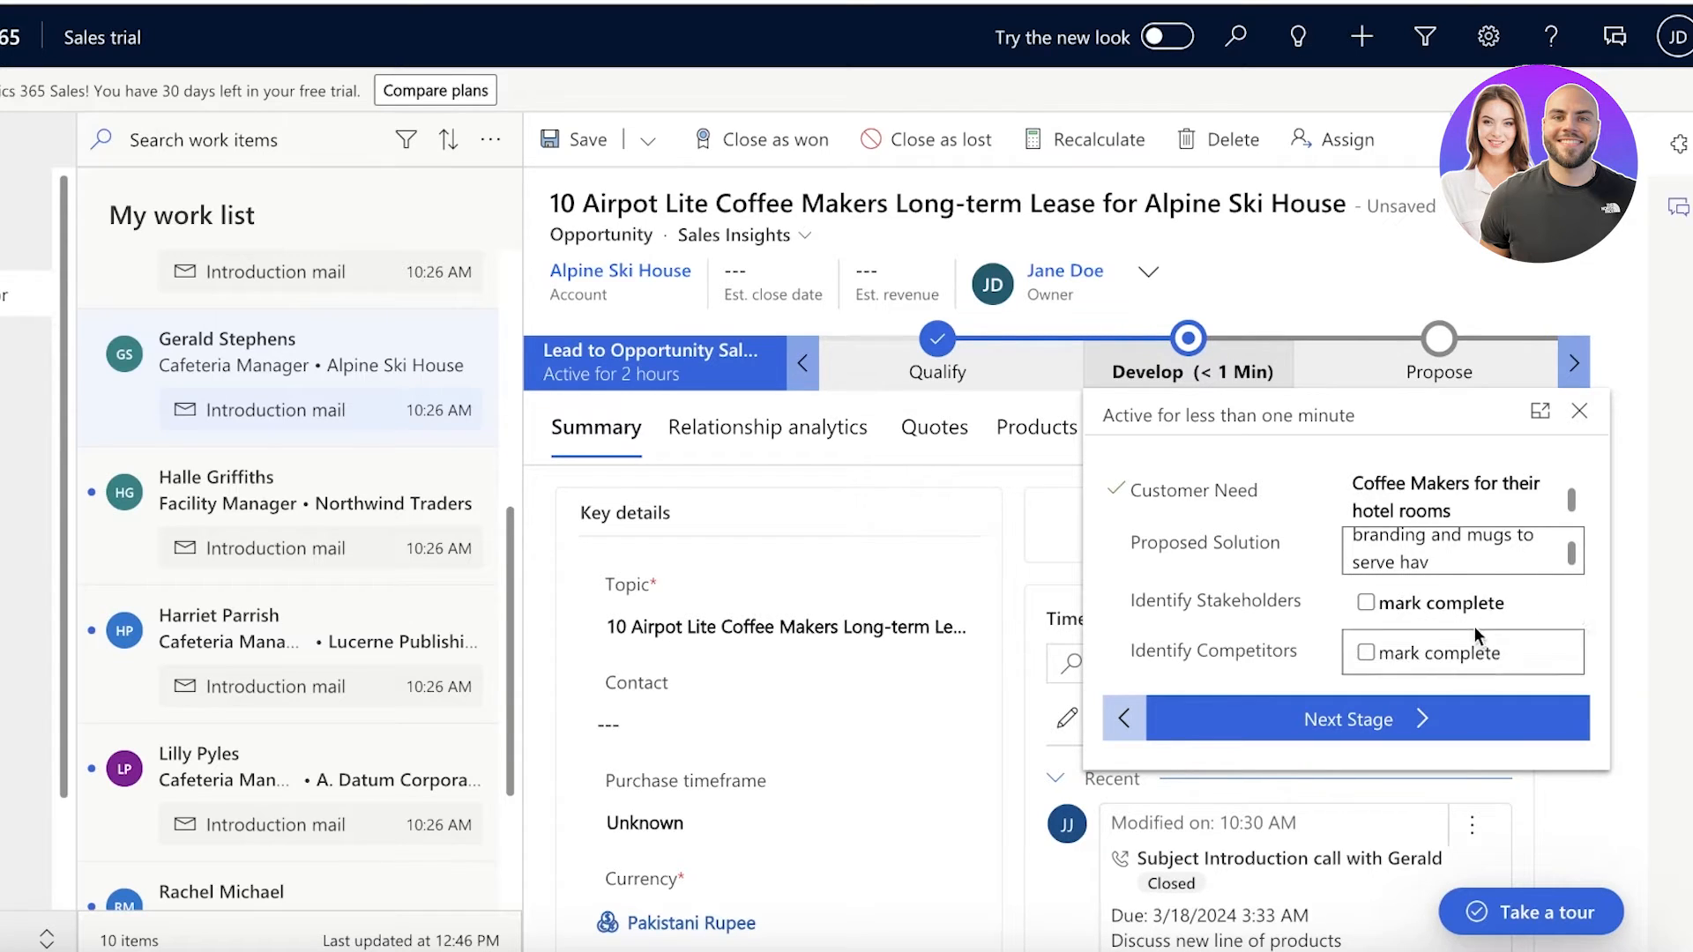
- Mark Identify Stakeholders and Identify Competitors complete, and advance the opportunity to the Propose stage
click(1442, 615)
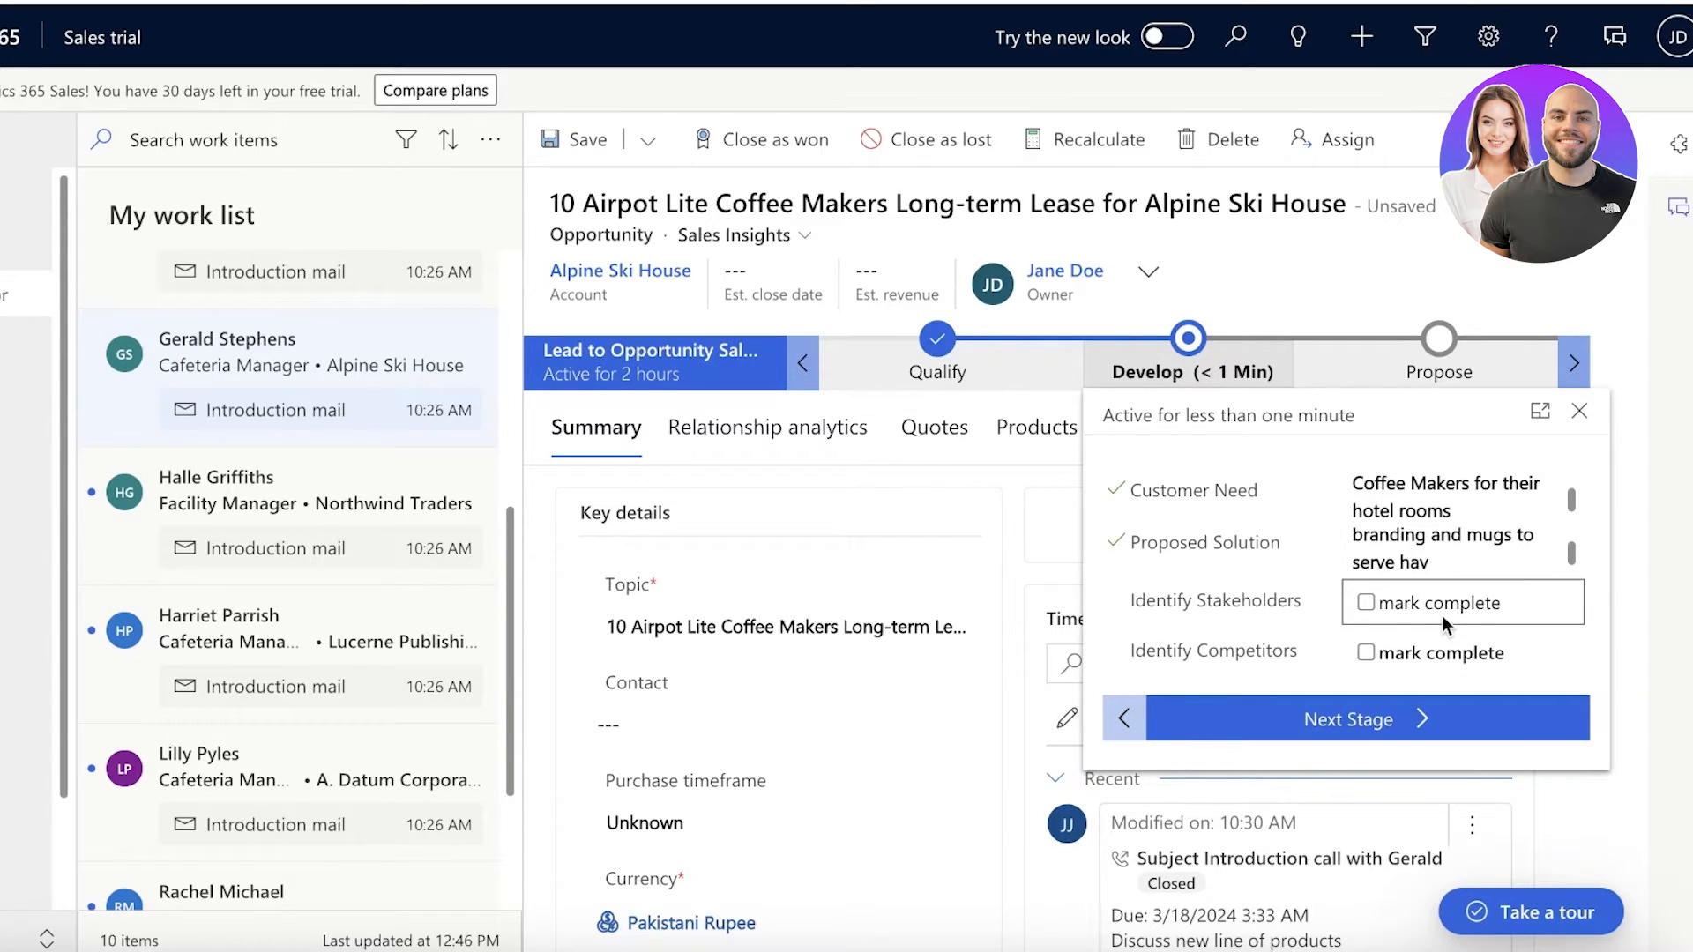
click(1368, 653)
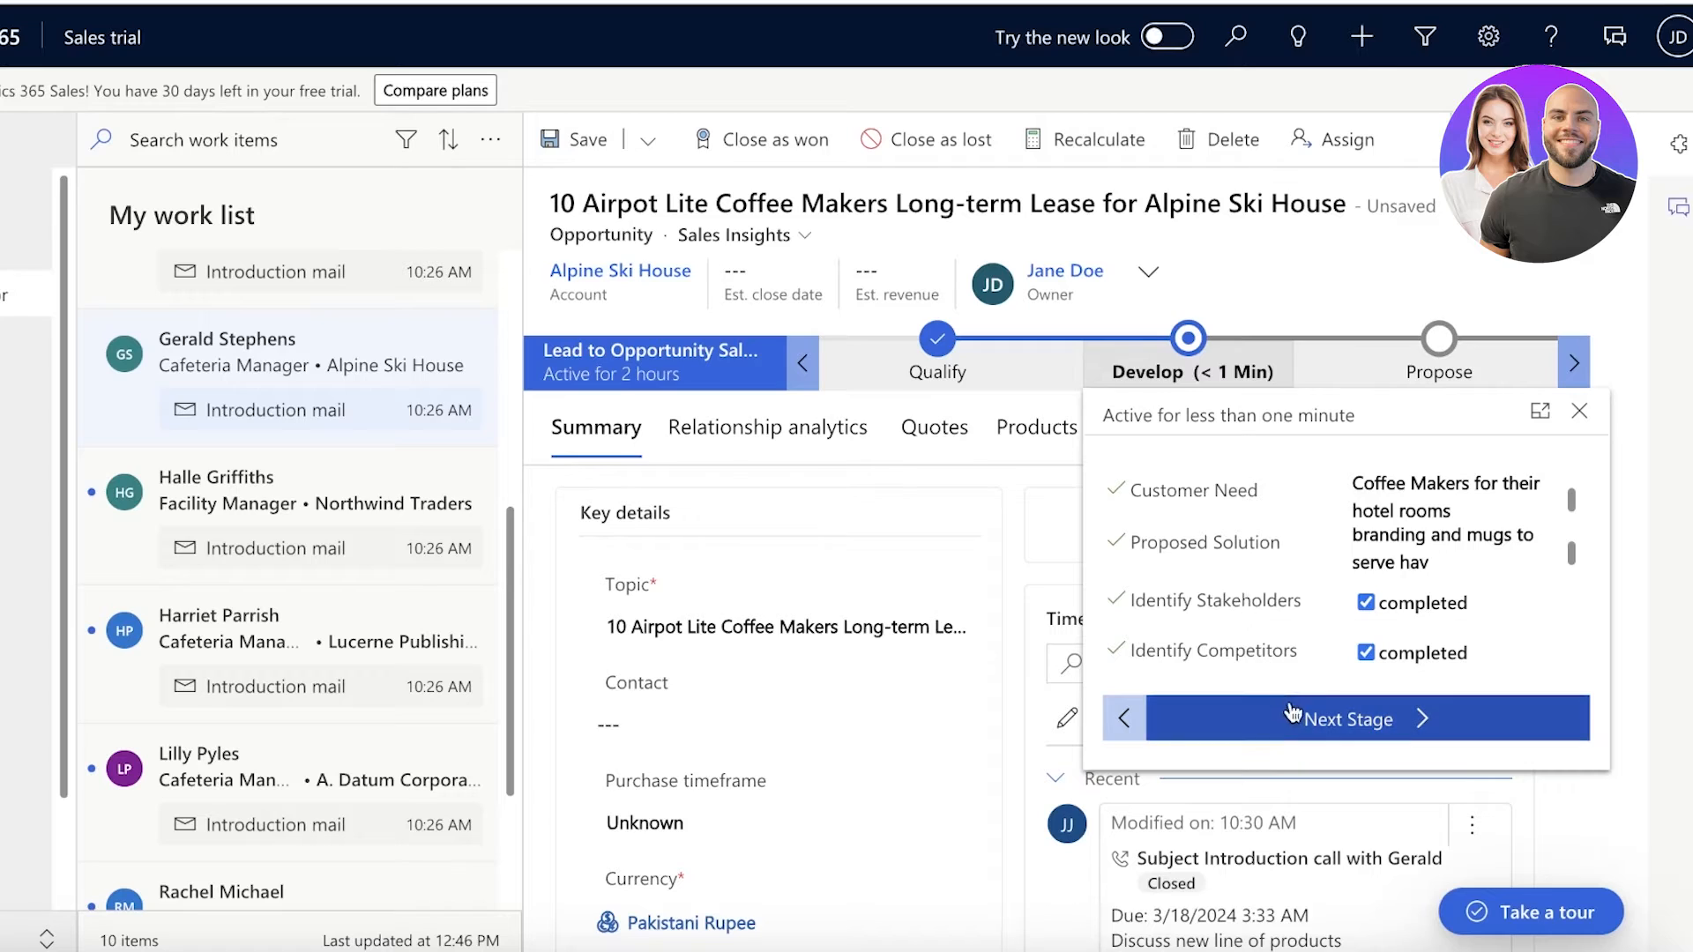
click(1383, 718)
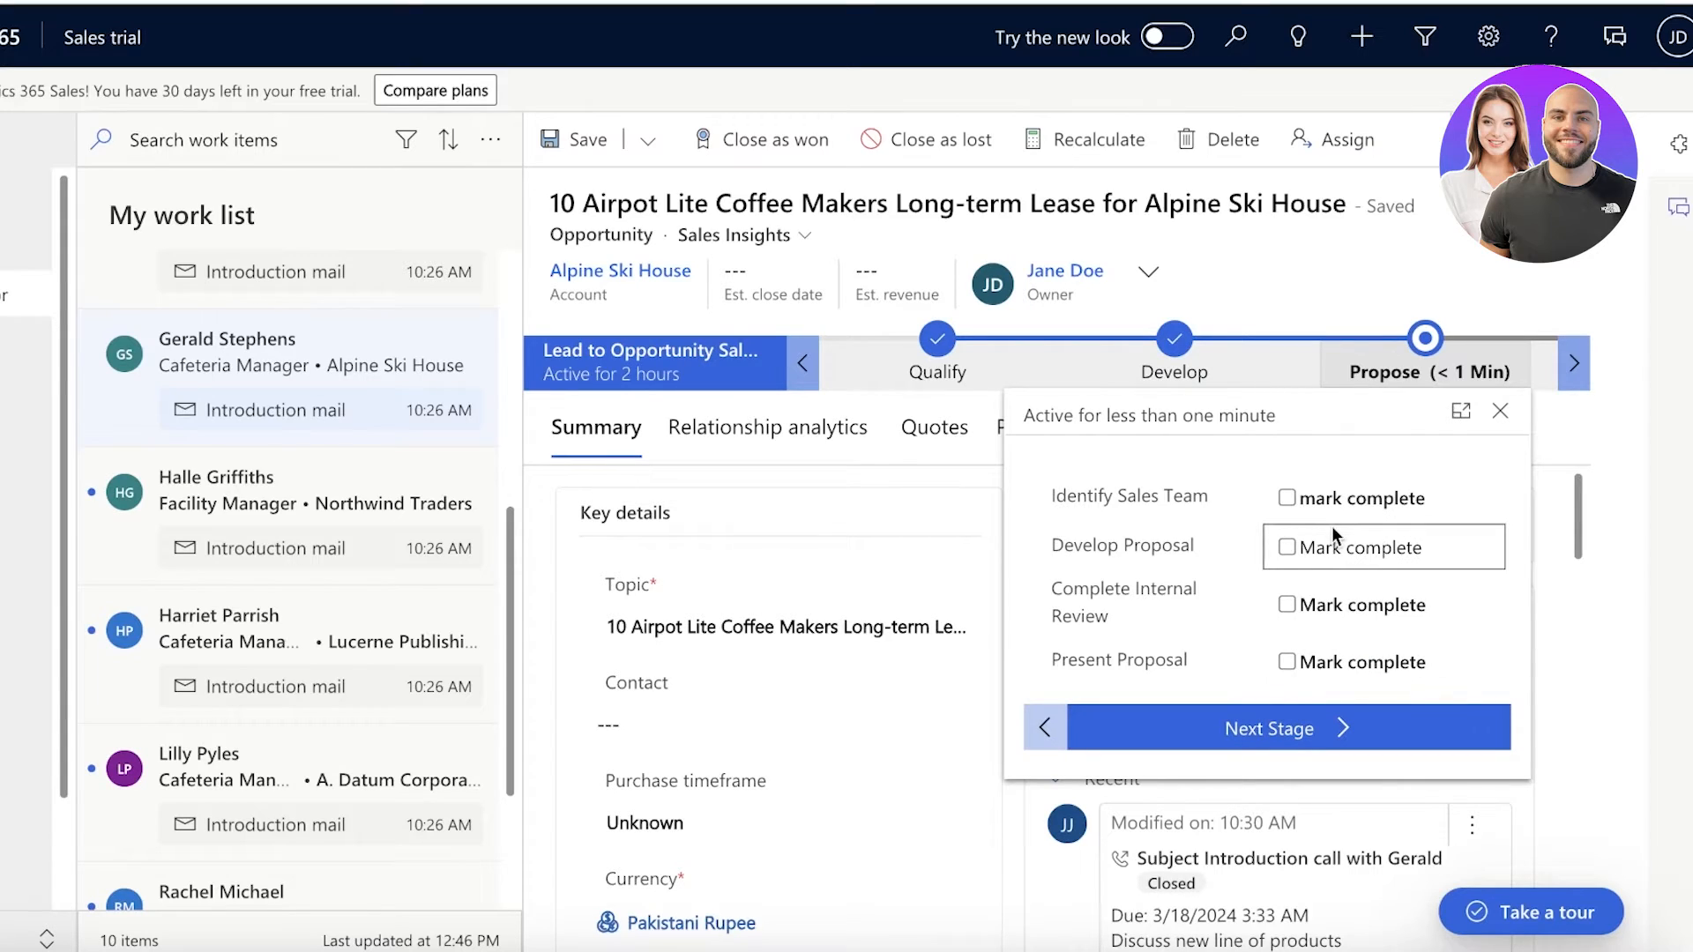
- Mark Identify Sales Team, Develop Proposal, Complete Internal Review and Present Proposal complete, and advance the opportunity to the Close stage
click(1286, 498)
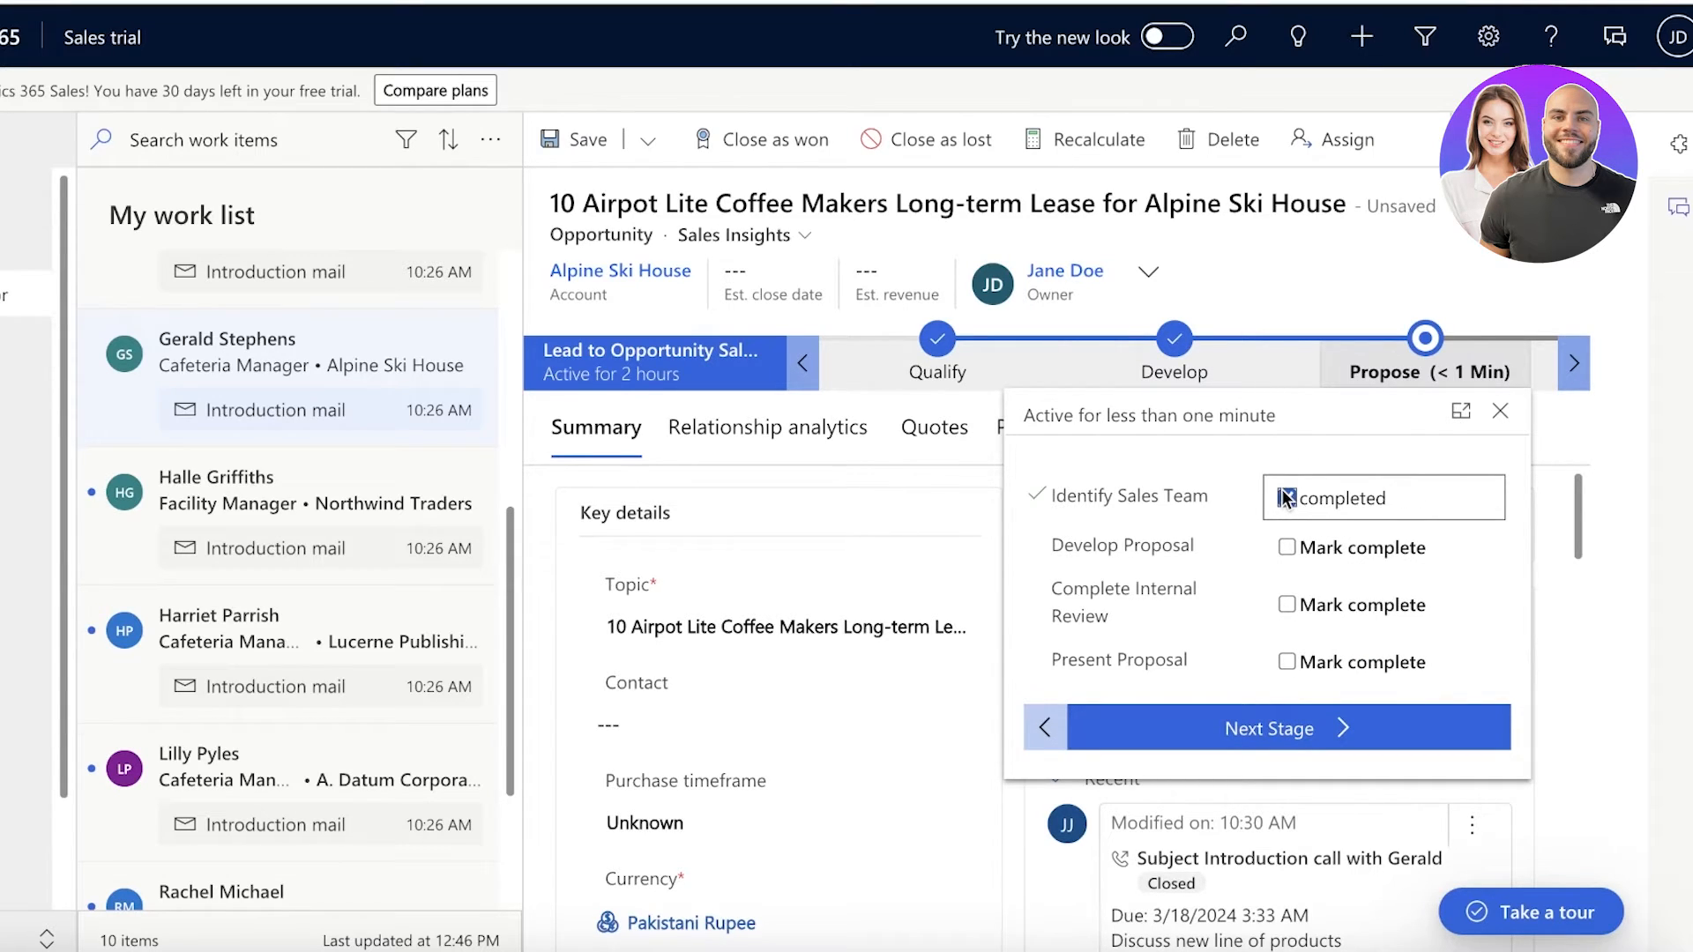
click(1287, 546)
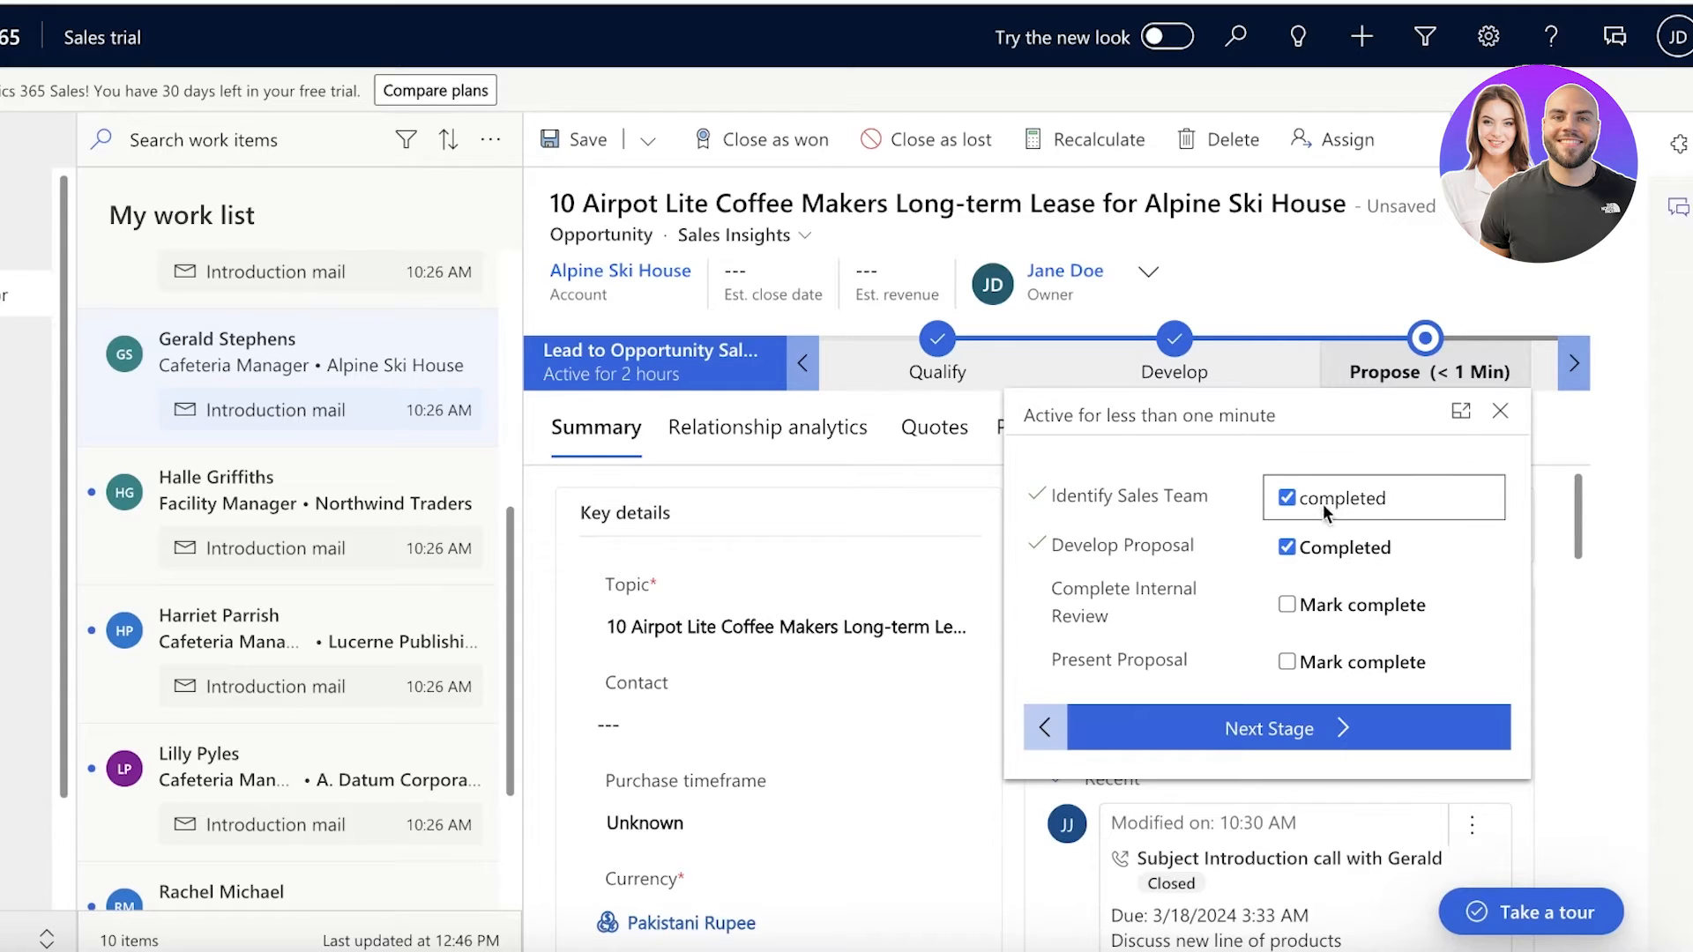
click(1286, 605)
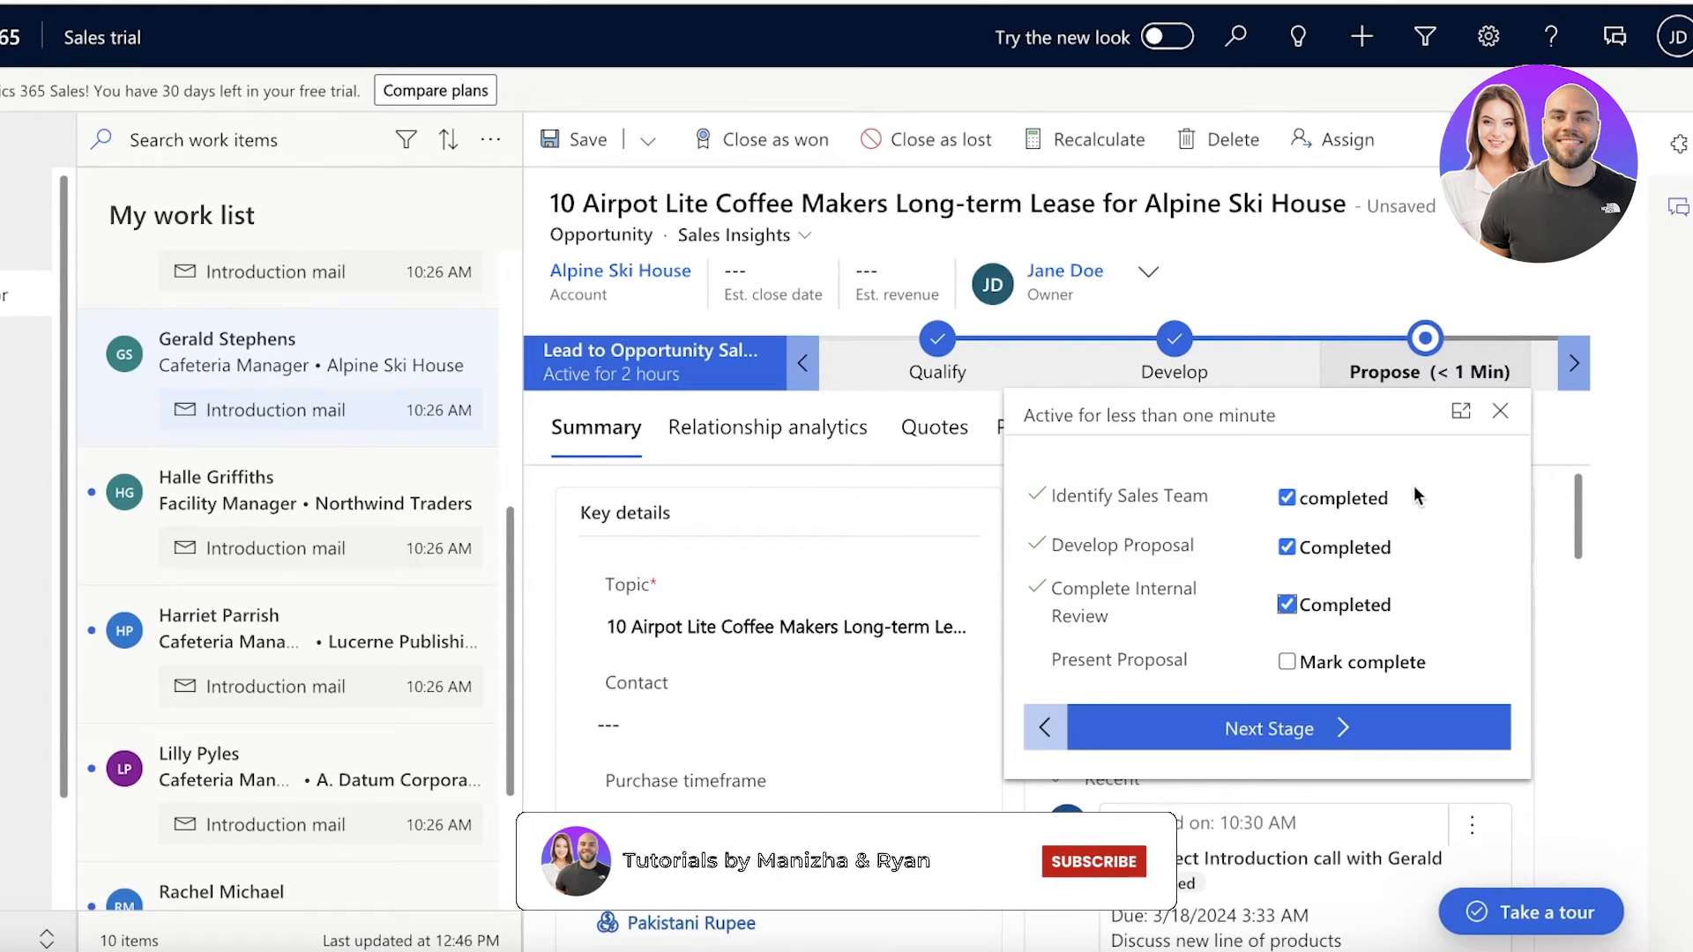
click(1287, 662)
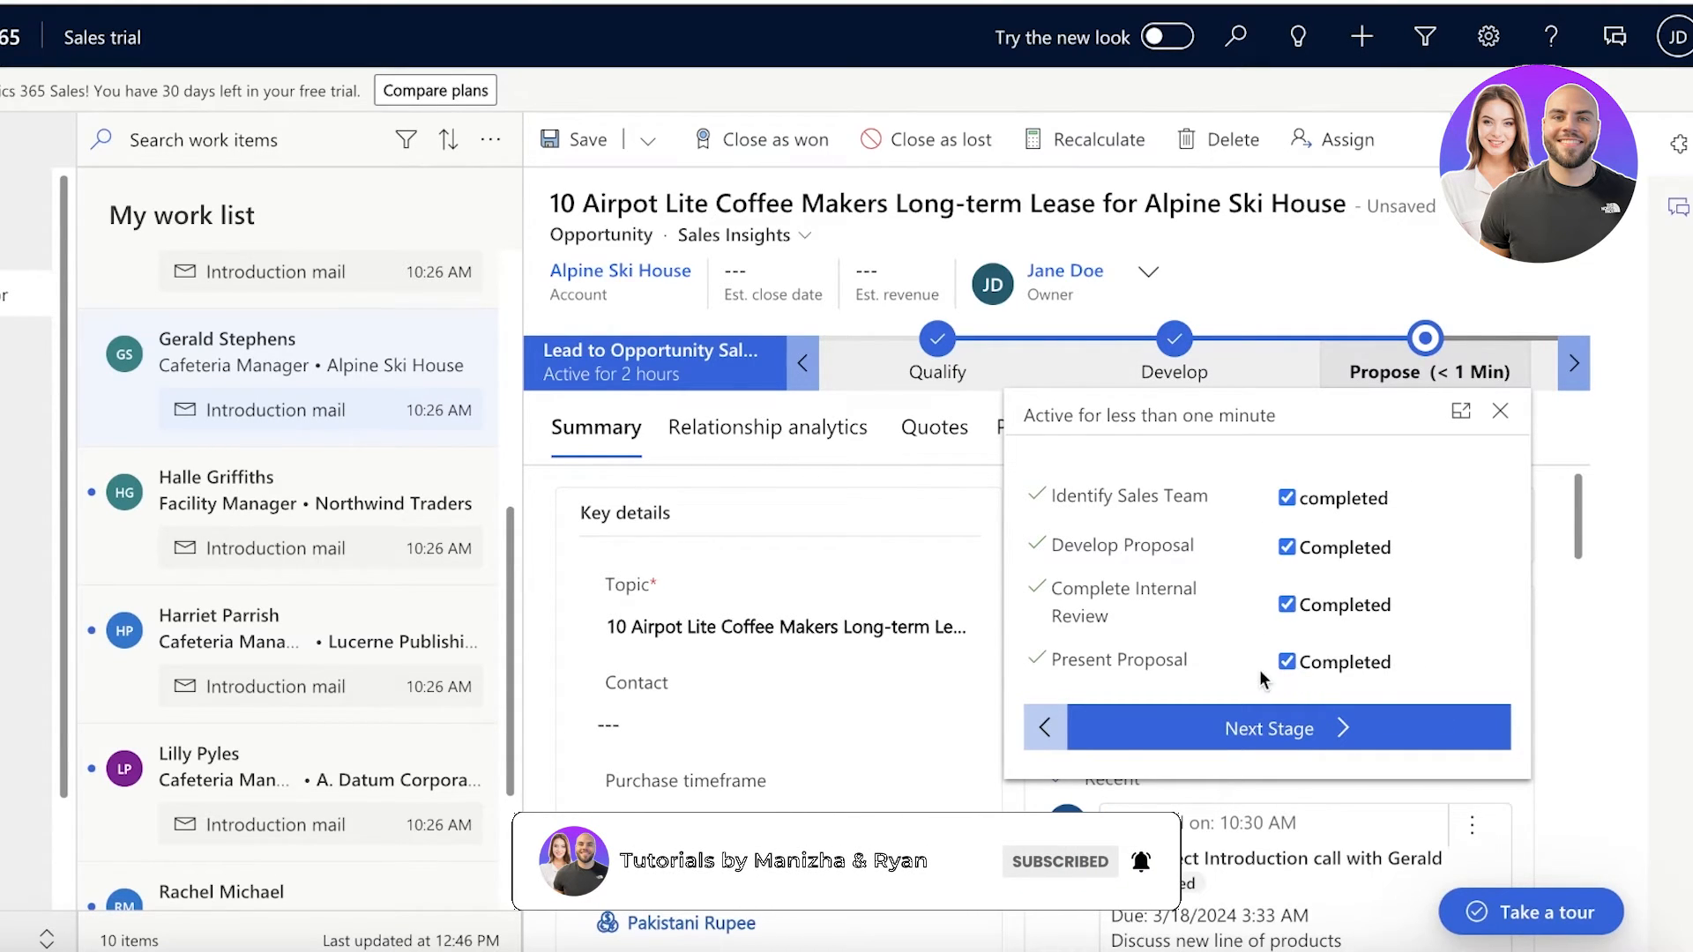
click(1242, 728)
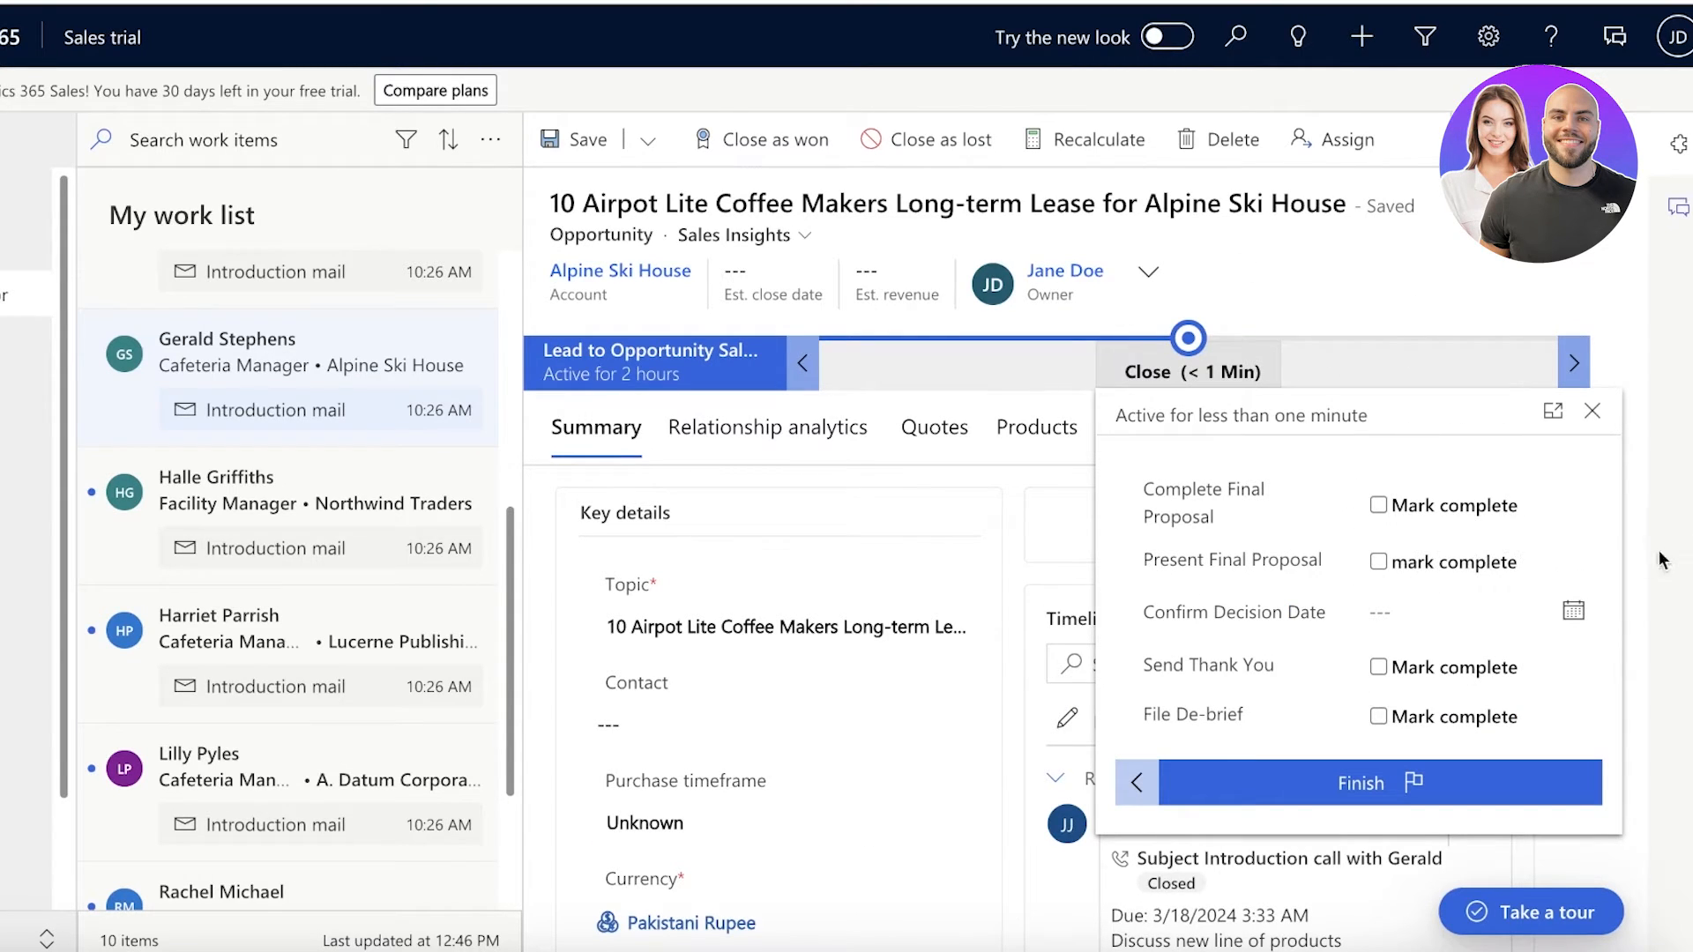
- Set the Close stage's decision date to 3/23/2024, mark Complete Final Proposal and Present Final Proposal complete, and finish the sales process
click(1450, 606)
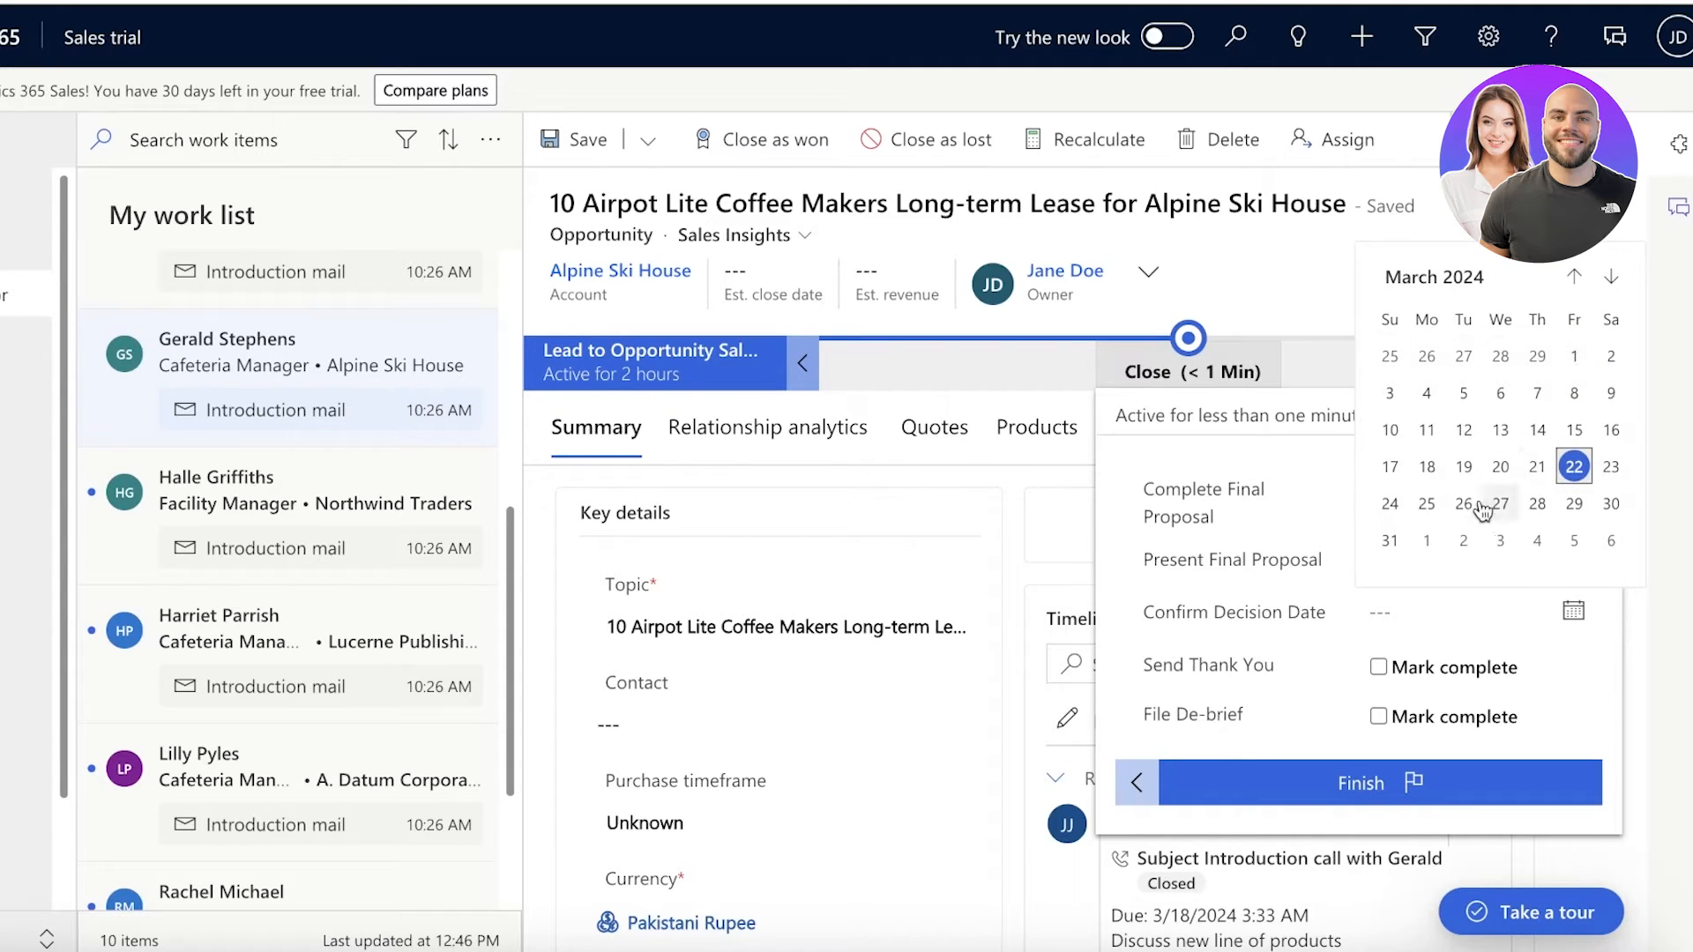
click(1610, 469)
click(1437, 668)
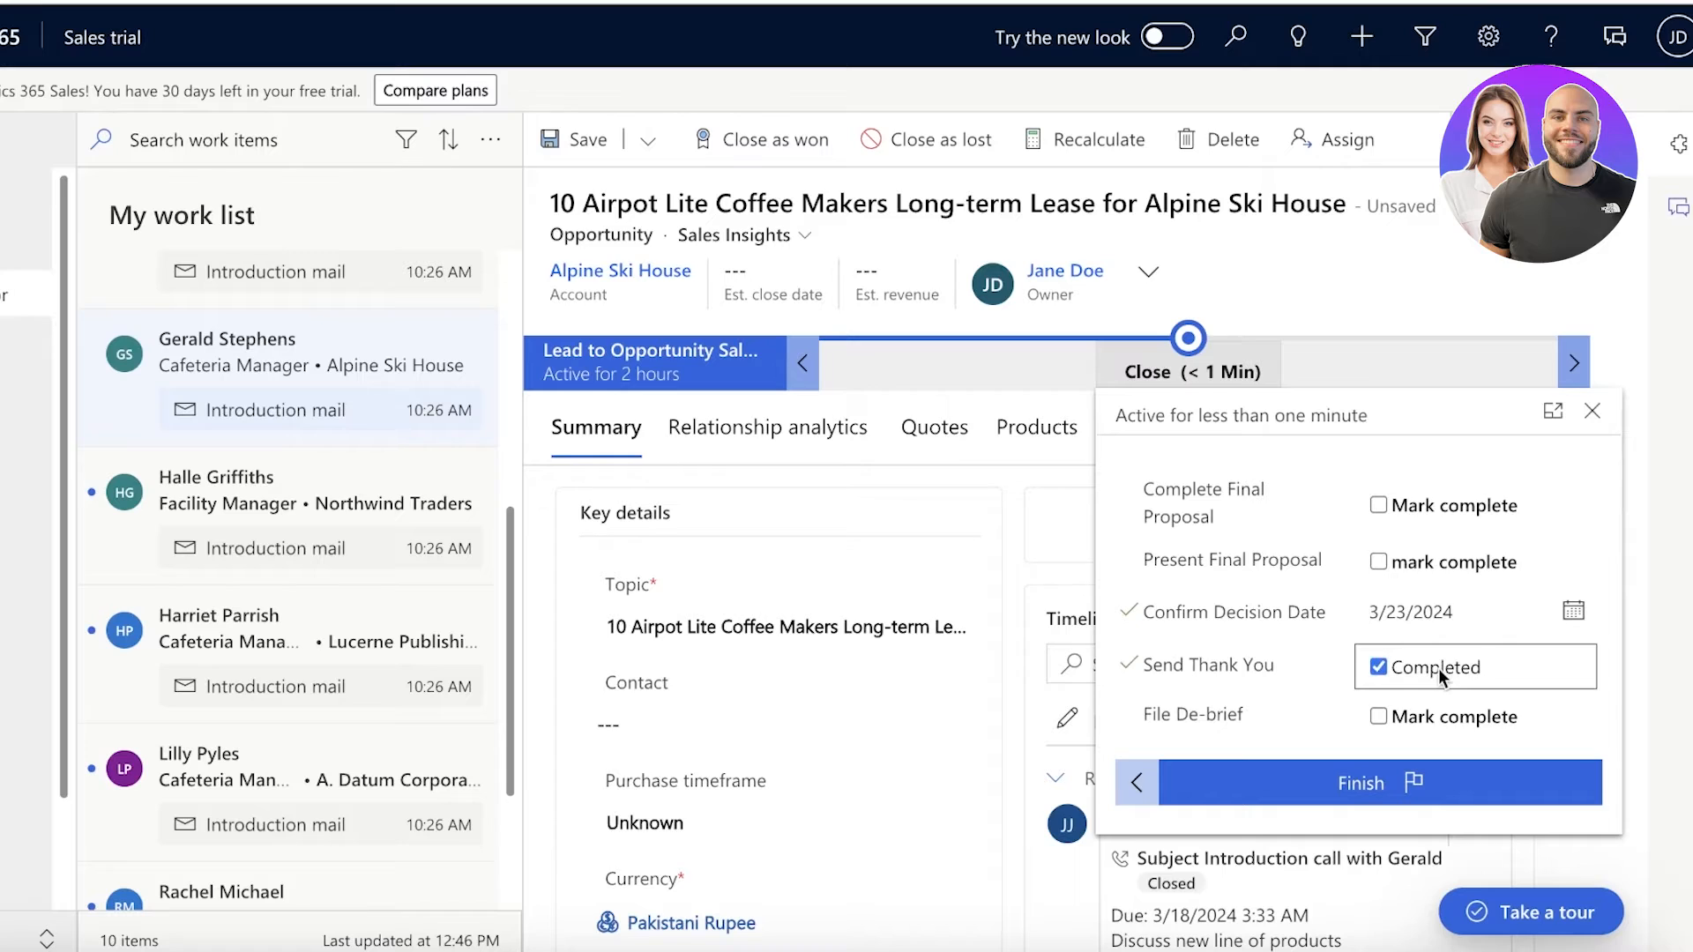
click(1378, 667)
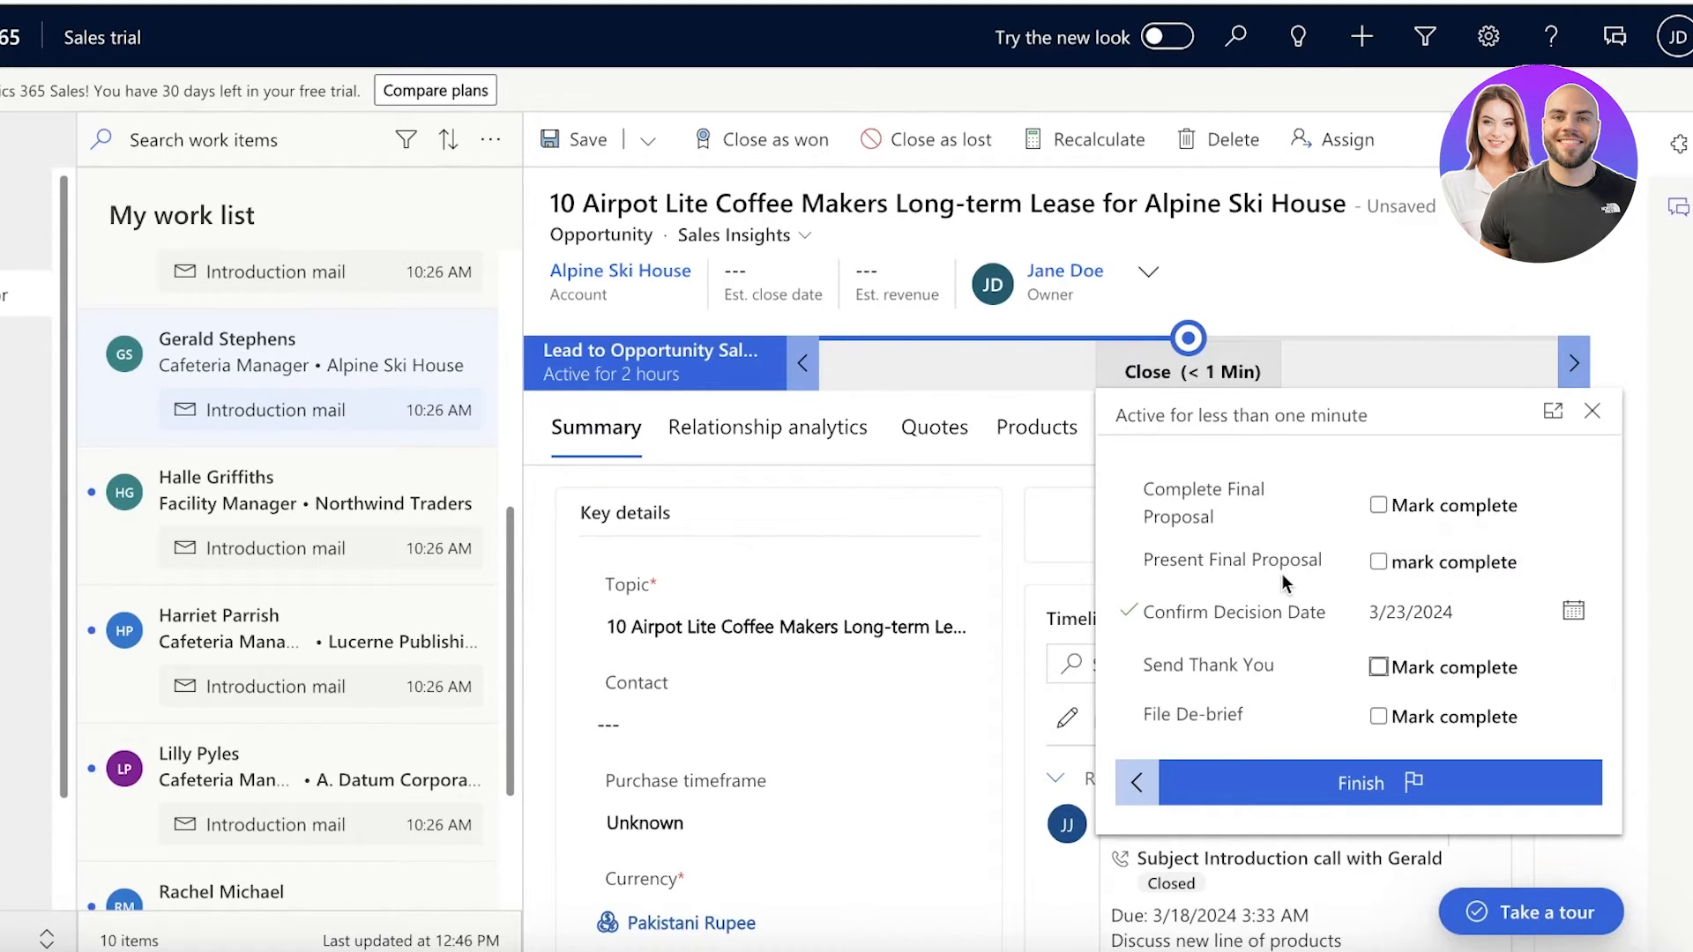
click(1392, 562)
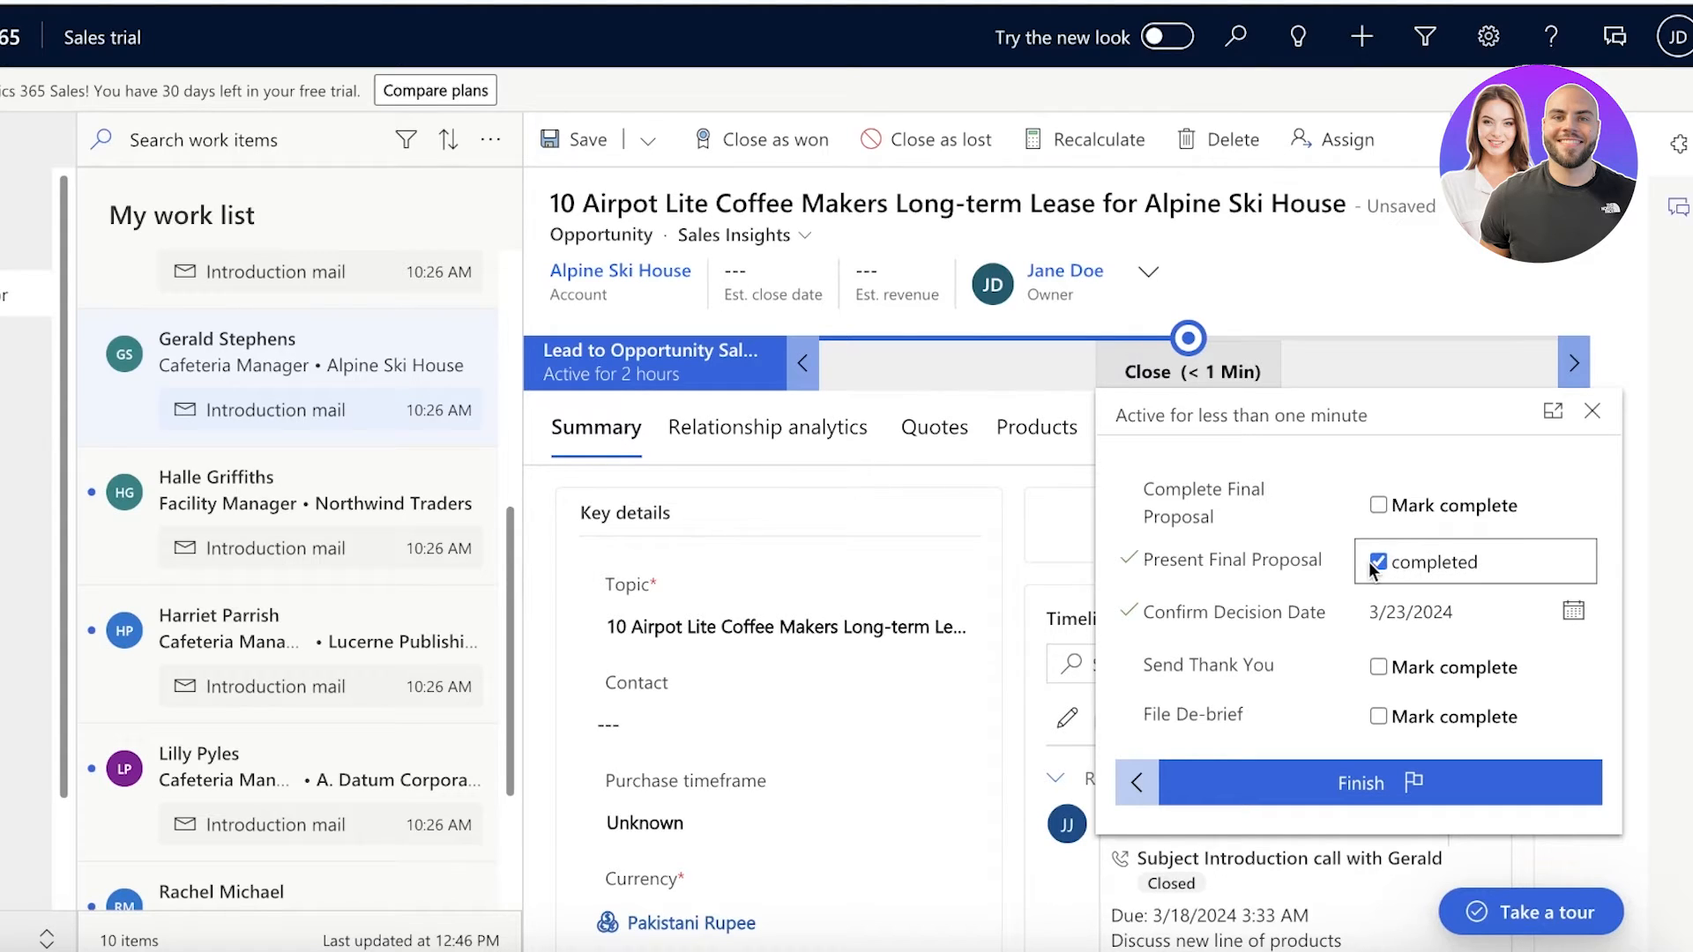
click(1378, 506)
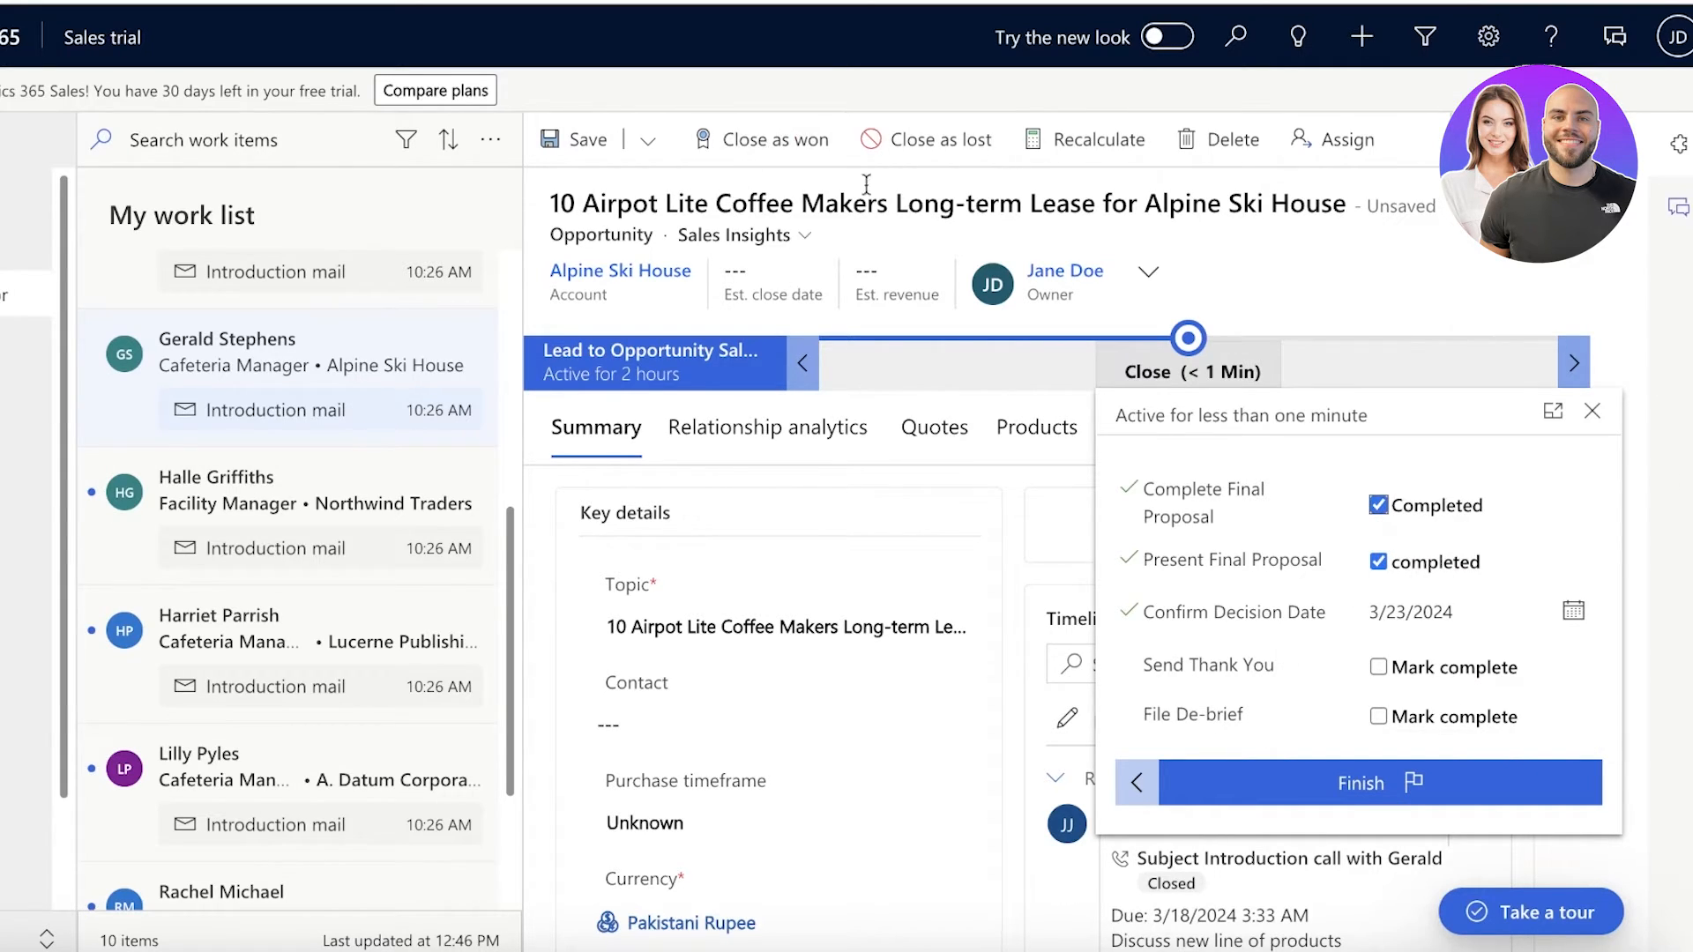
click(1359, 774)
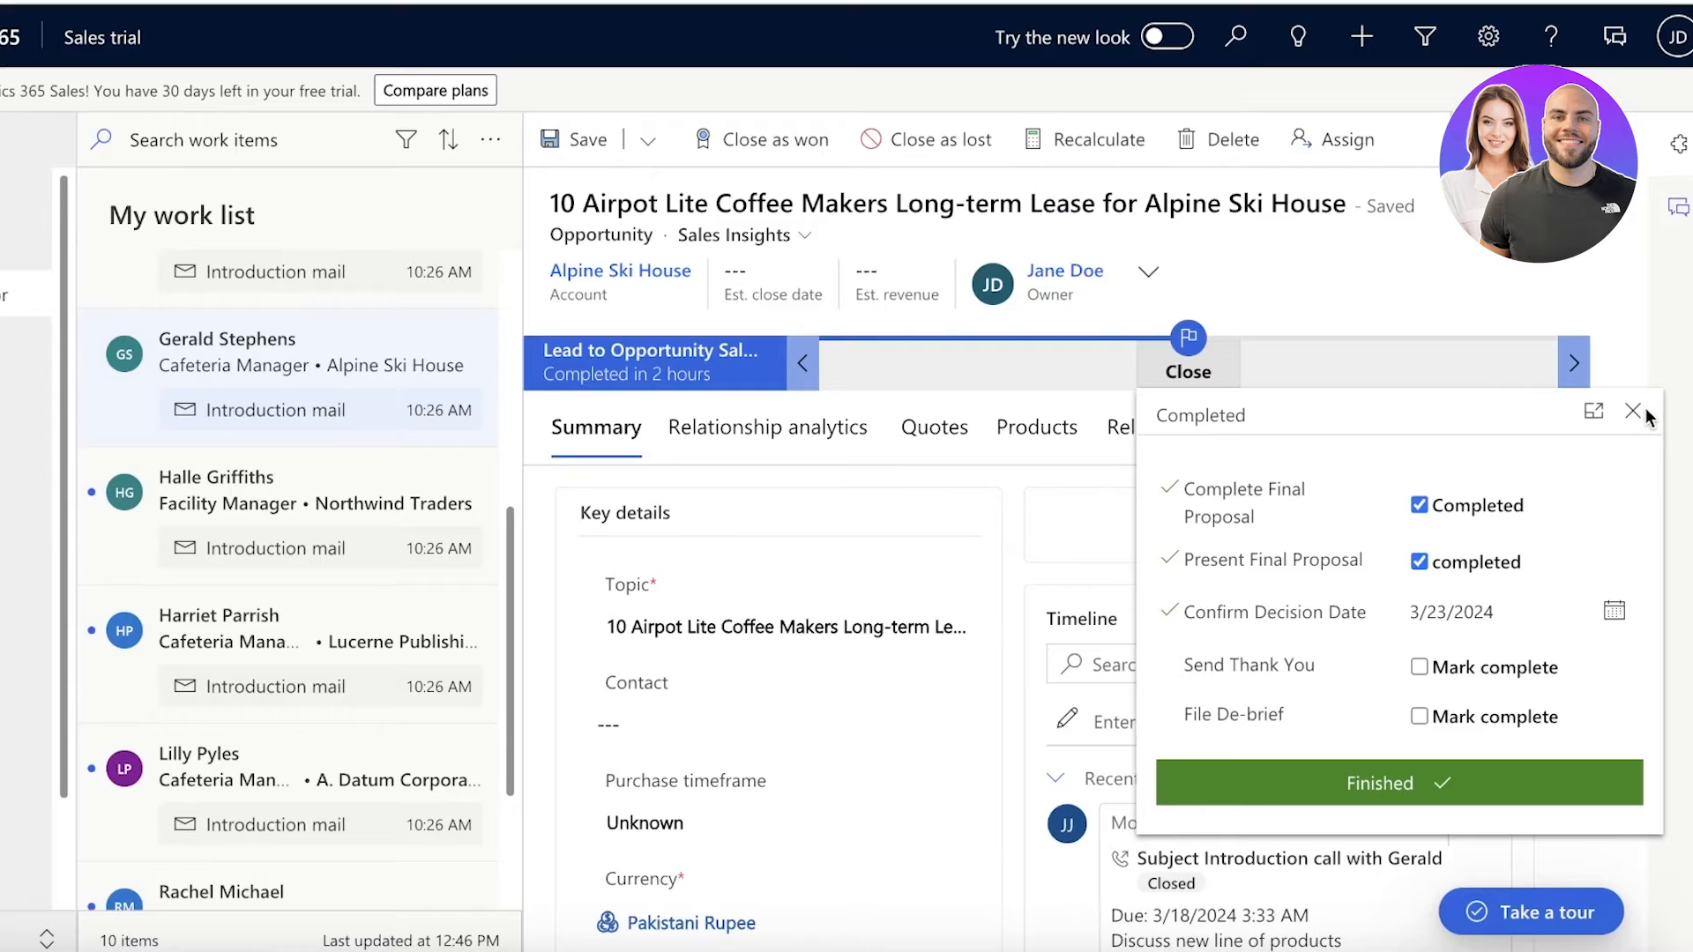
- Look over the general settings and the account information, and close the details of the completed Close stage
click(1490, 40)
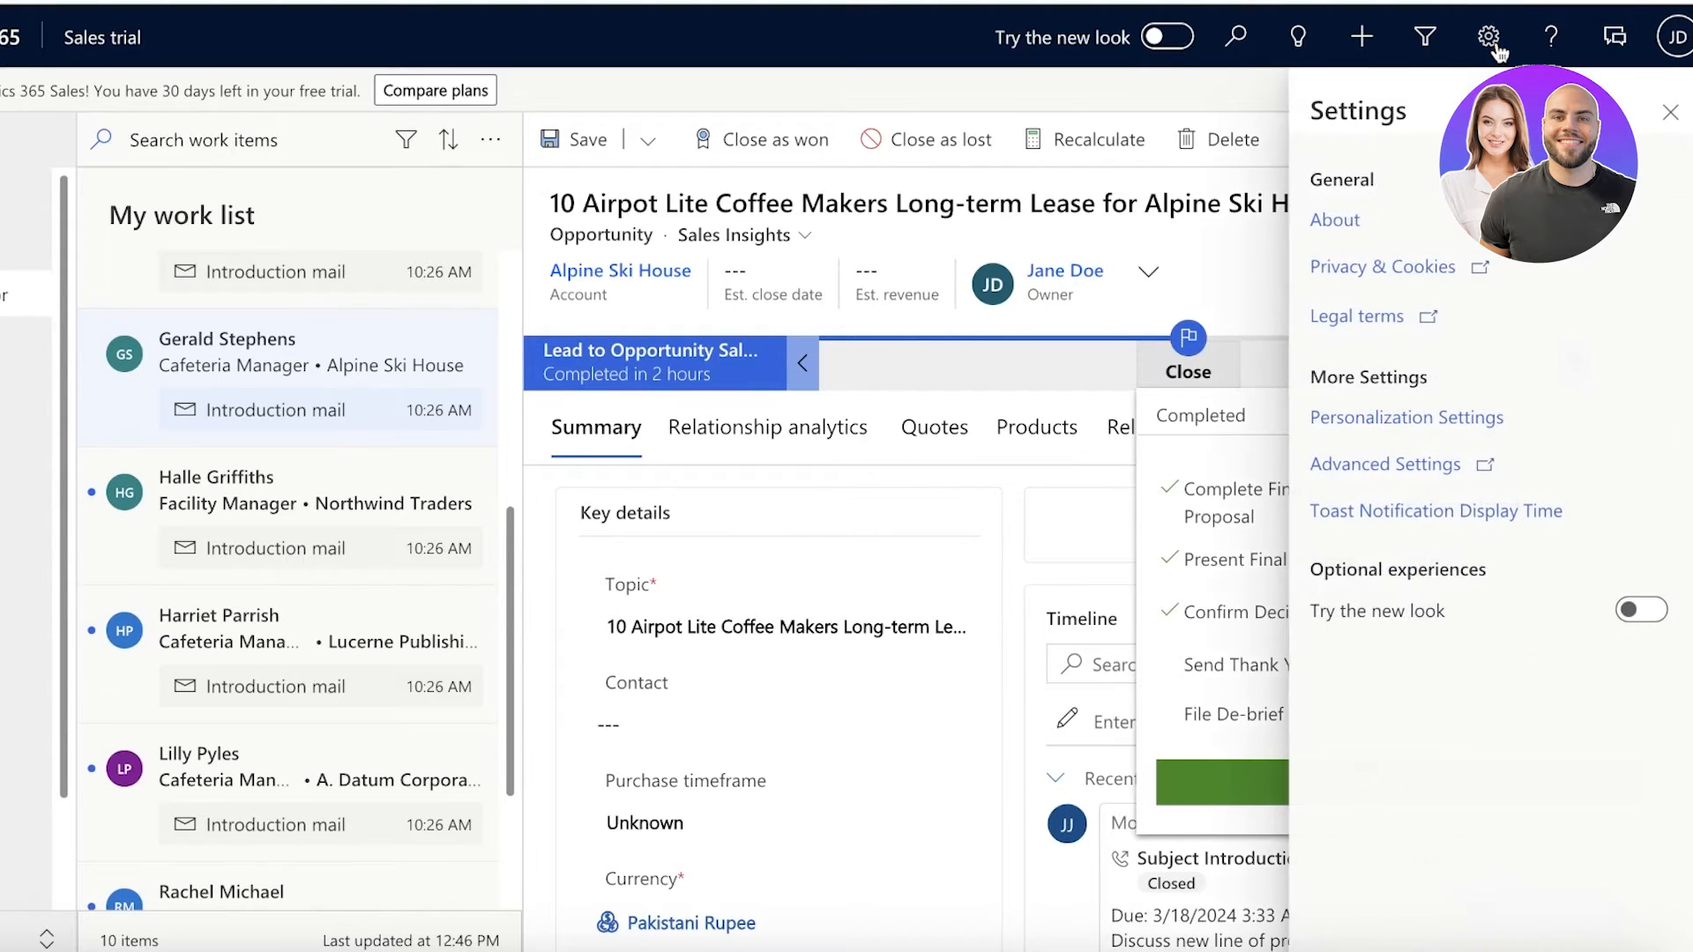
click(1668, 113)
click(1686, 42)
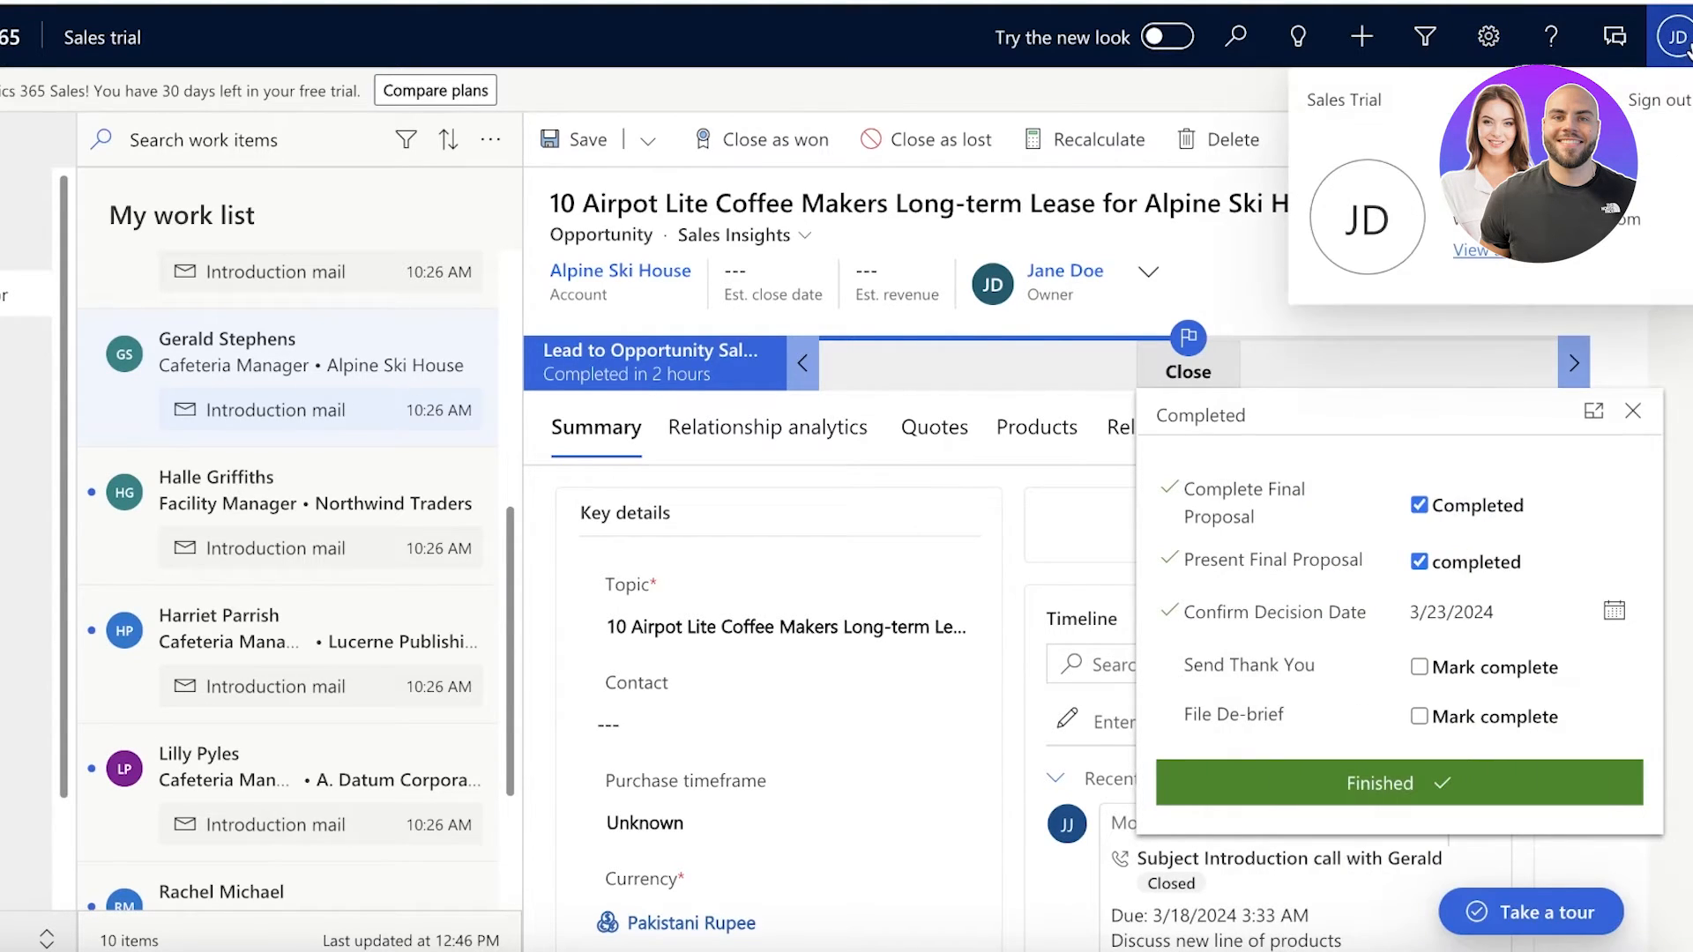
click(643, 108)
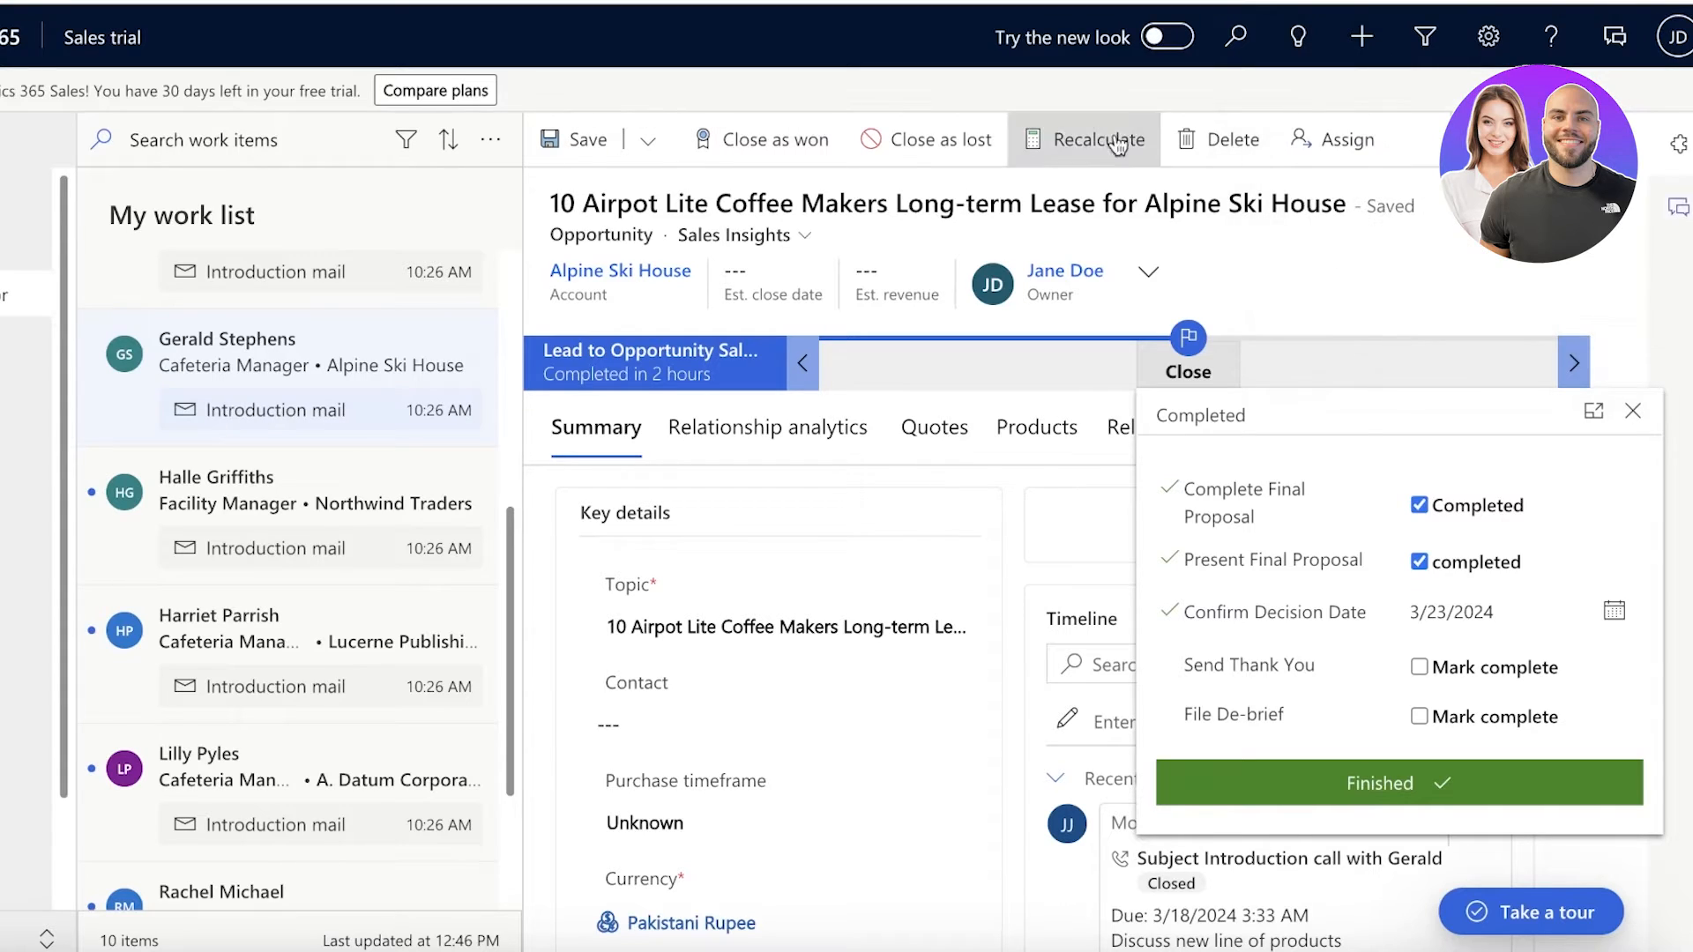
click(1633, 412)
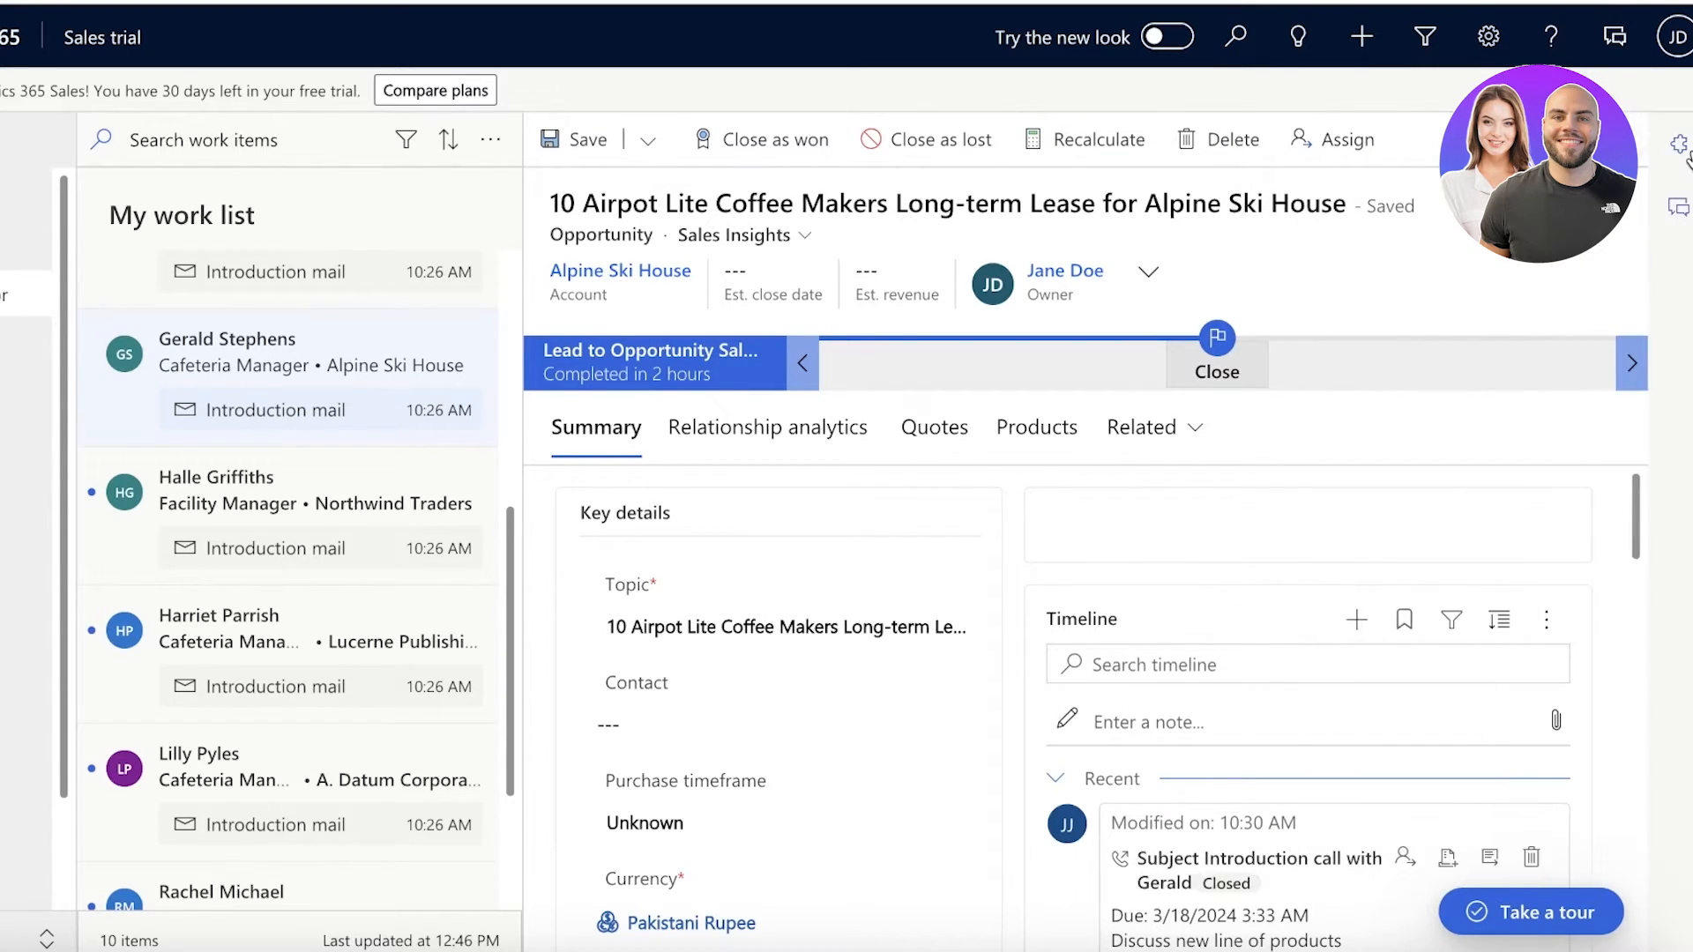
- Switch to the App Settings area and review the product catalog settings, including pricing and discount calculation options
click(24, 940)
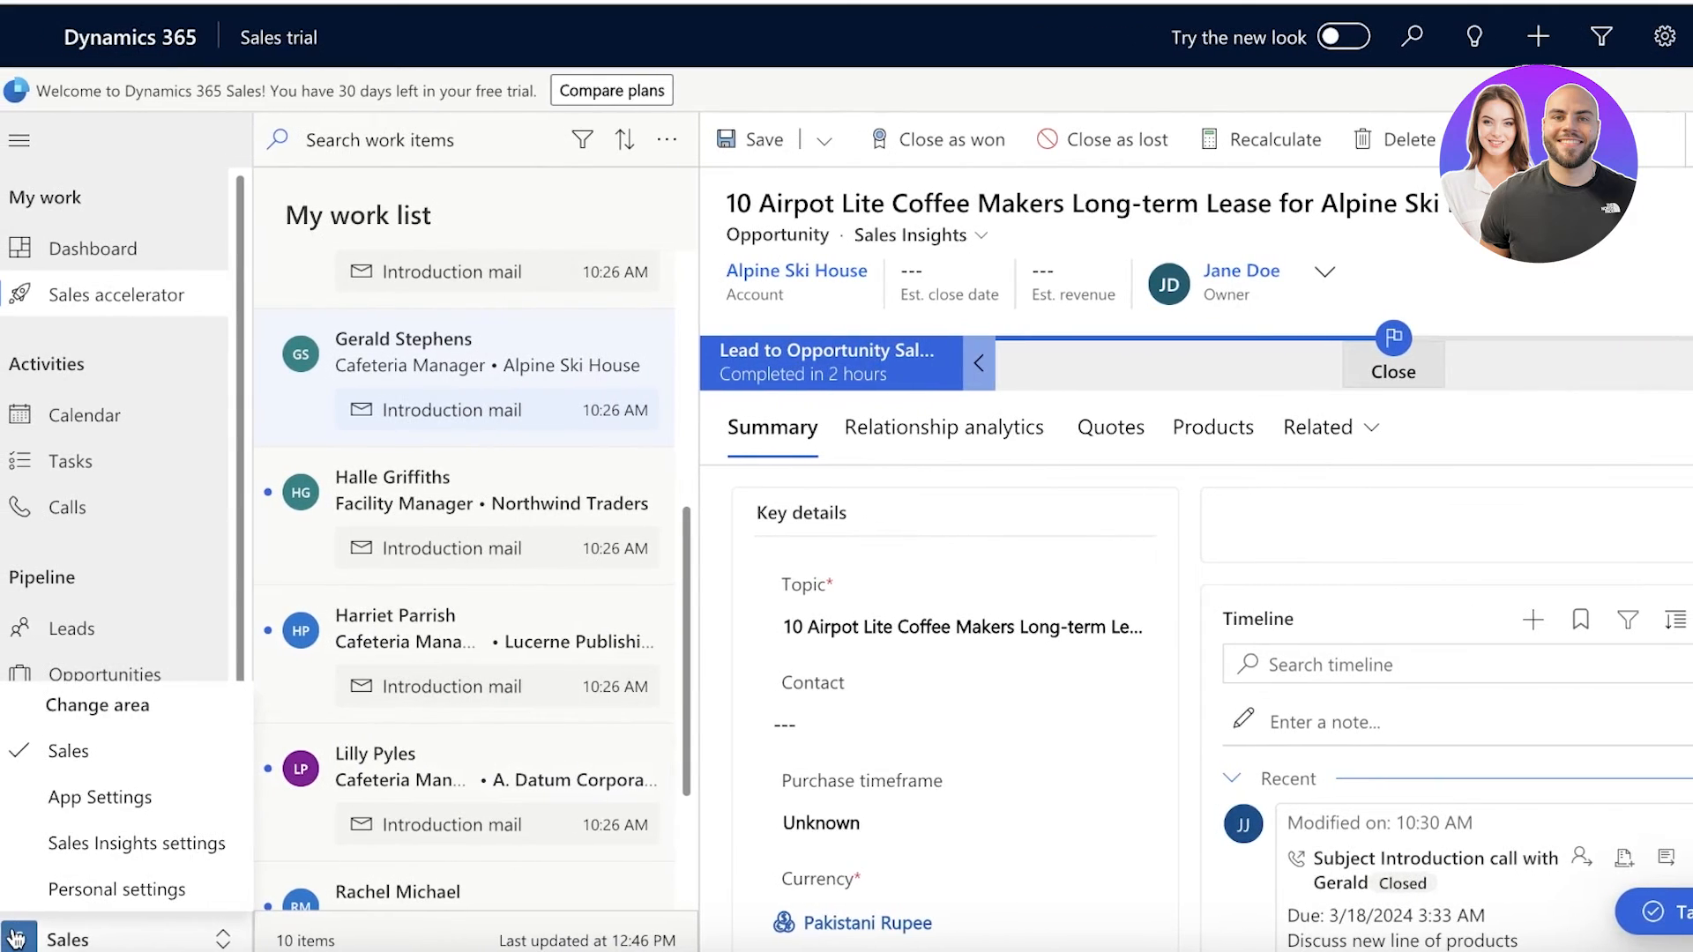
click(71, 798)
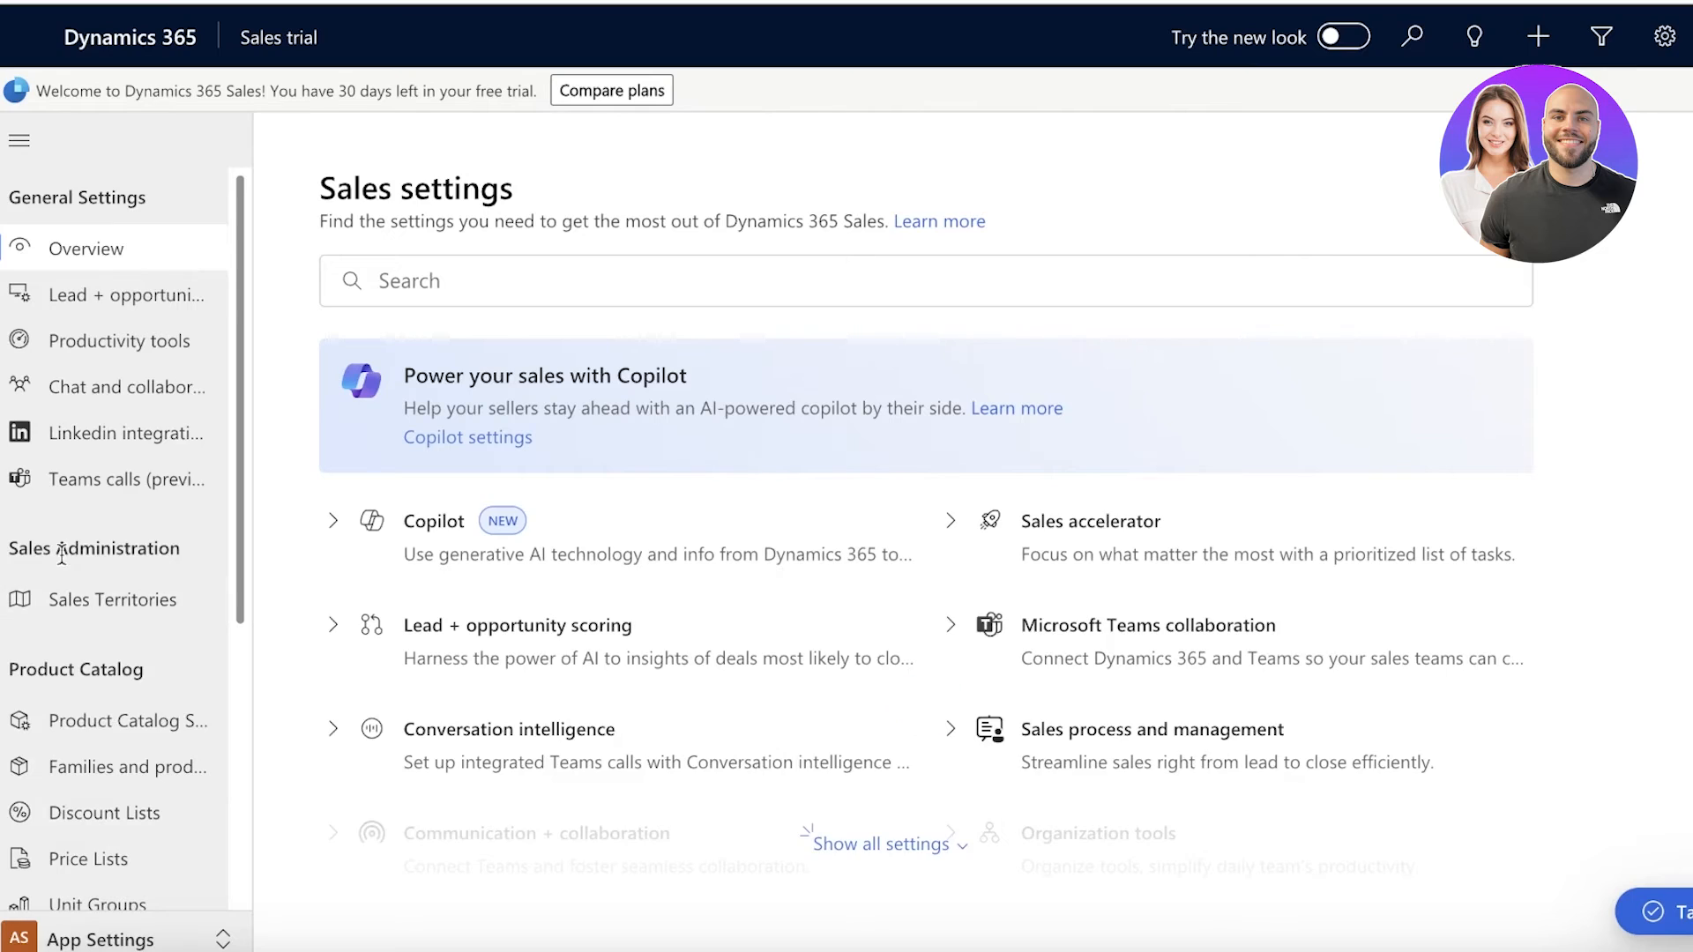
scroll(64, 555, down, 4)
scroll(88, 458, up, 3)
click(74, 619)
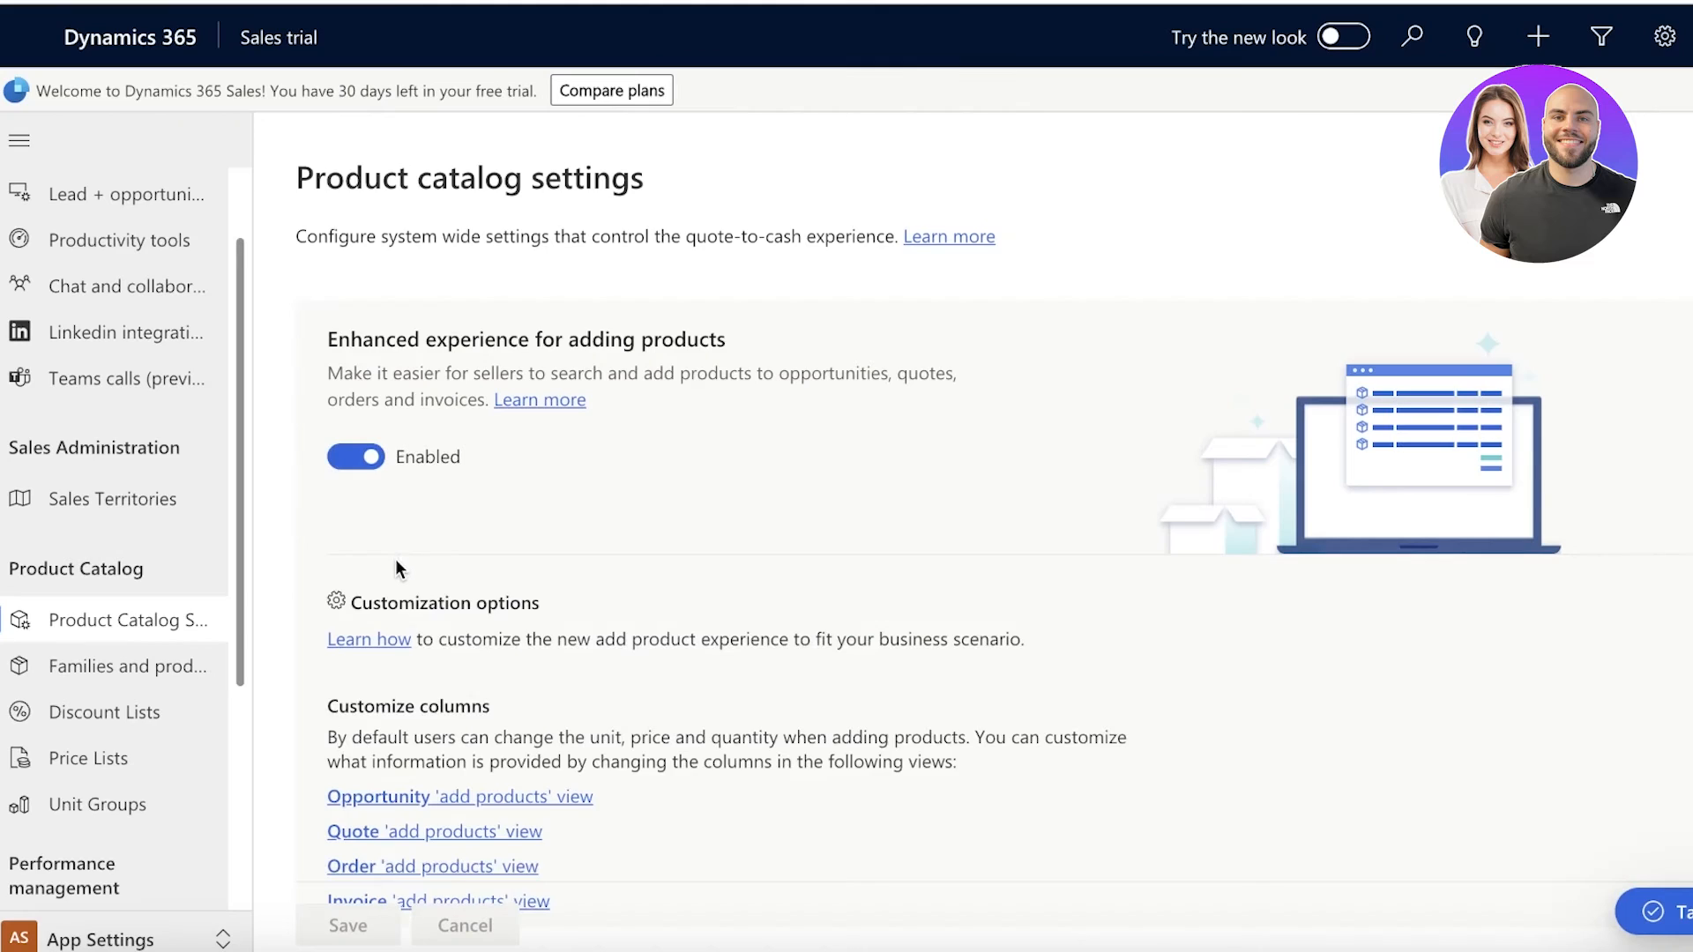
scroll(379, 590, down, 5)
scroll(378, 590, down, 6)
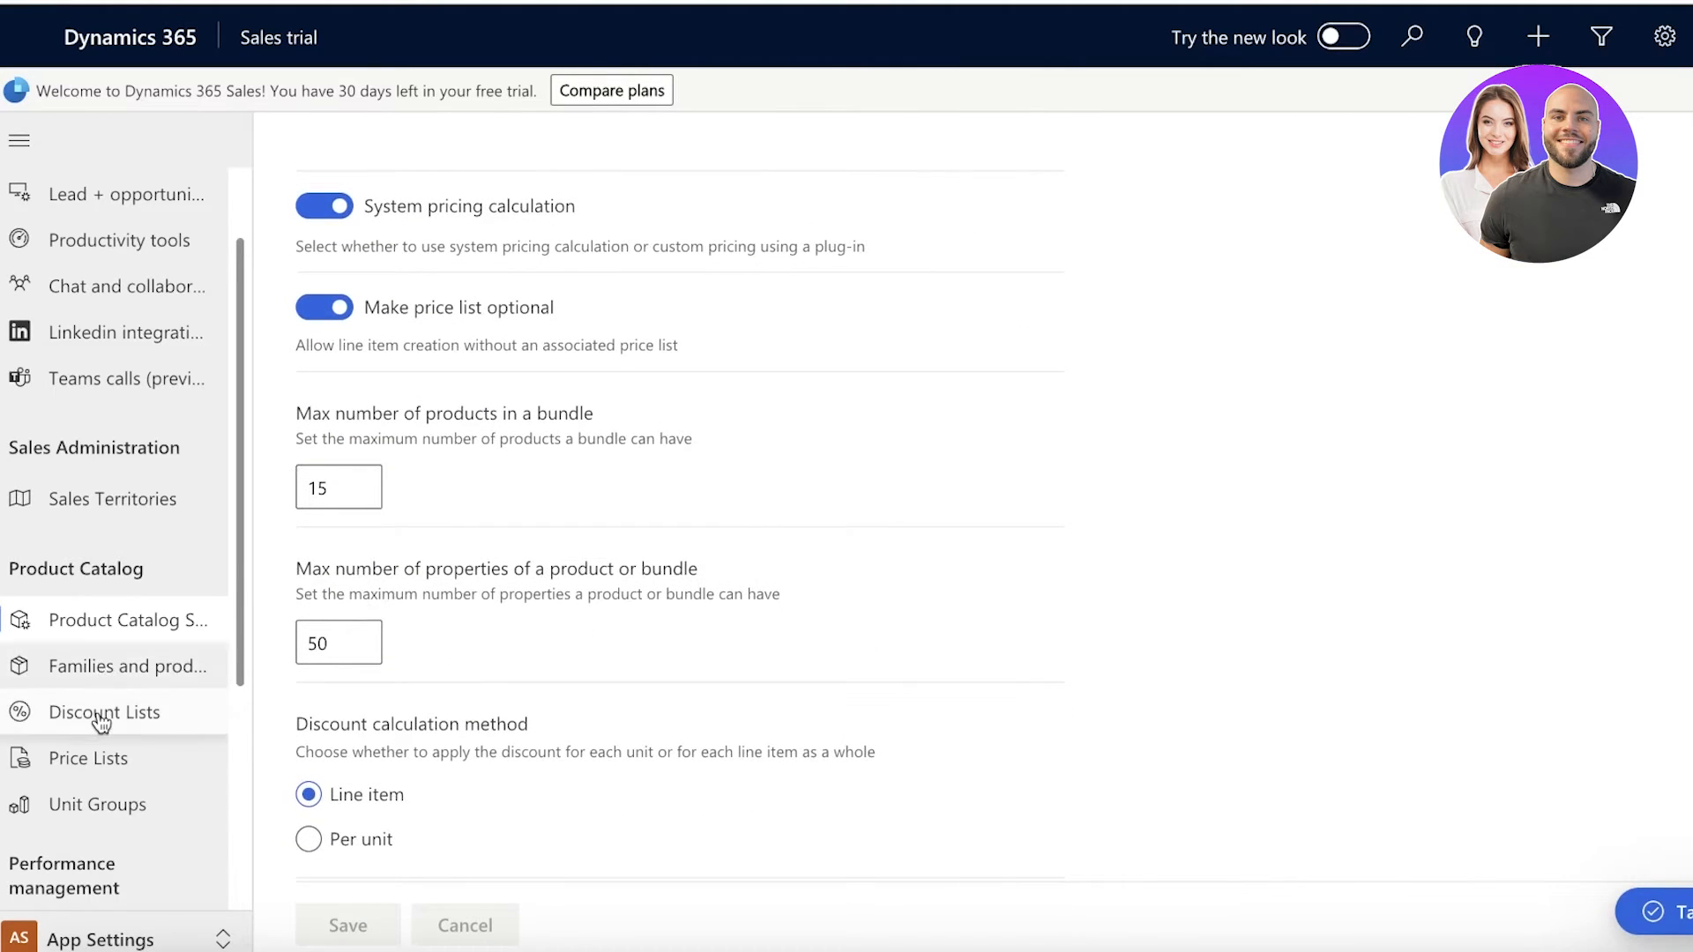
- View the active price lists, the goal settings and the goal metrics in App Settings
click(102, 762)
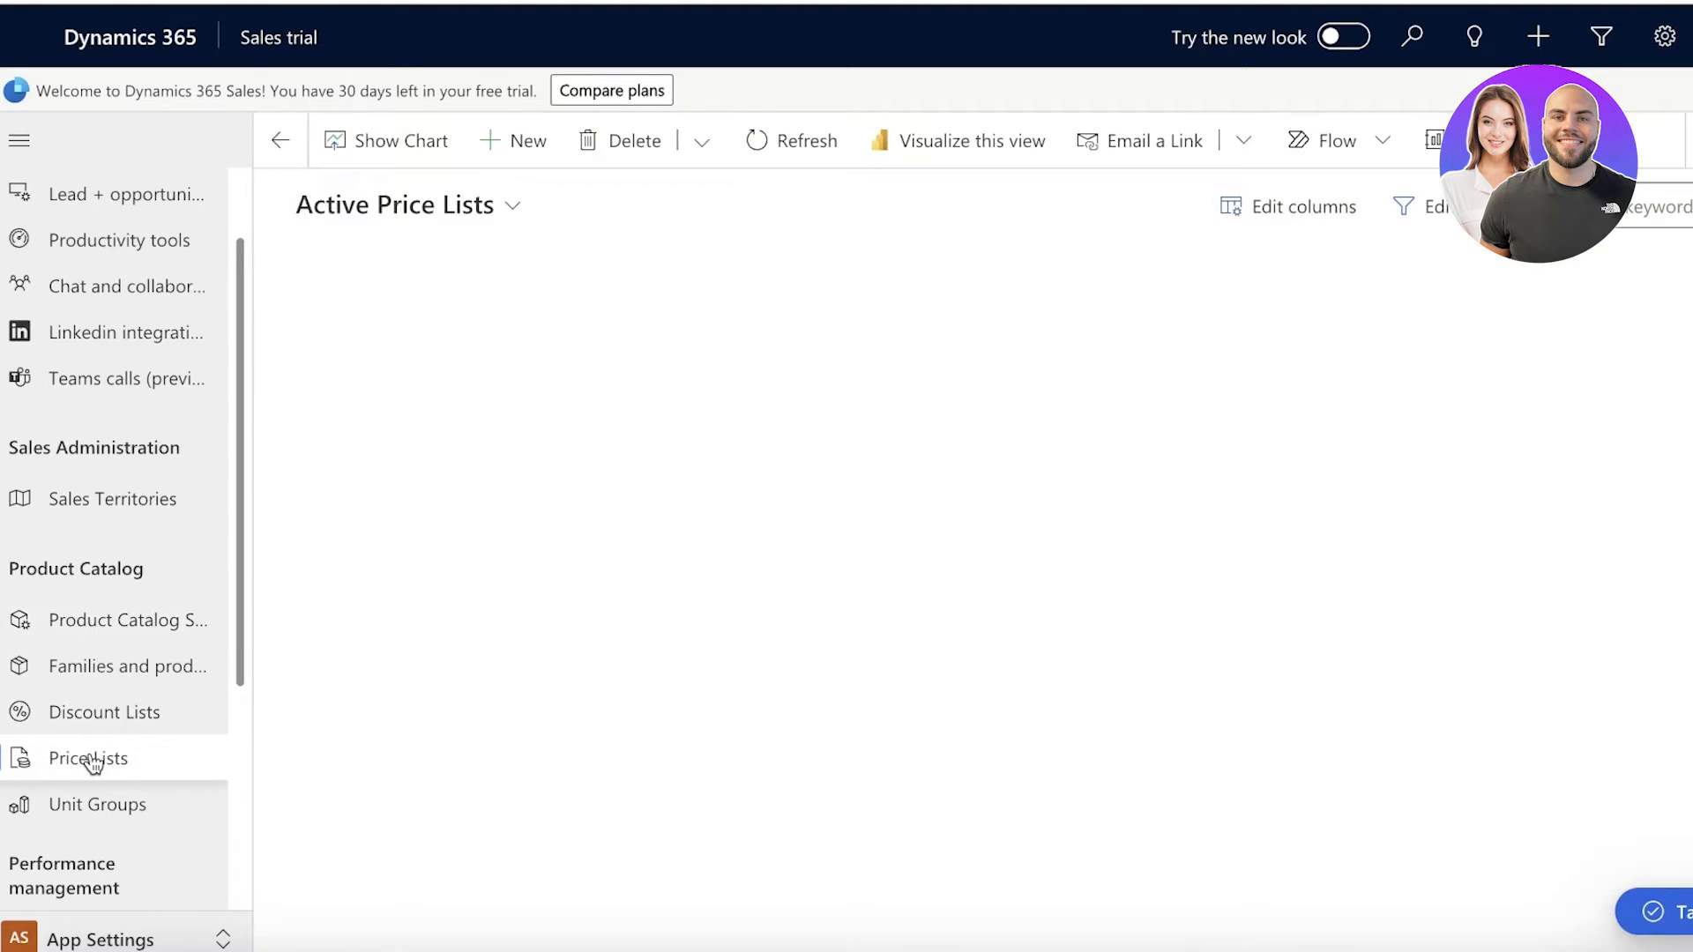
scroll(79, 762, down, 4)
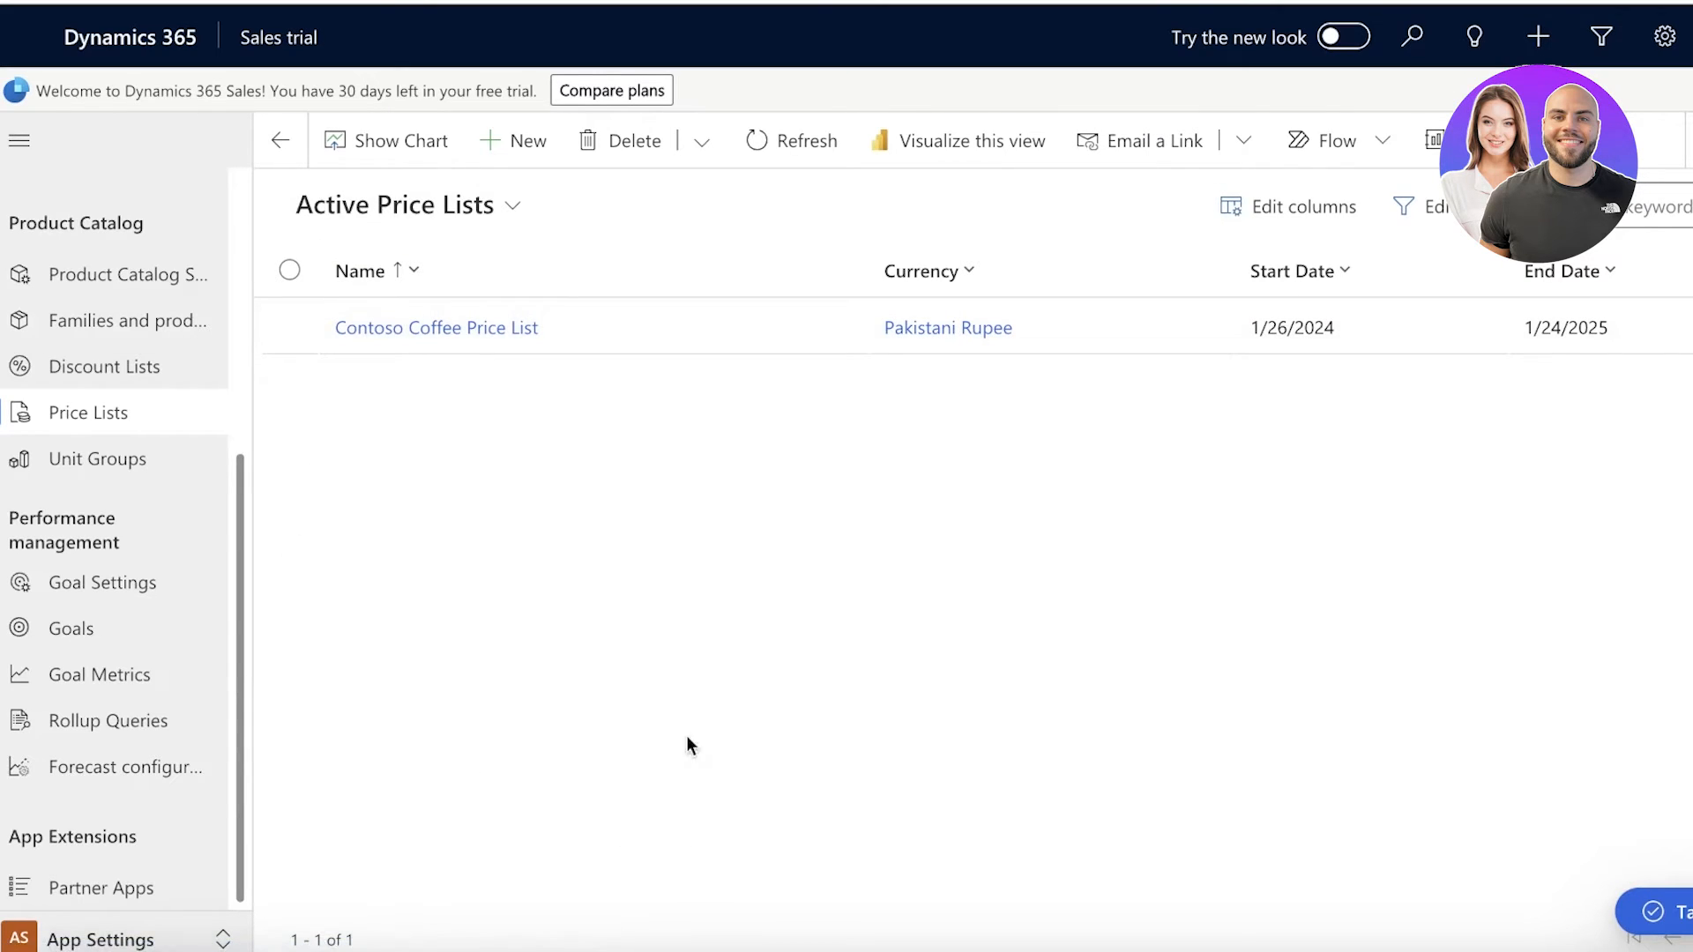
scroll(68, 597, up, 1)
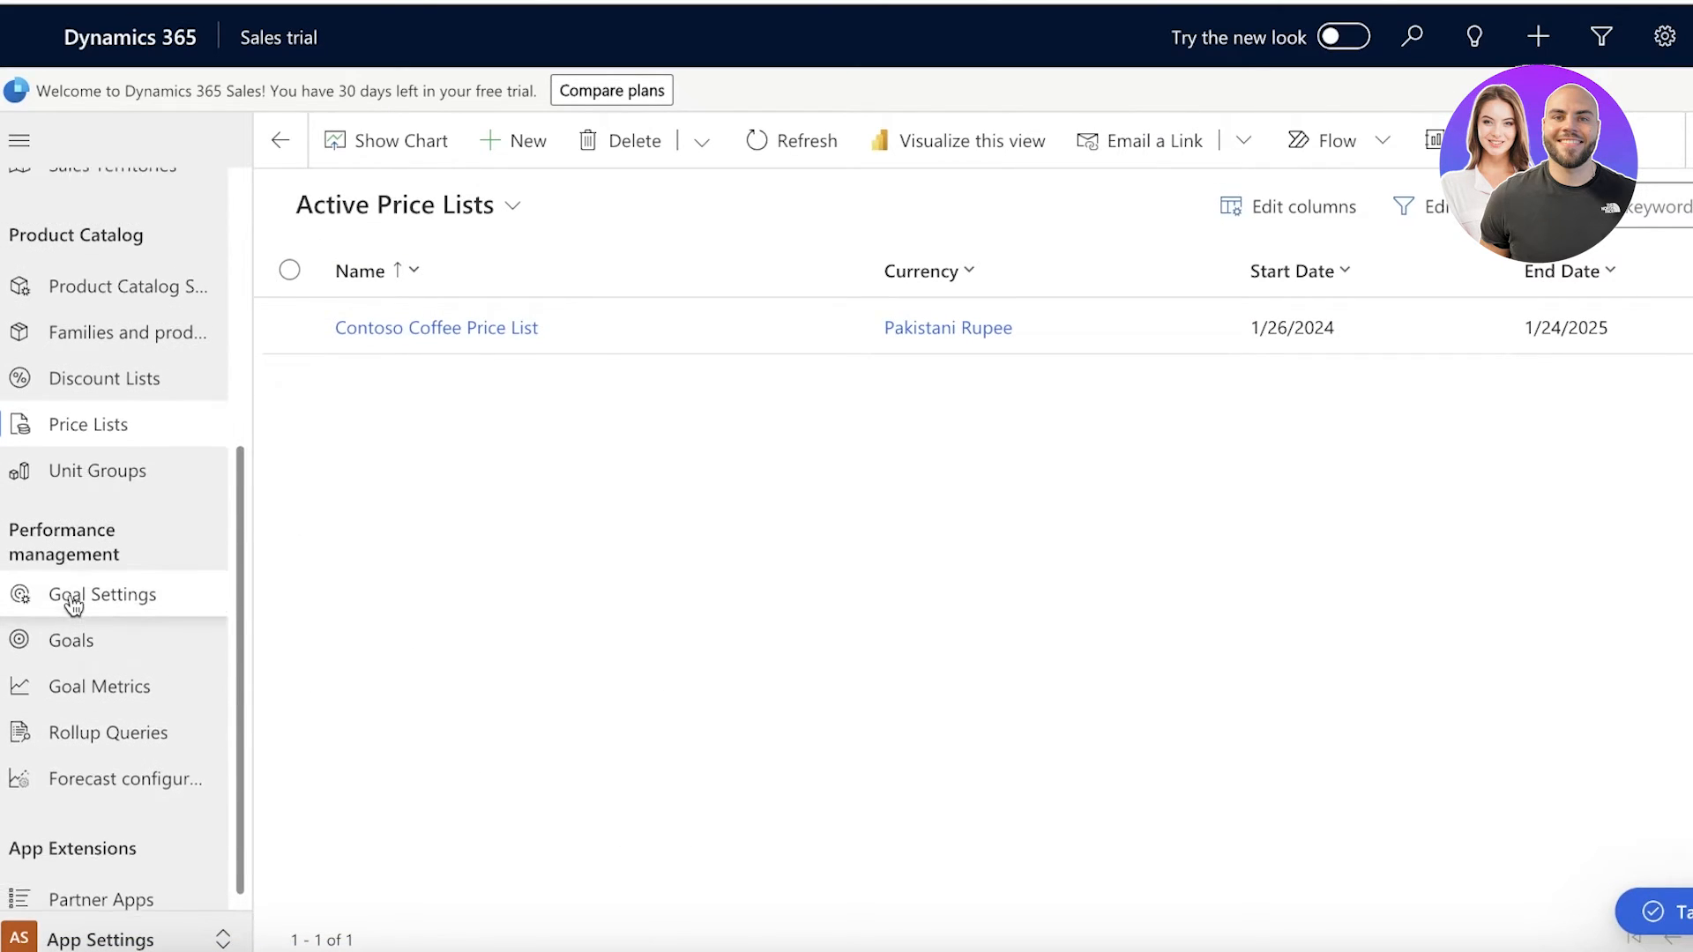
scroll(79, 539, down, 1)
click(67, 592)
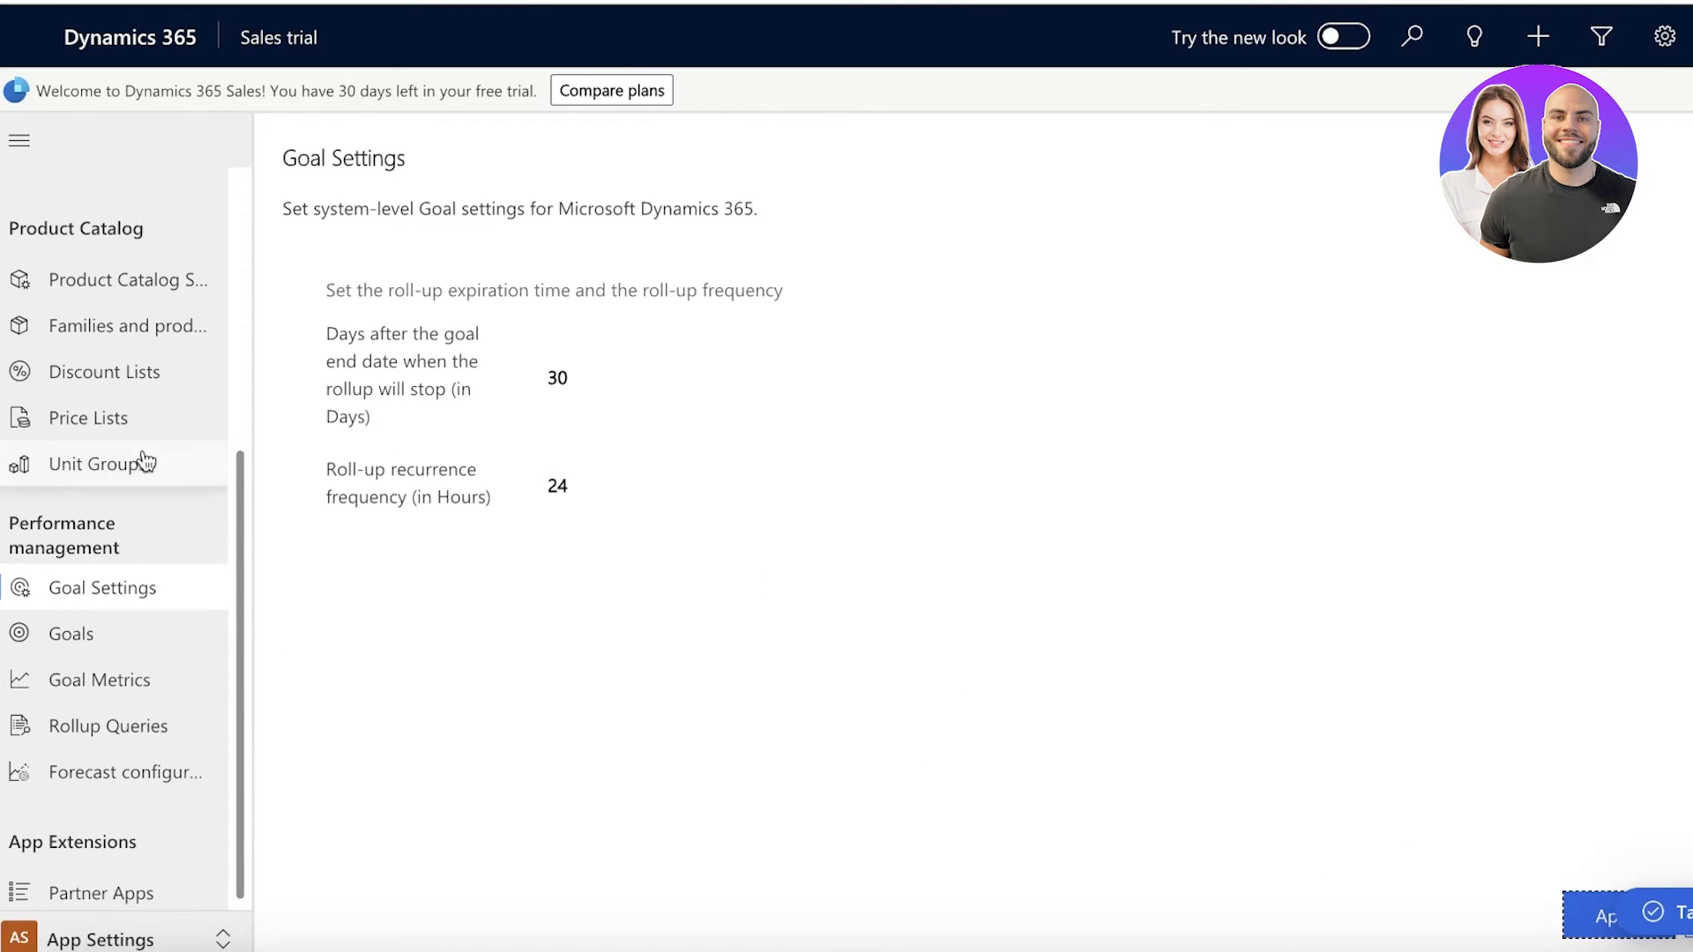
click(28, 676)
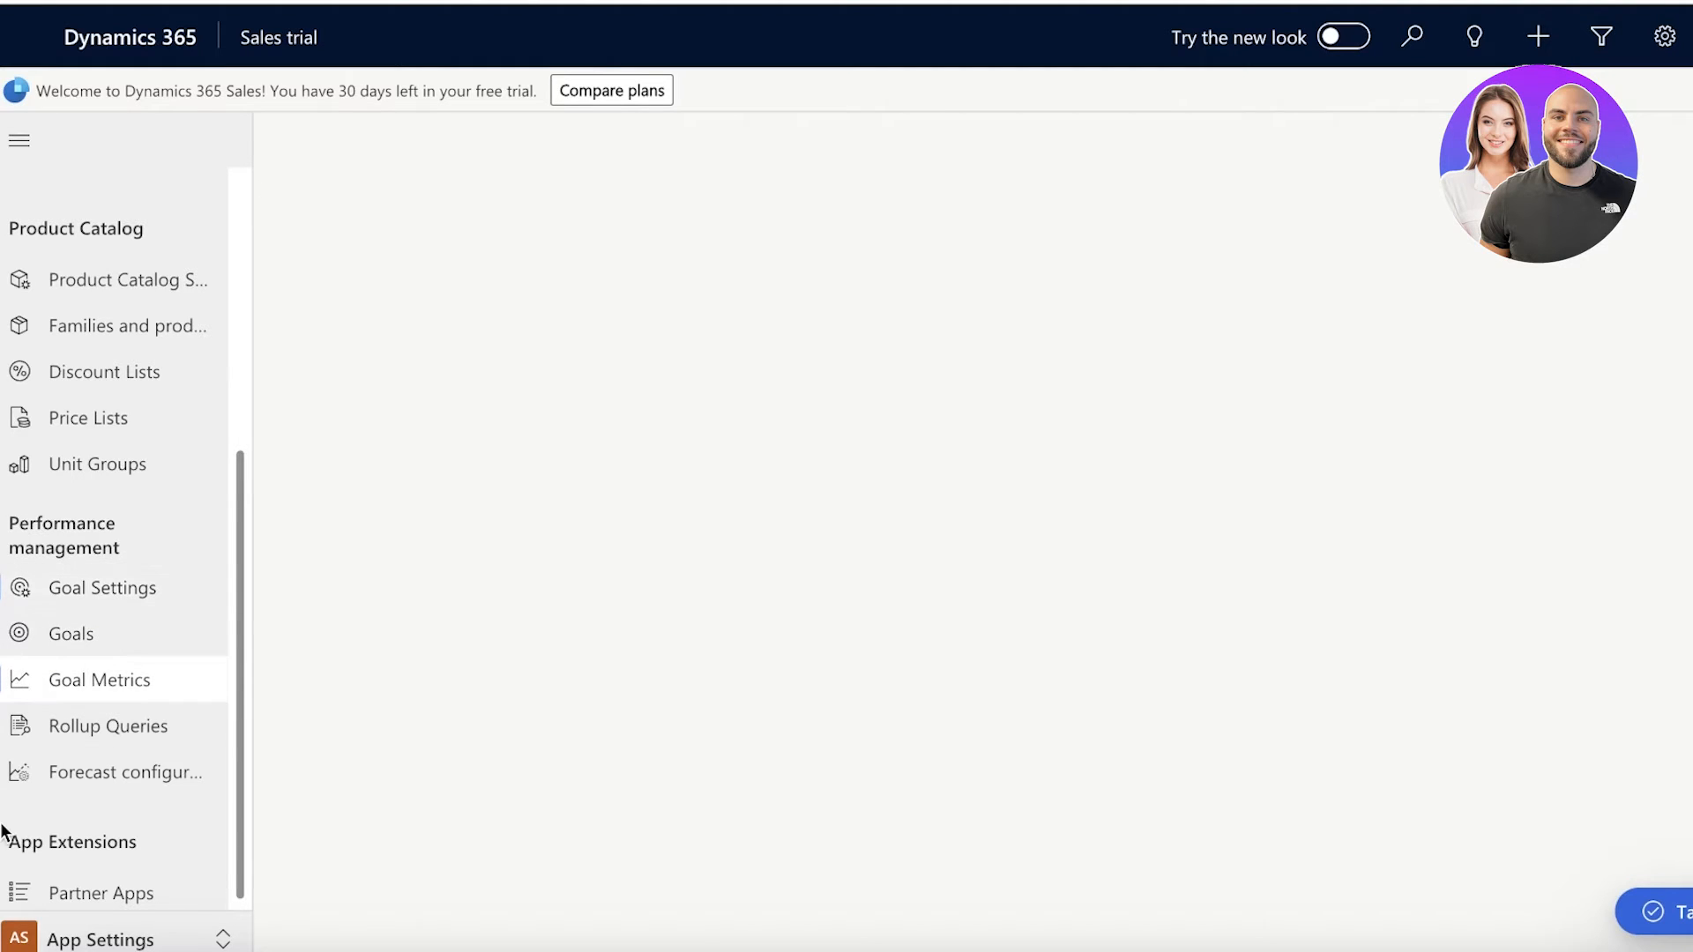
- Open Partner Apps and browse the AppSource listings of apps for Dynamics 365 Sales
click(67, 868)
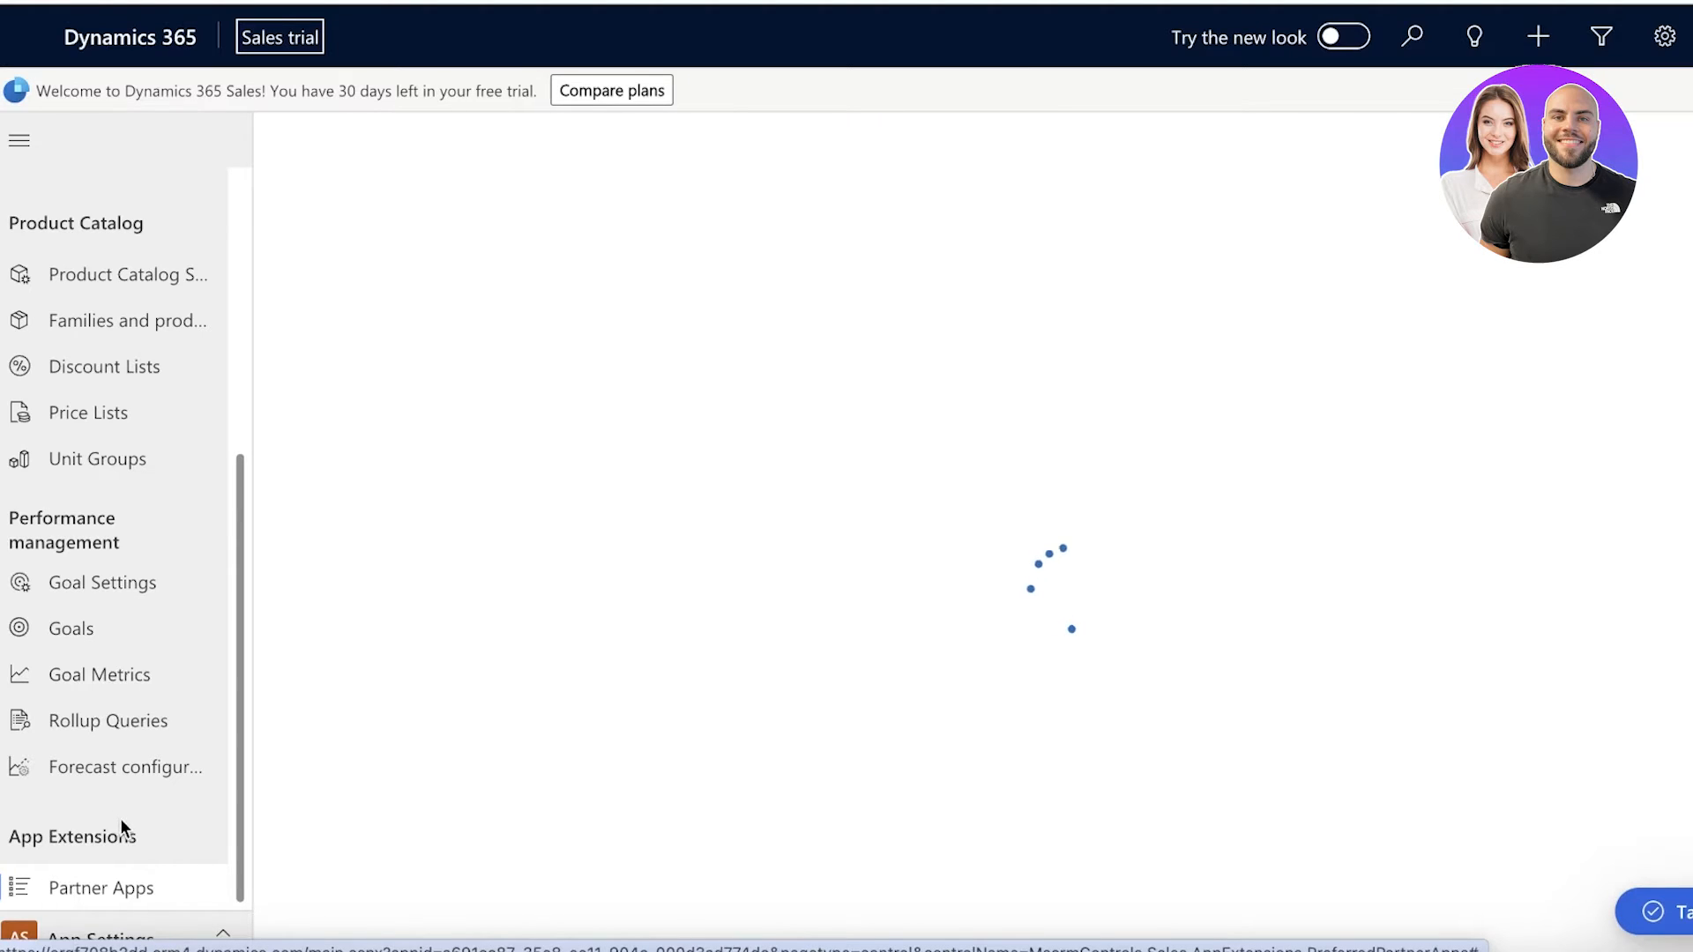
scroll(144, 800, up, 5)
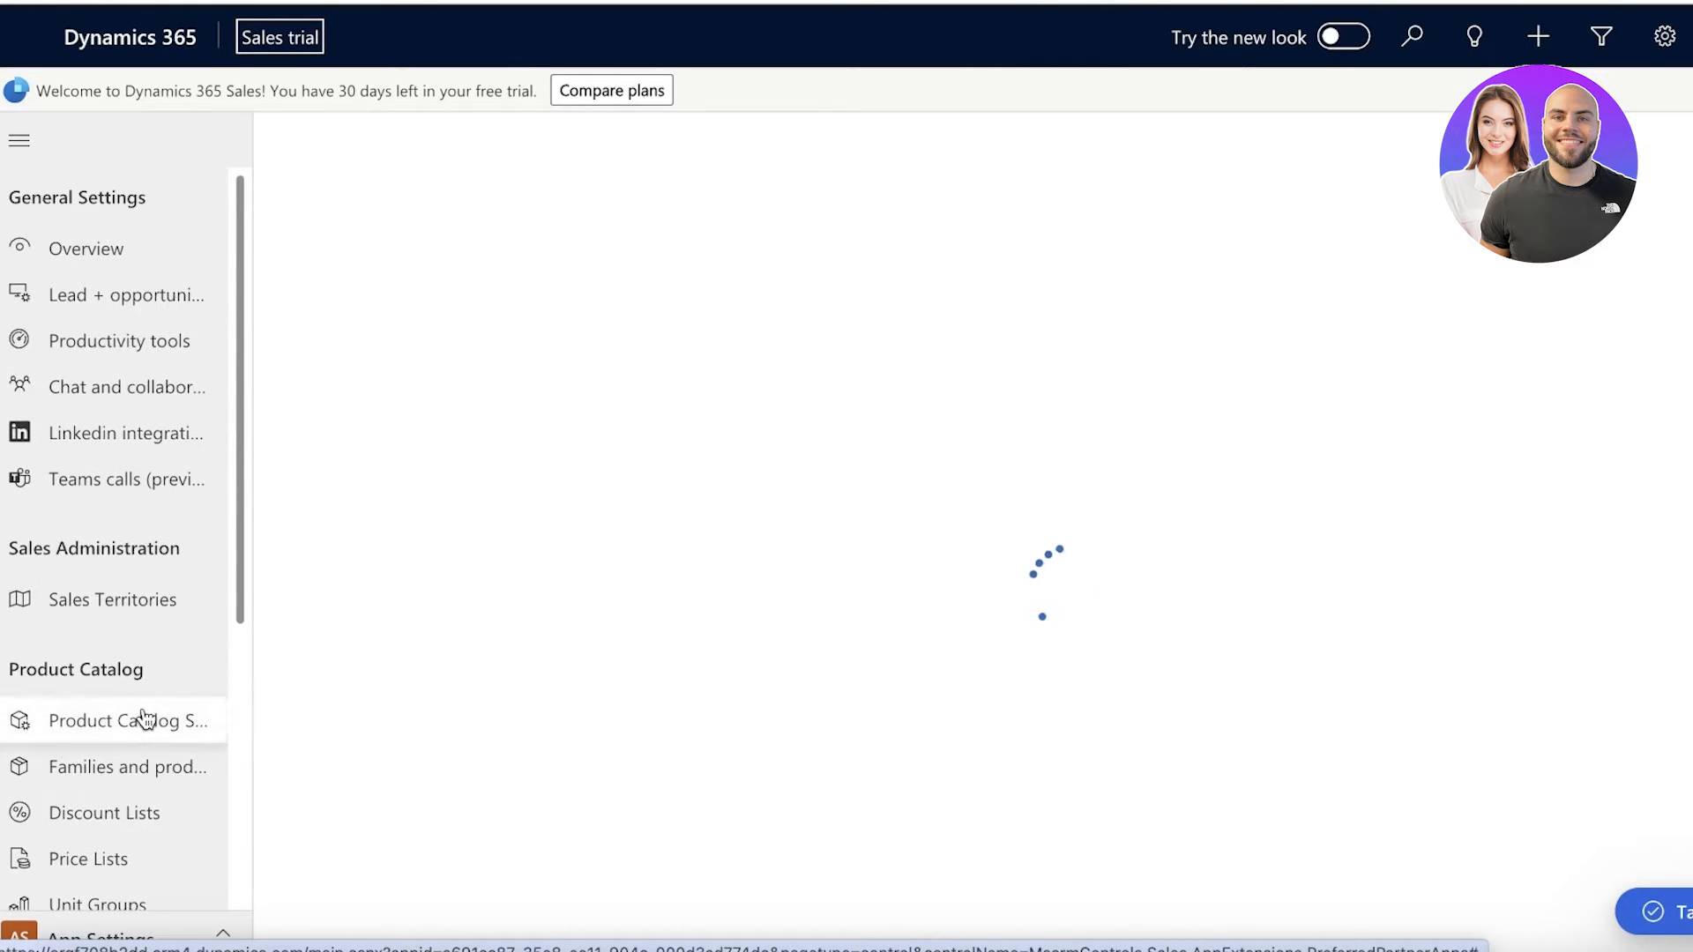
scroll(143, 714, down, 5)
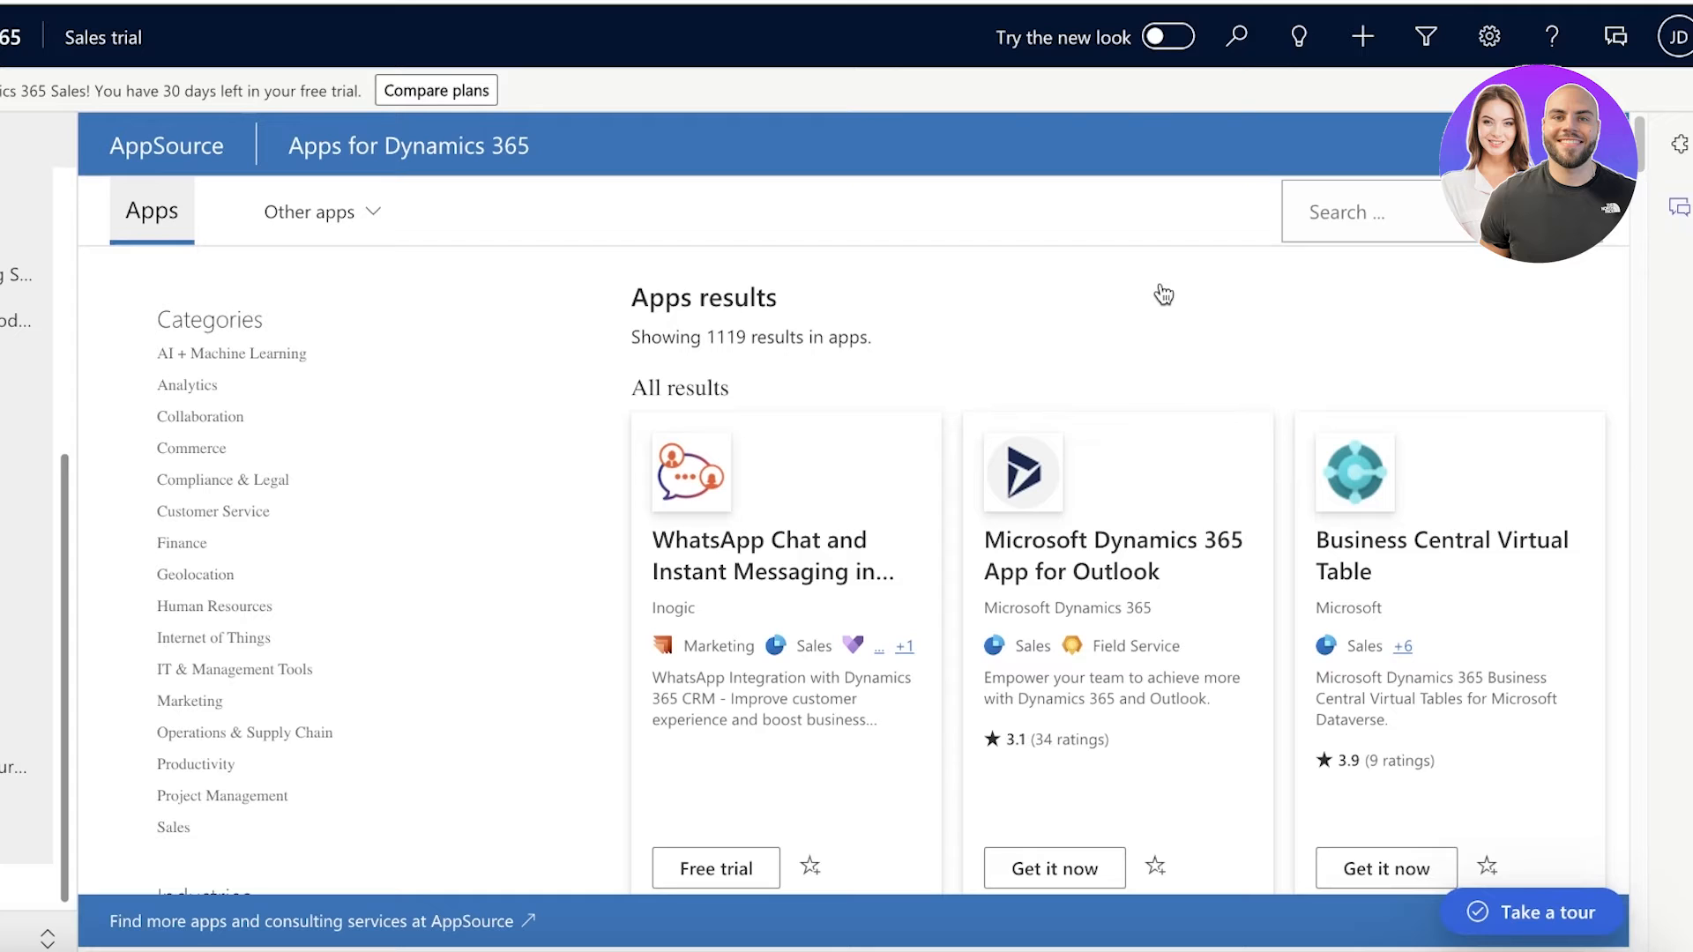
scroll(1164, 295, down, 10)
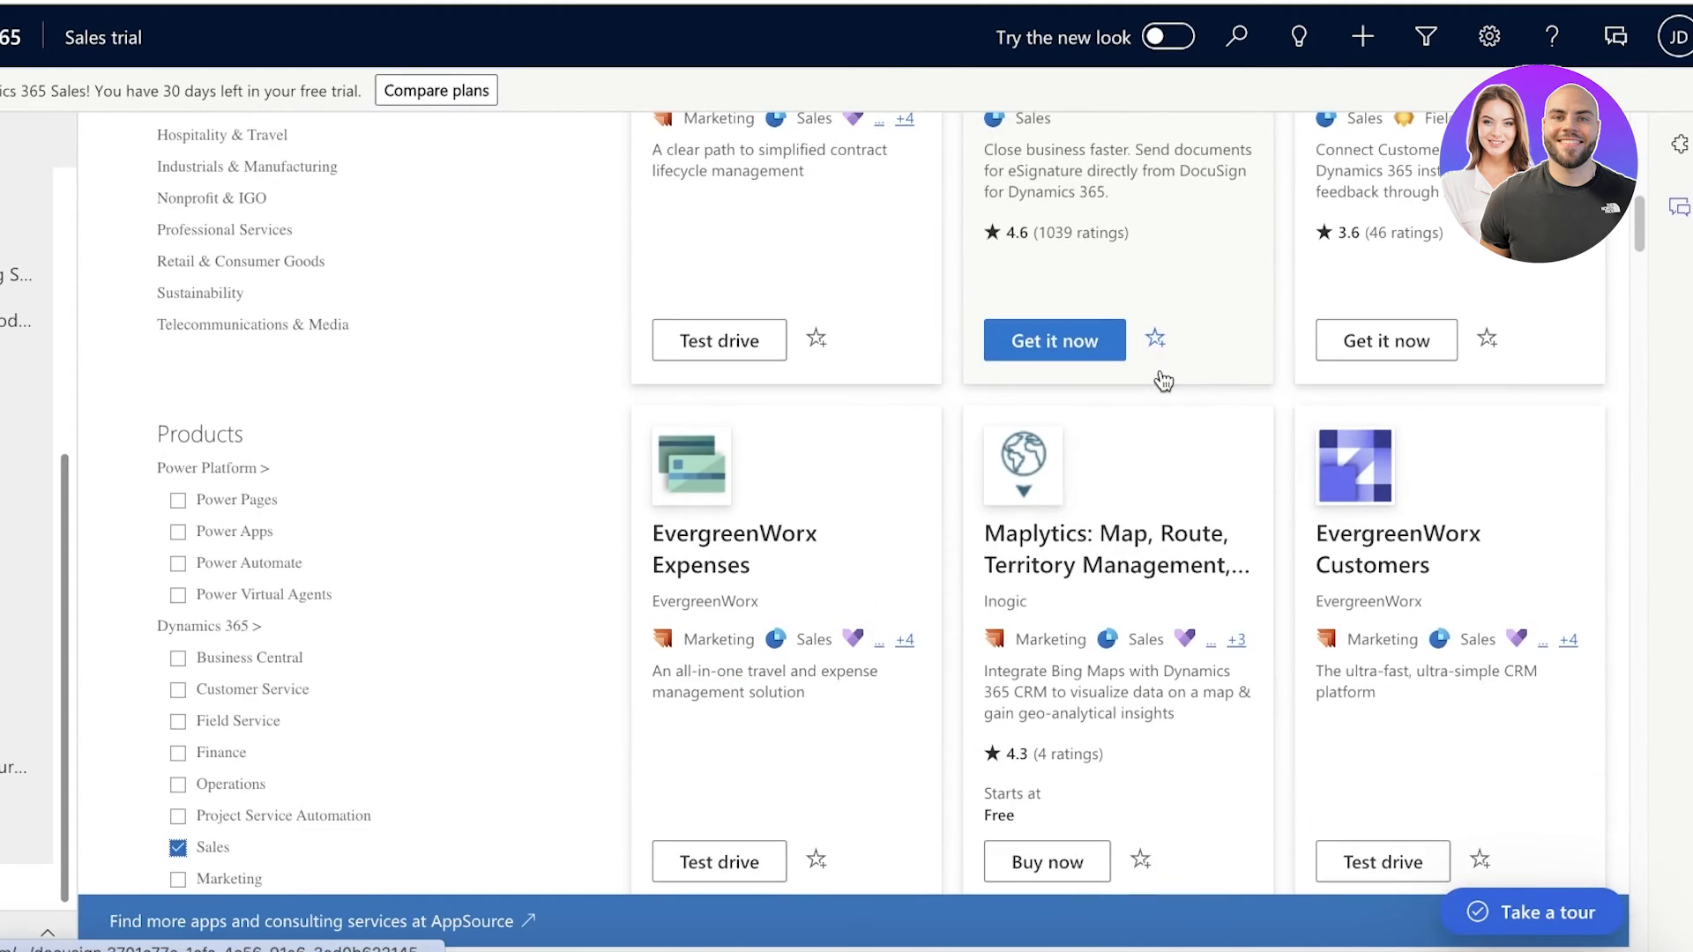
scroll(1164, 381, down, 6)
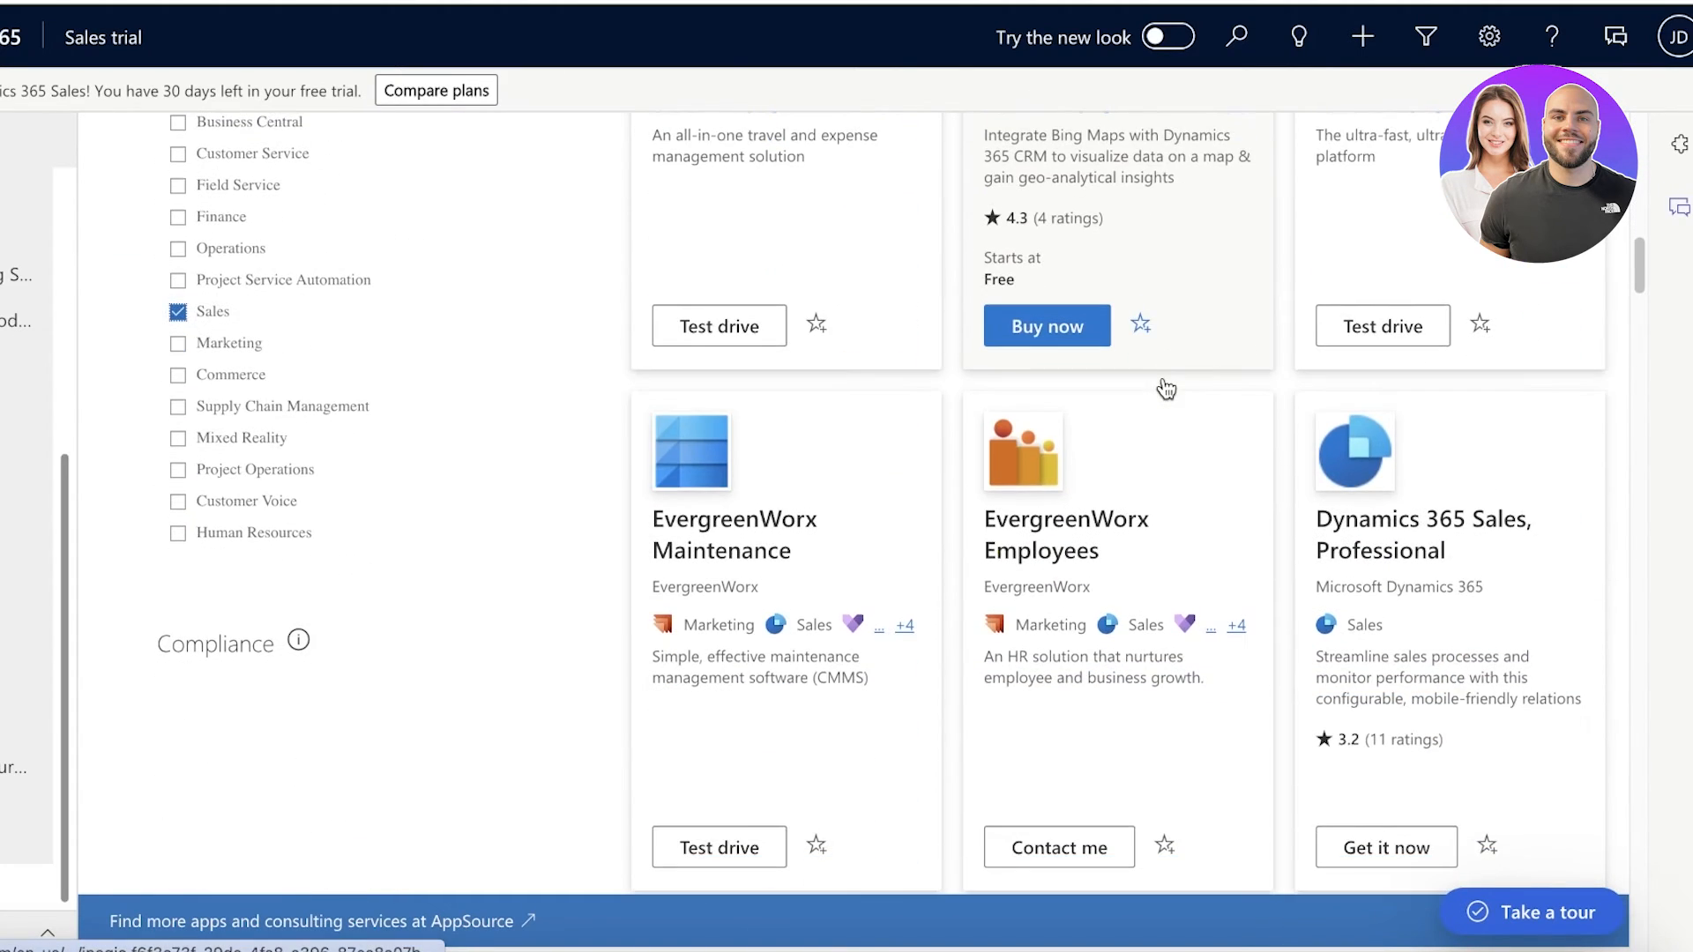
scroll(1164, 388, down, 2)
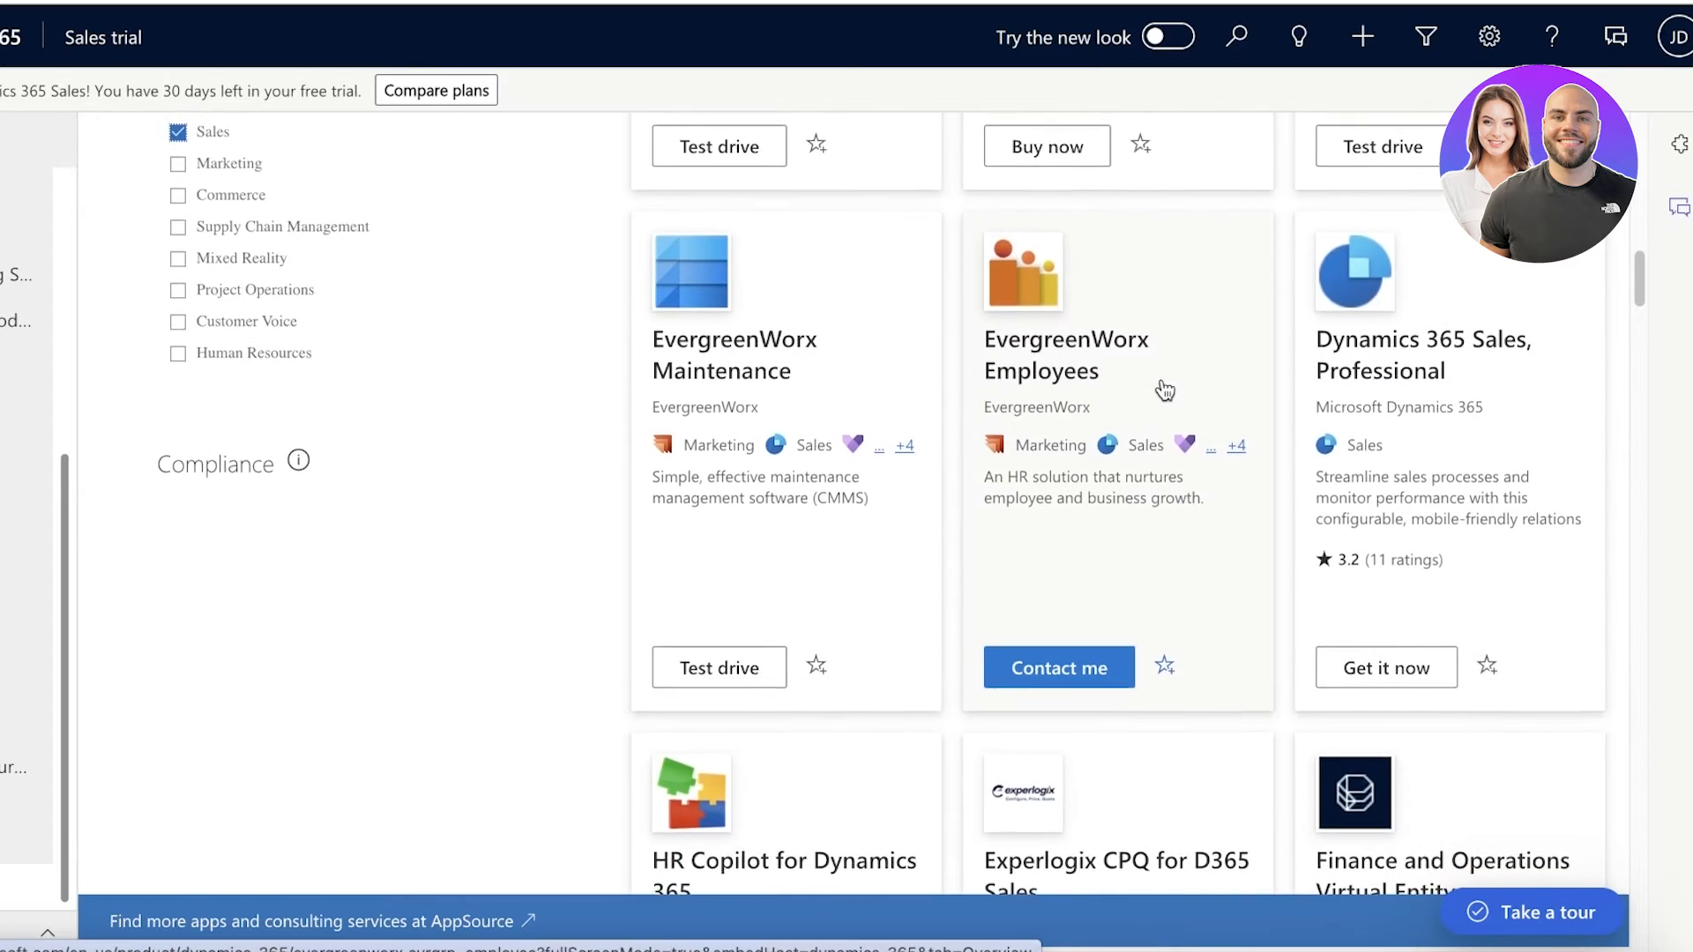
scroll(1164, 391, down, 5)
scroll(1164, 391, down, 3)
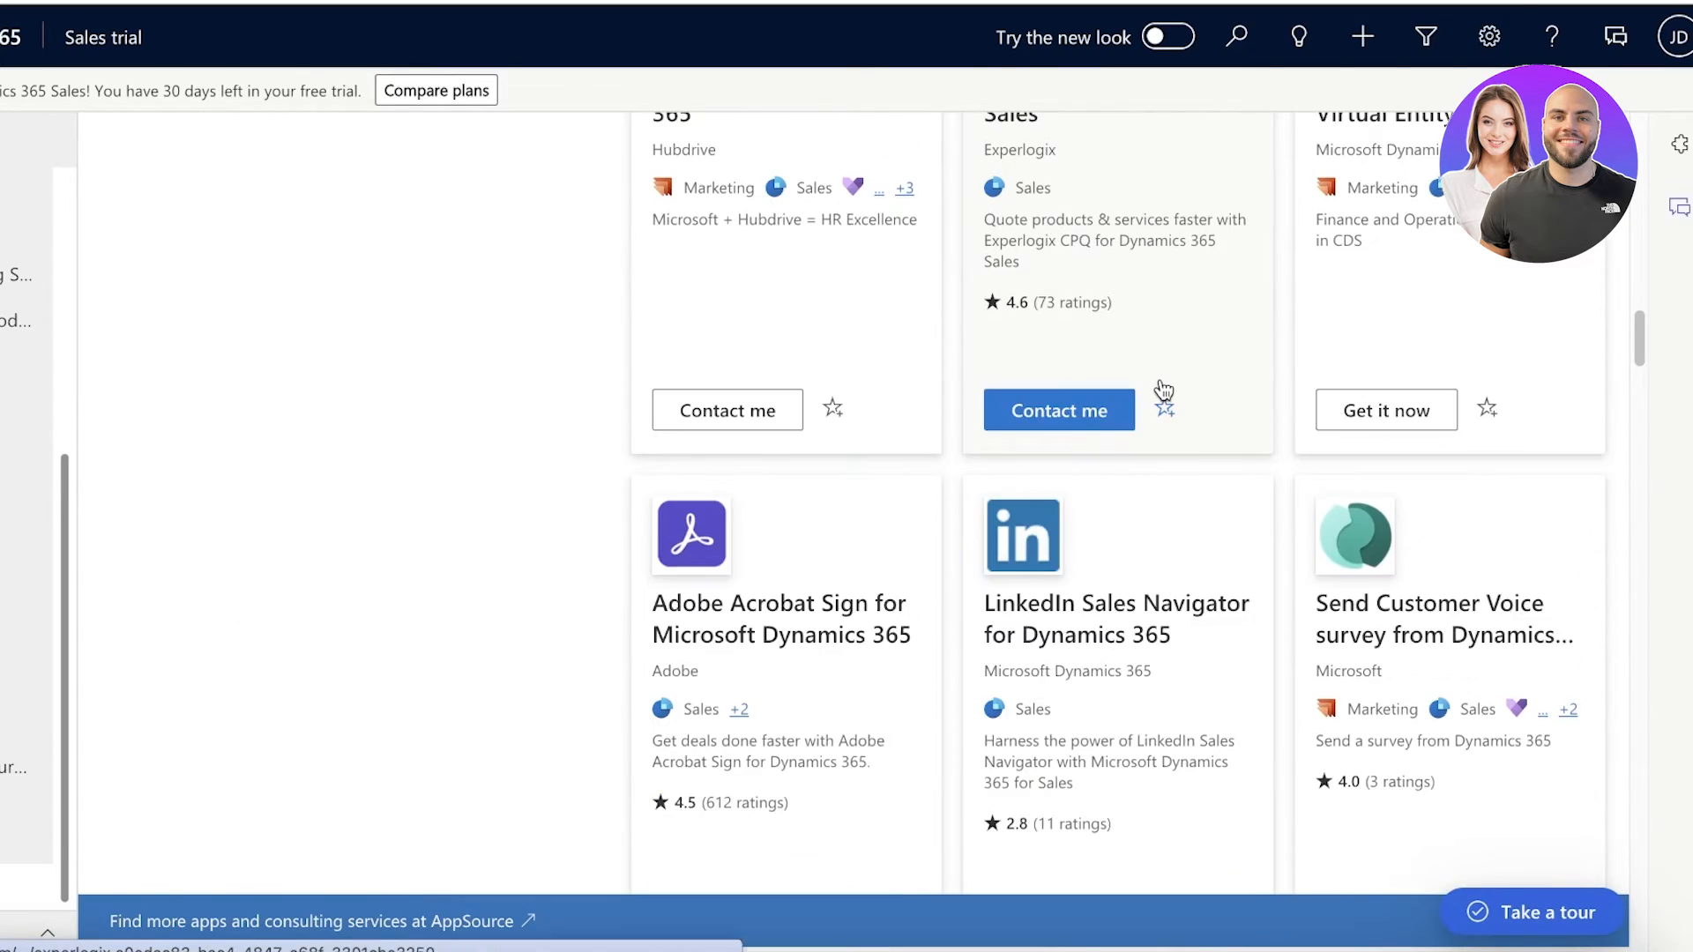
scroll(1164, 391, down, 8)
scroll(929, 427, up, 20)
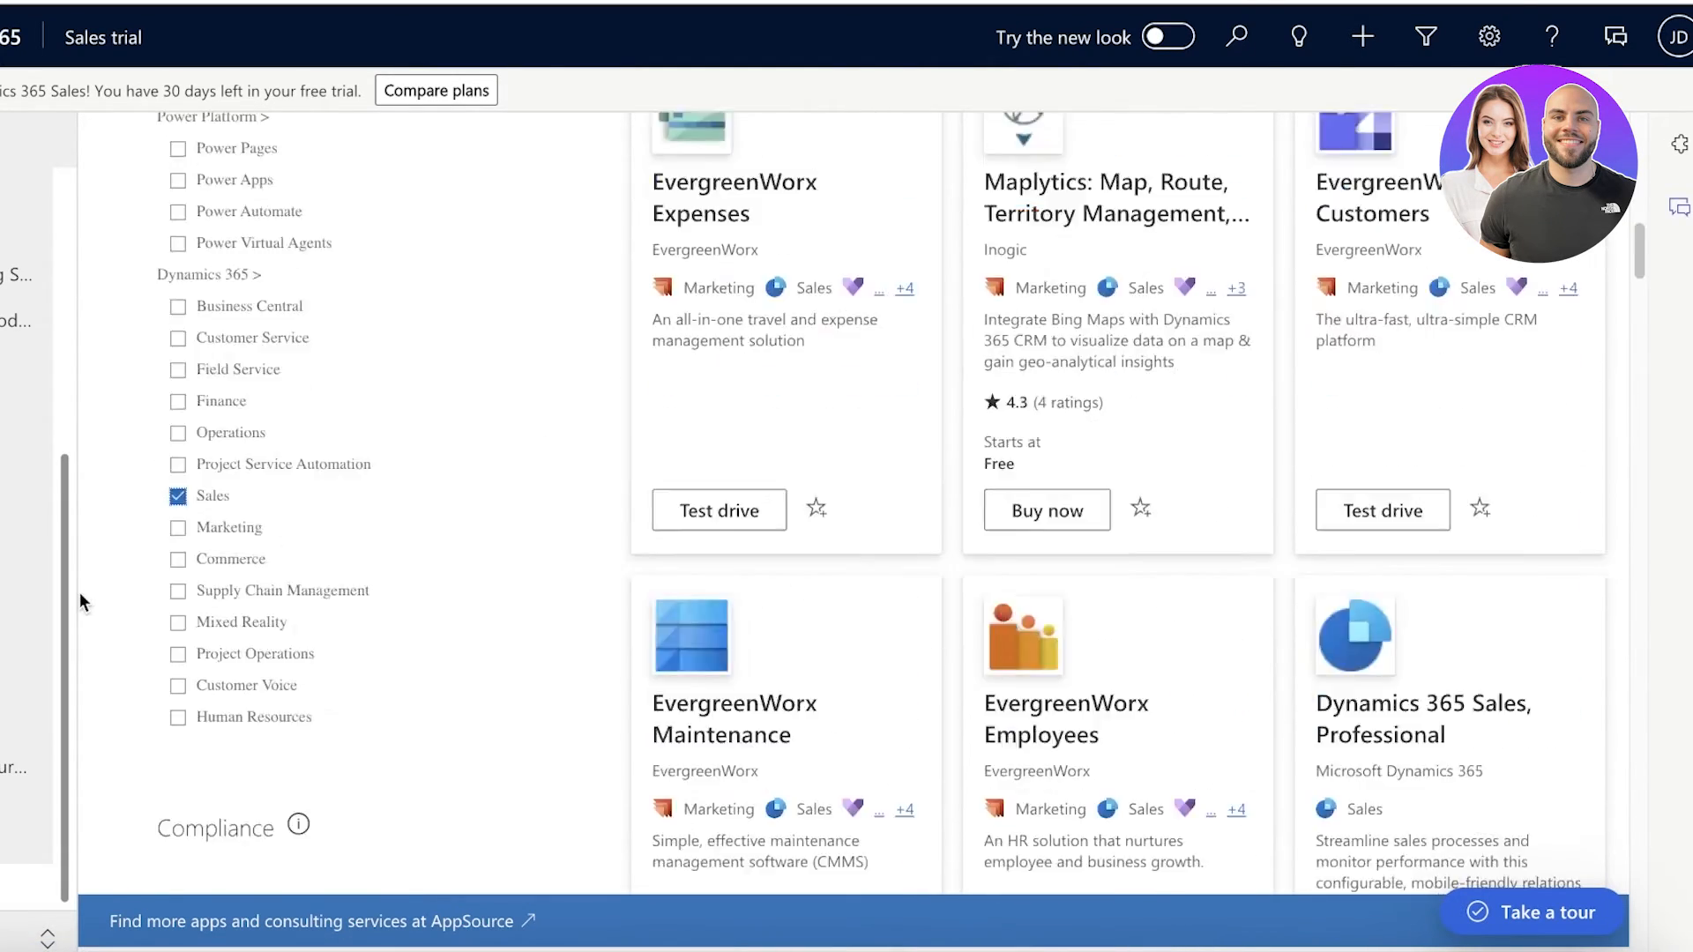
scroll(79, 596, up, 10)
- Check which other app groups AppSource offers, and look through the industry filters and featured Dynamics 365 apps
click(320, 225)
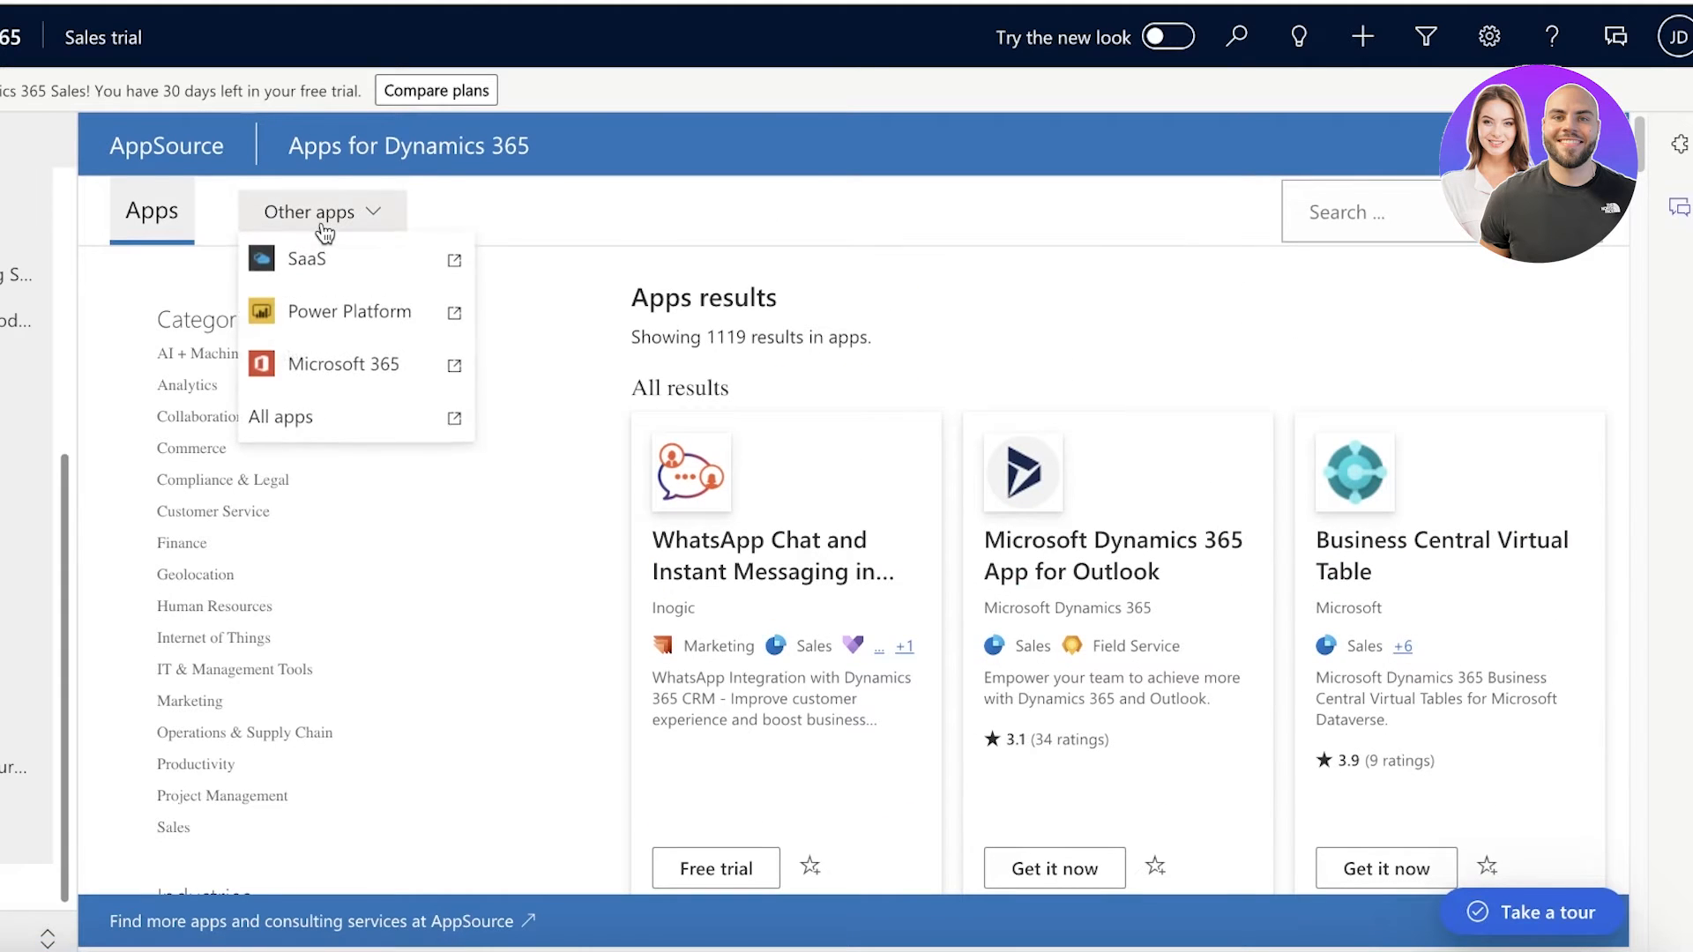
click(682, 225)
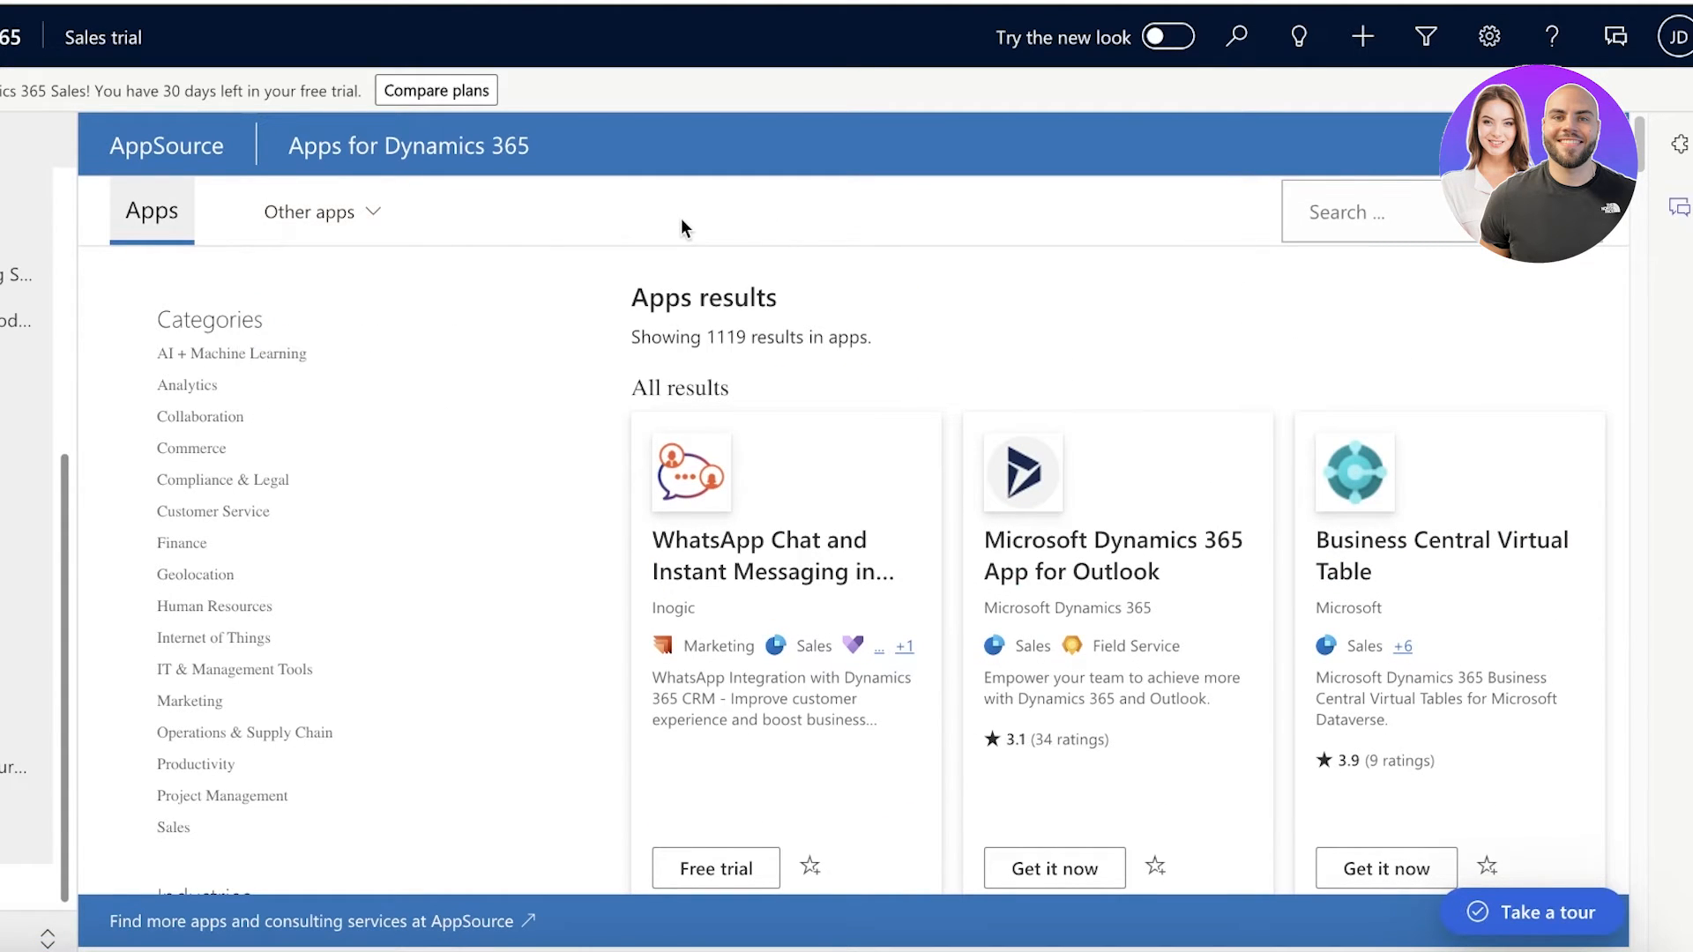
scroll(681, 220, down, 8)
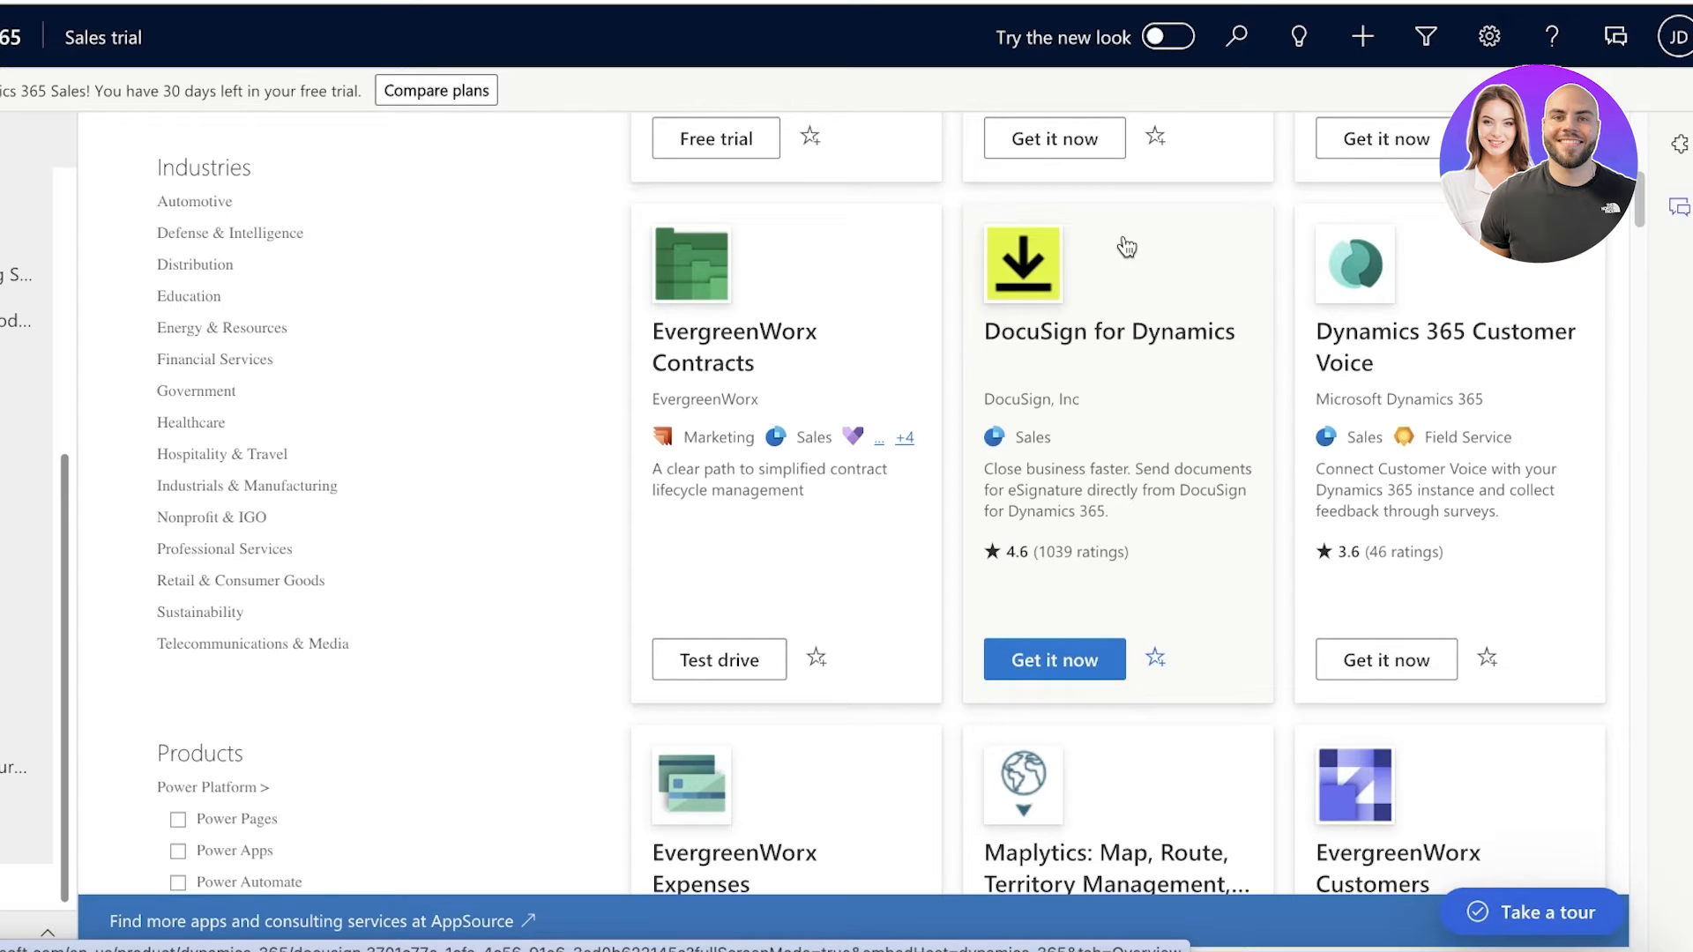
- Request DocuSign for Dynamics from the AppSource listings and agree to the provider's terms
click(1083, 662)
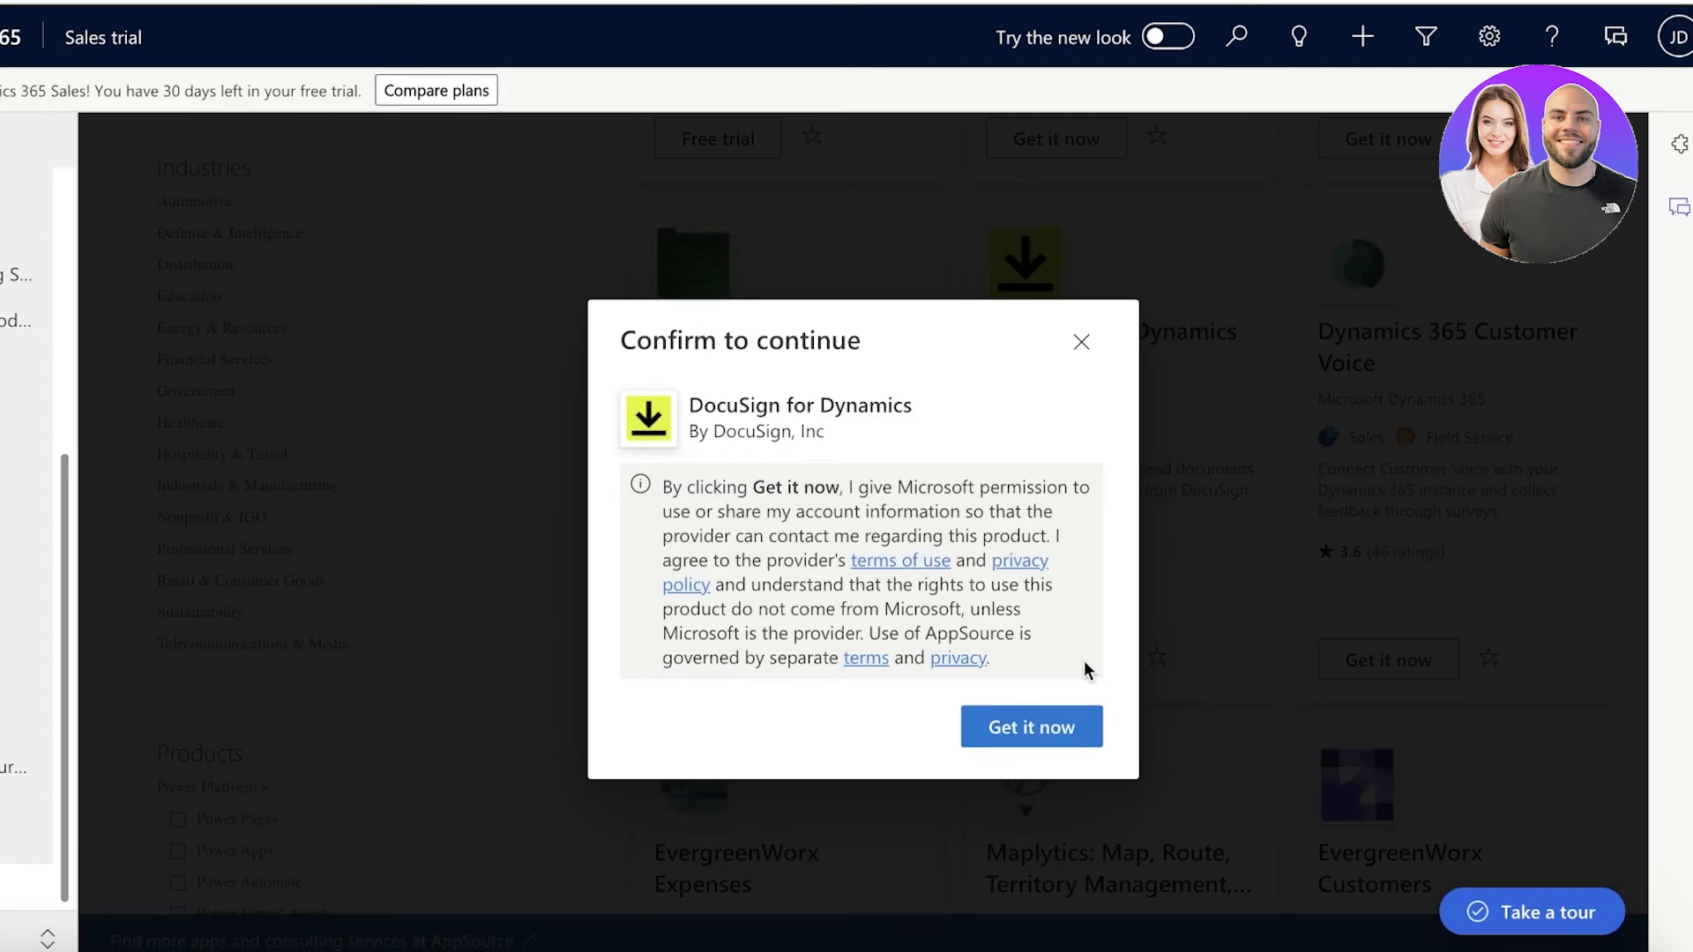
click(1067, 724)
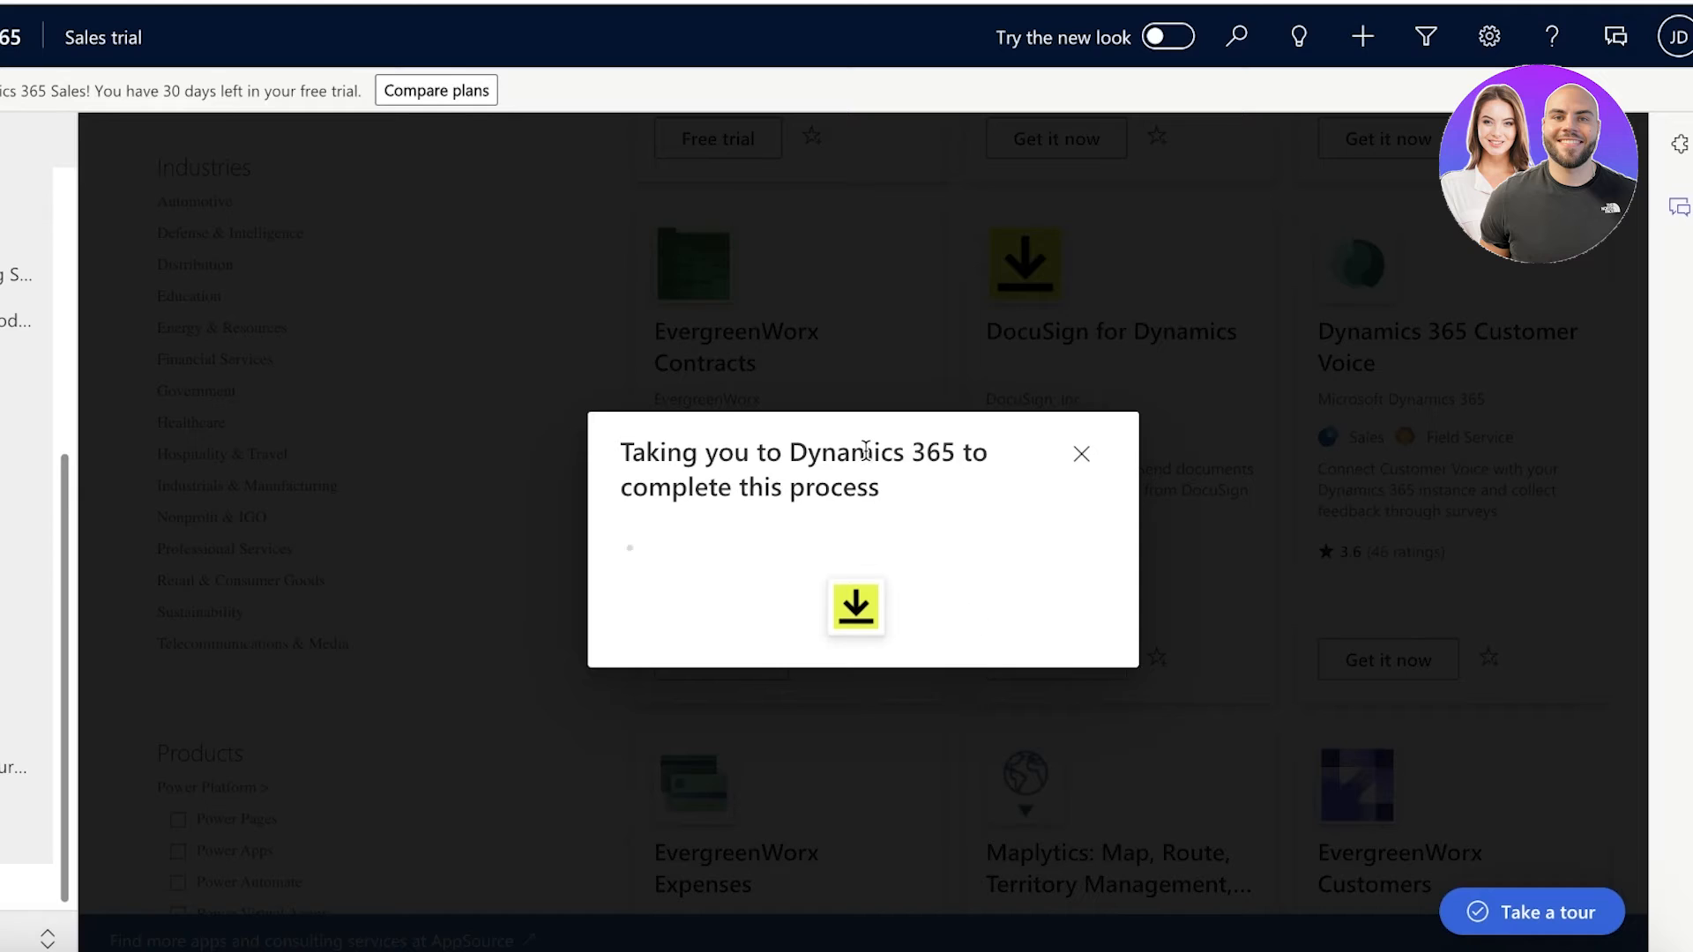
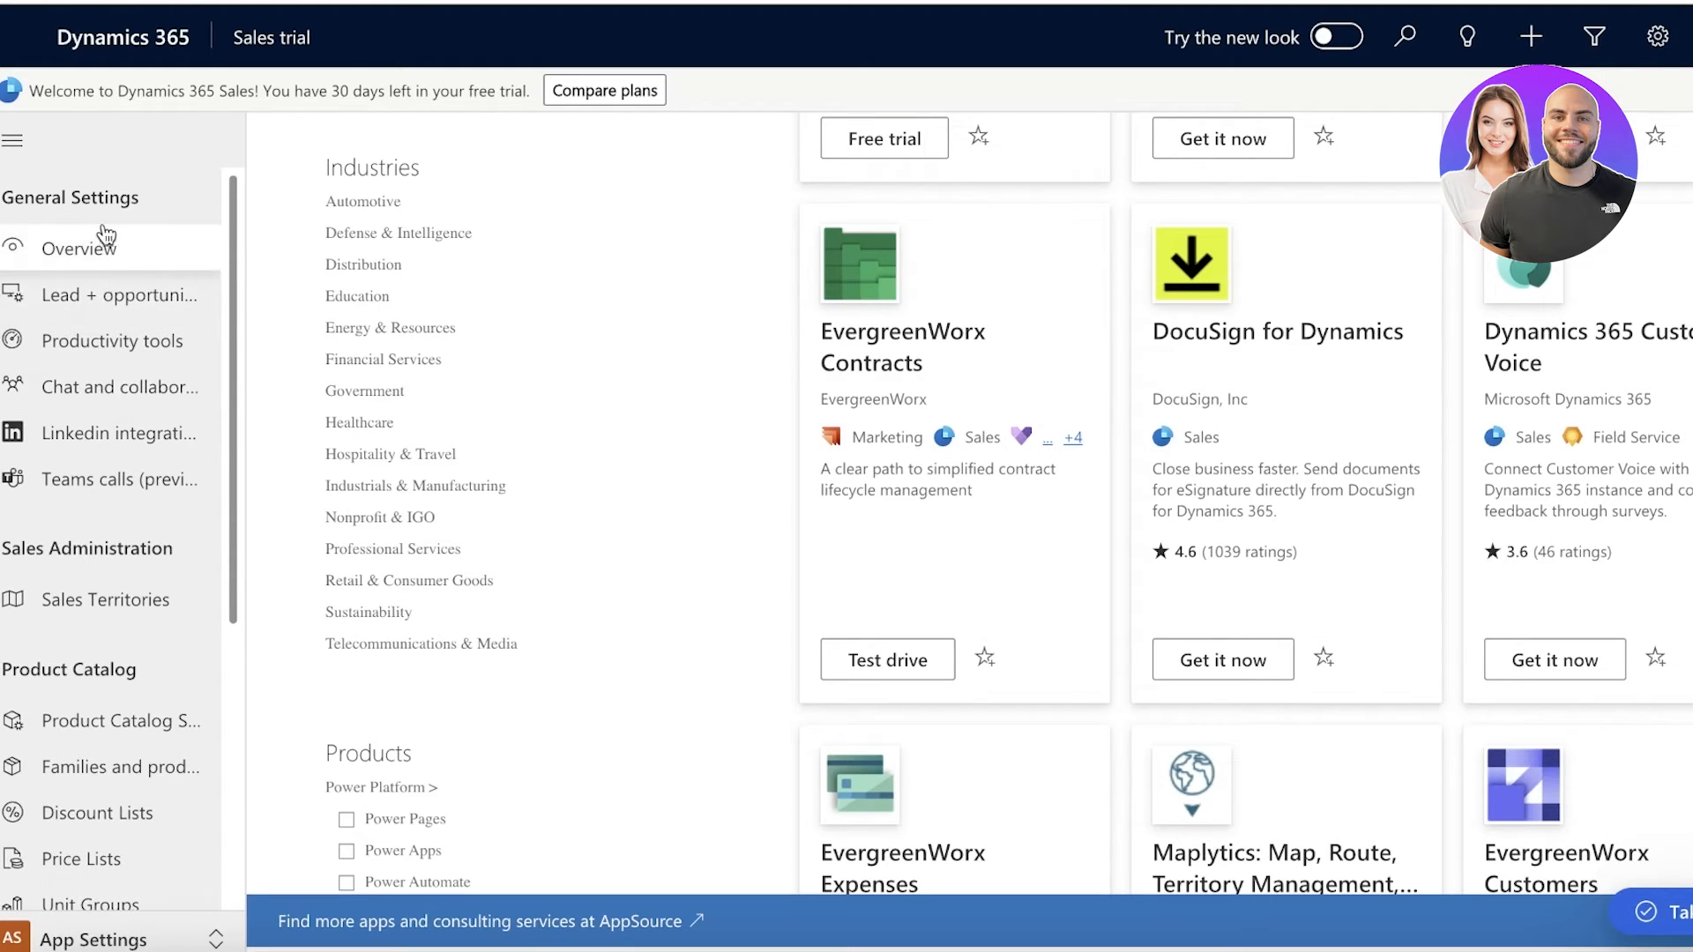
- Return from App Settings to the Sales area and its dashboard
click(88, 939)
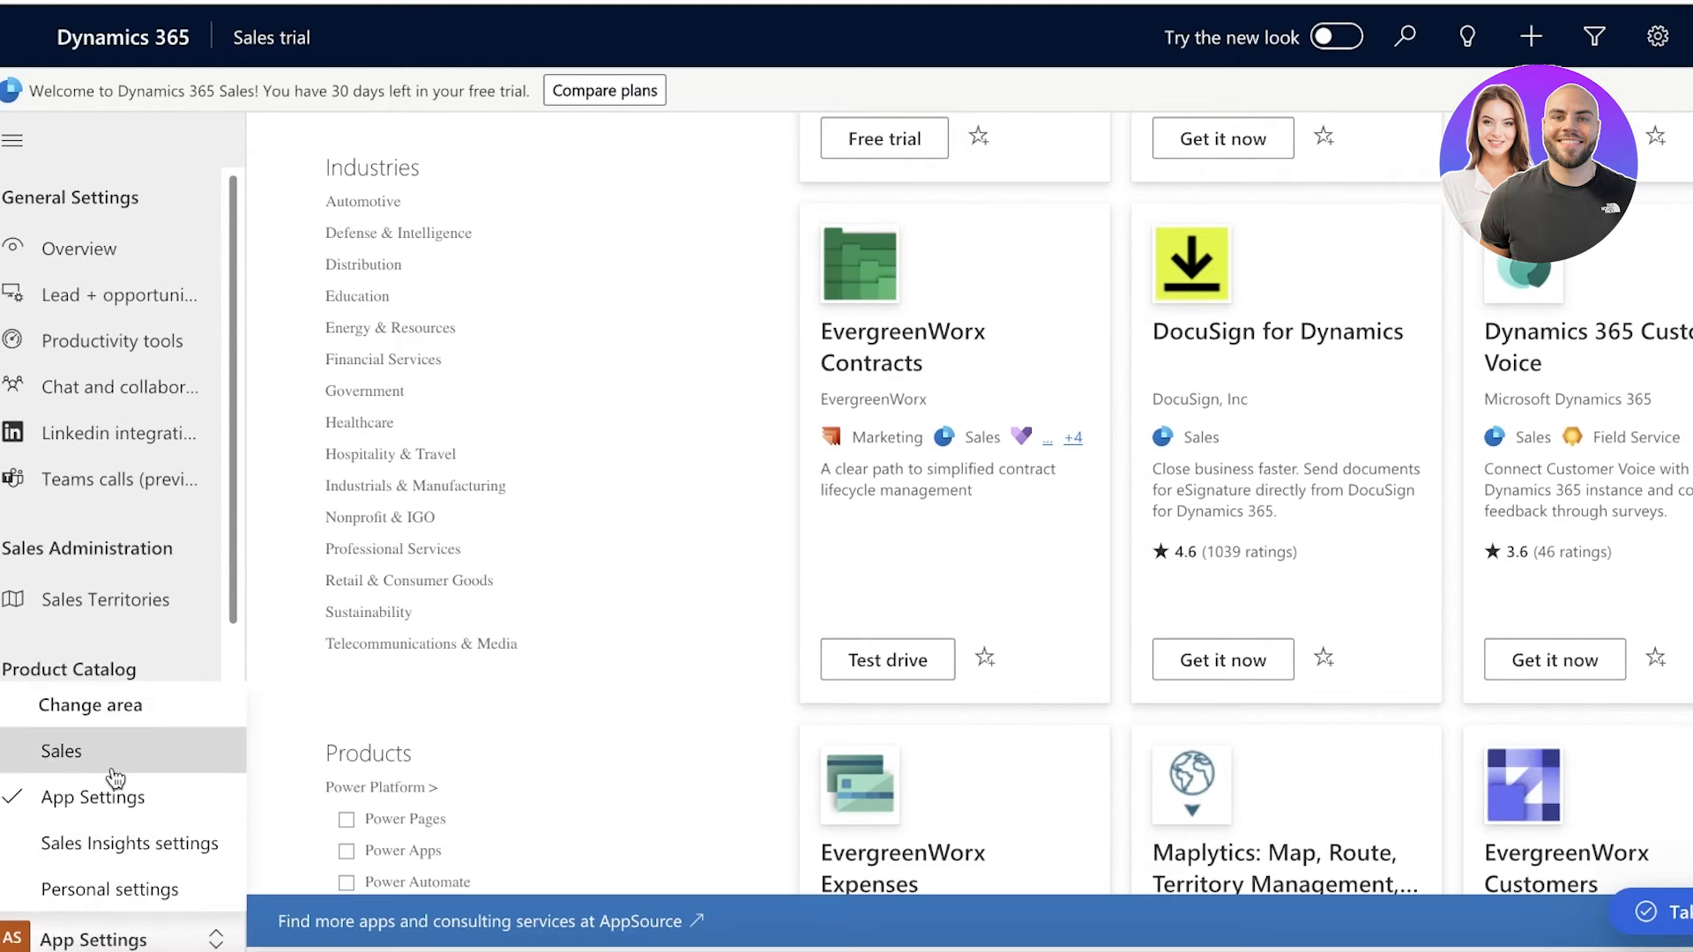
click(113, 756)
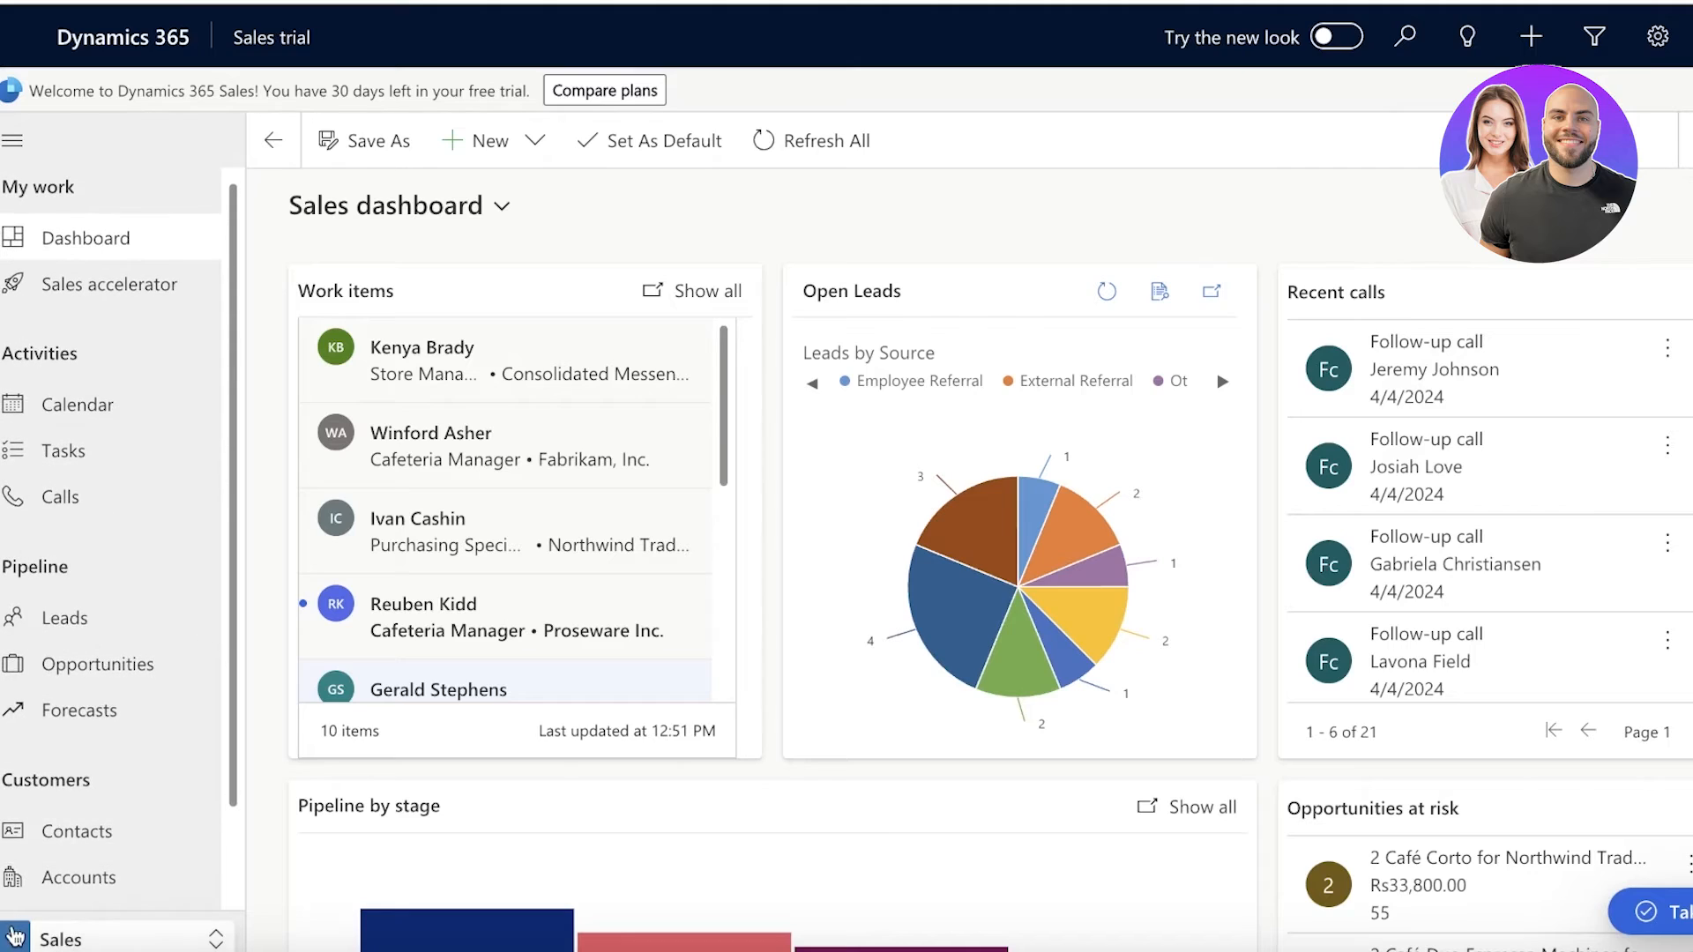
click(62, 937)
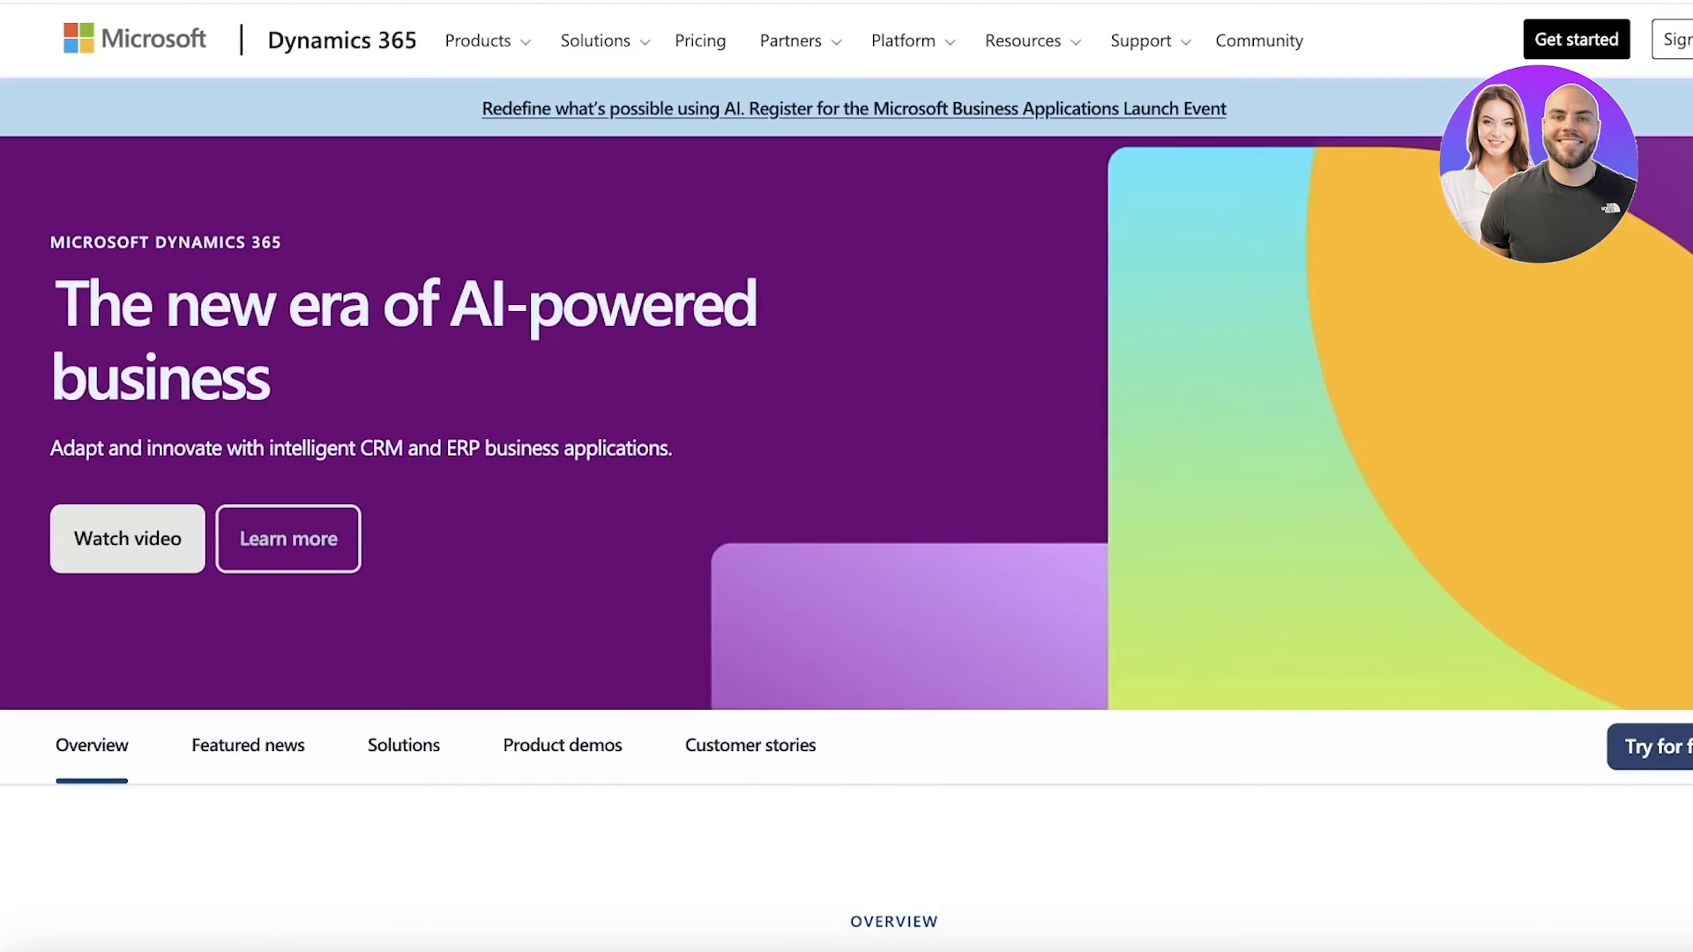
- On the Microsoft Dynamics 365 website, browse the product demos for marketing, customer service, field service, supply chain and finance
scroll(622, 282, down, 20)
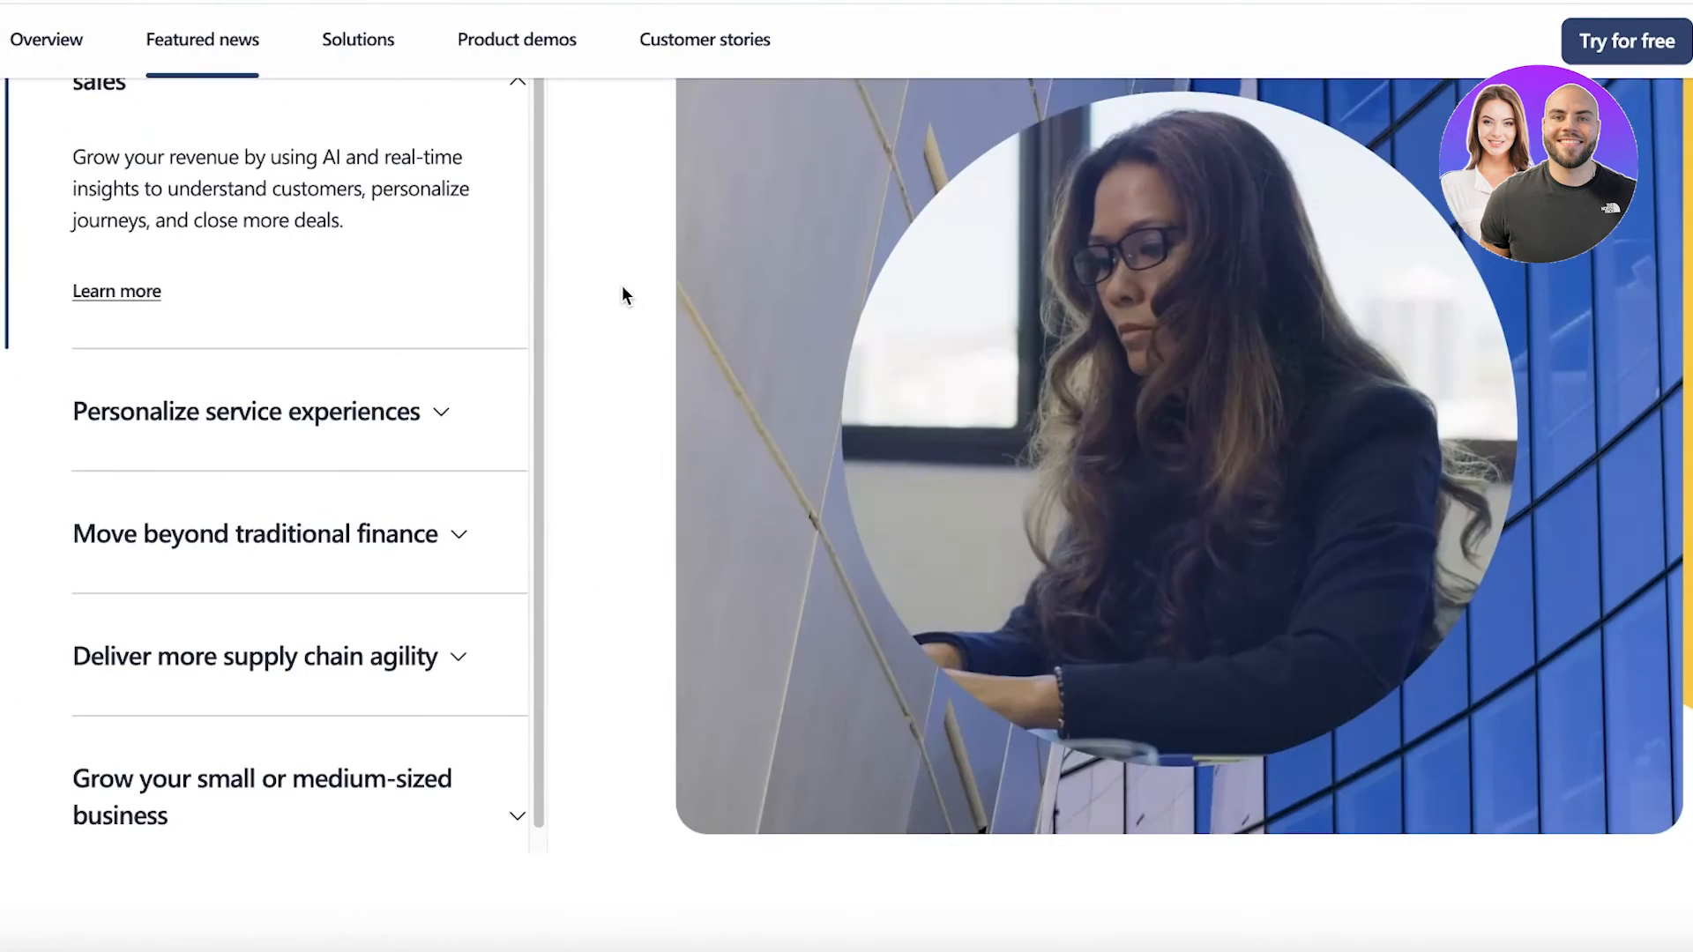
scroll(621, 291, down, 10)
click(438, 446)
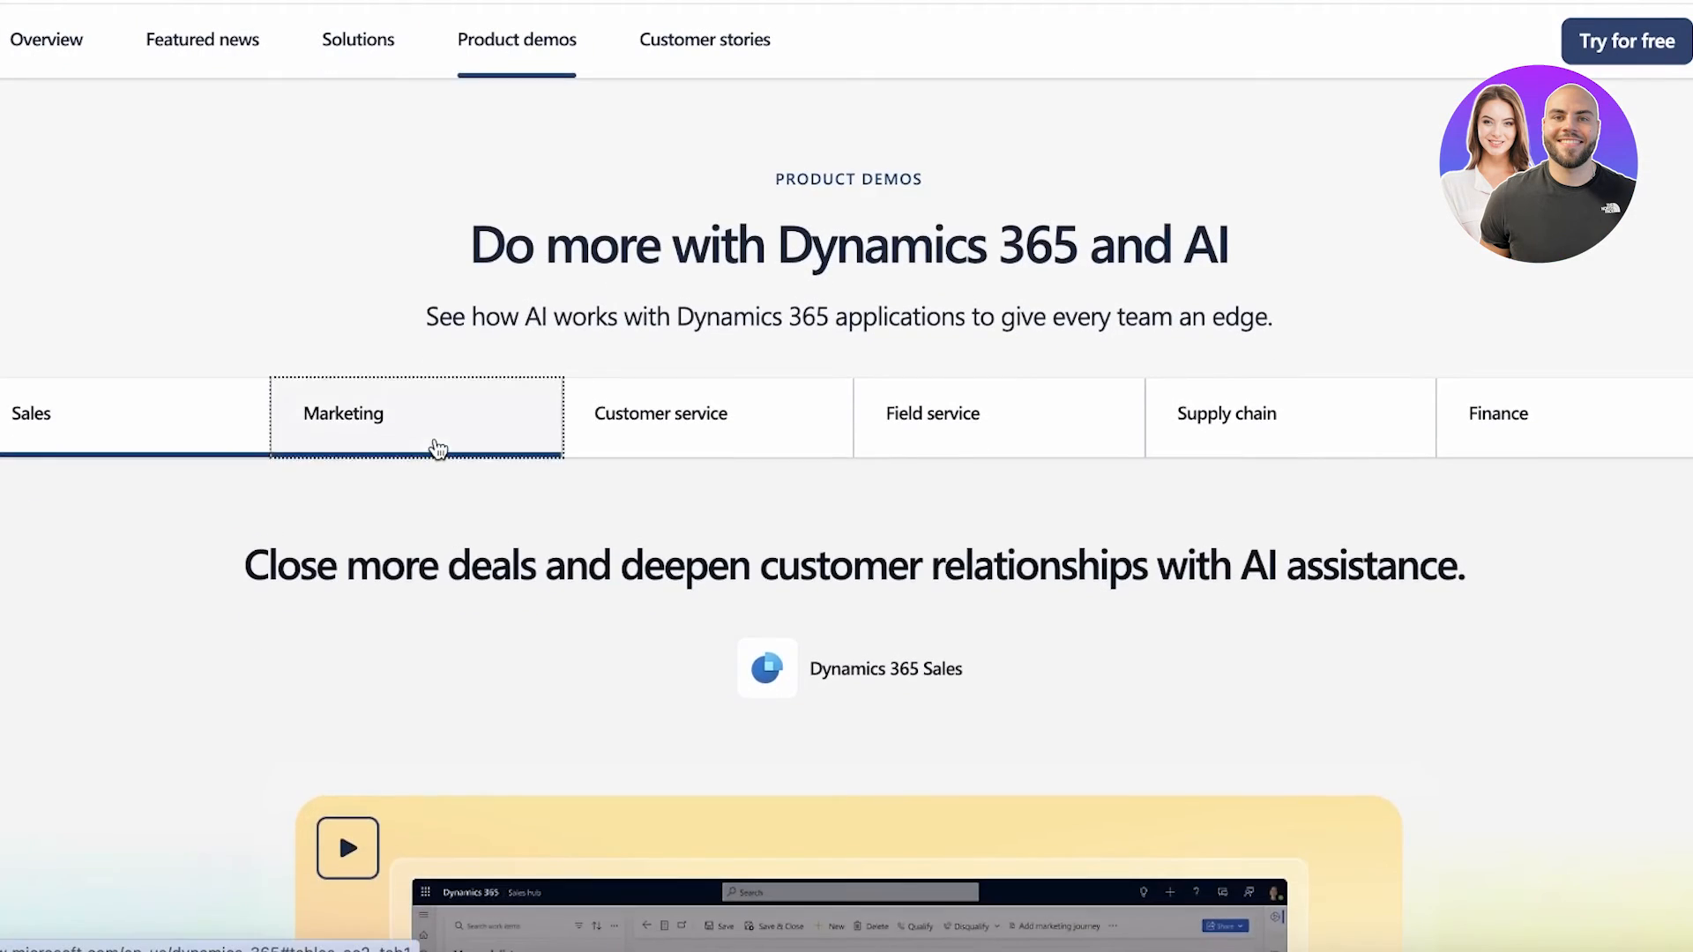
click(723, 437)
click(978, 421)
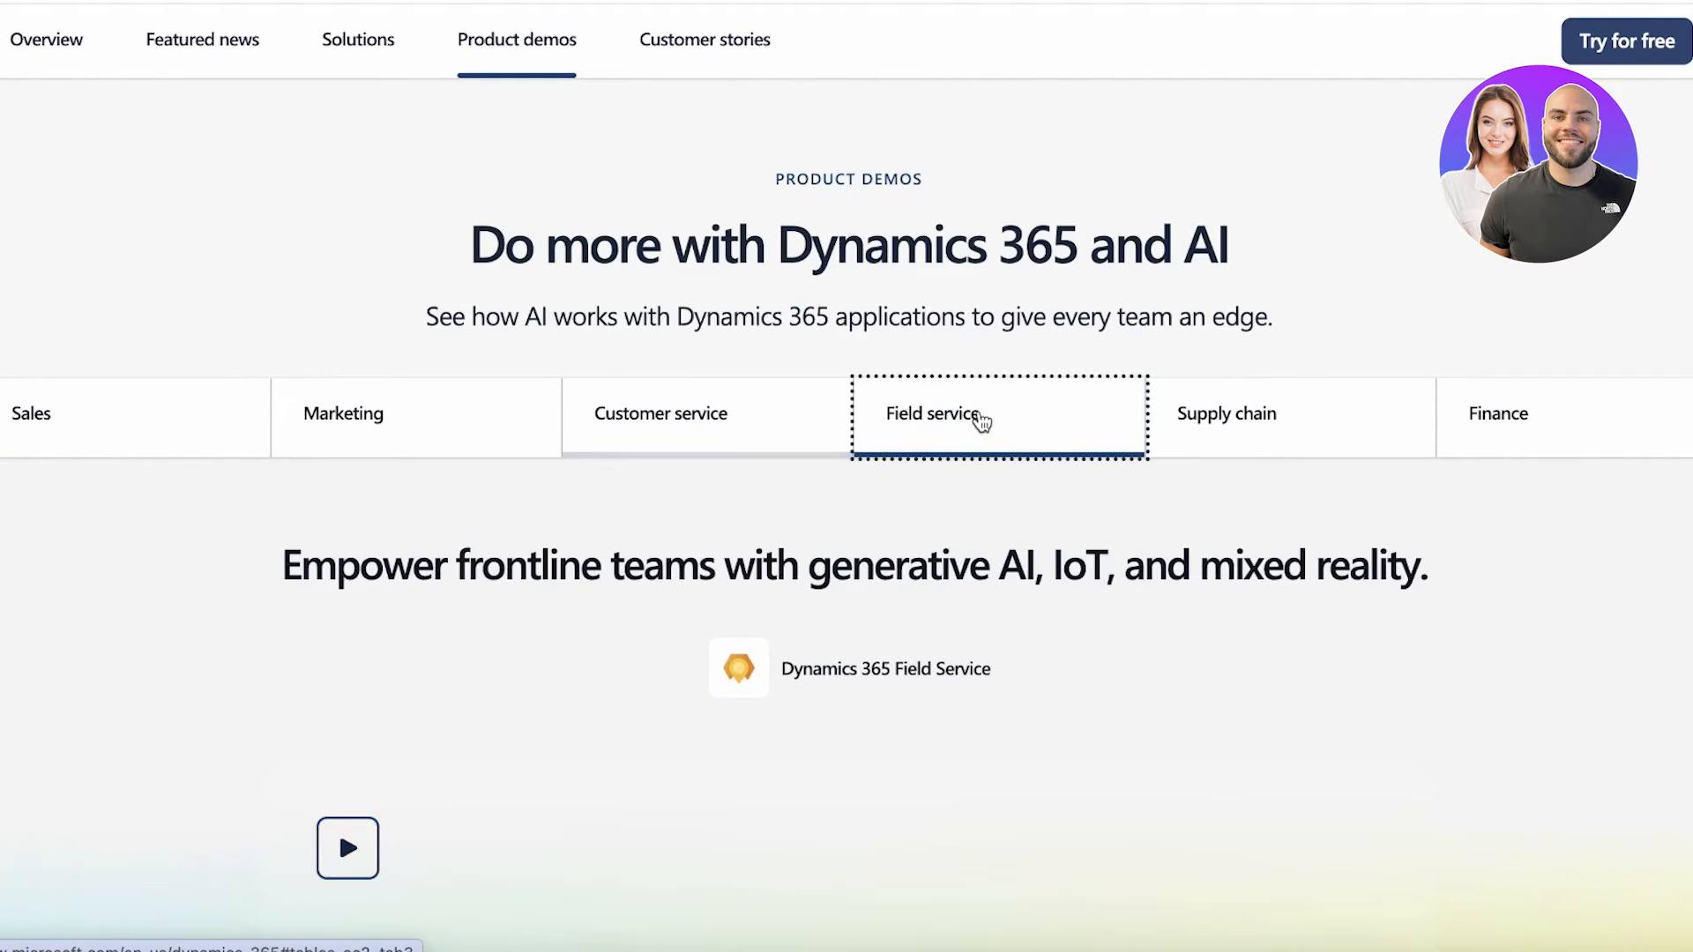
click(1173, 444)
click(1489, 410)
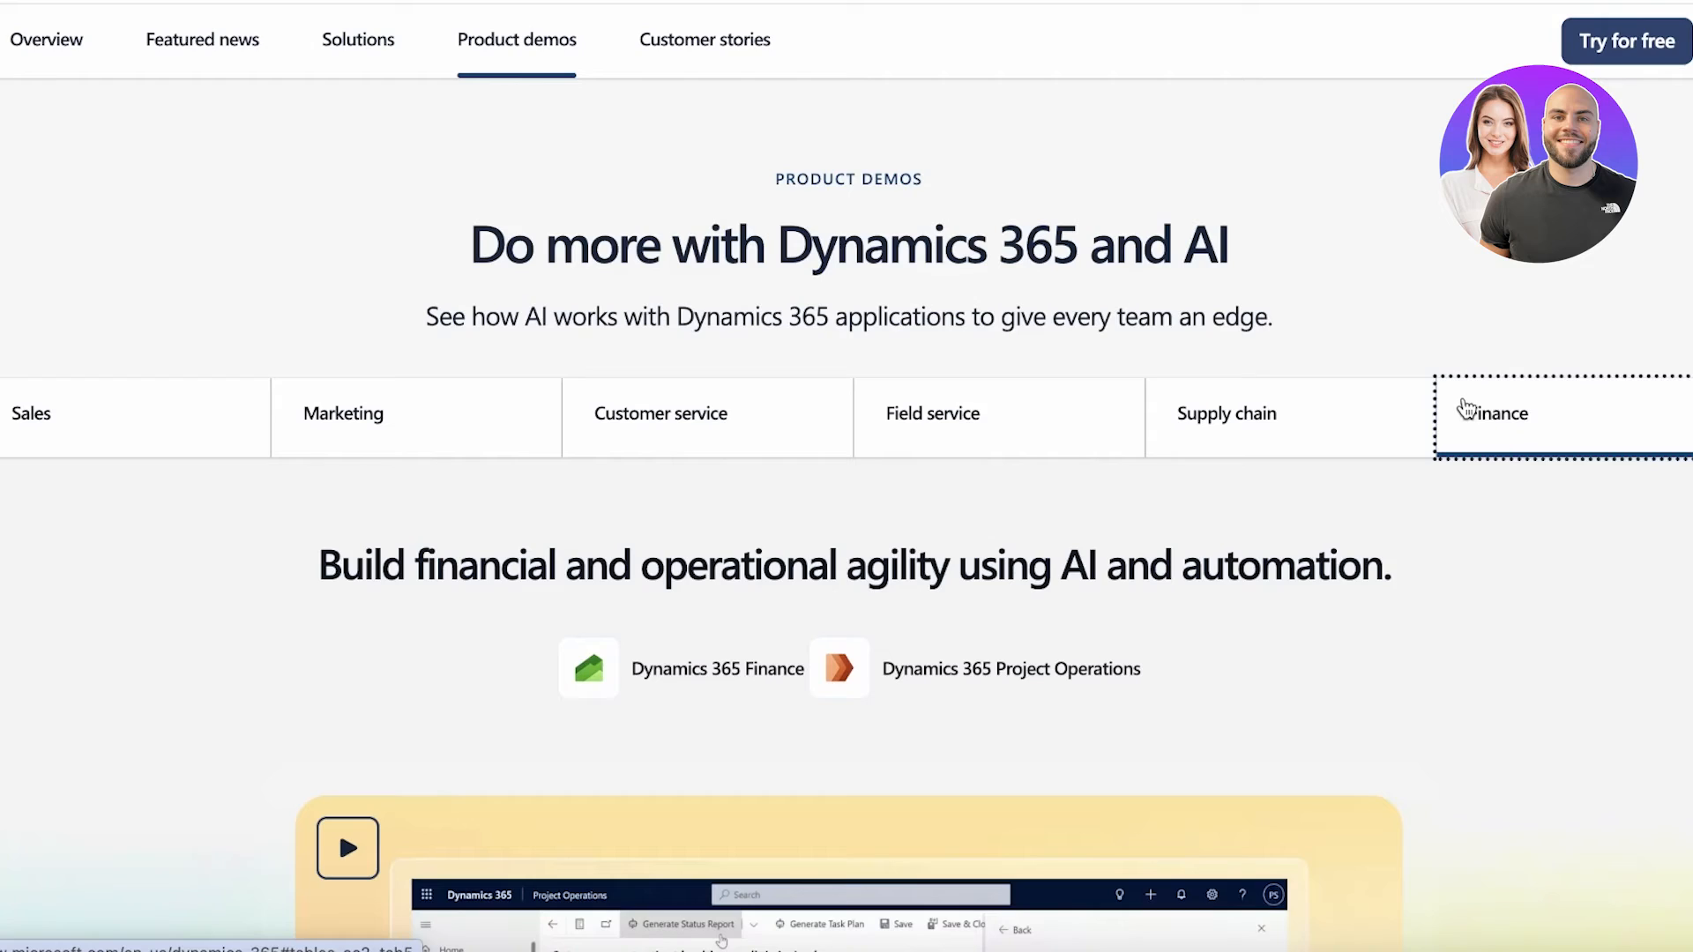
click(1111, 1)
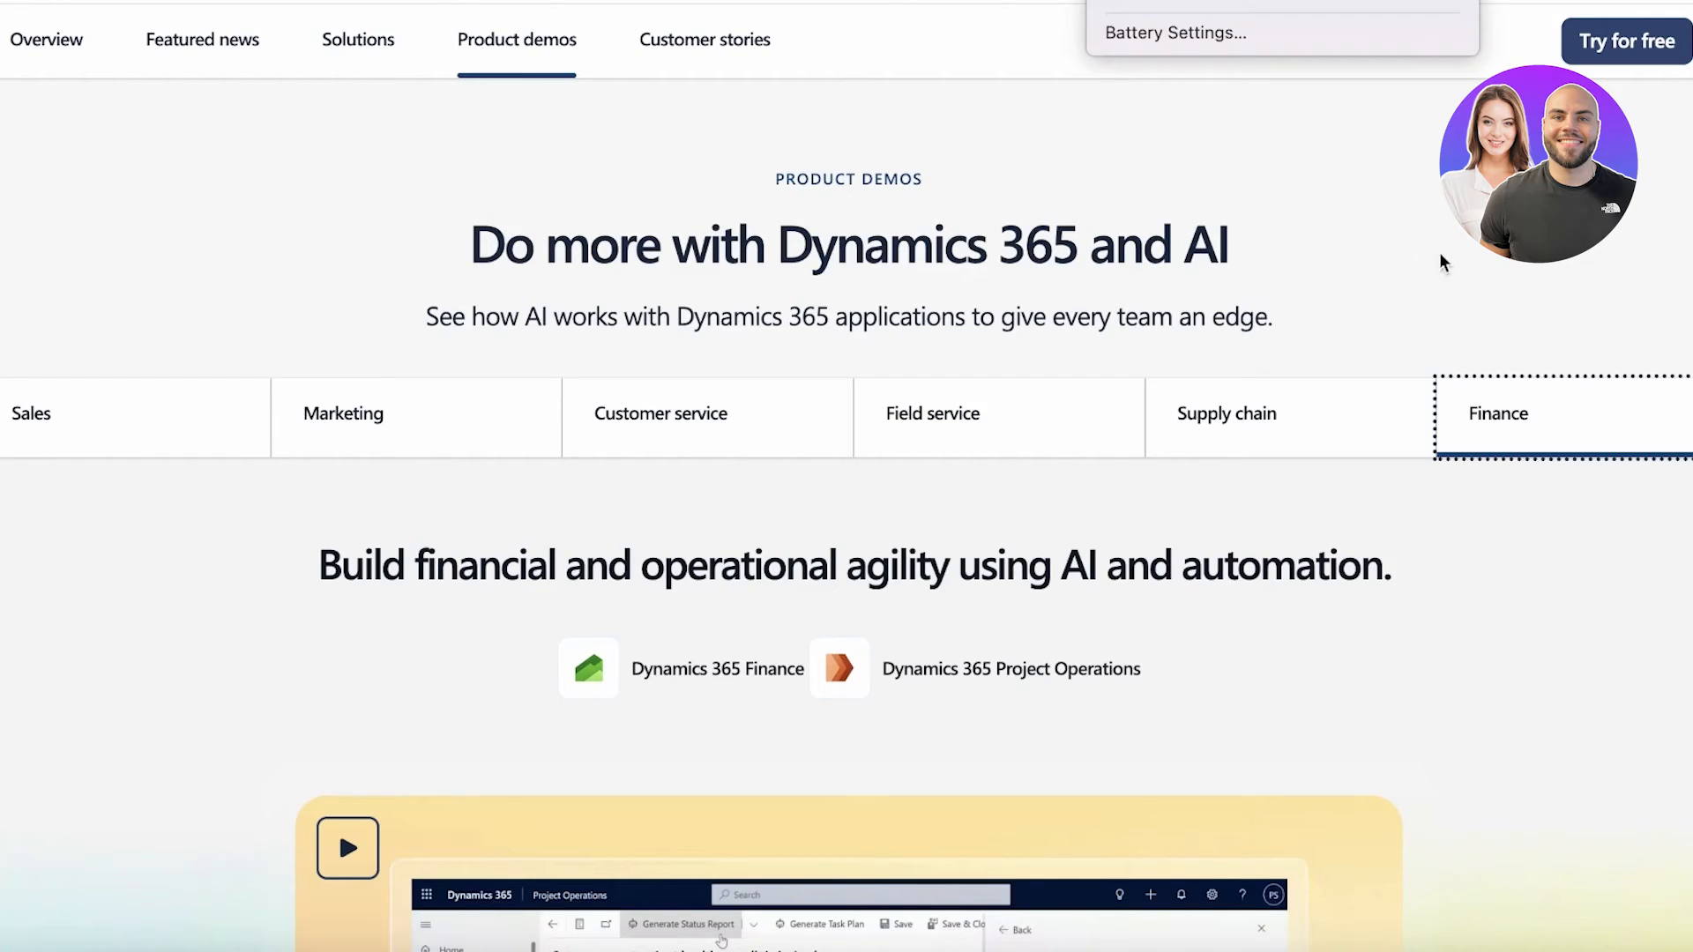
click(1431, 285)
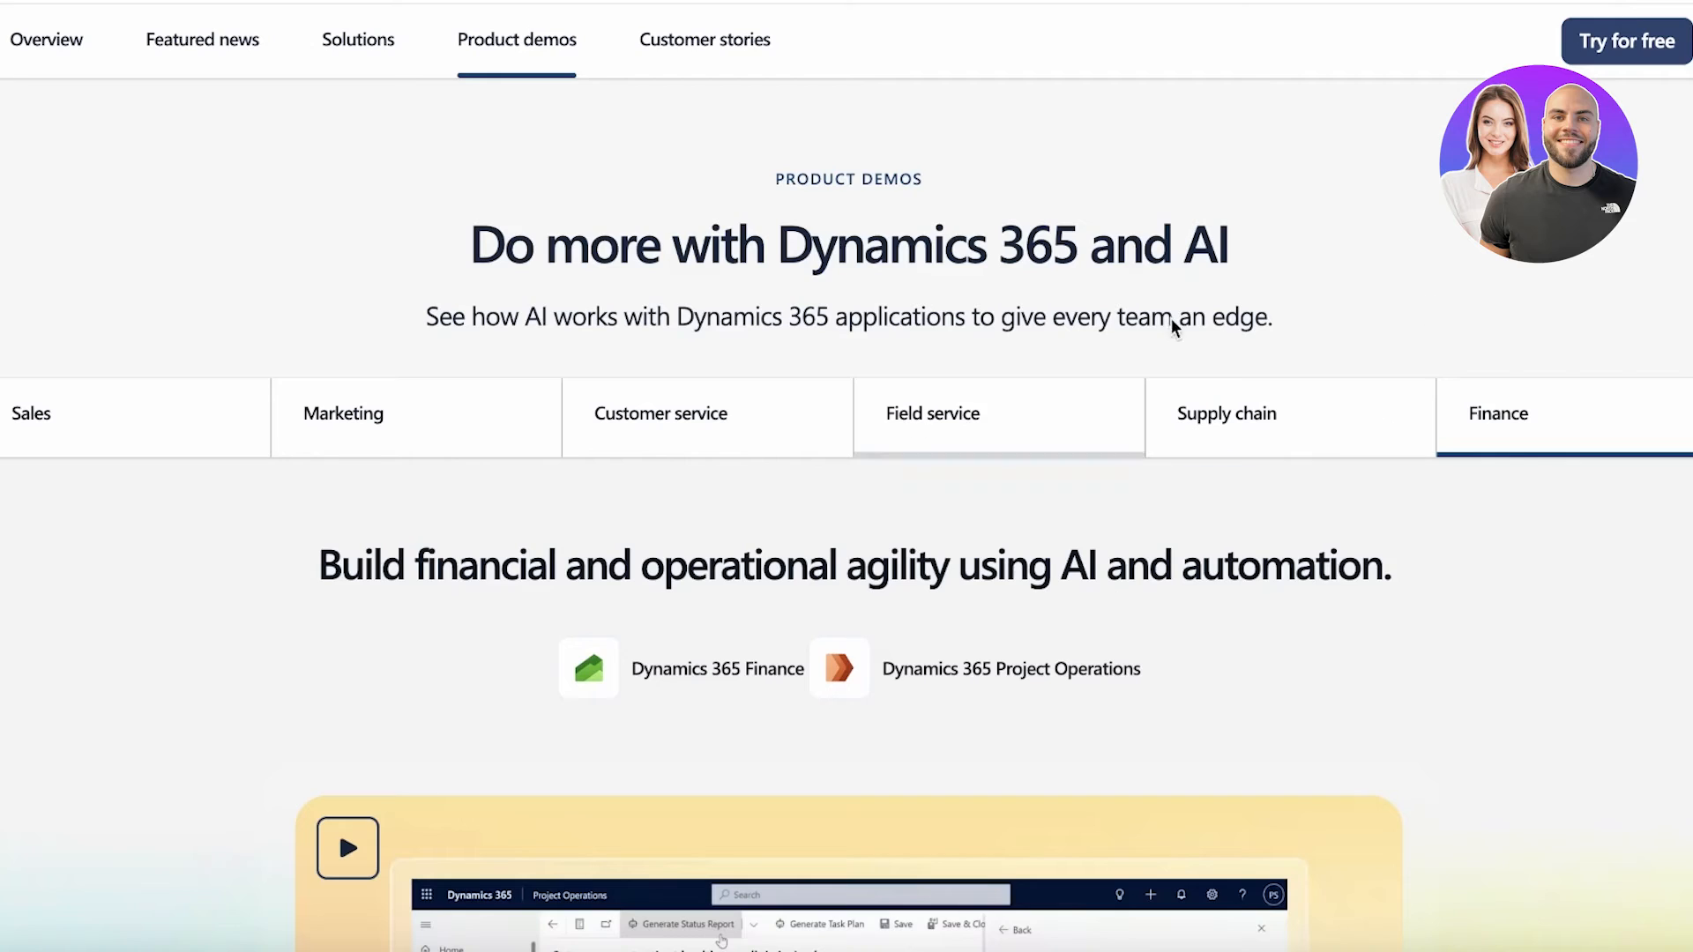
click(1318, 423)
key(Tab)
click(1457, 422)
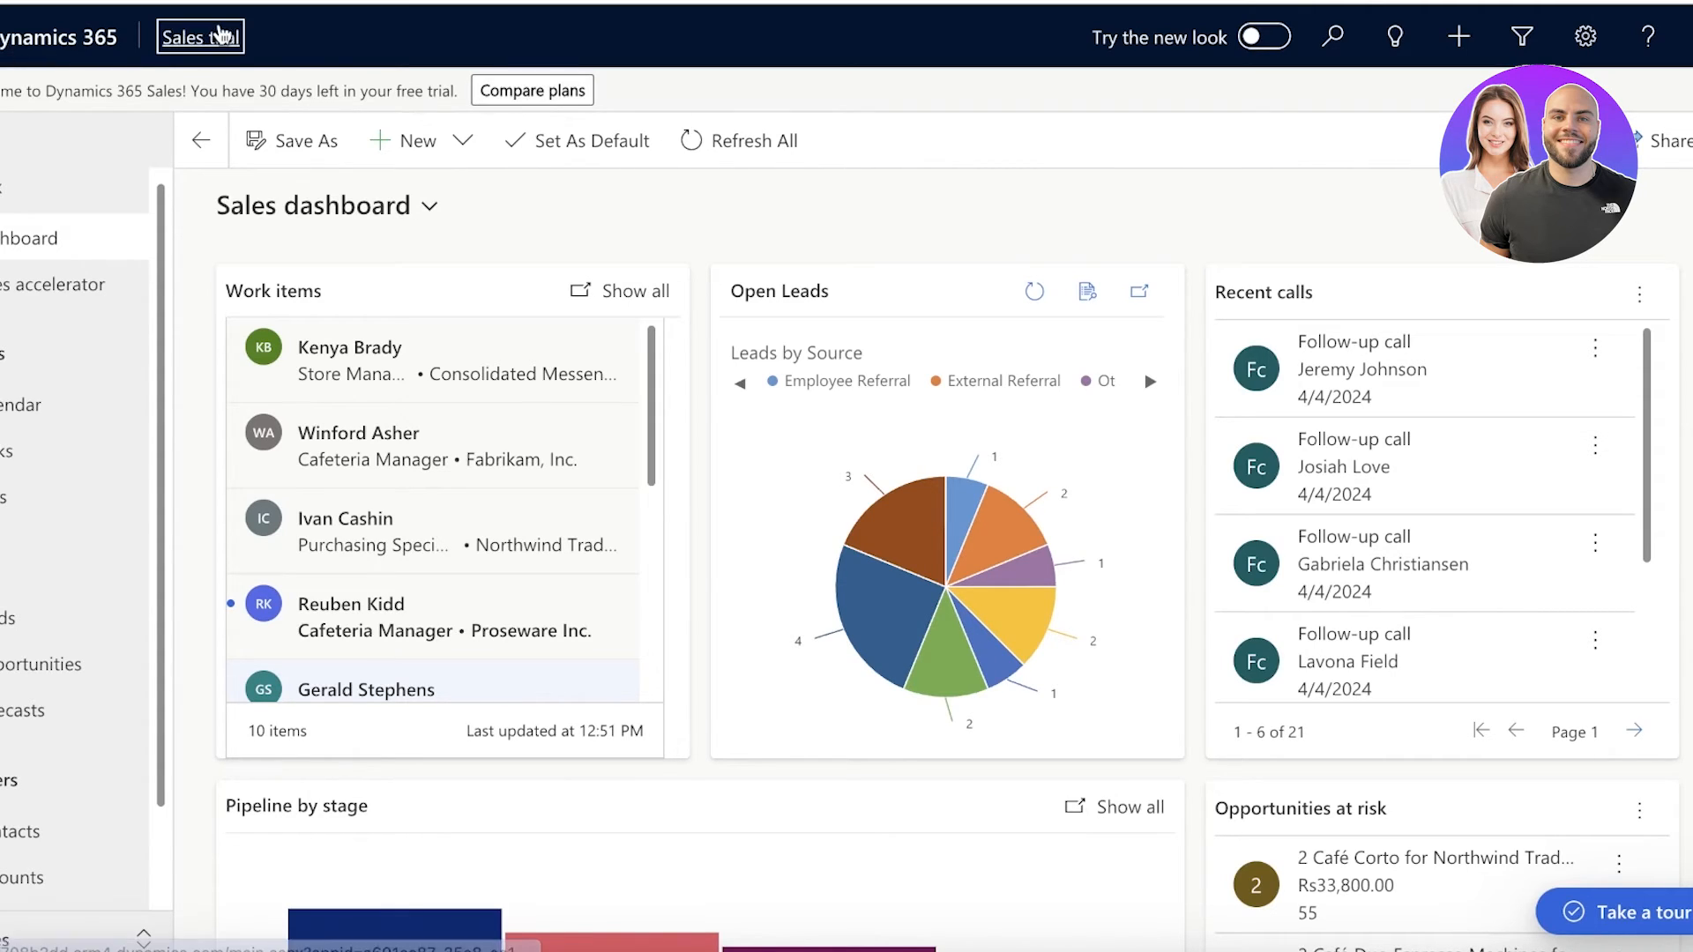
- View the list of published apps available from the Sales trial and the option for creating a new app, and close it
click(192, 39)
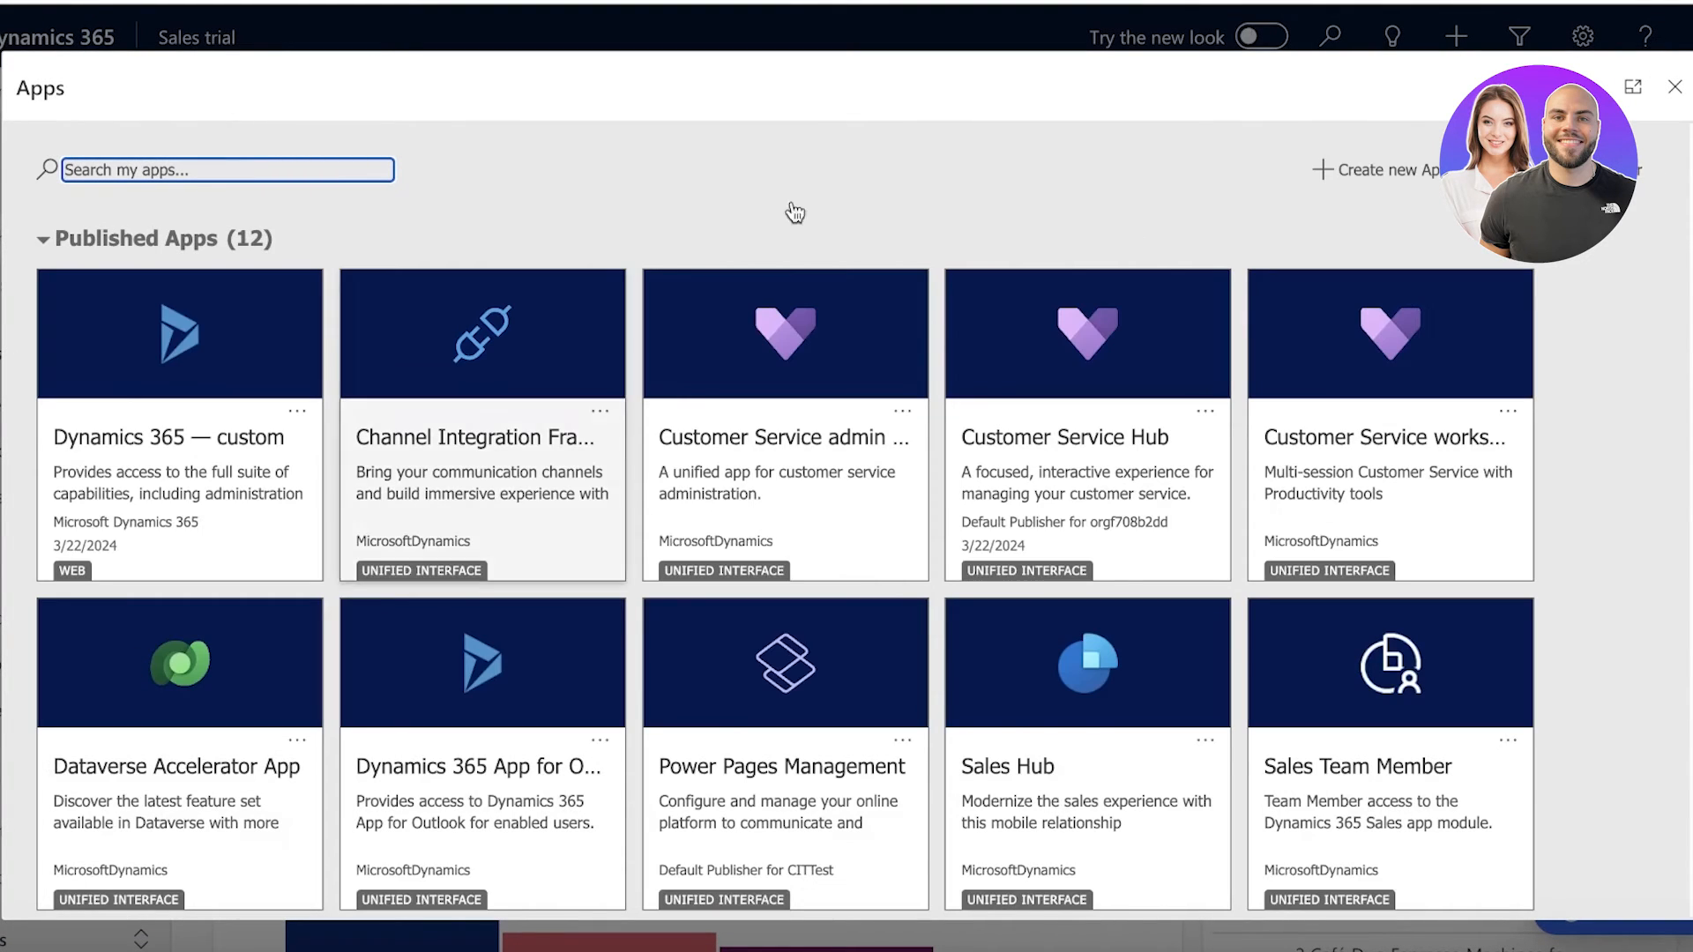
scroll(820, 574, down, 1)
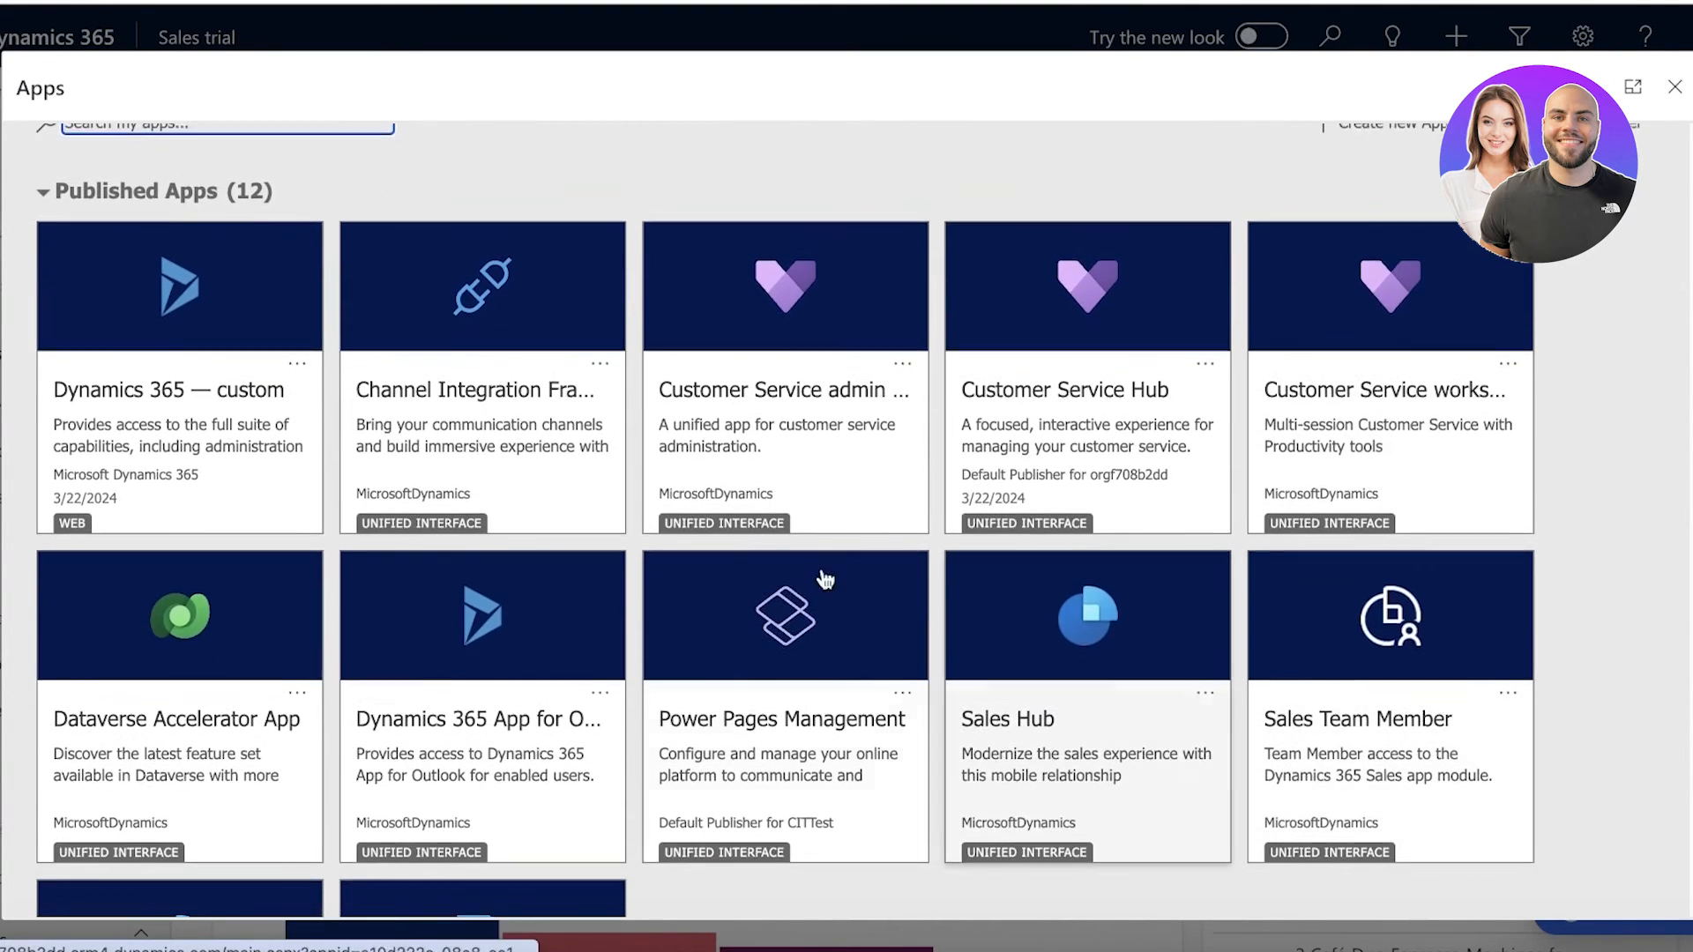
scroll(857, 766, down, 3)
scroll(776, 780, up, 5)
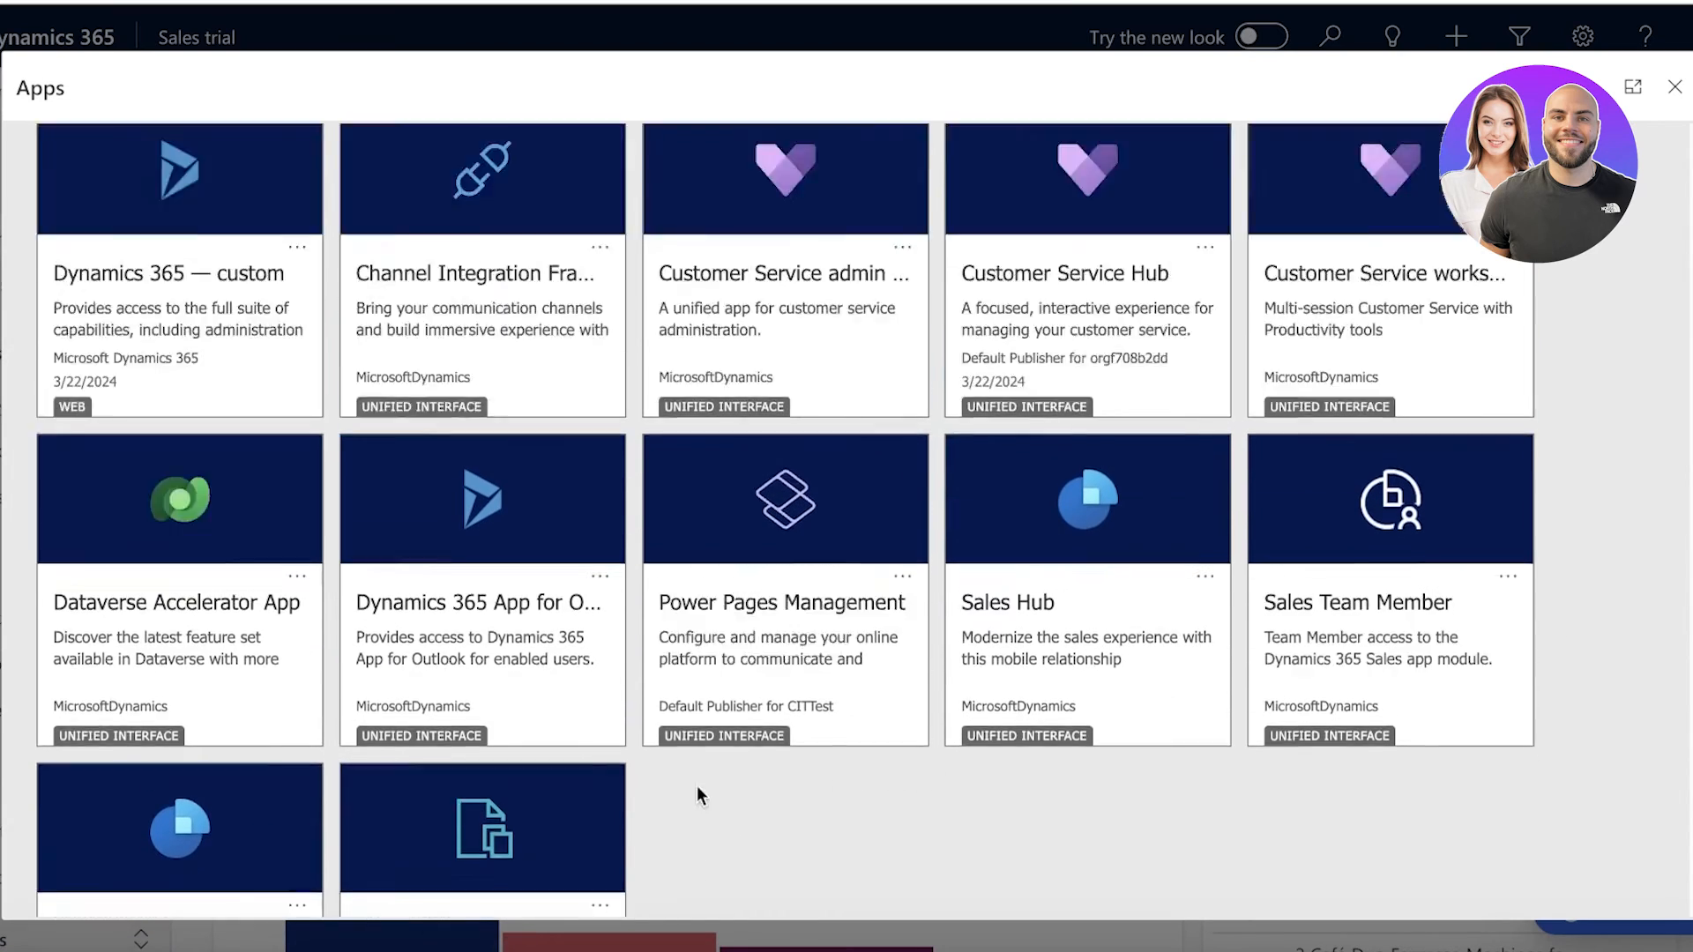
scroll(1106, 468, down, 6)
scroll(1106, 467, down, 1)
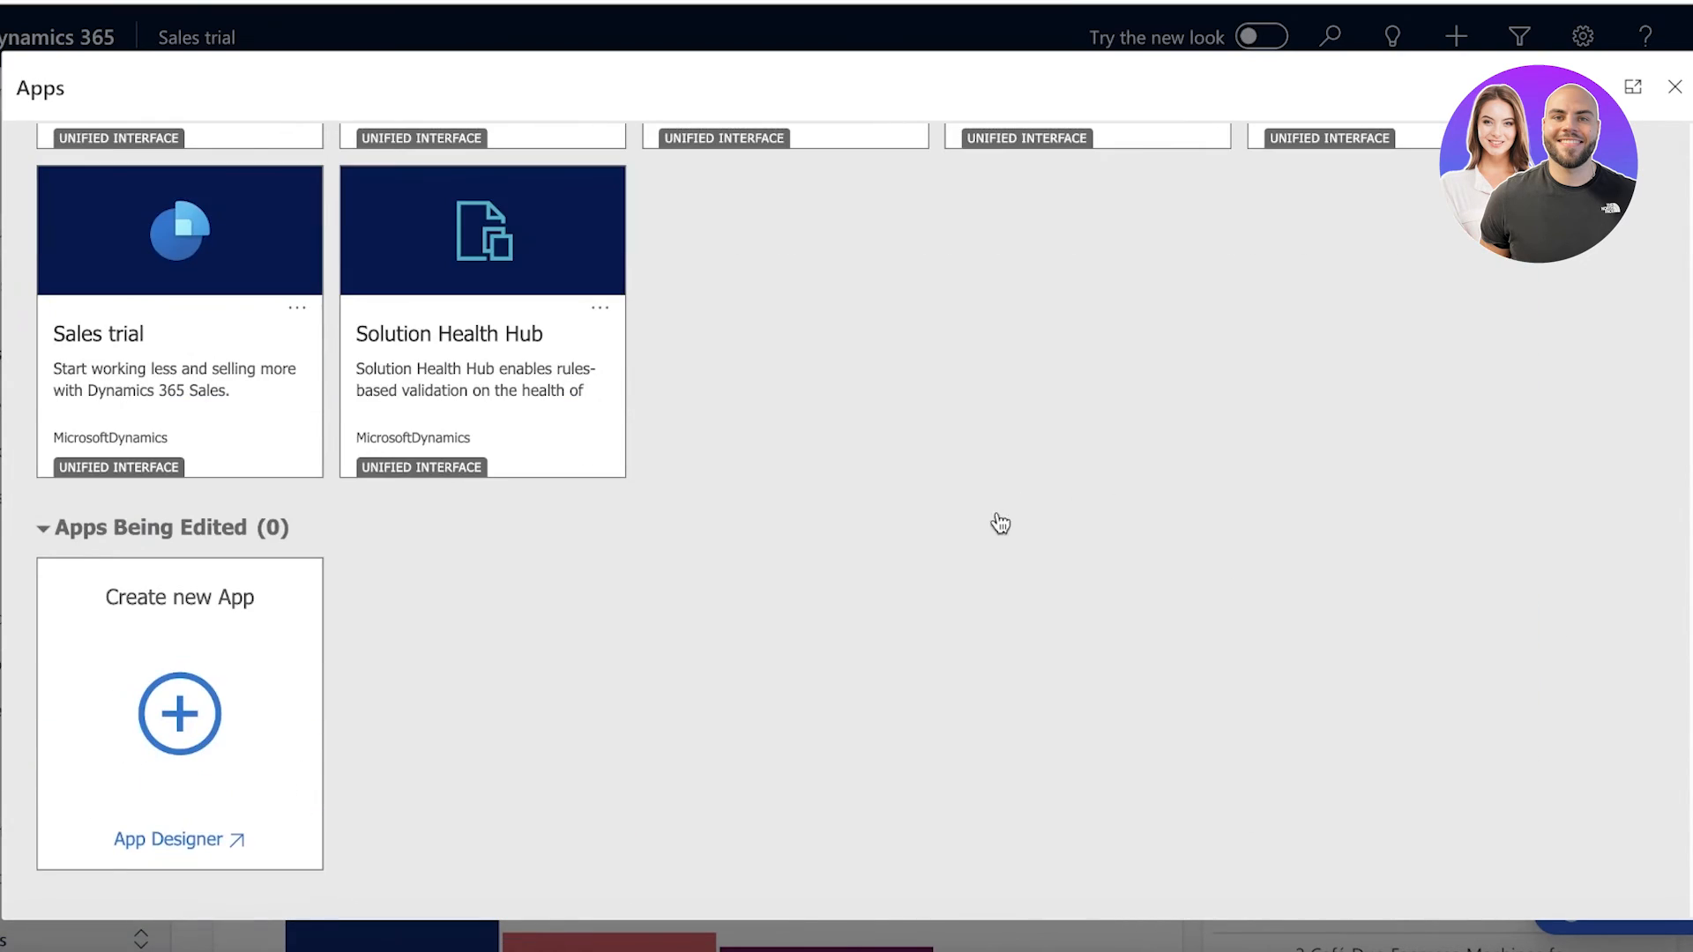
scroll(1001, 521, up, 10)
click(1675, 86)
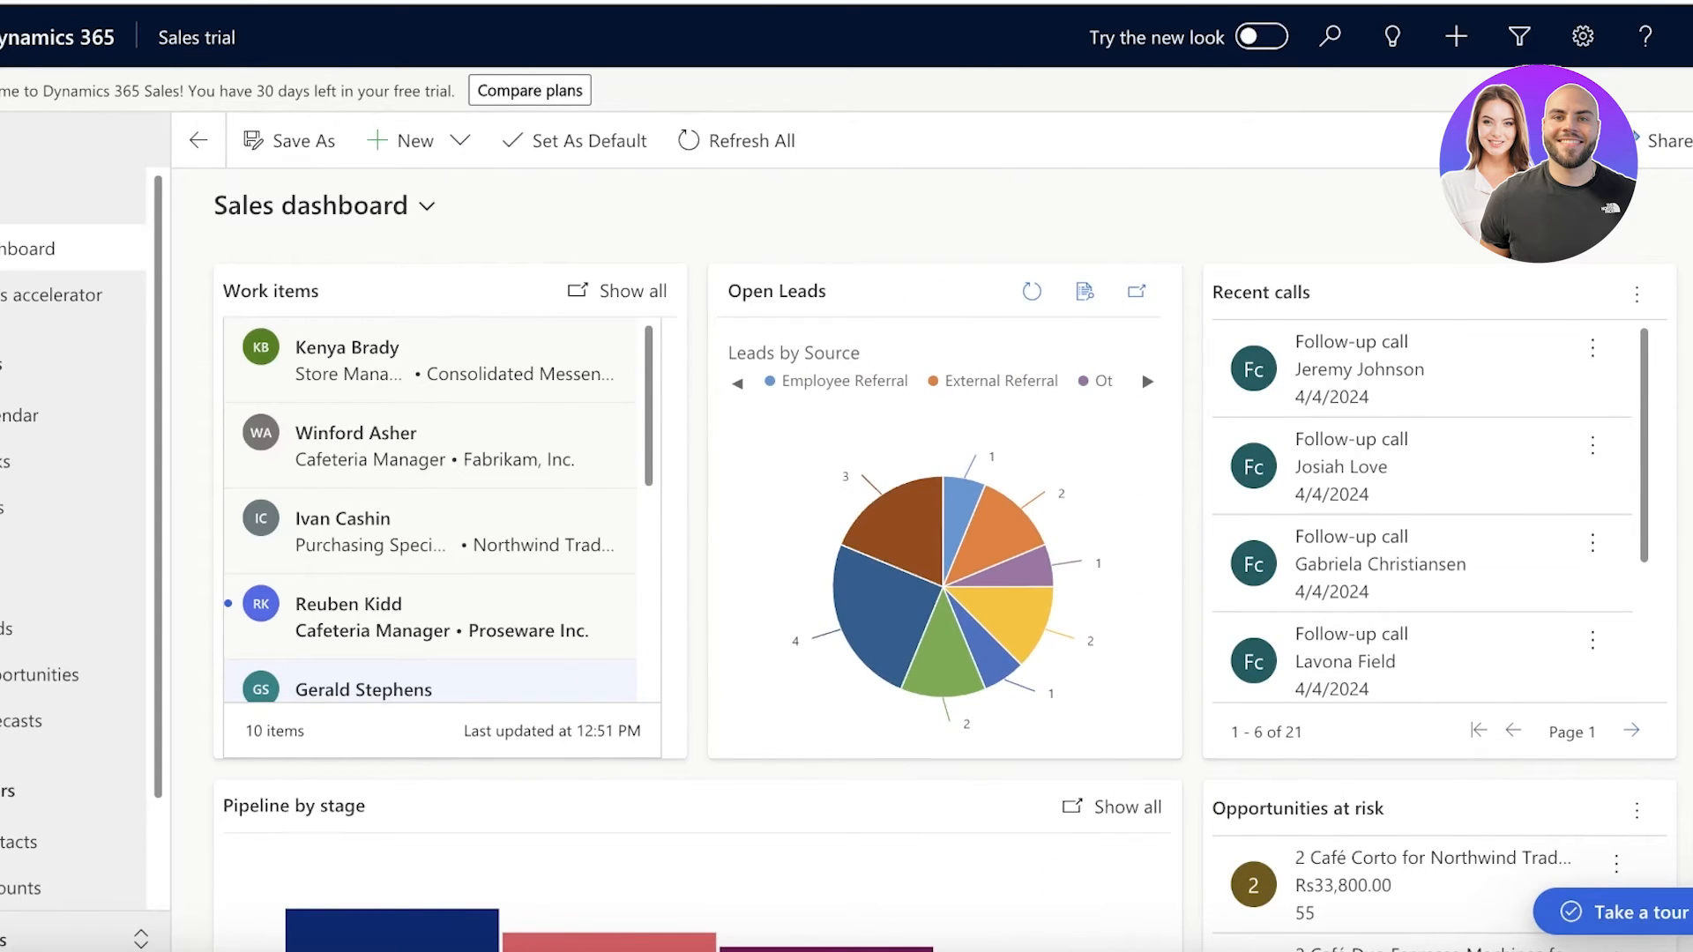
- Check the general and personalization settings and the record types offered for quick creation
click(1688, 37)
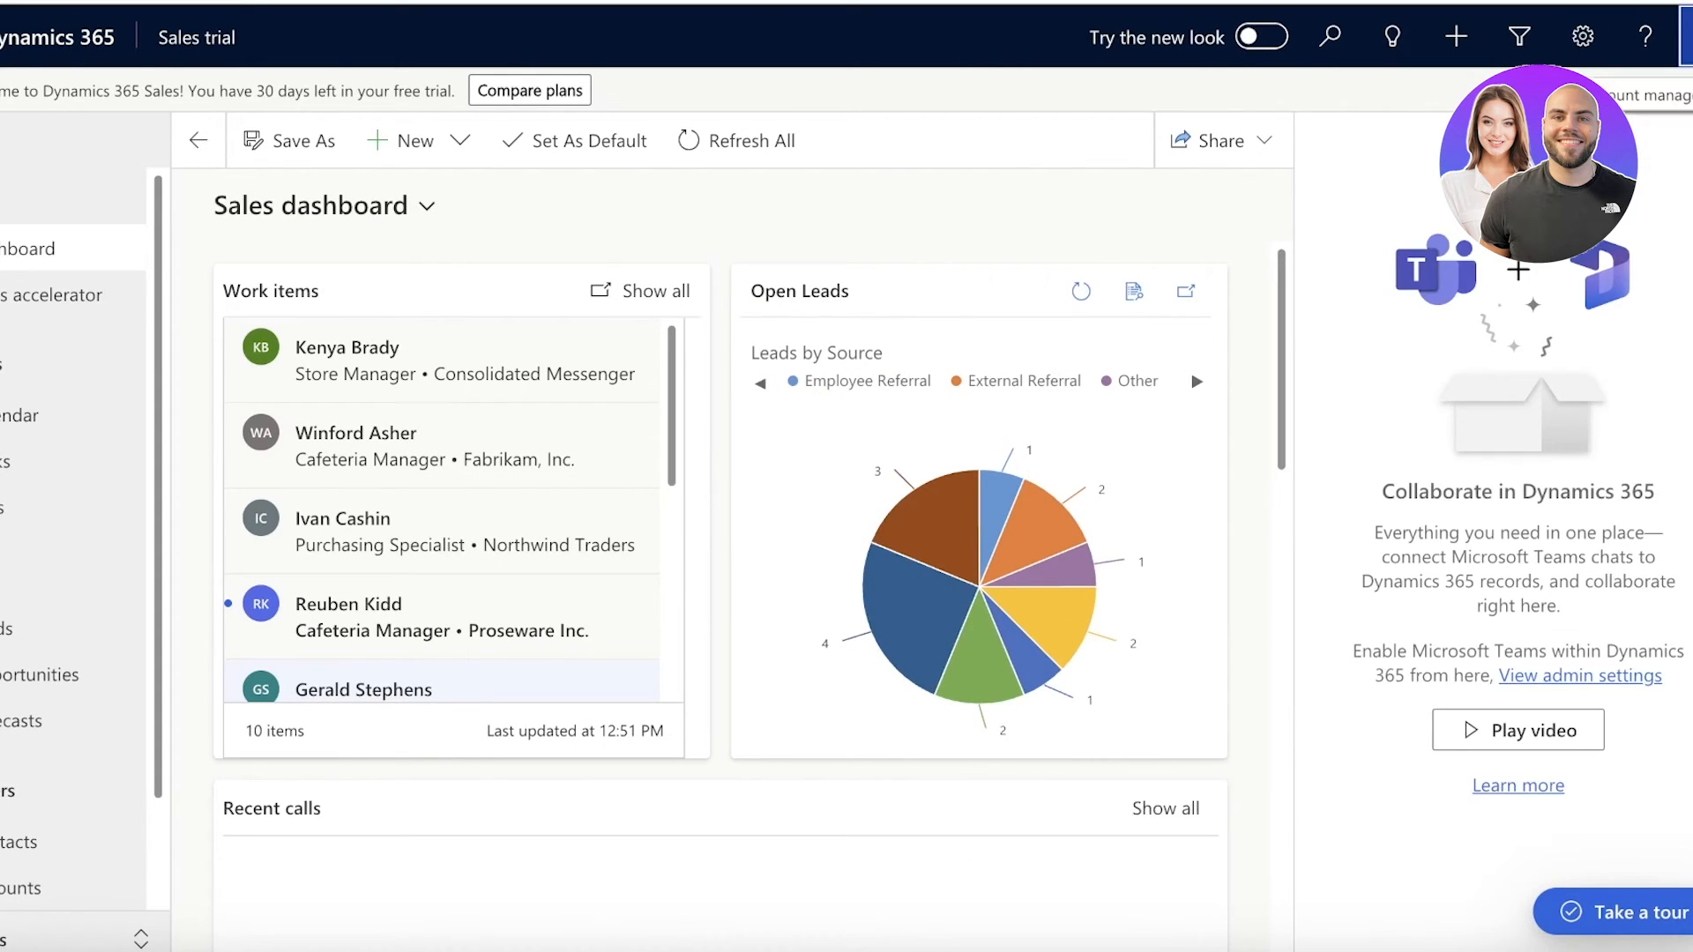
click(1691, 37)
click(1584, 37)
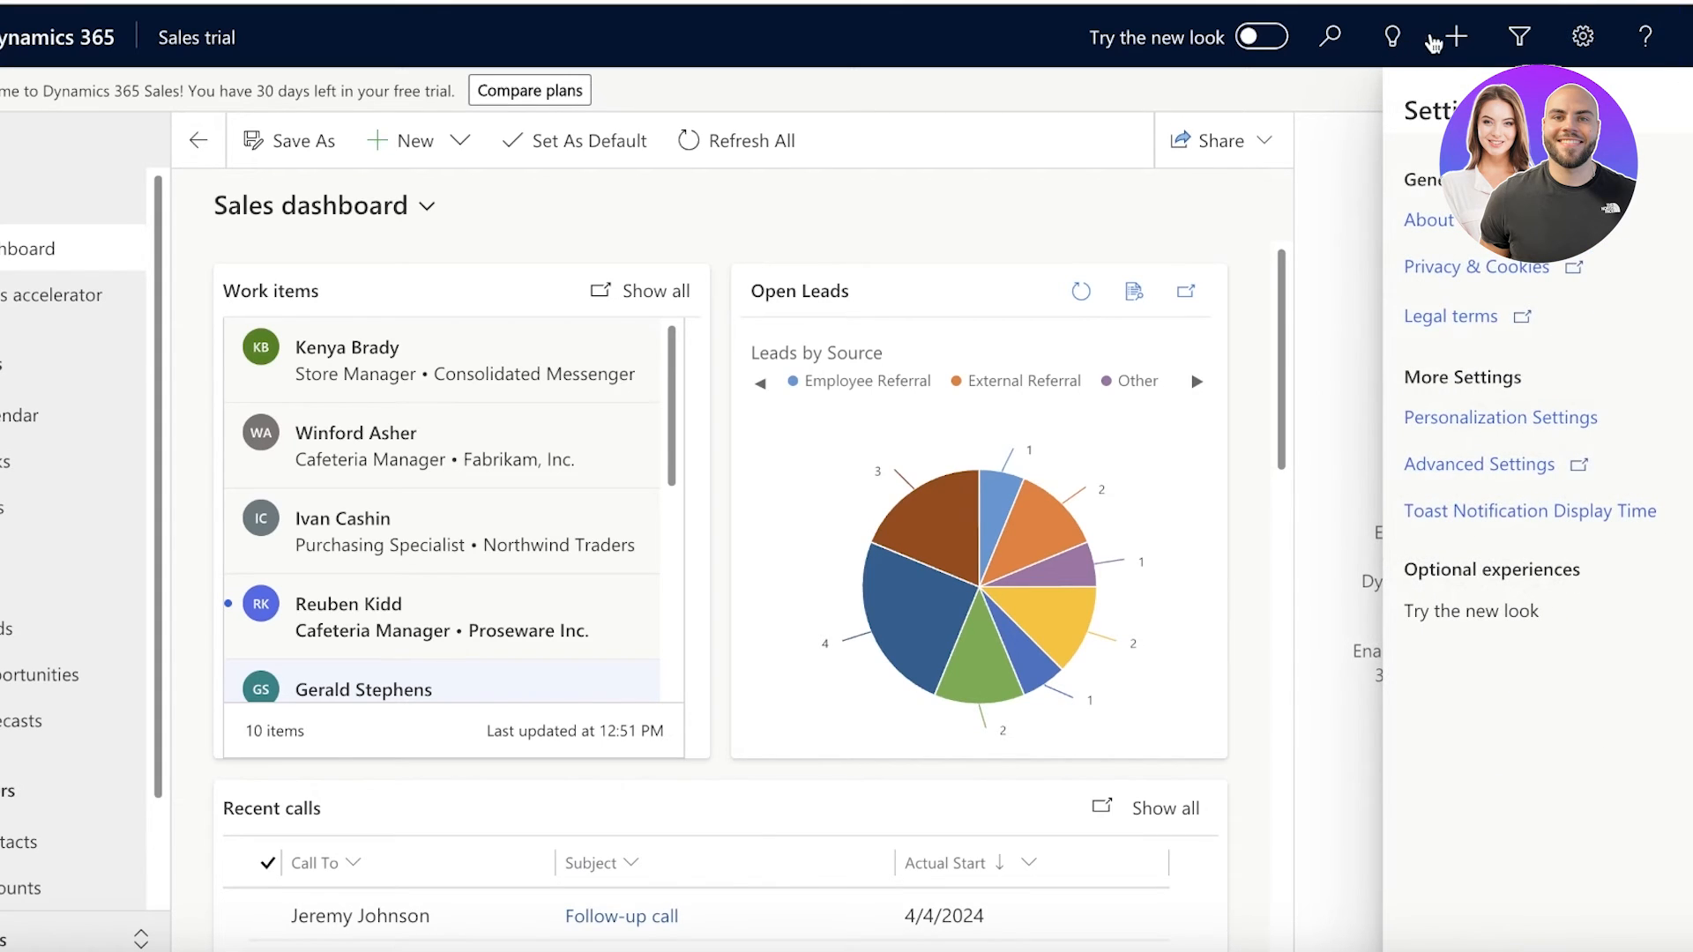
click(1435, 41)
click(1469, 37)
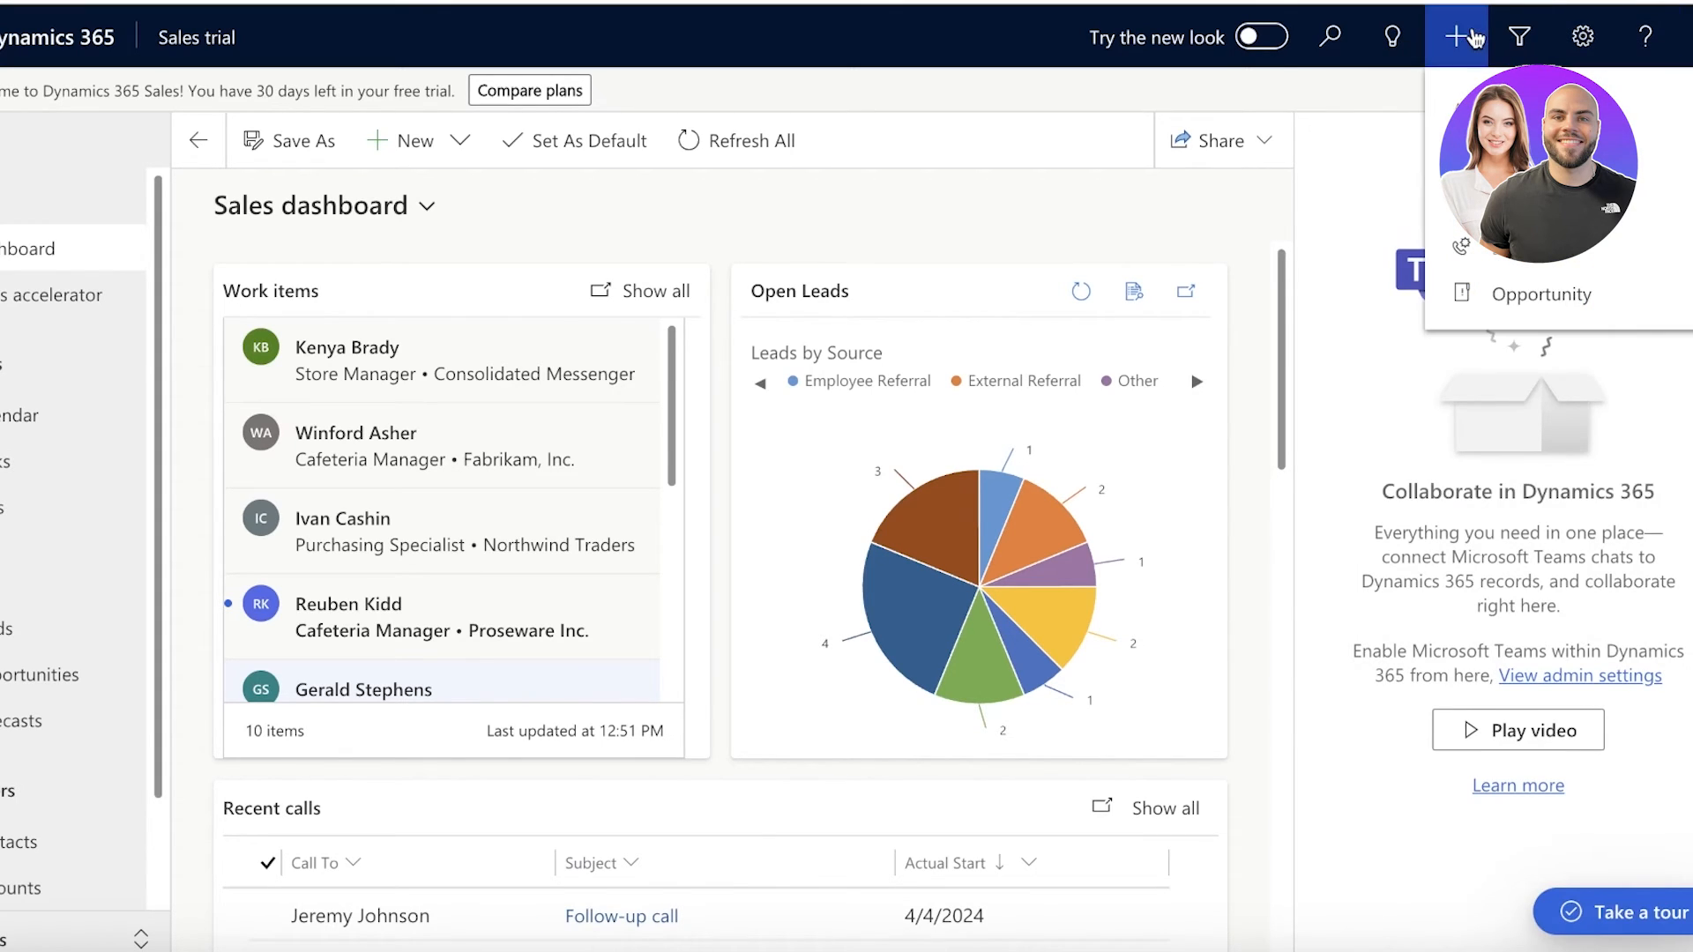
click(1471, 37)
click(1471, 37)
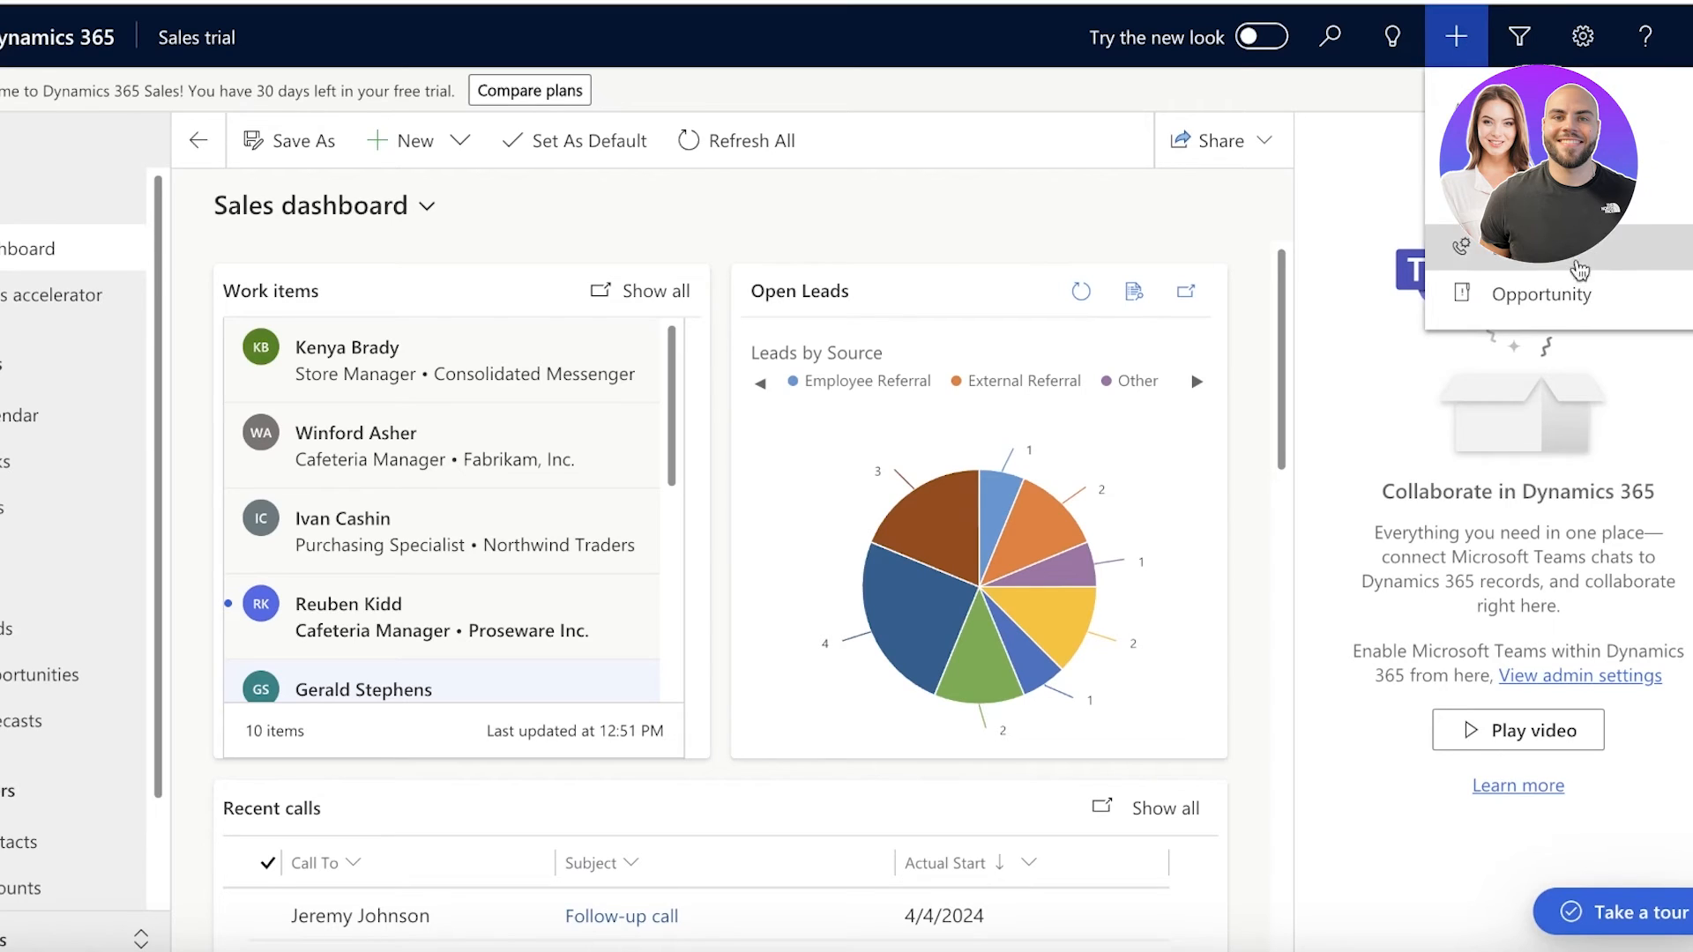
click(1579, 265)
click(1543, 118)
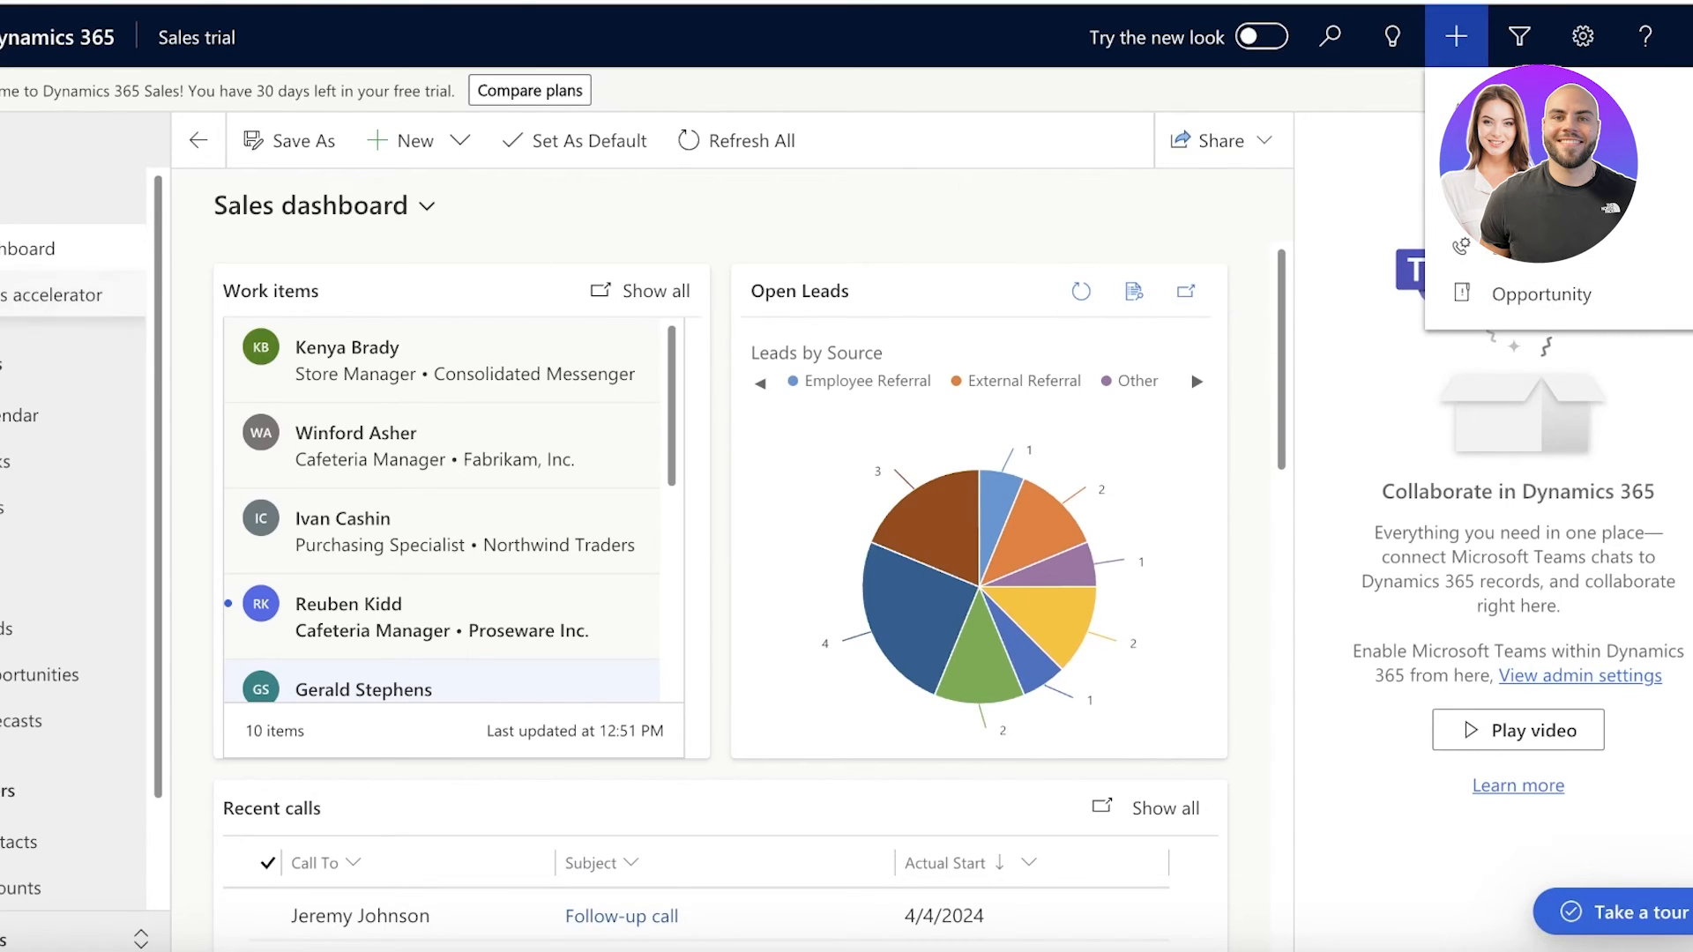
- Revisit the Resources page, the call history and the sales accelerator work list, ending on the Sales dashboard
scroll(75, 529, down, 2)
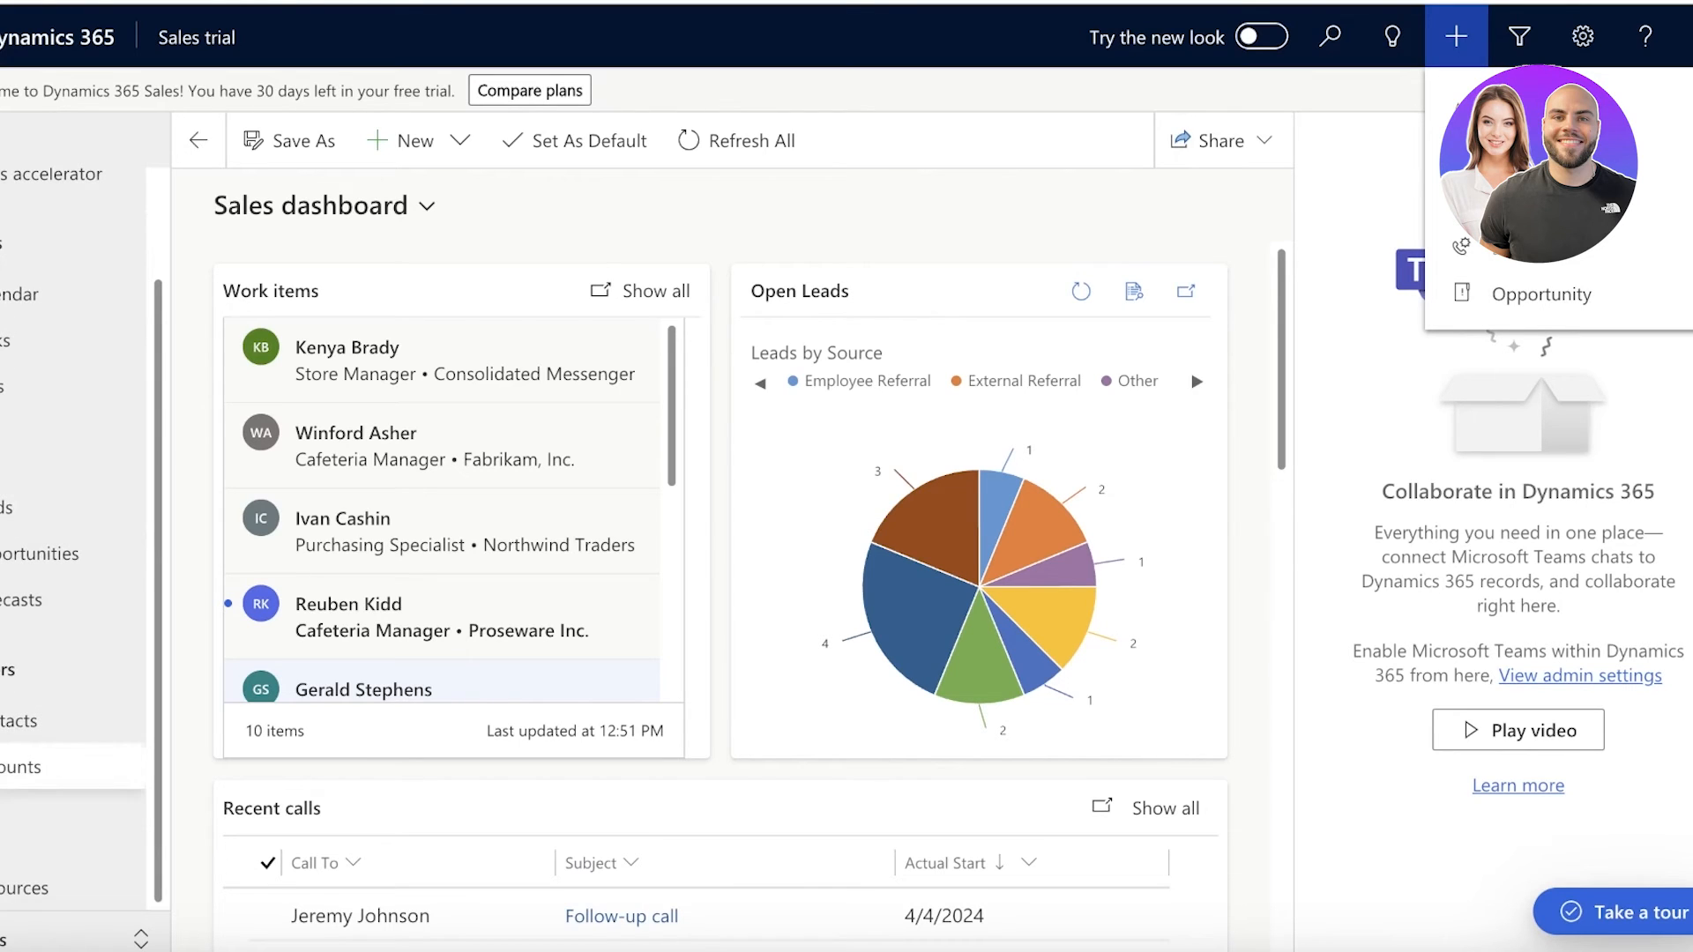
click(35, 888)
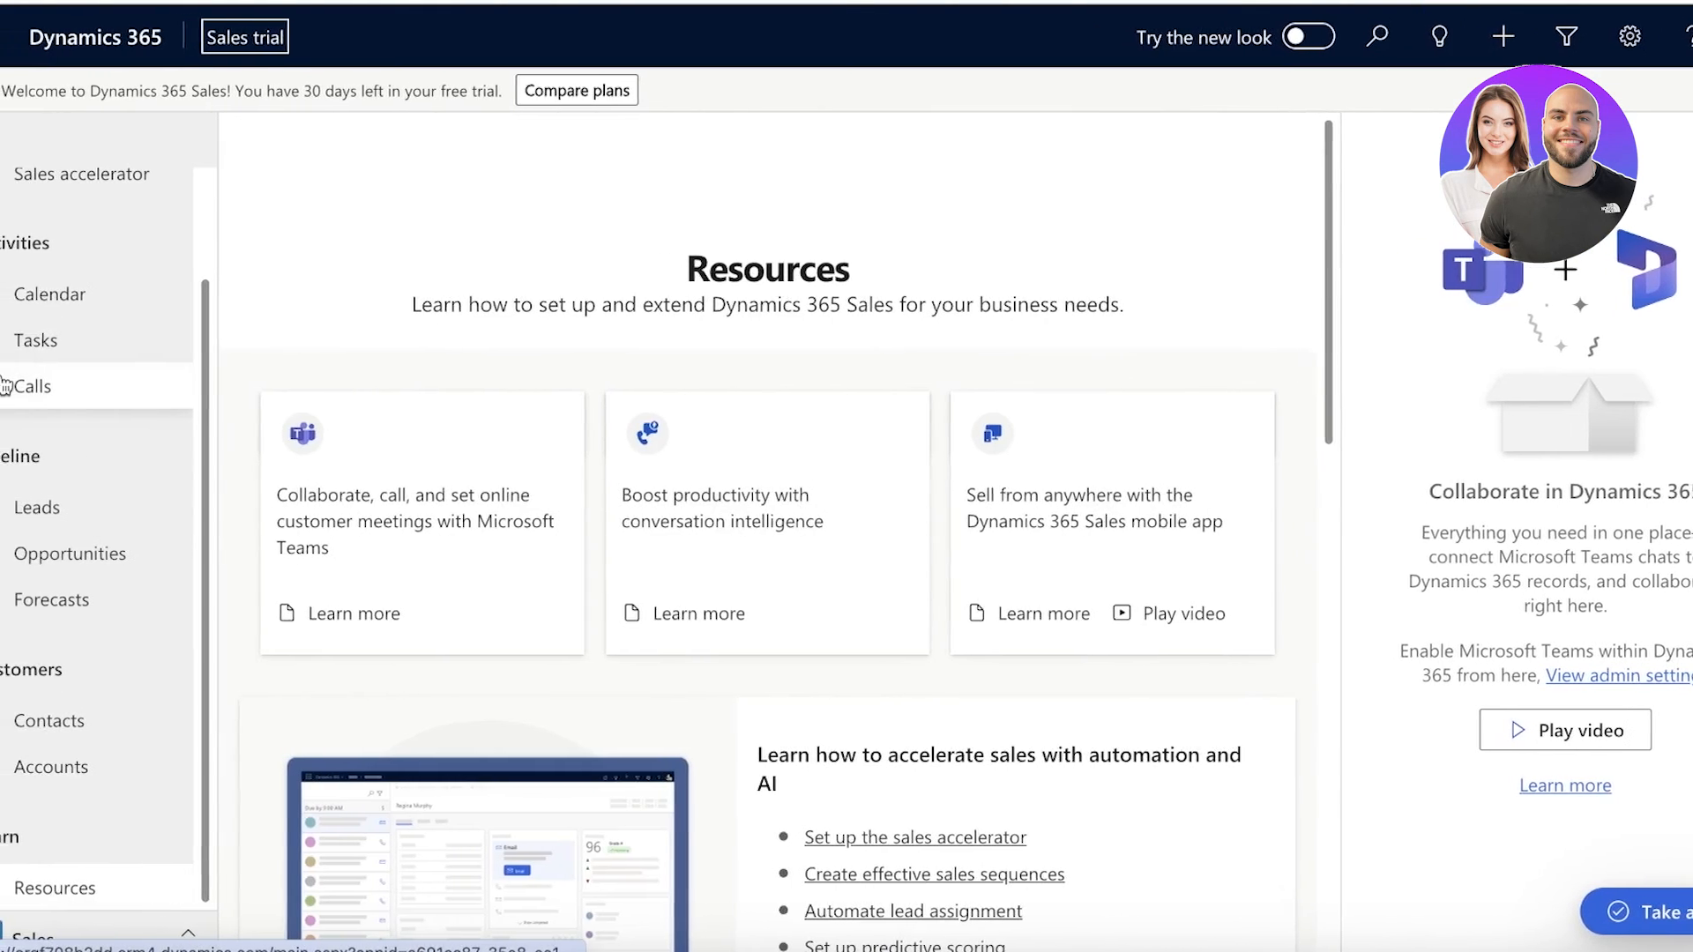
click(7, 386)
scroll(9, 353, up, 2)
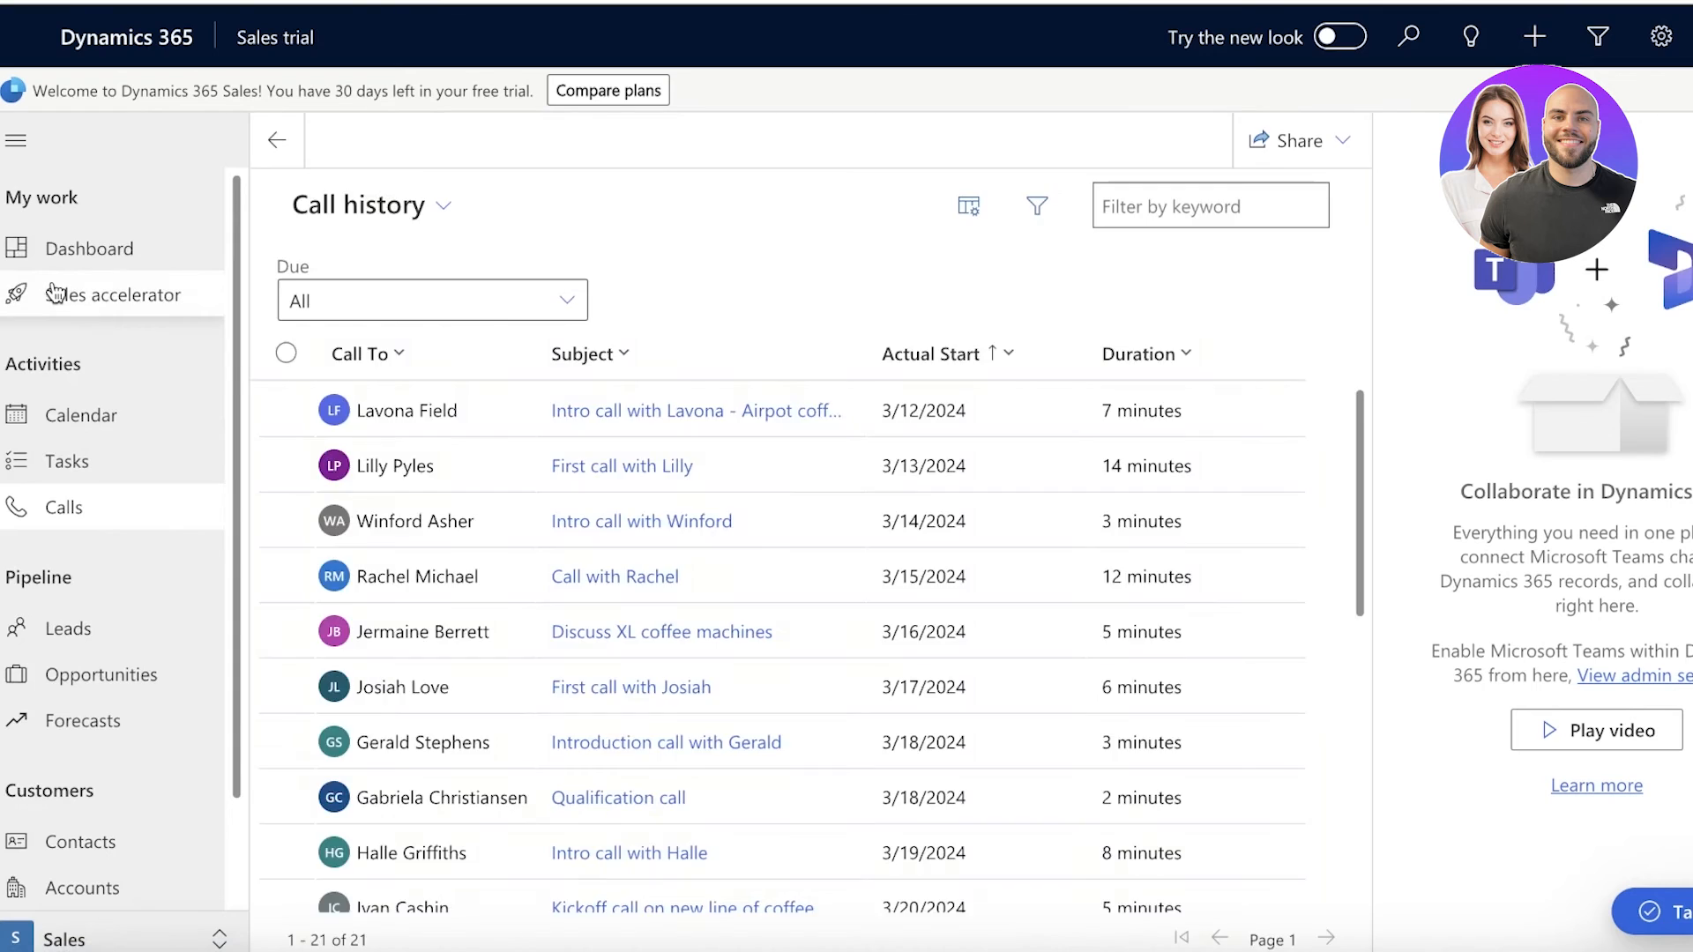
click(55, 296)
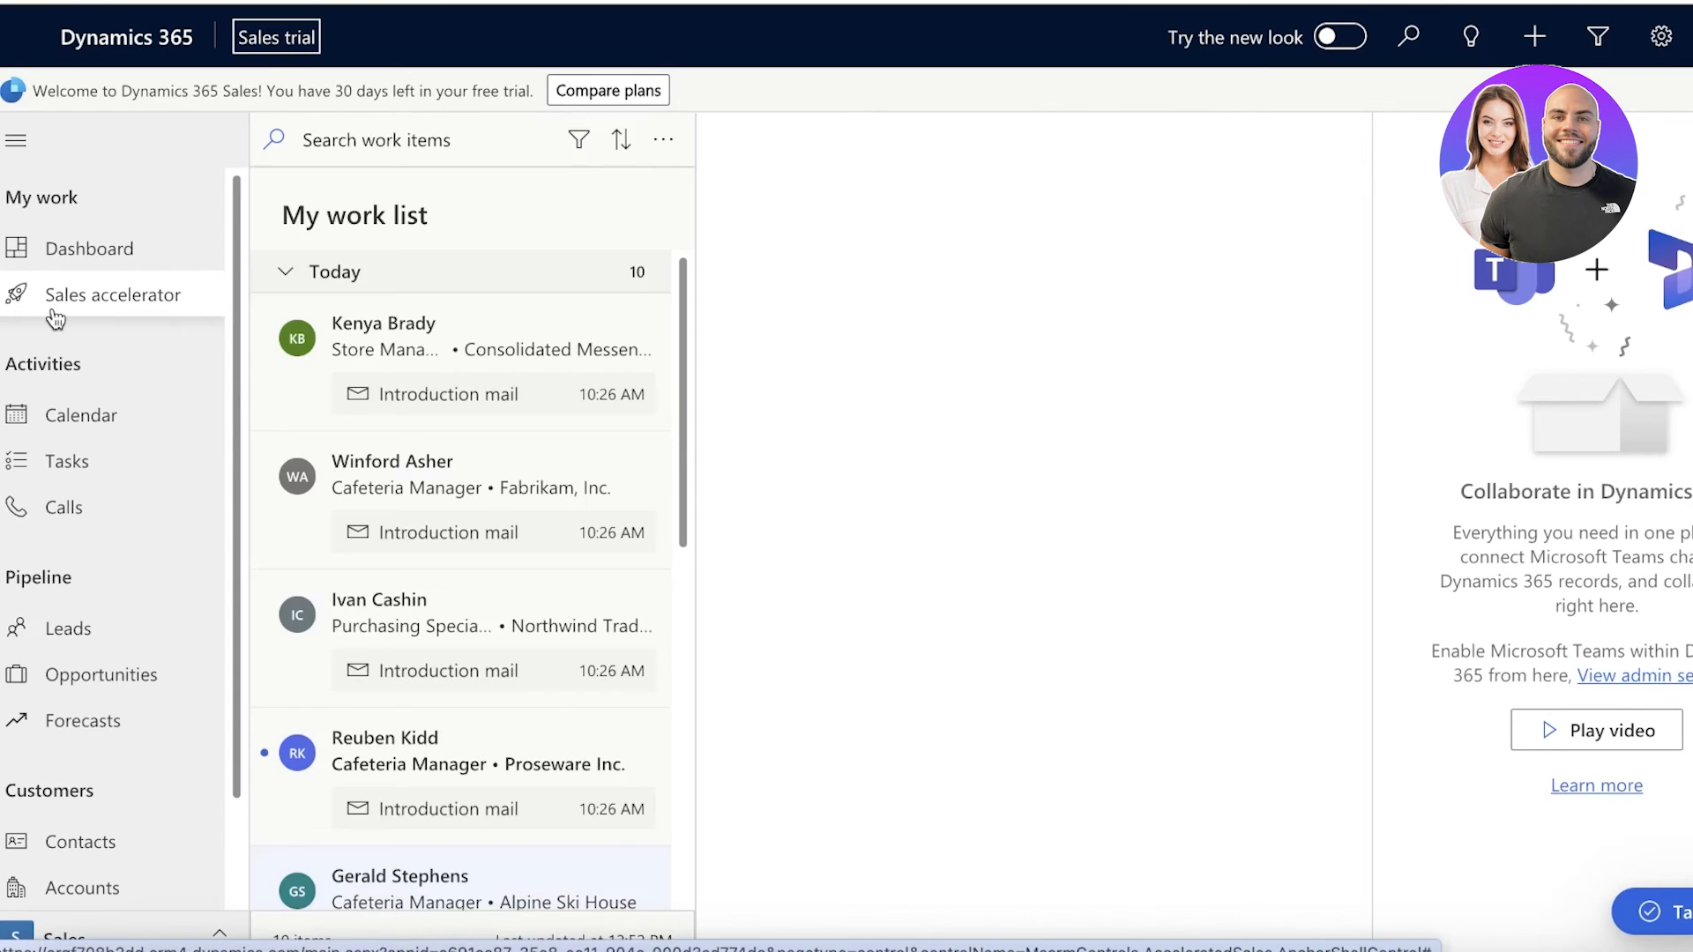
click(63, 264)
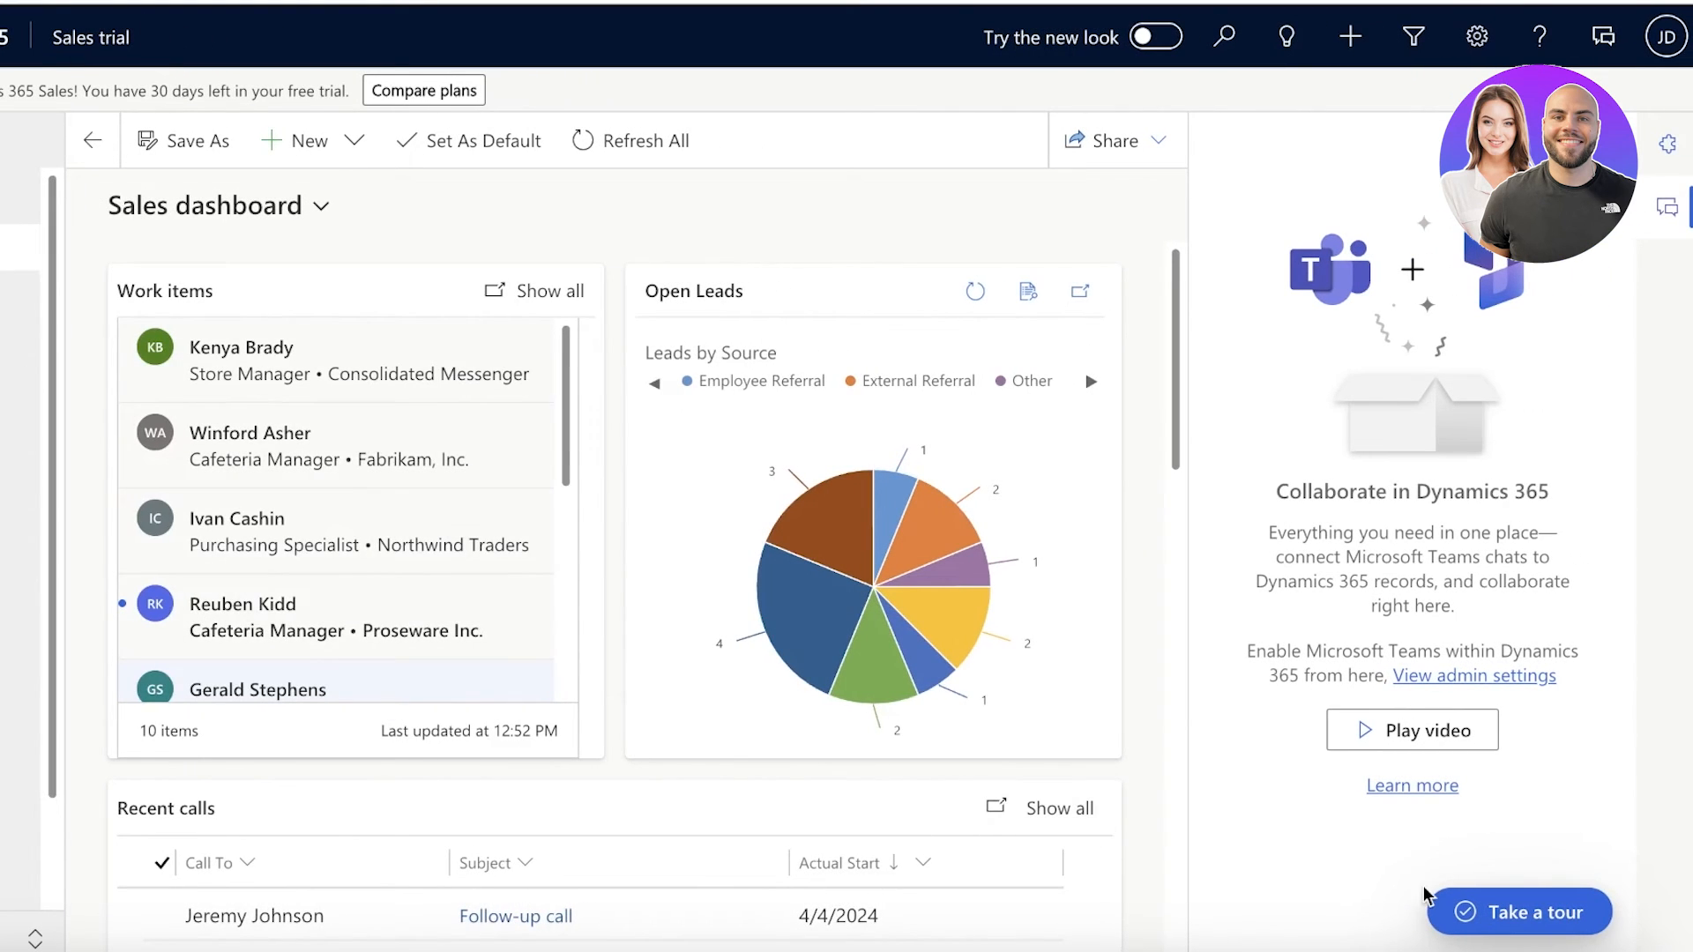
- Look through the guided tour checklist and open its "Get up and running" resources
click(1451, 911)
scroll(1292, 780, down, 2)
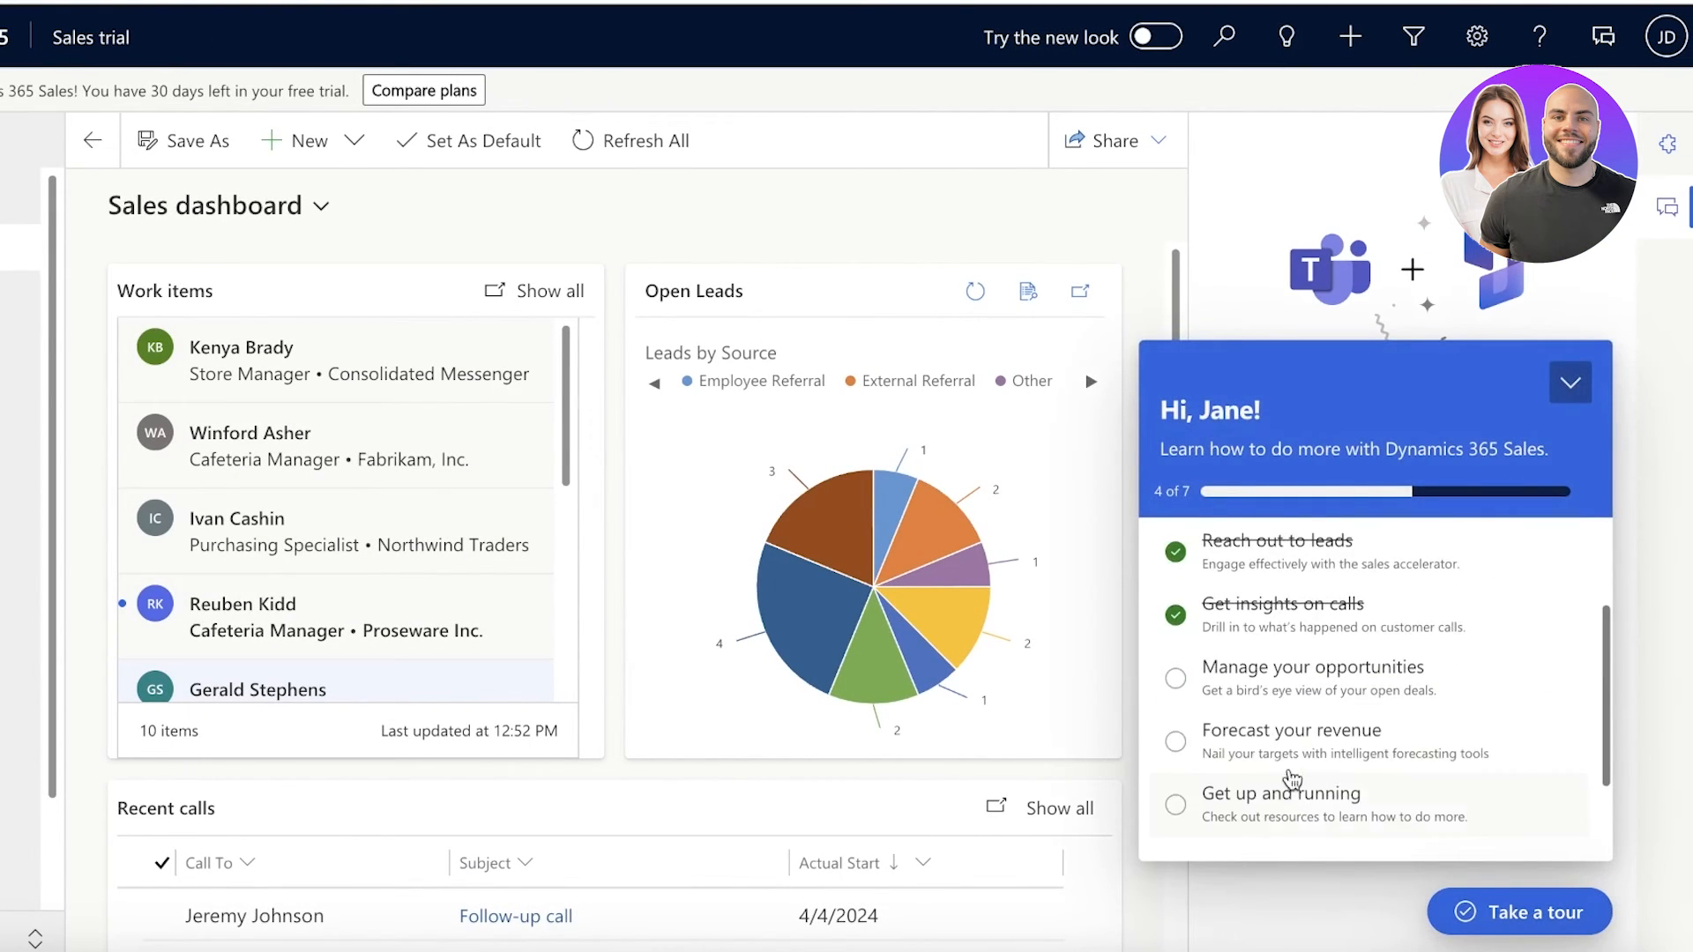
scroll(1292, 780, down, 2)
click(1267, 718)
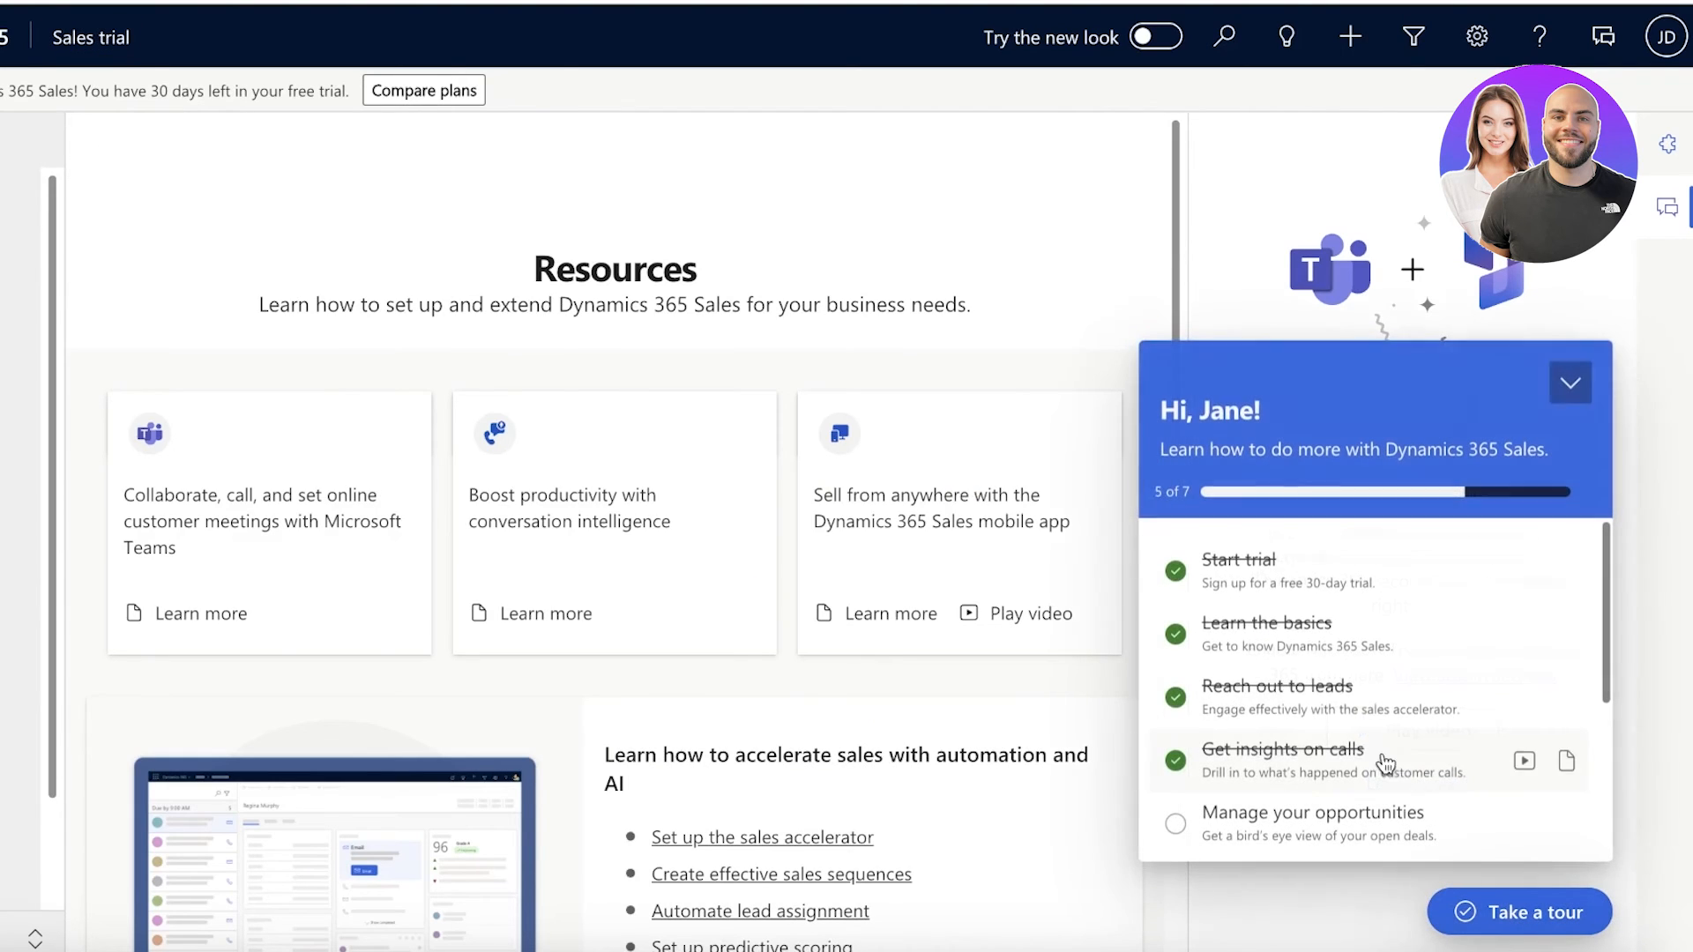
- Open the "Manage your opportunities" and "Forecast your revenue" items from the guided tour checklist
click(1179, 818)
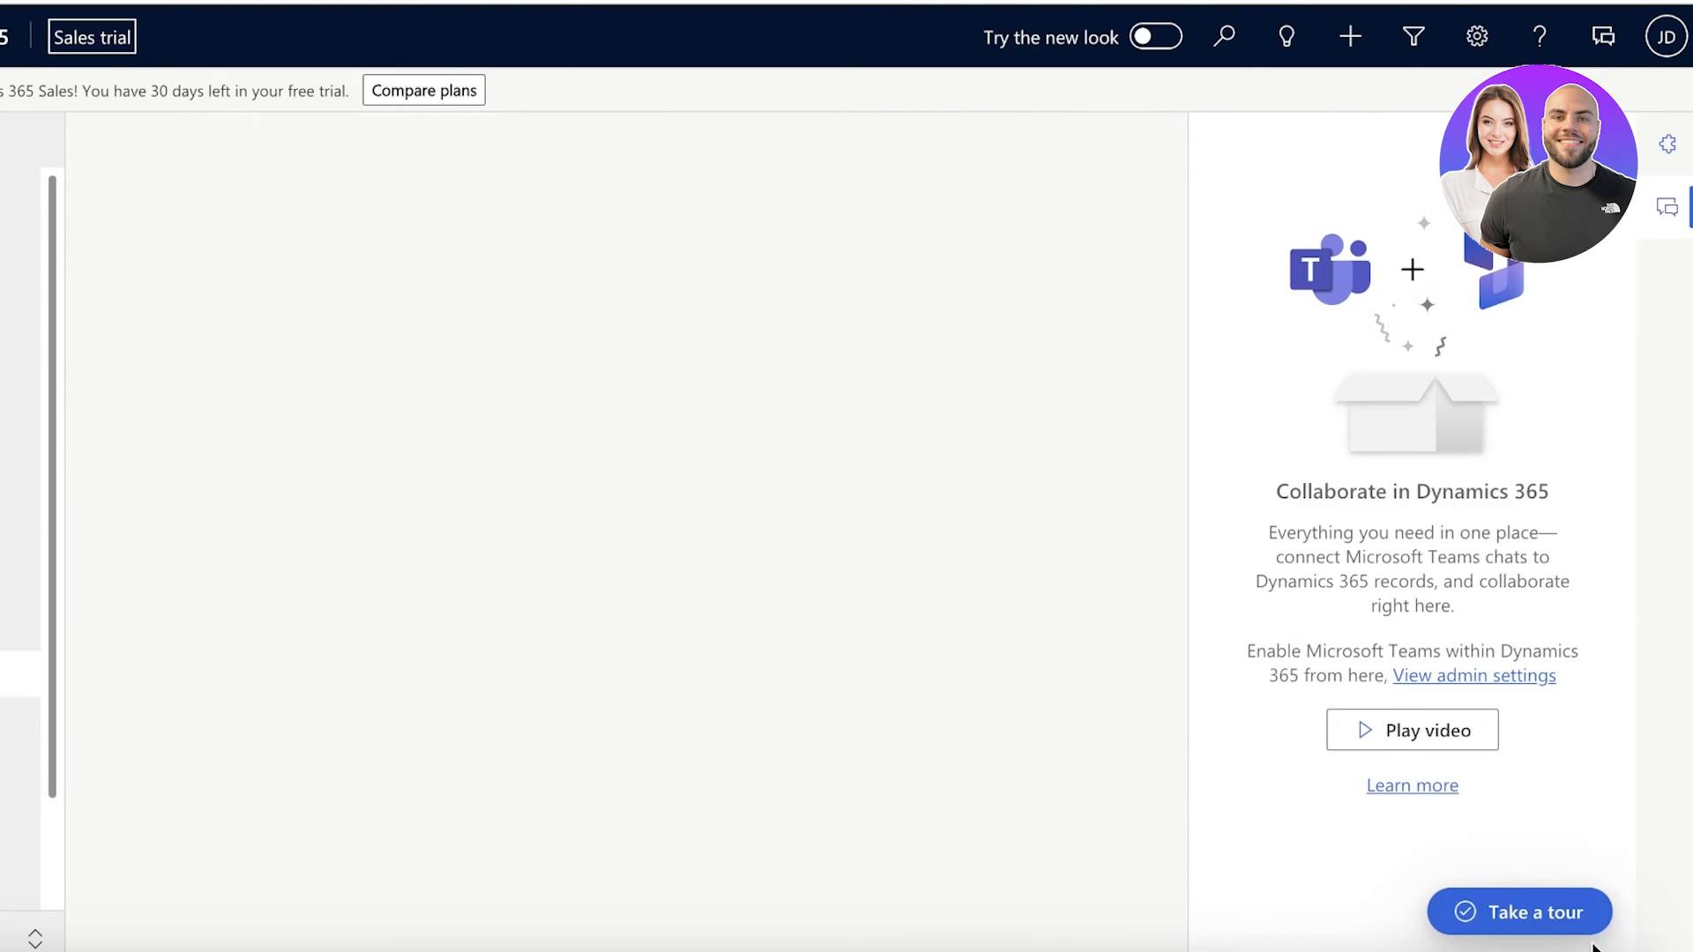
click(1512, 914)
scroll(1217, 765, down, 3)
click(1187, 591)
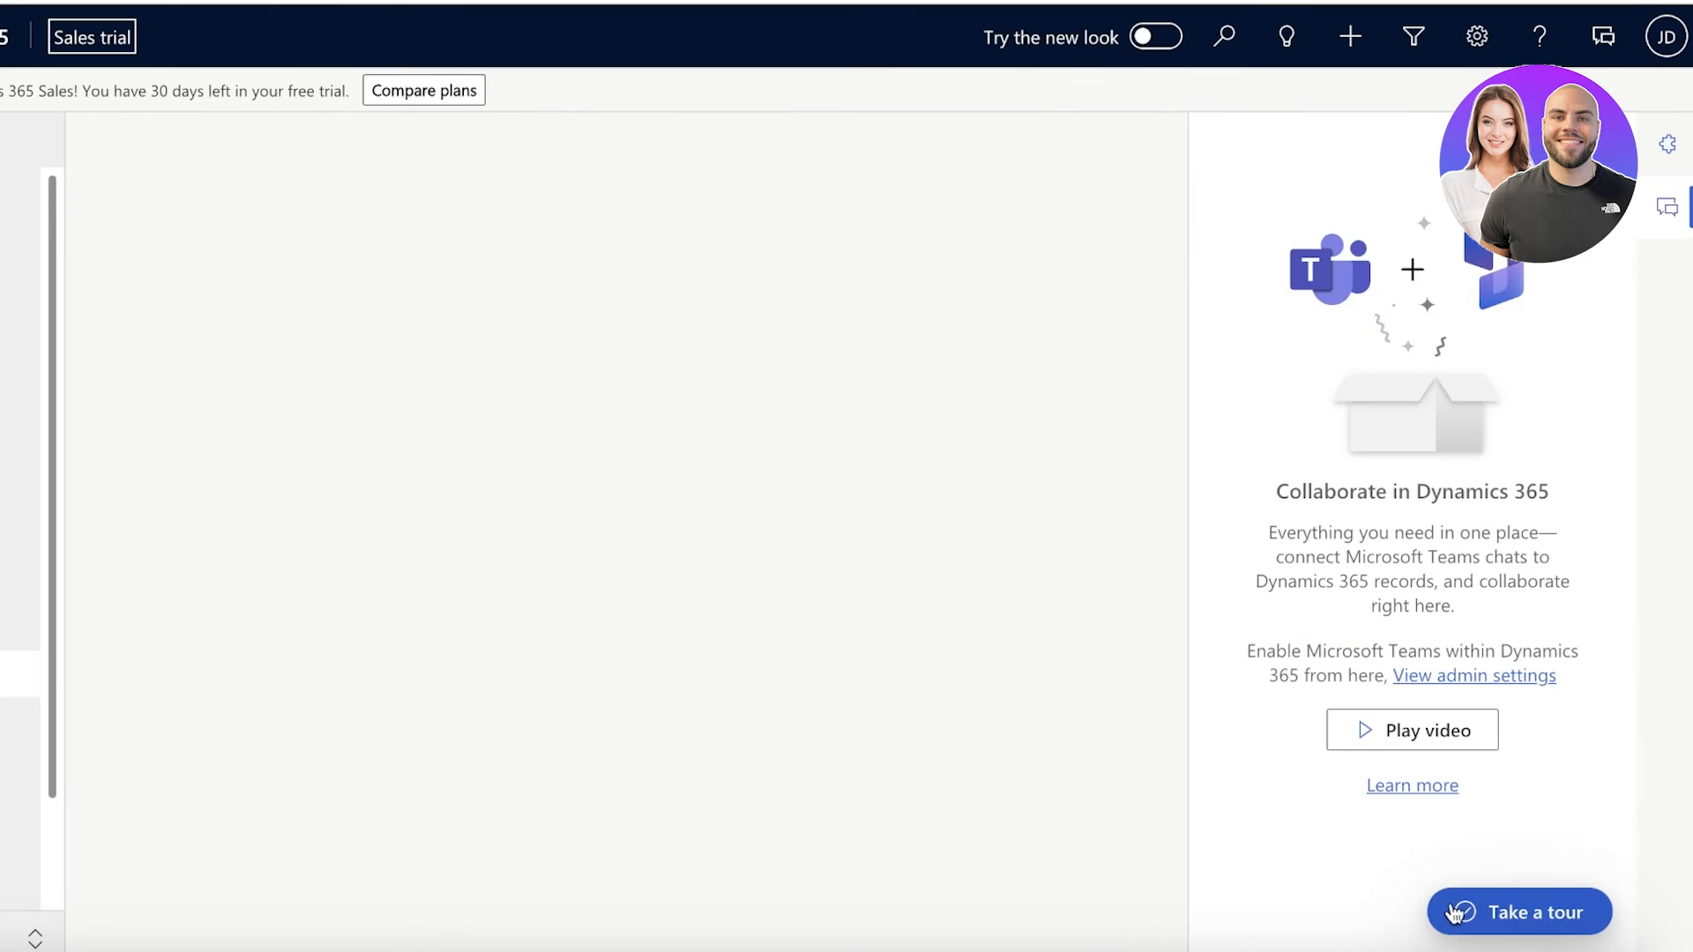
click(1450, 911)
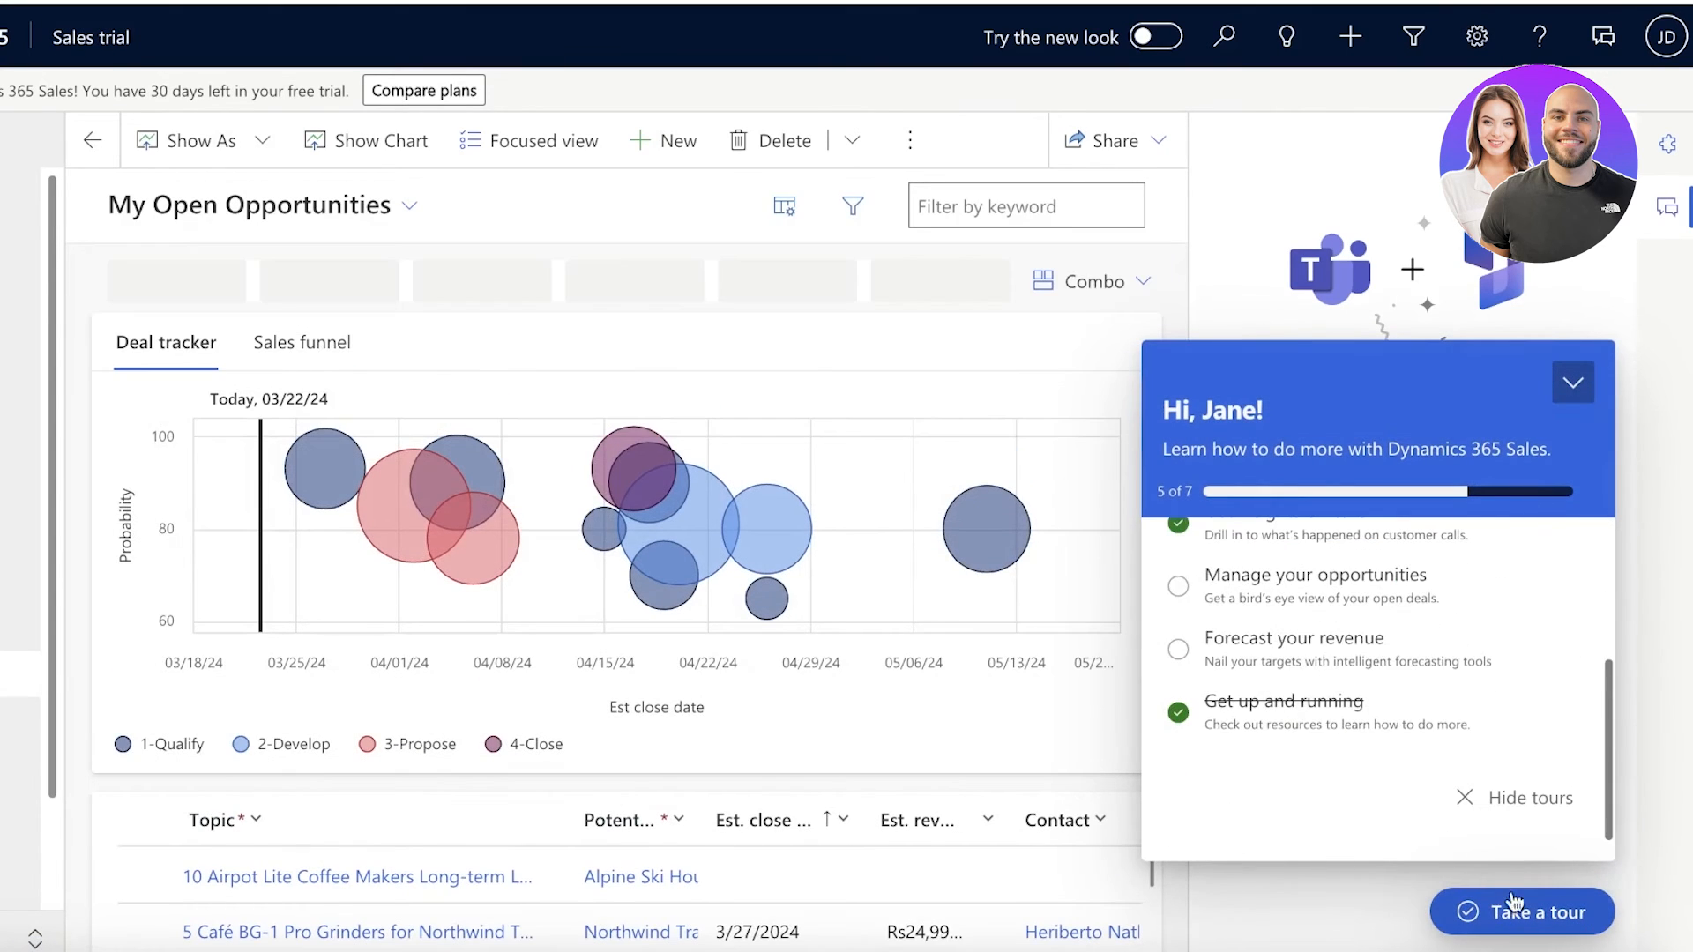
click(1180, 657)
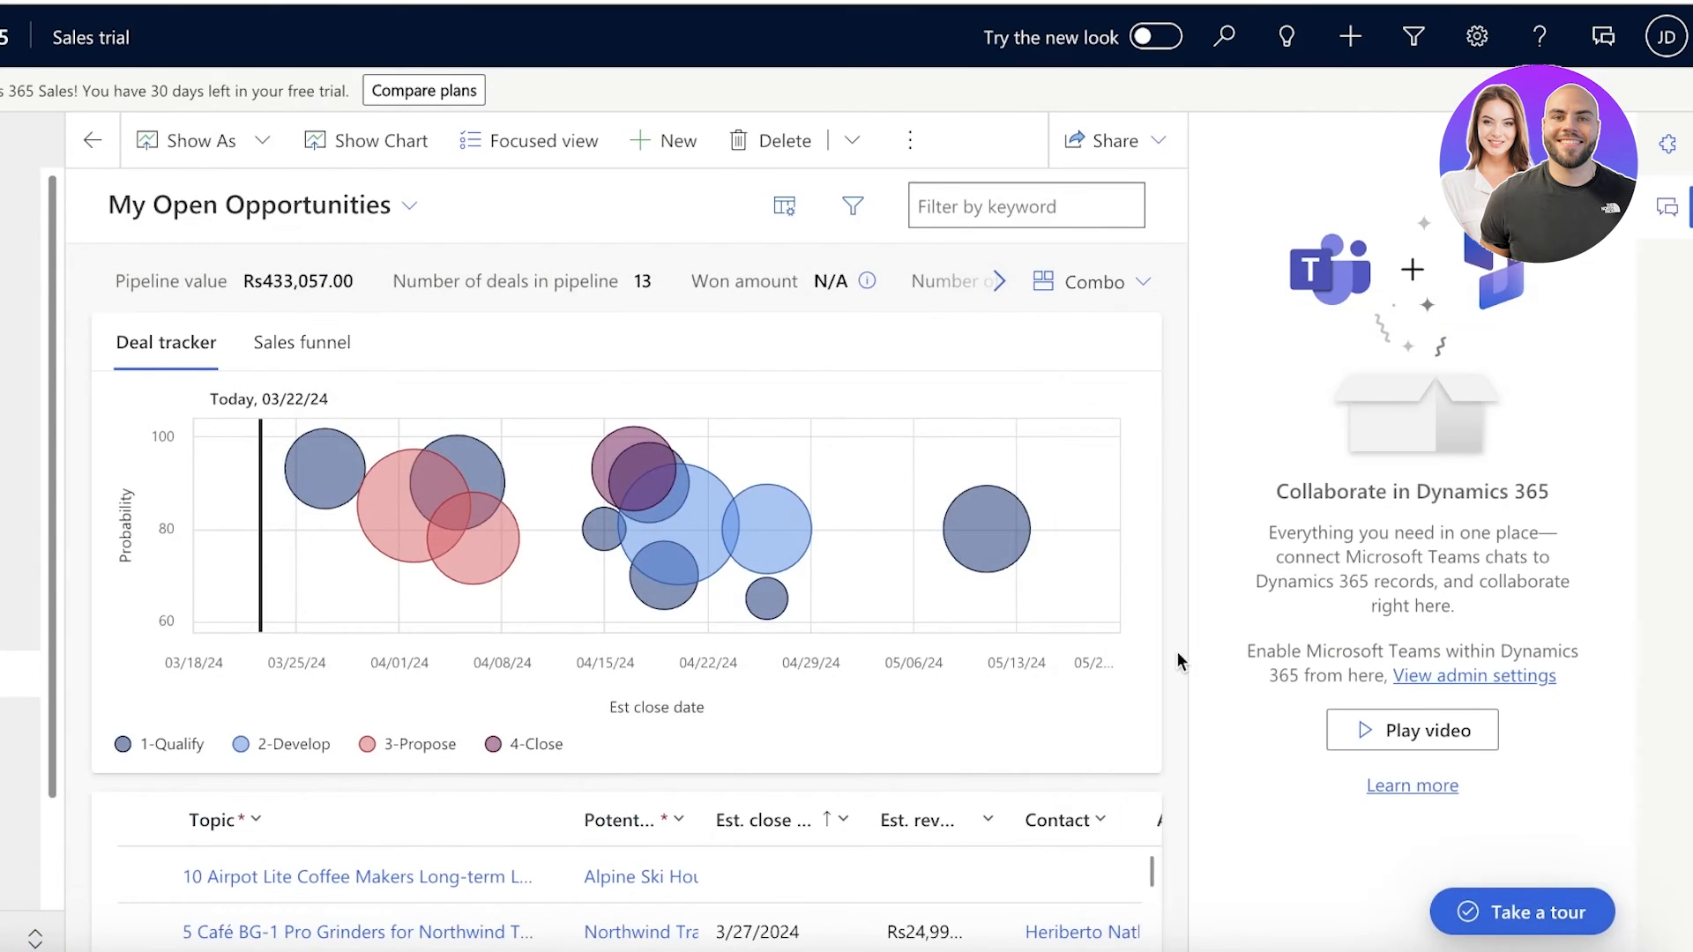
scroll(1235, 721, down, 5)
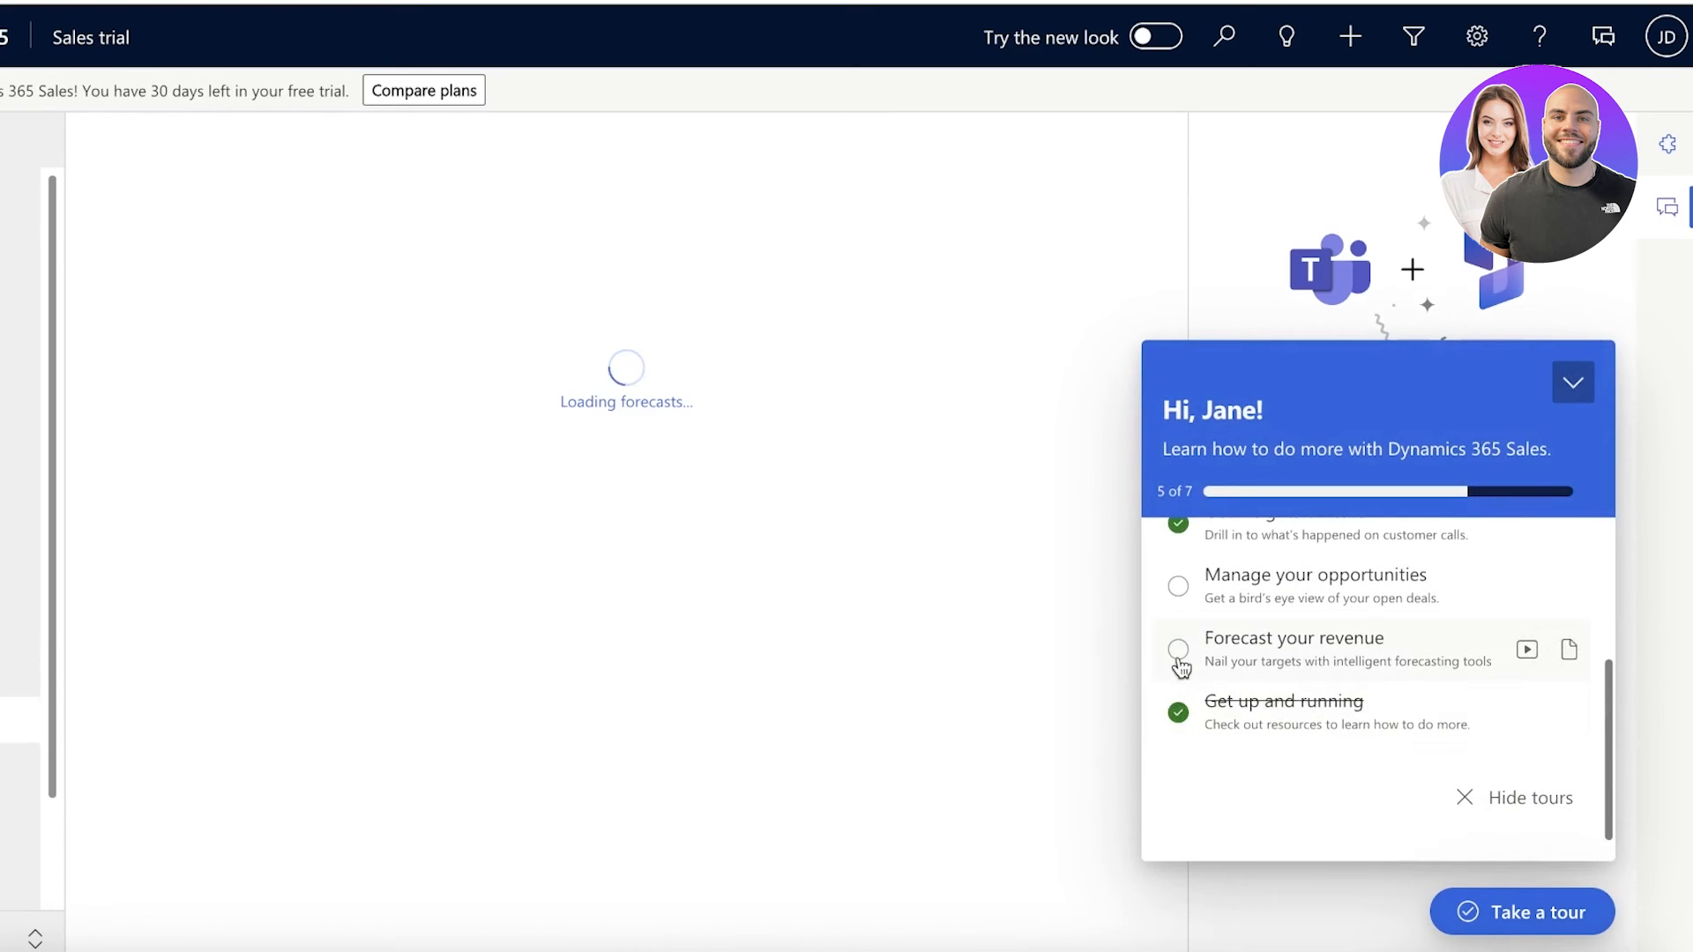
- Revisit the "Forecast your revenue" tour item and look over the remaining guided tour checklist items
click(1208, 644)
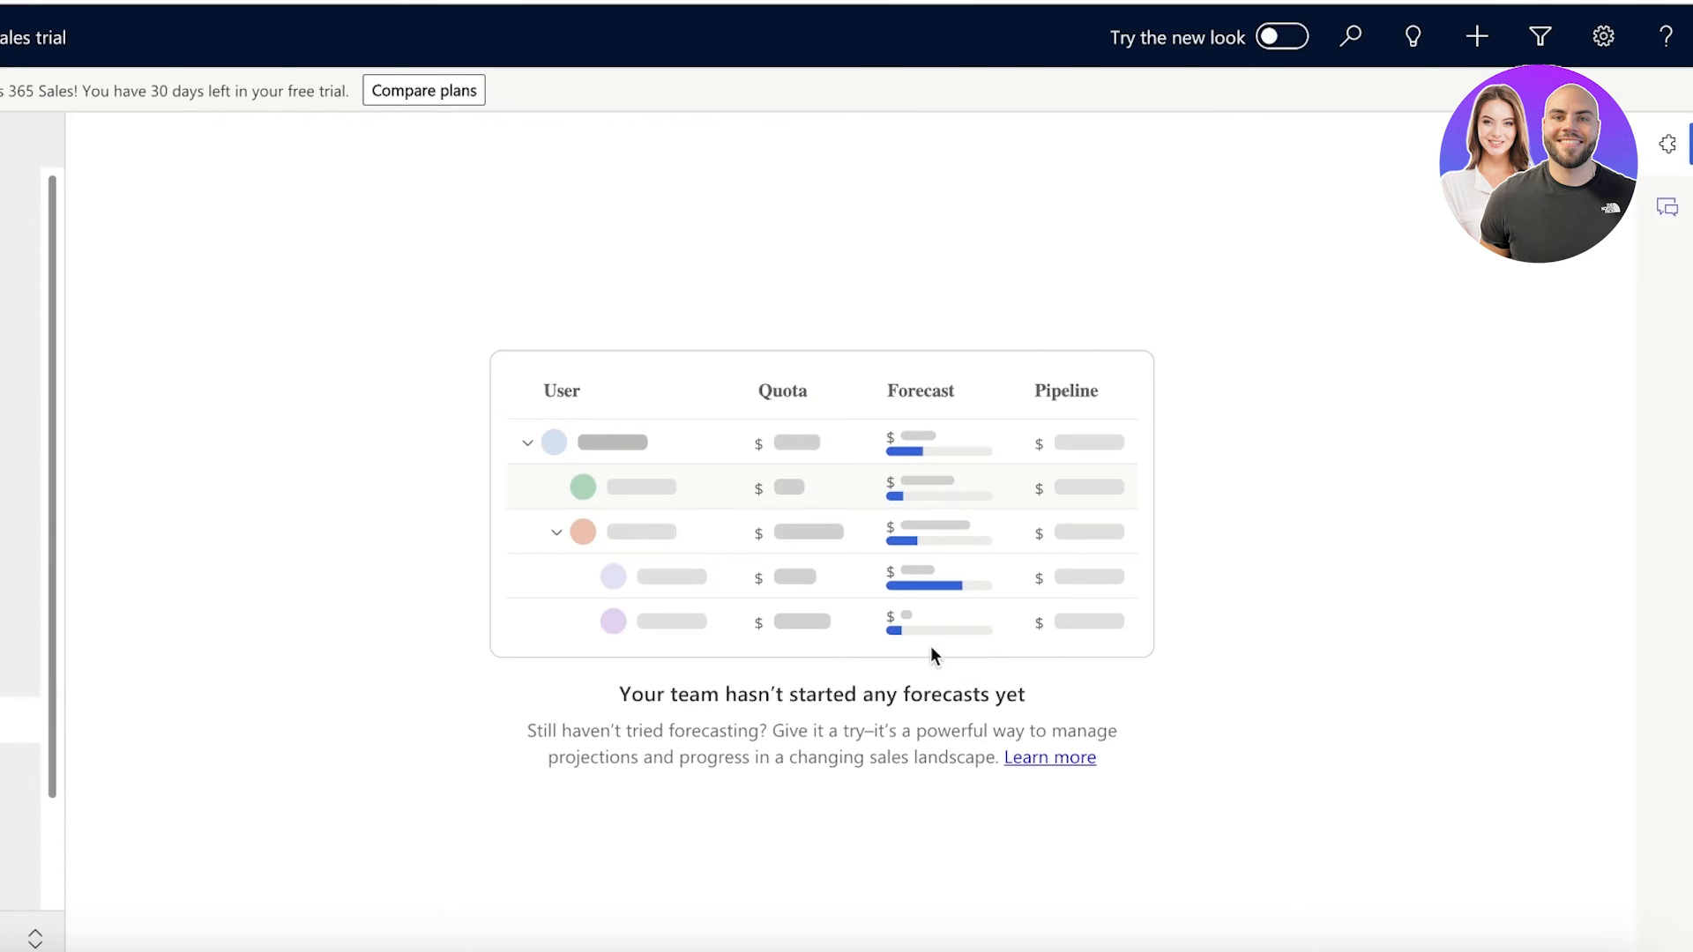
click(1516, 912)
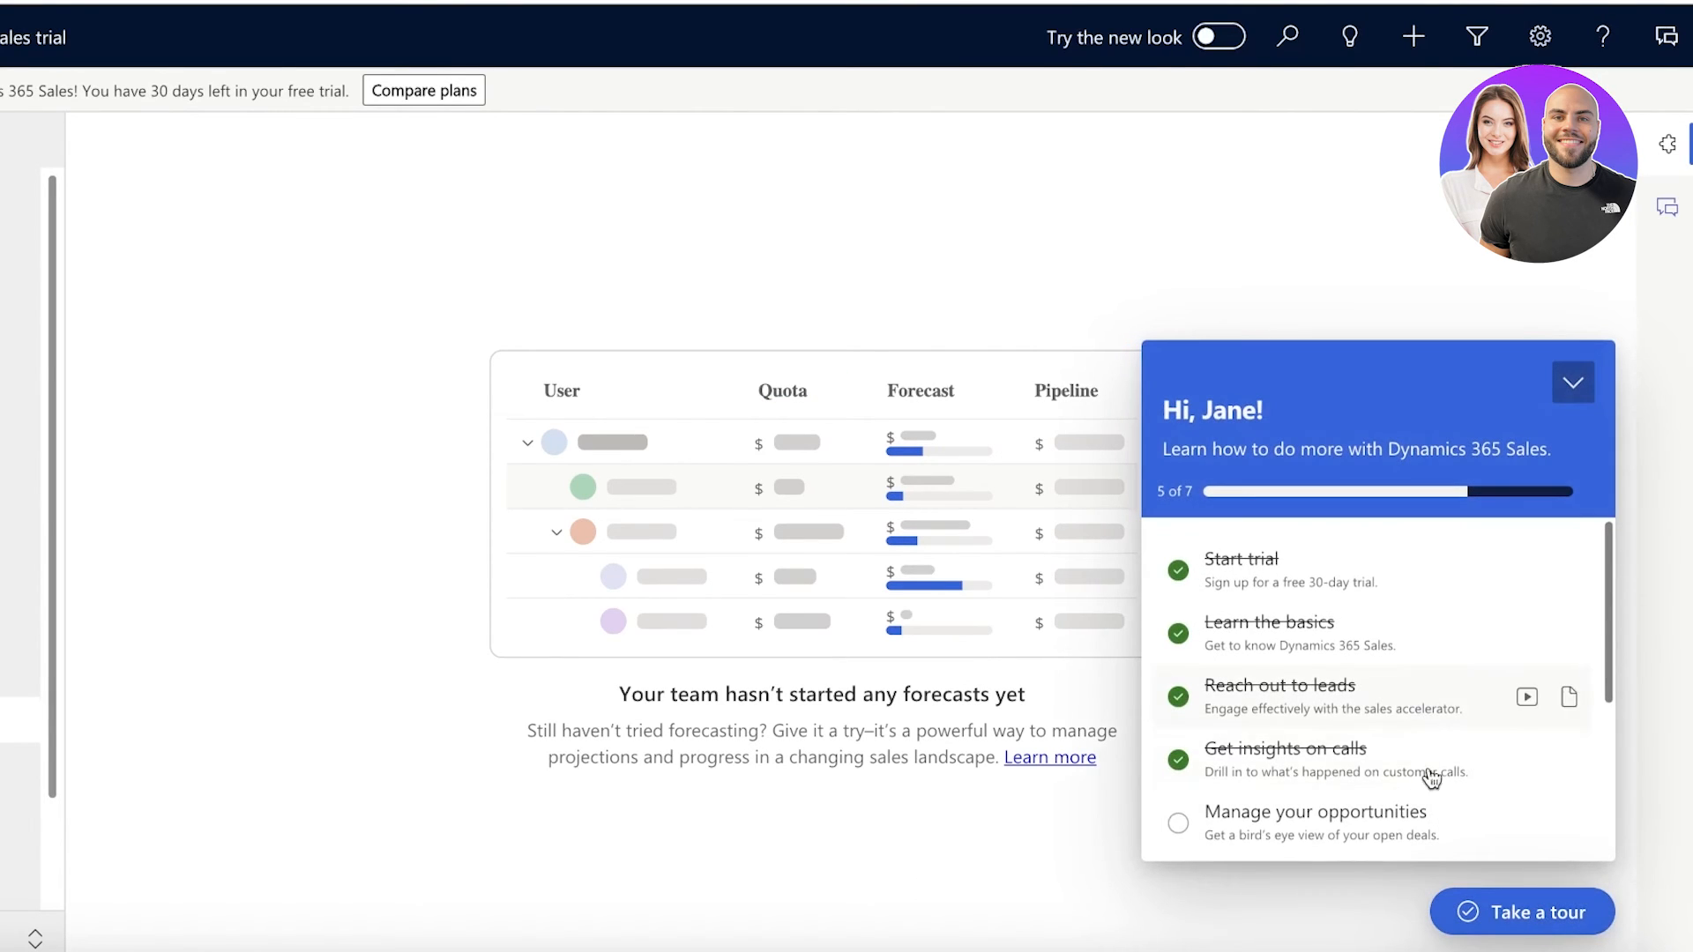
scroll(1432, 778, down, 3)
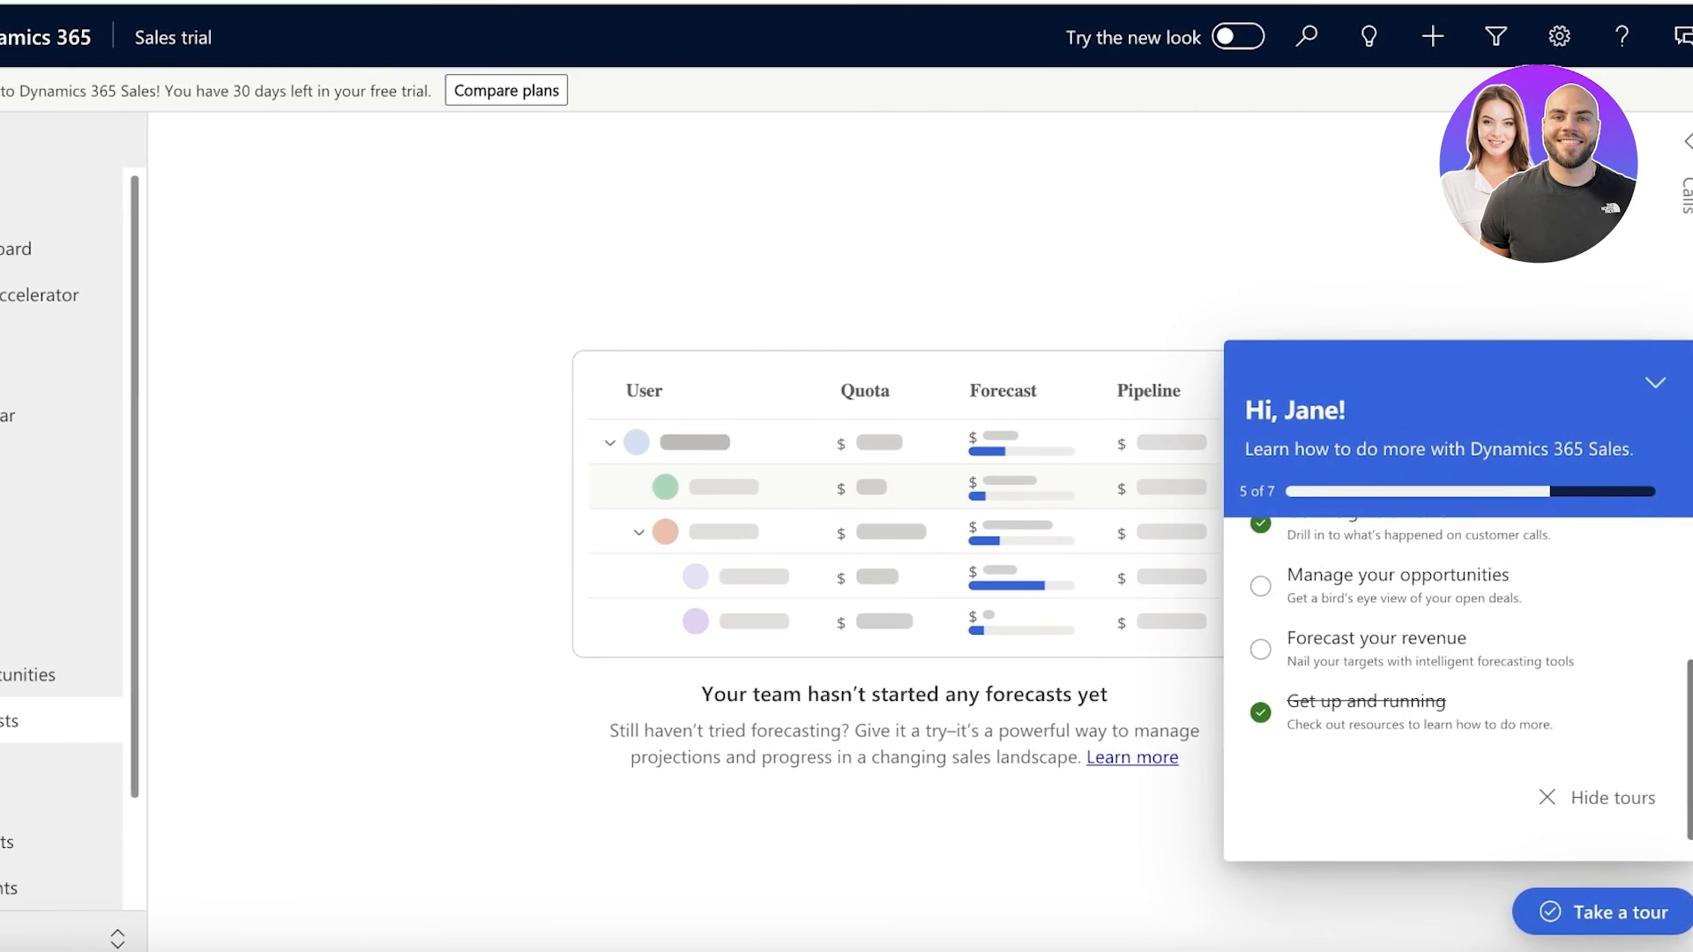
- Open the app launcher to check the available Microsoft 365 apps
click(15, 19)
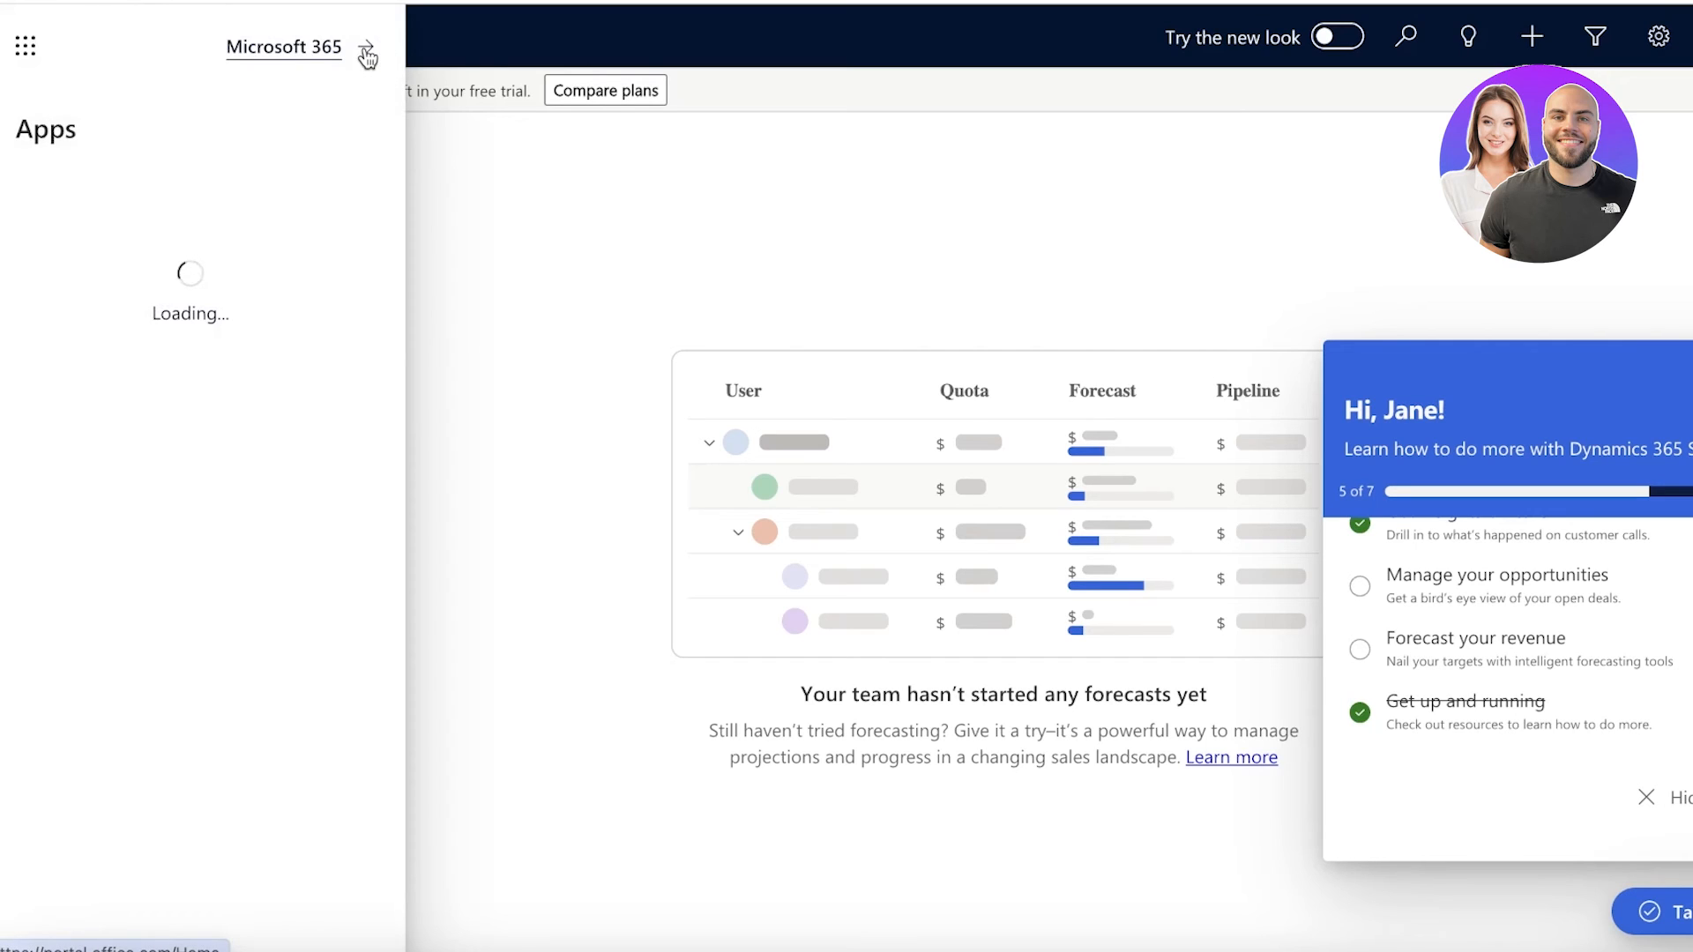
click(1172, 0)
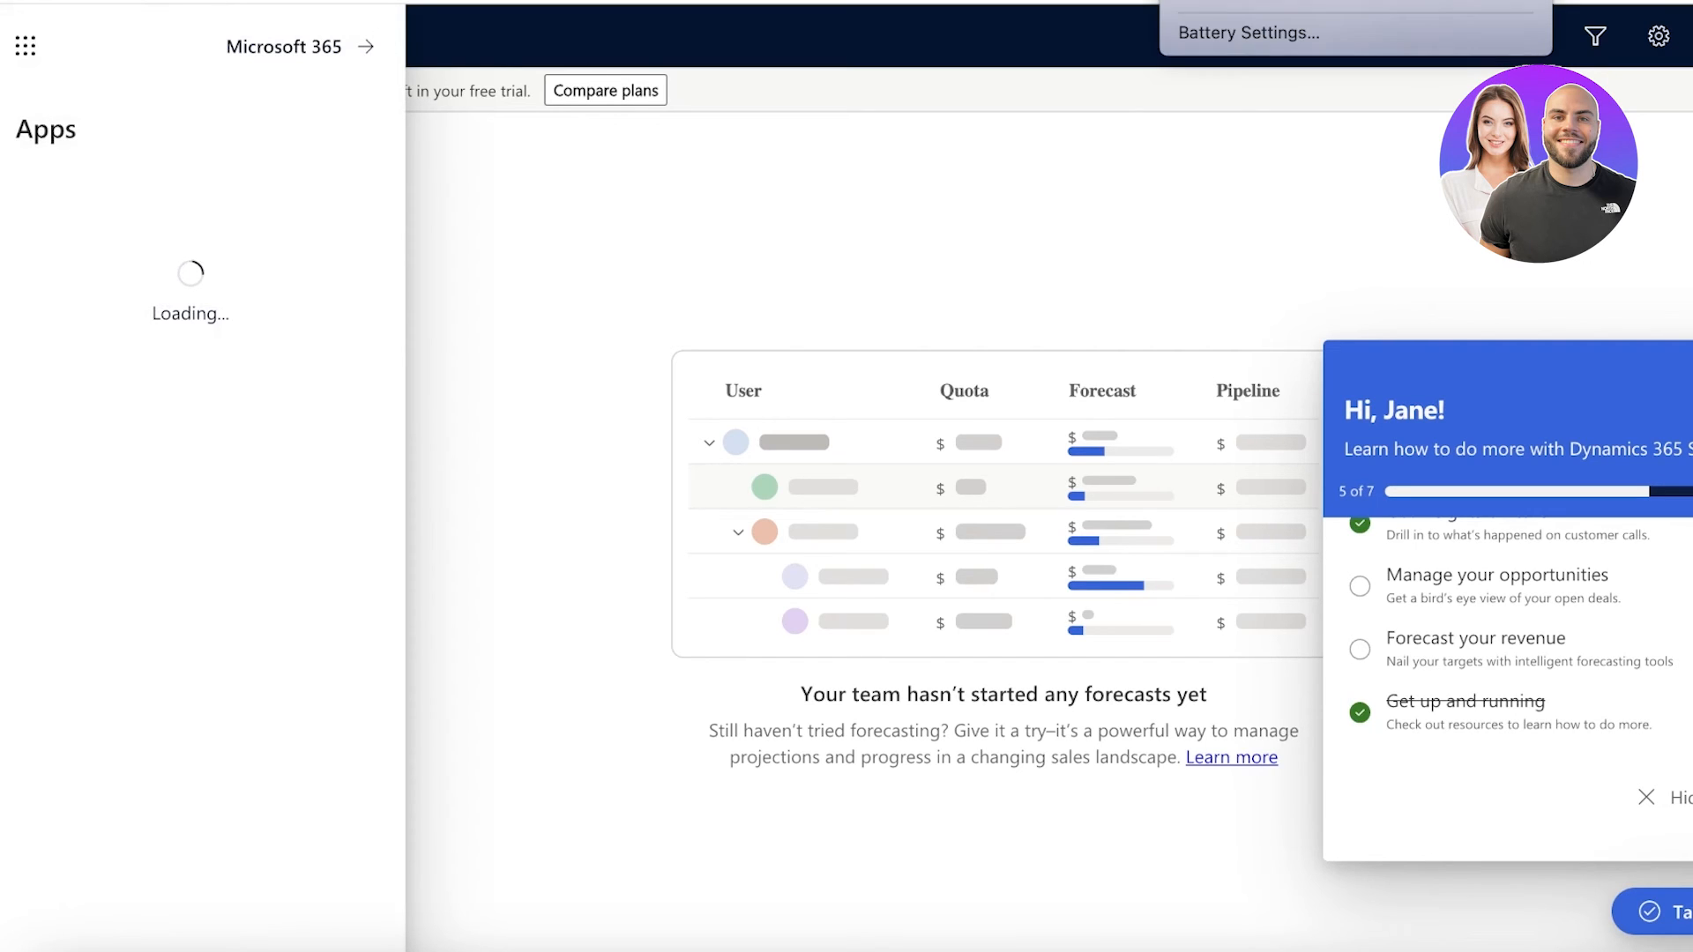
click(1055, 310)
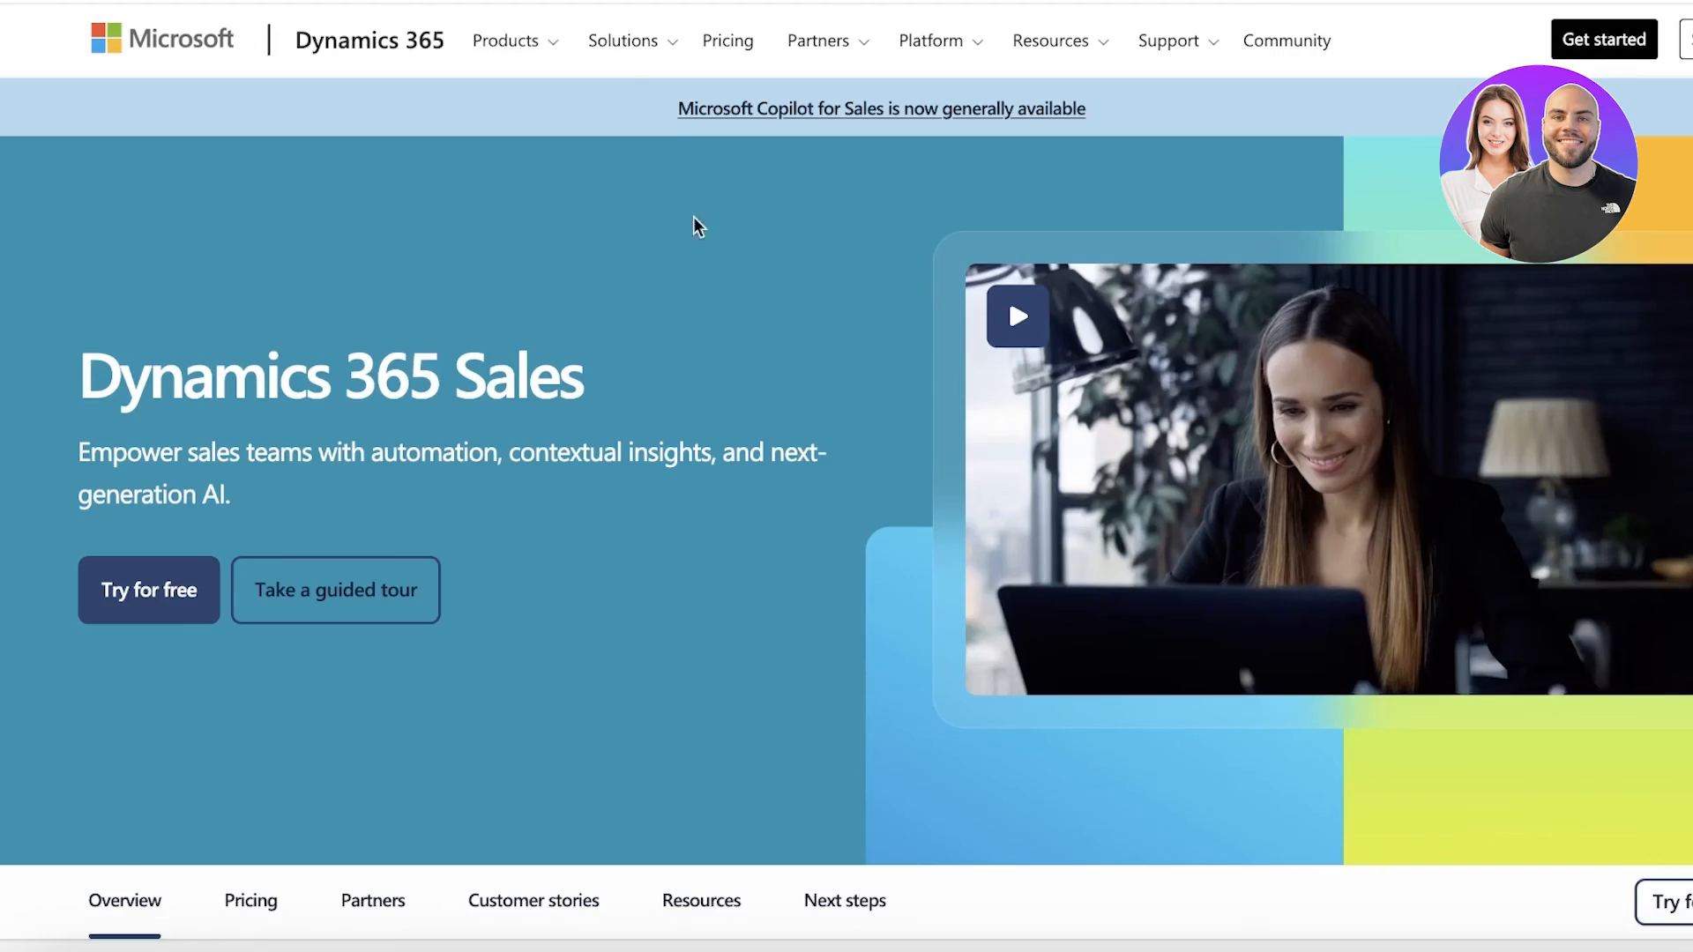
- Skim the Dynamics 365 Sales product website from the overview through customer stories and next steps
scroll(695, 223, down, 20)
scroll(674, 401, down, 20)
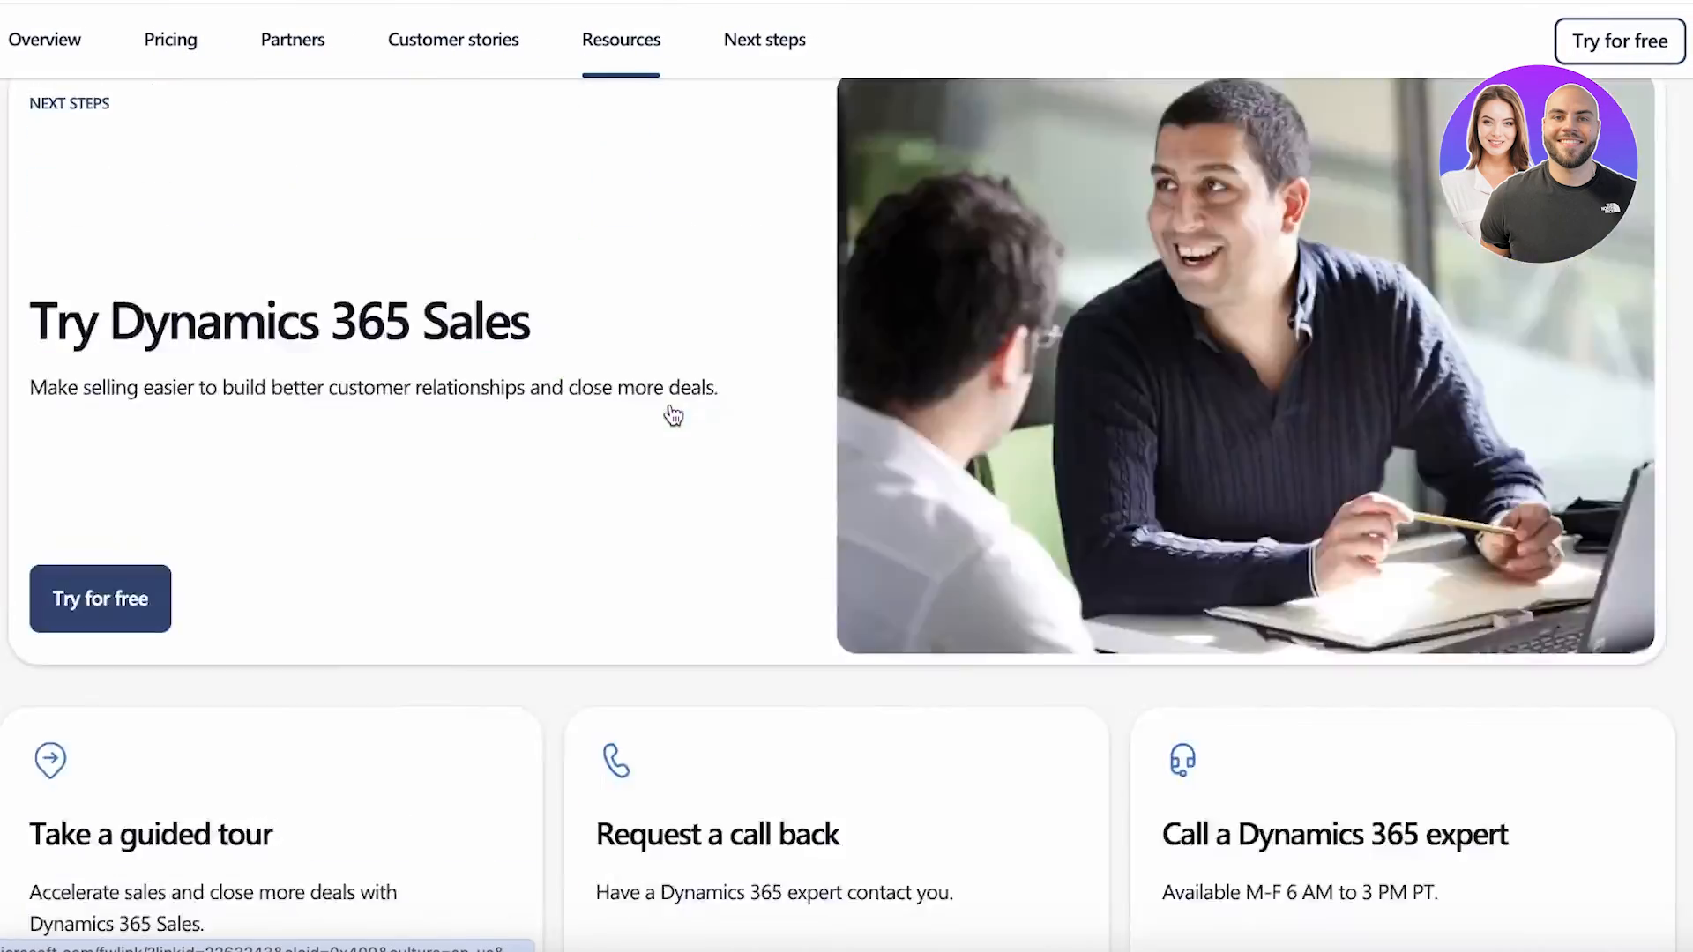
scroll(671, 416, up, 20)
scroll(676, 413, up, 10)
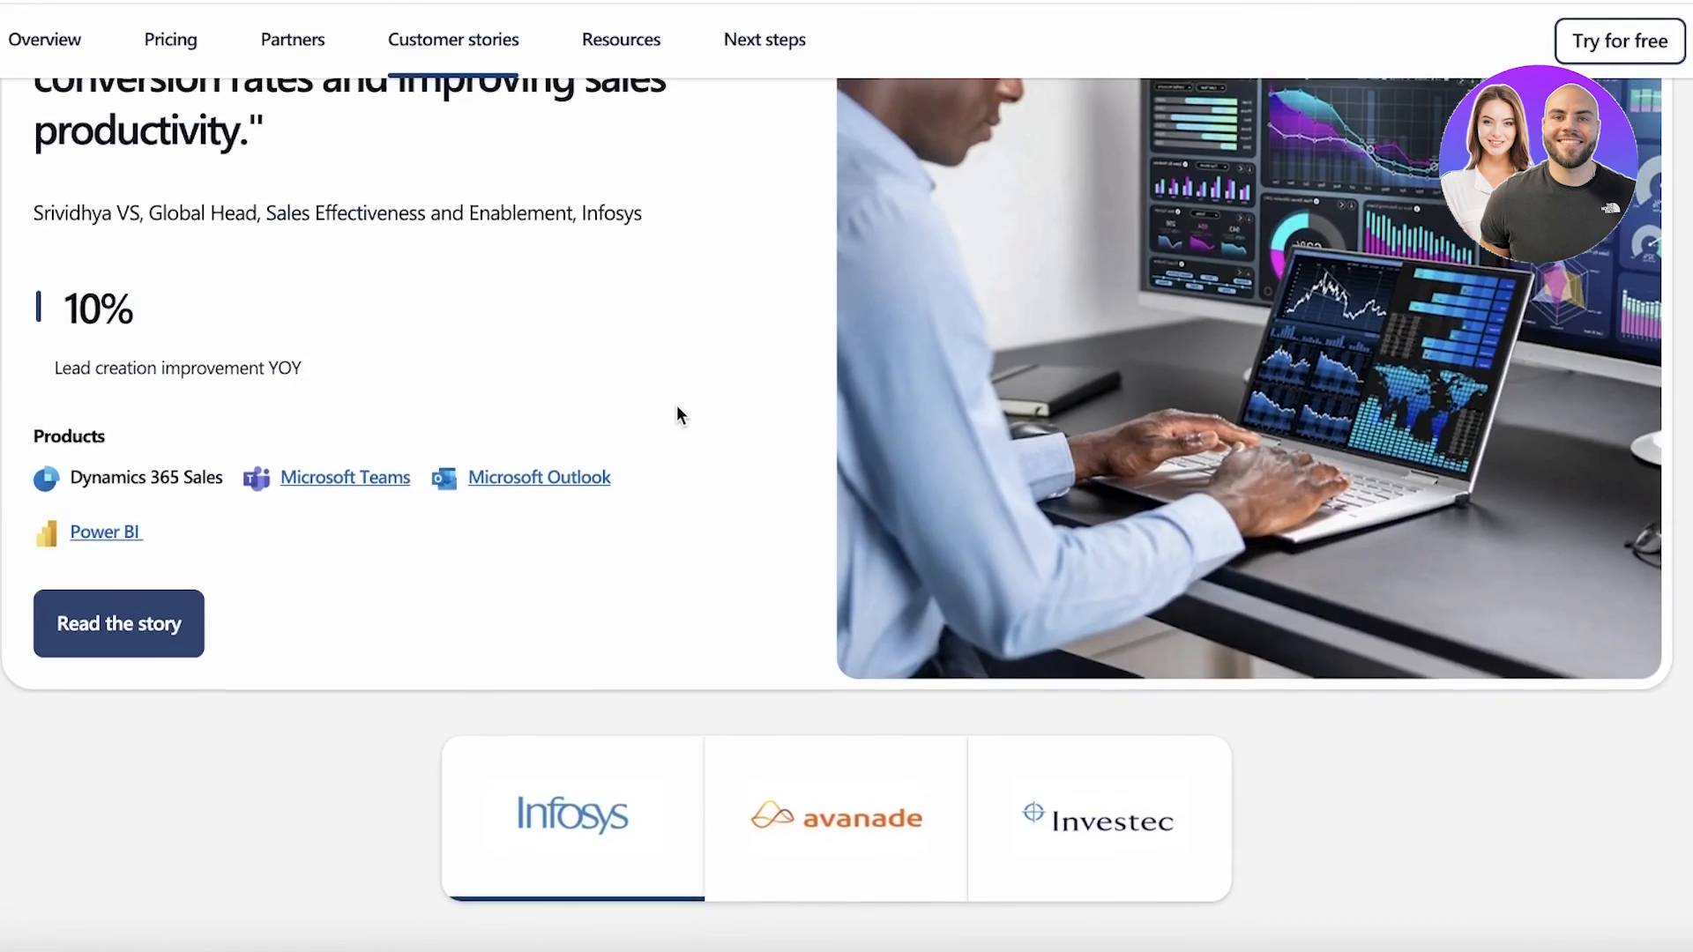
scroll(673, 412, up, 10)
scroll(622, 406, up, 15)
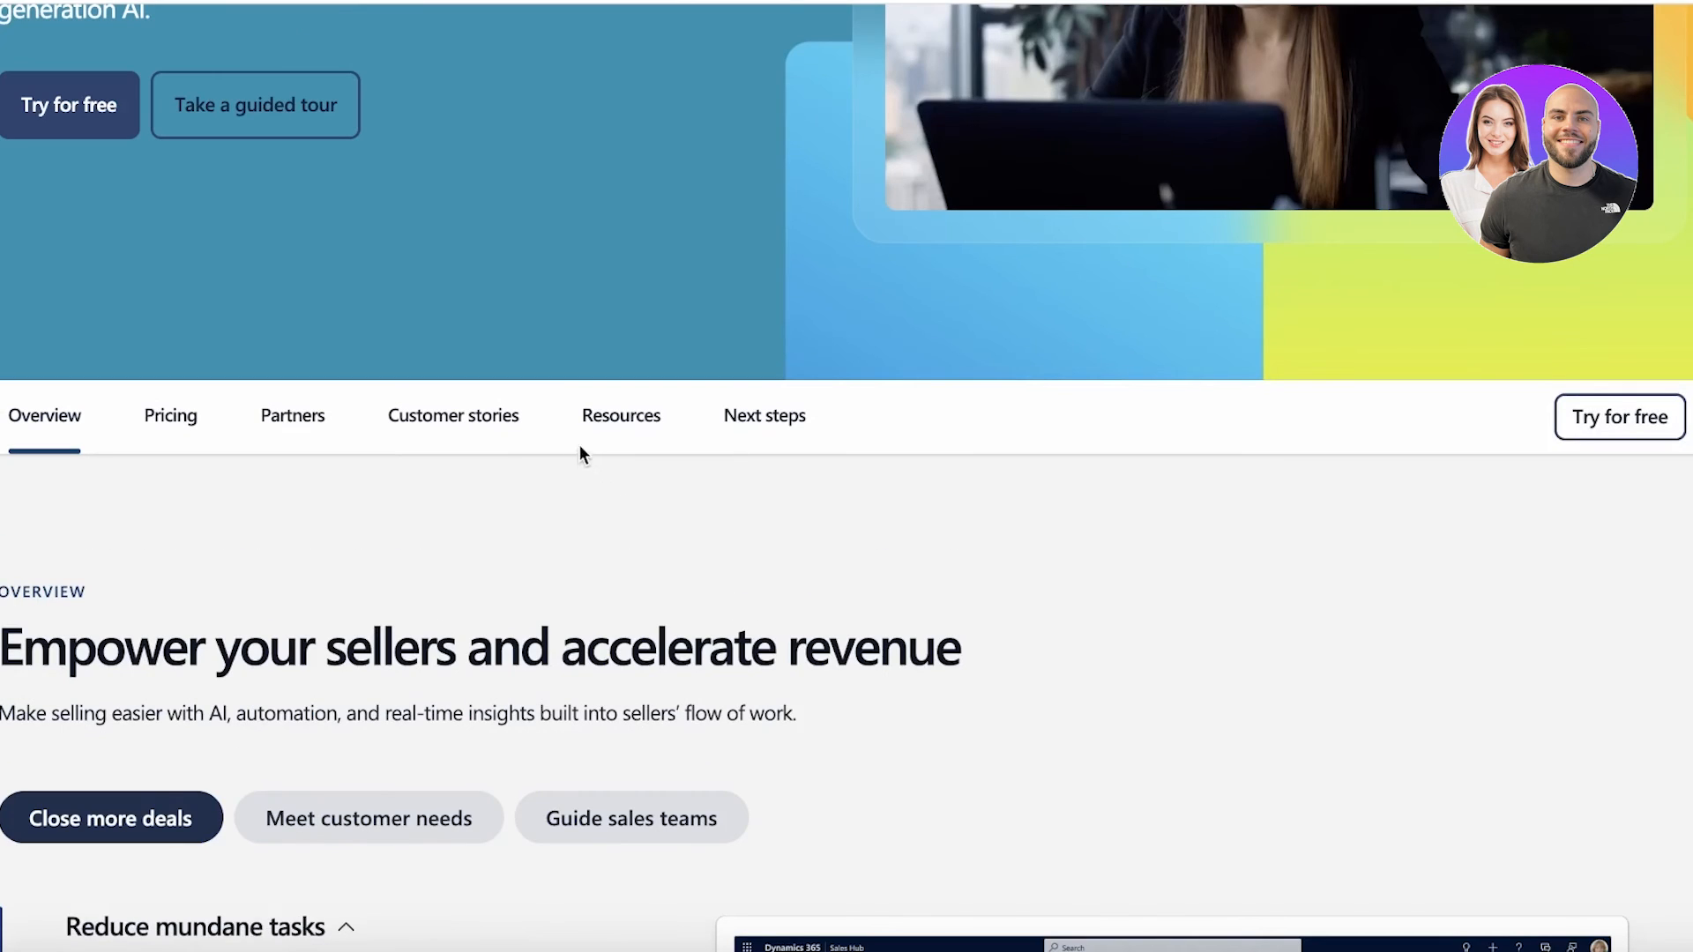
- Open the Dynamics 365 Sales plan comparison from the product site's pricing section and dismiss the sales chat offer
click(174, 415)
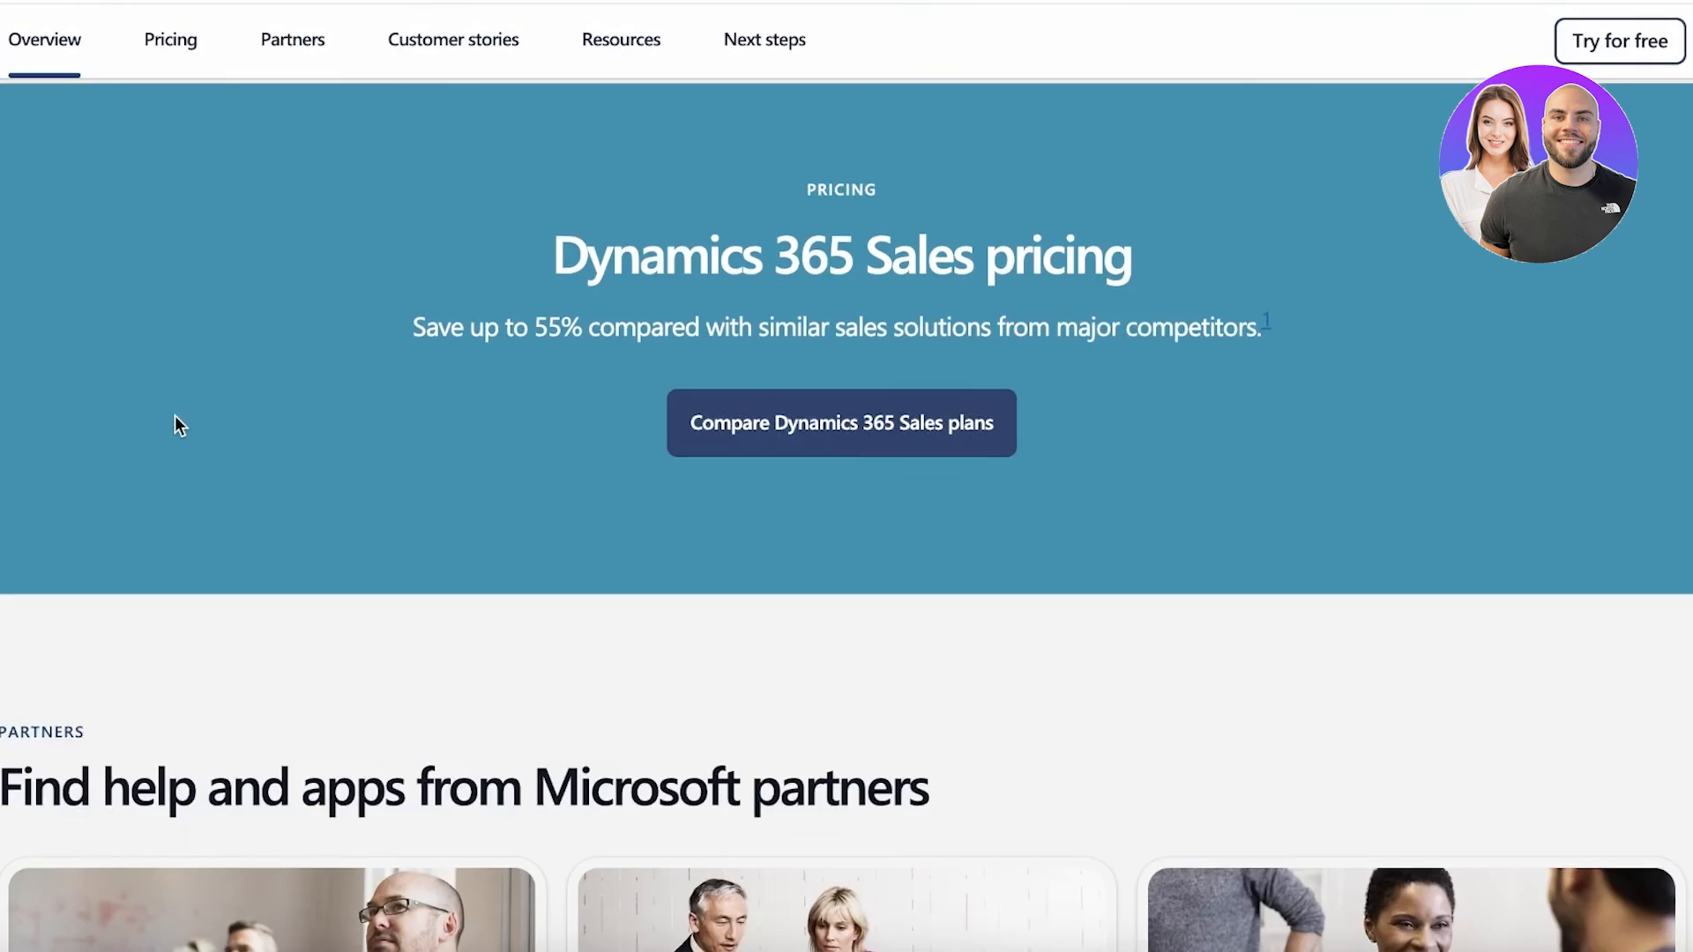
scroll(343, 441, up, 3)
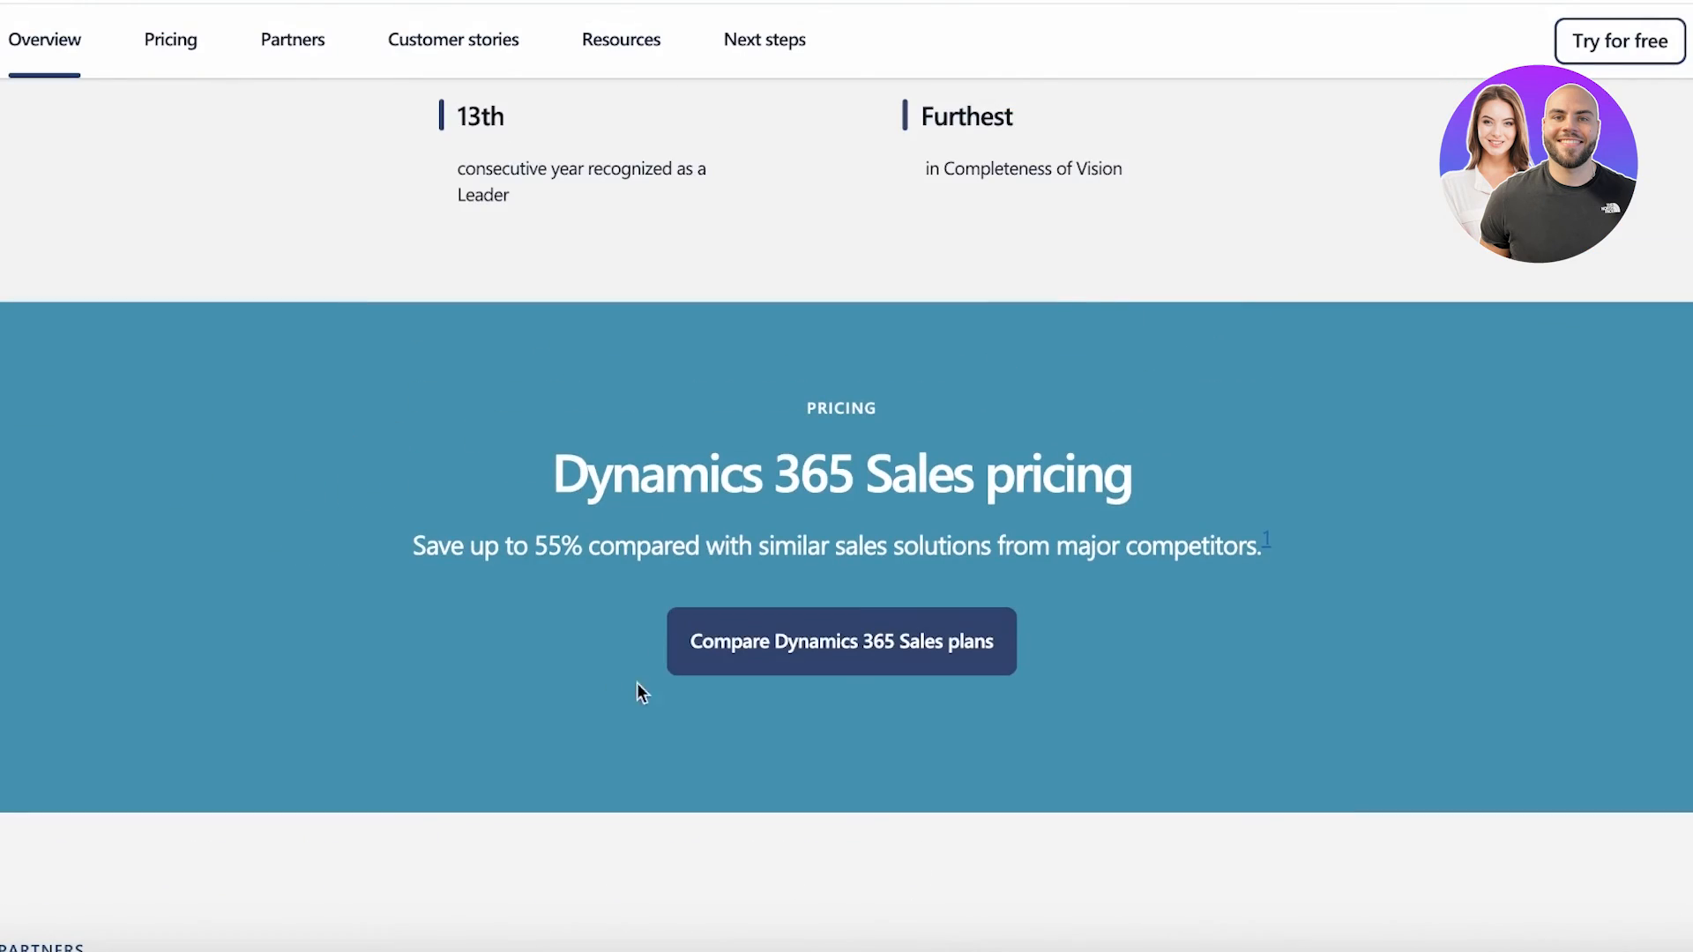
click(942, 666)
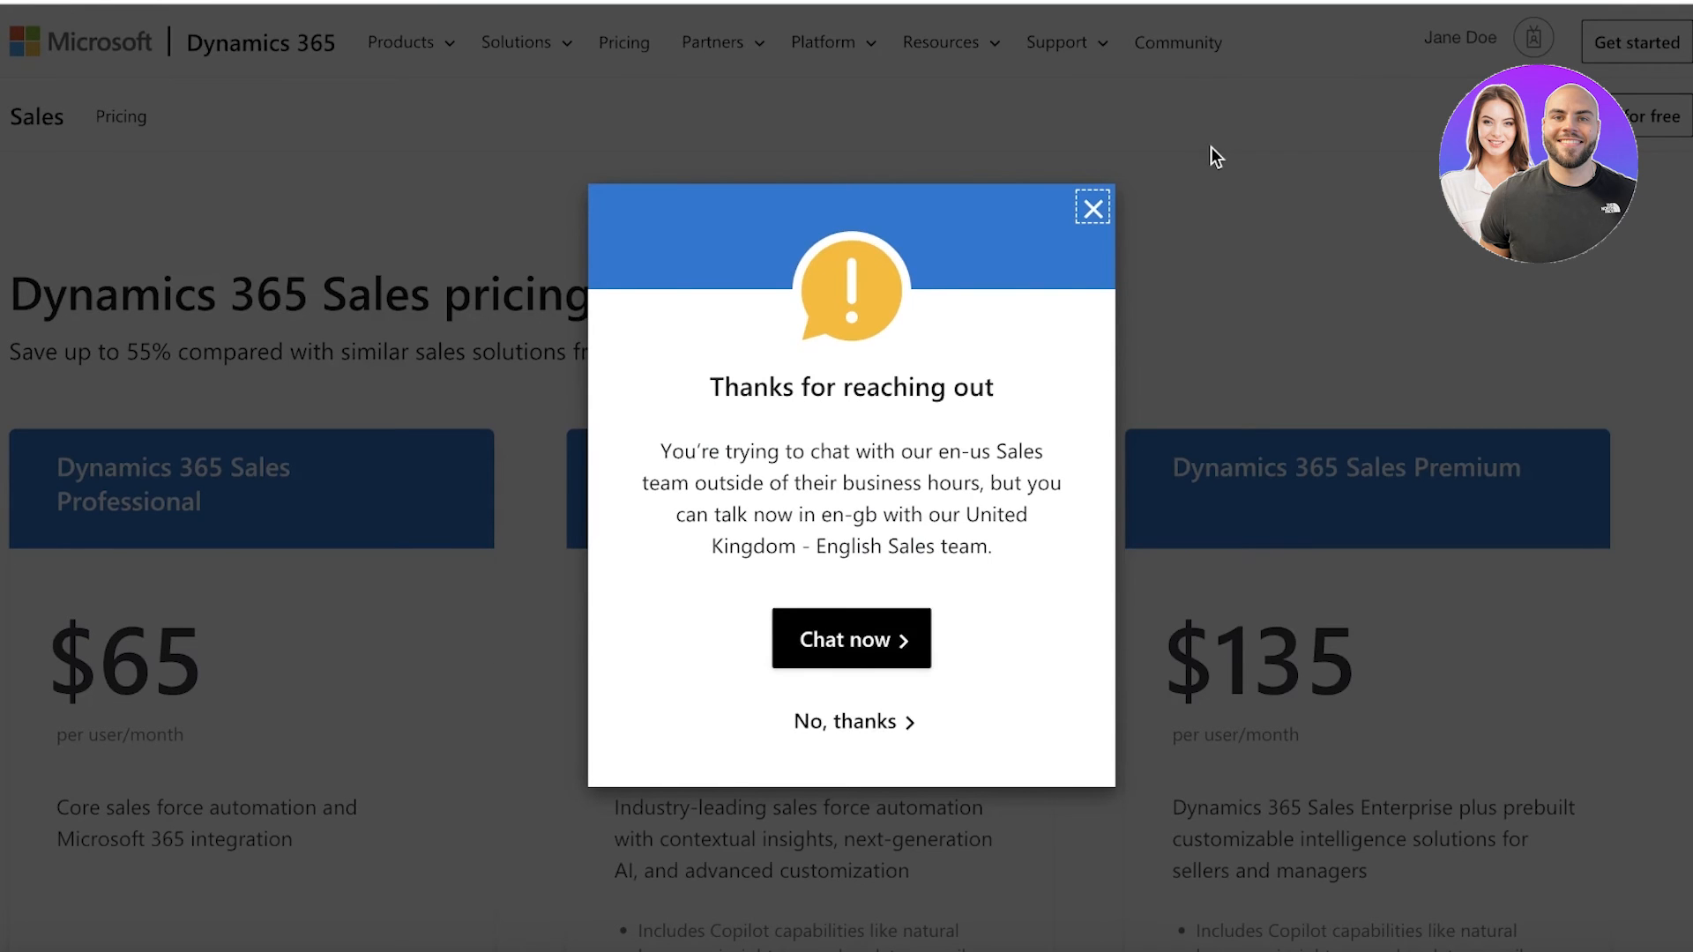
click(1090, 209)
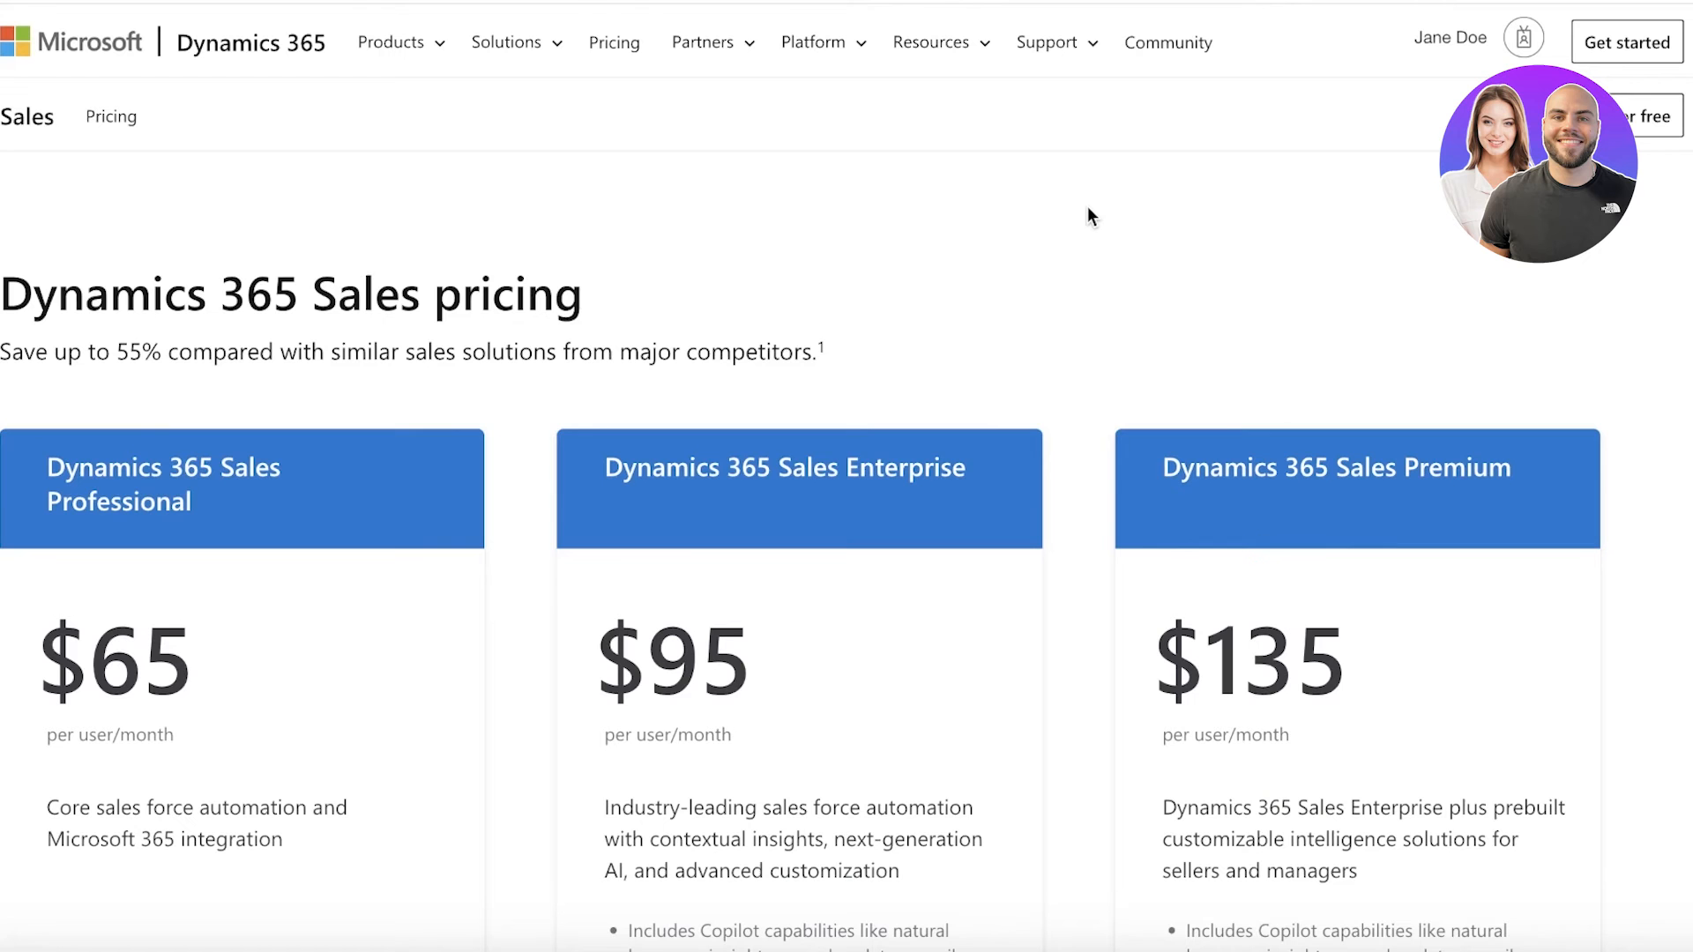
- Review the prices and descriptions of the Sales Professional, Enterprise and Premium plans
scroll(459, 358, down, 4)
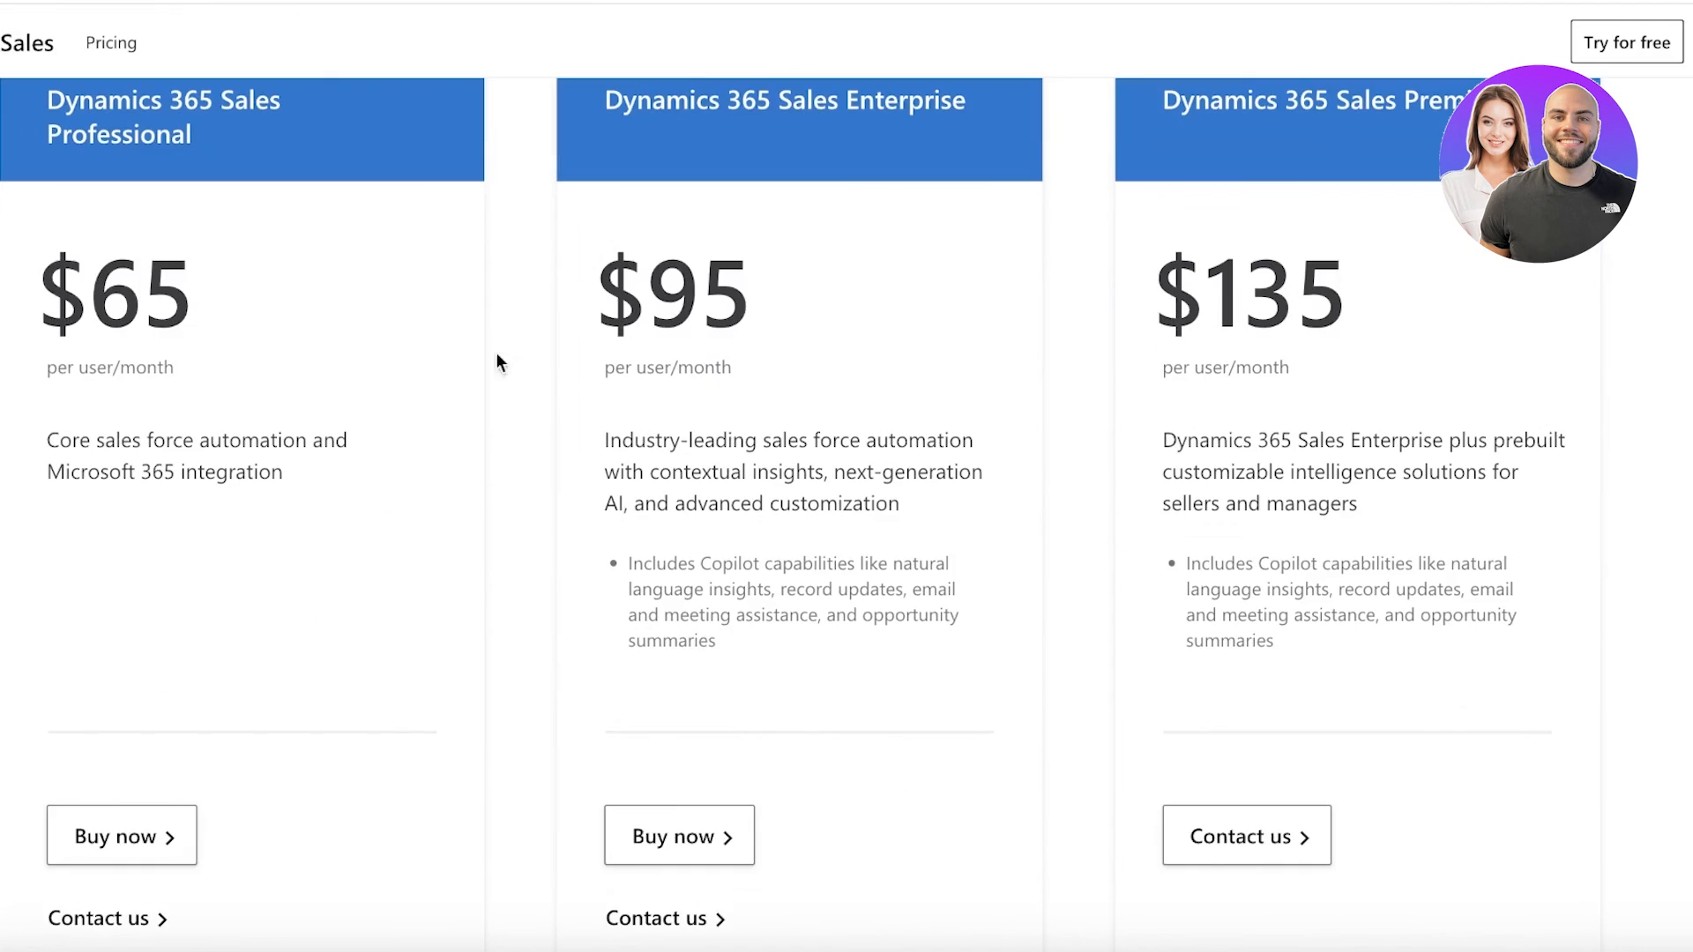
scroll(485, 362, up, 4)
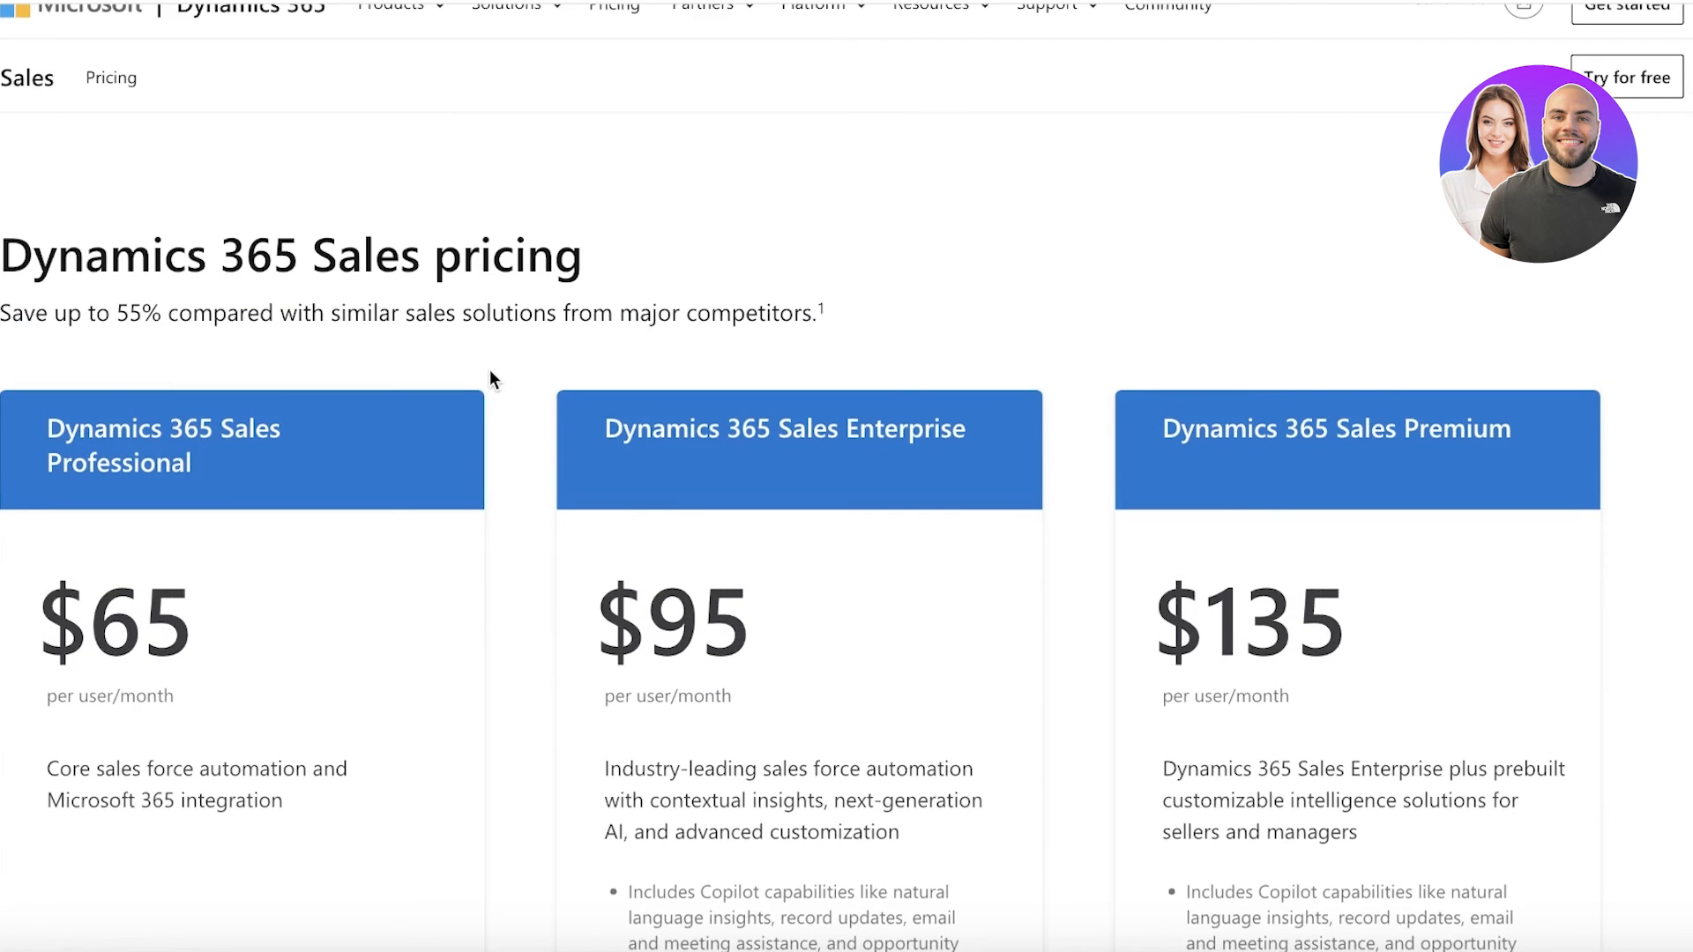
scroll(490, 369, down, 4)
scroll(716, 398, up, 4)
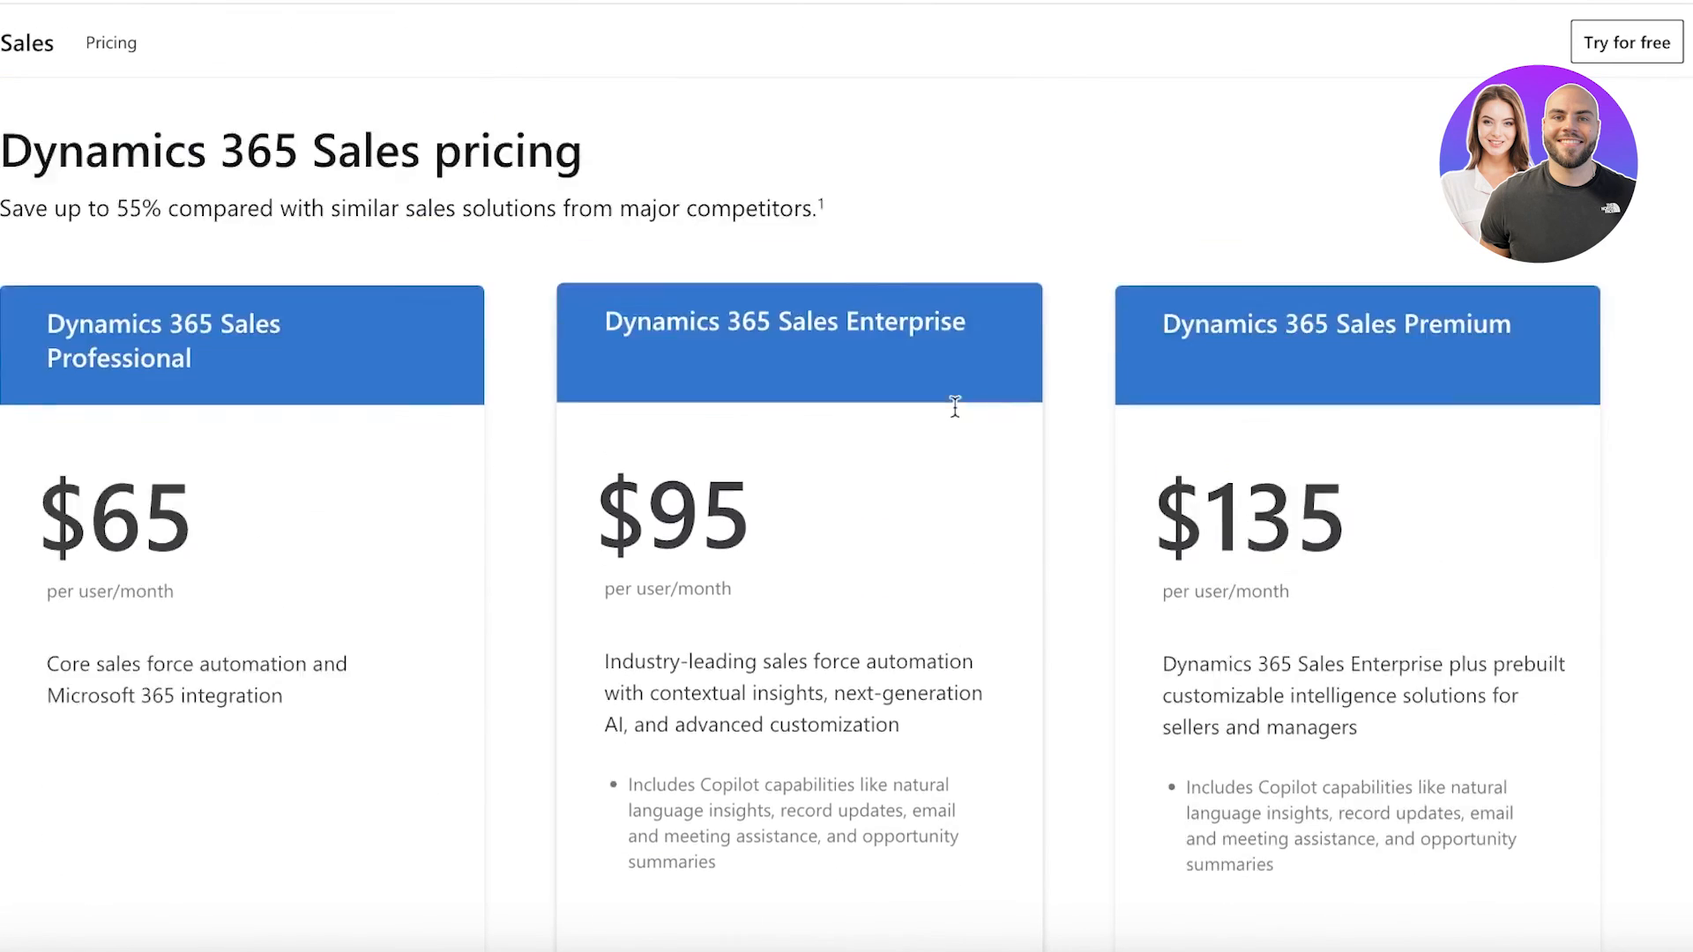
scroll(1488, 257, down, 1)
scroll(1443, 274, down, 18)
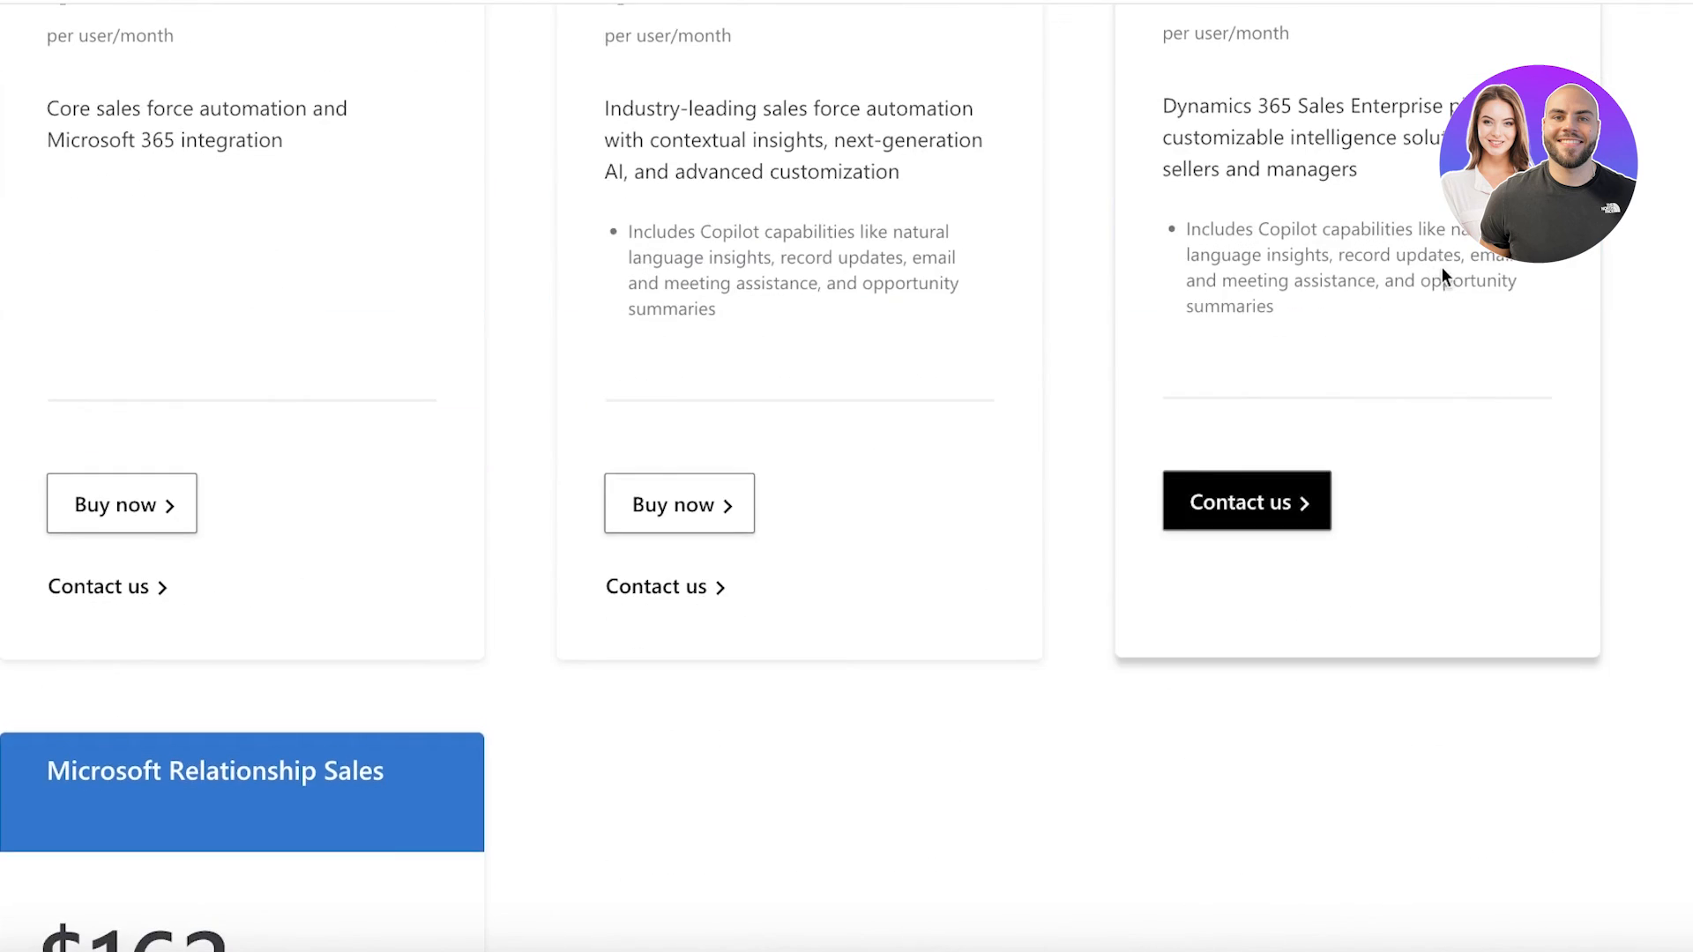
- Examine the Microsoft Copilot for Sales pricing, features and license requirements under the related products
scroll(1442, 273, up, 2)
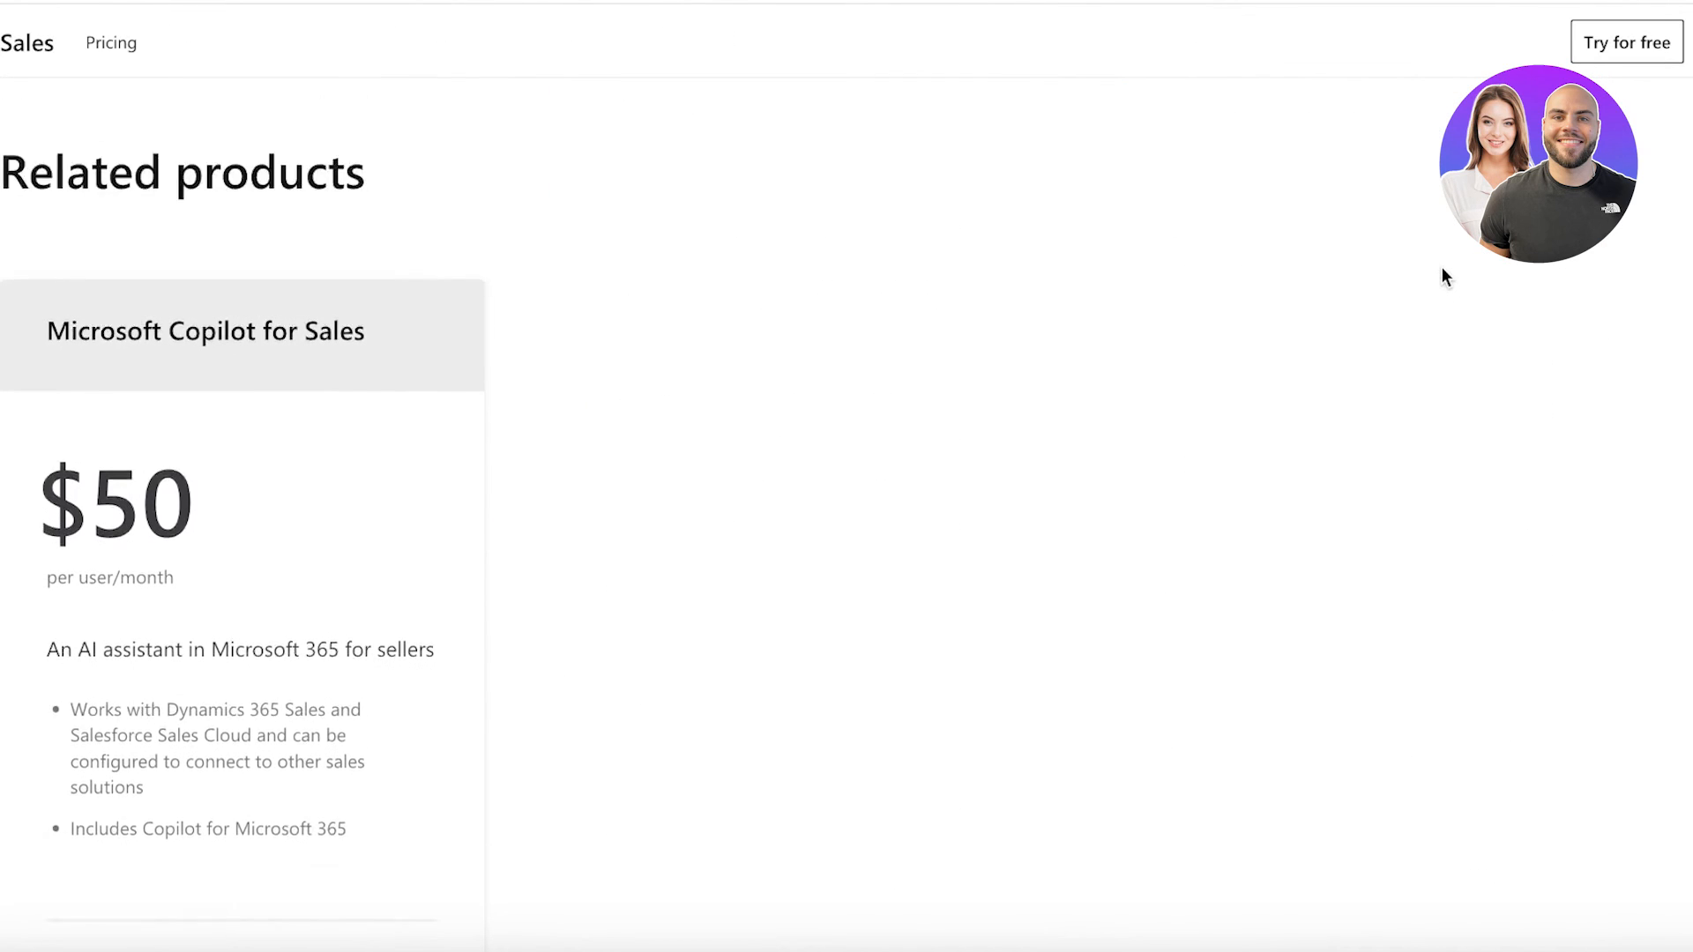
scroll(953, 600, down, 3)
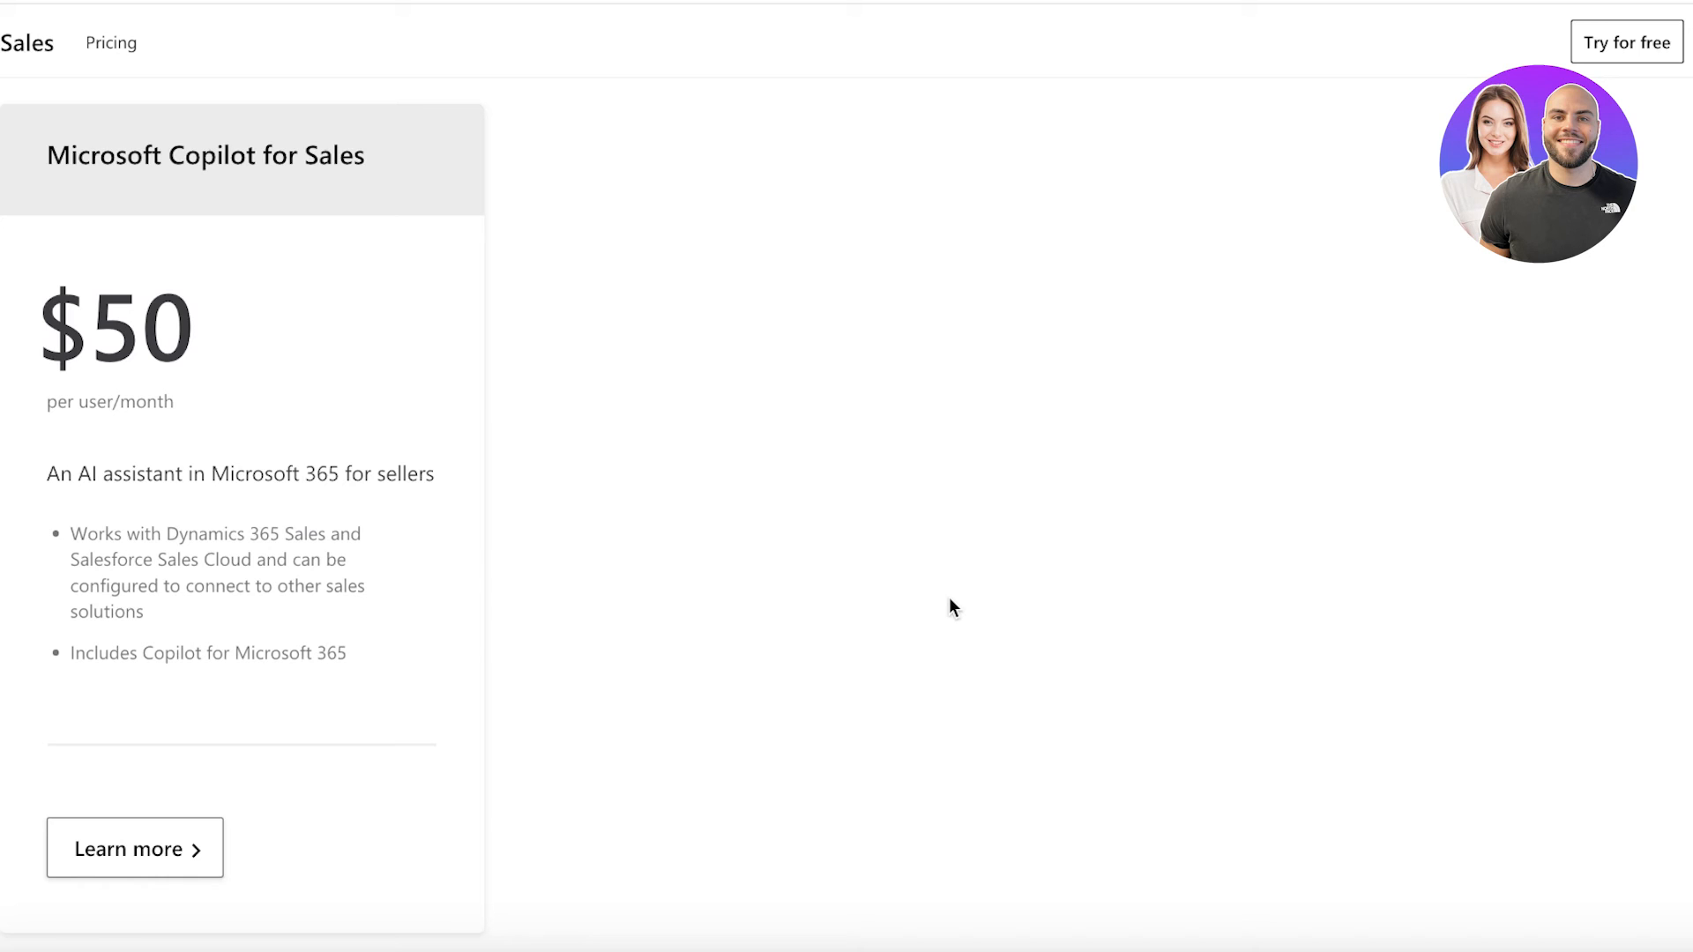
scroll(958, 626, up, 9)
scroll(952, 622, down, 13)
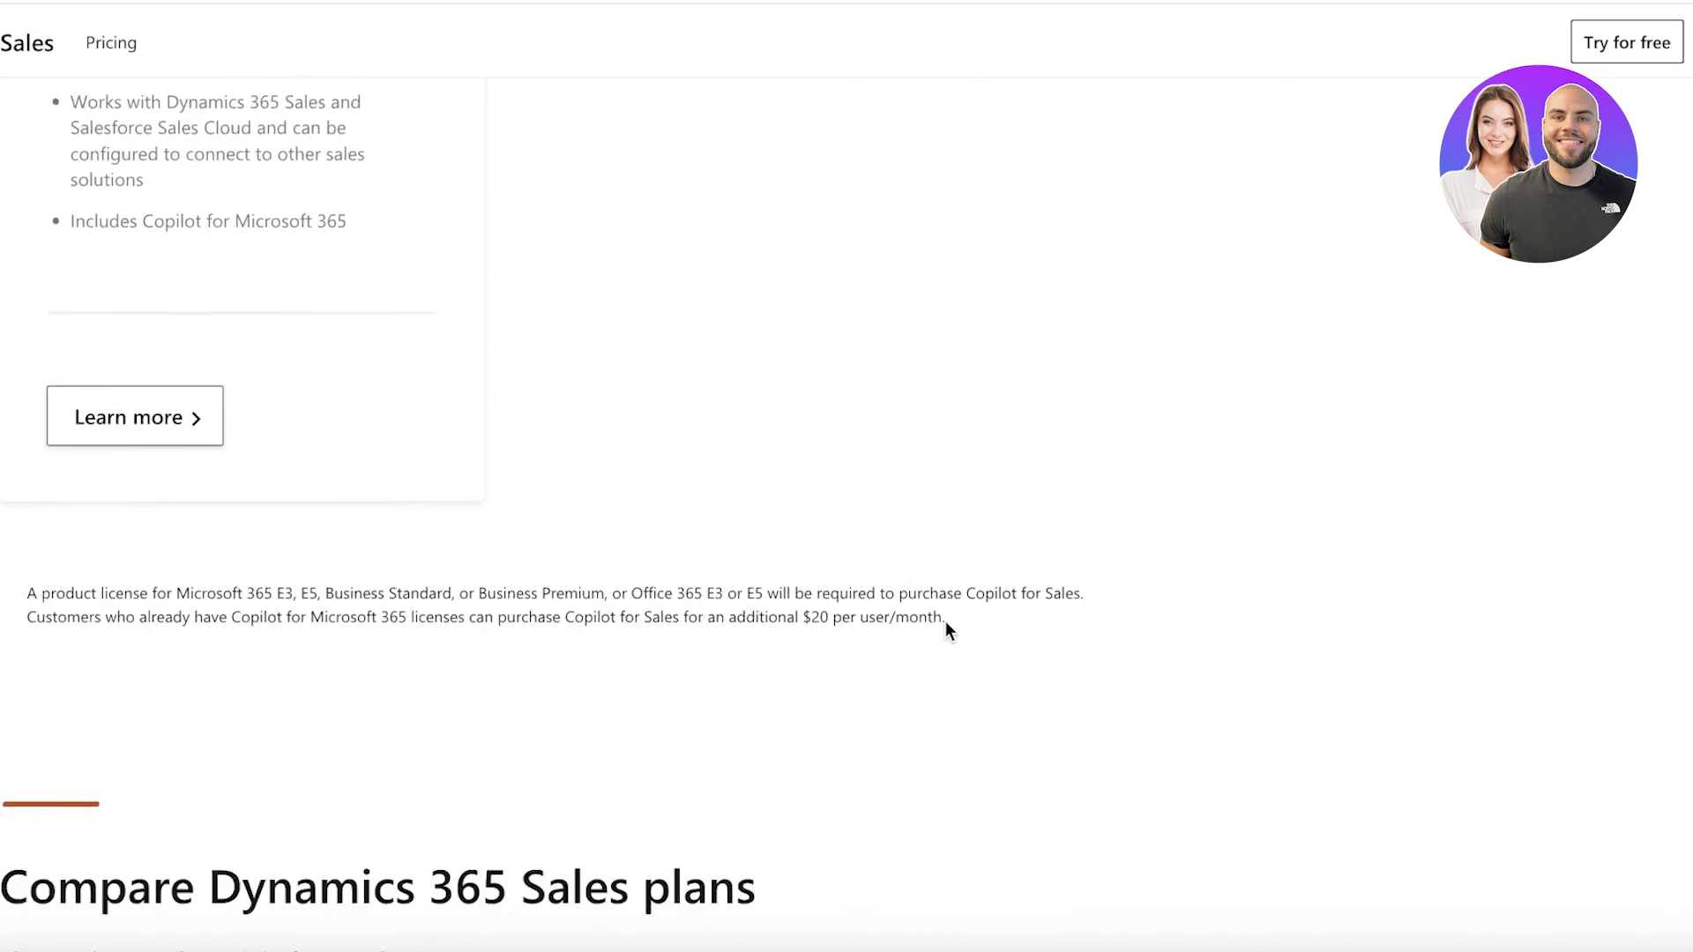
scroll(944, 626, up, 3)
scroll(942, 626, up, 9)
scroll(935, 624, down, 7)
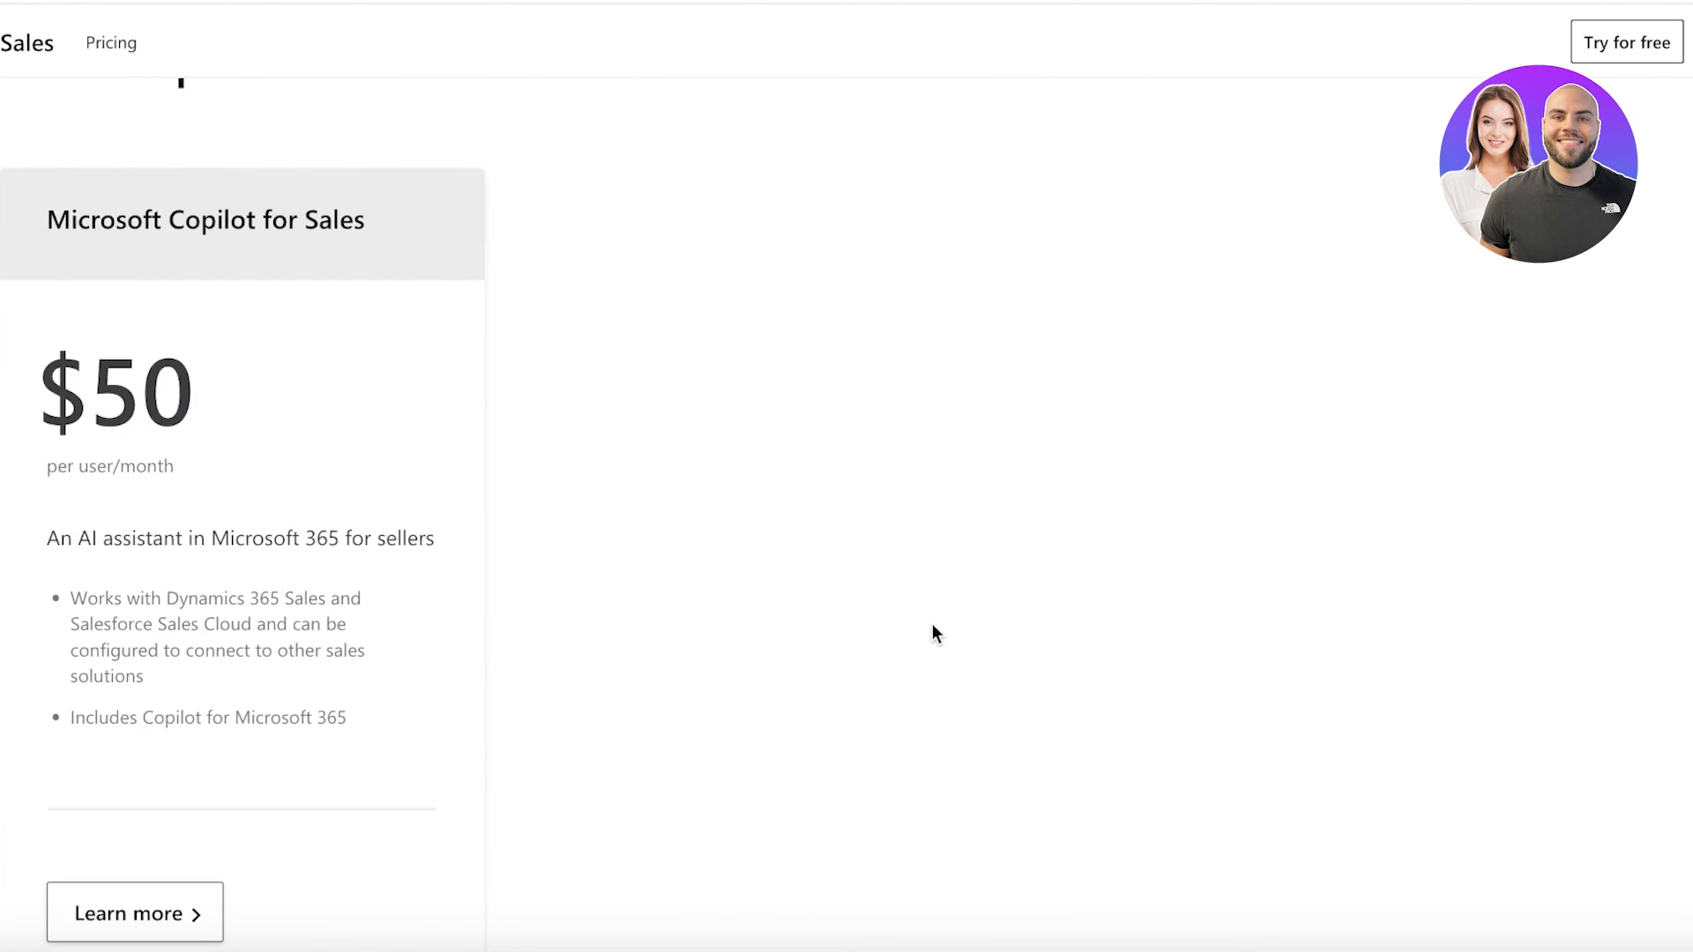
scroll(927, 629, down, 1)
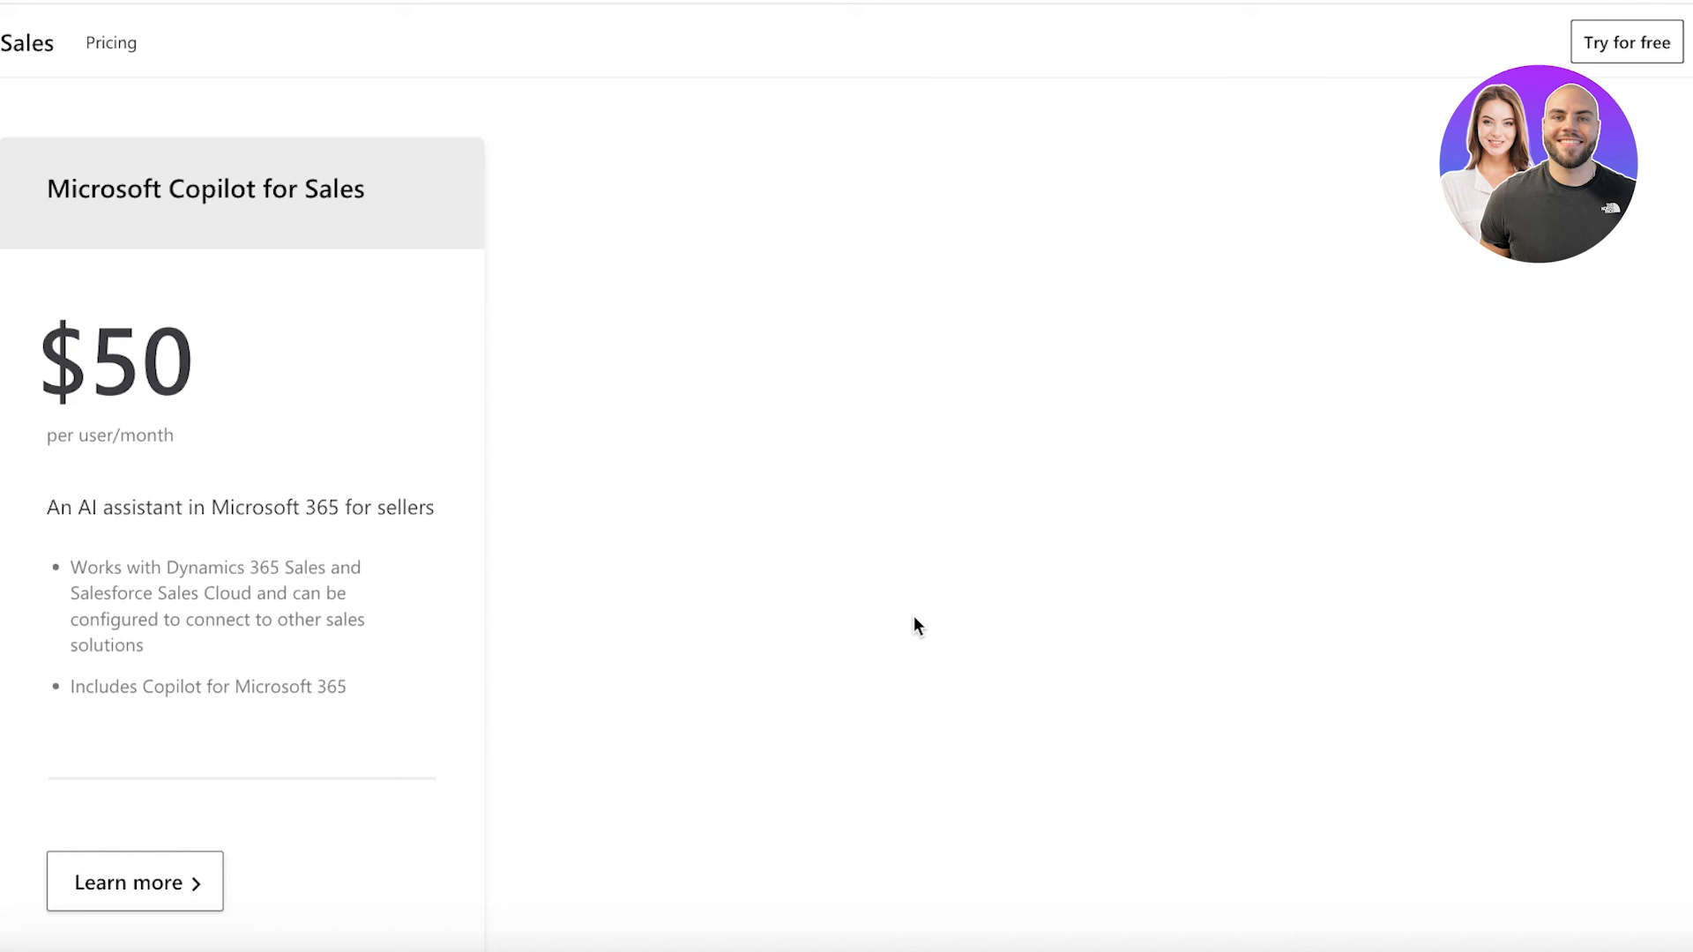
- Compare the features included in each Dynamics 365 Sales plan in the plan comparison table
scroll(840, 590, down, 14)
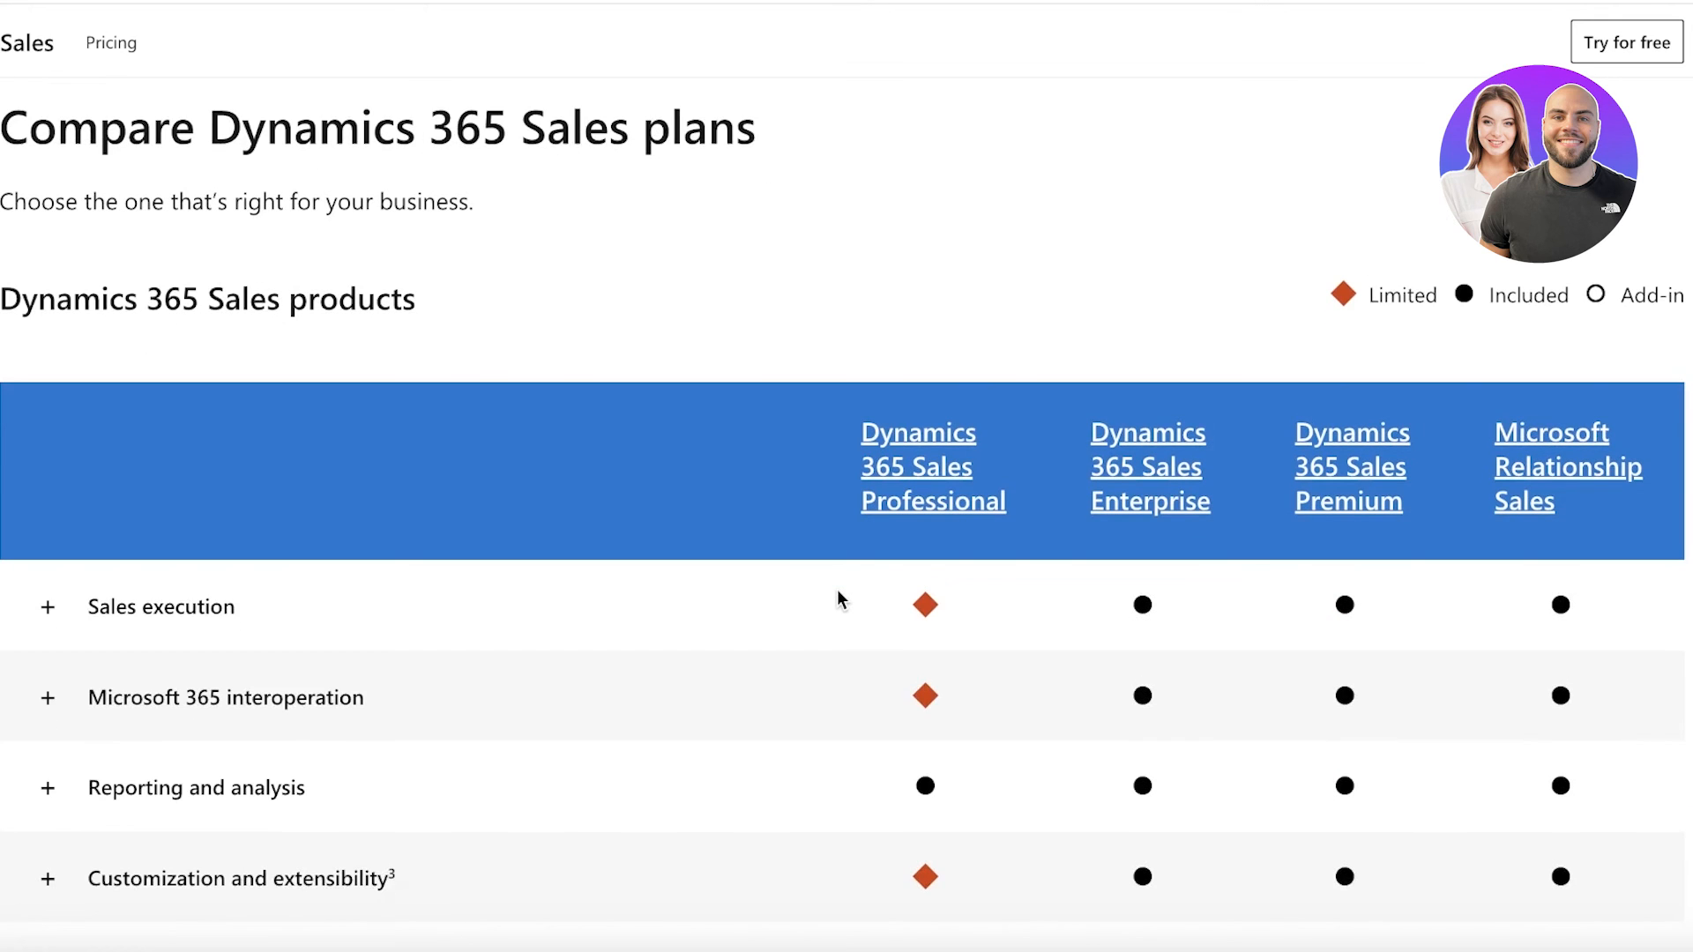
scroll(544, 296, down, 10)
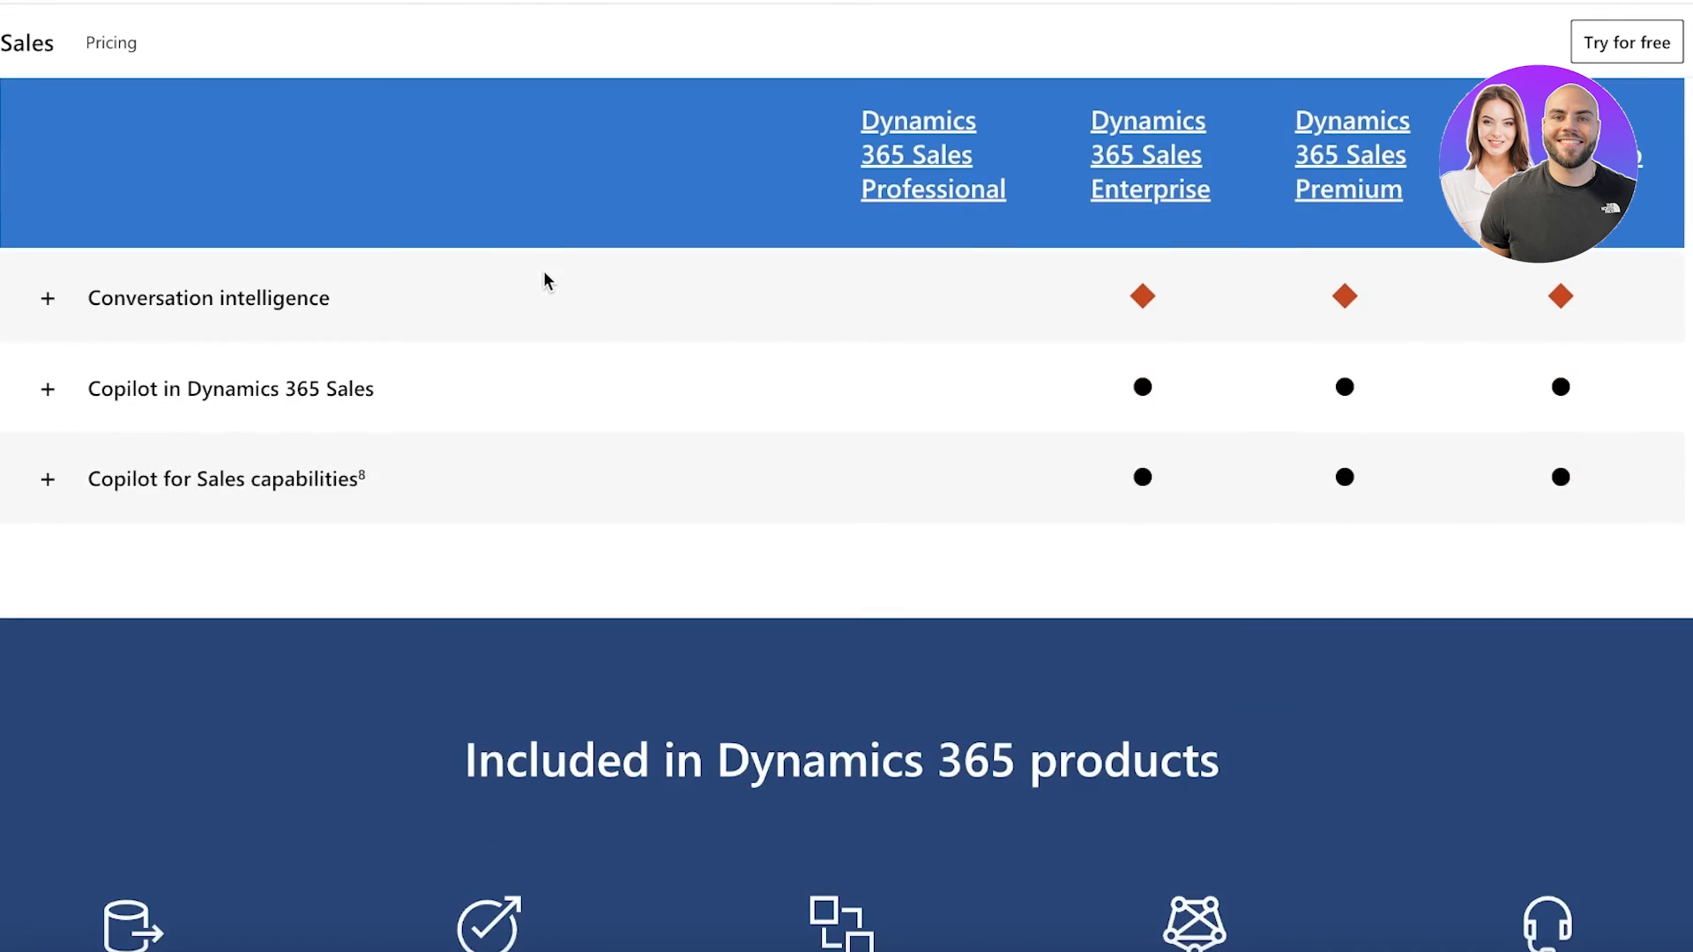
scroll(601, 310, up, 4)
scroll(604, 310, up, 3)
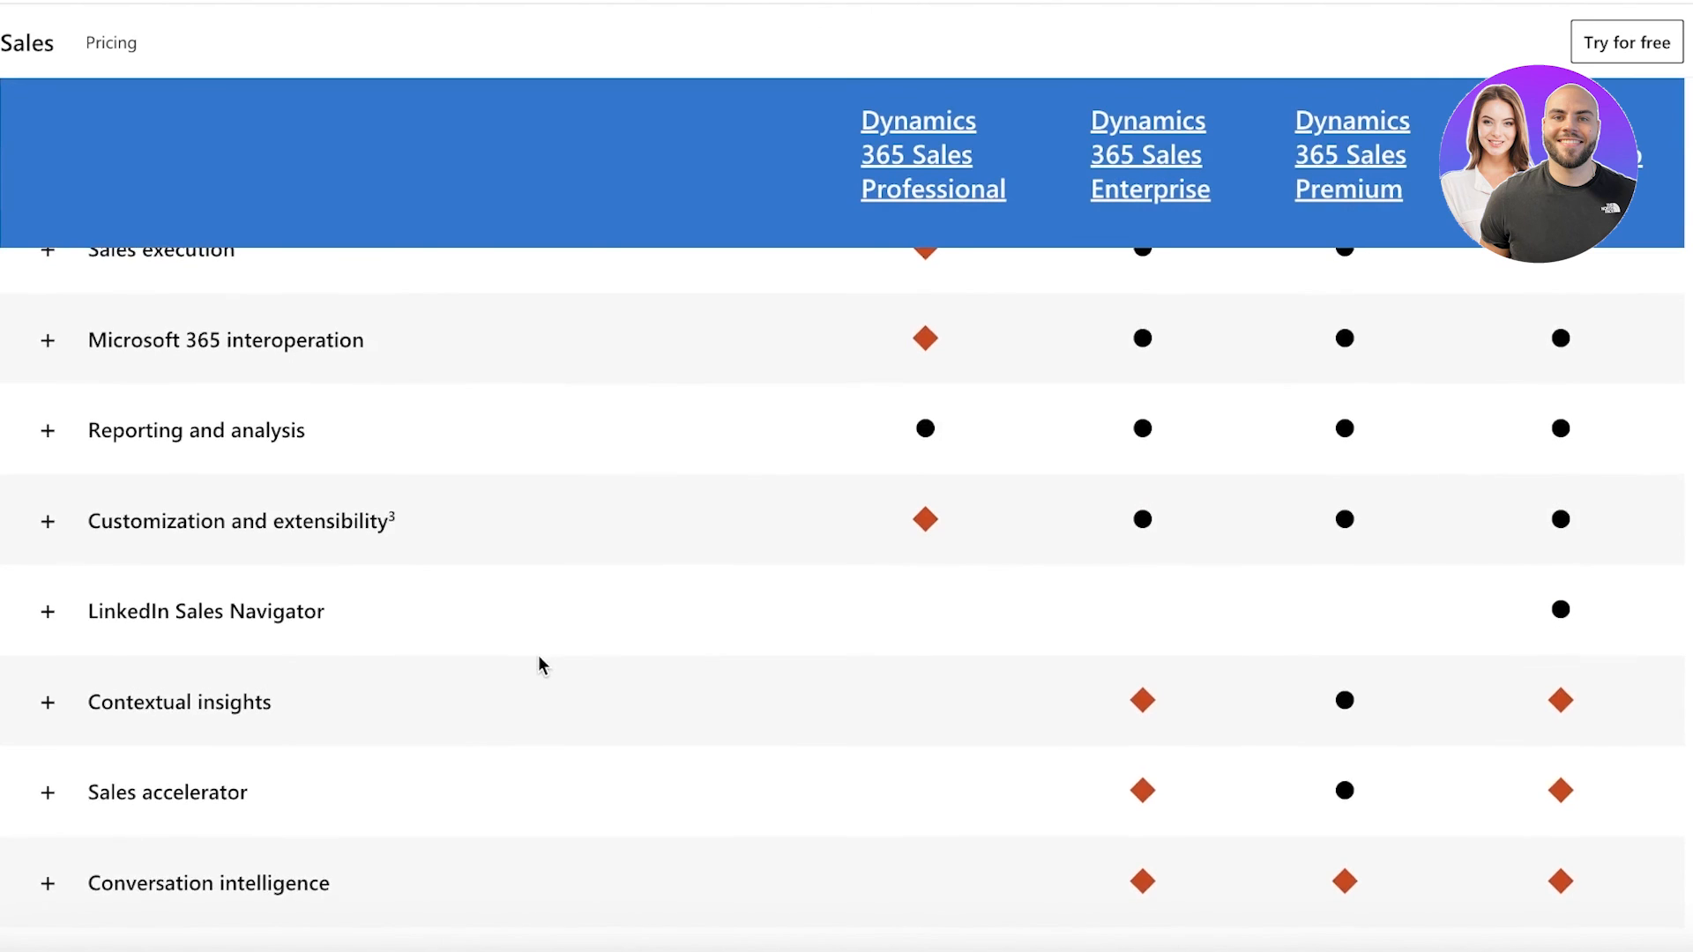
scroll(540, 654, up, 20)
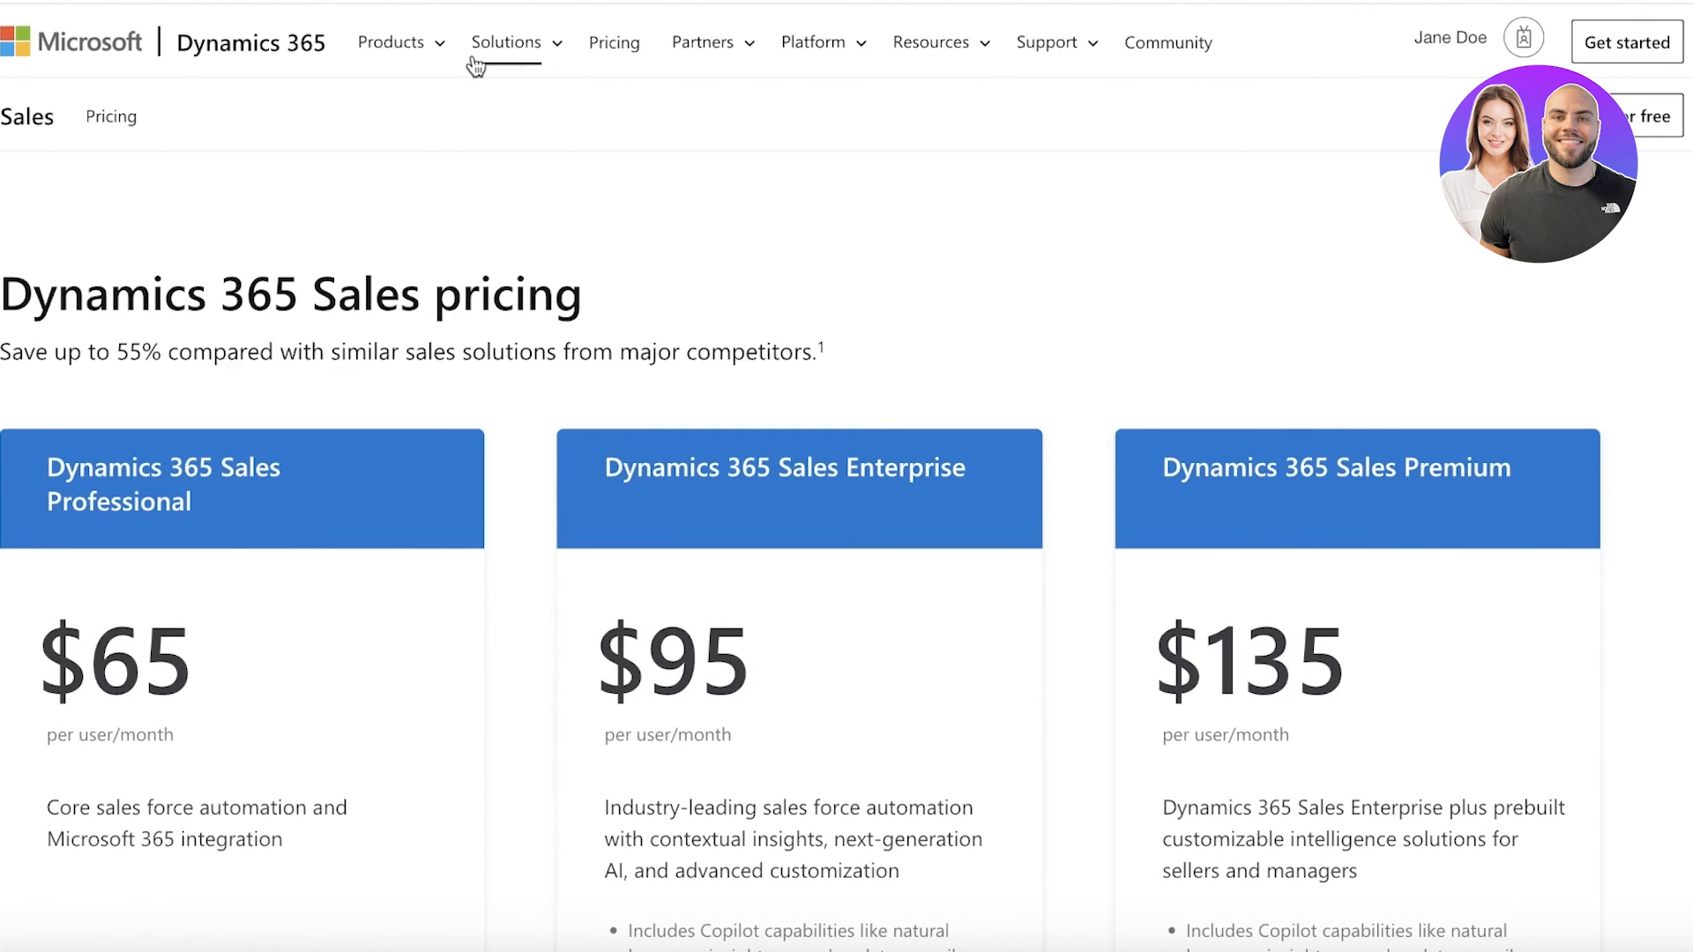
- Open the general Dynamics 365 pricing page and examine the Small and medium business and Sales price tables
click(434, 53)
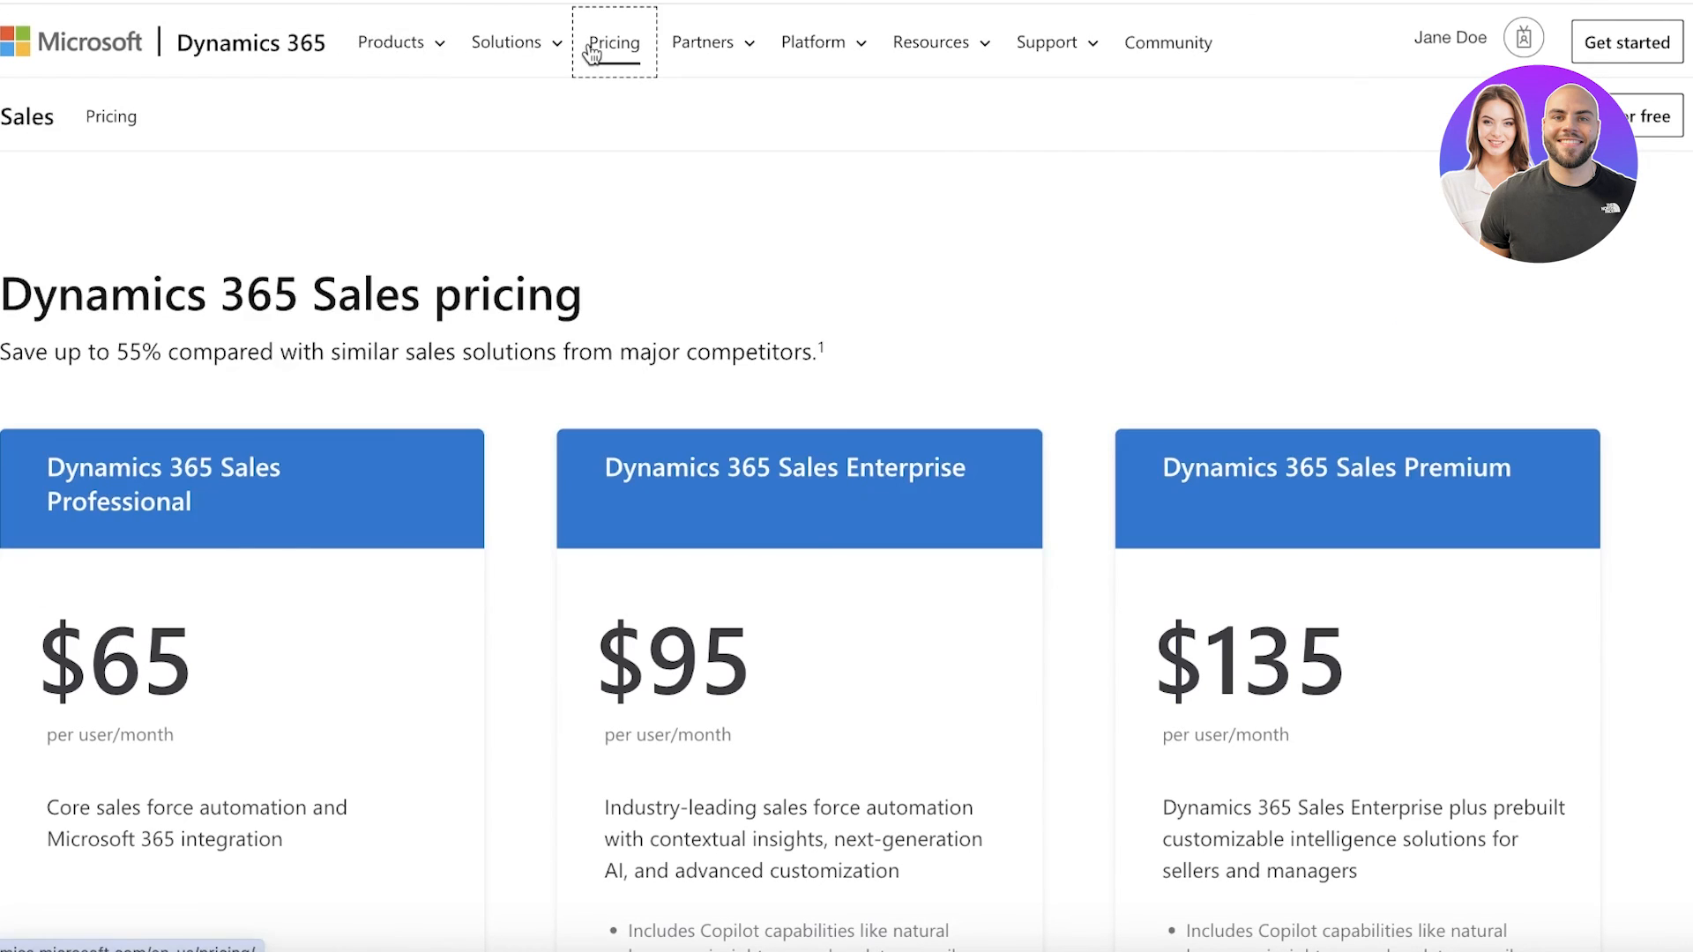
click(592, 51)
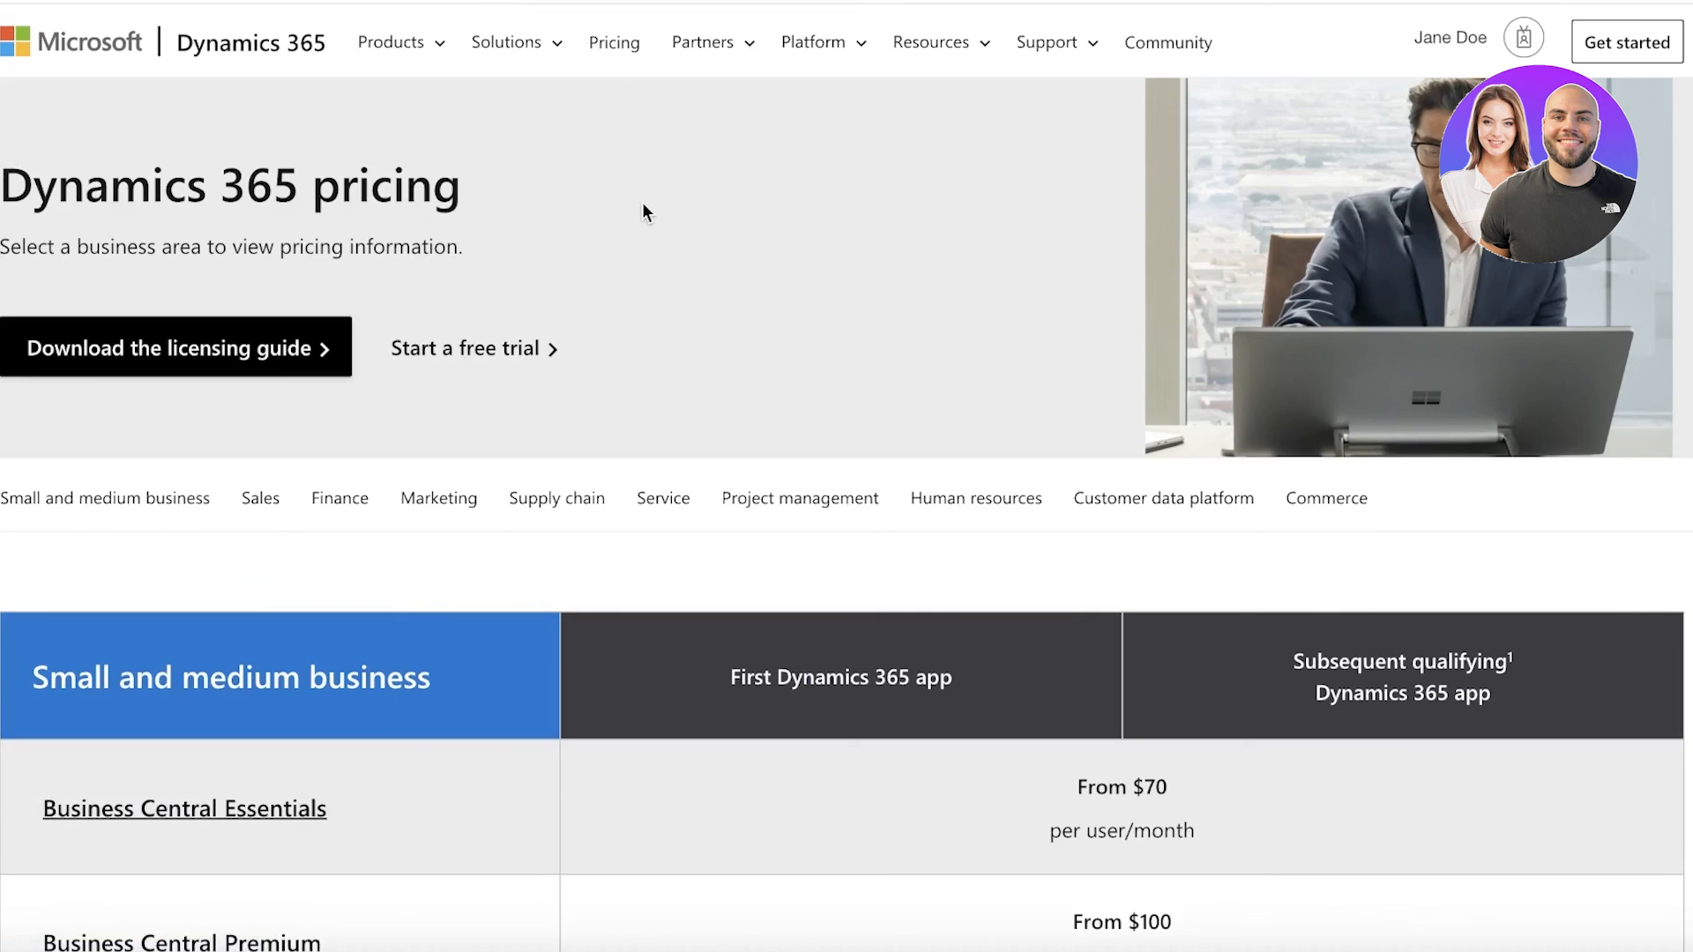
scroll(642, 203, down, 4)
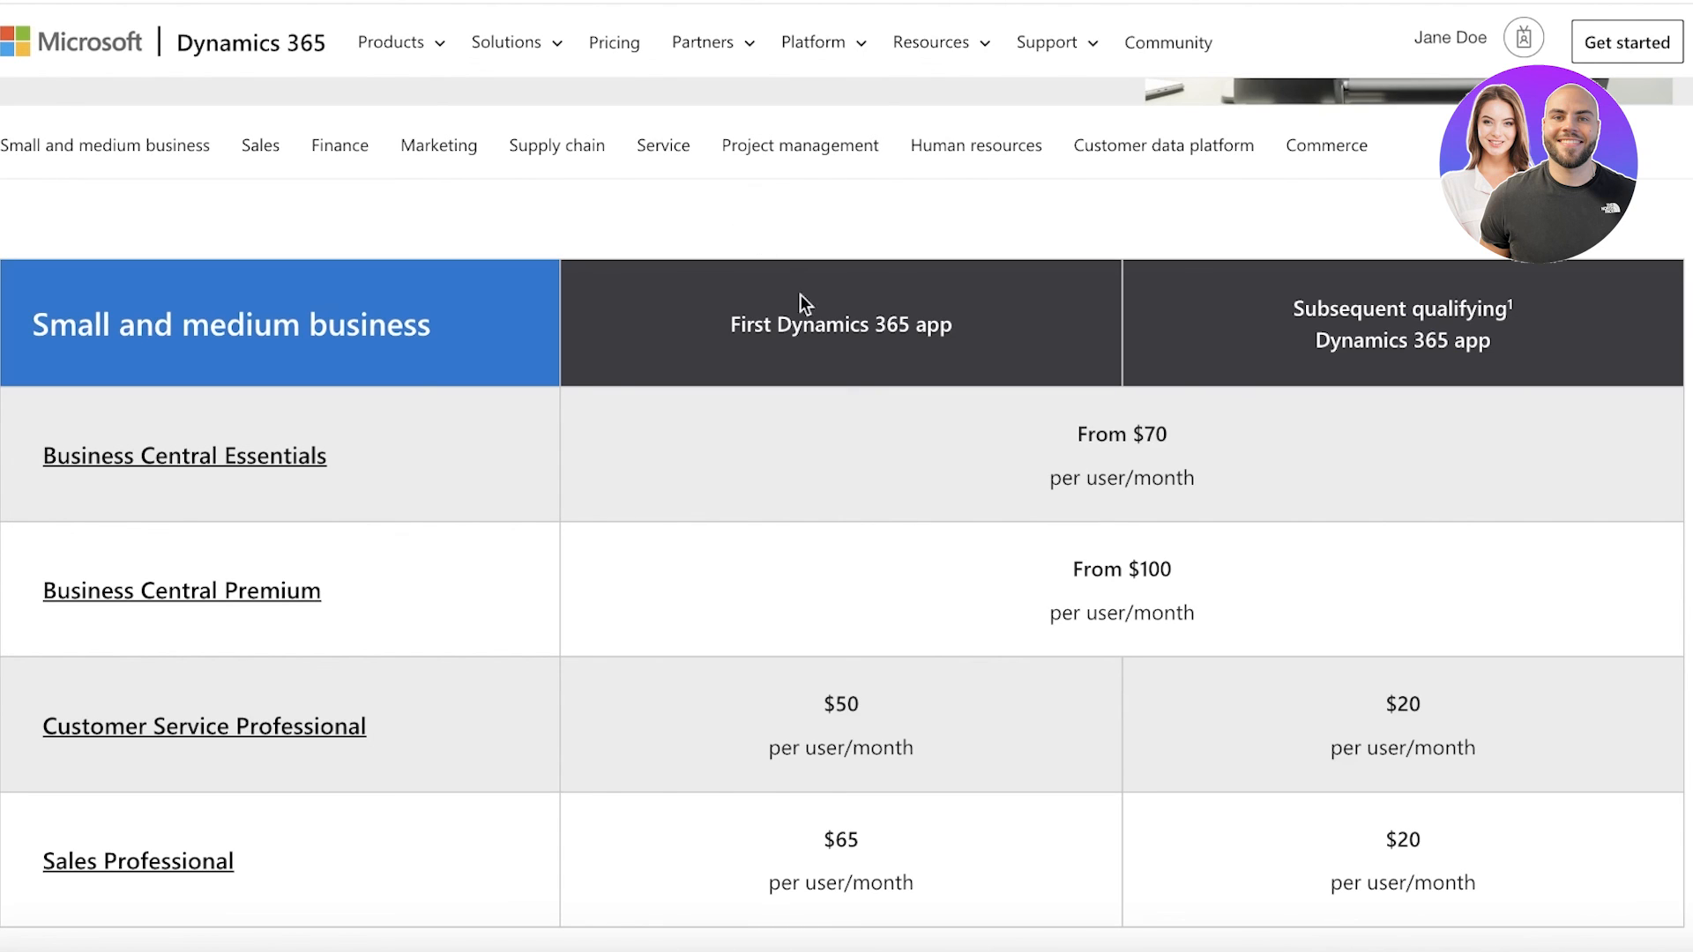
scroll(797, 303, down, 2)
scroll(547, 300, down, 1)
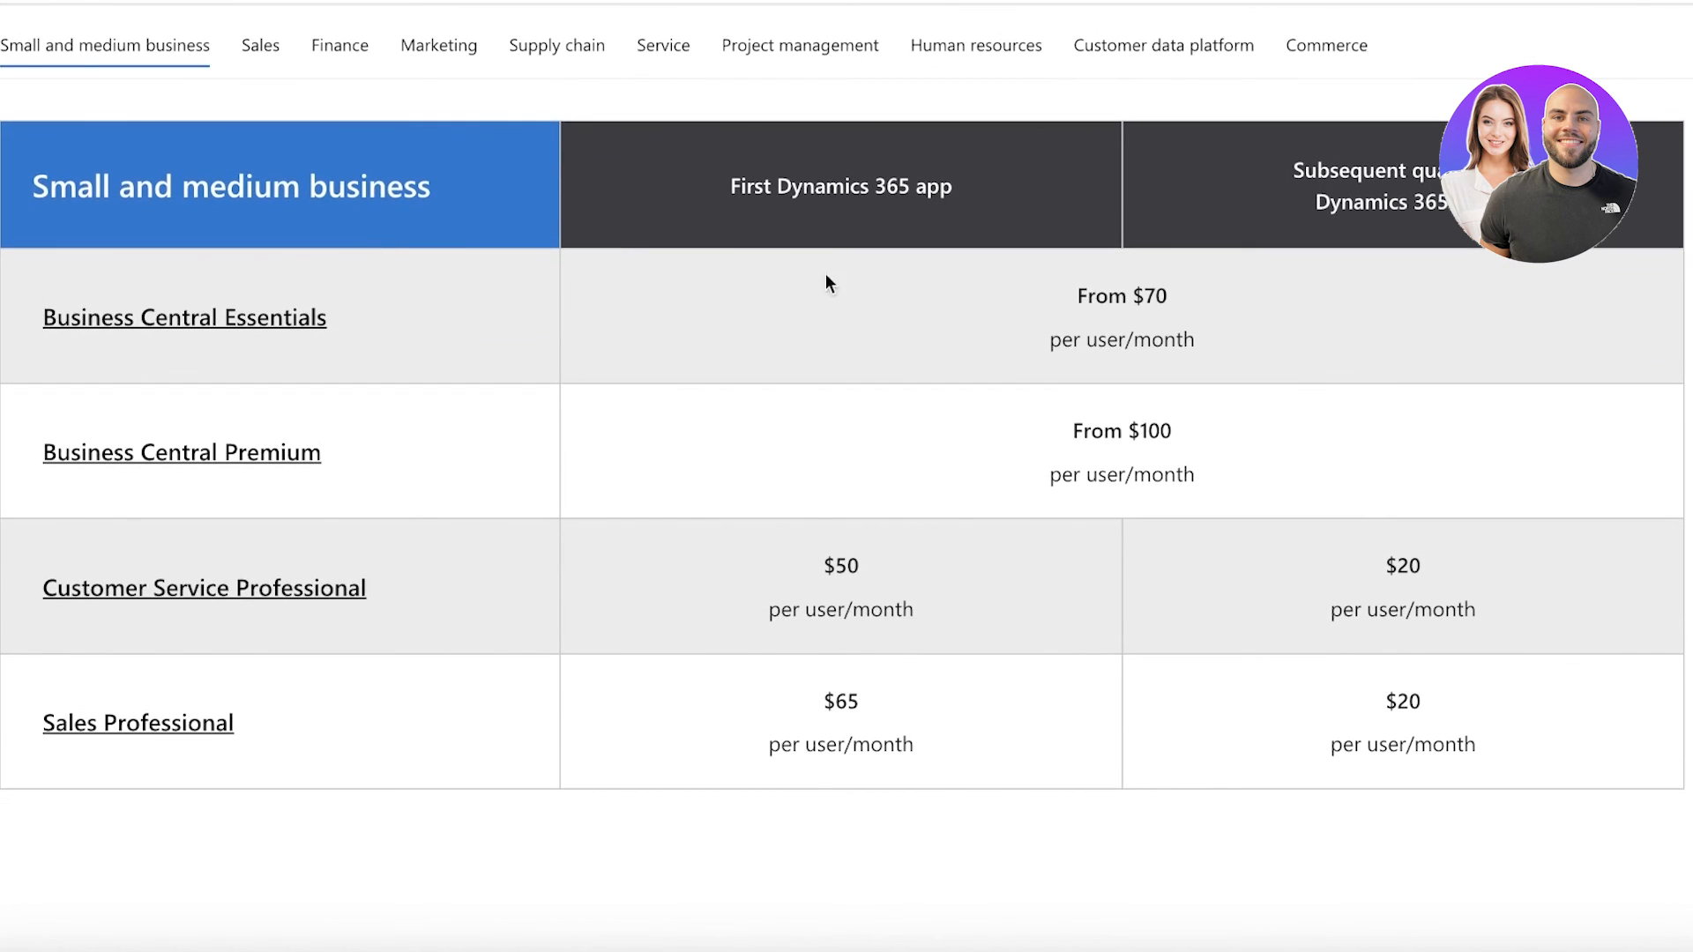
scroll(287, 634, down, 5)
scroll(177, 336, down, 3)
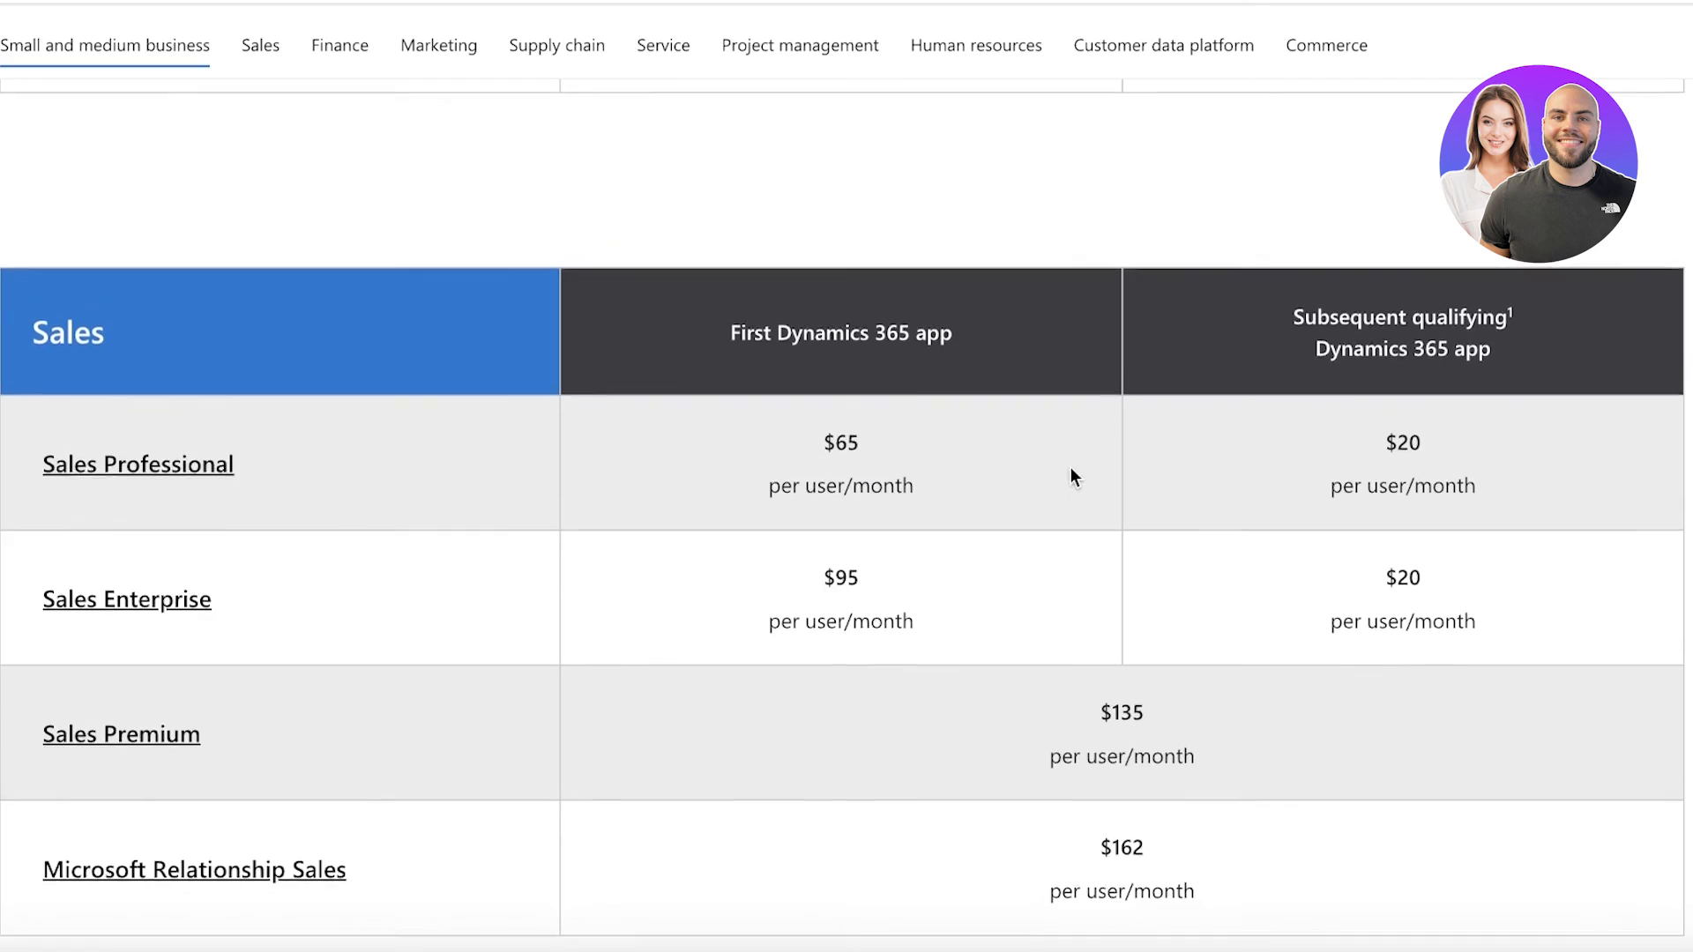
scroll(1070, 469, up, 12)
scroll(1069, 469, down, 6)
scroll(1064, 495, up, 6)
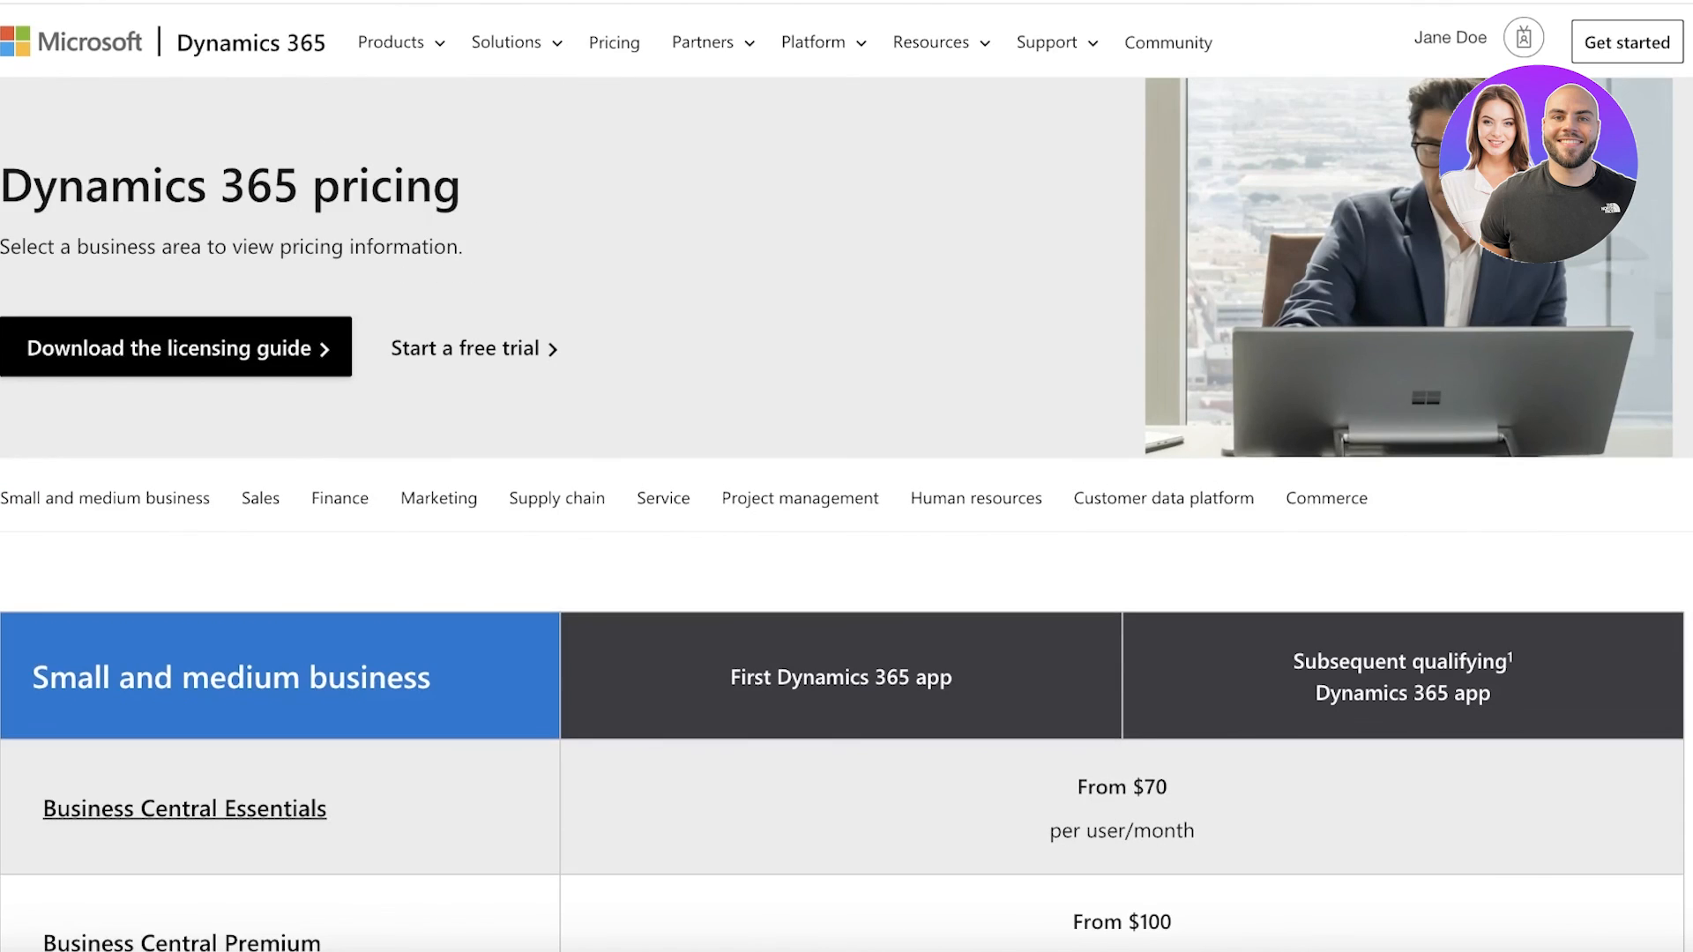
- Return to the Dynamics 365 Sales product page and view its opening overview section
click(458, 1)
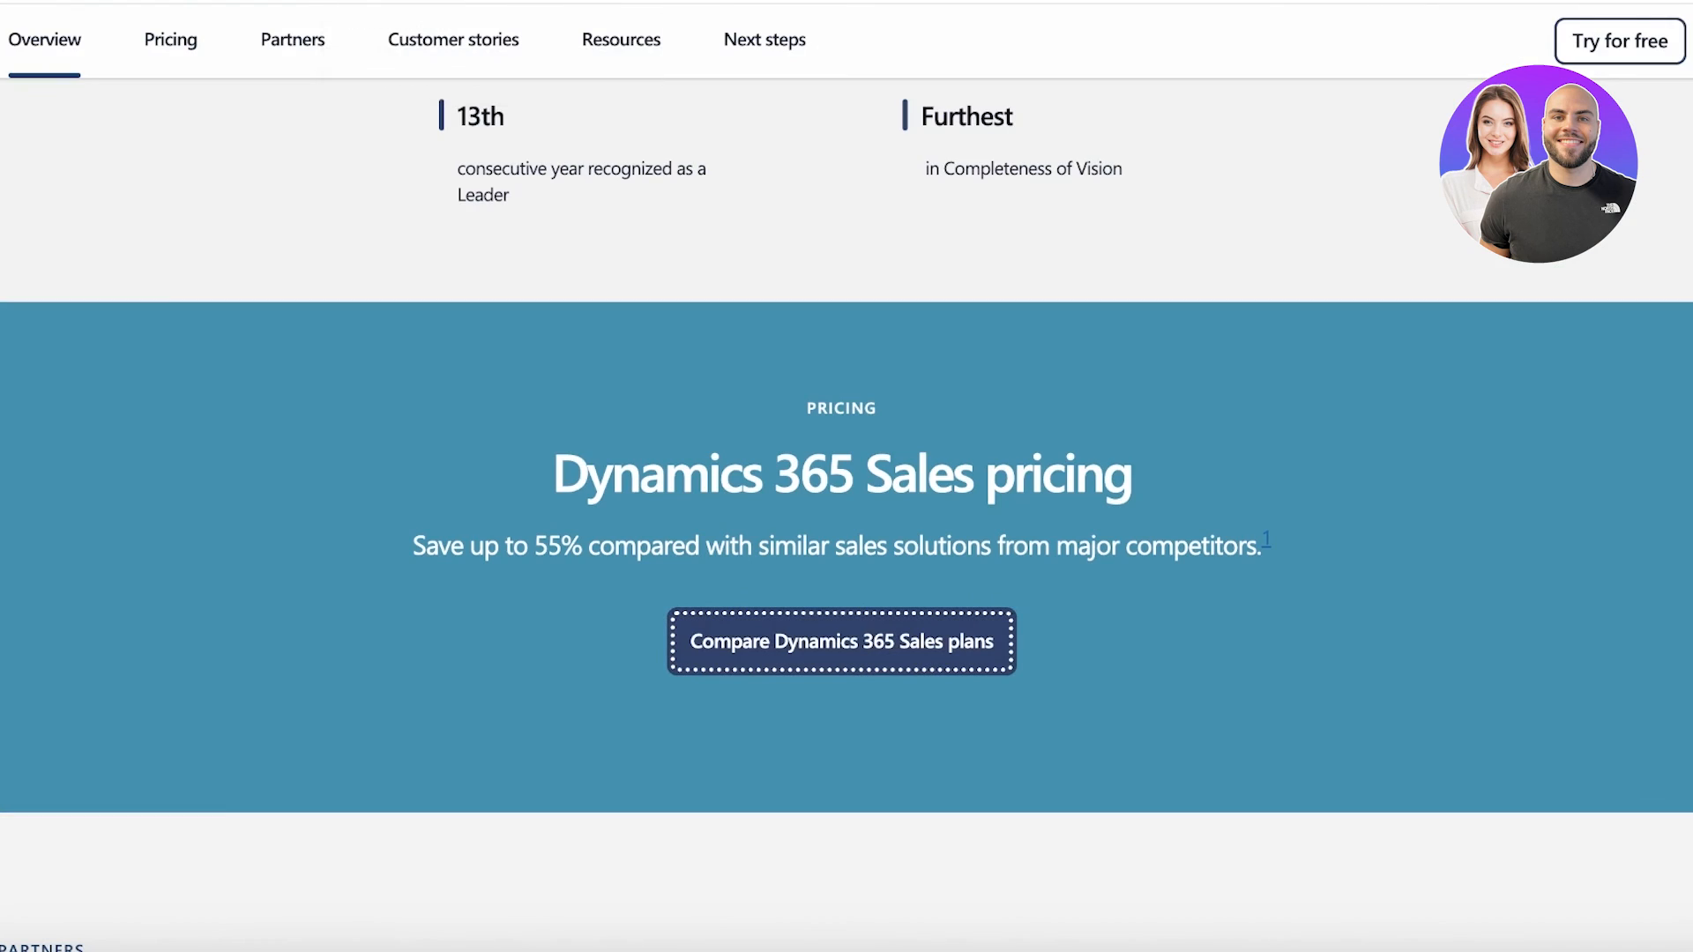
scroll(702, 231, up, 20)
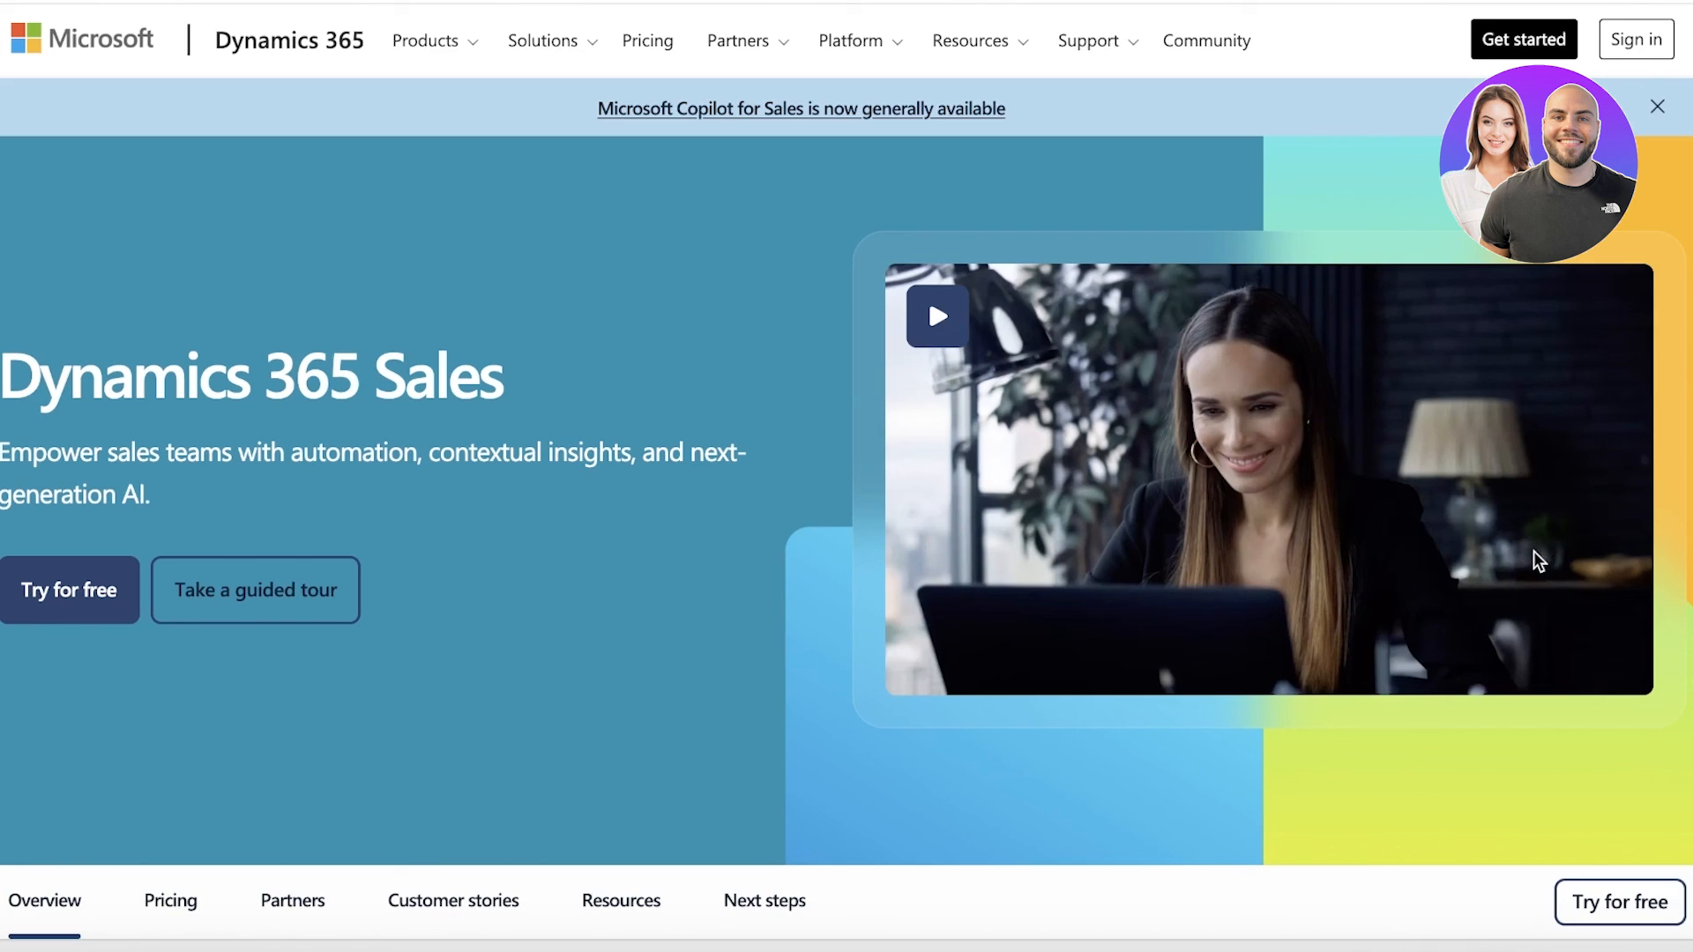
scroll(1484, 582, down, 3)
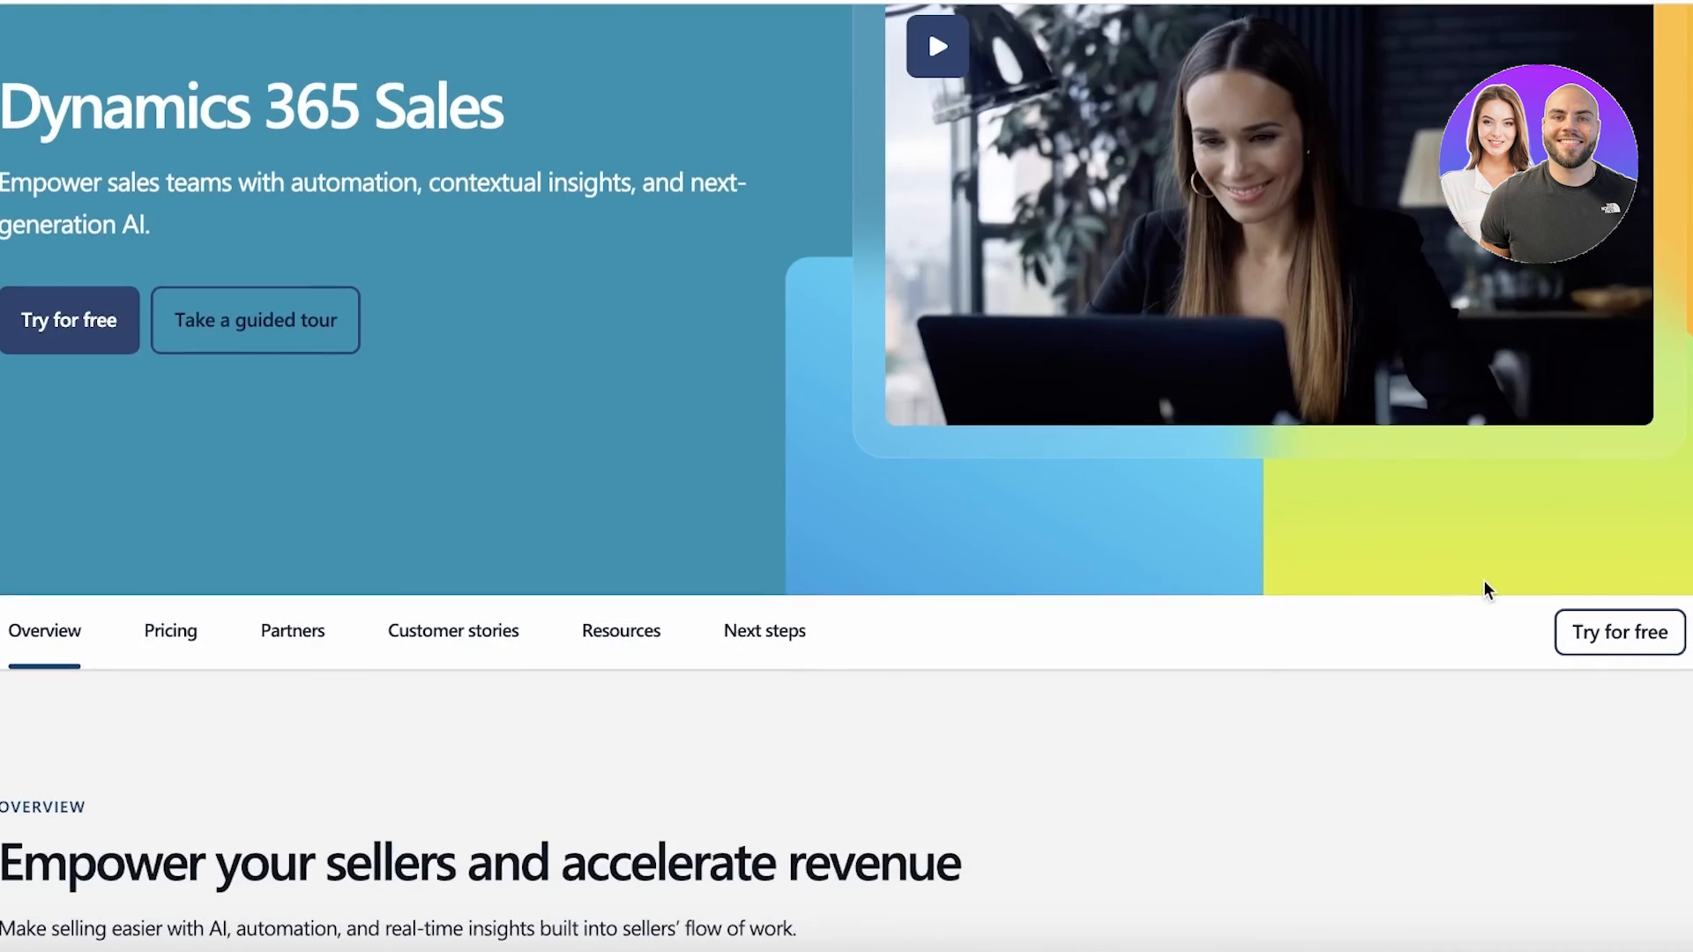
scroll(1489, 586, up, 3)
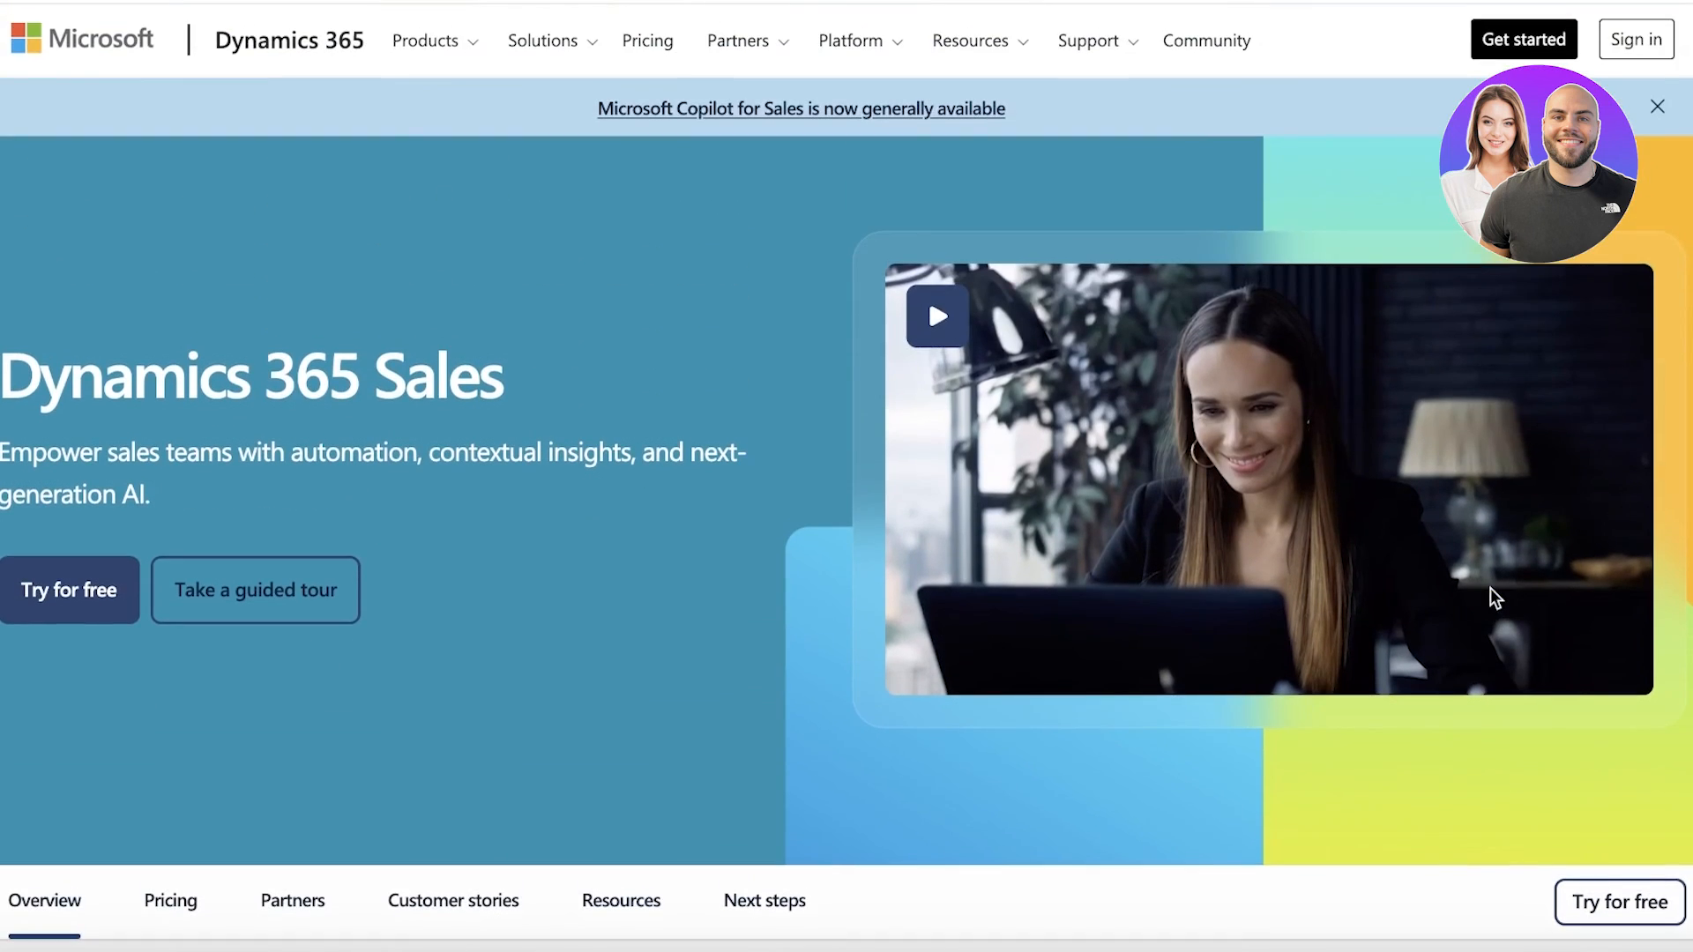